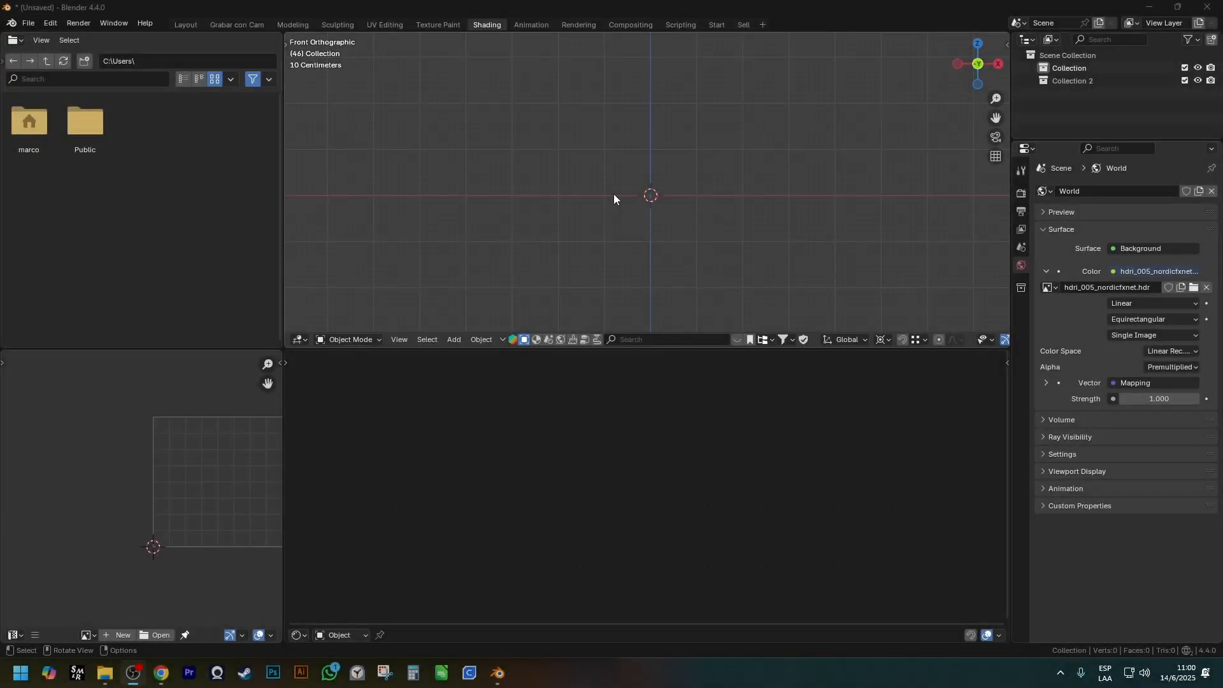
Enlarge the 3D viewport and check in the add-on preferences that Node Wrangler is enabled.
{"action": "left_click_drag", "start_coordinate": [676, 349], "coordinate": [676, 464]}
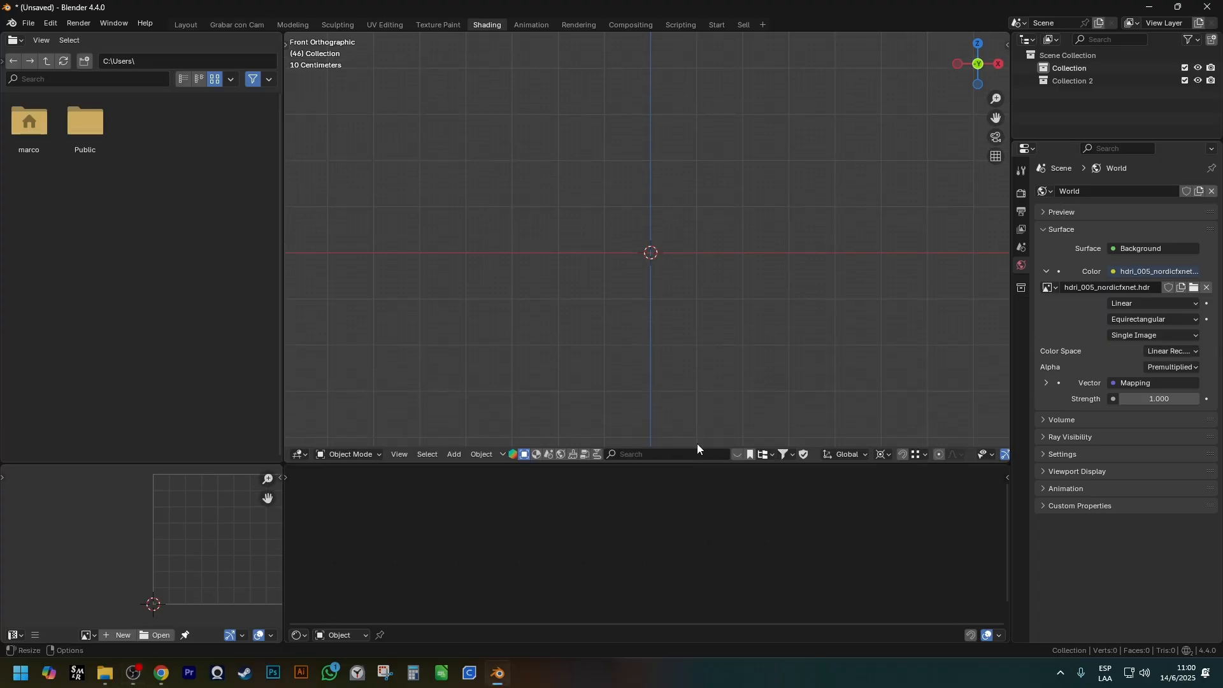
{"action": "left_click", "coordinate": [49, 23]}
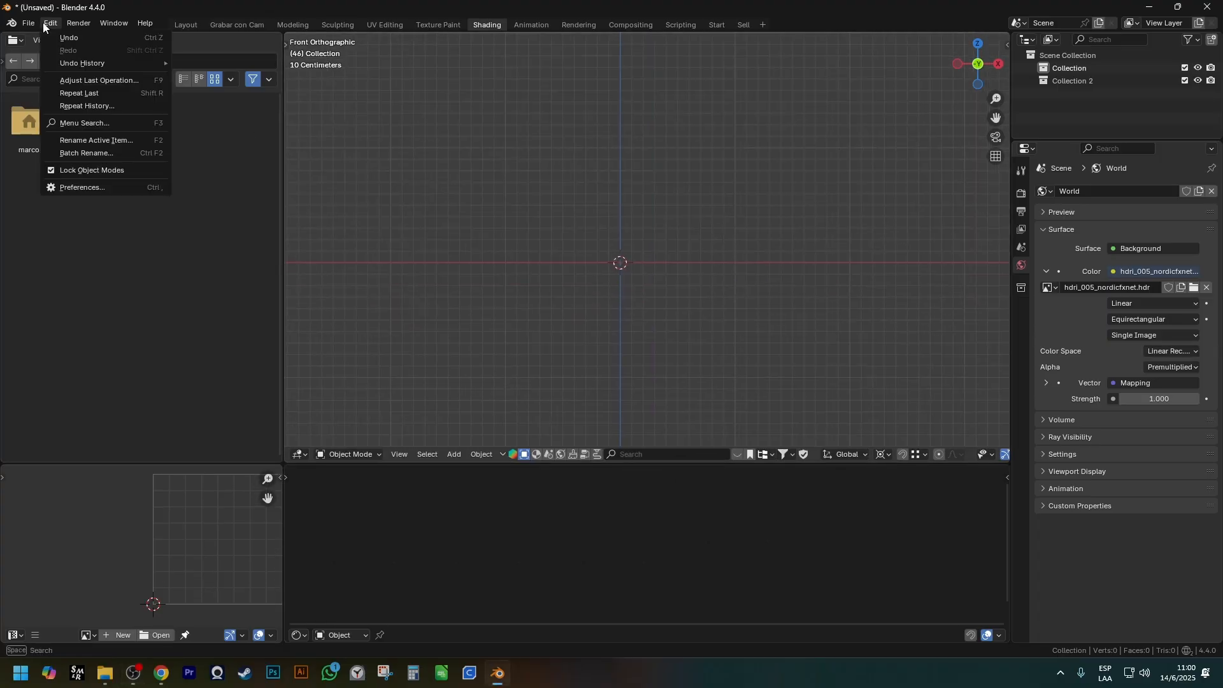
{"action": "left_click", "coordinate": [94, 183]}
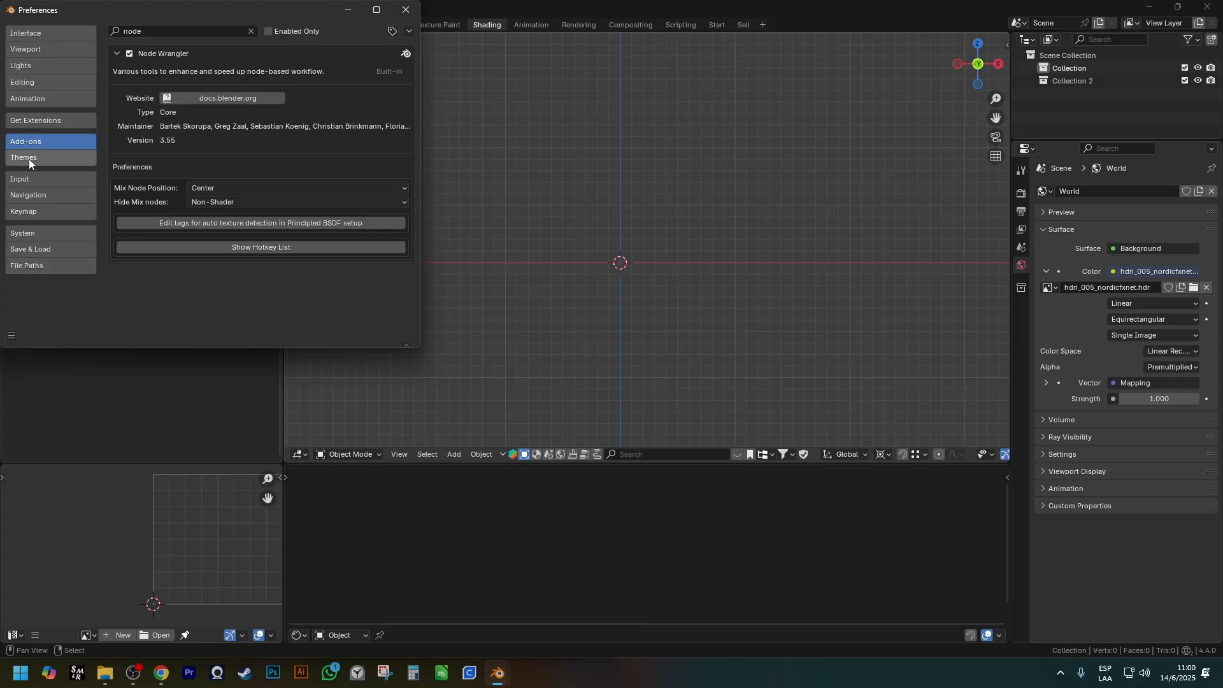
{"action": "left_click", "coordinate": [165, 32]}
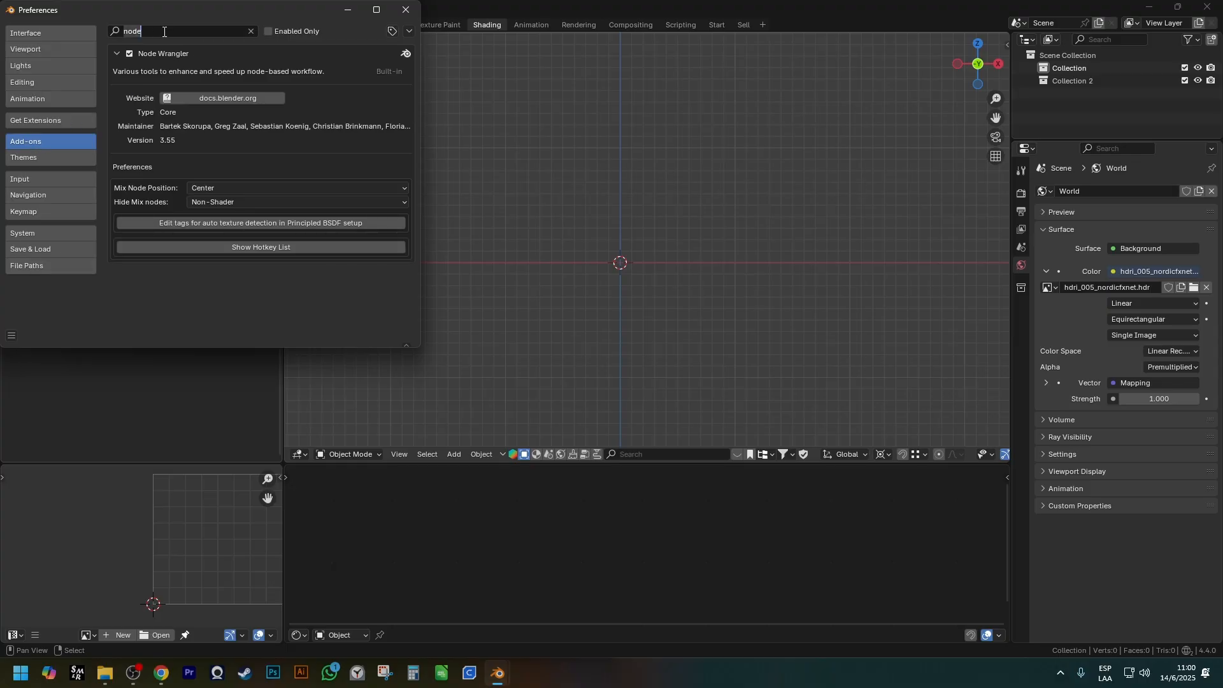
{"action": "key", "text": "BackSpace"}
{"action": "left_click", "coordinate": [12, 336]}
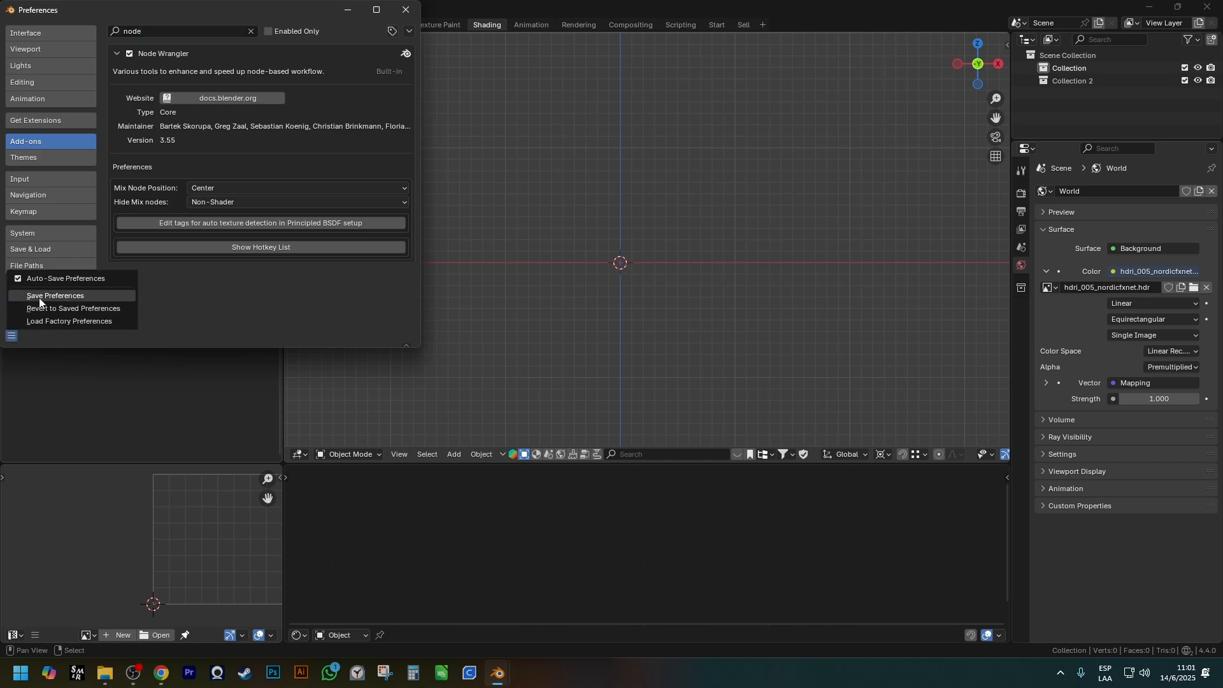
{"action": "left_click", "coordinate": [82, 308]}
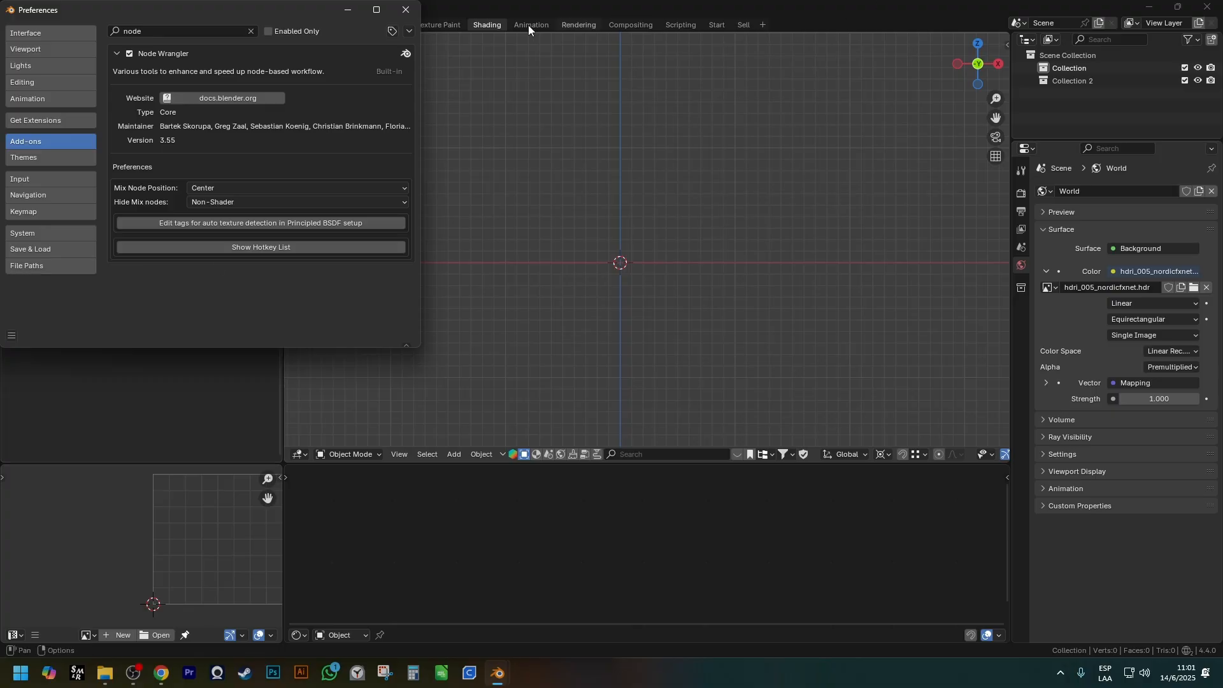
{"action": "left_click", "coordinate": [406, 10]}
Add a UV sphere to the scene and shade it smooth.
{"action": "key", "text": "shift+a"}
{"action": "mouse_move", "coordinate": [616, 250]}
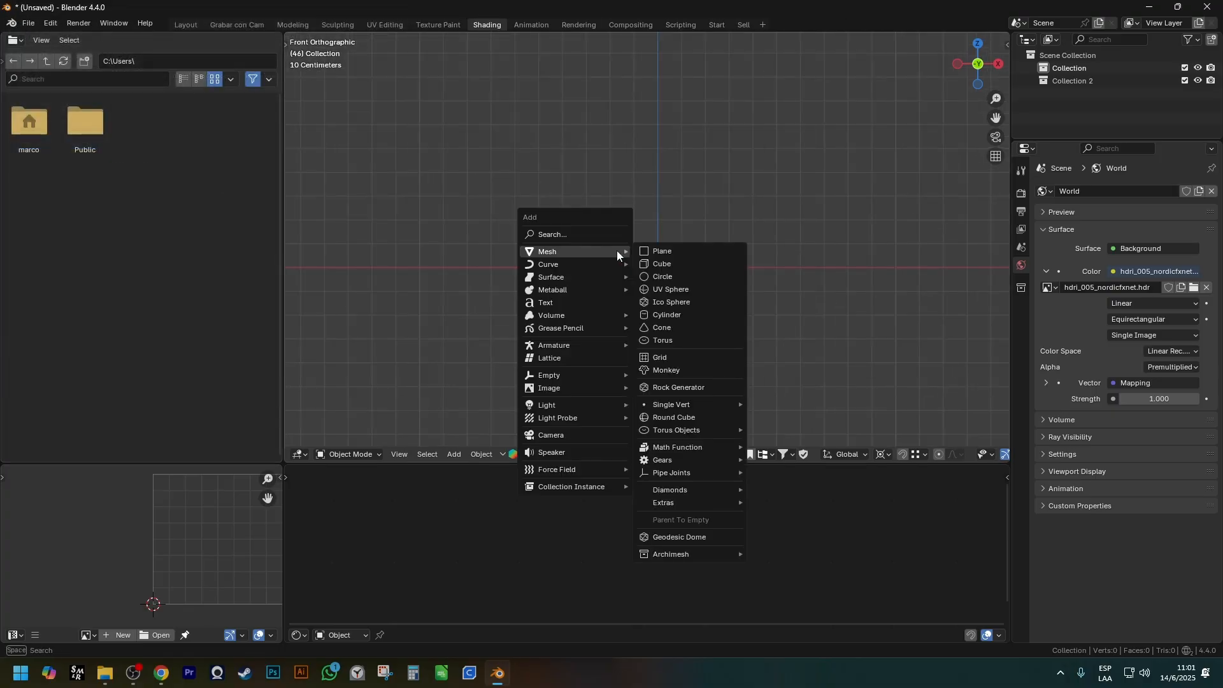
{"action": "left_click", "coordinate": [672, 291]}
{"action": "middle_click_drag", "start_coordinate": [706, 378], "coordinate": [691, 281], "text": "shift"}
{"action": "right_click", "coordinate": [690, 284]}
{"action": "left_click", "coordinate": [690, 284]}
Create a new material for the sphere and add Node Wrangler's texture setup to its Principled BSDF node.
{"action": "left_click", "coordinate": [670, 636]}
{"action": "mouse_move", "coordinate": [658, 540]}
{"action": "middle_mouse_down"}
{"action": "mouse_move", "coordinate": [668, 518]}
{"action": "mouse_move", "coordinate": [676, 540]}
{"action": "middle_mouse_up"}
{"action": "scroll", "coordinate": [667, 518], "scroll_direction": "down", "scroll_amount": 1}
{"action": "left_click", "coordinate": [636, 510]}
{"action": "key", "text": "ctrl+t"}
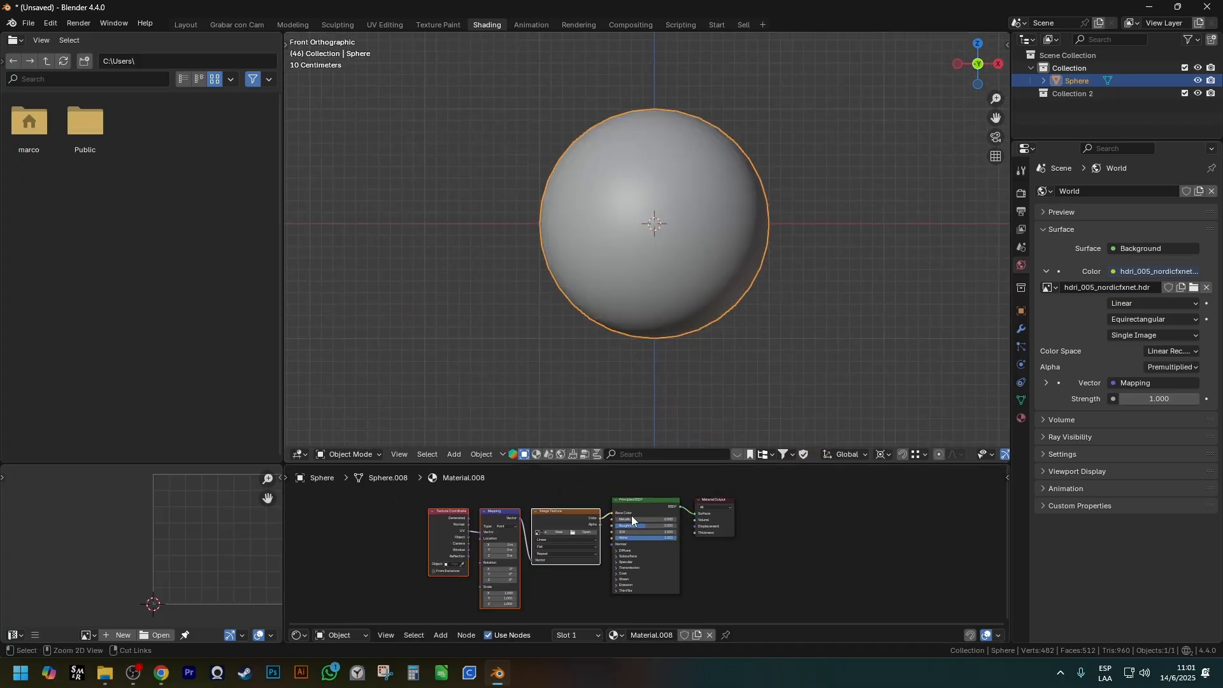
Spread the nodes apart, moving the texture nodes and the Material Output away from the Principled BSDF.
{"action": "key", "text": "g"}
{"action": "left_click", "coordinate": [510, 507]}
{"action": "mouse_move", "coordinate": [362, 518]}
{"action": "left_mouse_down"}
{"action": "mouse_move", "coordinate": [345, 518]}
{"action": "mouse_move", "coordinate": [377, 518]}
{"action": "left_mouse_up"}
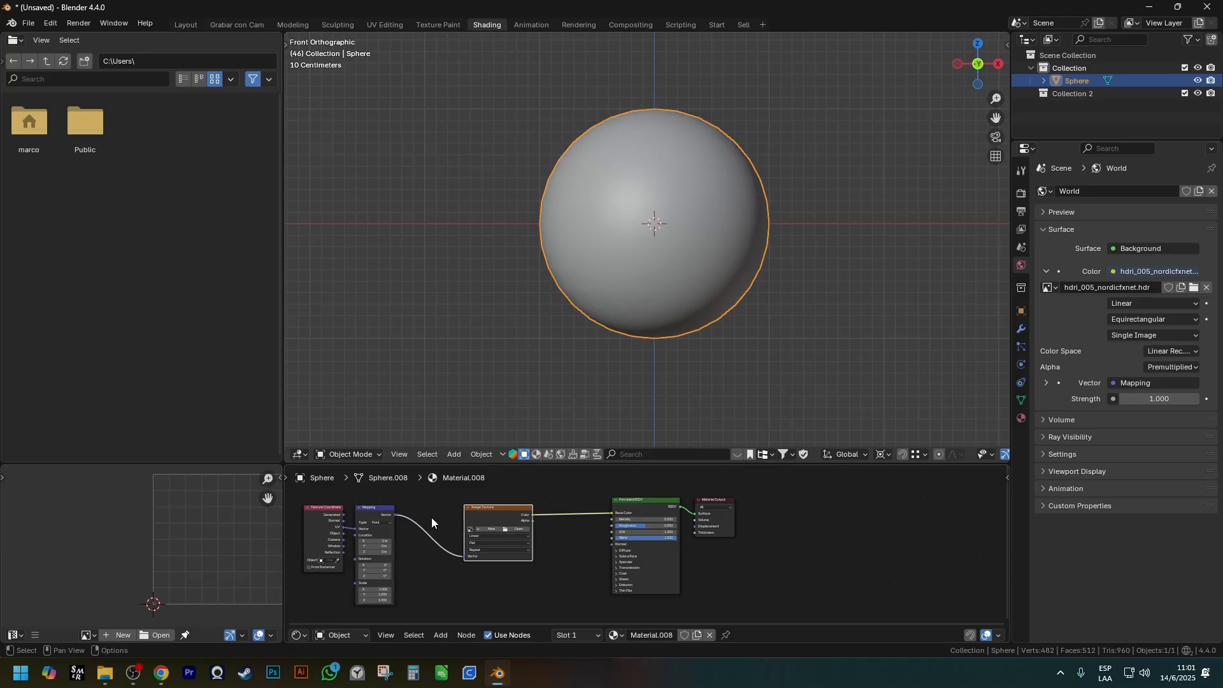
{"action": "left_click_drag", "start_coordinate": [718, 535], "coordinate": [868, 519]}
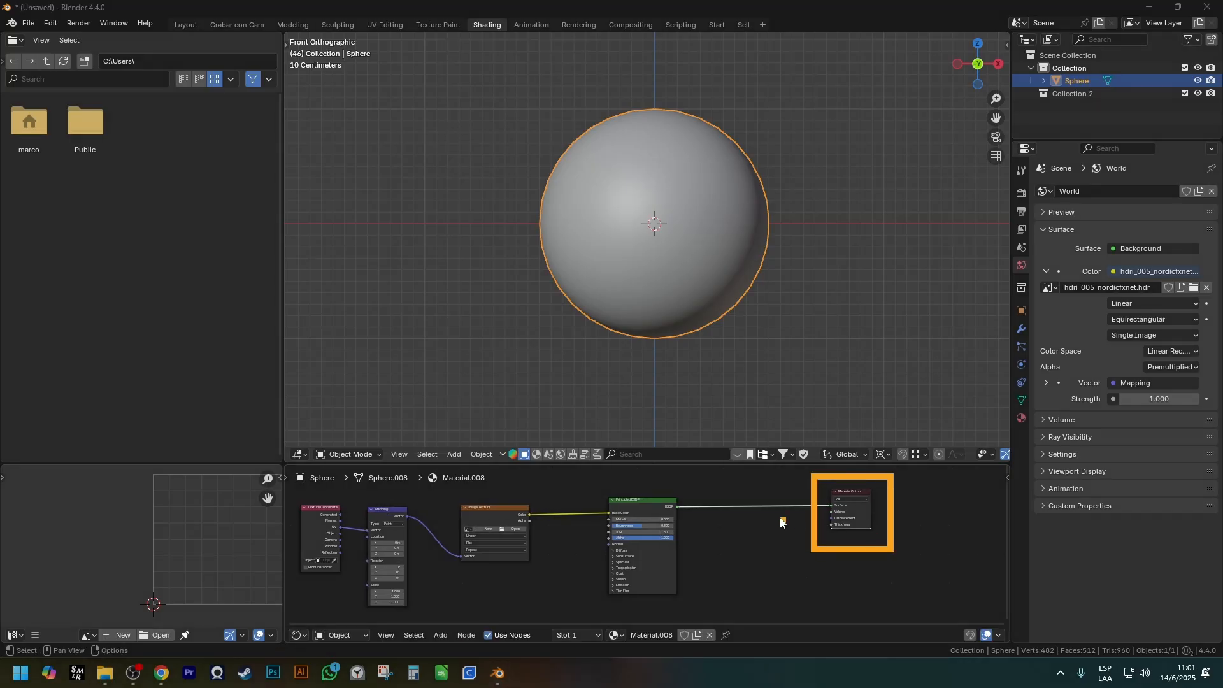
Maximize the shader editor, lower the Principled BSDF node and raise the Image Texture node.
{"action": "key", "text": "ctrl+space"}
{"action": "scroll", "coordinate": [835, 453], "scroll_direction": "up", "scroll_amount": 7}
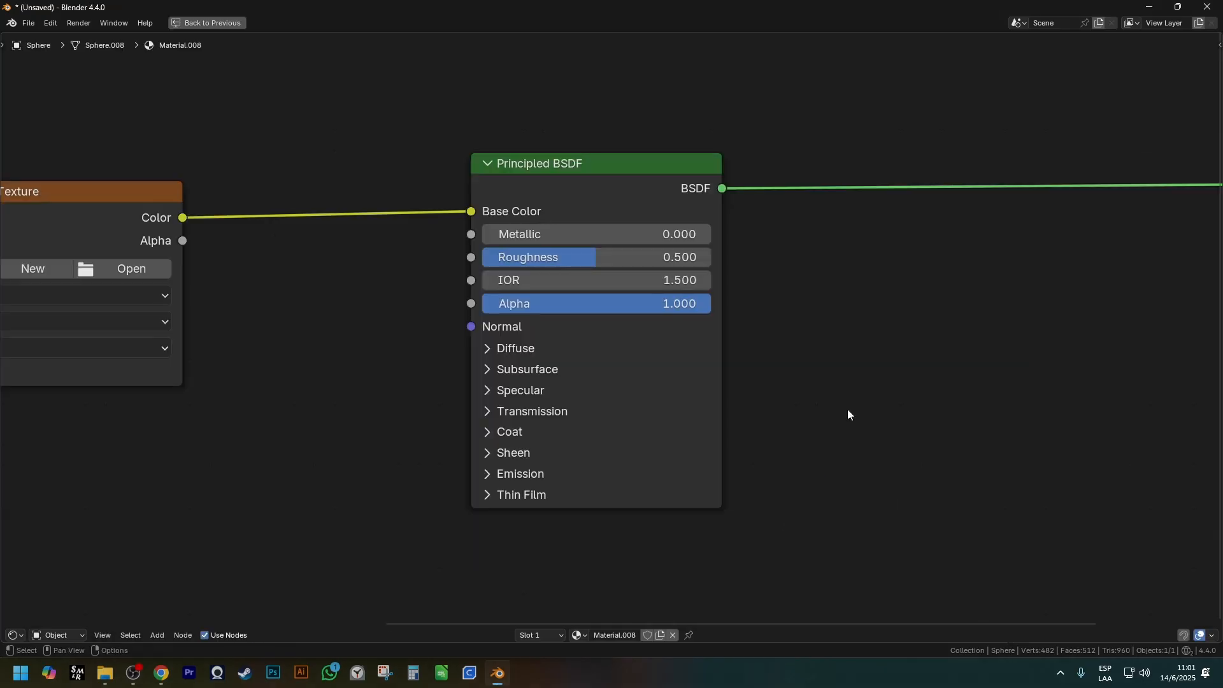
{"action": "scroll", "coordinate": [701, 367], "scroll_direction": "down", "scroll_amount": 5}
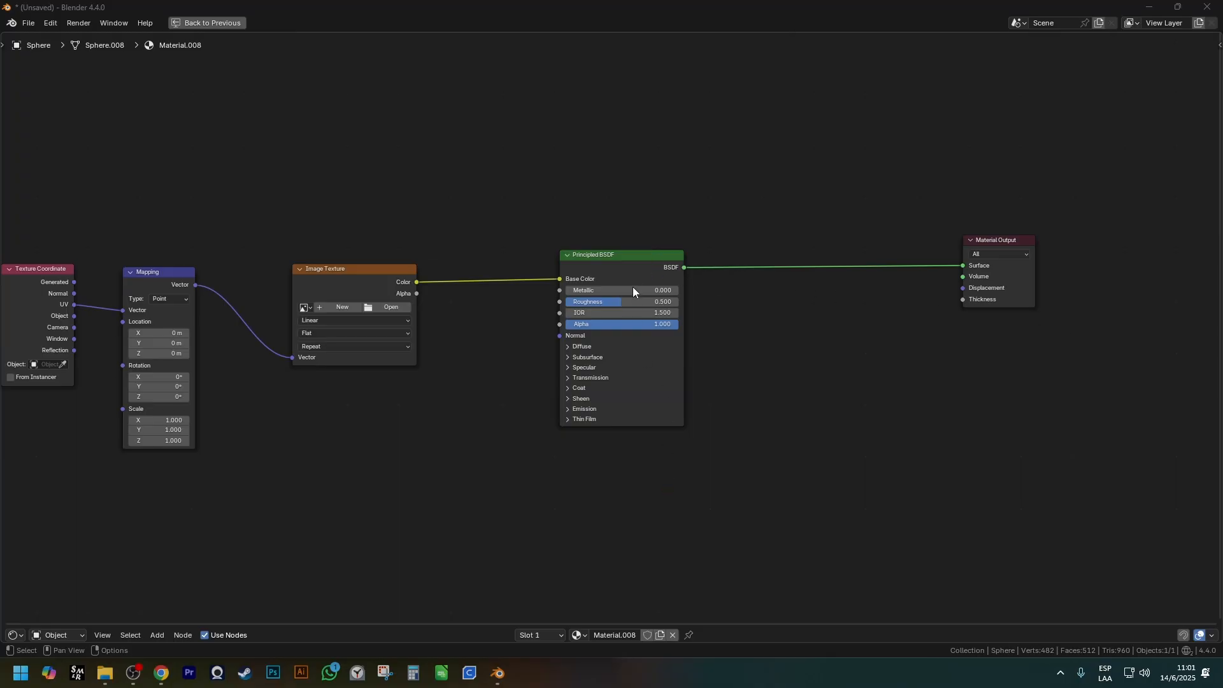
{"action": "left_click_drag", "start_coordinate": [643, 272], "coordinate": [646, 406]}
{"action": "left_click_drag", "start_coordinate": [380, 299], "coordinate": [375, 252]}
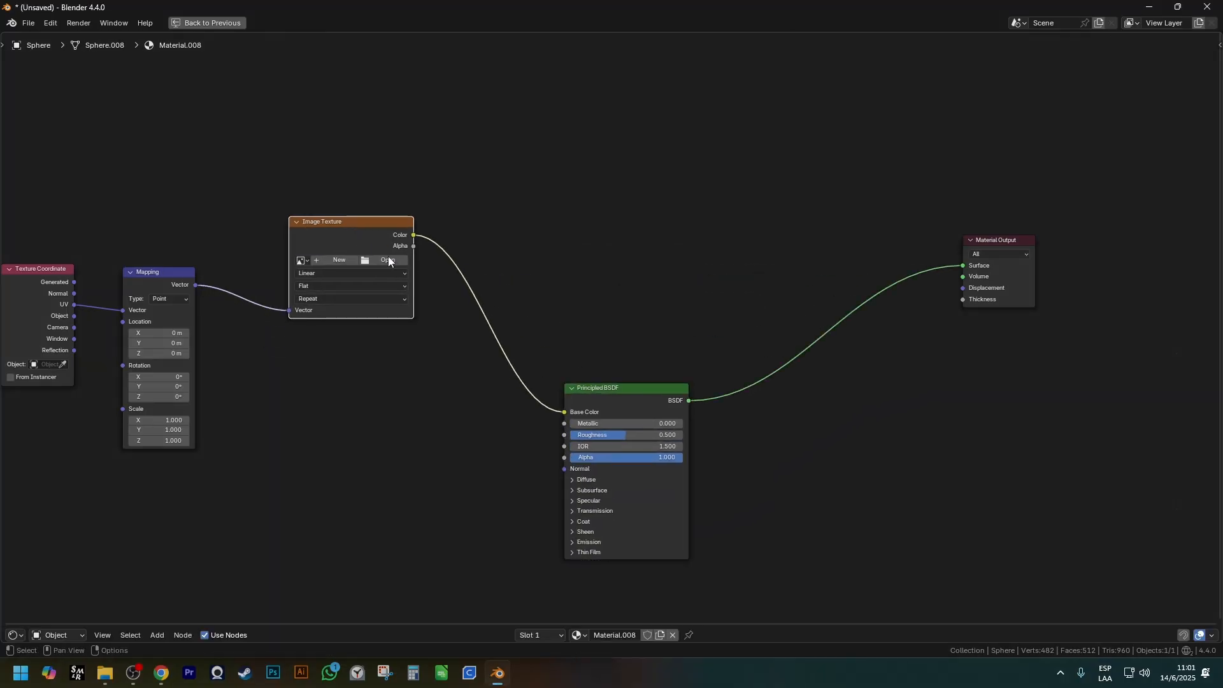
Preview the Image Texture and Mapping nodes directly through the Material Output.
{"action": "left_click", "coordinate": [372, 316], "text": "ctrl+shift"}
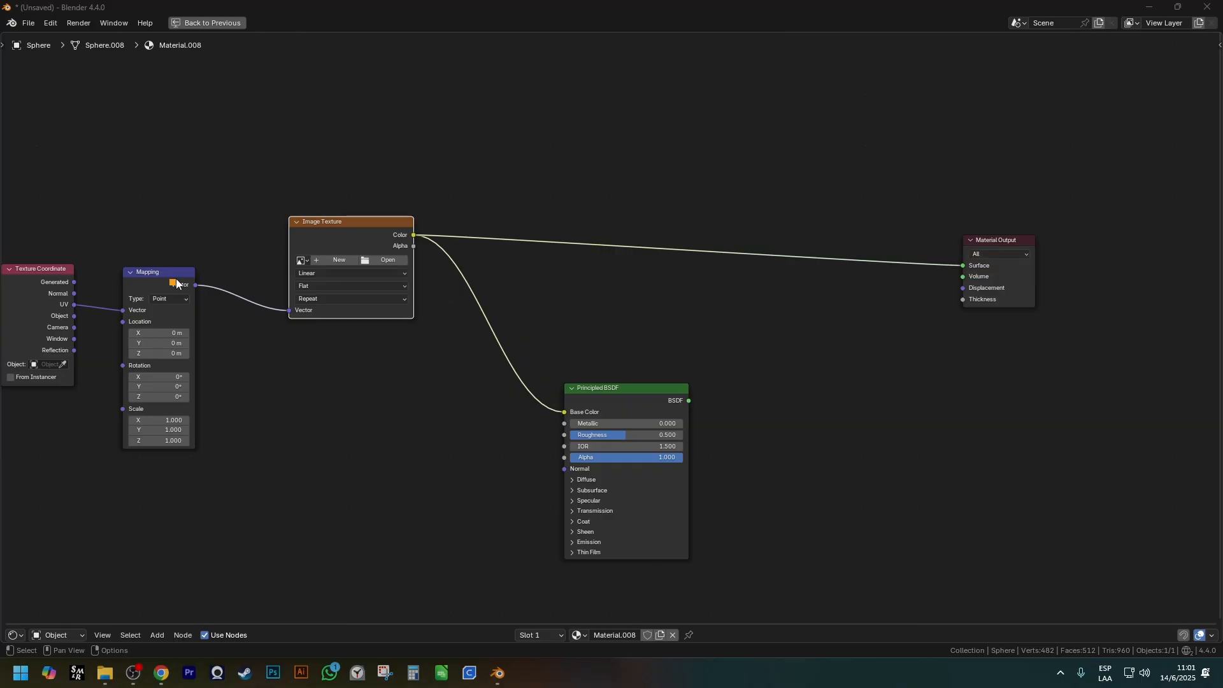
{"action": "left_click", "coordinate": [170, 318], "text": "ctrl+shift"}
{"action": "left_click", "coordinate": [373, 240]}
{"action": "left_click", "coordinate": [374, 239], "text": "ctrl+shift"}
Move the Image Texture node beside the Principled BSDF and place three duplicates of it around the node tree.
{"action": "key", "text": "g"}
{"action": "left_click", "coordinate": [450, 491]}
{"action": "key", "text": "shift+d"}
{"action": "left_click", "coordinate": [466, 237]}
{"action": "key", "text": "shift+d"}
{"action": "left_click", "coordinate": [751, 99]}
{"action": "key", "text": "shift+d"}
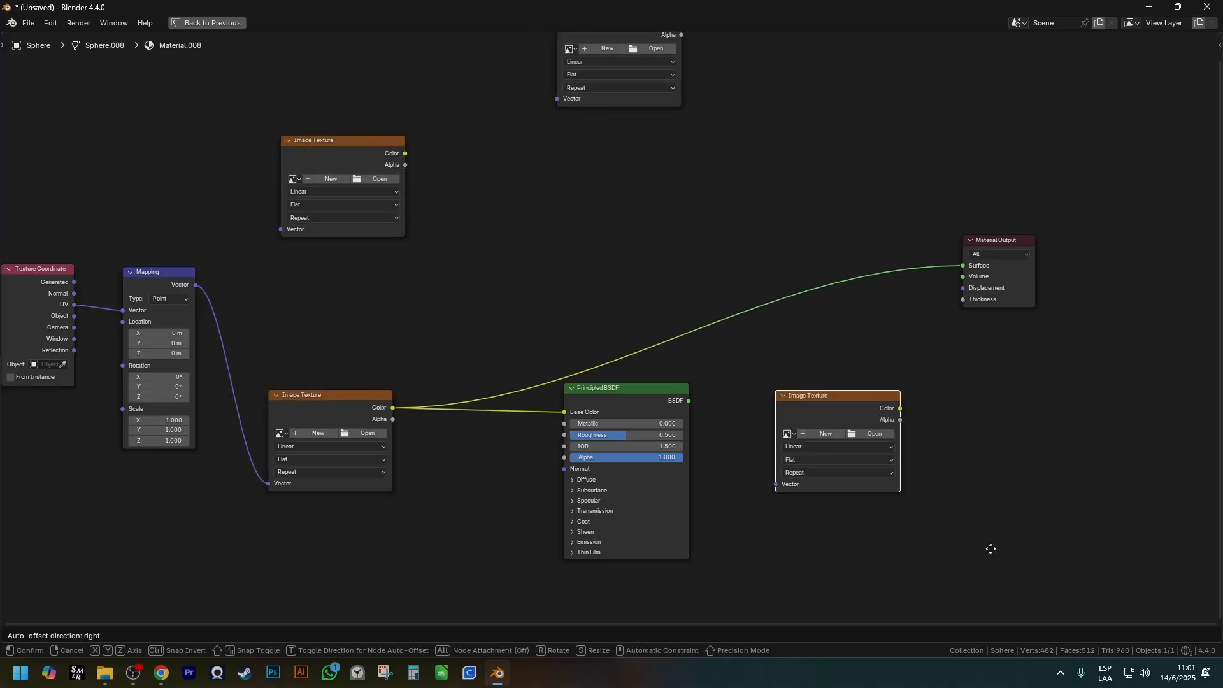
{"action": "left_click", "coordinate": [1046, 684]}
Preview each Image Texture, Principled BSDF, Mapping and Texture Coordinate node one after another through the Material Output.
{"action": "scroll", "coordinate": [812, 314], "scroll_direction": "down", "scroll_amount": 2}
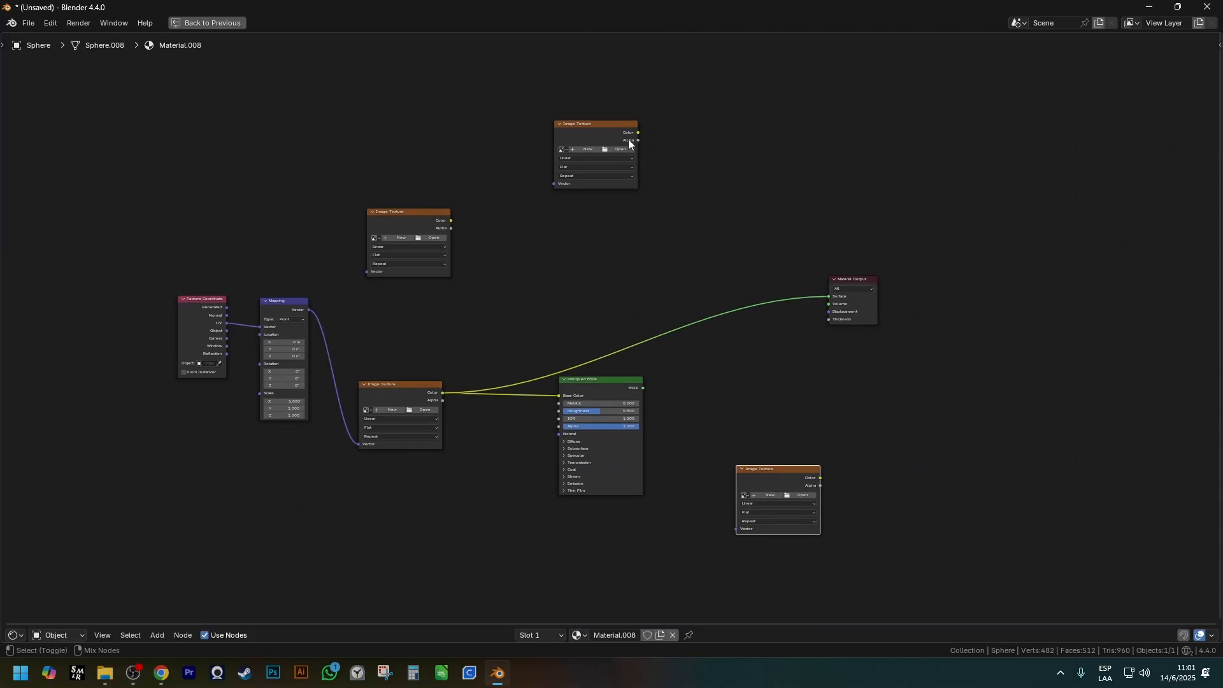
{"action": "left_click", "coordinate": [602, 133], "text": "ctrl+shift"}
{"action": "left_click", "coordinate": [402, 228], "text": "ctrl+shift"}
{"action": "left_click", "coordinate": [760, 475], "text": "ctrl+shift"}
{"action": "left_click", "coordinate": [615, 386], "text": "ctrl+shift"}
{"action": "left_click", "coordinate": [387, 392], "text": "ctrl+shift"}
{"action": "left_click", "coordinate": [284, 309], "text": "ctrl+shift"}
{"action": "left_click", "coordinate": [207, 304], "text": "ctrl+shift"}
{"action": "left_click", "coordinate": [426, 228], "text": "ctrl+shift"}
{"action": "left_click", "coordinate": [586, 131], "text": "ctrl+shift"}
{"action": "left_click", "coordinate": [610, 382], "text": "ctrl+shift"}
{"action": "left_click", "coordinate": [768, 480], "text": "ctrl+shift"}
{"action": "left_click", "coordinate": [600, 395], "text": "ctrl+shift"}
{"action": "left_click", "coordinate": [392, 396], "text": "ctrl+shift"}
{"action": "left_click", "coordinate": [396, 220], "text": "ctrl+shift"}
{"action": "left_click", "coordinate": [580, 125], "text": "ctrl+shift"}
{"action": "left_click", "coordinate": [609, 395], "text": "ctrl+shift"}
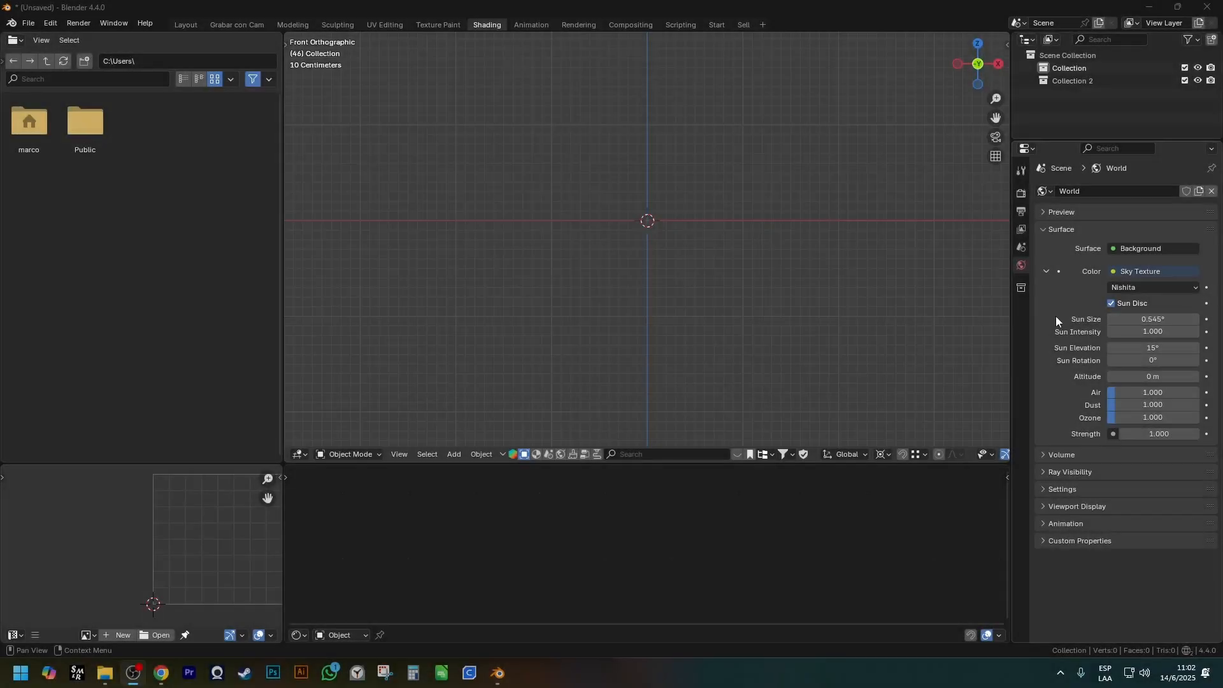
{"action": "scroll", "coordinate": [698, 258], "scroll_direction": "down", "scroll_amount": 4}
{"action": "scroll", "coordinate": [682, 248], "scroll_direction": "up", "scroll_amount": 11}
{"action": "left_click", "coordinate": [651, 241]}
{"action": "scroll", "coordinate": [651, 241], "scroll_direction": "down", "scroll_amount": 3}
{"action": "scroll", "coordinate": [651, 246], "scroll_direction": "up", "scroll_amount": 4}
{"action": "key", "text": "shift+a"}
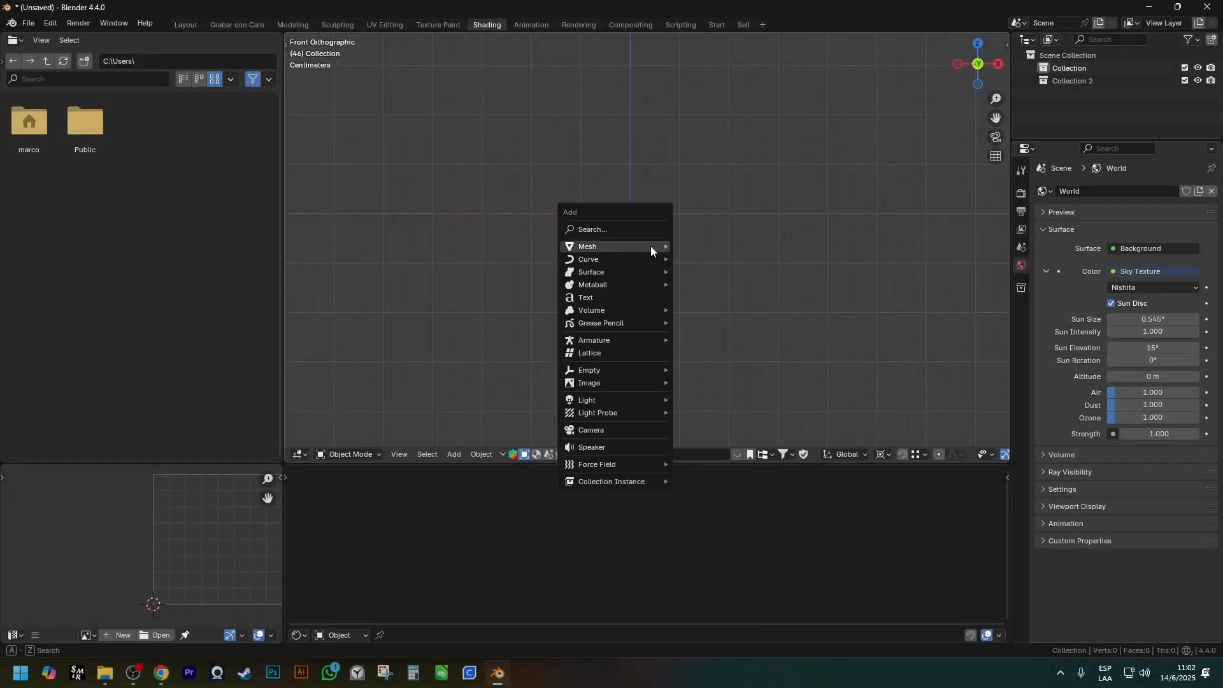
{"action": "mouse_move", "coordinate": [649, 246]}
{"action": "left_click", "coordinate": [711, 285]}
{"action": "scroll", "coordinate": [714, 284], "scroll_direction": "down", "scroll_amount": 3}
{"action": "key", "text": "ctrl+1"}
{"action": "right_click", "coordinate": [679, 285]}
{"action": "left_click", "coordinate": [679, 284]}
{"action": "scroll", "coordinate": [679, 284], "scroll_direction": "down", "scroll_amount": 6}
{"action": "scroll", "coordinate": [686, 326], "scroll_direction": "up", "scroll_amount": 4}
{"action": "mouse_move", "coordinate": [688, 327]}
{"action": "middle_mouse_down", "text": "shift"}
{"action": "mouse_move", "coordinate": [678, 269]}
{"action": "mouse_move", "coordinate": [683, 339]}
{"action": "middle_mouse_up", "text": "shift"}
{"action": "key", "text": "z"}
{"action": "key", "text": "z"}
{"action": "key", "text": "Delete"}
Add a Monkey mesh, shade it smooth and give it a subdivision surface of level 3.
{"action": "key", "text": "shift+a"}
{"action": "mouse_move", "coordinate": [677, 245]}
{"action": "mouse_move", "coordinate": [637, 244]}
{"action": "left_click", "coordinate": [739, 362]}
{"action": "key", "text": "ctrl+2"}
{"action": "middle_click_drag", "start_coordinate": [671, 270], "coordinate": [696, 367]}
{"action": "right_click", "coordinate": [694, 281]}
{"action": "left_click", "coordinate": [695, 282]}
{"action": "key", "text": "ctrl+3"}
{"action": "scroll", "coordinate": [665, 213], "scroll_direction": "up", "scroll_amount": 3}
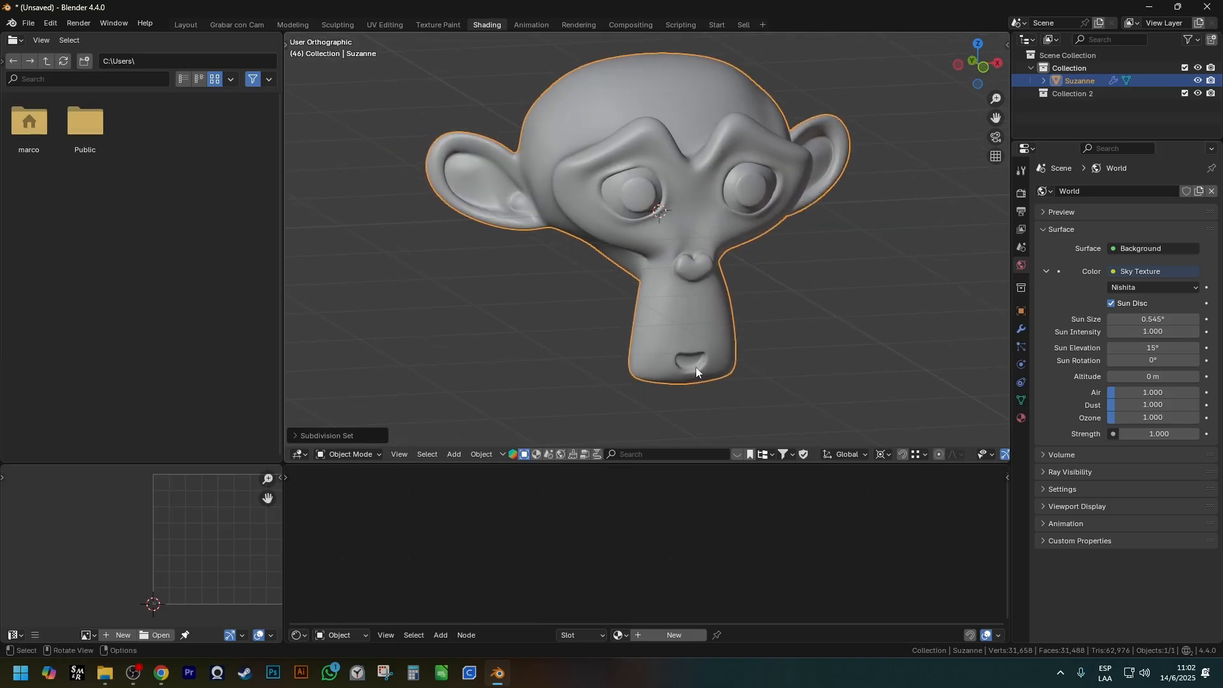
Switch the viewport to rendered shading and set the world background strength to 0.1.
{"action": "key", "text": "z"}
{"action": "scroll", "coordinate": [695, 185], "scroll_direction": "down", "scroll_amount": 2}
{"action": "middle_click_drag", "start_coordinate": [696, 184], "coordinate": [676, 186], "text": "shift"}
{"action": "scroll", "coordinate": [674, 192], "scroll_direction": "up", "scroll_amount": 2}
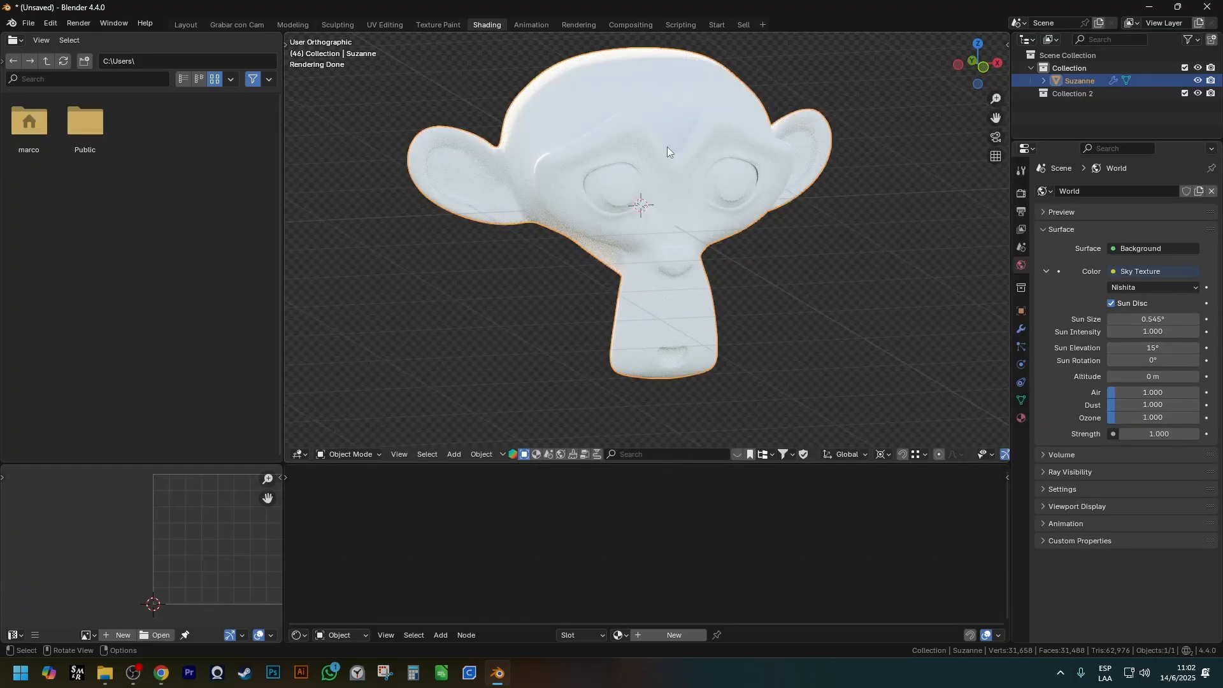
{"action": "left_click", "coordinate": [1131, 433]}
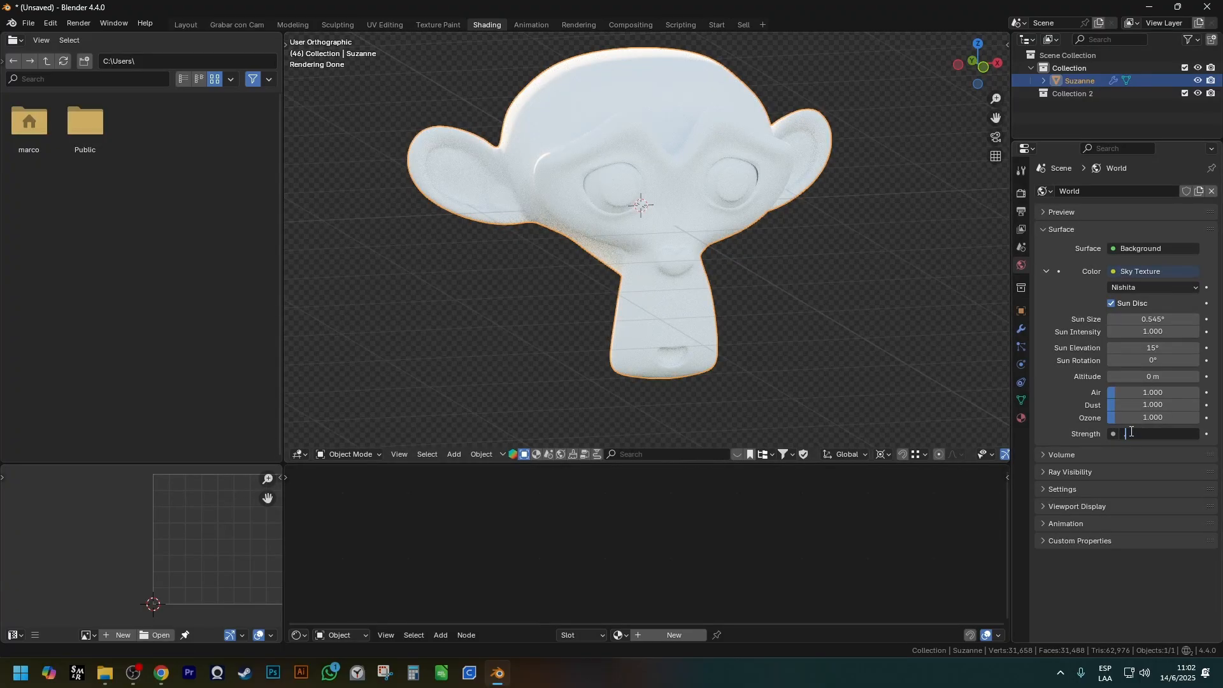
{"action": "type", "text": "0.1"}
{"action": "key", "text": "Return"}
{"action": "middle_click_drag", "start_coordinate": [754, 213], "coordinate": [663, 206]}
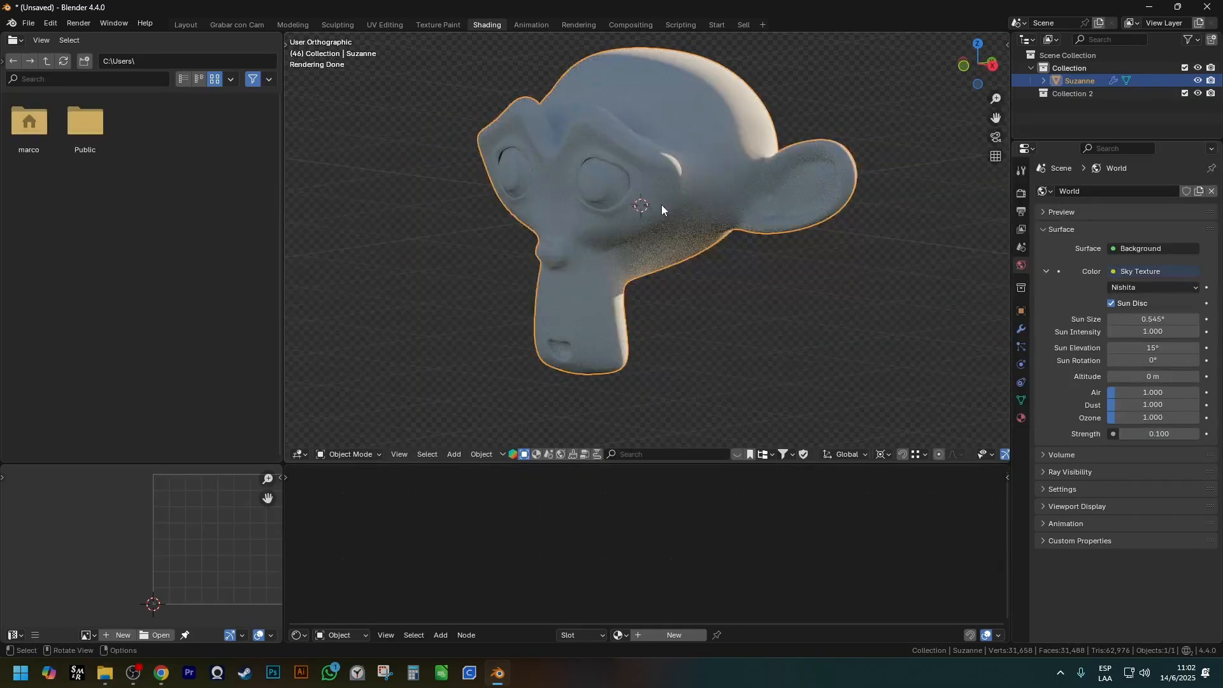
Add an area light and raise it vertically above the monkey's head.
{"action": "key", "text": "shift+a"}
{"action": "mouse_move", "coordinate": [579, 404]}
{"action": "left_click", "coordinate": [669, 446]}
{"action": "key", "text": "KP_1"}
{"action": "key", "text": "g"}
{"action": "key", "text": "z"}
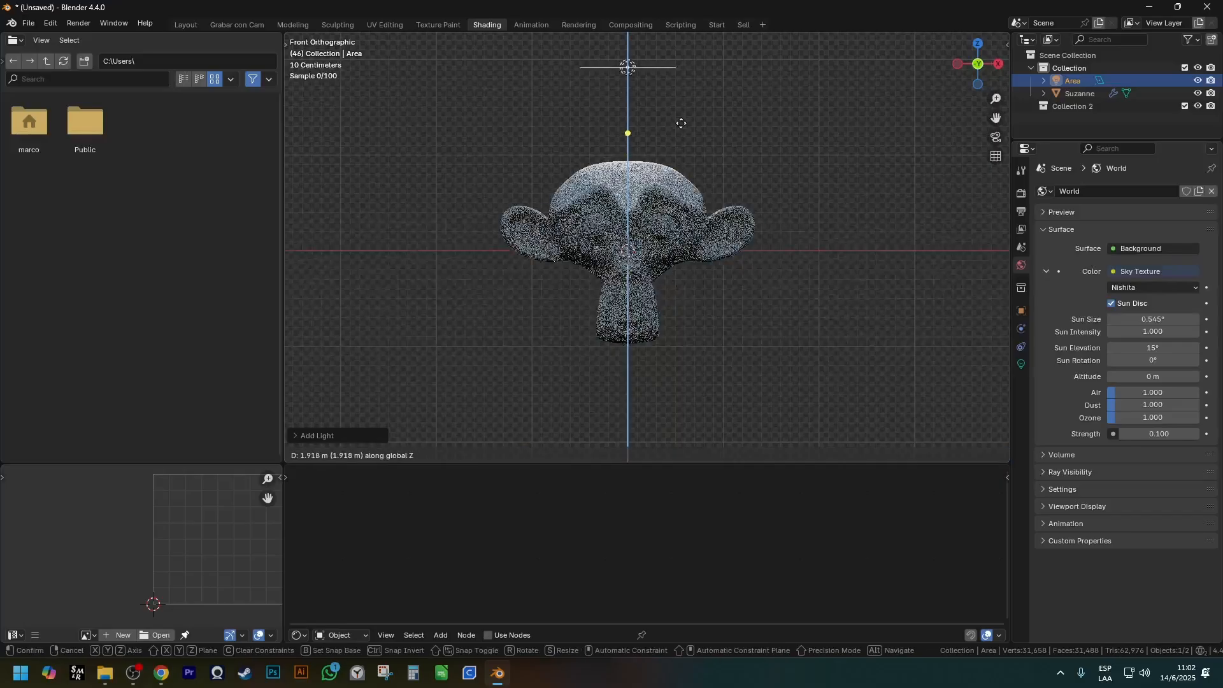
{"action": "left_click", "coordinate": [737, 155]}
Scale the area light up around its own origin until it is wider than the monkey, and lower it slightly.
{"action": "left_click", "coordinate": [885, 454]}
{"action": "left_click", "coordinate": [900, 383]}
{"action": "key", "text": "s"}
{"action": "left_click", "coordinate": [605, 261]}
{"action": "key", "text": "g"}
{"action": "key", "text": "z"}
{"action": "left_click", "coordinate": [729, 228]}
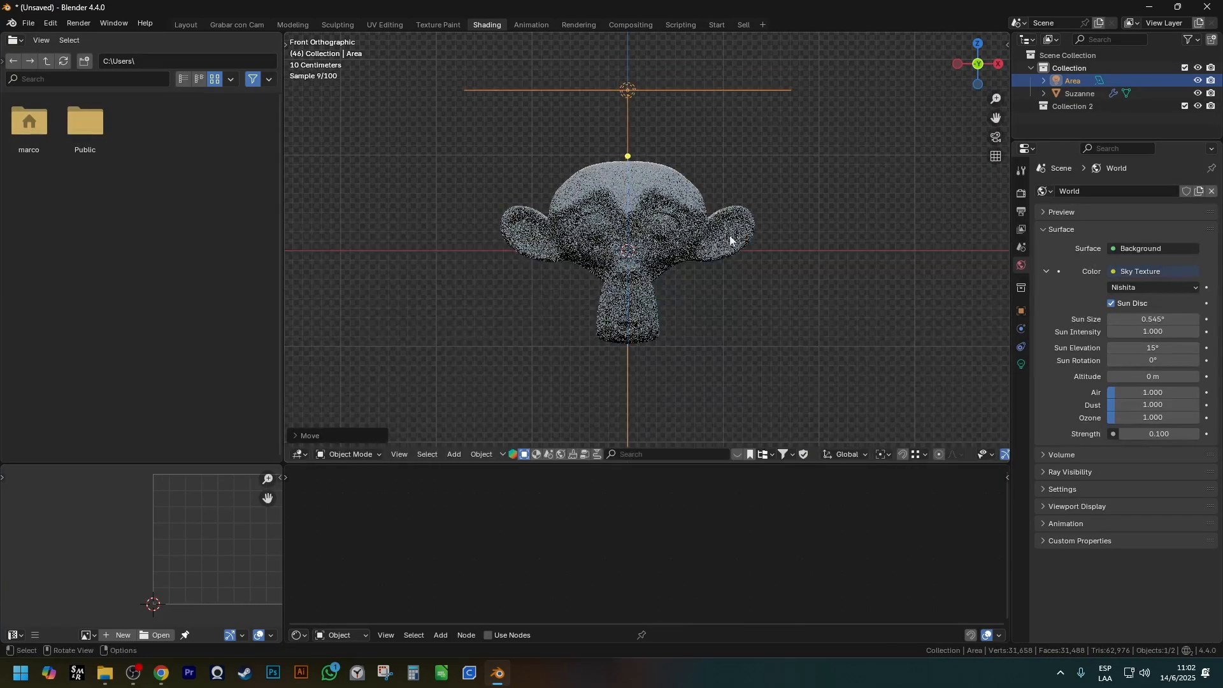
Set the area light's power to 150 W.
{"action": "left_click", "coordinate": [1021, 364]}
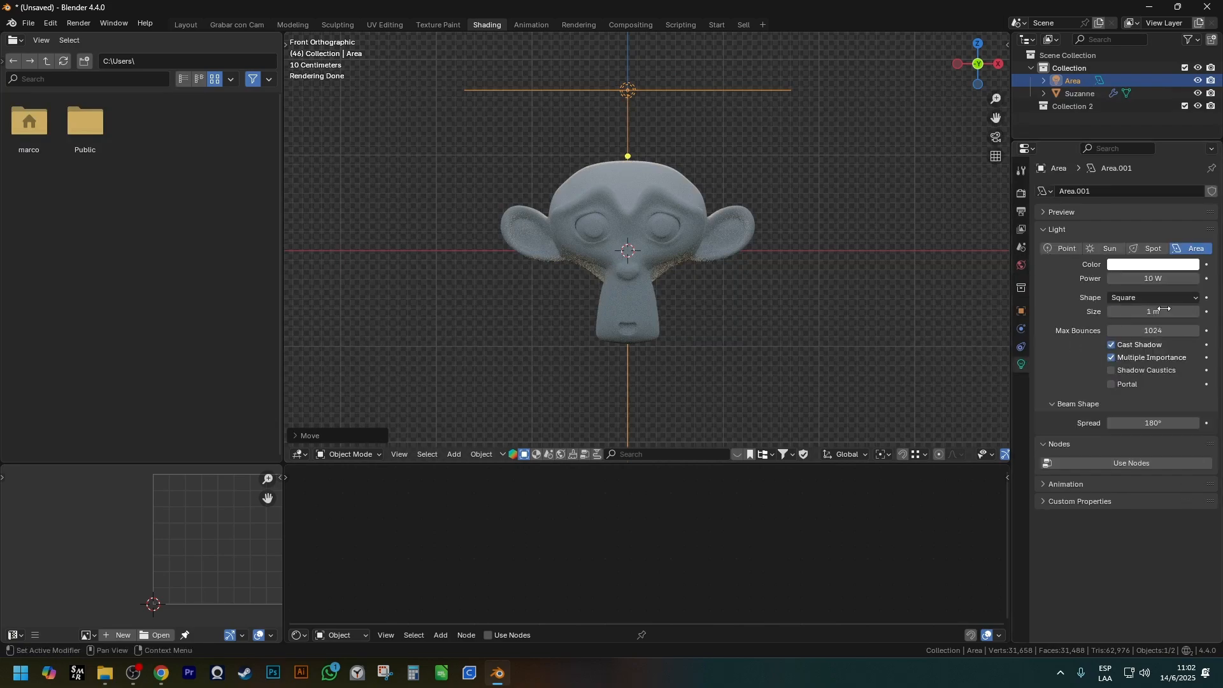
{"action": "left_click", "coordinate": [1171, 278]}
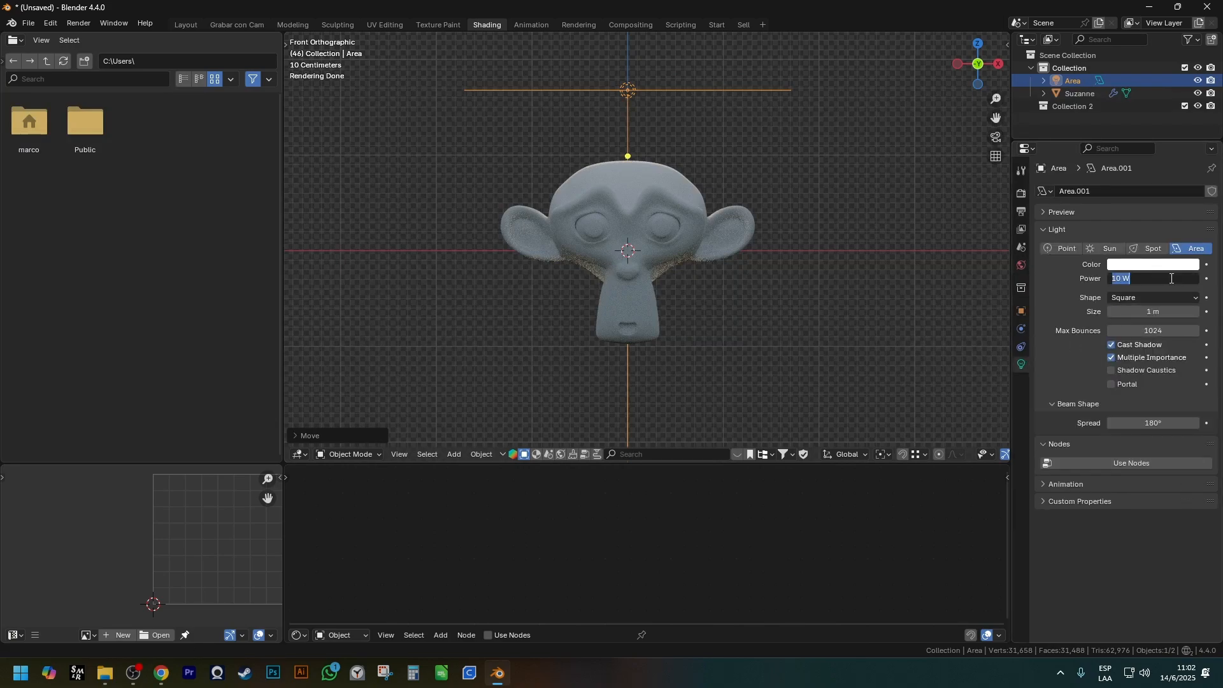
{"action": "key", "text": "Return"}
Set the pivot point to the 3D cursor and rotate the area light around the monkey to its upper side.
{"action": "key", "text": "r"}
{"action": "right_click", "coordinate": [701, 130]}
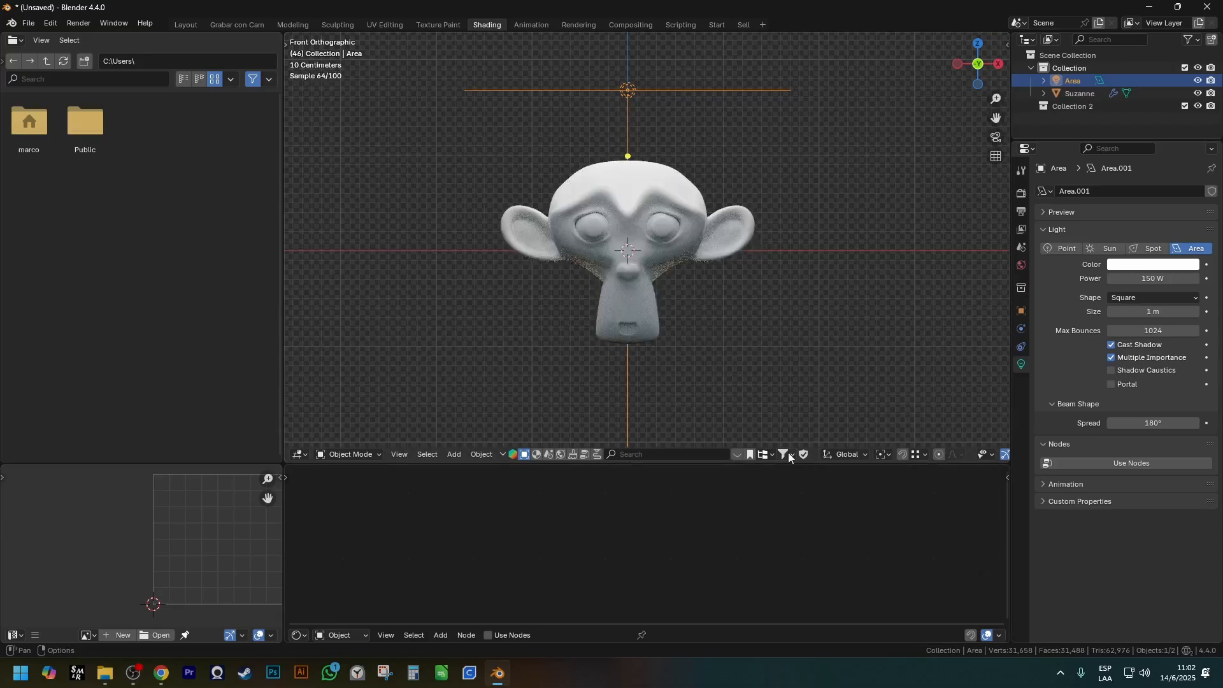
{"action": "left_click", "coordinate": [886, 454]}
{"action": "left_click", "coordinate": [892, 397]}
{"action": "key", "text": "r"}
{"action": "key", "text": "z"}
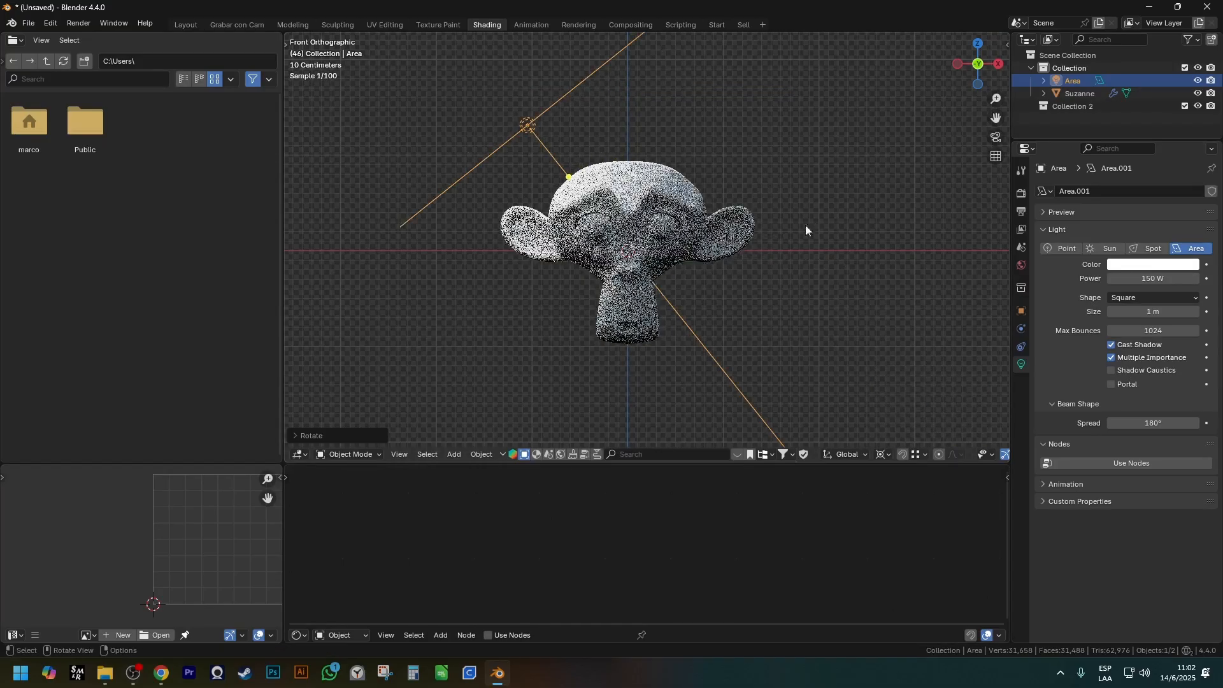
{"action": "left_click", "coordinate": [862, 240]}
Create a new material for the monkey and move its Material Output farther from the Principled BSDF.
{"action": "left_click", "coordinate": [657, 250]}
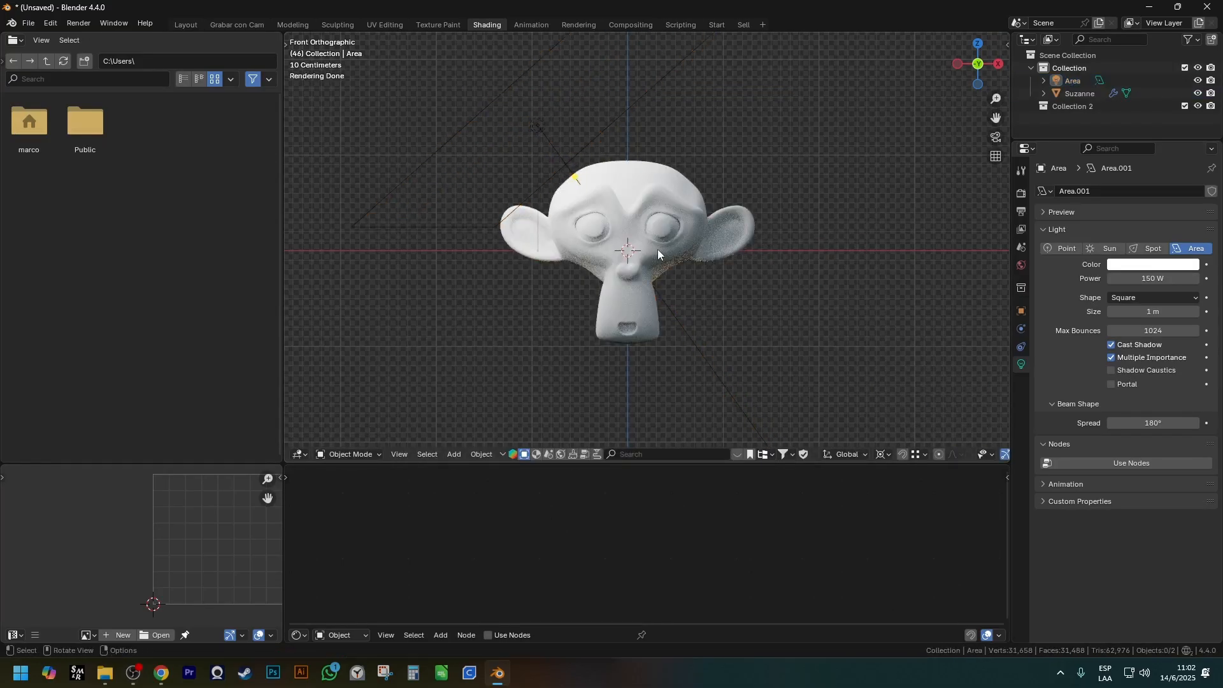
{"action": "scroll", "coordinate": [645, 239], "scroll_direction": "up", "scroll_amount": 2}
{"action": "key", "text": "KP_Decimal"}
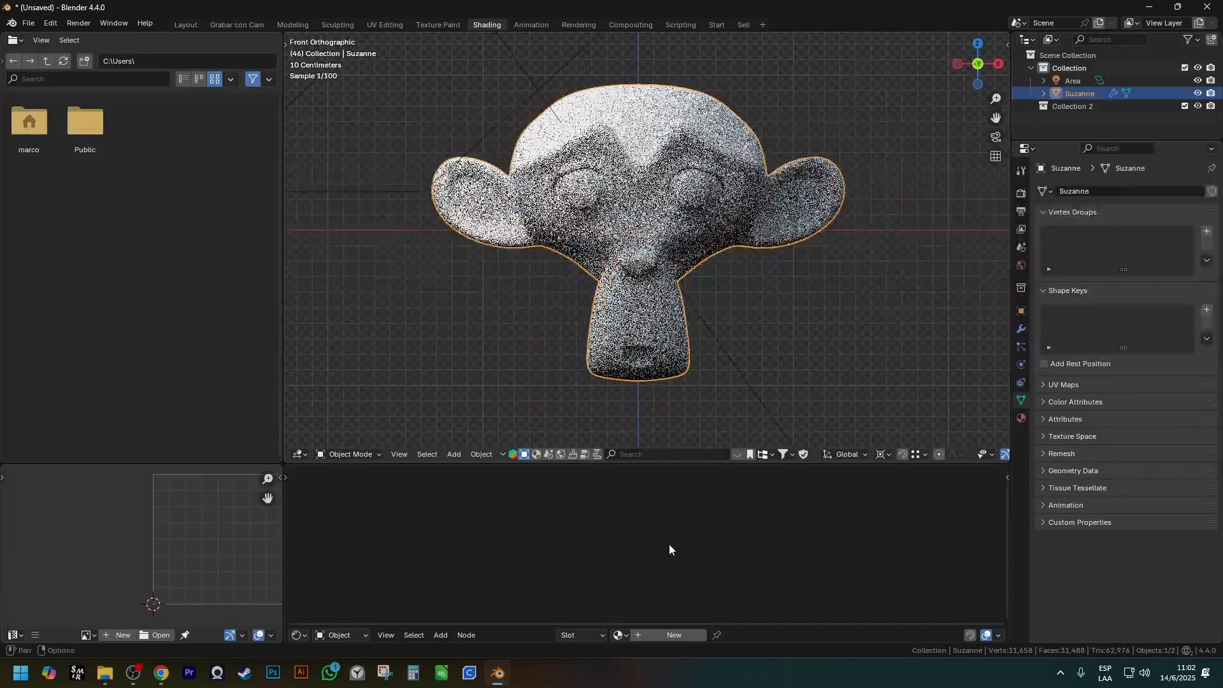
{"action": "left_click", "coordinate": [680, 635]}
{"action": "scroll", "coordinate": [749, 534], "scroll_direction": "up", "scroll_amount": 5}
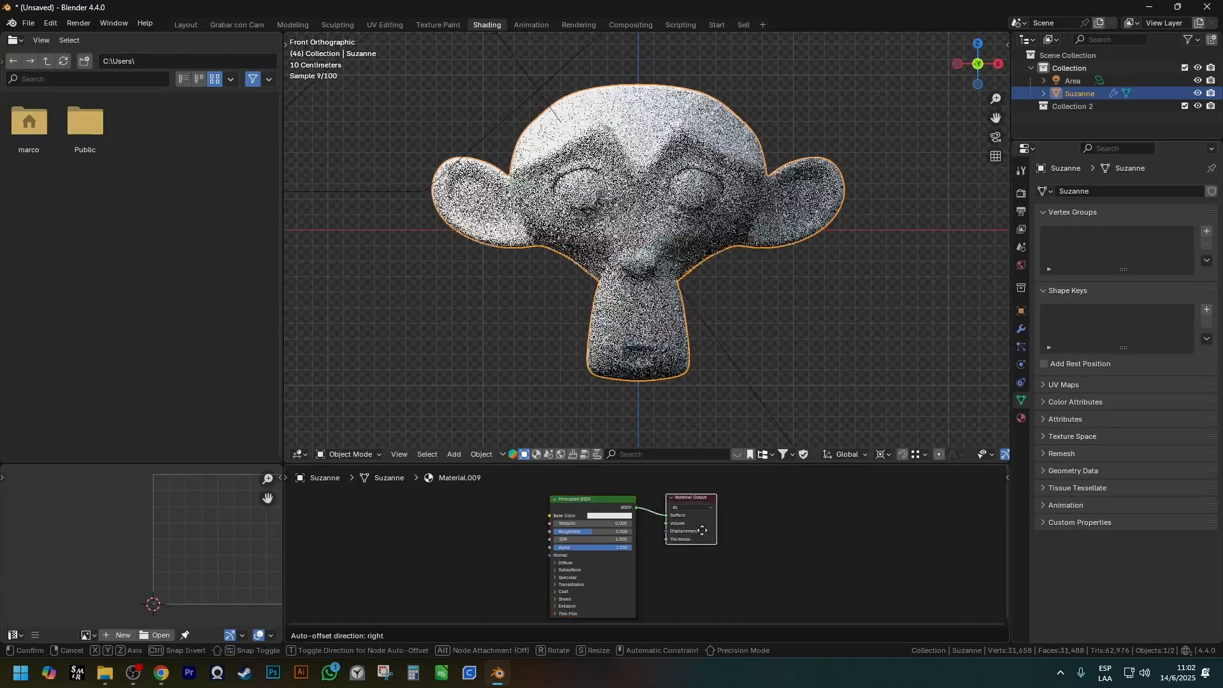
{"action": "middle_click_drag", "start_coordinate": [648, 540], "coordinate": [715, 518]}
{"action": "scroll", "coordinate": [625, 523], "scroll_direction": "up", "scroll_amount": 2}
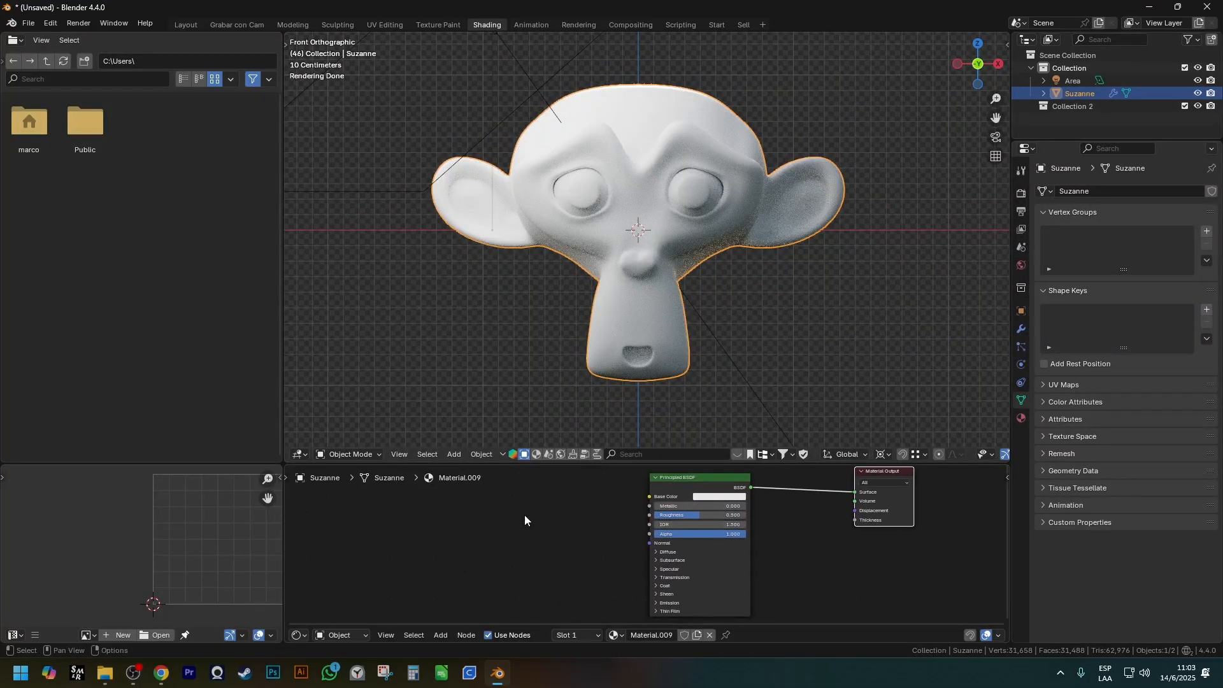
Add a Brightness/Contrast node in front of the Principled BSDF in the monkey's material.
{"action": "key", "text": "shift+a"}
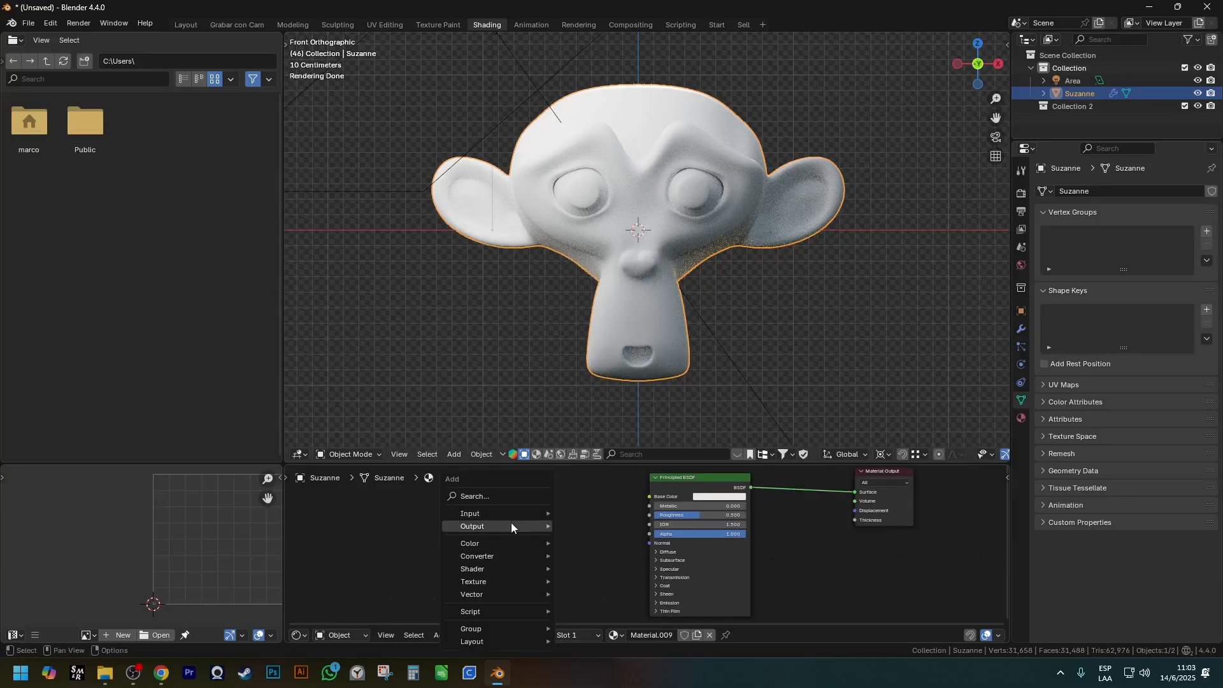
{"action": "mouse_move", "coordinate": [495, 543]}
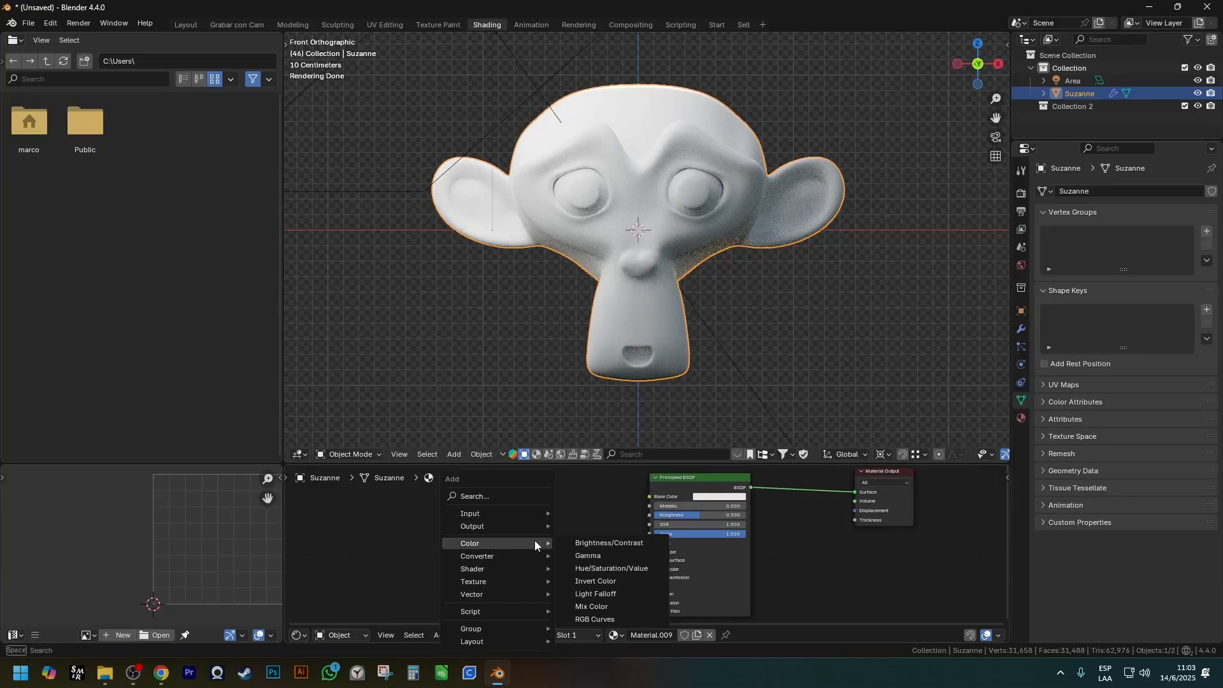
{"action": "left_click", "coordinate": [609, 543]}
{"action": "left_click", "coordinate": [578, 555]}
{"action": "scroll", "coordinate": [578, 556], "scroll_direction": "up", "scroll_amount": 3}
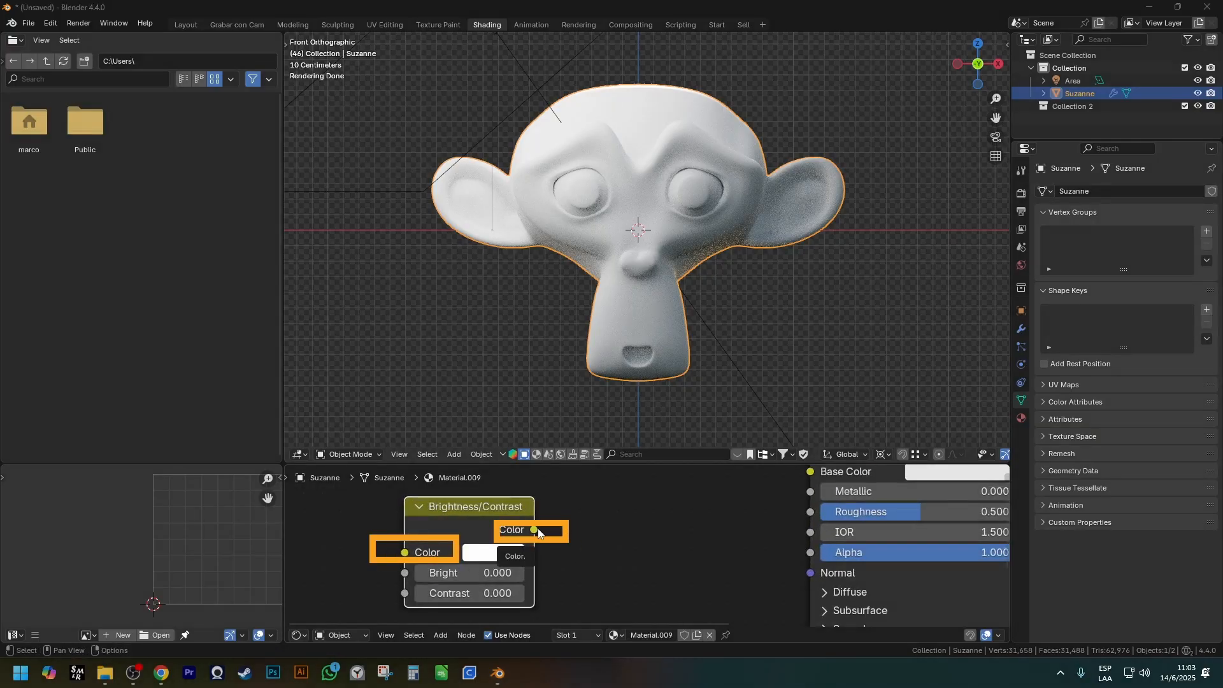
{"action": "scroll", "coordinate": [558, 534], "scroll_direction": "down", "scroll_amount": 5}
{"action": "middle_click_drag", "start_coordinate": [629, 550], "coordinate": [469, 559]}
{"action": "scroll", "coordinate": [509, 566], "scroll_direction": "up", "scroll_amount": 1}
{"action": "scroll", "coordinate": [472, 544], "scroll_direction": "up", "scroll_amount": 2}
{"action": "left_click_drag", "start_coordinate": [451, 549], "coordinate": [591, 540]}
{"action": "scroll", "coordinate": [771, 565], "scroll_direction": "down", "scroll_amount": 6}
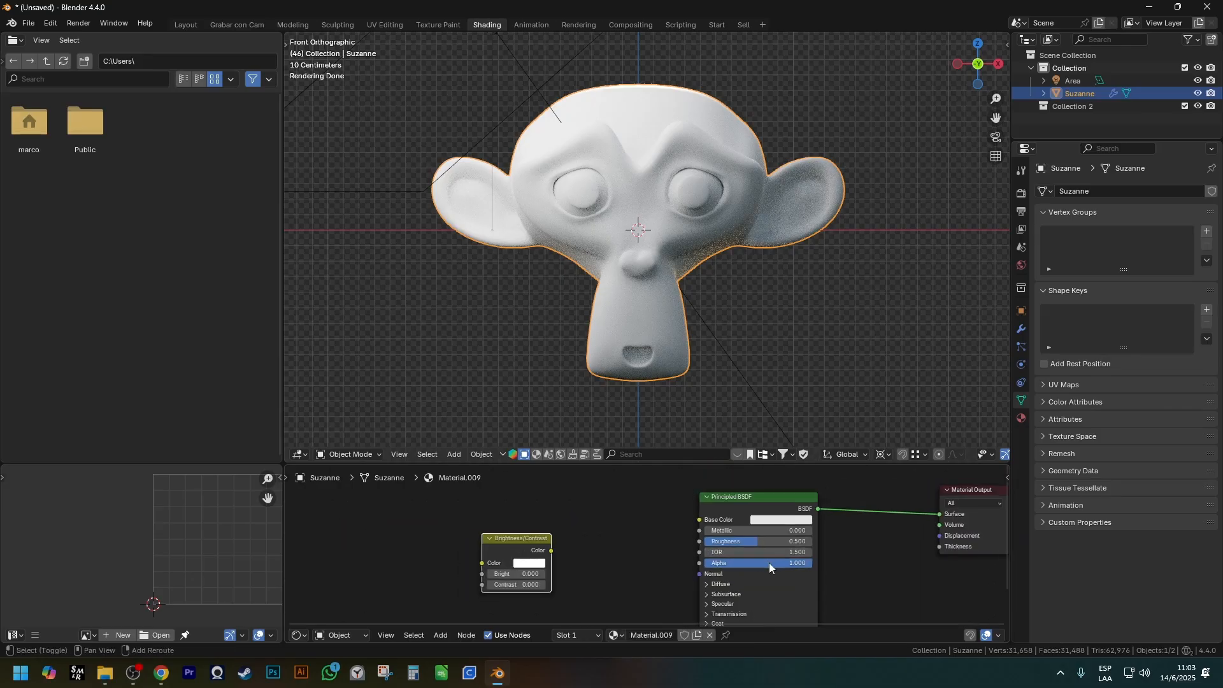
Connect the Brightness/Contrast node's Color output to the Principled BSDF's Base Color and set the Brightness/Contrast color to blue.
{"action": "middle_click_drag", "start_coordinate": [770, 565], "coordinate": [707, 530]}
{"action": "scroll", "coordinate": [631, 488], "scroll_direction": "up", "scroll_amount": 1}
{"action": "middle_click_drag", "start_coordinate": [523, 507], "coordinate": [541, 547]}
{"action": "scroll", "coordinate": [631, 489], "scroll_direction": "up", "scroll_amount": 4}
{"action": "left_click_drag", "start_coordinate": [528, 545], "coordinate": [744, 499]}
{"action": "scroll", "coordinate": [567, 529], "scroll_direction": "up", "scroll_amount": 2}
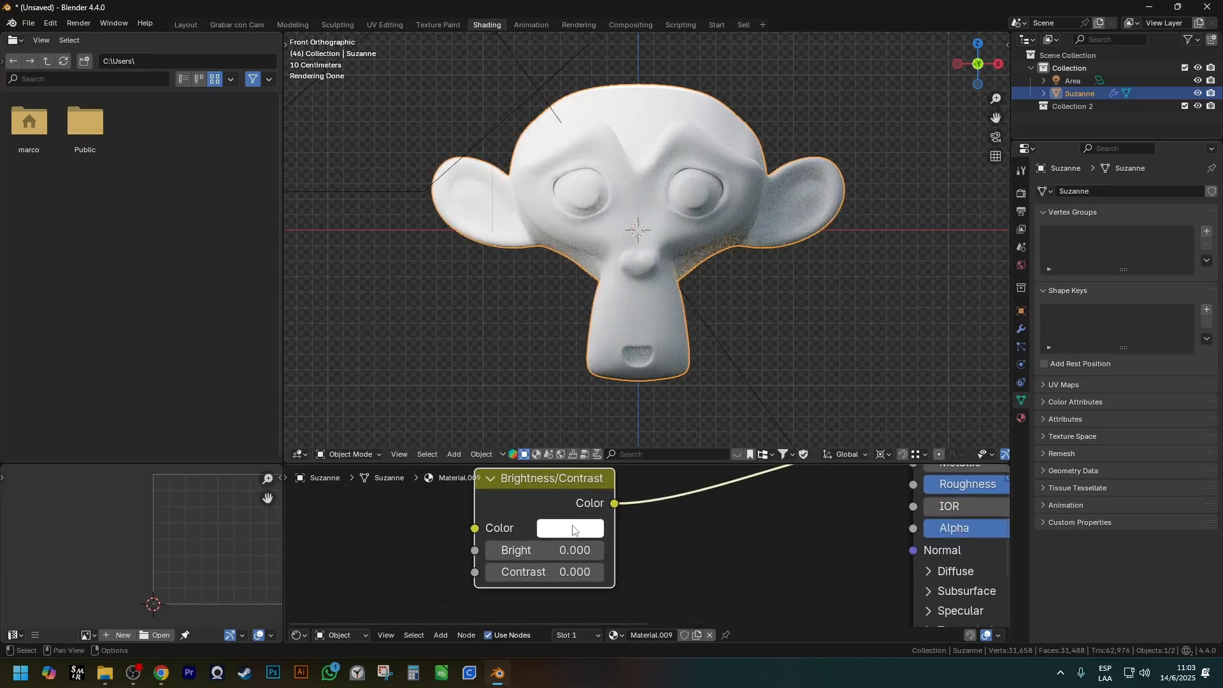
{"action": "left_click", "coordinate": [570, 527]}
{"action": "left_click", "coordinate": [688, 233]}
Try out the Bright and Contrast values on the Brightness/Contrast node and return both to 0.
{"action": "left_click", "coordinate": [599, 550]}
{"action": "left_click", "coordinate": [599, 551]}
{"action": "left_click", "coordinate": [492, 551]}
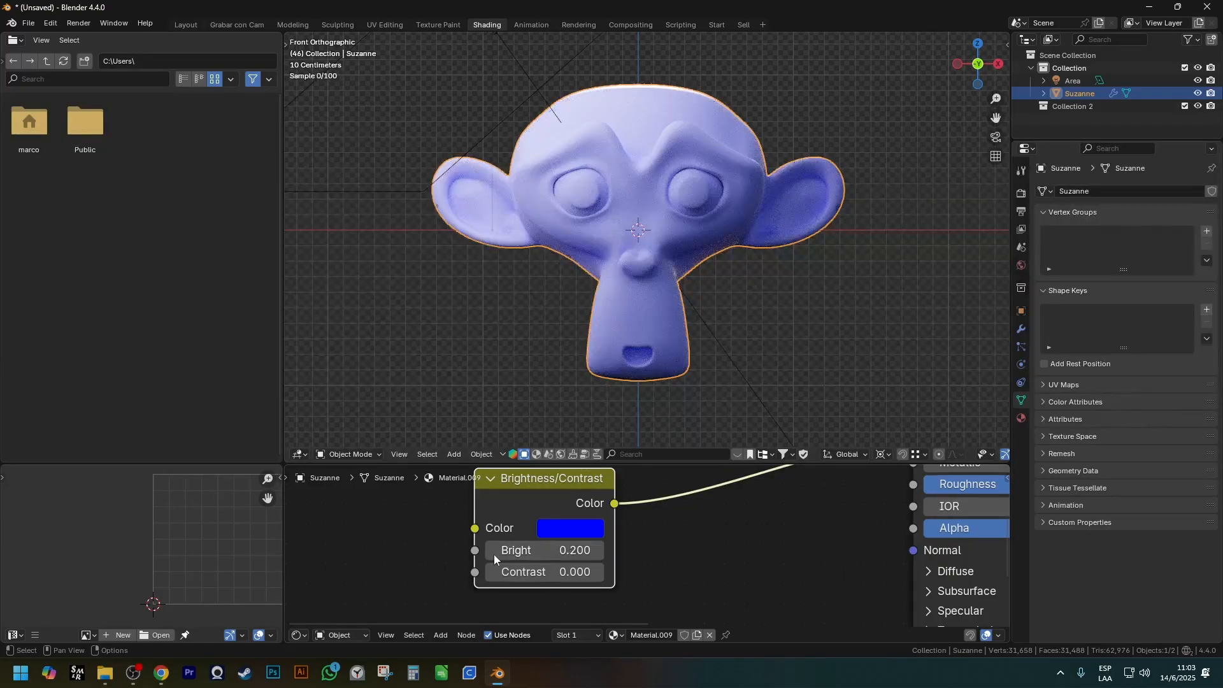
{"action": "left_click", "coordinate": [492, 550]}
{"action": "left_click", "coordinate": [598, 577]}
{"action": "left_click", "coordinate": [597, 577]}
{"action": "left_click", "coordinate": [491, 574]}
{"action": "left_click", "coordinate": [492, 574]}
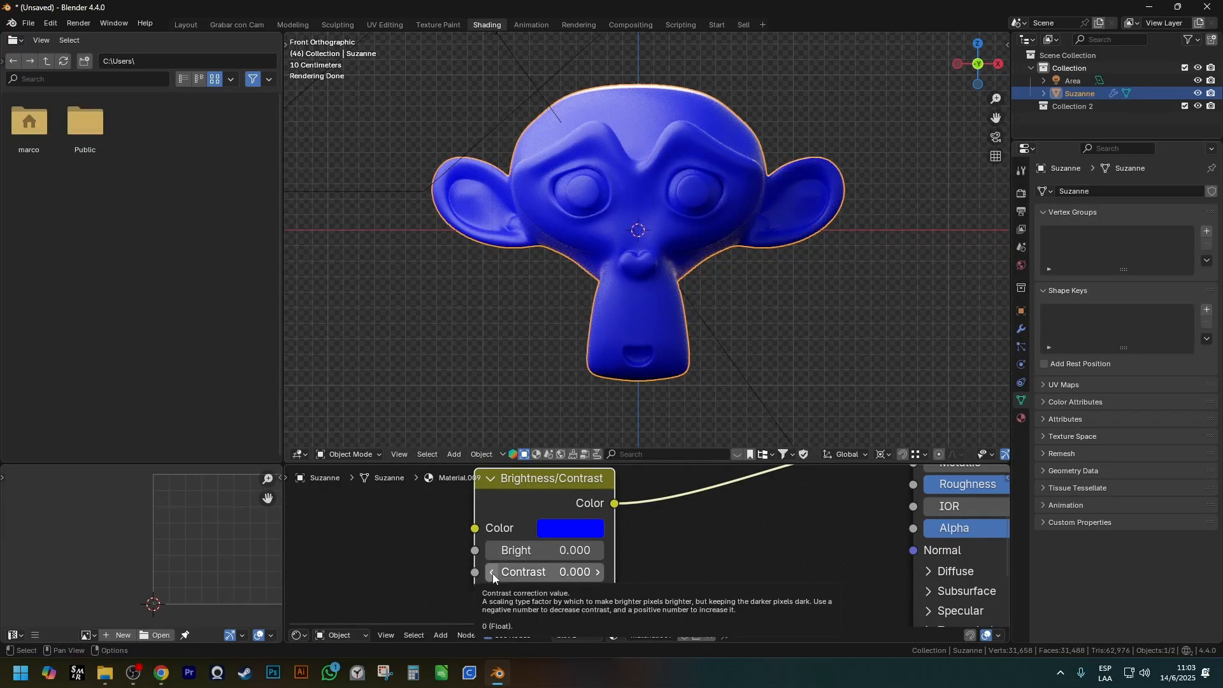
Move the Brightness/Contrast node closer to the Principled BSDF.
{"action": "scroll", "coordinate": [644, 569], "scroll_direction": "down", "scroll_amount": 3}
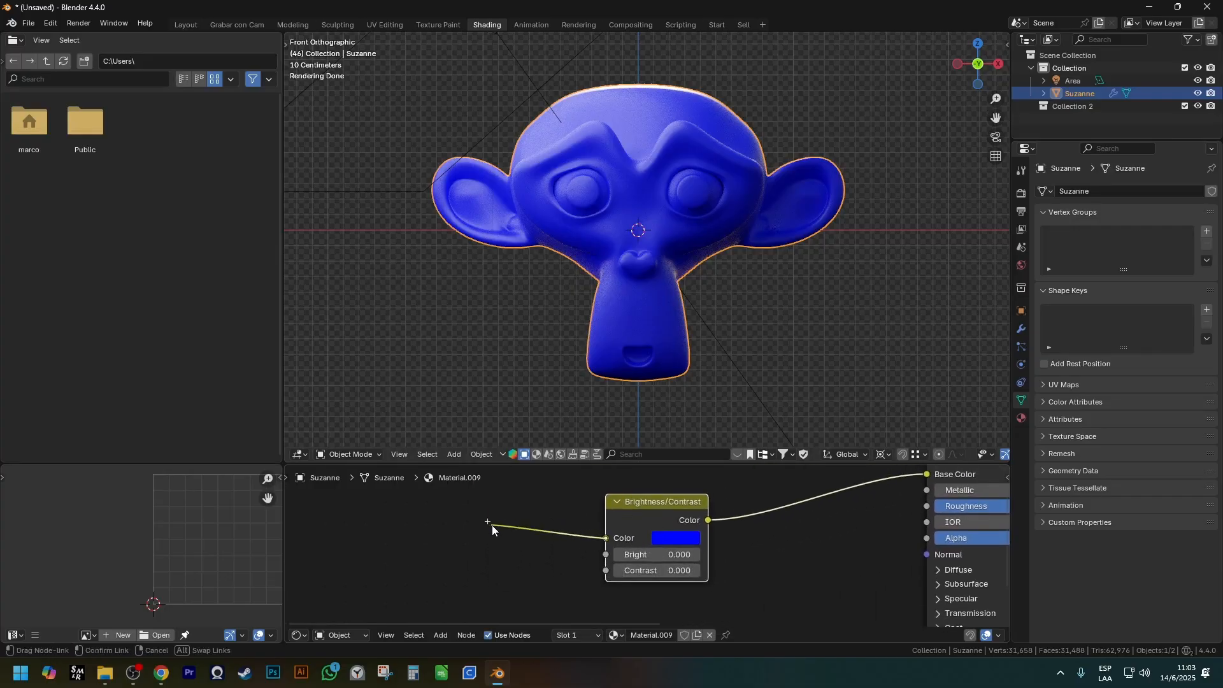
{"action": "scroll", "coordinate": [662, 542], "scroll_direction": "down", "scroll_amount": 3}
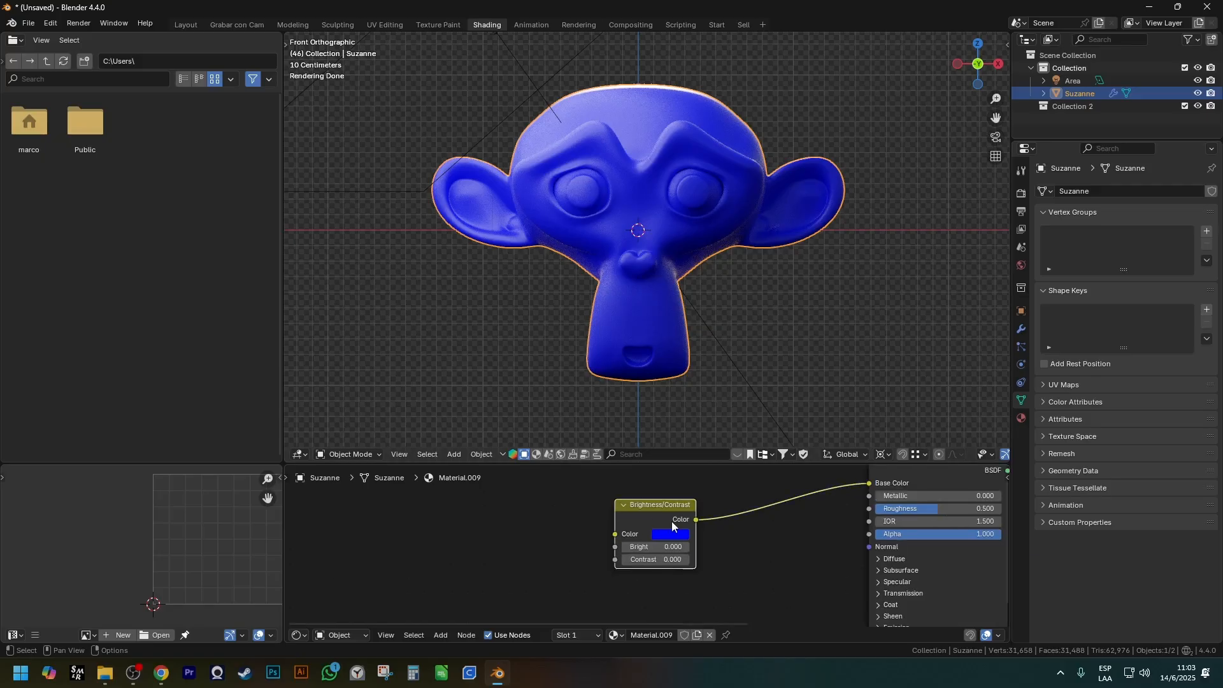
{"action": "key", "text": "g"}
{"action": "middle_click_drag", "start_coordinate": [651, 567], "coordinate": [732, 535], "text": "shift"}
{"action": "left_click", "coordinate": [711, 533]}
{"action": "scroll", "coordinate": [732, 518], "scroll_direction": "up", "scroll_amount": 2}
{"action": "left_click", "coordinate": [766, 558]}
{"action": "left_click", "coordinate": [685, 498]}
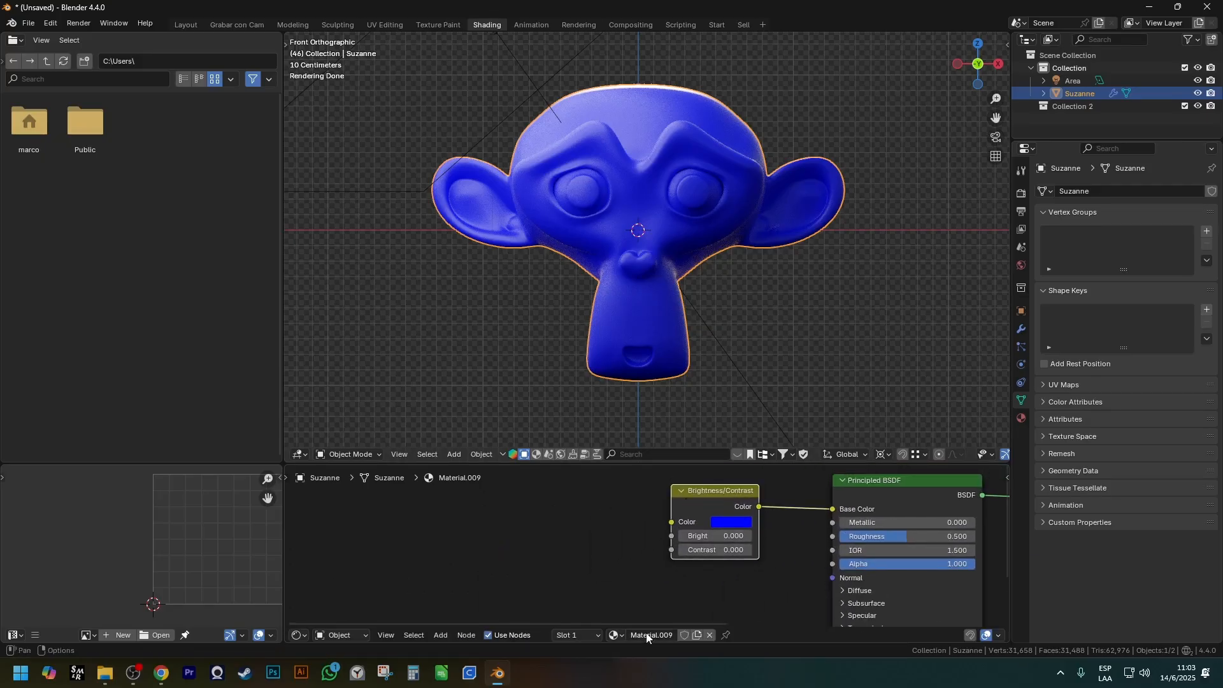
Add a Node Wrangler texture setup in front of the Brightness/Contrast node.
{"action": "scroll", "coordinate": [667, 591], "scroll_direction": "down", "scroll_amount": 2}
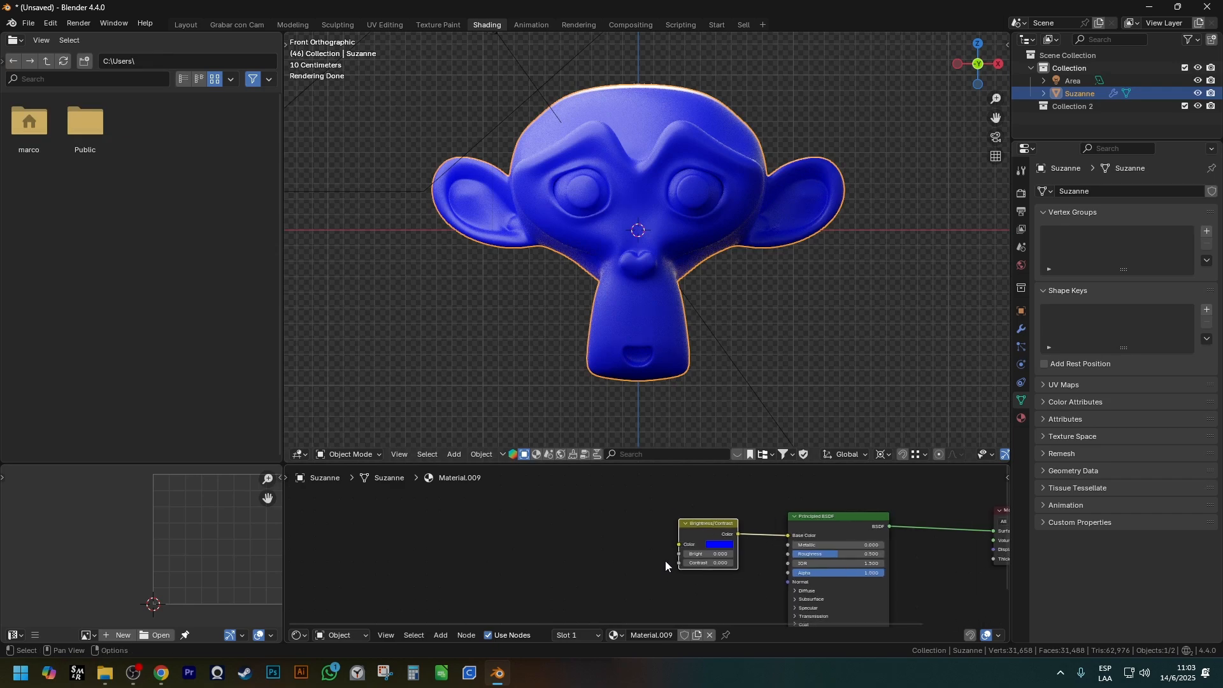
{"action": "key", "text": "ctrl+t"}
Turn on the Screencast Keys display in the 3D viewport.
{"action": "key", "text": "n"}
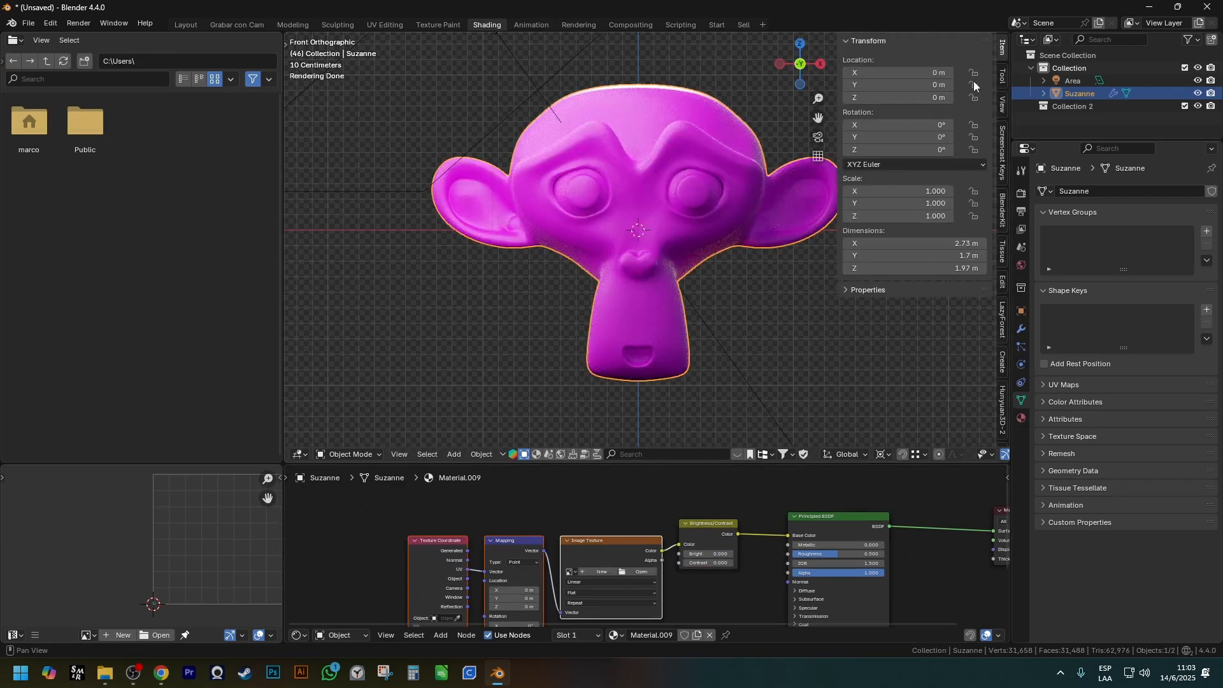
{"action": "left_click", "coordinate": [1004, 139]}
{"action": "key", "text": "n"}
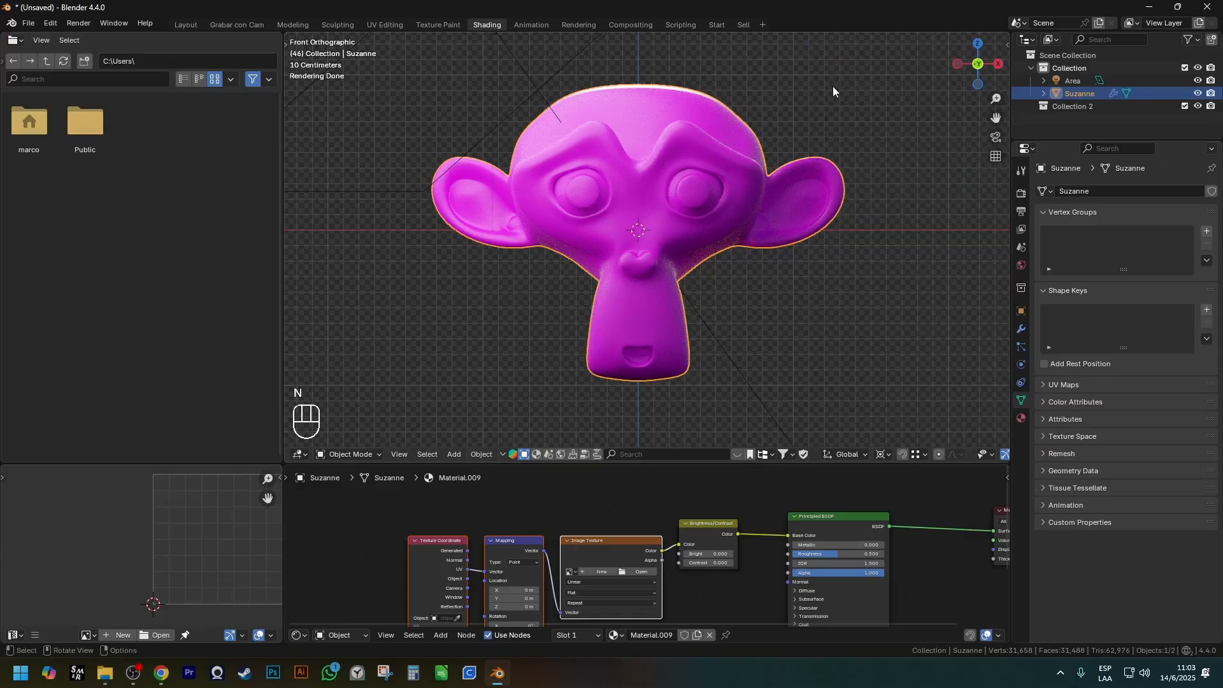
Undo the texture setup and create it again with Node Wrangler, feeding the Brightness/Contrast node's Color input.
{"action": "scroll", "coordinate": [580, 556], "scroll_direction": "down", "scroll_amount": 1}
{"action": "middle_click_drag", "start_coordinate": [580, 556], "coordinate": [582, 512], "text": "shift"}
{"action": "scroll", "coordinate": [576, 532], "scroll_direction": "up", "scroll_amount": 1}
{"action": "scroll", "coordinate": [583, 512], "scroll_direction": "up", "scroll_amount": 1}
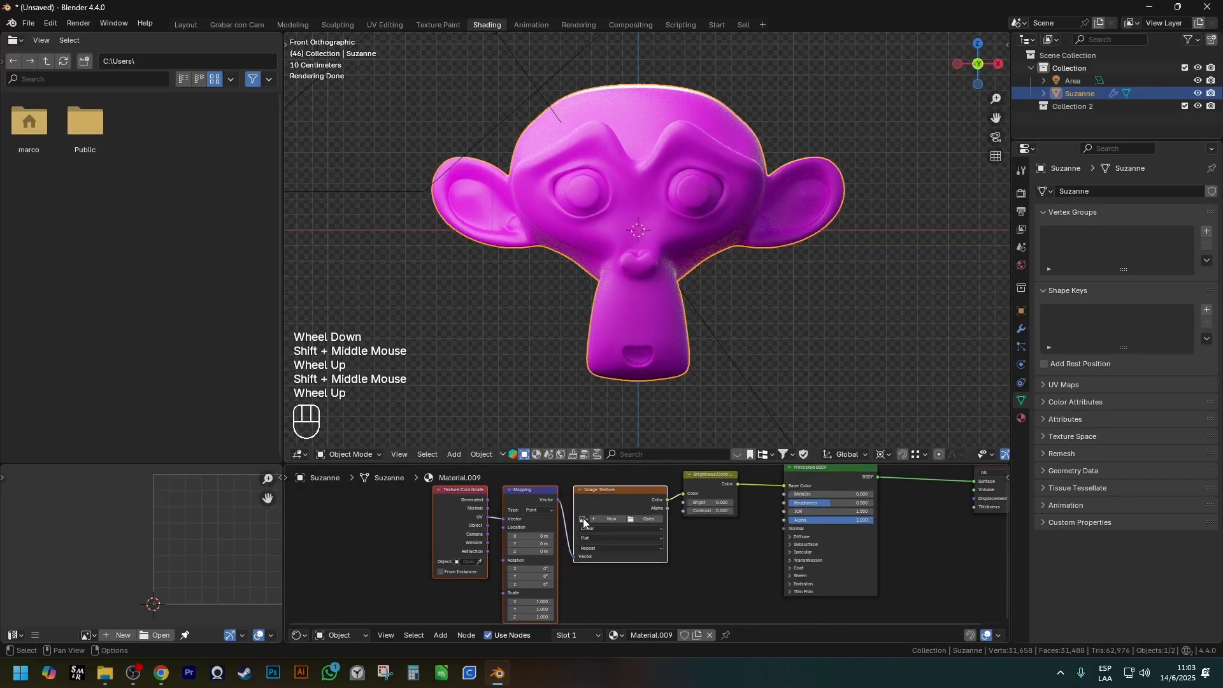
{"action": "key", "text": "ctrl+z"}
{"action": "left_click", "coordinate": [707, 476]}
{"action": "key", "text": "ctrl+t"}
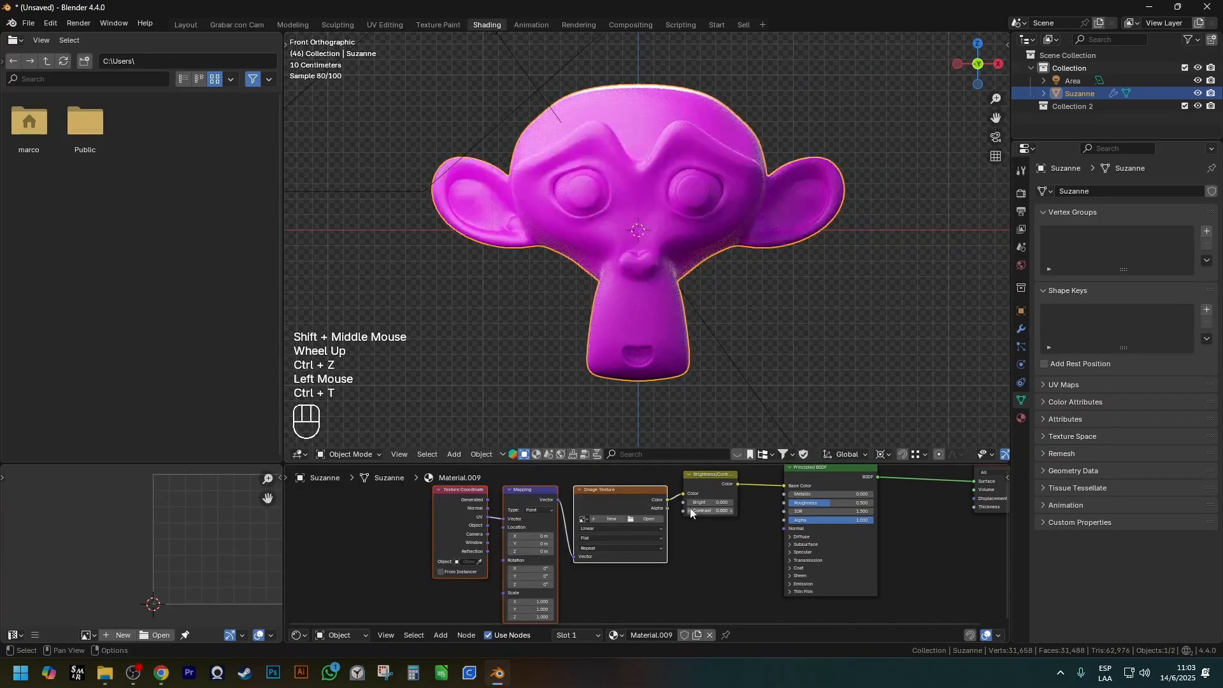
Enlarge the node editor to examine the Texture Coordinate, Mapping and Image Texture nodes, and restore the layout.
{"action": "key", "text": "ctrl+space"}
{"action": "scroll", "coordinate": [729, 253], "scroll_direction": "down", "scroll_amount": 2}
{"action": "middle_click_drag", "start_coordinate": [580, 324], "coordinate": [759, 363], "text": "shift"}
{"action": "left_click_drag", "start_coordinate": [826, 399], "coordinate": [897, 405]}
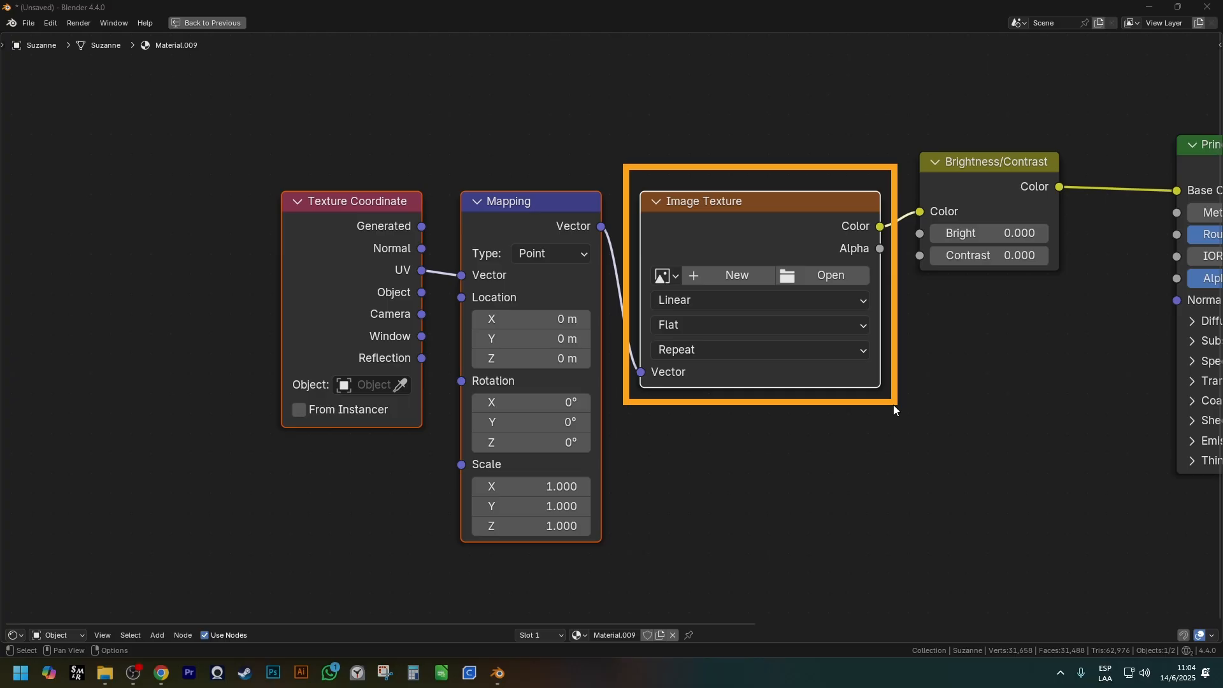
{"action": "left_click_drag", "start_coordinate": [446, 177], "coordinate": [617, 556]}
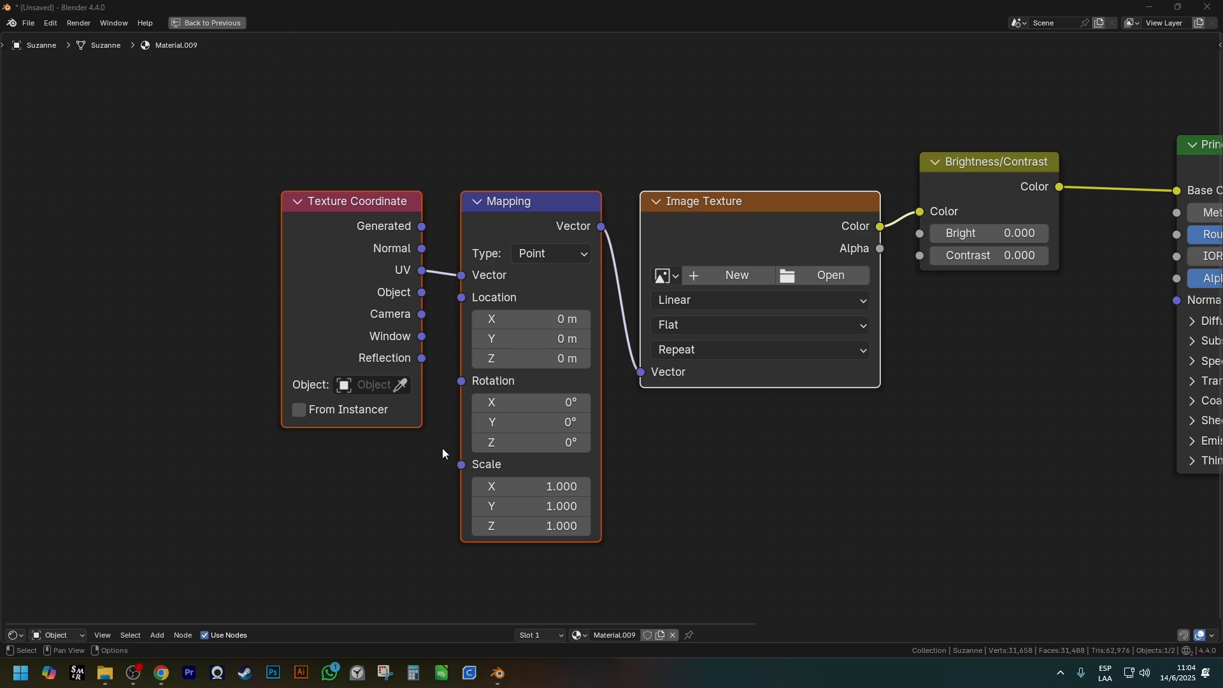
{"action": "left_click", "coordinate": [681, 390]}
{"action": "key", "text": "ctrl+space"}
Load the Dark Wood Tileable.jpg image from the Woods texture folder into the Image Texture node.
{"action": "scroll", "coordinate": [710, 581], "scroll_direction": "up", "scroll_amount": 2}
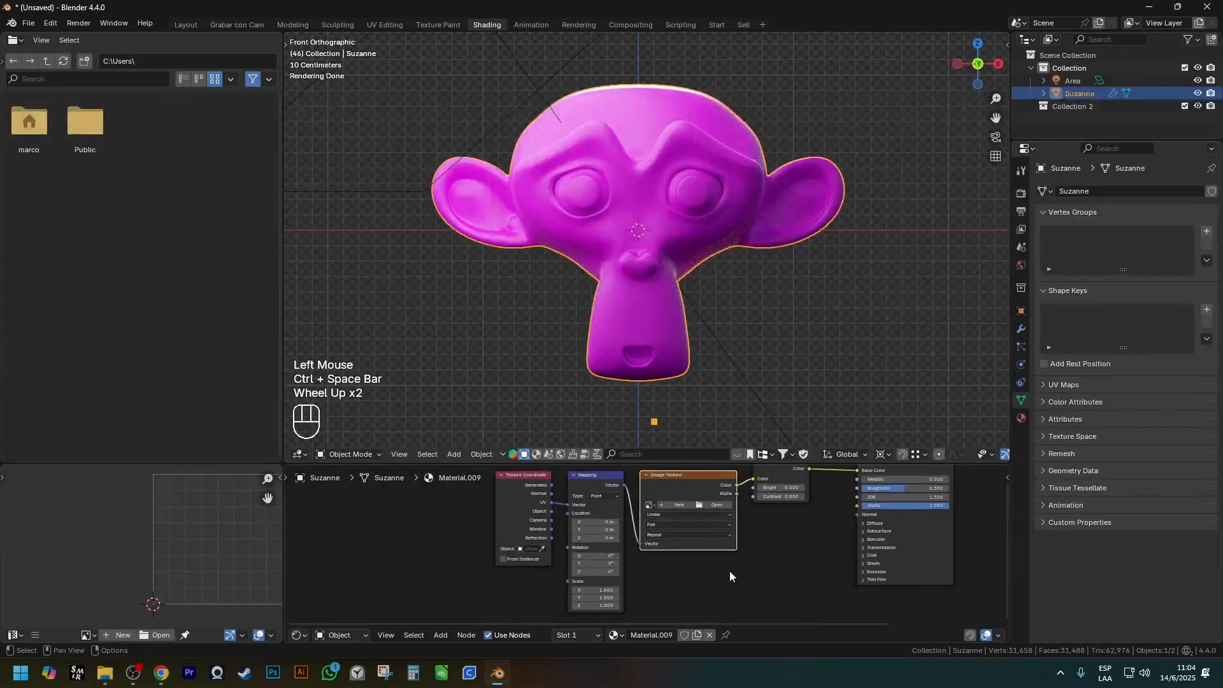
{"action": "scroll", "coordinate": [709, 581], "scroll_direction": "up", "scroll_amount": 1}
{"action": "middle_click_drag", "start_coordinate": [709, 581], "coordinate": [632, 571], "text": "shift"}
{"action": "scroll", "coordinate": [606, 557], "scroll_direction": "up", "scroll_amount": 2}
{"action": "left_click", "coordinate": [565, 540]}
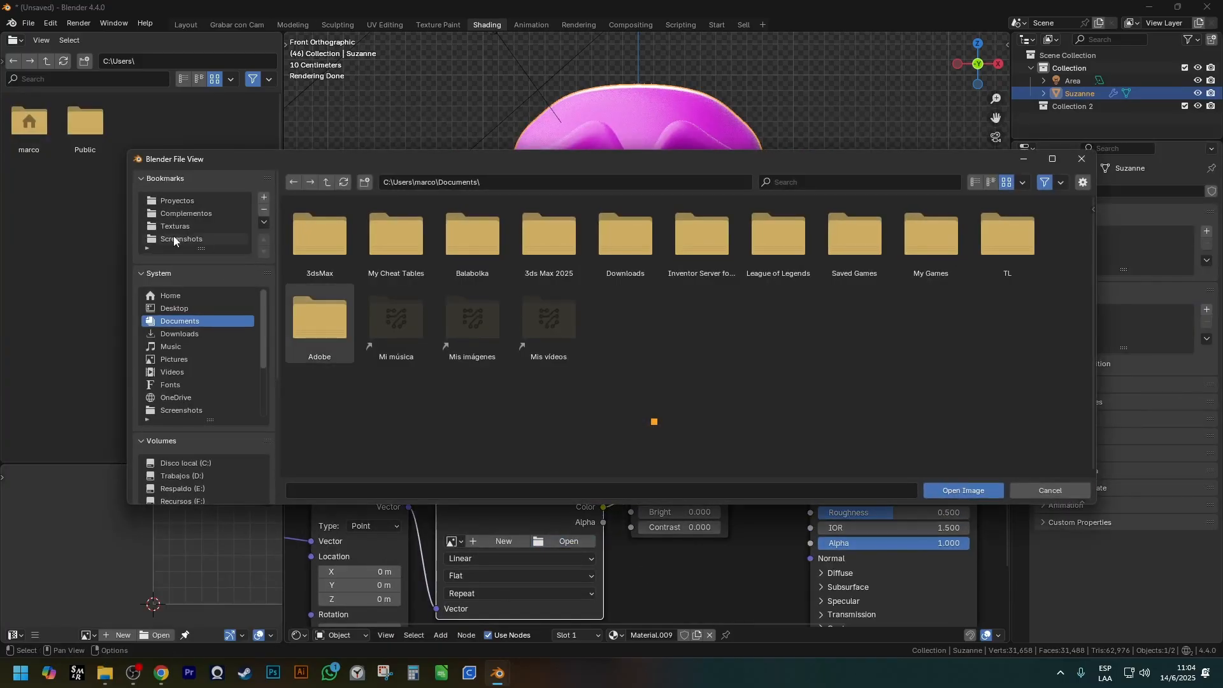
{"action": "left_click", "coordinate": [173, 226]}
{"action": "double_click", "coordinate": [382, 245]}
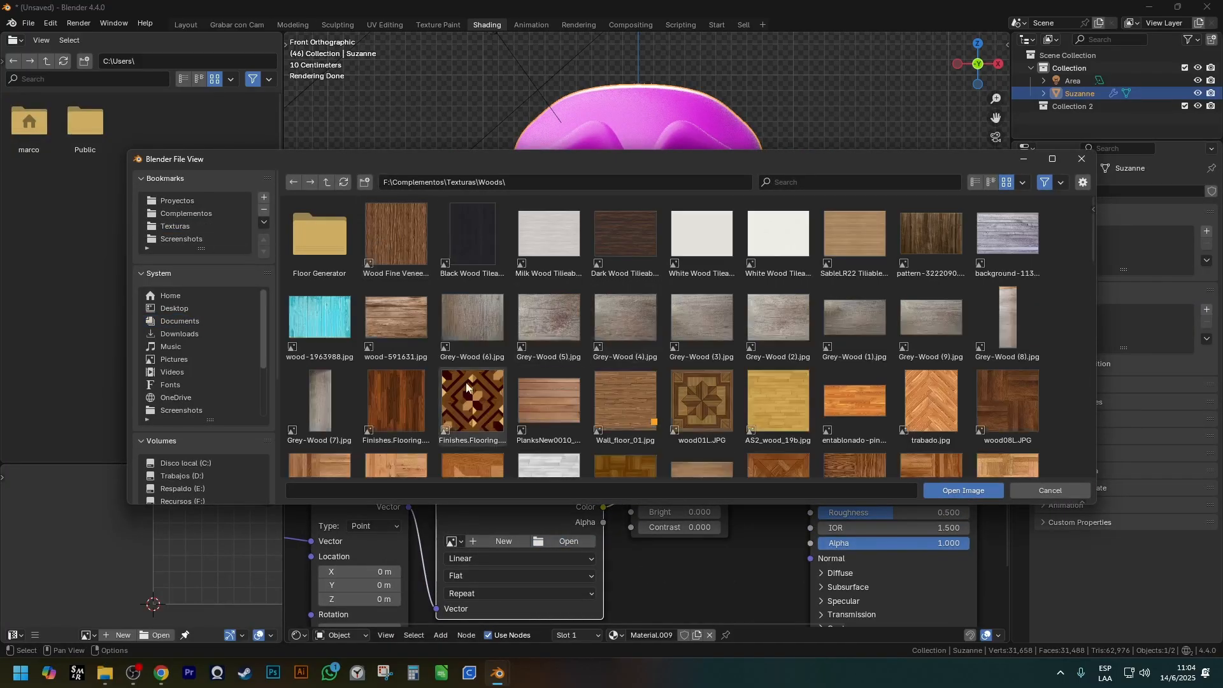
{"action": "double_click", "coordinate": [614, 251]}
{"action": "middle_click_drag", "start_coordinate": [622, 366], "coordinate": [644, 331]}
{"action": "scroll", "coordinate": [693, 303], "scroll_direction": "up", "scroll_amount": 1}
{"action": "scroll", "coordinate": [623, 518], "scroll_direction": "down", "scroll_amount": 2}
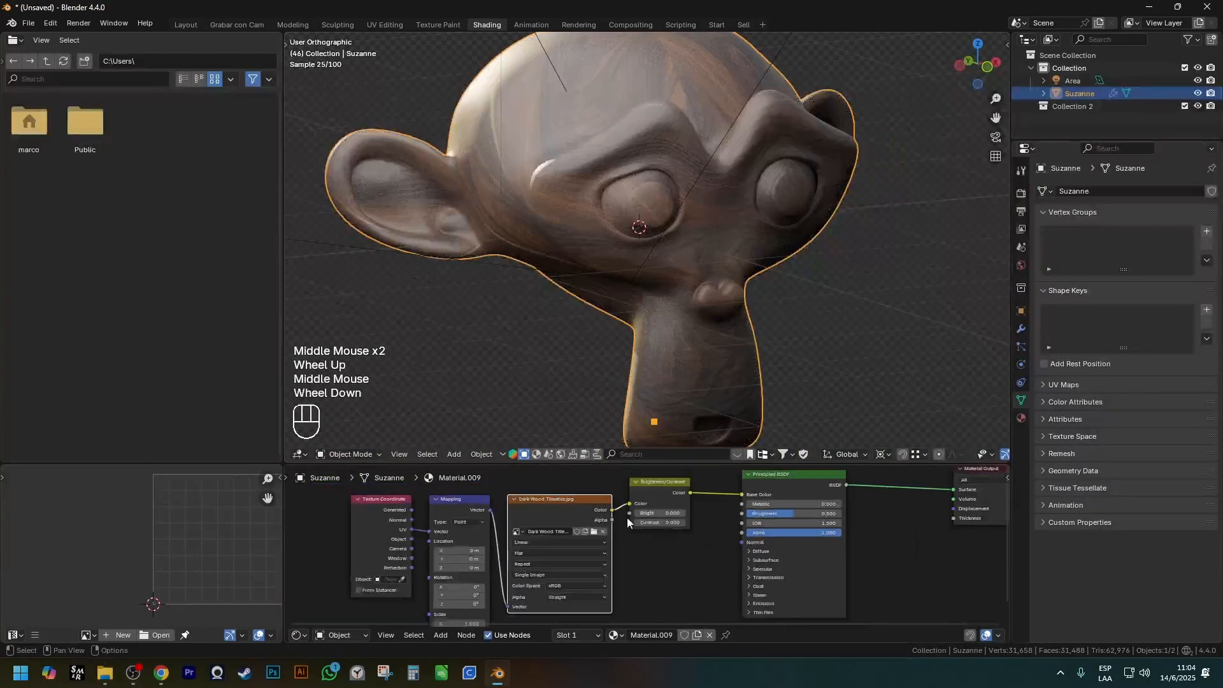
Move the Texture Coordinate, Mapping and Image Texture nodes farther away from the Brightness/Contrast node.
{"action": "middle_click_drag", "start_coordinate": [623, 518], "coordinate": [602, 547], "text": "shift"}
{"action": "left_click_drag", "start_coordinate": [363, 500], "coordinate": [563, 575]}
{"action": "key", "text": "g"}
{"action": "left_click", "coordinate": [555, 518]}
{"action": "scroll", "coordinate": [553, 519], "scroll_direction": "up", "scroll_amount": 1}
{"action": "middle_click_drag", "start_coordinate": [550, 525], "coordinate": [544, 532], "text": "shift"}
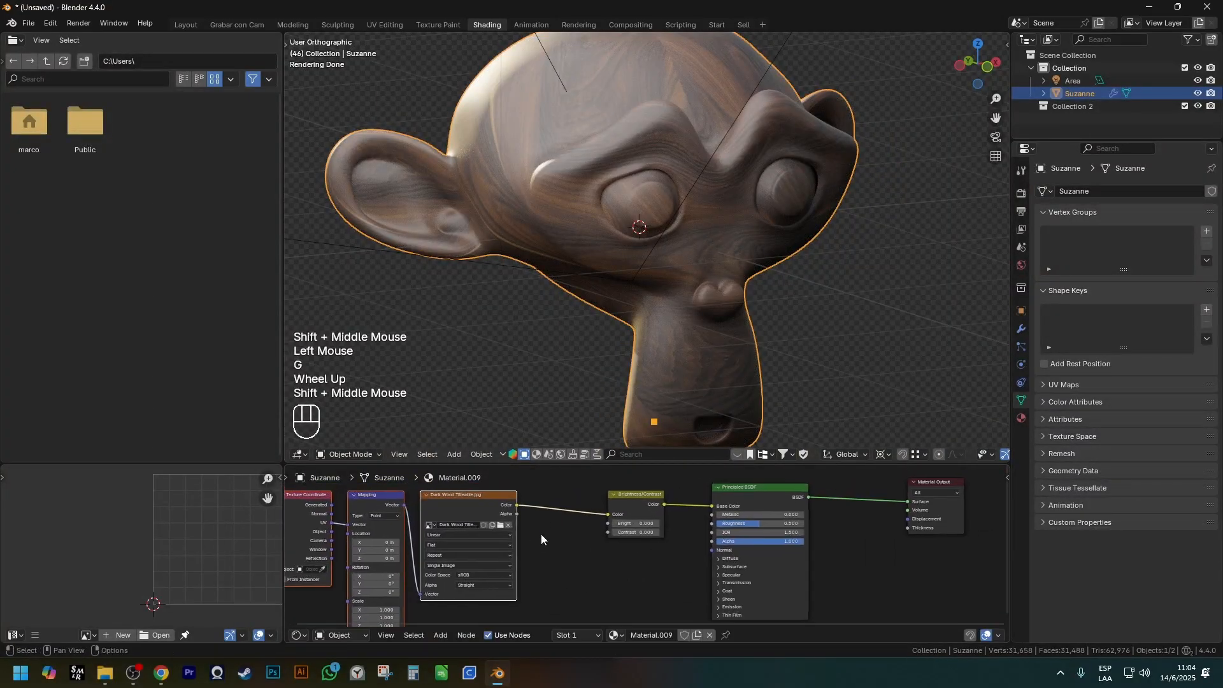
{"action": "left_click", "coordinate": [512, 546]}
{"action": "key", "text": "g"}
{"action": "right_click", "coordinate": [535, 527]}
{"action": "key", "text": "g"}
{"action": "right_click", "coordinate": [581, 562]}
{"action": "scroll", "coordinate": [590, 550], "scroll_direction": "up", "scroll_amount": 2}
{"action": "middle_click_drag", "start_coordinate": [590, 550], "coordinate": [552, 570], "text": "shift"}
{"action": "scroll", "coordinate": [560, 542], "scroll_direction": "up", "scroll_amount": 2}
{"action": "left_click", "coordinate": [653, 520]}
{"action": "key", "text": "g"}
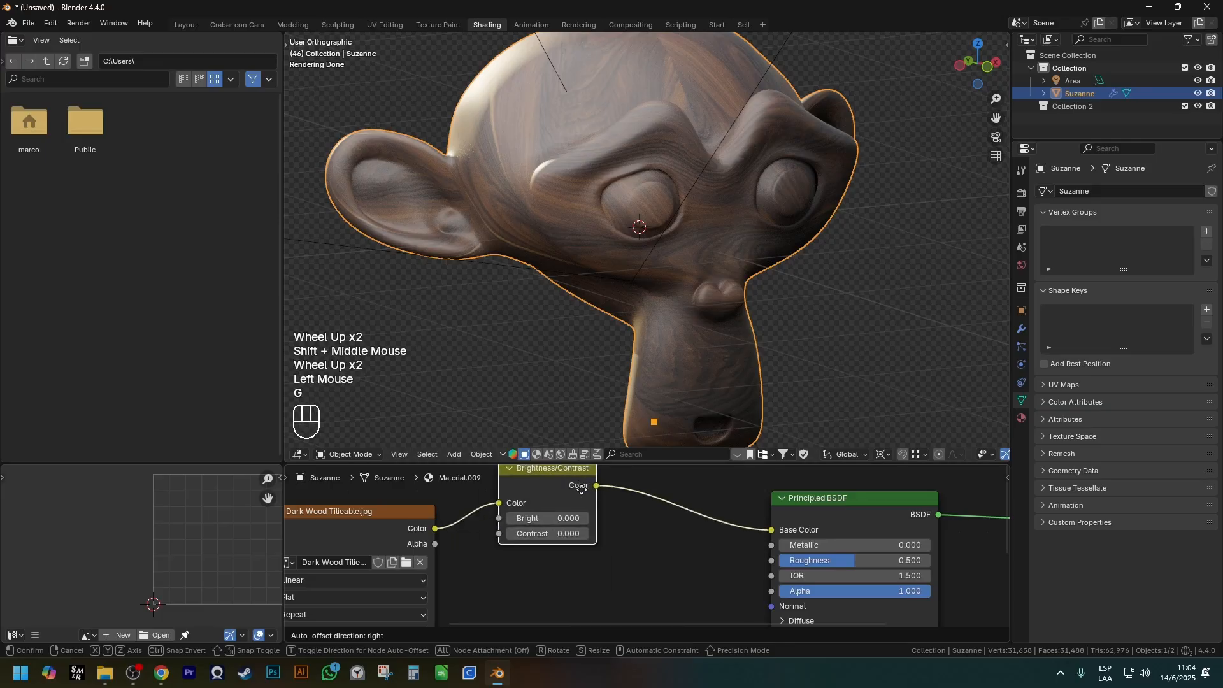
{"action": "middle_click_drag", "start_coordinate": [653, 520], "coordinate": [624, 521], "text": "shift"}
{"action": "scroll", "coordinate": [624, 521], "scroll_direction": "up", "scroll_amount": 1}
{"action": "key", "text": "shift+a"}
{"action": "mouse_move", "coordinate": [625, 521]}
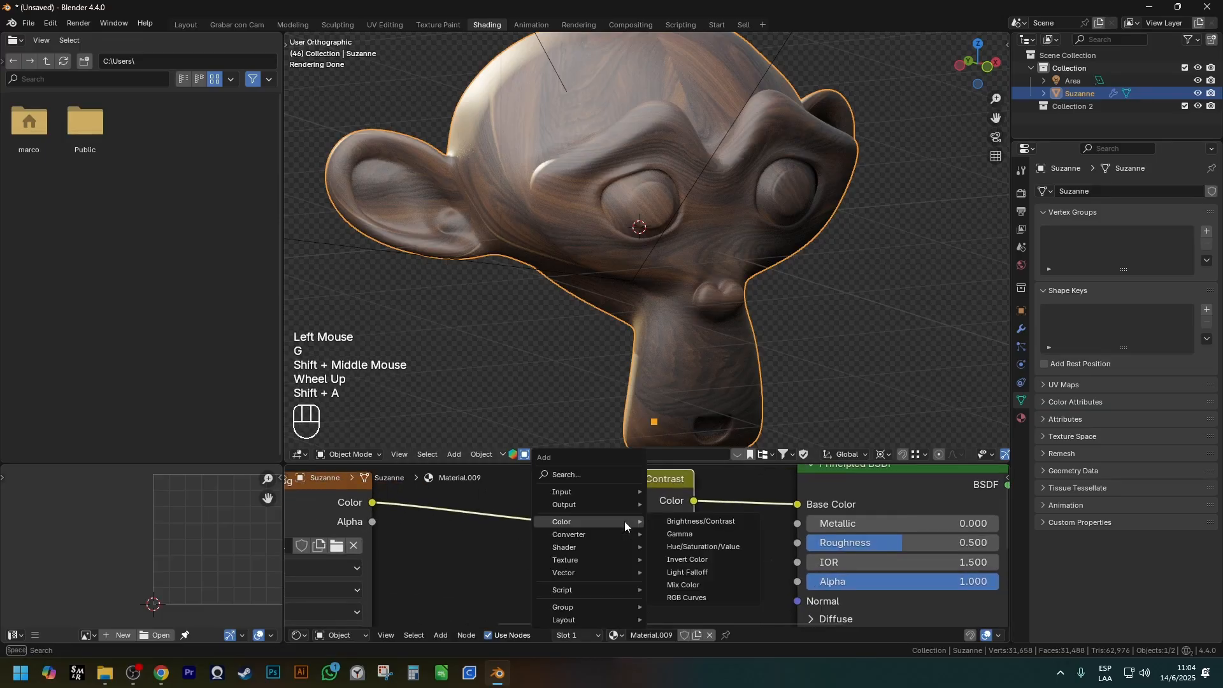
{"action": "left_click", "coordinate": [713, 523]}
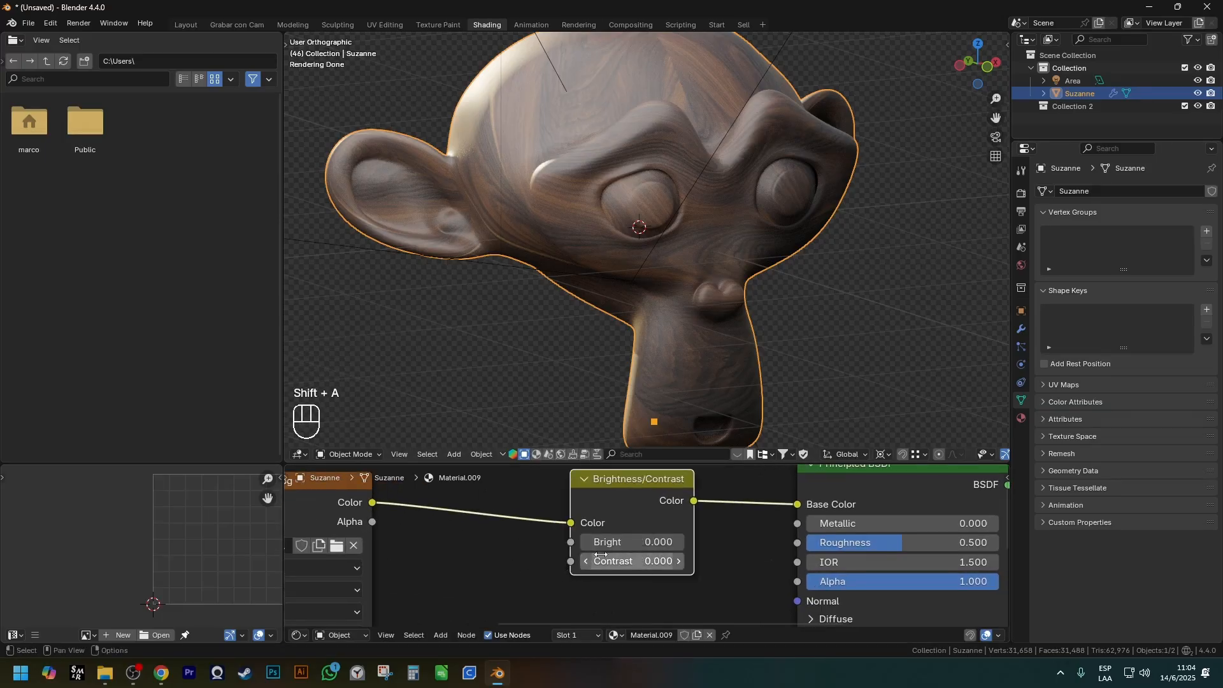
Try out brighter and darker Bright values on the Brightness/Contrast node and return Bright to 0.
{"action": "scroll", "coordinate": [702, 534], "scroll_direction": "up", "scroll_amount": 1}
{"action": "left_click", "coordinate": [701, 536]}
{"action": "left_click", "coordinate": [701, 539]}
{"action": "left_click", "coordinate": [701, 538]}
{"action": "left_click", "coordinate": [582, 539]}
{"action": "left_click", "coordinate": [582, 539]}
{"action": "left_click", "coordinate": [582, 539]}
{"action": "left_click", "coordinate": [581, 539]}
{"action": "left_click", "coordinate": [701, 538]}
Set the Brightness/Contrast node's Contrast to 0.1.
{"action": "left_click", "coordinate": [700, 563]}
{"action": "left_click", "coordinate": [701, 563]}
{"action": "left_click", "coordinate": [582, 563]}
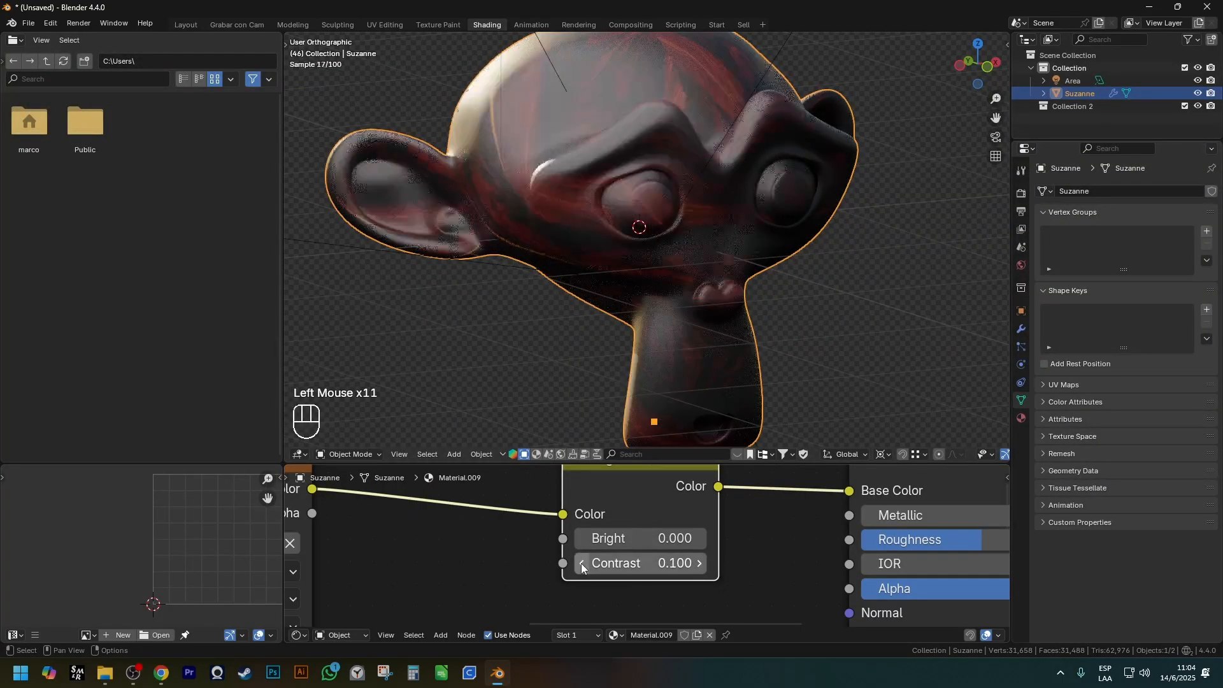
Reposition the Brightness/Contrast node midway between the wood texture node and the Principled BSDF.
{"action": "scroll", "coordinate": [576, 600], "scroll_direction": "down", "scroll_amount": 1}
{"action": "scroll", "coordinate": [576, 598], "scroll_direction": "down", "scroll_amount": 1}
{"action": "middle_click_drag", "start_coordinate": [575, 597], "coordinate": [650, 485], "text": "shift"}
{"action": "left_click", "coordinate": [650, 485]}
{"action": "key", "text": "g"}
{"action": "scroll", "coordinate": [628, 518], "scroll_direction": "down", "scroll_amount": 2}
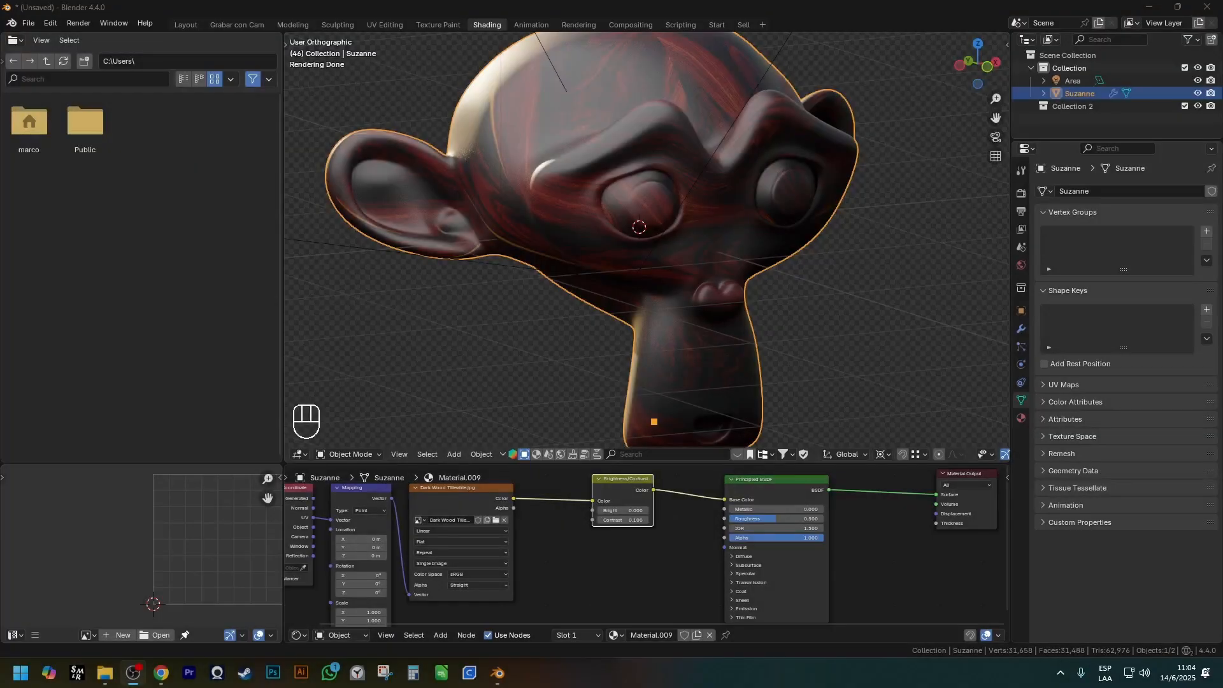
Try deleting the Brightness/Contrast node without keeping its links, and undo the deletion.
{"action": "left_click", "coordinate": [588, 553]}
{"action": "scroll", "coordinate": [616, 540], "scroll_direction": "up", "scroll_amount": 2}
{"action": "key", "text": "shift+a"}
{"action": "mouse_move", "coordinate": [618, 541]}
{"action": "left_click", "coordinate": [644, 488]}
{"action": "key", "text": "x"}
{"action": "left_click", "coordinate": [644, 487]}
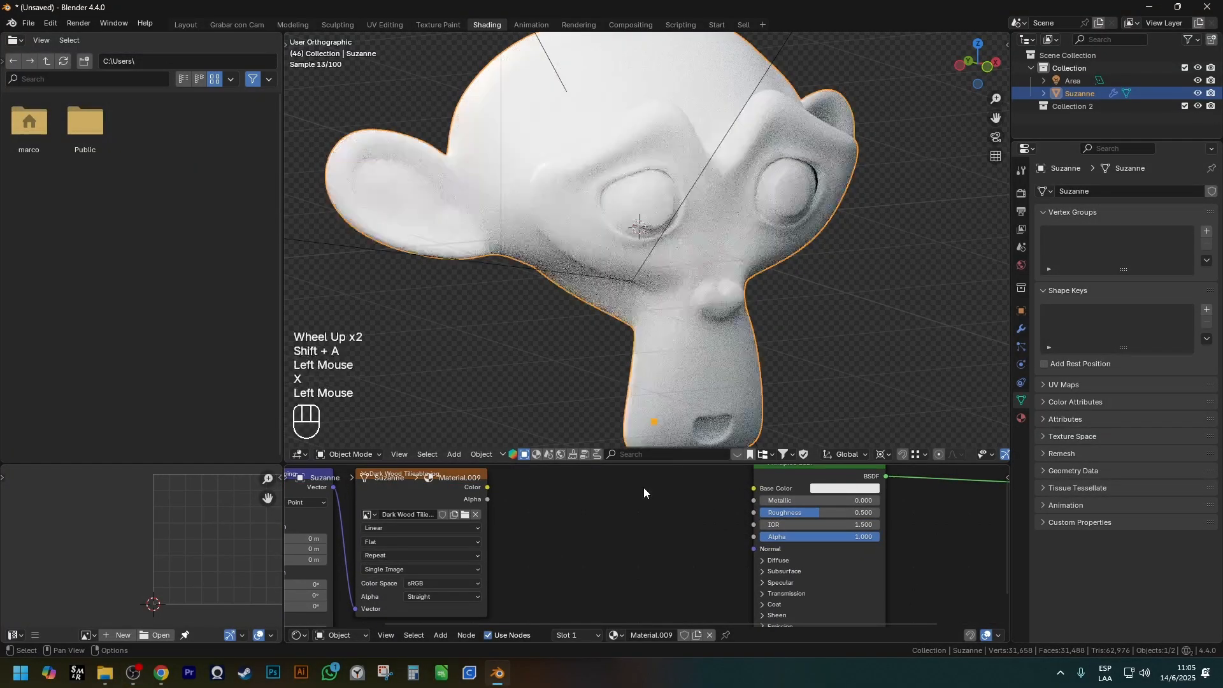
{"action": "key", "text": "ctrl+z"}
{"action": "scroll", "coordinate": [637, 510], "scroll_direction": "down", "scroll_amount": 1}
{"action": "middle_click_drag", "start_coordinate": [637, 510], "coordinate": [623, 561], "text": "shift"}
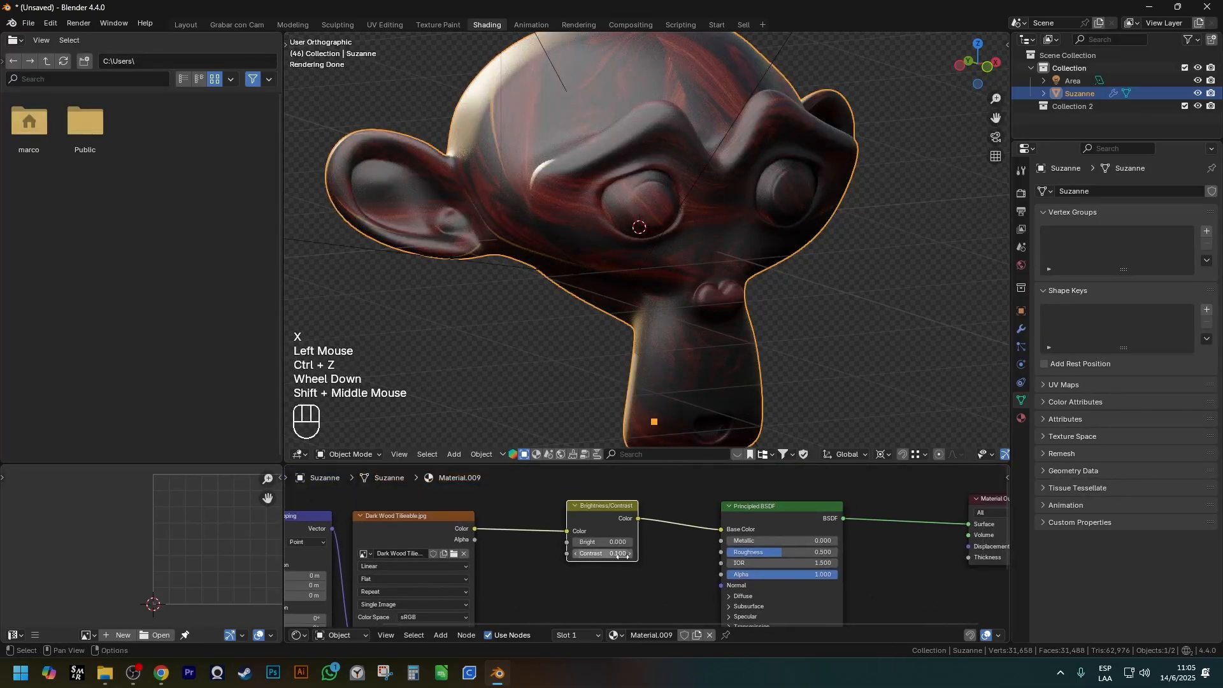
{"action": "left_click", "coordinate": [686, 574]}
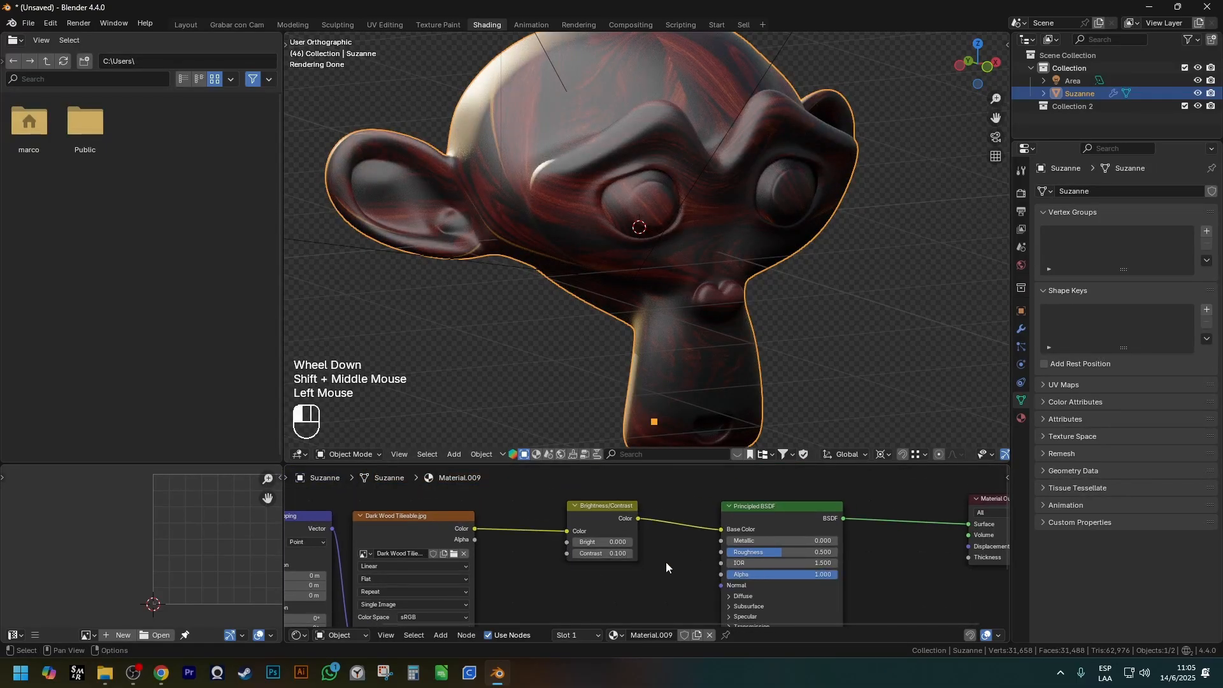
{"action": "key", "text": "x"}
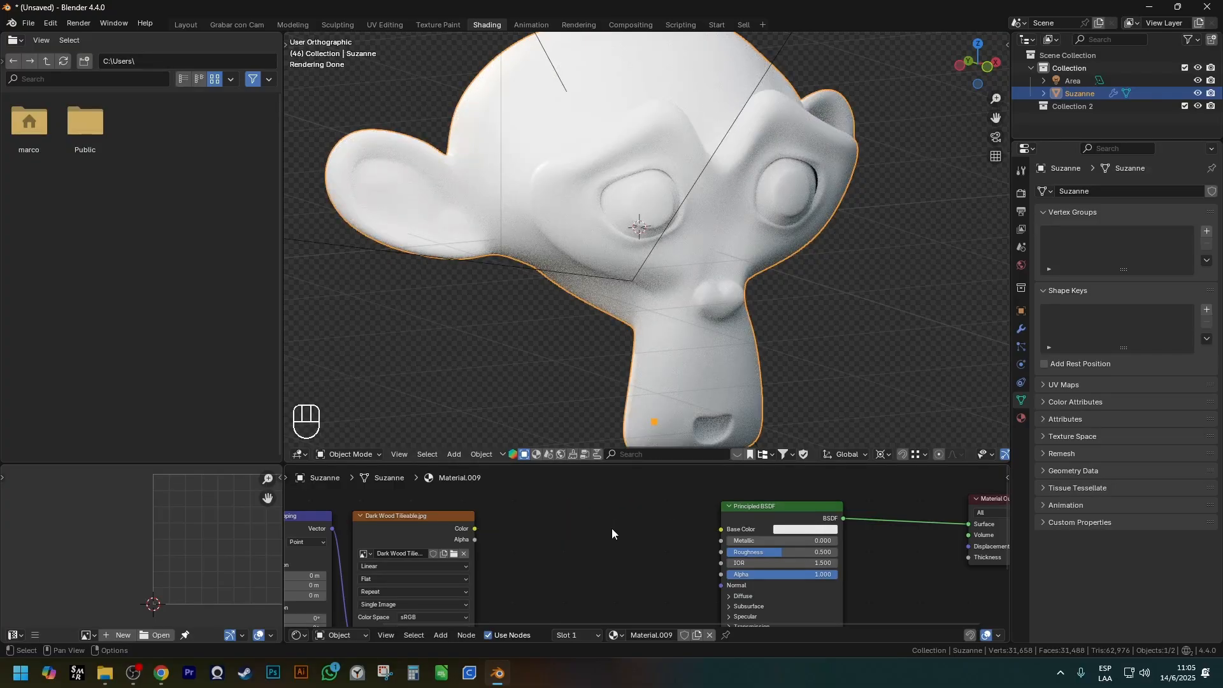
{"action": "key", "text": "ctrl+z"}
Delete the Brightness/Contrast node while keeping the wood texture linked to the Principled BSDF's Base Color.
{"action": "left_click", "coordinate": [611, 529]}
{"action": "left_click", "coordinate": [610, 527]}
{"action": "key", "text": "ctrl+x"}
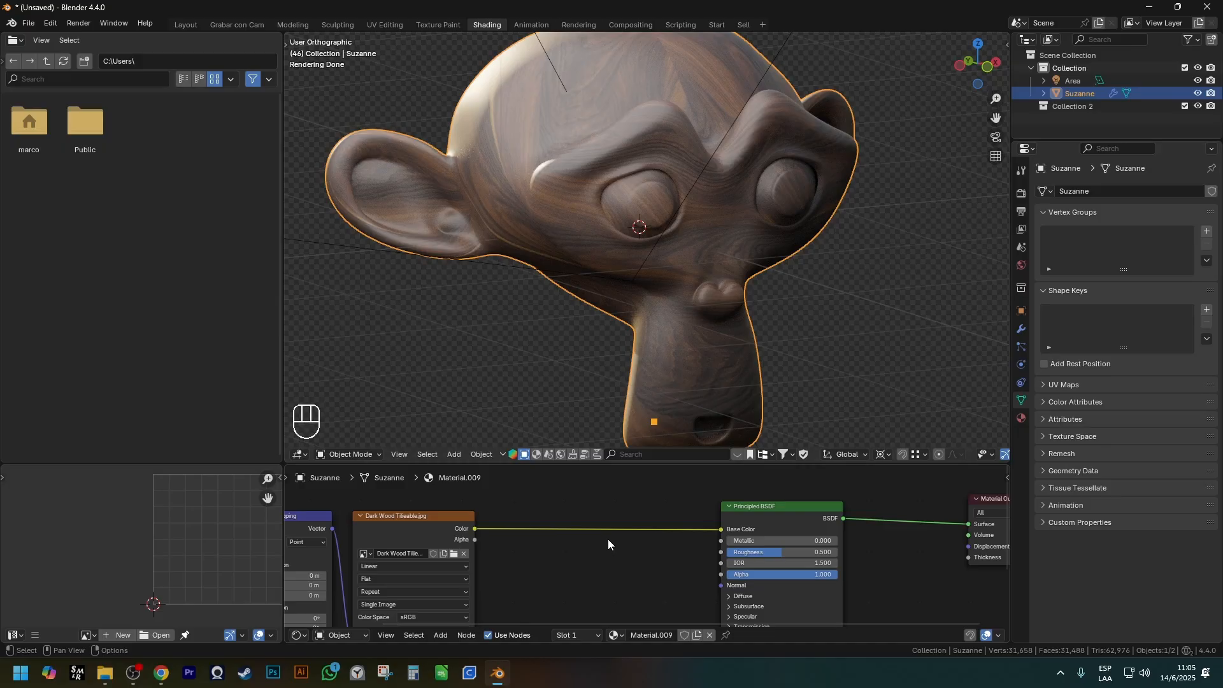
Insert a Gamma color node on the link between the wood texture and the Principled BSDF's Base Color.
{"action": "middle_click_drag", "start_coordinate": [608, 539], "coordinate": [607, 526], "text": "shift"}
{"action": "key", "text": "shift+a"}
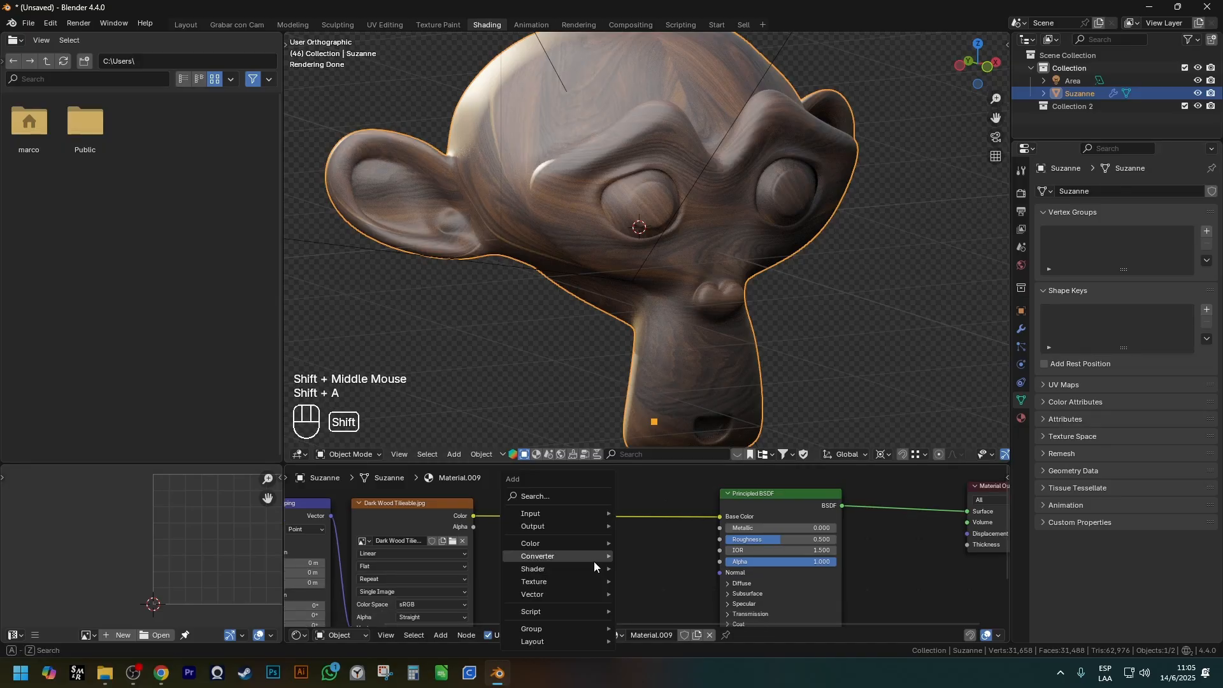
{"action": "mouse_move", "coordinate": [576, 546]}
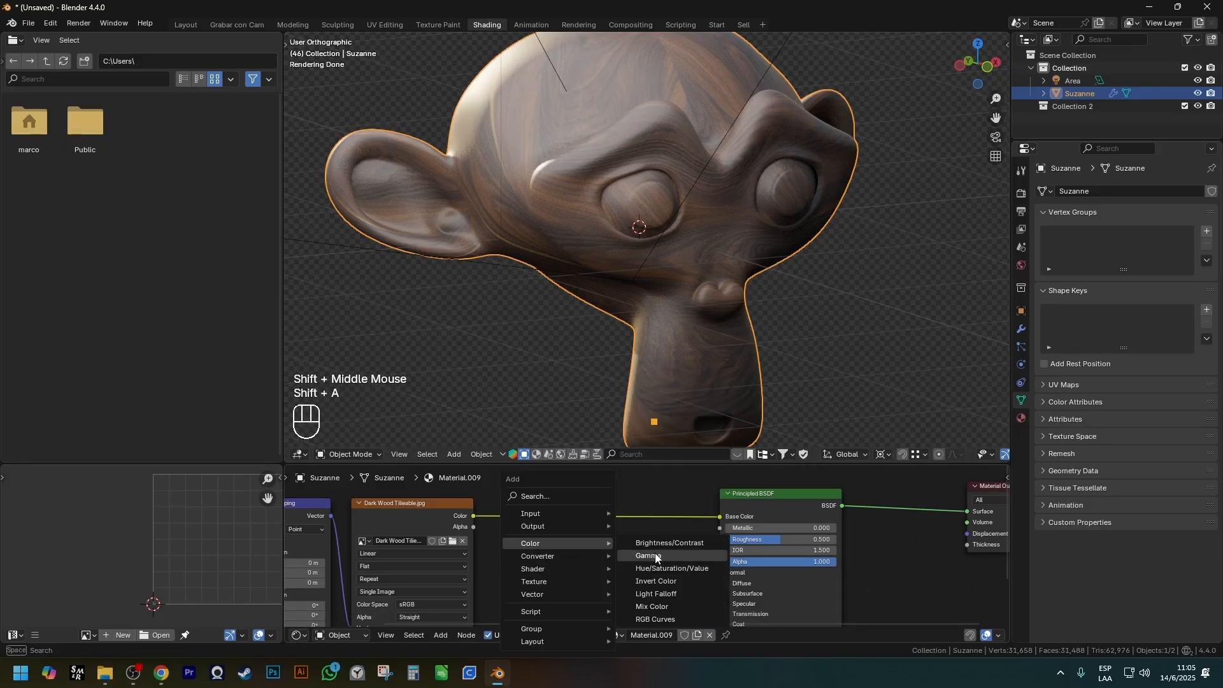
{"action": "left_click", "coordinate": [656, 557]}
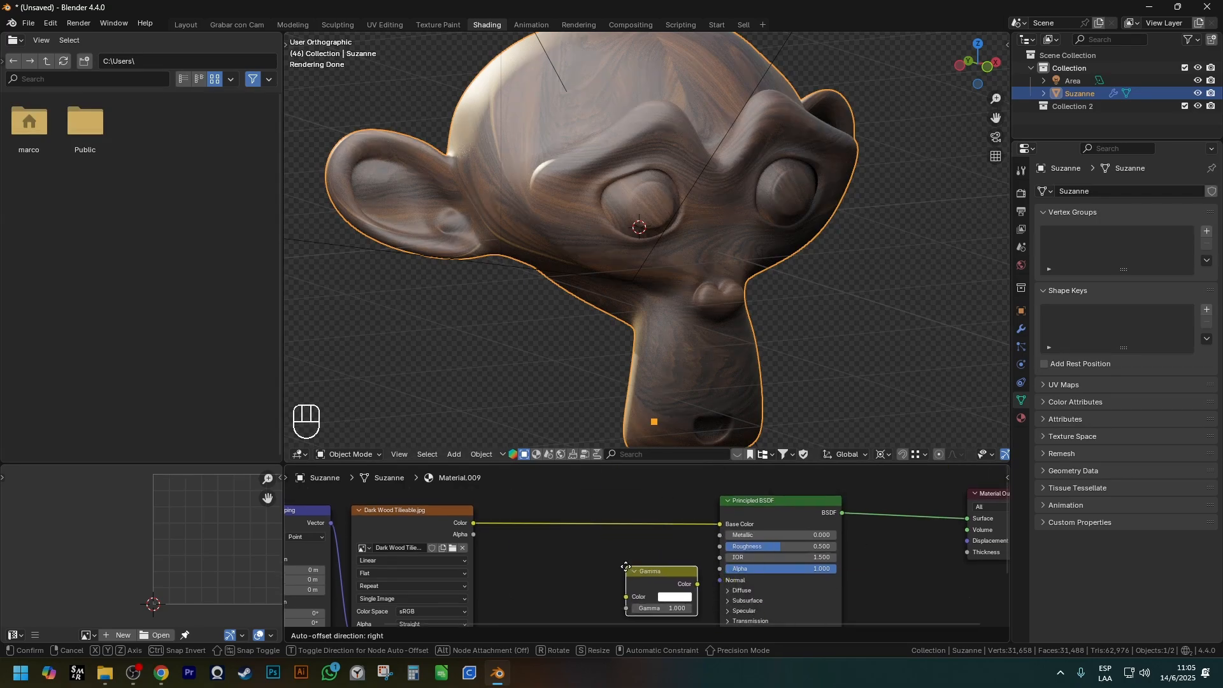
{"action": "left_click", "coordinate": [578, 508]}
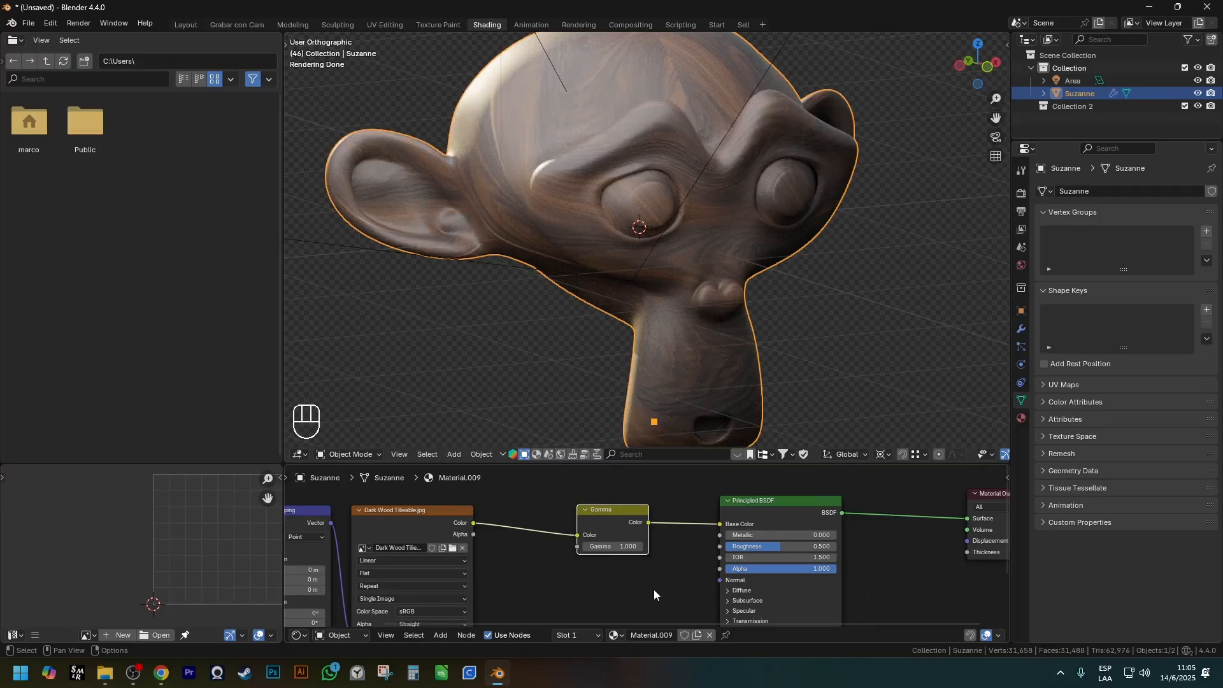
Test higher and lower values on the Gamma node and set Gamma to 1.1.
{"action": "scroll", "coordinate": [576, 565], "scroll_direction": "up", "scroll_amount": 1}
{"action": "middle_click_drag", "start_coordinate": [576, 565], "coordinate": [614, 562], "text": "shift"}
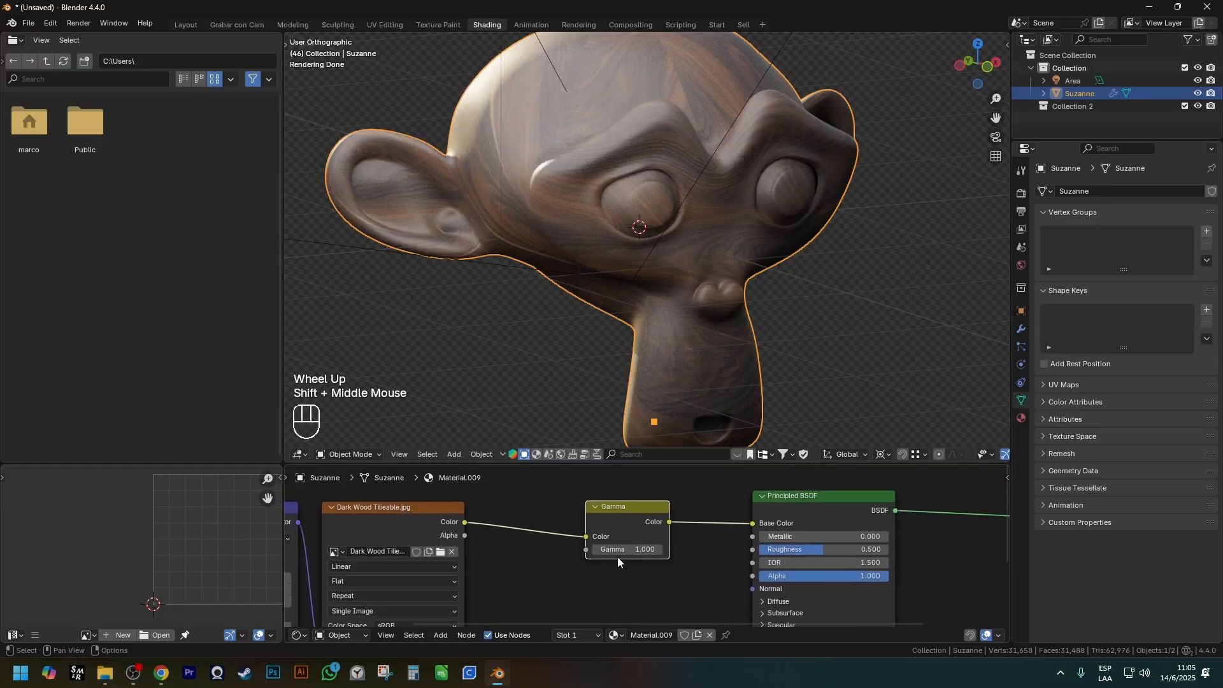
{"action": "scroll", "coordinate": [614, 561], "scroll_direction": "up", "scroll_amount": 1}
{"action": "double_click", "coordinate": [669, 550]}
{"action": "left_click", "coordinate": [669, 550]}
{"action": "left_click", "coordinate": [669, 550]}
{"action": "left_click", "coordinate": [669, 550]}
{"action": "left_click", "coordinate": [669, 550]}
{"action": "left_click", "coordinate": [669, 550]}
{"action": "left_click", "coordinate": [669, 550]}
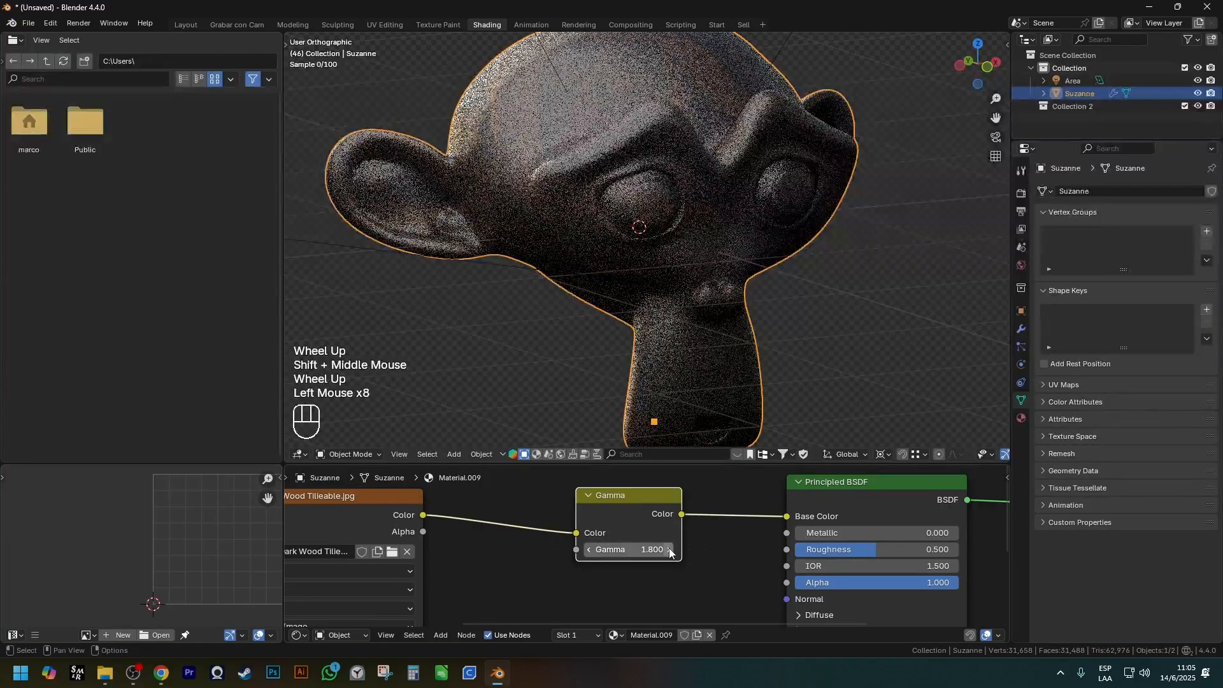
{"action": "left_click", "coordinate": [590, 550]}
{"action": "triple_click", "coordinate": [590, 549]}
{"action": "triple_click", "coordinate": [590, 550]}
{"action": "triple_click", "coordinate": [590, 550]}
{"action": "triple_click", "coordinate": [590, 550]}
{"action": "left_click", "coordinate": [590, 550]}
{"action": "left_click", "coordinate": [590, 549]}
{"action": "left_click", "coordinate": [669, 550]}
{"action": "left_click", "coordinate": [669, 550]}
{"action": "left_click", "coordinate": [669, 550]}
{"action": "left_click", "coordinate": [669, 550]}
{"action": "left_click", "coordinate": [668, 550]}
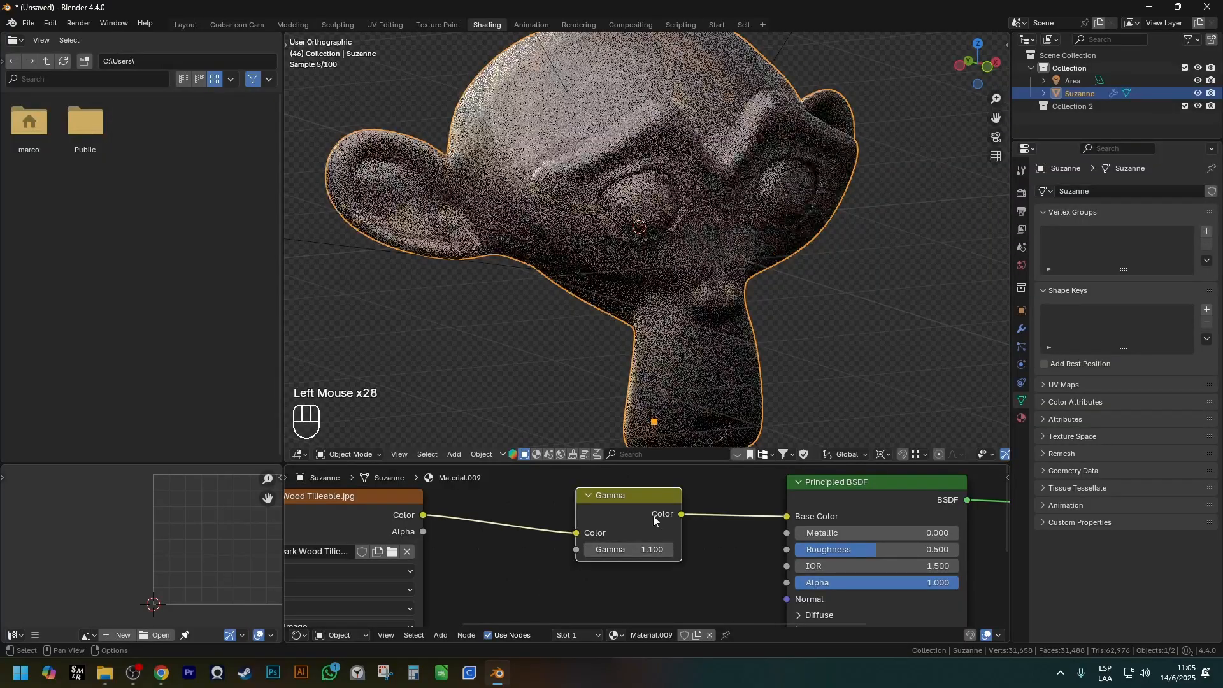
Replace the Gamma node on the wood texture's Base Color link with a Hue/Saturation/Value node.
{"action": "left_click", "coordinate": [641, 503]}
{"action": "key", "text": "ctrl+x"}
{"action": "key", "text": "shift+a"}
{"action": "mouse_move", "coordinate": [641, 504]}
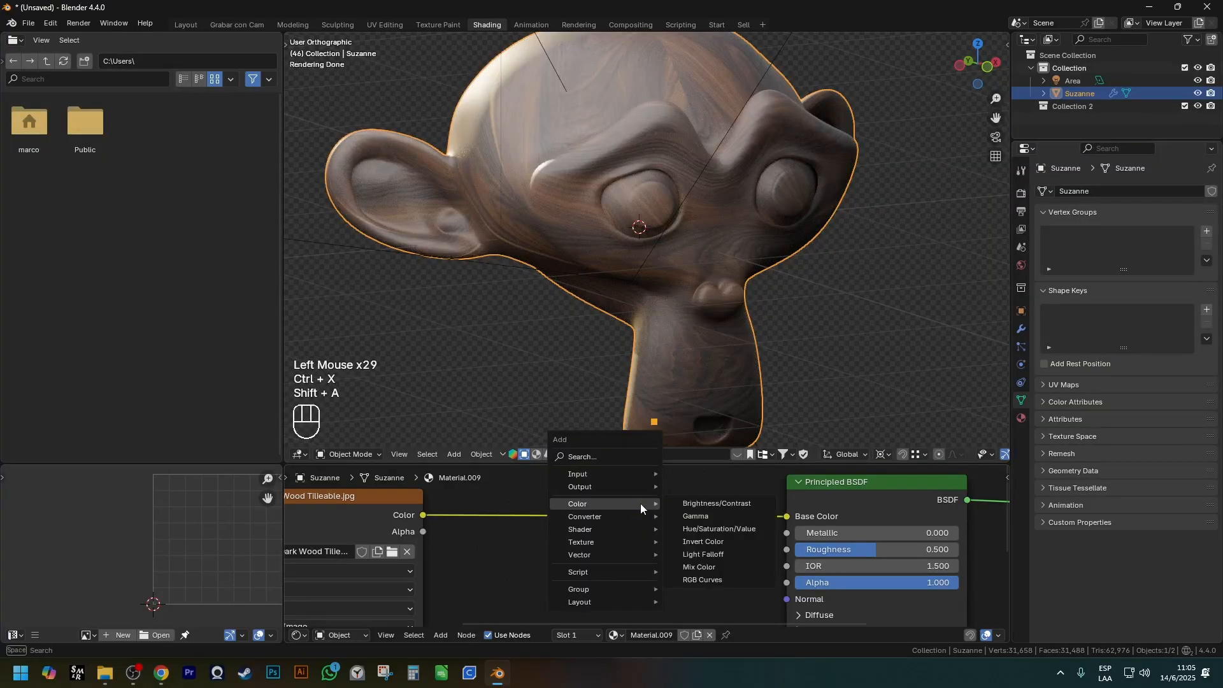
{"action": "left_click", "coordinate": [739, 529]}
{"action": "left_click", "coordinate": [560, 532]}
Set Hue to 0.54 and Saturation to 1.5 on the Hue/Saturation/Value node.
{"action": "scroll", "coordinate": [592, 567], "scroll_direction": "down", "scroll_amount": 1}
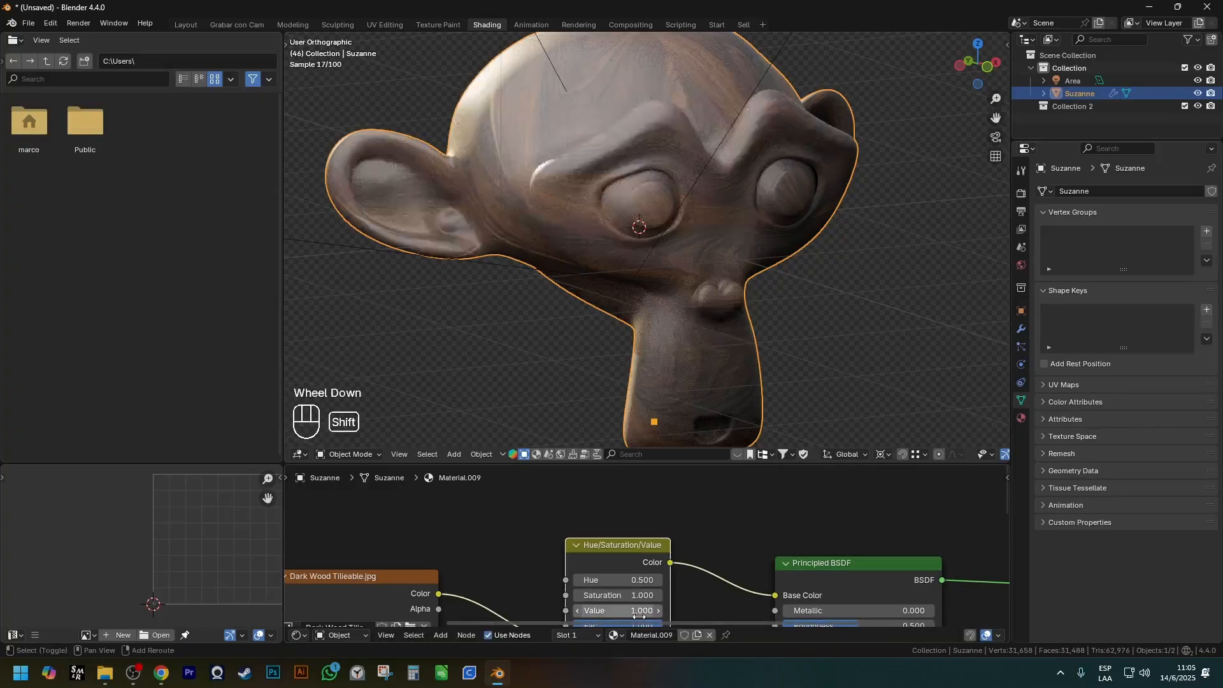
{"action": "middle_click_drag", "start_coordinate": [642, 611], "coordinate": [637, 563], "text": "shift"}
{"action": "scroll", "coordinate": [637, 563], "scroll_direction": "up", "scroll_amount": 2}
{"action": "mouse_move", "coordinate": [585, 520]}
{"action": "left_mouse_down"}
{"action": "mouse_move", "coordinate": [631, 519]}
{"action": "mouse_move", "coordinate": [581, 520]}
{"action": "mouse_move", "coordinate": [594, 520]}
{"action": "left_mouse_up"}
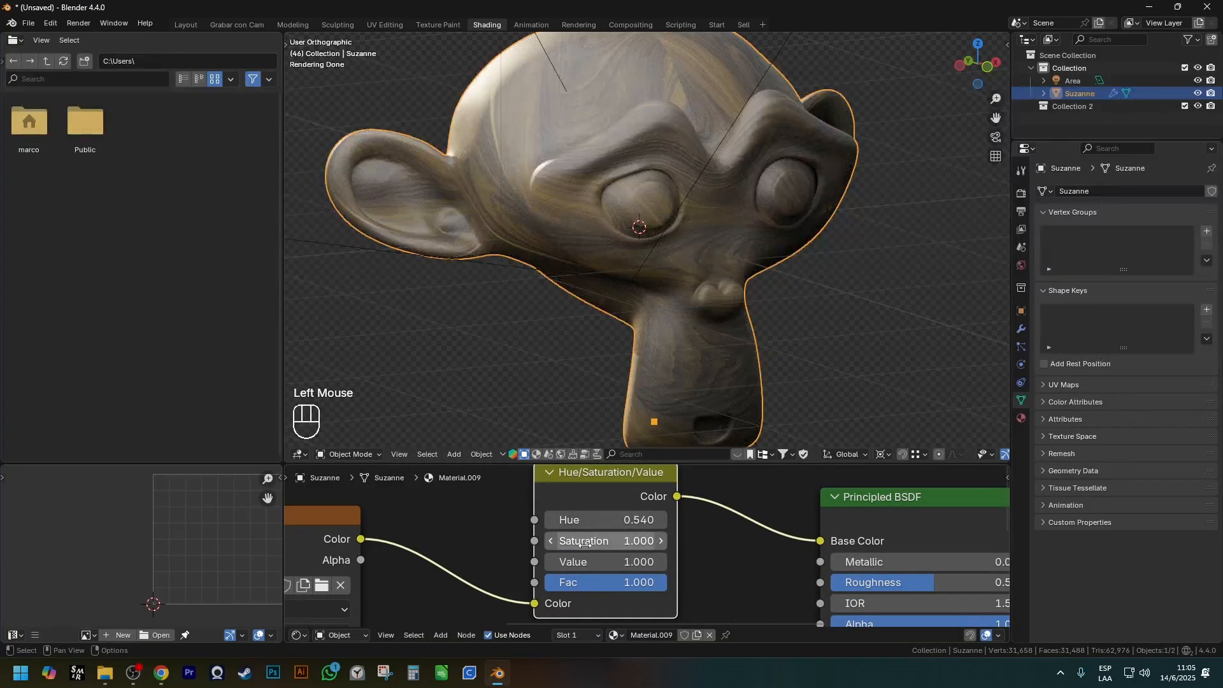
{"action": "left_click", "coordinate": [662, 541]}
{"action": "left_click", "coordinate": [661, 541]}
{"action": "left_click", "coordinate": [661, 542]}
{"action": "left_click", "coordinate": [662, 542]}
{"action": "left_click", "coordinate": [662, 542]}
Test darker and brighter Value settings on the Hue/Saturation/Value node and return Value to 1.
{"action": "middle_click_drag", "start_coordinate": [694, 599], "coordinate": [695, 581], "text": "shift"}
{"action": "scroll", "coordinate": [694, 582], "scroll_direction": "up", "scroll_amount": 2}
{"action": "mouse_move", "coordinate": [599, 528]}
{"action": "left_mouse_down", "text": "shift"}
{"action": "mouse_move", "coordinate": [576, 528]}
{"action": "mouse_move", "coordinate": [637, 528]}
{"action": "mouse_move", "coordinate": [567, 528]}
{"action": "mouse_move", "coordinate": [586, 528]}
{"action": "left_mouse_up", "text": "shift"}
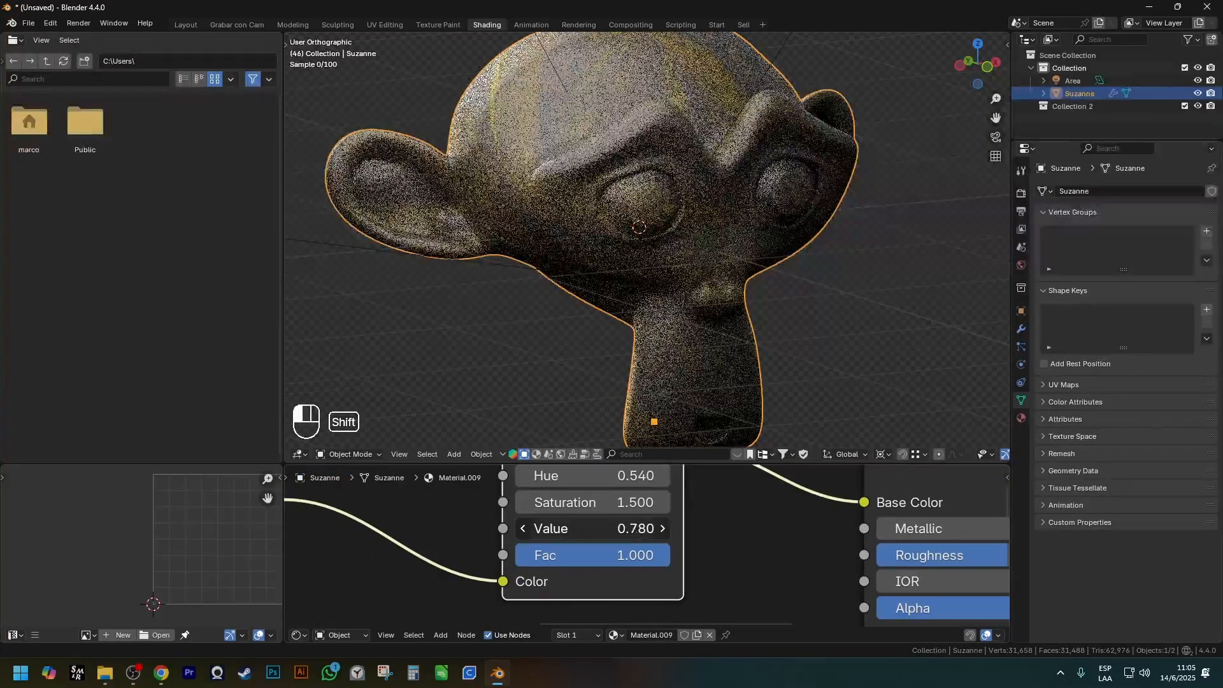
{"action": "key", "text": "ctrl+z"}
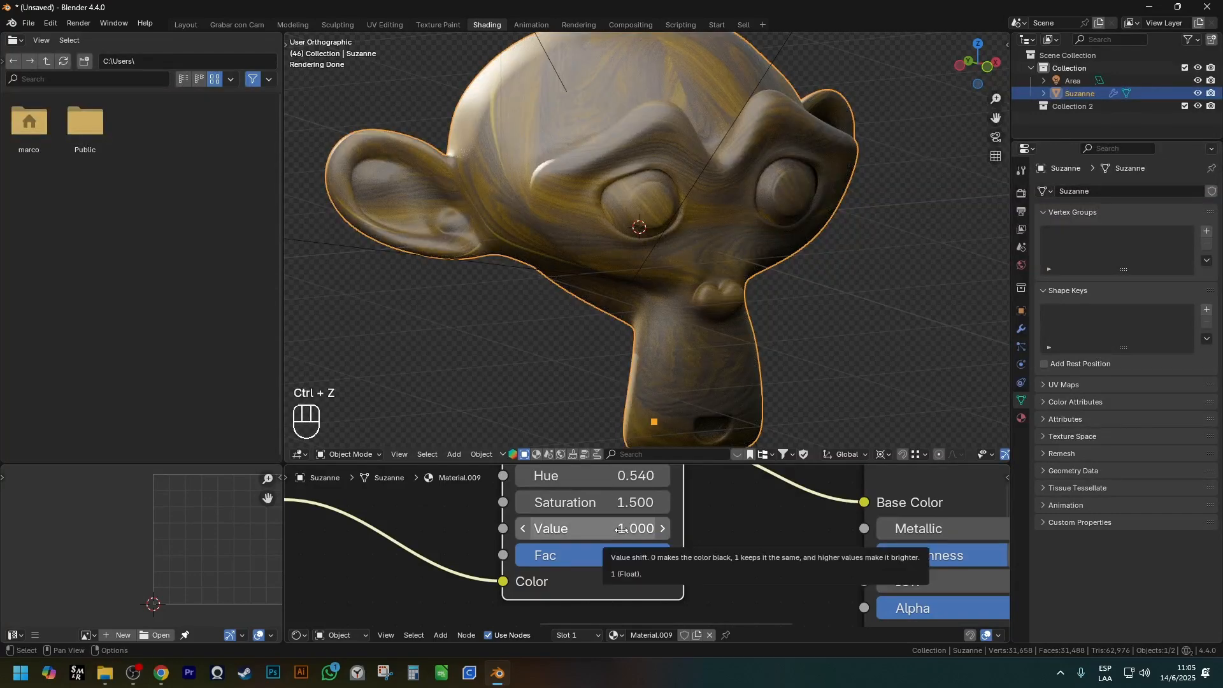
{"action": "scroll", "coordinate": [595, 546], "scroll_direction": "down", "scroll_amount": 4}
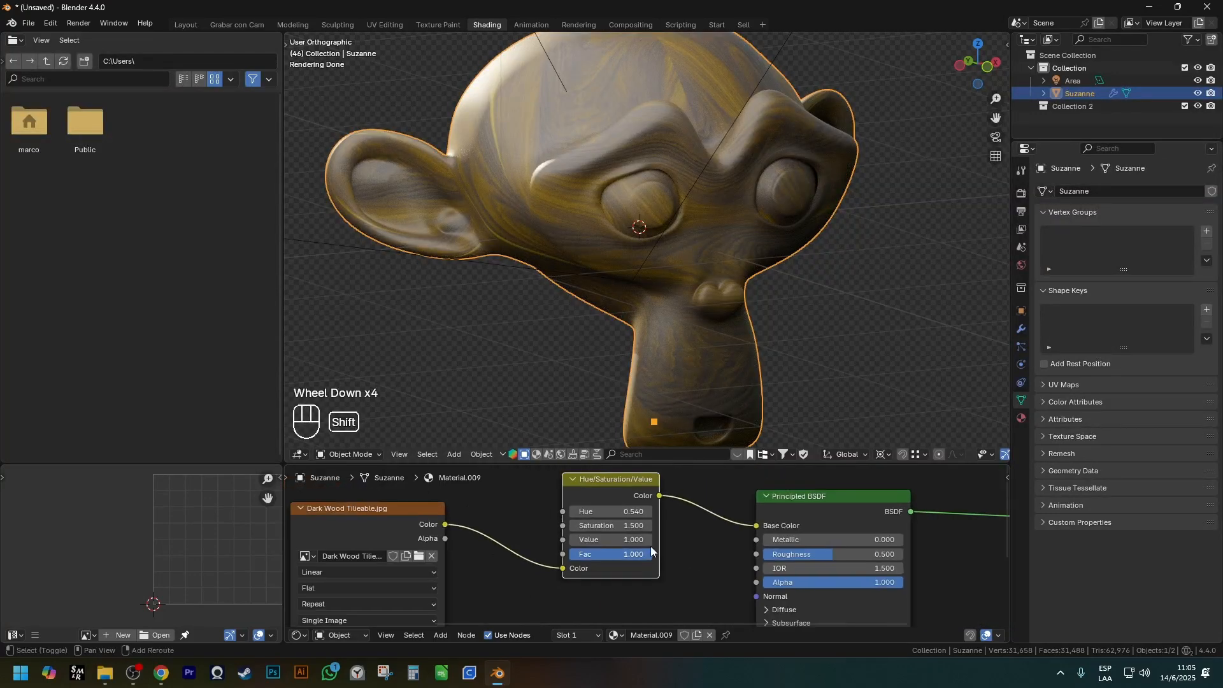
{"action": "middle_click_drag", "start_coordinate": [599, 548], "coordinate": [650, 561], "text": "shift"}
{"action": "scroll", "coordinate": [655, 564], "scroll_direction": "up", "scroll_amount": 3}
{"action": "left_click", "coordinate": [652, 555]}
{"action": "left_click", "coordinate": [653, 555]}
{"action": "left_click", "coordinate": [653, 555]}
{"action": "left_click", "coordinate": [544, 555]}
{"action": "left_click", "coordinate": [543, 555]}
{"action": "left_click", "coordinate": [544, 555]}
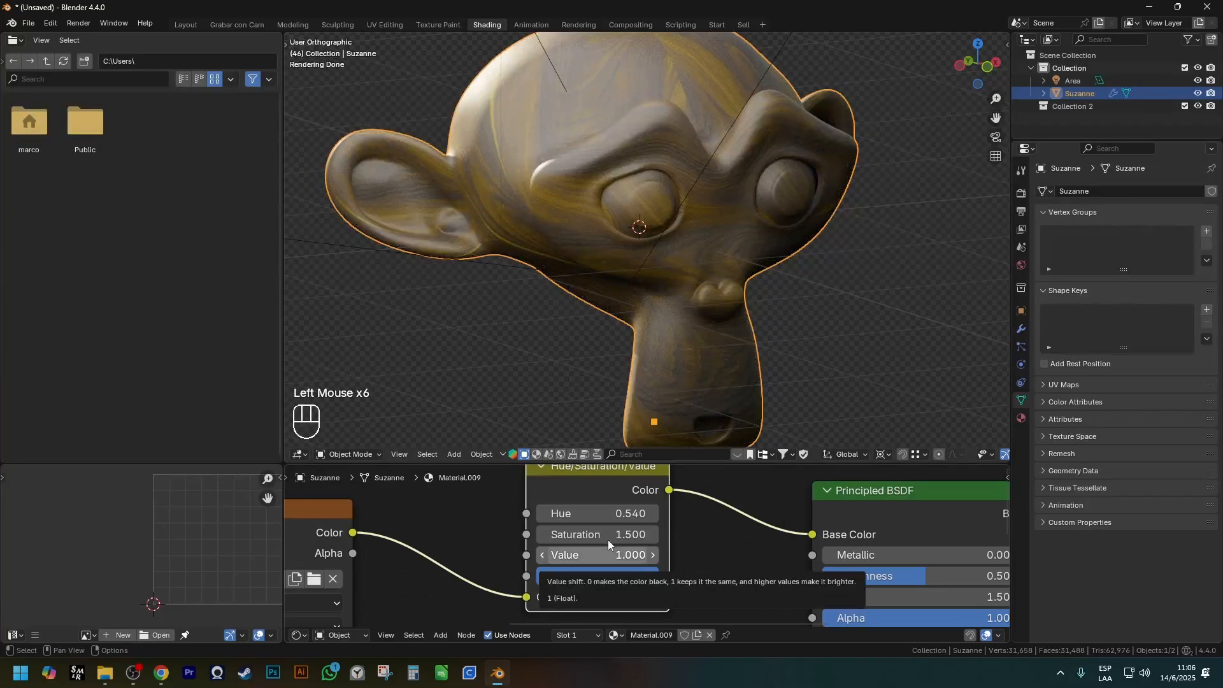
Preview the wood texture node's output and the Hue/Saturation/Value node's output on the model to compare them.
{"action": "scroll", "coordinate": [650, 517], "scroll_direction": "down", "scroll_amount": 1}
{"action": "middle_click_drag", "start_coordinate": [610, 545], "coordinate": [698, 531], "text": "shift"}
{"action": "scroll", "coordinate": [698, 530], "scroll_direction": "down", "scroll_amount": 1}
{"action": "left_click", "coordinate": [446, 510], "text": "ctrl+shift"}
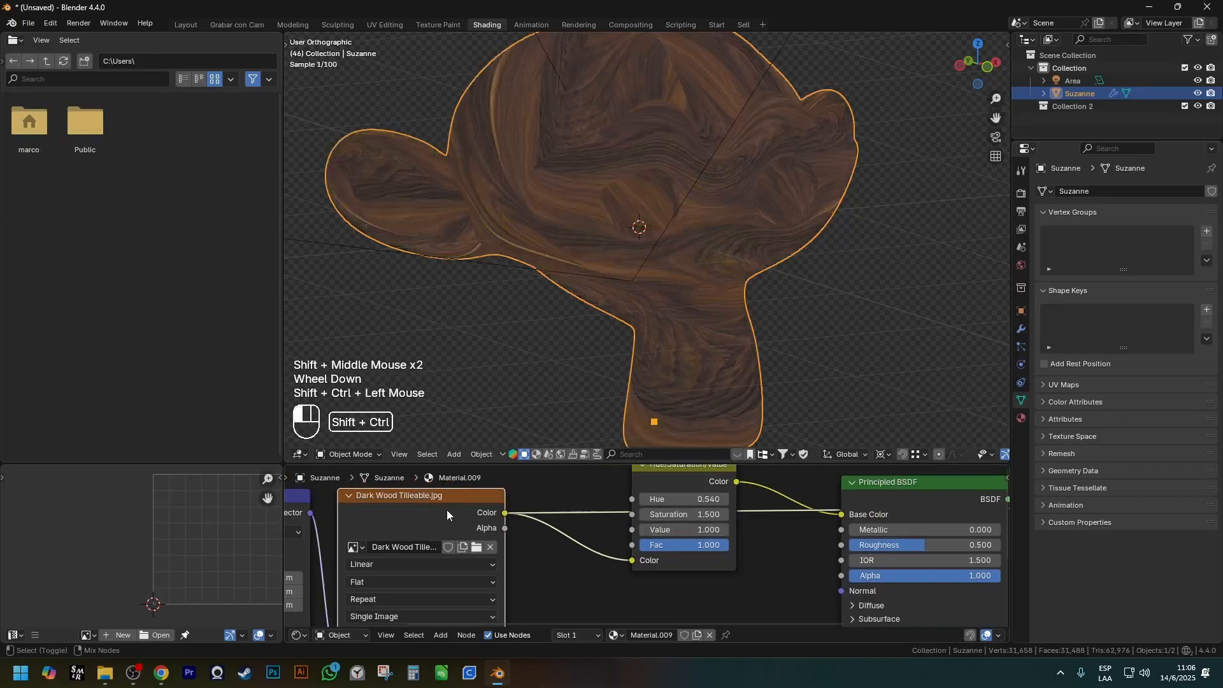
{"action": "middle_click_drag", "start_coordinate": [689, 475], "coordinate": [669, 497], "text": "shift"}
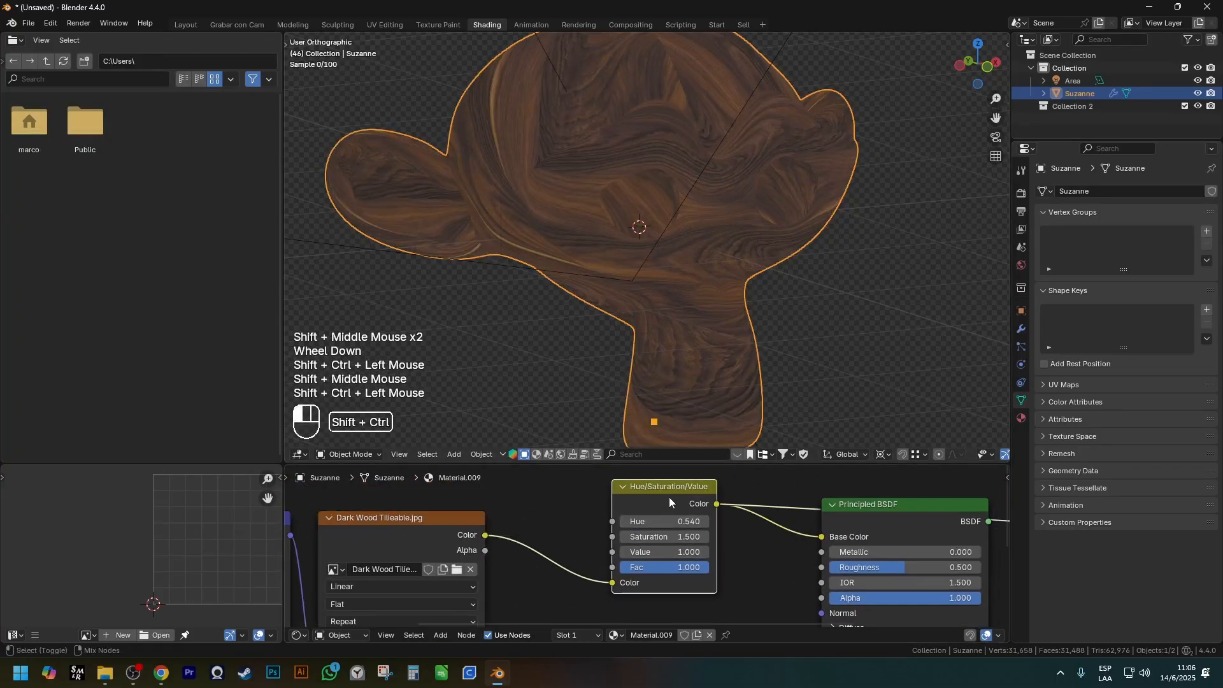
{"action": "left_click", "coordinate": [680, 503], "text": "ctrl+shift"}
Set the Hue of the Hue/Saturation/Value node to 1.0.
{"action": "left_click_drag", "start_coordinate": [656, 518], "coordinate": [701, 518]}
{"action": "mouse_move", "coordinate": [708, 523]}
{"action": "middle_mouse_down", "text": "shift"}
{"action": "mouse_move", "coordinate": [567, 534]}
{"action": "mouse_move", "coordinate": [719, 524]}
{"action": "middle_mouse_up", "text": "shift"}
{"action": "left_click", "coordinate": [752, 517], "text": "ctrl+shift"}
Preview the unmodified wood texture on the model and restore the Principled BSDF as the displayed shader.
{"action": "scroll", "coordinate": [549, 480], "scroll_direction": "down", "scroll_amount": 1}
{"action": "left_click", "coordinate": [498, 518], "text": "ctrl+shift"}
{"action": "mouse_move", "coordinate": [846, 540]}
{"action": "middle_mouse_down", "text": "shift"}
{"action": "mouse_move", "coordinate": [641, 543]}
{"action": "mouse_move", "coordinate": [741, 532]}
{"action": "mouse_move", "coordinate": [714, 561]}
{"action": "middle_mouse_up", "text": "shift"}
{"action": "left_click", "coordinate": [759, 497], "text": "ctrl+shift"}
{"action": "left_click", "coordinate": [767, 501], "text": "ctrl+shift"}
{"action": "scroll", "coordinate": [741, 532], "scroll_direction": "up", "scroll_amount": 1}
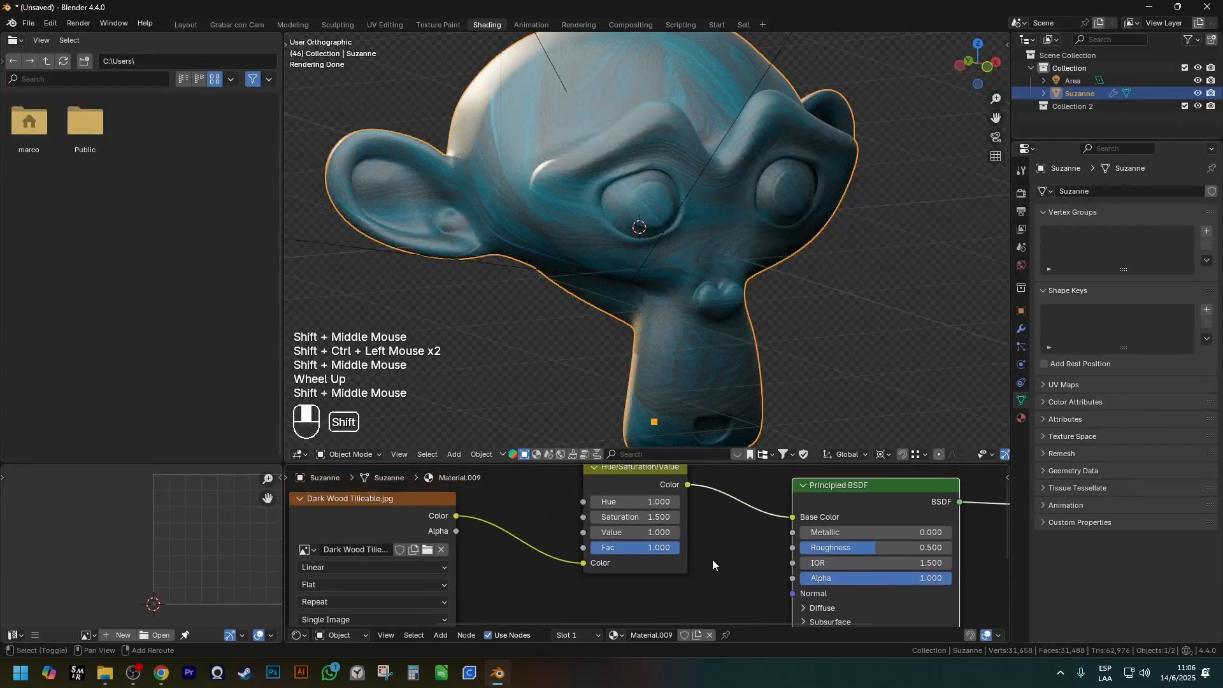
Replace the Hue/Saturation/Value node with an Invert Color node on the Base Color link and set its Fac to 0.
{"action": "left_click", "coordinate": [652, 480]}
{"action": "key", "text": "ctrl+x"}
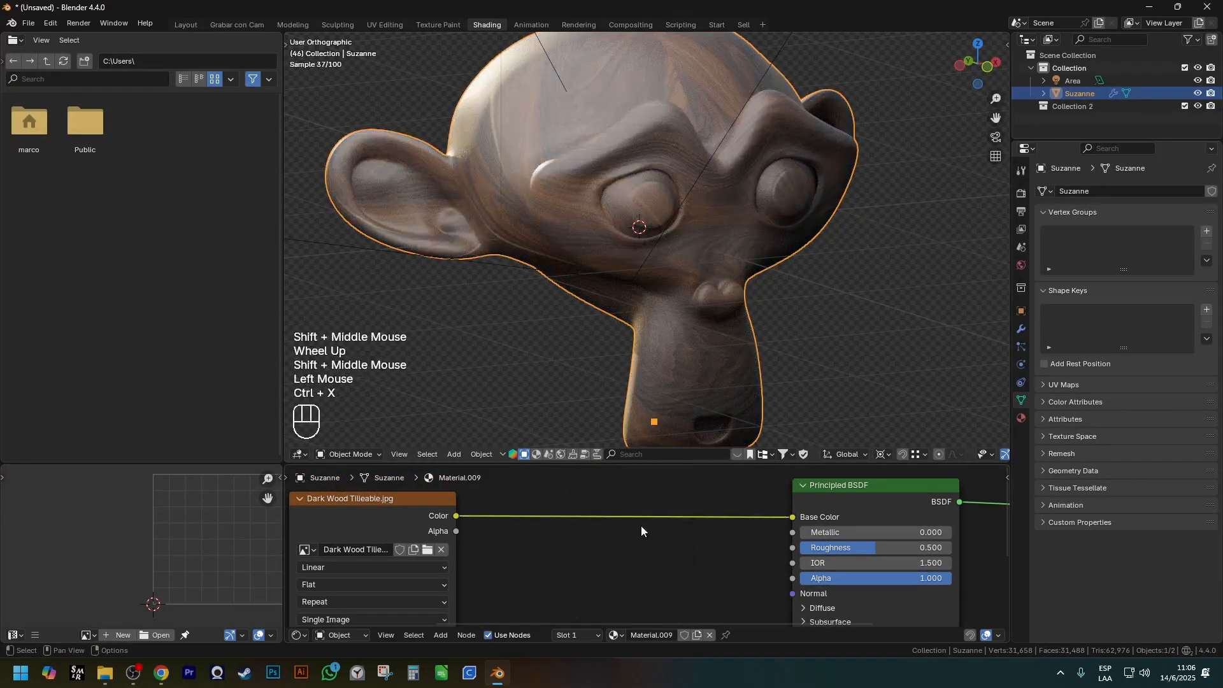
{"action": "key", "text": "a"}
{"action": "key", "text": "shift+a"}
{"action": "mouse_move", "coordinate": [641, 526]}
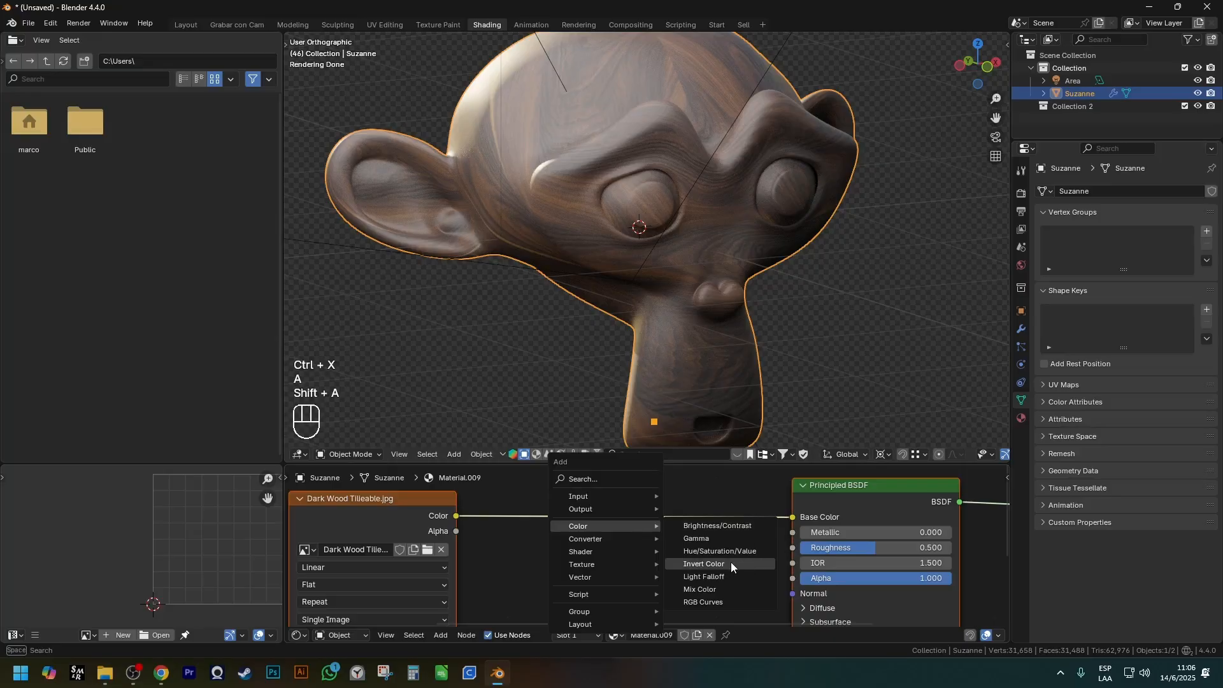
{"action": "left_click", "coordinate": [704, 564]}
{"action": "left_click", "coordinate": [581, 496]}
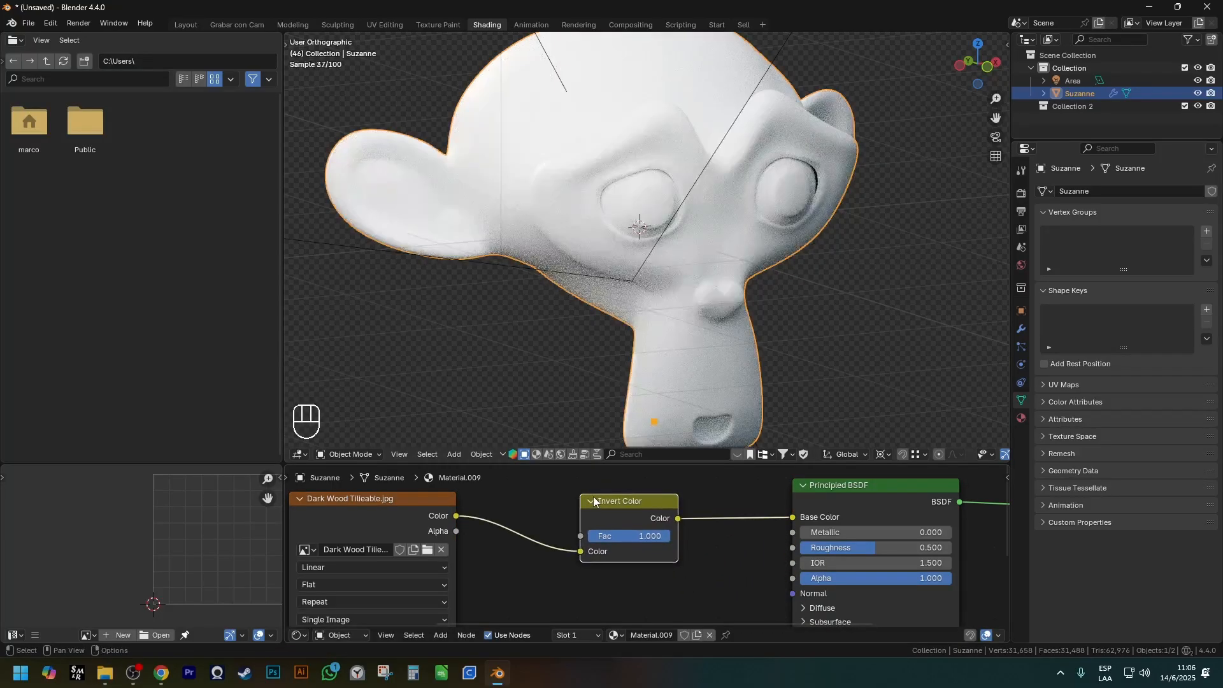
{"action": "left_click_drag", "start_coordinate": [669, 536], "coordinate": [587, 541]}
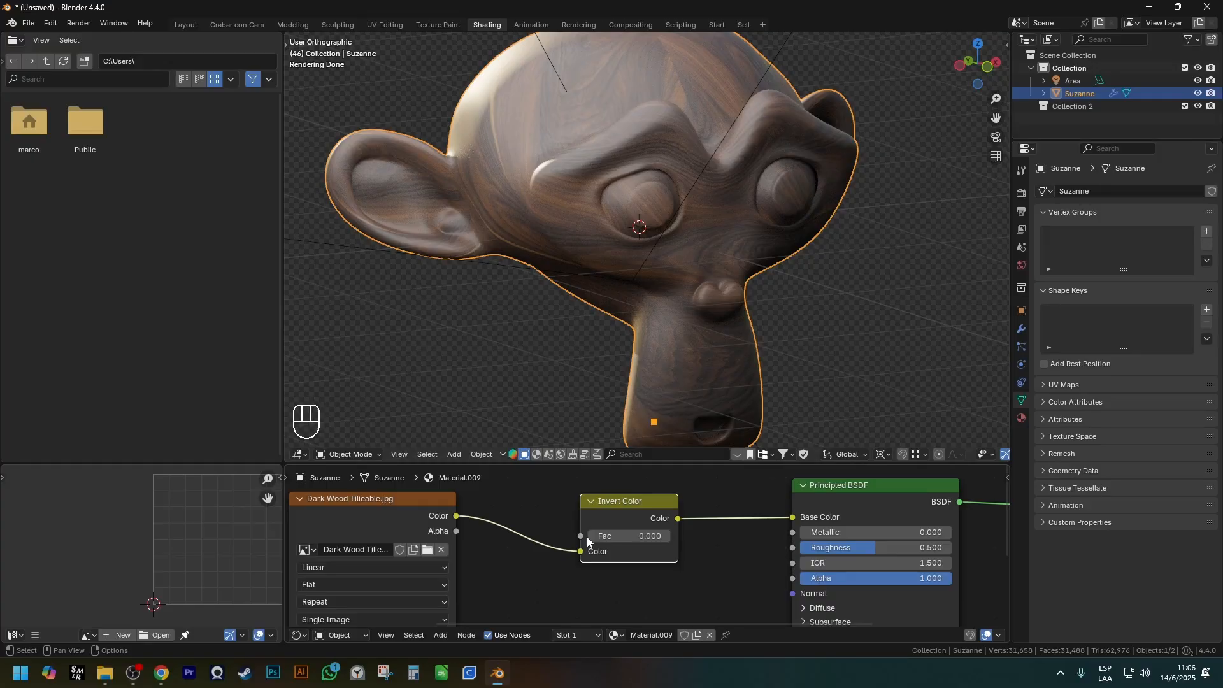
Insert a Brightness/Contrast node between the wood texture and the Invert Color node.
{"action": "scroll", "coordinate": [587, 536], "scroll_direction": "down", "scroll_amount": 2}
{"action": "key", "text": "shift+a"}
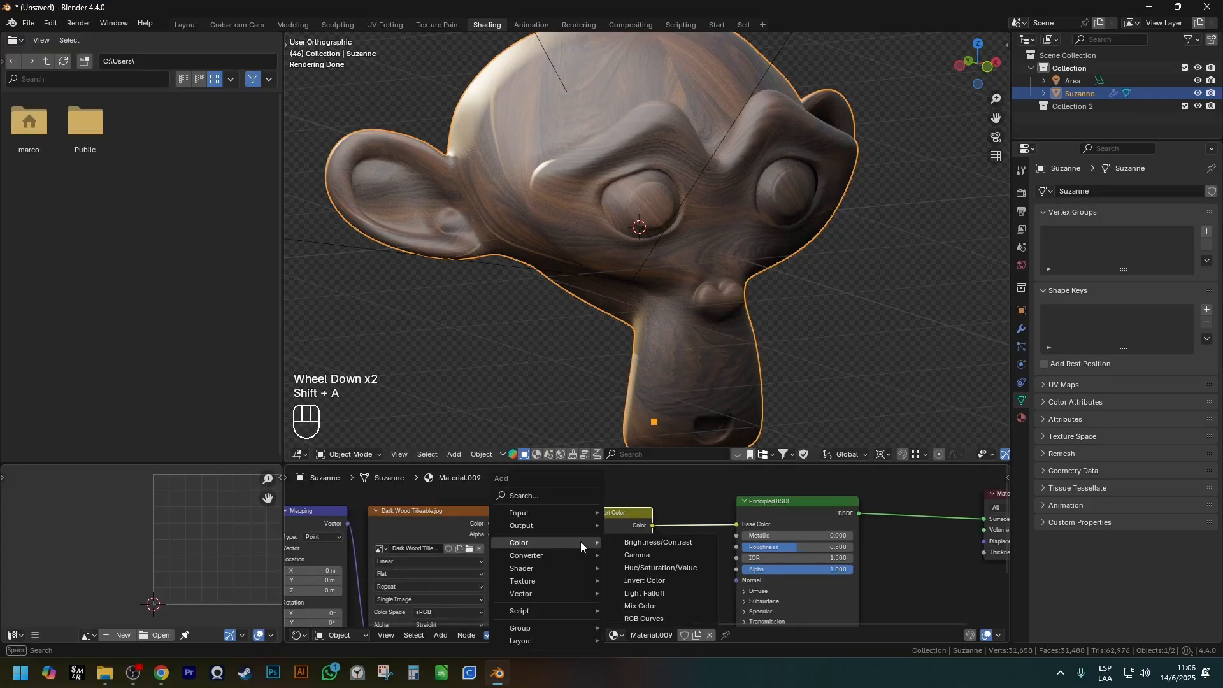
{"action": "left_click", "coordinate": [659, 541]}
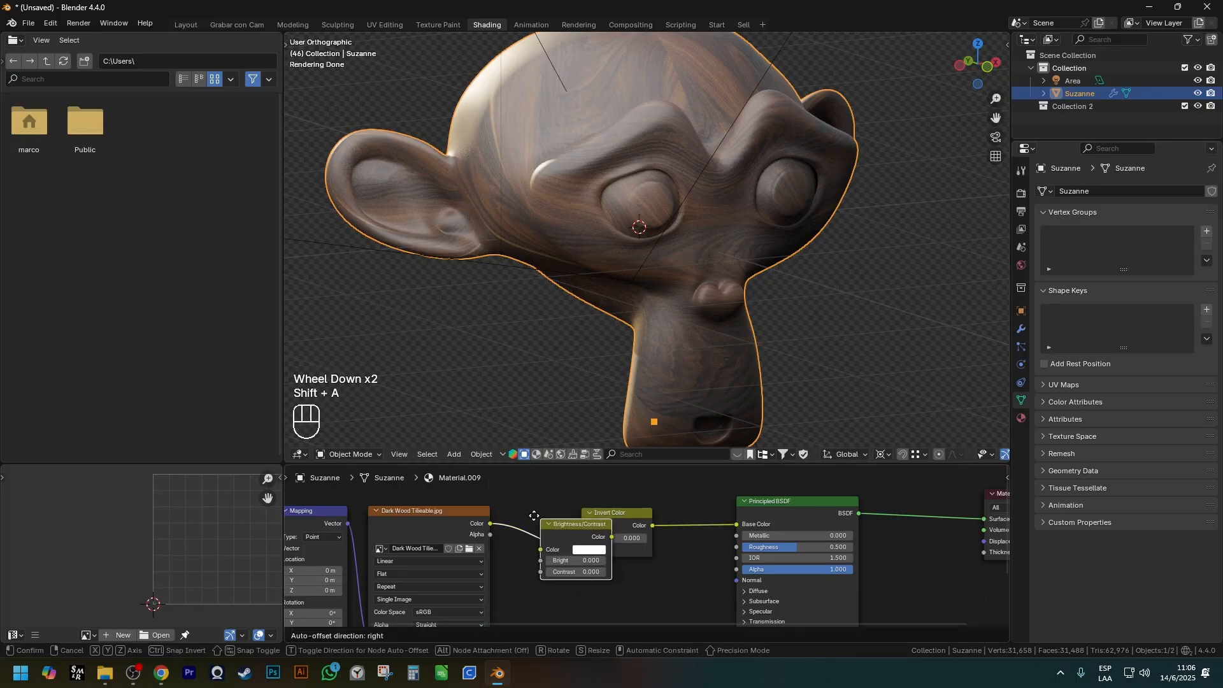
{"action": "left_click", "coordinate": [533, 538]}
Set Bright to 0.5 and Contrast to 1.1 on the Brightness/Contrast node.
{"action": "scroll", "coordinate": [539, 524], "scroll_direction": "up", "scroll_amount": 2}
{"action": "middle_click_drag", "start_coordinate": [536, 506], "coordinate": [544, 495], "text": "shift"}
{"action": "scroll", "coordinate": [530, 555], "scroll_direction": "up", "scroll_amount": 1}
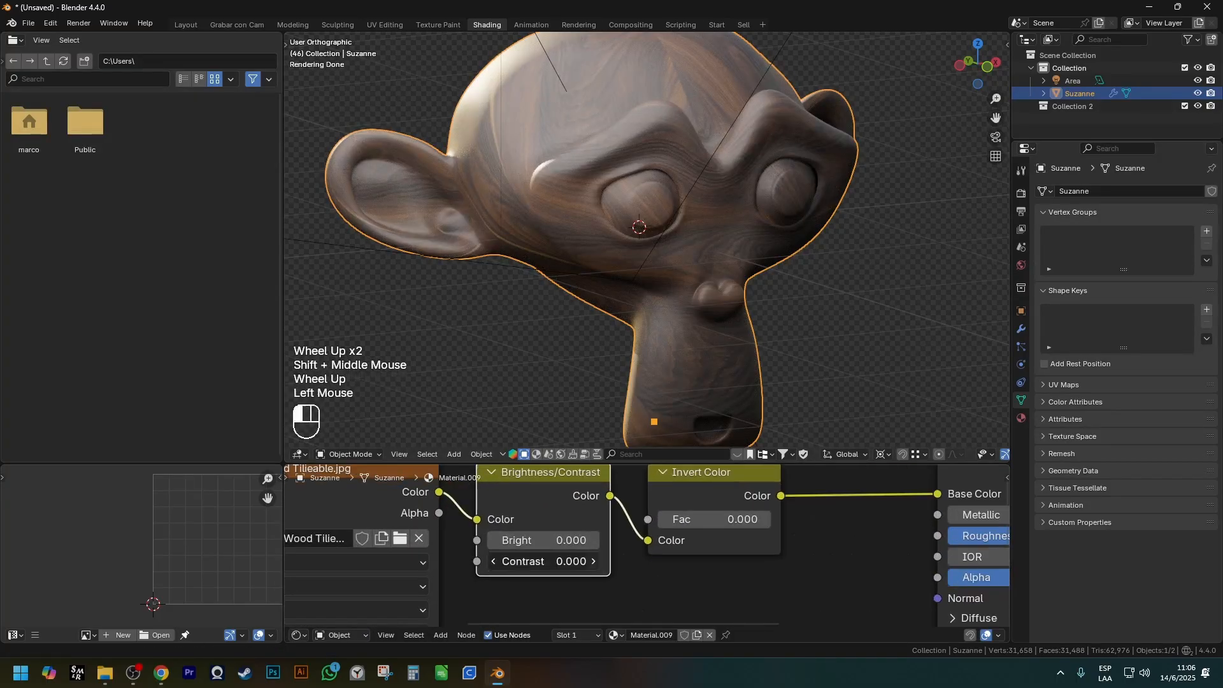
{"action": "left_click", "coordinate": [593, 561]}
{"action": "left_click", "coordinate": [592, 540]}
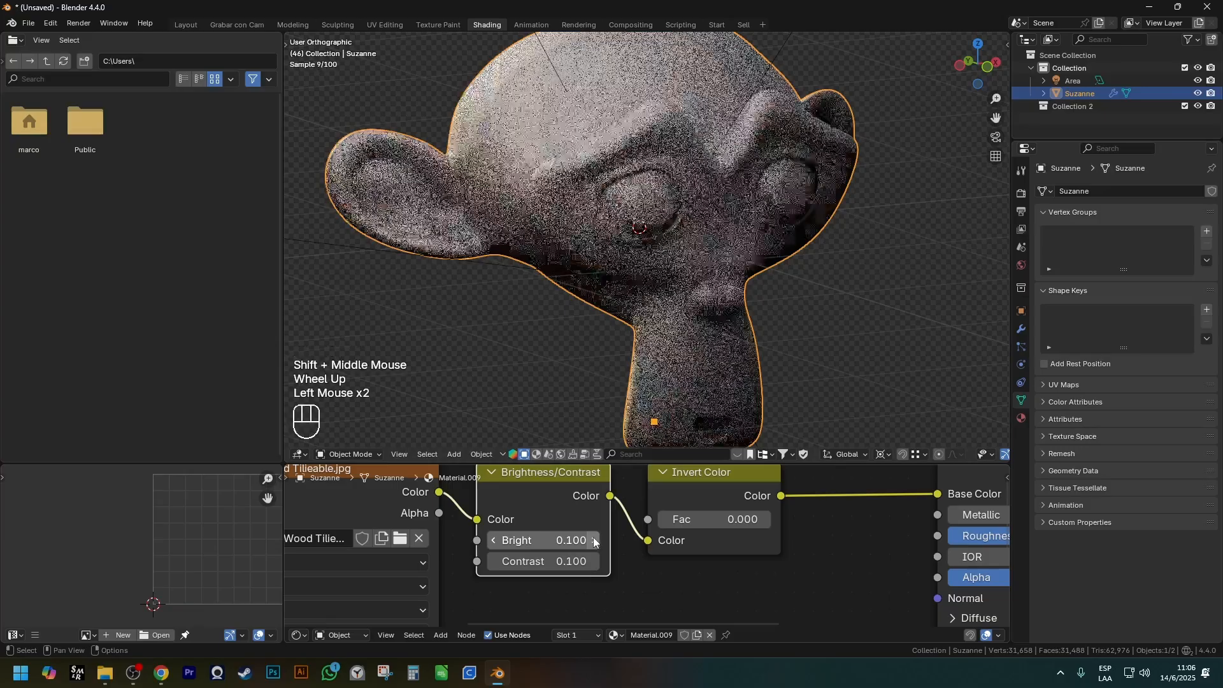
{"action": "left_click", "coordinate": [593, 561]}
{"action": "left_click", "coordinate": [593, 541]}
{"action": "left_click", "coordinate": [593, 540]}
{"action": "left_click", "coordinate": [593, 541]}
{"action": "left_click", "coordinate": [594, 541]}
{"action": "left_click", "coordinate": [593, 561]}
{"action": "left_click", "coordinate": [593, 562]}
{"action": "left_click", "coordinate": [593, 561]}
{"action": "left_click", "coordinate": [593, 561]}
{"action": "left_click", "coordinate": [593, 561]}
{"action": "left_click", "coordinate": [594, 561]}
{"action": "left_click", "coordinate": [593, 561]}
{"action": "left_click", "coordinate": [593, 561]}
{"action": "left_click", "coordinate": [593, 561]}
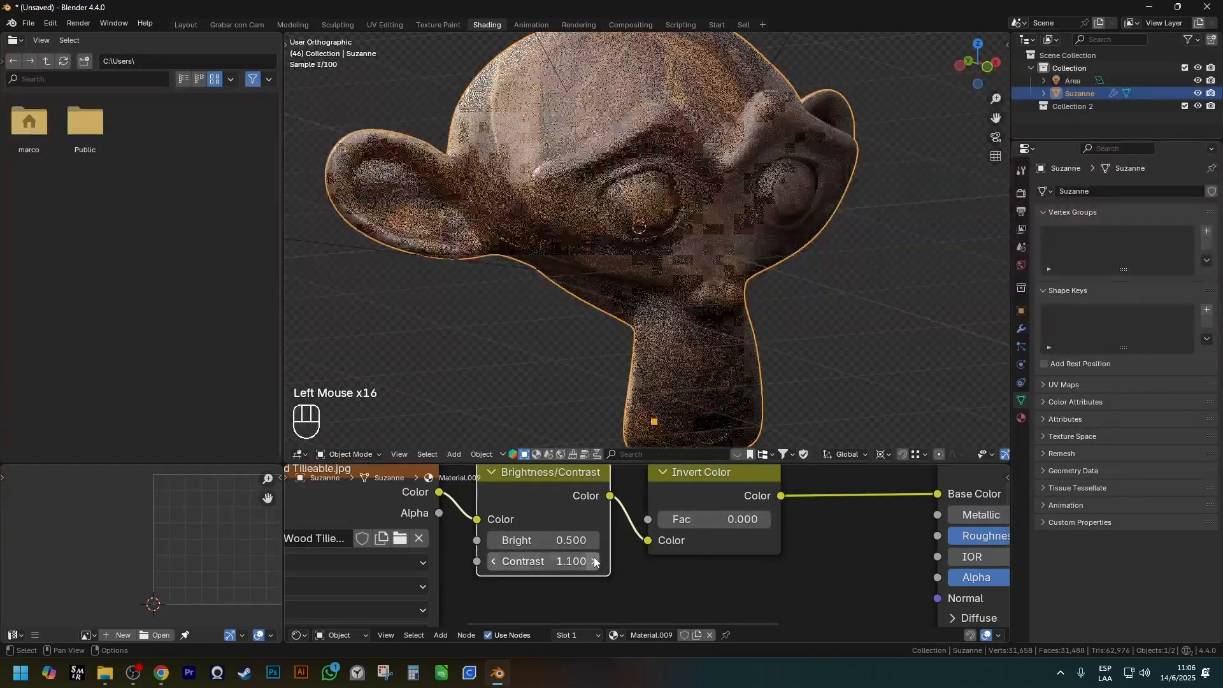
{"action": "left_click", "coordinate": [594, 561]}
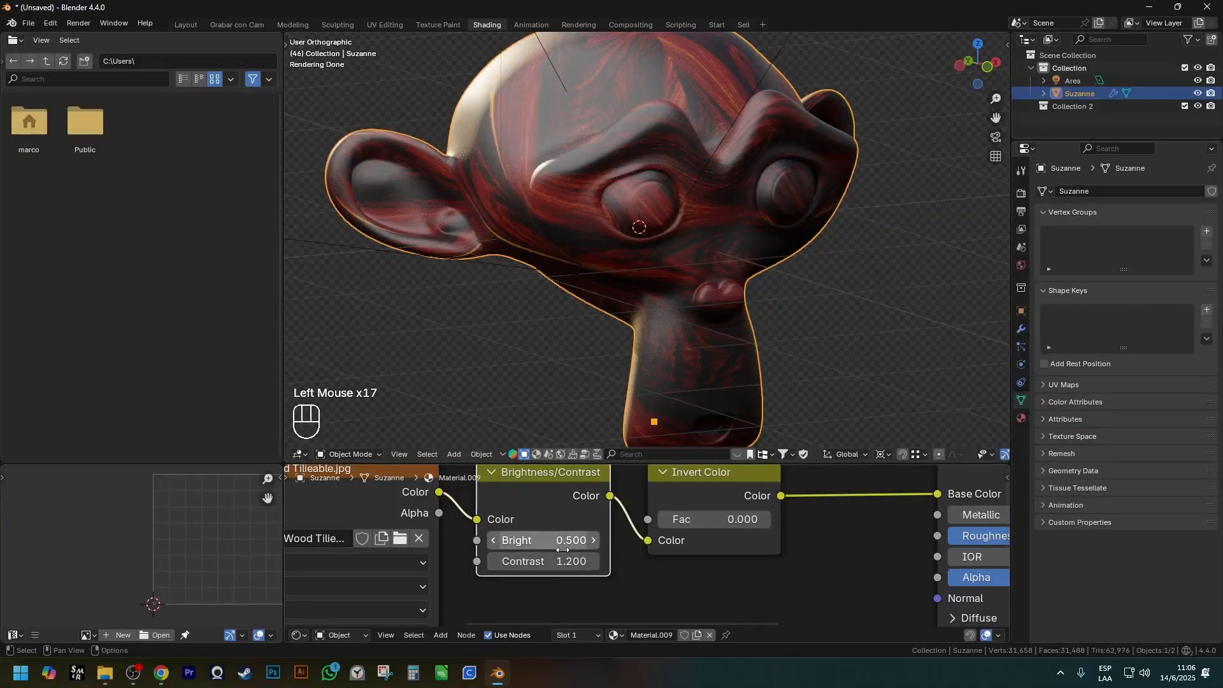
{"action": "left_click", "coordinate": [494, 561]}
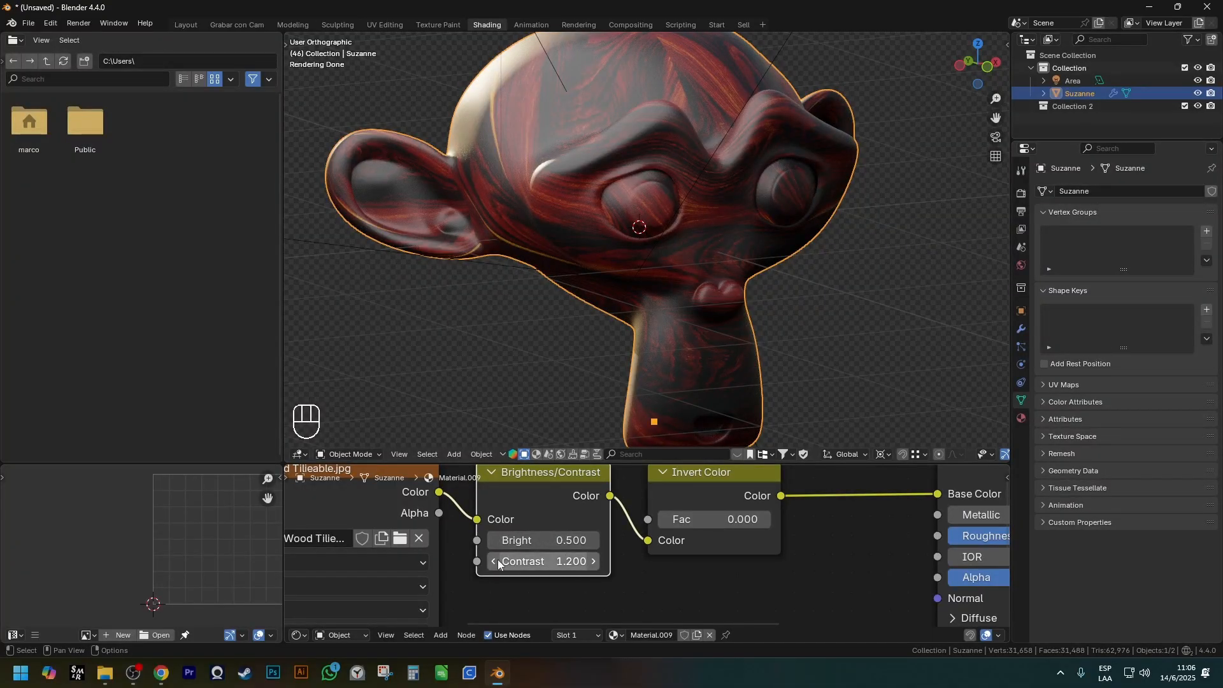
Set the Invert Color node's Fac to 1 and inspect the inverted material on the monkey up close.
{"action": "middle_click_drag", "start_coordinate": [714, 523], "coordinate": [557, 538], "text": "shift"}
{"action": "scroll", "coordinate": [556, 537], "scroll_direction": "down", "scroll_amount": 1}
{"action": "left_click_drag", "start_coordinate": [556, 537], "coordinate": [666, 537]}
{"action": "middle_click_drag", "start_coordinate": [595, 369], "coordinate": [706, 364]}
{"action": "scroll", "coordinate": [687, 247], "scroll_direction": "up", "scroll_amount": 3}
{"action": "middle_click_drag", "start_coordinate": [735, 289], "coordinate": [660, 276]}
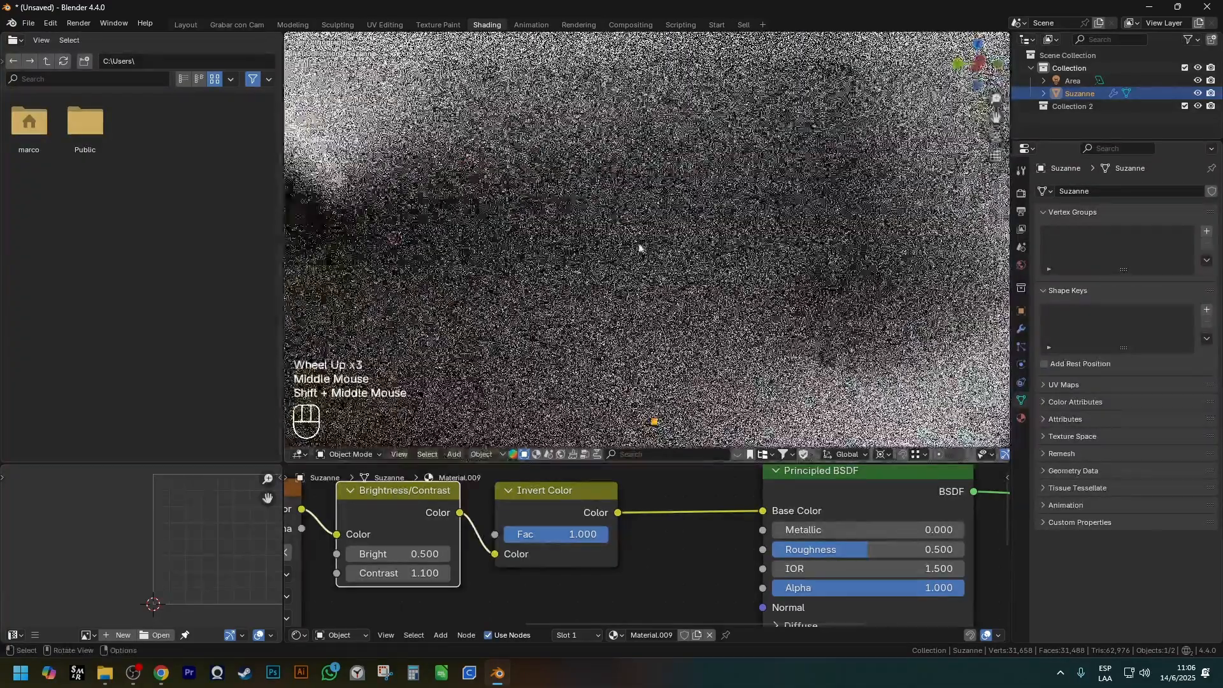
{"action": "scroll", "coordinate": [592, 191], "scroll_direction": "up", "scroll_amount": 1}
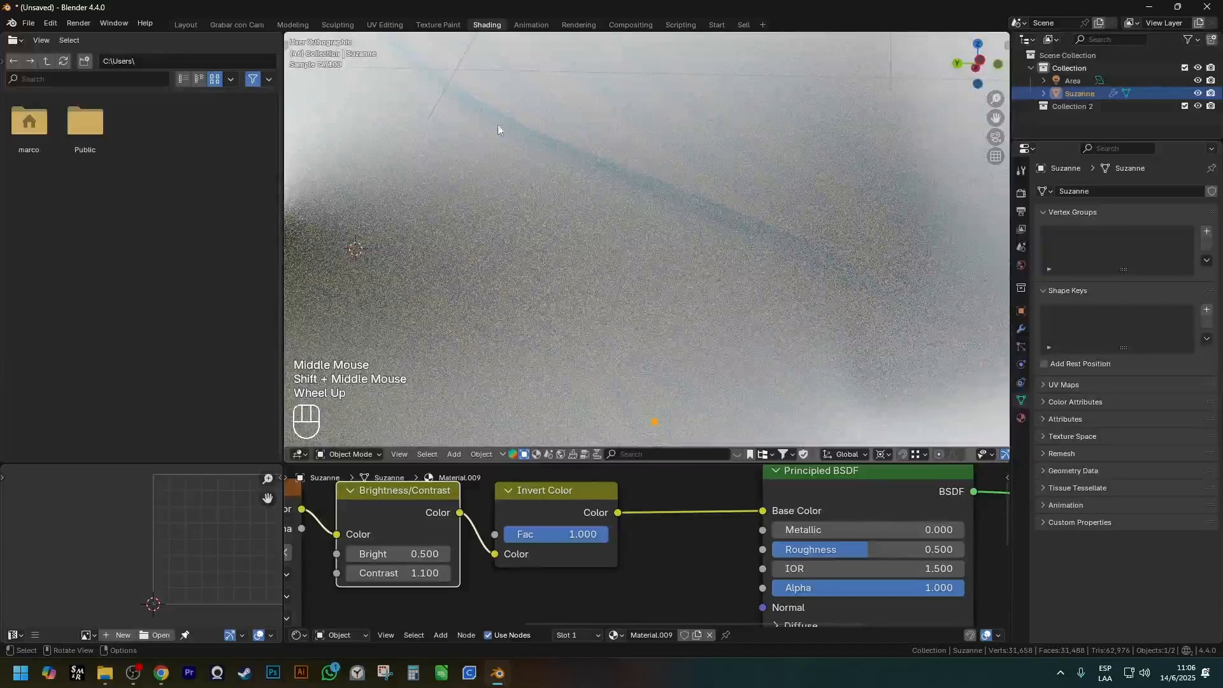
{"action": "scroll", "coordinate": [581, 185], "scroll_direction": "down", "scroll_amount": 4}
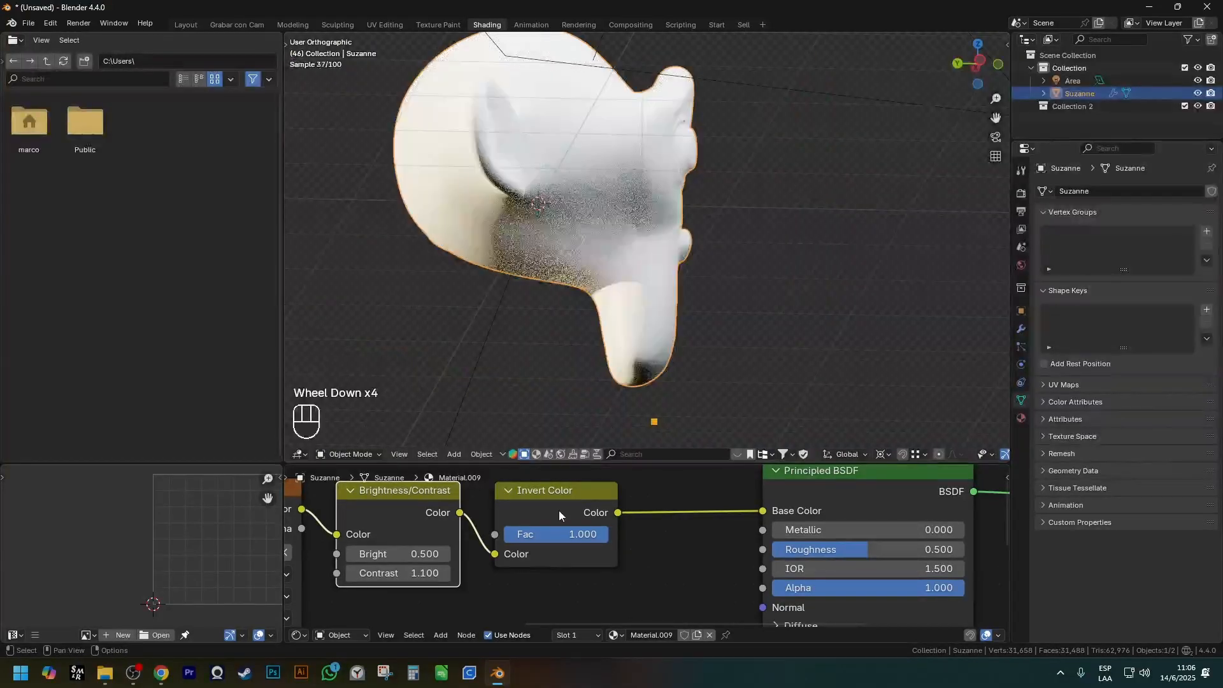
Set the Invert Color node's Fac to 0 for comparison and restore it to 1.
{"action": "left_click_drag", "start_coordinate": [595, 534], "coordinate": [484, 537]}
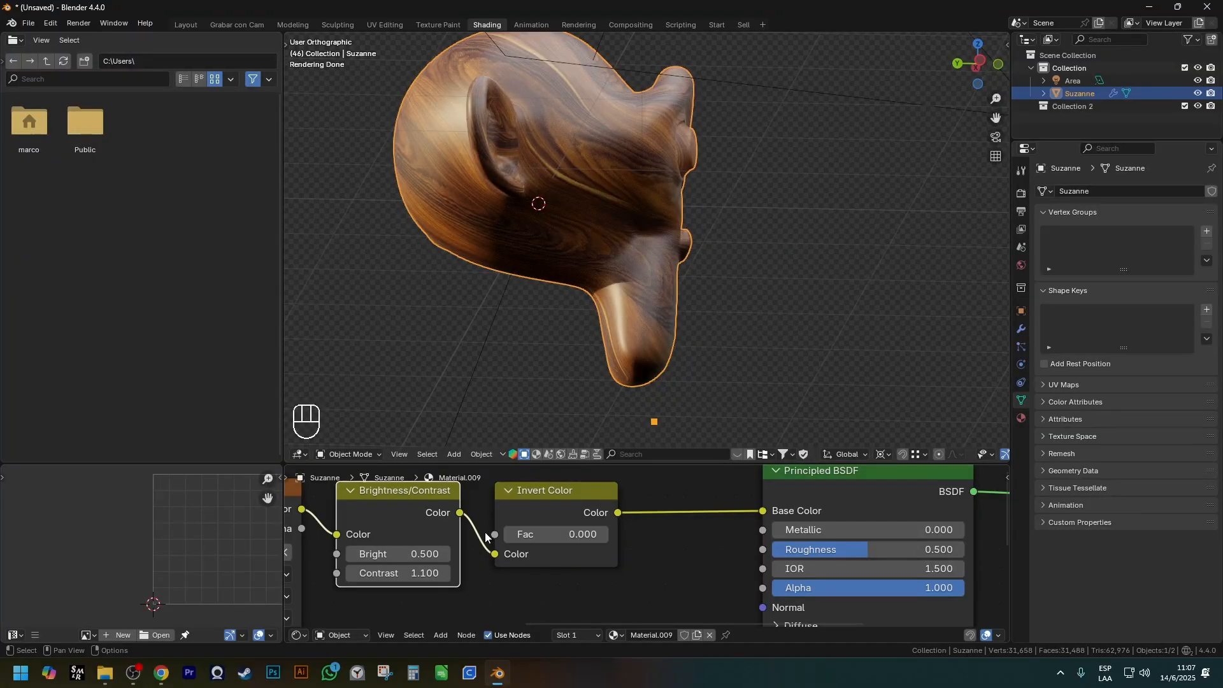
{"action": "middle_click_drag", "start_coordinate": [482, 437], "coordinate": [450, 457]}
{"action": "left_click_drag", "start_coordinate": [558, 536], "coordinate": [646, 530]}
{"action": "middle_click_drag", "start_coordinate": [666, 284], "coordinate": [579, 293]}
{"action": "scroll", "coordinate": [513, 322], "scroll_direction": "down", "scroll_amount": 1}
{"action": "middle_click_drag", "start_coordinate": [578, 293], "coordinate": [643, 296], "text": "shift"}
{"action": "middle_click_drag", "start_coordinate": [642, 296], "coordinate": [666, 312]}
{"action": "scroll", "coordinate": [511, 563], "scroll_direction": "down", "scroll_amount": 2}
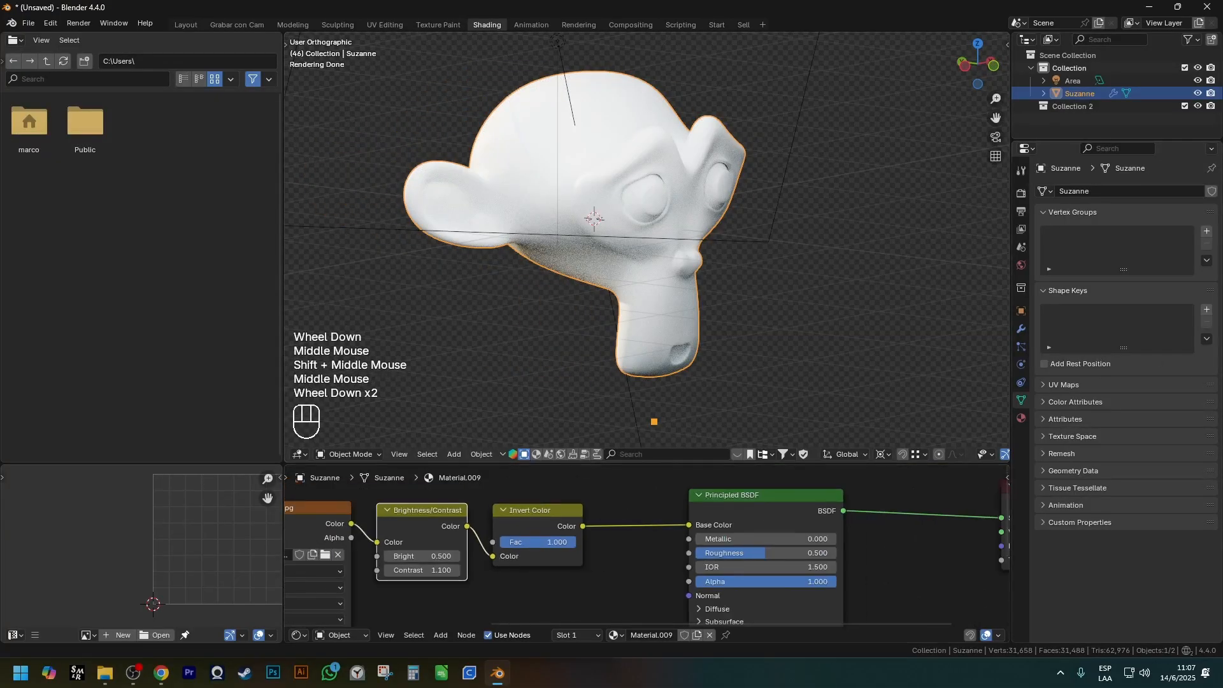
Replace the Brightness/Contrast and Invert Color nodes with a Light Falloff node on the Base Color link.
{"action": "left_click", "coordinate": [504, 518]}
{"action": "left_click", "coordinate": [414, 523], "text": "shift"}
{"action": "key", "text": "ctrl+x"}
{"action": "key", "text": "shift+a"}
{"action": "mouse_move", "coordinate": [519, 535]}
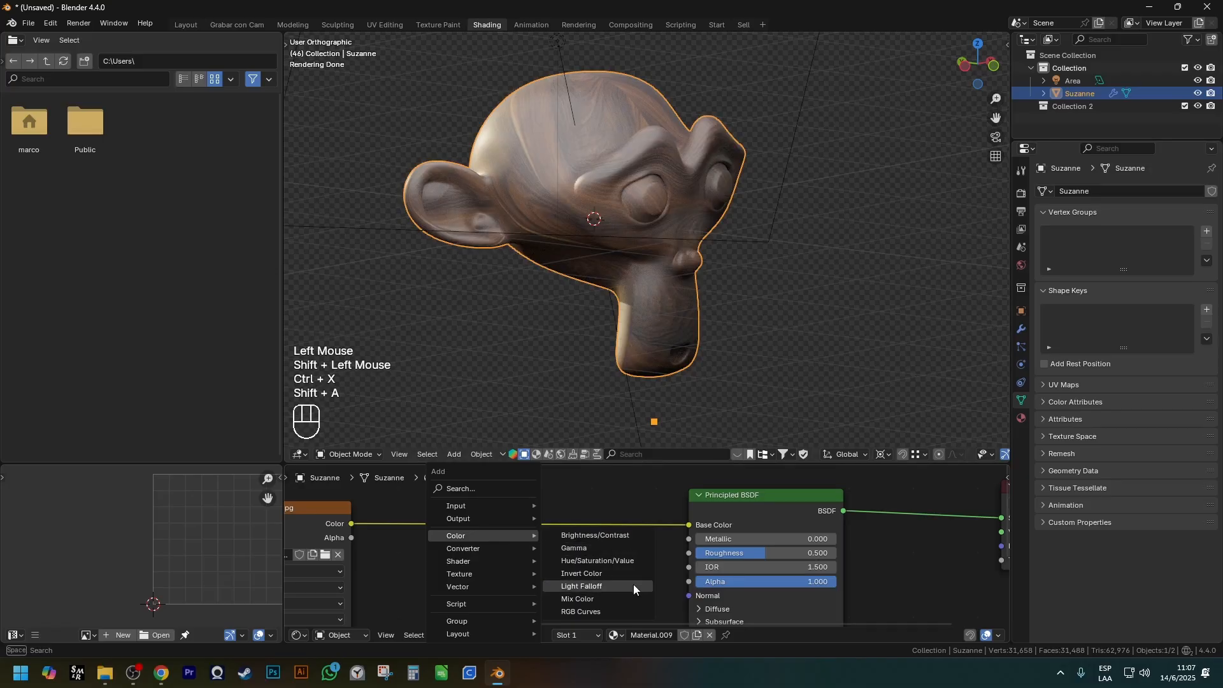
{"action": "left_click", "coordinate": [634, 583]}
{"action": "left_click", "coordinate": [495, 485]}
Look up the Light Falloff node's Smooth input in the Blender online manual and close the page.
{"action": "scroll", "coordinate": [495, 485], "scroll_direction": "up", "scroll_amount": 2}
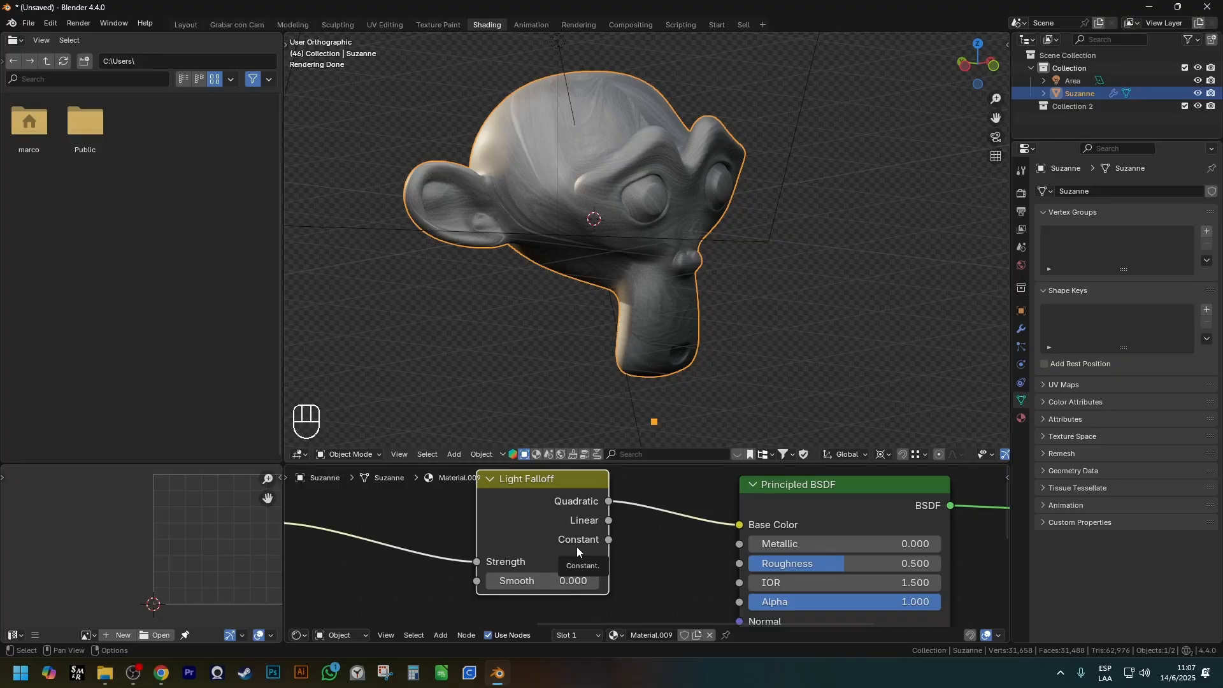
{"action": "key", "text": "Escape"}
{"action": "right_click", "coordinate": [548, 590]}
{"action": "key", "text": "Escape"}
{"action": "right_click", "coordinate": [524, 581]}
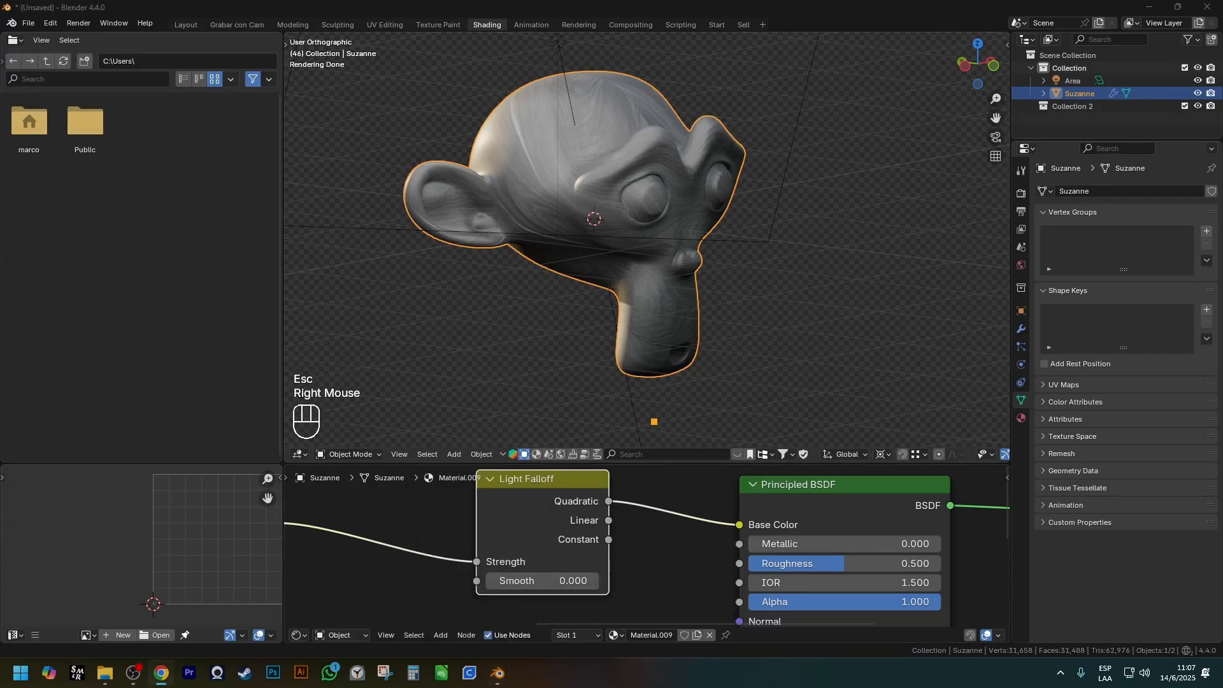
{"action": "left_click_drag", "start_coordinate": [1221, 200], "coordinate": [622, 3]}
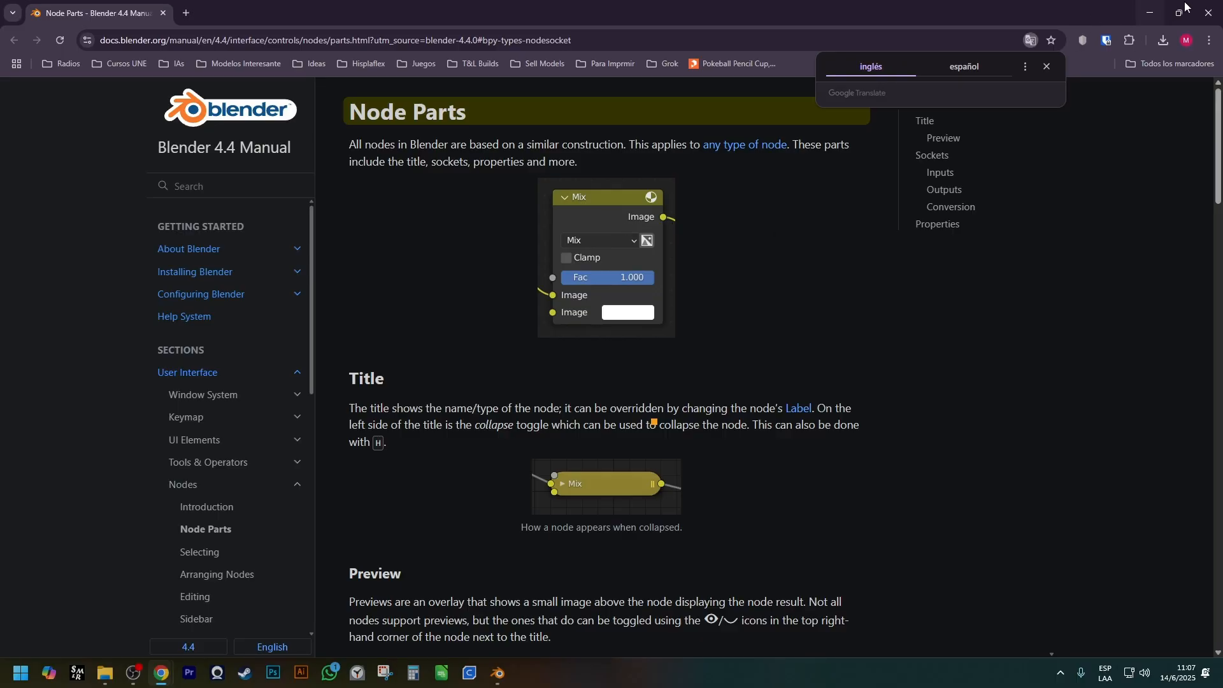
{"action": "left_click", "coordinate": [1208, 13]}
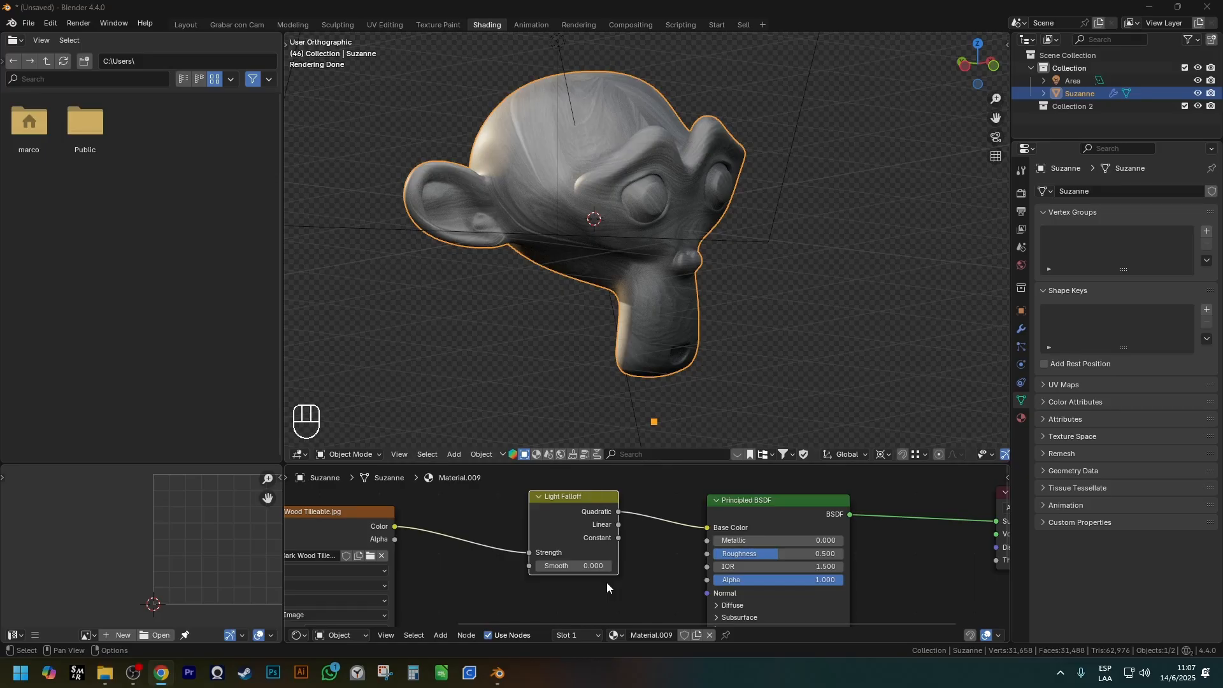
{"action": "scroll", "coordinate": [608, 584], "scroll_direction": "down", "scroll_amount": 3}
{"action": "scroll", "coordinate": [591, 582], "scroll_direction": "up", "scroll_amount": 5}
{"action": "middle_click_drag", "start_coordinate": [591, 582], "coordinate": [590, 562], "text": "shift"}
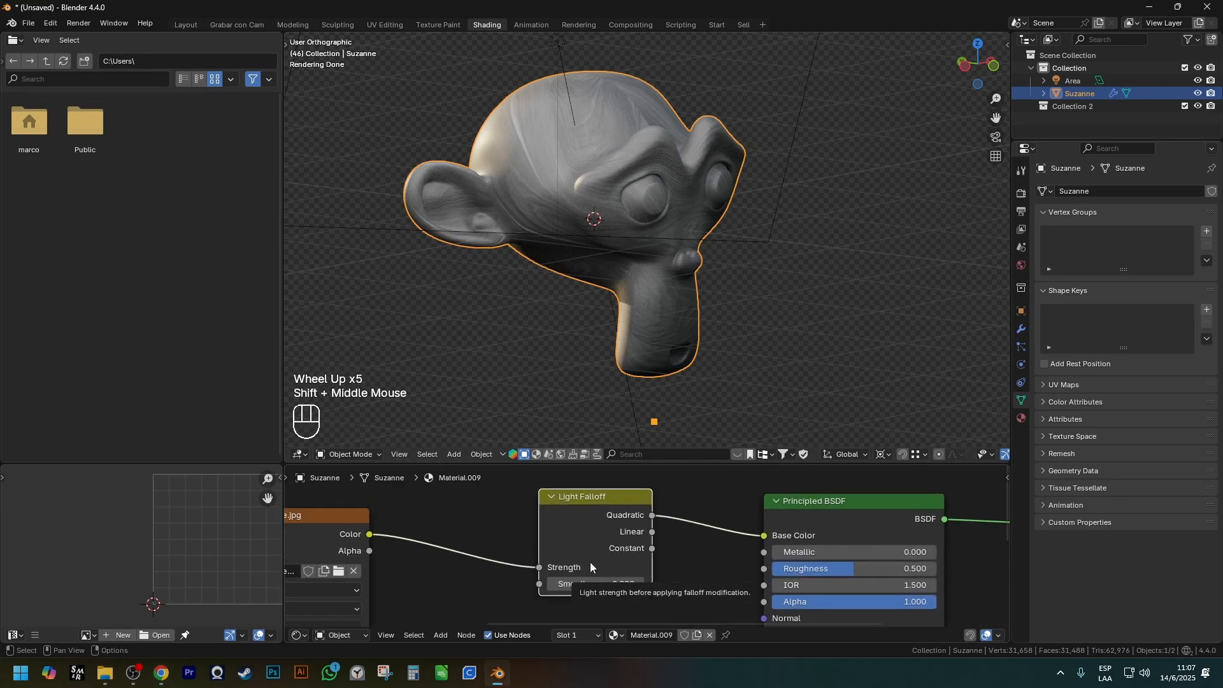
{"action": "middle_click_drag", "start_coordinate": [590, 561], "coordinate": [613, 570], "text": "shift"}
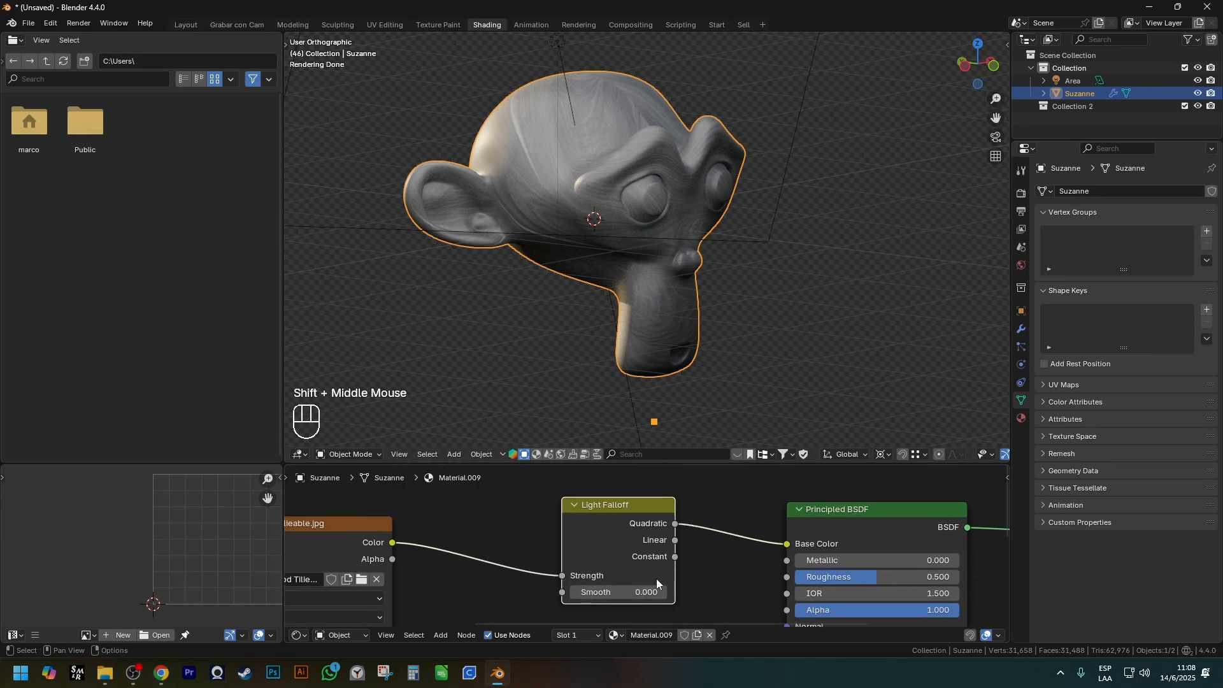
In the Layout workspace, search the asset library for "amb" and apply the Rought amber Procedural material to the monkey.
{"action": "left_click", "coordinate": [533, 185]}
{"action": "left_click", "coordinate": [532, 184]}
{"action": "left_click", "coordinate": [185, 24]}
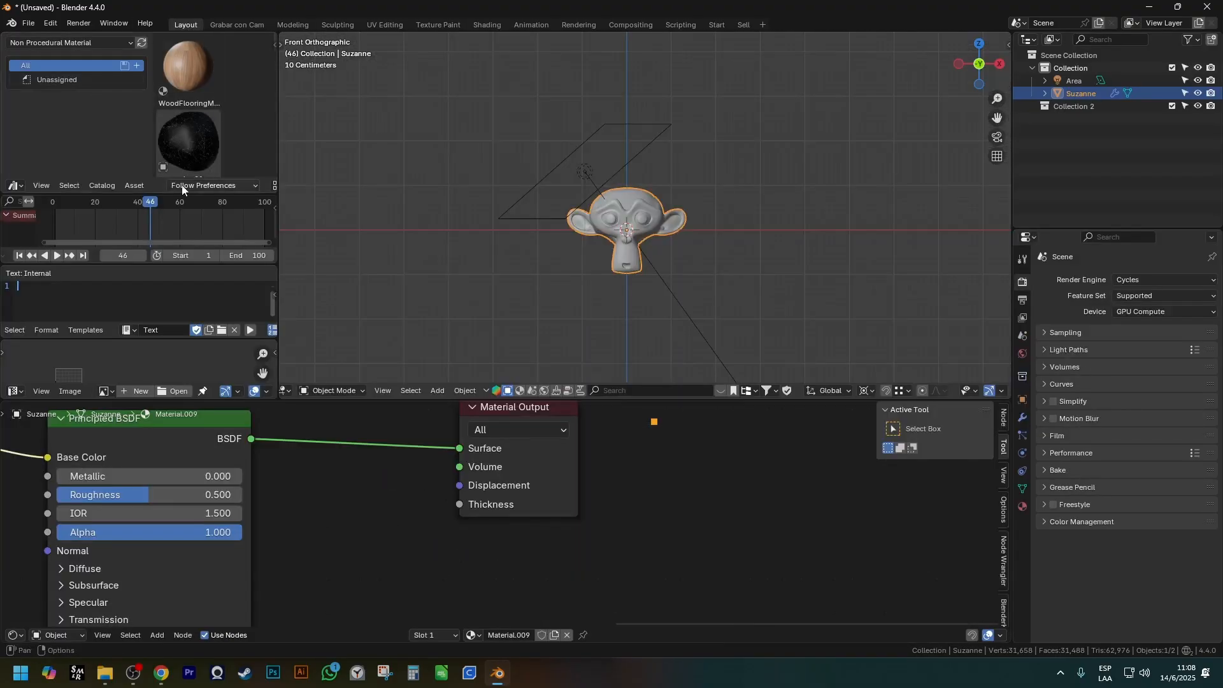
{"action": "scroll", "coordinate": [625, 212], "scroll_direction": "up", "scroll_amount": 6}
{"action": "left_click", "coordinate": [229, 187]}
{"action": "left_click", "coordinate": [229, 186]}
{"action": "scroll", "coordinate": [228, 186], "scroll_direction": "down", "scroll_amount": 3}
{"action": "left_click", "coordinate": [228, 186]}
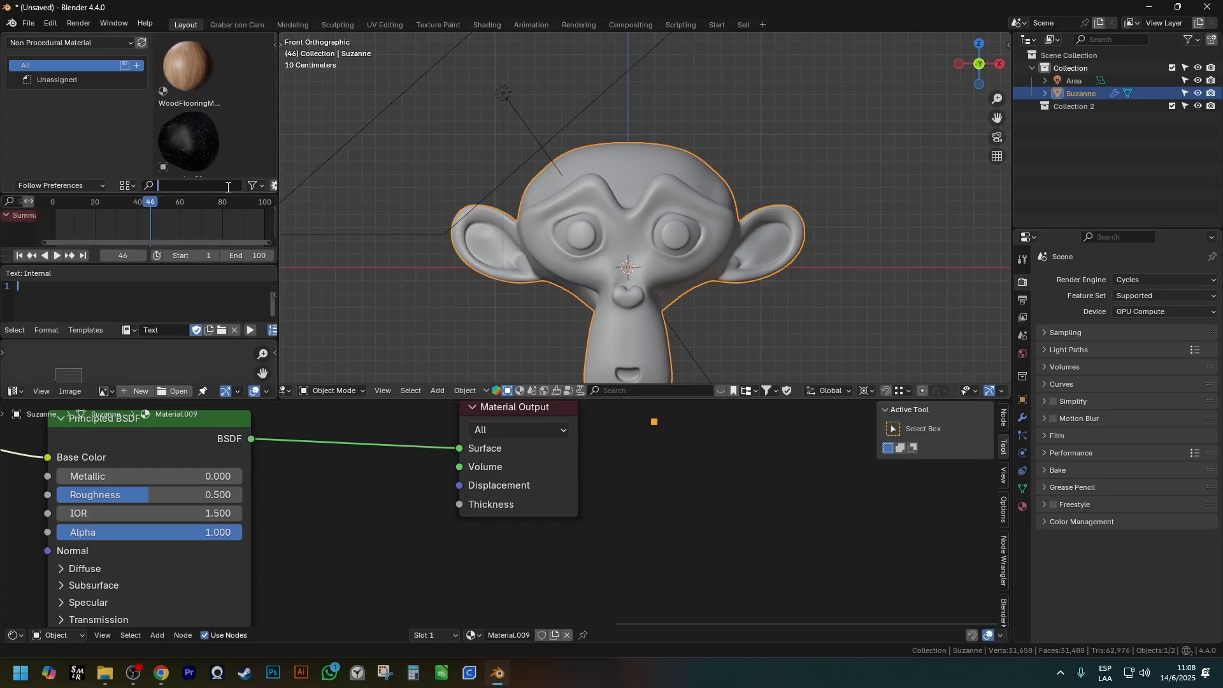
{"action": "type", "text": "amb"}
{"action": "left_click_drag", "start_coordinate": [188, 140], "coordinate": [650, 231]}
{"action": "scroll", "coordinate": [694, 306], "scroll_direction": "down", "scroll_amount": 2}
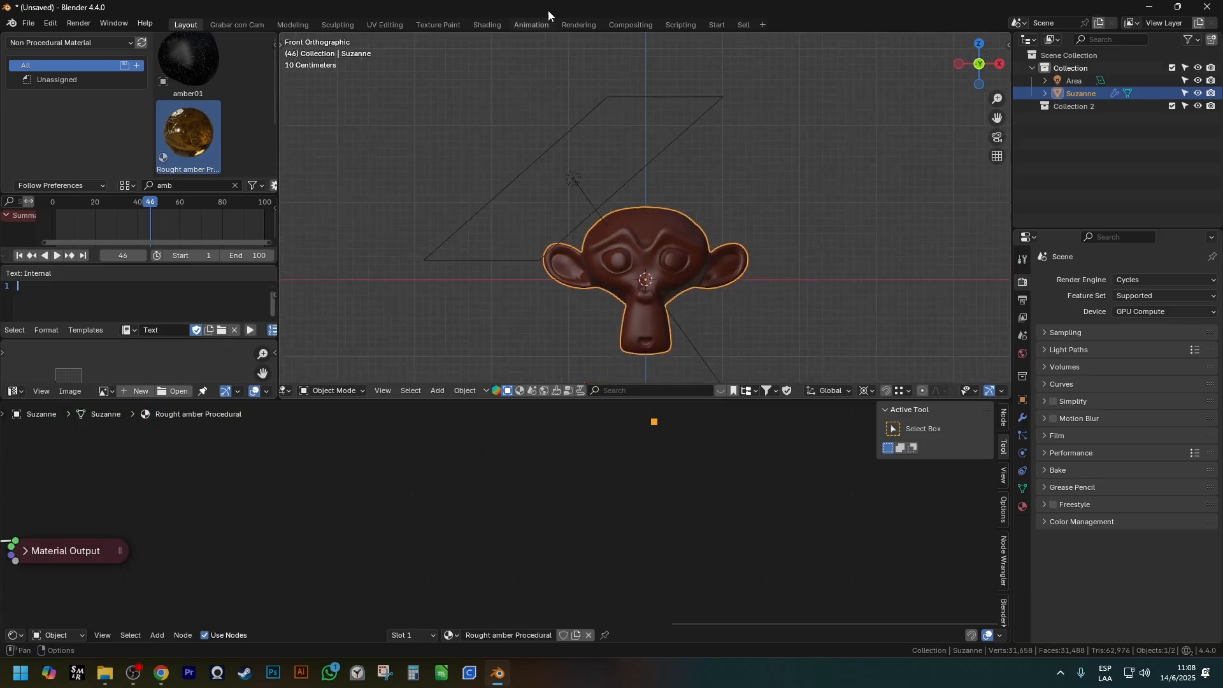
Return to the Shading workspace, show the monkey in rendered shading and frame the amber01 node group.
{"action": "left_click", "coordinate": [489, 25]}
{"action": "key", "text": "z"}
{"action": "middle_click_drag", "start_coordinate": [676, 191], "coordinate": [686, 192]}
{"action": "left_click", "coordinate": [630, 516]}
{"action": "scroll", "coordinate": [630, 516], "scroll_direction": "down", "scroll_amount": 1}
{"action": "scroll", "coordinate": [629, 516], "scroll_direction": "down", "scroll_amount": 1}
{"action": "middle_click_drag", "start_coordinate": [629, 516], "coordinate": [628, 472], "text": "shift"}
{"action": "scroll", "coordinate": [611, 529], "scroll_direction": "up", "scroll_amount": 2}
{"action": "mouse_move", "coordinate": [612, 529]}
{"action": "middle_mouse_down", "text": "shift"}
{"action": "mouse_move", "coordinate": [591, 503]}
{"action": "mouse_move", "coordinate": [599, 513]}
{"action": "middle_mouse_up", "text": "shift"}
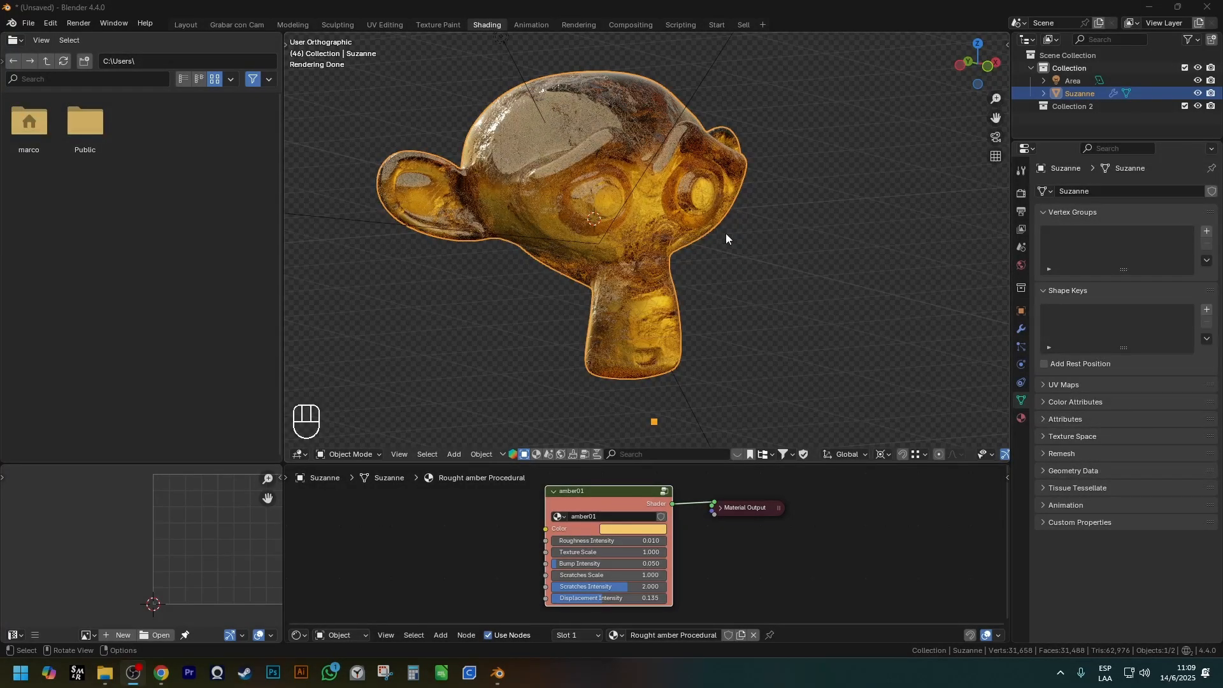
Inspect the amber monkey from its other side and enlarge the node editor area.
{"action": "middle_click_drag", "start_coordinate": [704, 233], "coordinate": [670, 246], "text": "shift"}
{"action": "scroll", "coordinate": [656, 250], "scroll_direction": "down", "scroll_amount": 2}
{"action": "scroll", "coordinate": [633, 244], "scroll_direction": "up", "scroll_amount": 2}
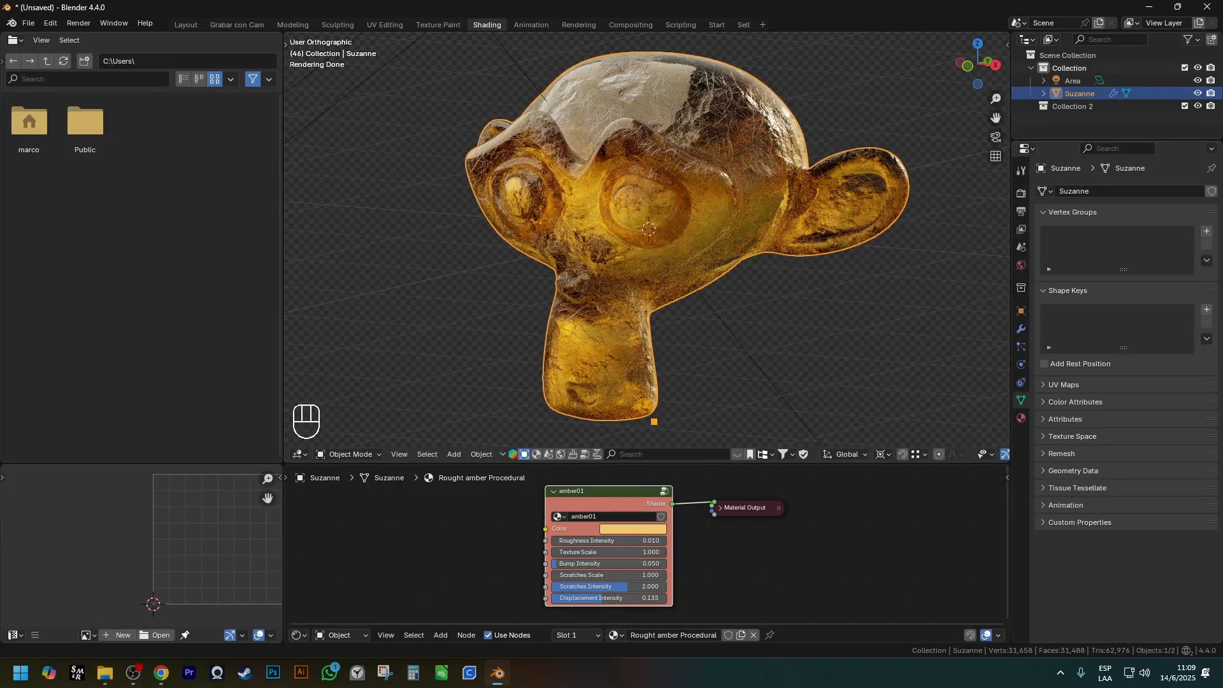
{"action": "left_click_drag", "start_coordinate": [657, 465], "coordinate": [656, 439]}
{"action": "scroll", "coordinate": [659, 482], "scroll_direction": "up", "scroll_amount": 1}
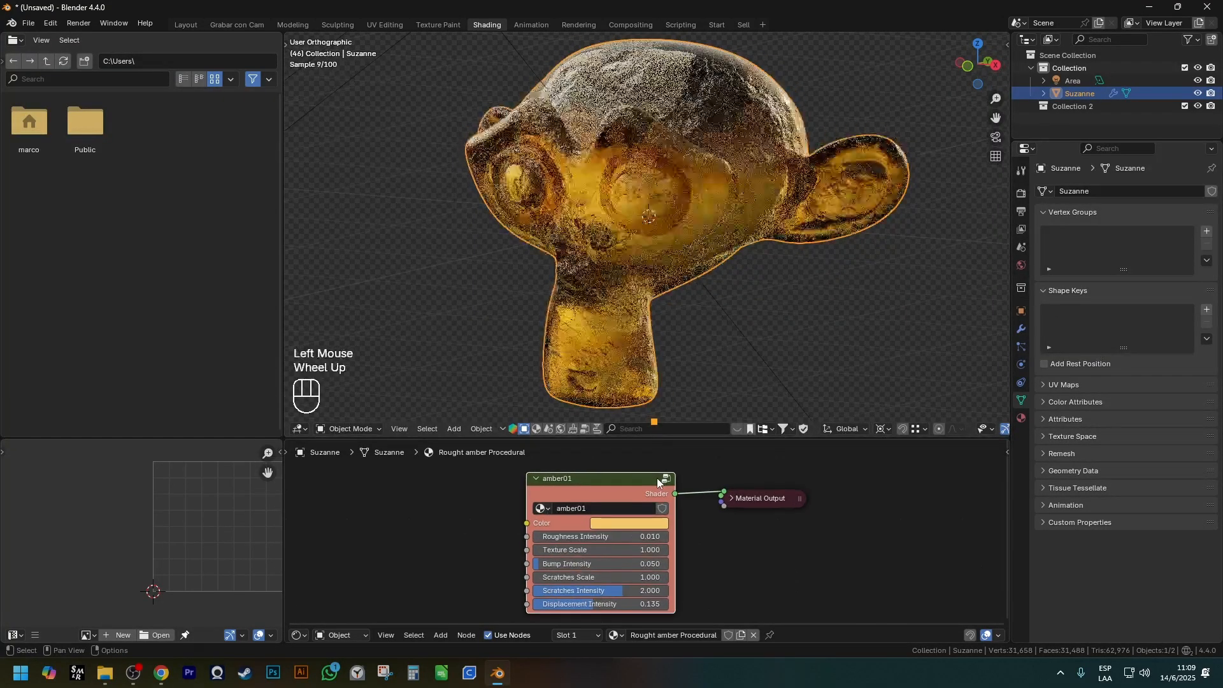
Enter the amber01 node group, examine its whole network in a maximized node editor and restore the normal layout.
{"action": "left_click", "coordinate": [658, 482]}
{"action": "scroll", "coordinate": [633, 501], "scroll_direction": "down", "scroll_amount": 2}
{"action": "key", "text": "ctrl+space"}
{"action": "scroll", "coordinate": [805, 446], "scroll_direction": "down", "scroll_amount": 2}
{"action": "scroll", "coordinate": [805, 441], "scroll_direction": "down", "scroll_amount": 5}
{"action": "middle_click_drag", "start_coordinate": [805, 442], "coordinate": [790, 387]}
{"action": "scroll", "coordinate": [859, 418], "scroll_direction": "down", "scroll_amount": 2}
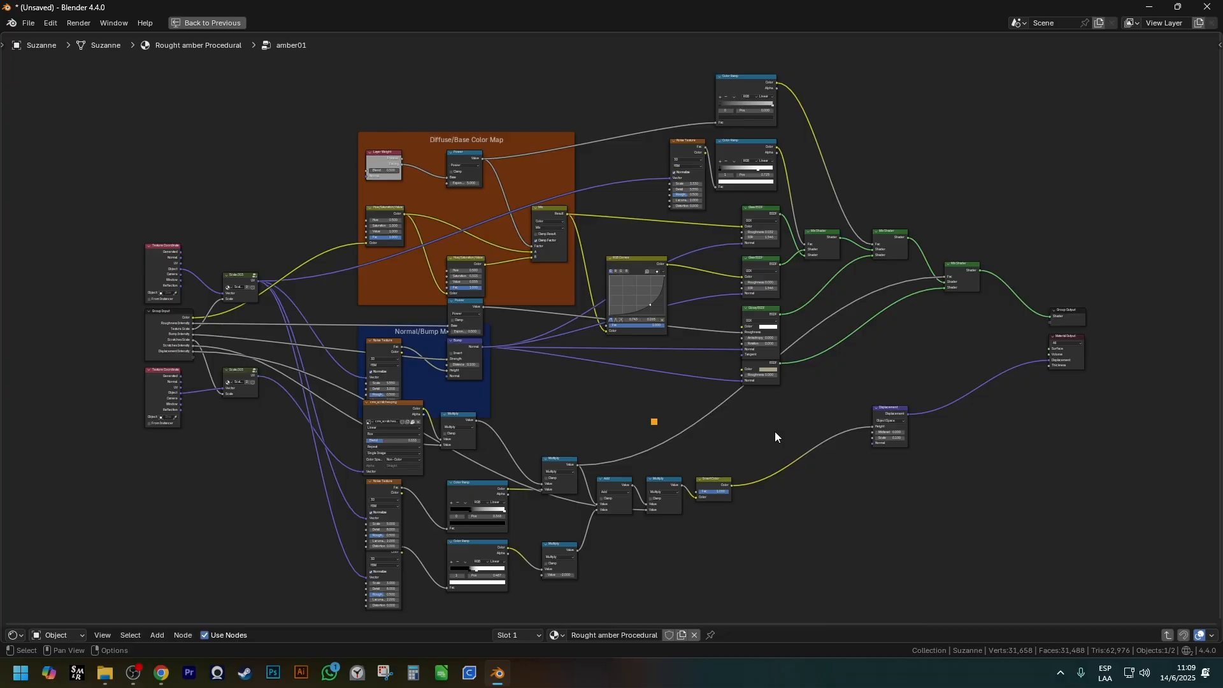
{"action": "key", "text": "ctrl+space"}
Examine the amber material on the monkey from several angles alongside its node network.
{"action": "mouse_move", "coordinate": [784, 300]}
{"action": "middle_mouse_down"}
{"action": "mouse_move", "coordinate": [797, 273]}
{"action": "mouse_move", "coordinate": [793, 283]}
{"action": "middle_mouse_up"}
{"action": "scroll", "coordinate": [628, 626], "scroll_direction": "down", "scroll_amount": 1}
{"action": "middle_click_drag", "start_coordinate": [669, 585], "coordinate": [640, 583], "text": "shift"}
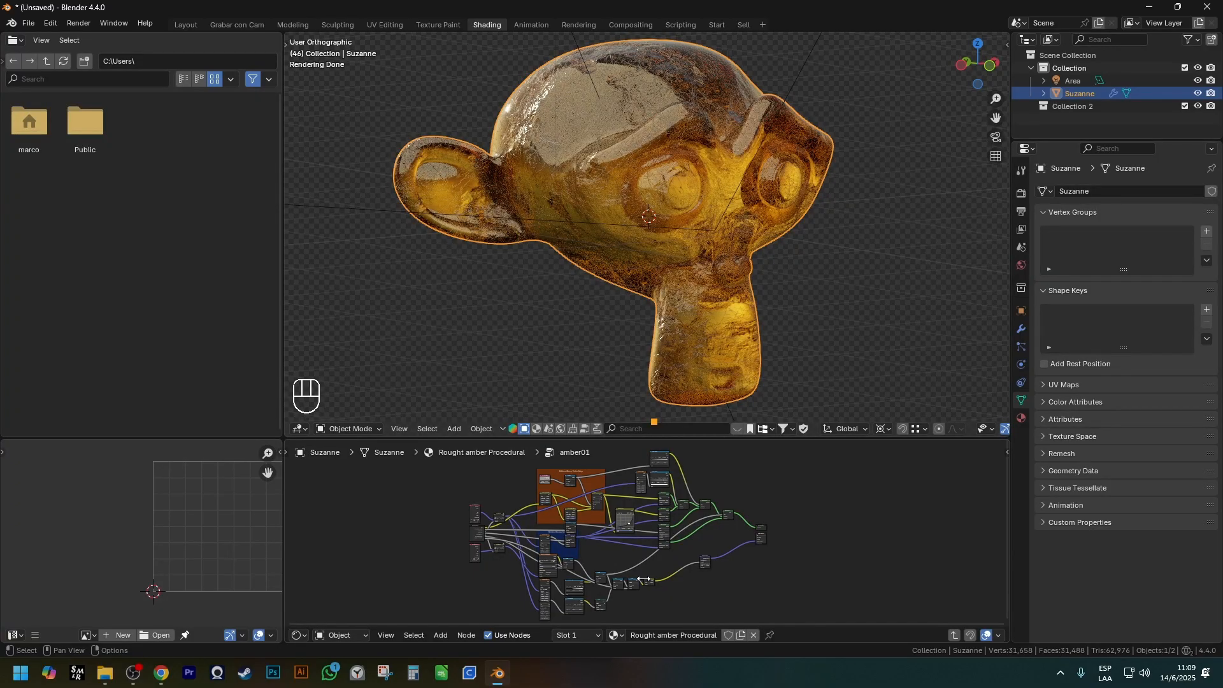
{"action": "middle_click_drag", "start_coordinate": [655, 554], "coordinate": [665, 558], "text": "shift"}
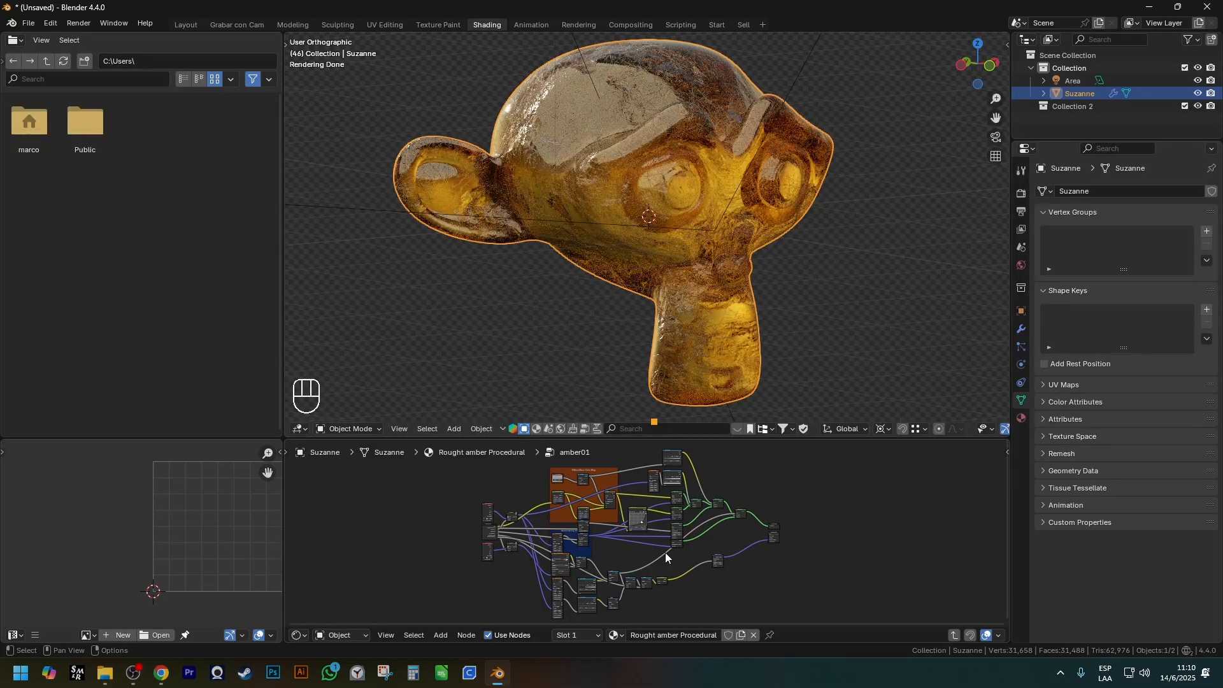
{"action": "left_click", "coordinate": [599, 136]}
{"action": "scroll", "coordinate": [629, 182], "scroll_direction": "down", "scroll_amount": 2}
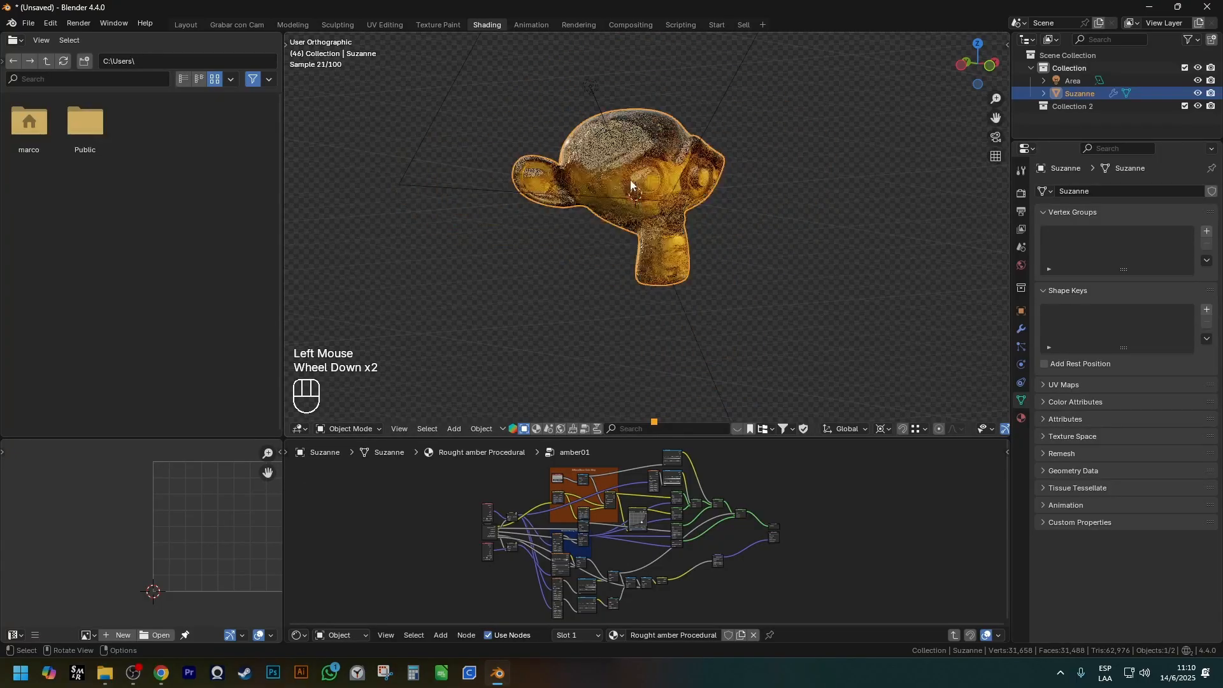
{"action": "scroll", "coordinate": [629, 177], "scroll_direction": "up", "scroll_amount": 2}
{"action": "scroll", "coordinate": [629, 178], "scroll_direction": "up", "scroll_amount": 1}
{"action": "middle_click_drag", "start_coordinate": [630, 177], "coordinate": [618, 183], "text": "shift"}
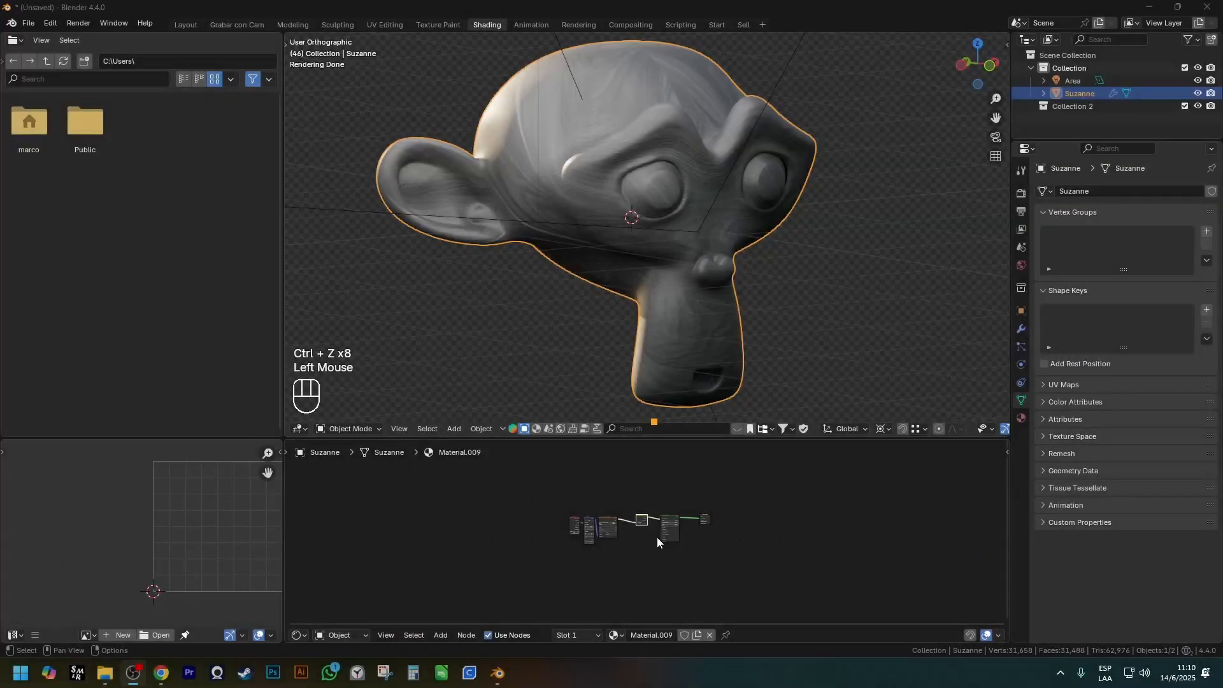
{"action": "scroll", "coordinate": [657, 537], "scroll_direction": "up", "scroll_amount": 5}
{"action": "scroll", "coordinate": [641, 519], "scroll_direction": "up", "scroll_amount": 4}
Delete the Light Falloff node while keeping its link, and insert a Mix Color node between the wood image and Base Color.
{"action": "left_click", "coordinate": [617, 473]}
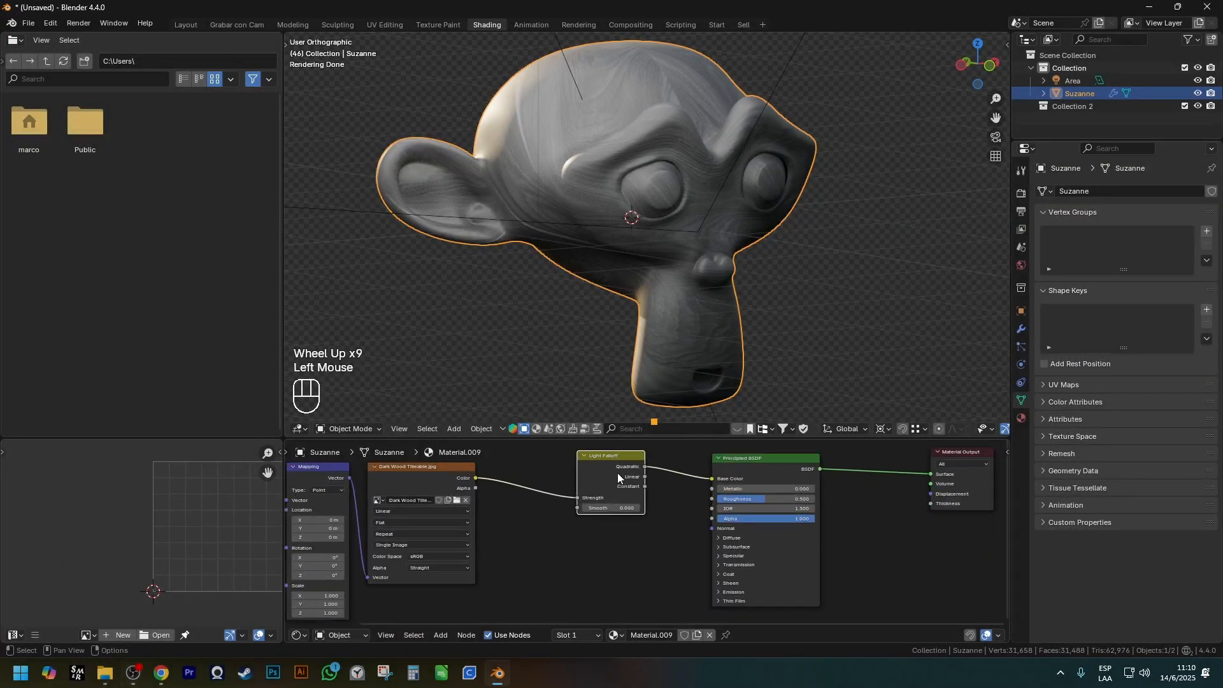
{"action": "key", "text": "ctrl+x"}
{"action": "key", "text": "shift+a"}
{"action": "mouse_move", "coordinate": [590, 473]}
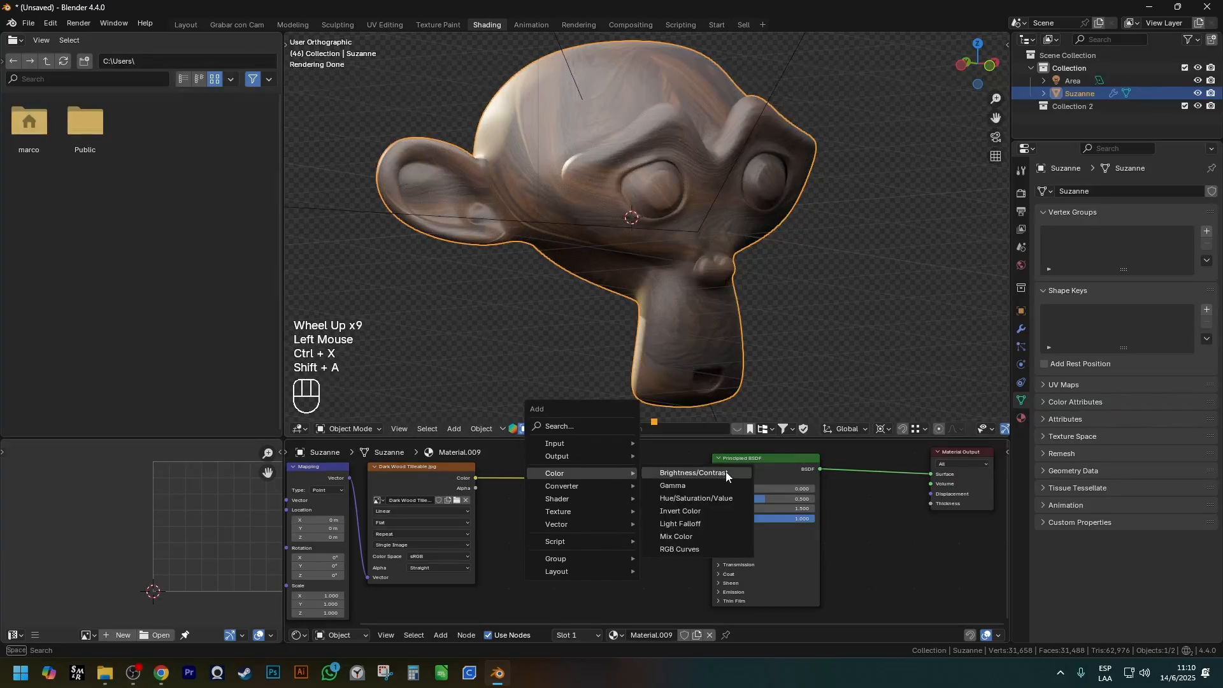
{"action": "left_click", "coordinate": [701, 539]}
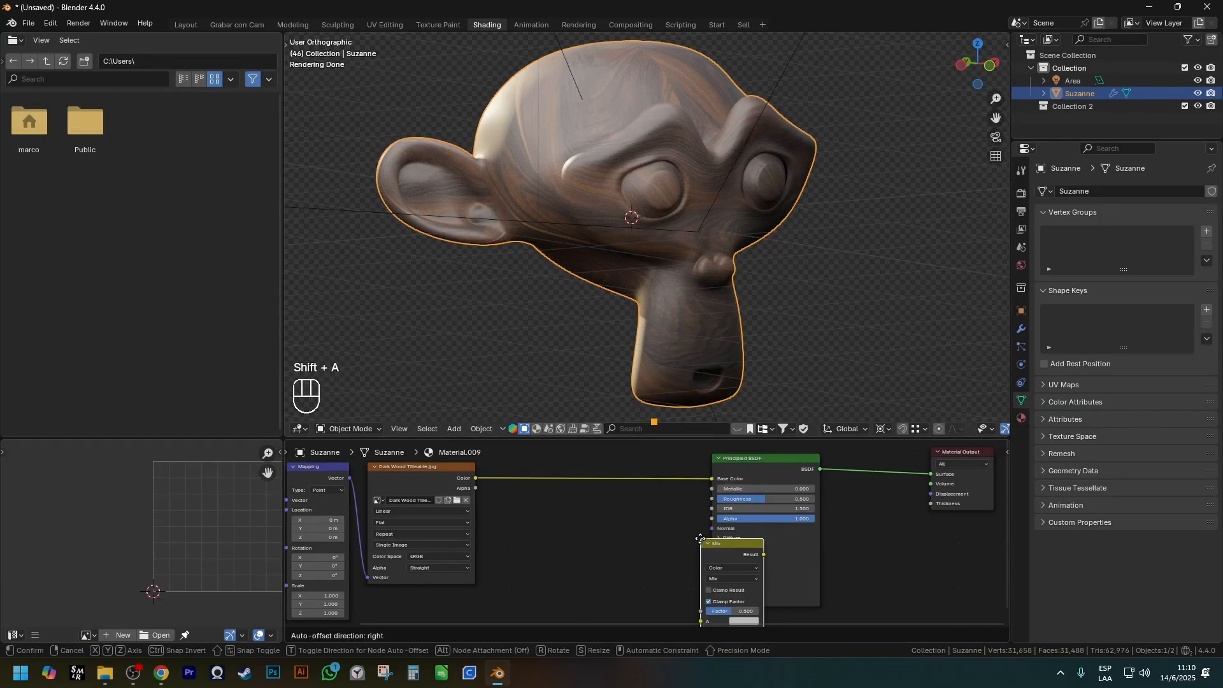
{"action": "left_click", "coordinate": [593, 542]}
{"action": "scroll", "coordinate": [593, 542], "scroll_direction": "down", "scroll_amount": 2}
{"action": "middle_click_drag", "start_coordinate": [593, 541], "coordinate": [655, 542], "text": "shift"}
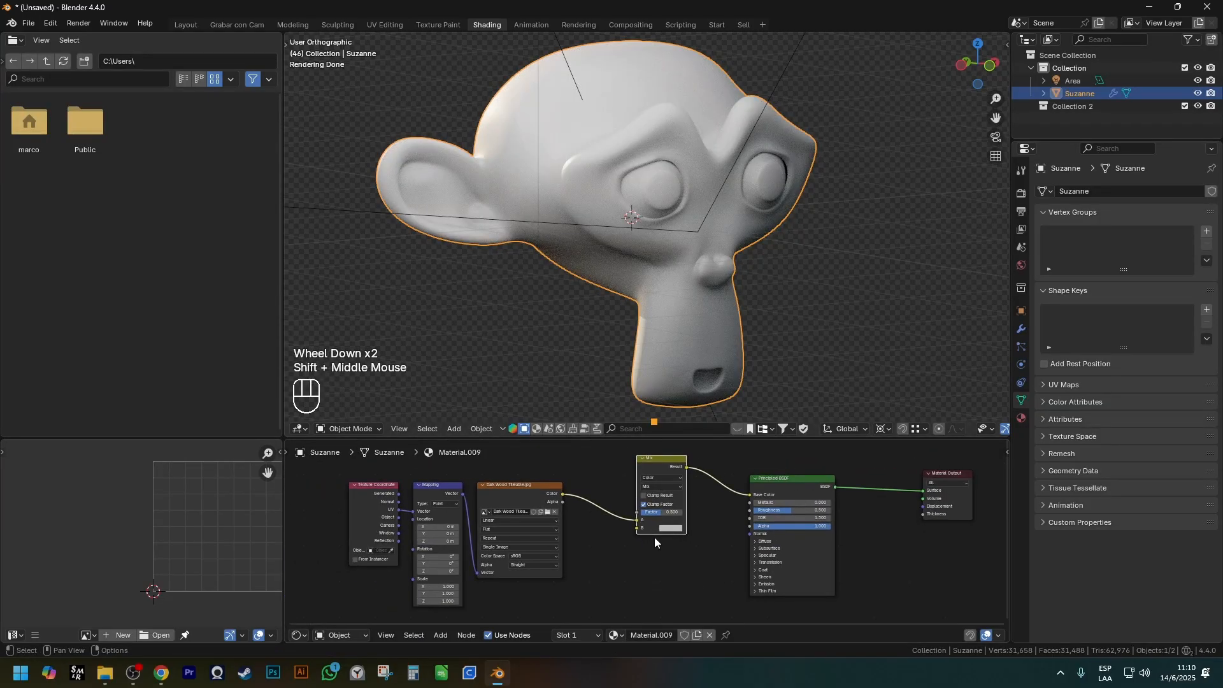
Move the Texture Coordinate, Mapping and wood image nodes farther away from the Mix node.
{"action": "scroll", "coordinate": [559, 502], "scroll_direction": "down", "scroll_amount": 1}
{"action": "left_click_drag", "start_coordinate": [390, 485], "coordinate": [499, 508]}
{"action": "key", "text": "g"}
{"action": "right_click", "coordinate": [637, 576]}
{"action": "left_click_drag", "start_coordinate": [550, 563], "coordinate": [443, 517]}
{"action": "key", "text": "g"}
{"action": "left_click", "coordinate": [462, 502]}
{"action": "scroll", "coordinate": [503, 486], "scroll_direction": "up", "scroll_amount": 2}
Preview the wood image node's color directly on the monkey, and switch the preview to the Mix node's result.
{"action": "left_click", "coordinate": [505, 482], "text": "ctrl+shift"}
{"action": "scroll", "coordinate": [649, 318], "scroll_direction": "up", "scroll_amount": 2}
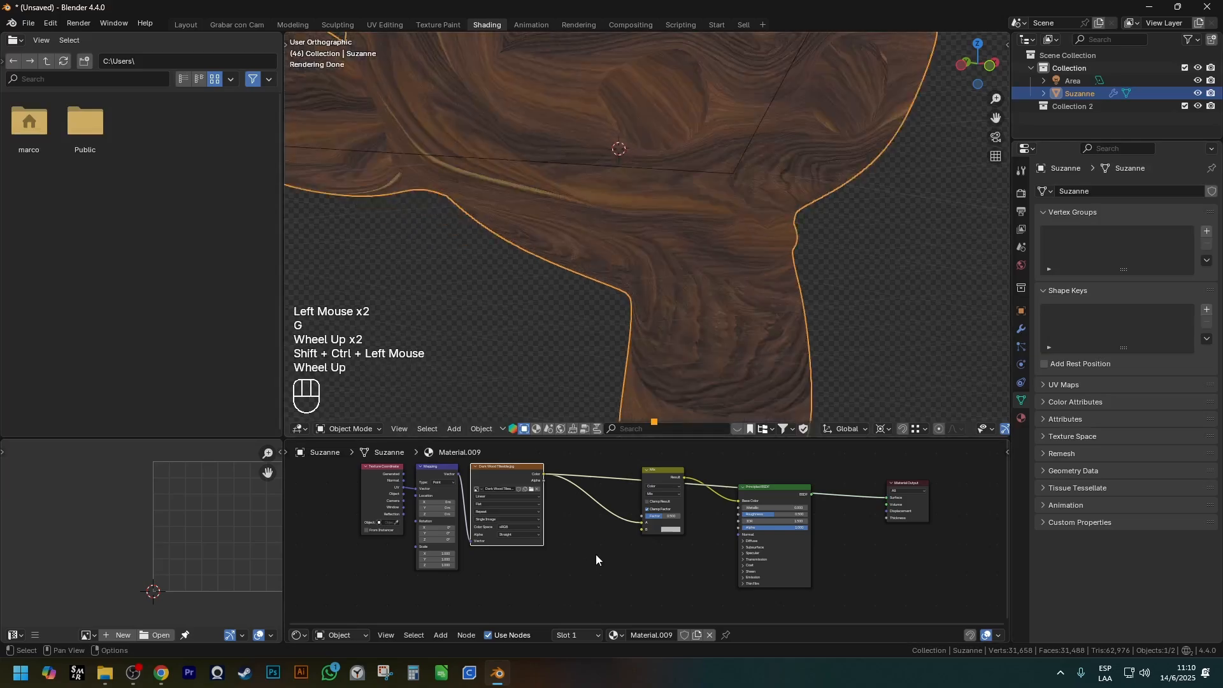
{"action": "middle_click_drag", "start_coordinate": [639, 526], "coordinate": [590, 555], "text": "shift"}
{"action": "scroll", "coordinate": [610, 560], "scroll_direction": "up", "scroll_amount": 2}
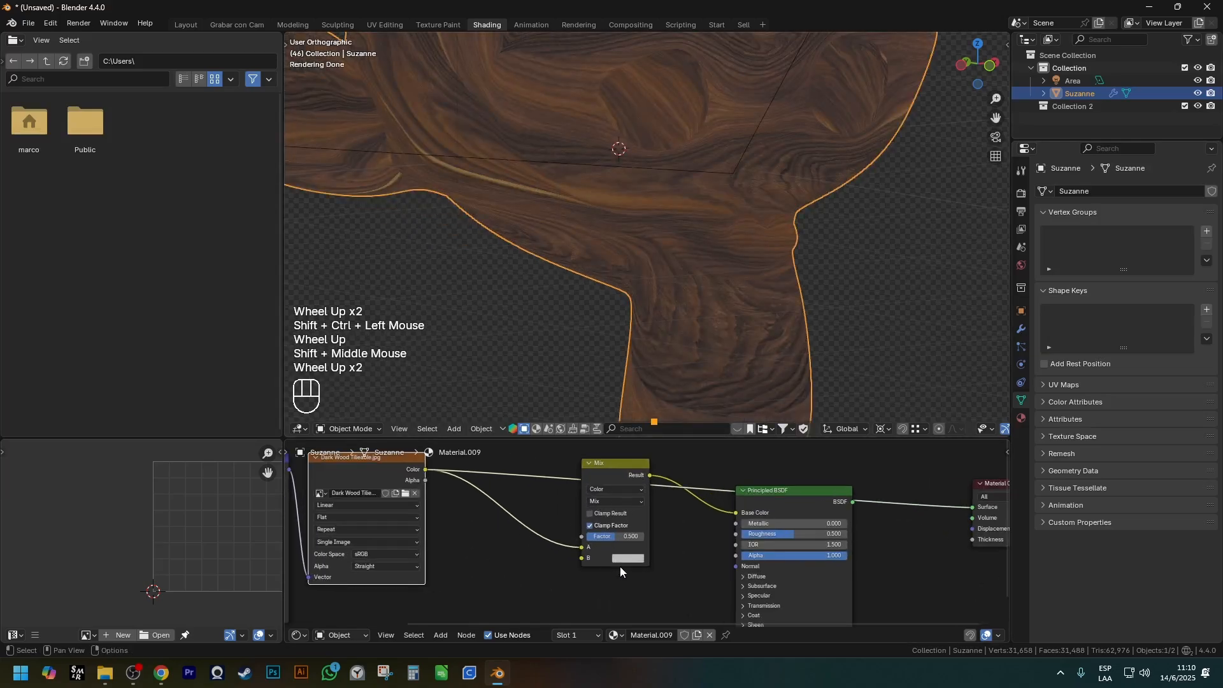
{"action": "left_click", "coordinate": [624, 483], "text": "ctrl+shift"}
{"action": "scroll", "coordinate": [624, 289], "scroll_direction": "down", "scroll_amount": 1}
{"action": "middle_click_drag", "start_coordinate": [624, 289], "coordinate": [621, 248]}
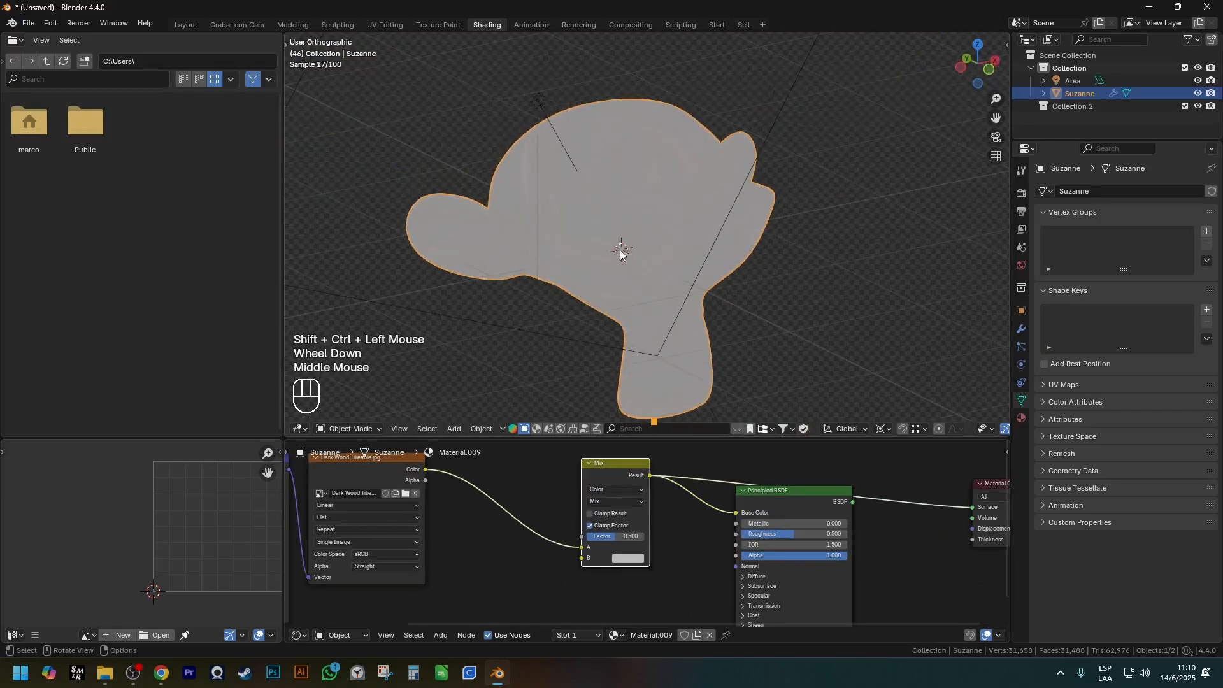
{"action": "scroll", "coordinate": [622, 248], "scroll_direction": "up", "scroll_amount": 2}
Bring the Mix node's Factor into close view and make the node narrower.
{"action": "scroll", "coordinate": [607, 499], "scroll_direction": "up", "scroll_amount": 1}
{"action": "middle_click_drag", "start_coordinate": [608, 499], "coordinate": [601, 577], "text": "shift"}
{"action": "scroll", "coordinate": [602, 578], "scroll_direction": "up", "scroll_amount": 2}
{"action": "scroll", "coordinate": [551, 553], "scroll_direction": "up", "scroll_amount": 1}
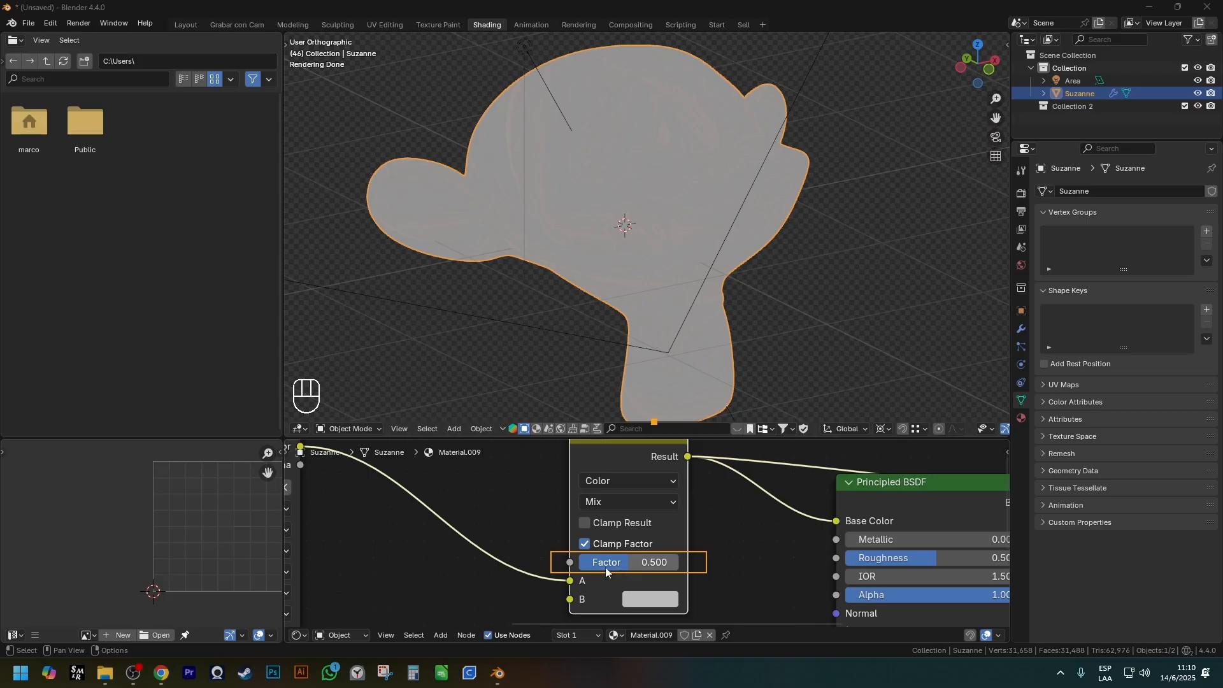
{"action": "left_click_drag", "start_coordinate": [688, 491], "coordinate": [642, 500]}
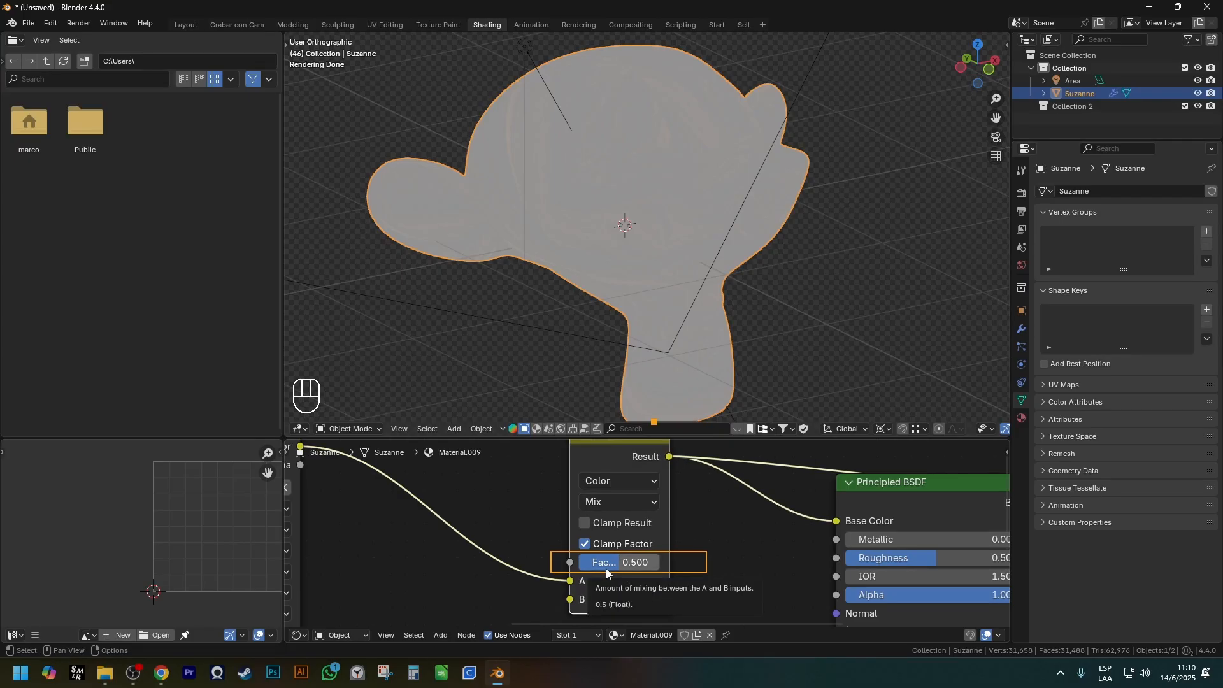
{"action": "key", "text": "Escape"}
Set the Mix node's Factor to 1 to show only the B color.
{"action": "scroll", "coordinate": [736, 560], "scroll_direction": "down", "scroll_amount": 1}
{"action": "middle_click_drag", "start_coordinate": [735, 559], "coordinate": [602, 558], "text": "shift"}
{"action": "scroll", "coordinate": [593, 555], "scroll_direction": "up", "scroll_amount": 2}
{"action": "mouse_move", "coordinate": [566, 530]}
{"action": "left_mouse_down"}
{"action": "mouse_move", "coordinate": [645, 565]}
{"action": "mouse_move", "coordinate": [703, 555]}
{"action": "left_mouse_up"}
{"action": "left_click_drag", "start_coordinate": [558, 557], "coordinate": [728, 586]}
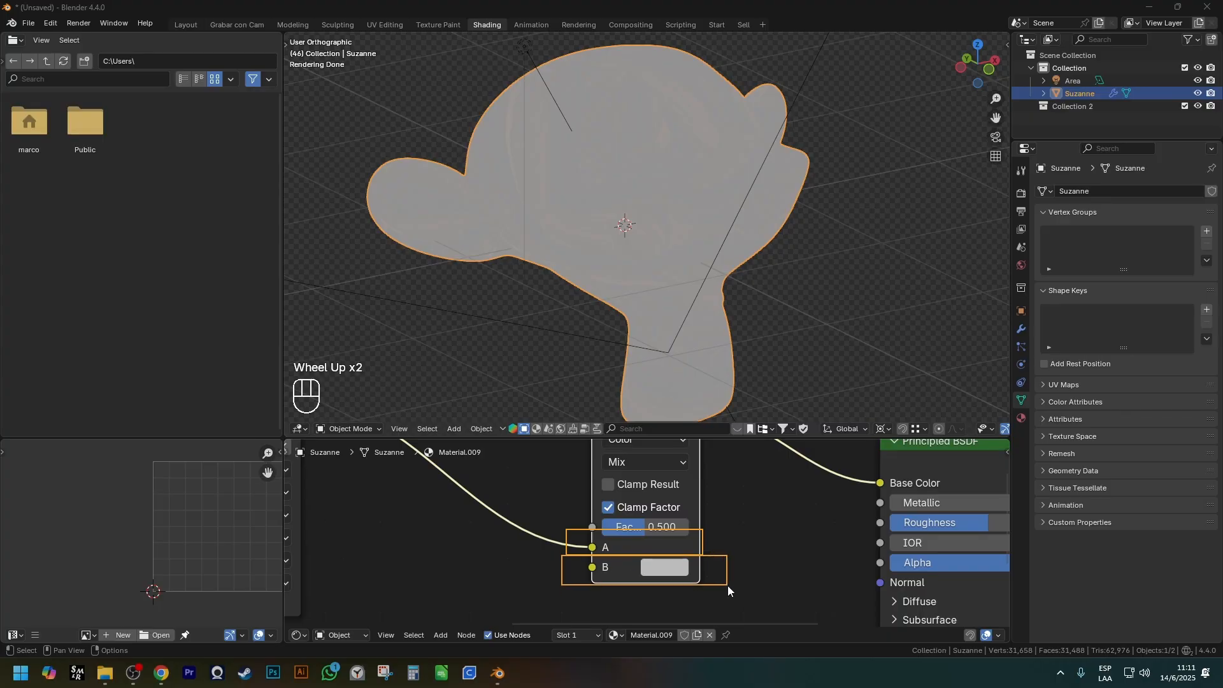
{"action": "mouse_move", "coordinate": [663, 541]}
{"action": "left_mouse_down"}
{"action": "mouse_move", "coordinate": [619, 540]}
{"action": "mouse_move", "coordinate": [621, 553]}
{"action": "mouse_move", "coordinate": [733, 527]}
{"action": "left_mouse_up"}
{"action": "left_click_drag", "start_coordinate": [579, 558], "coordinate": [708, 582]}
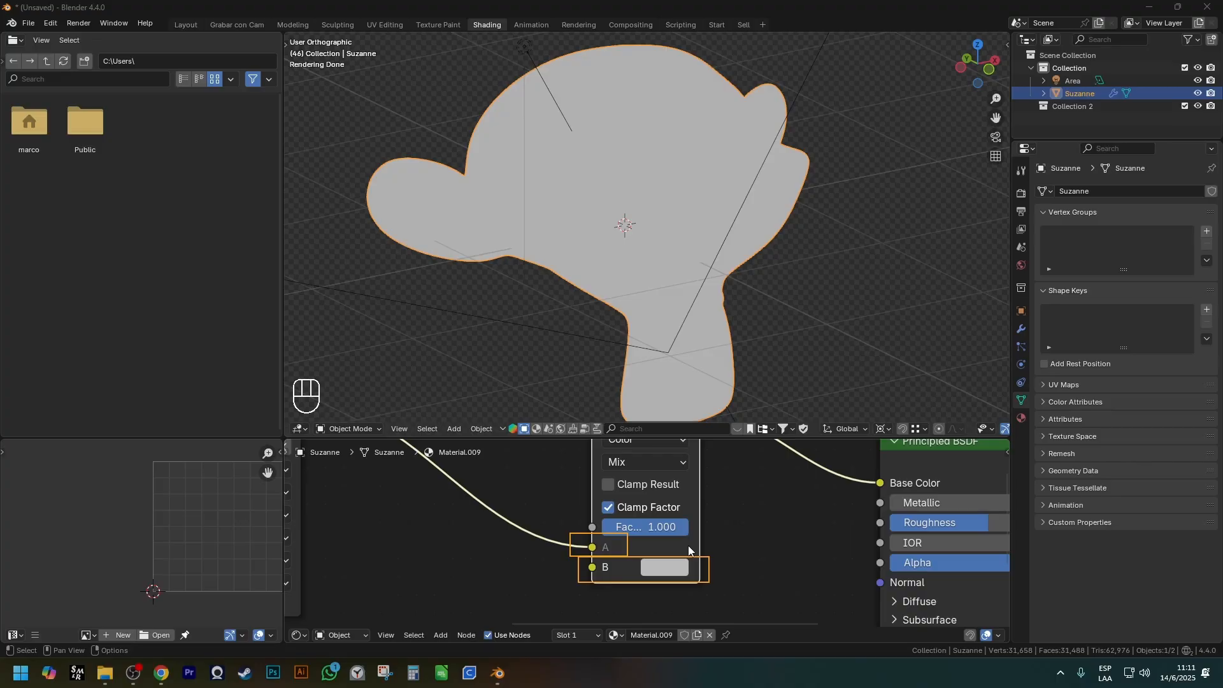
Duplicate the Texture Coordinate, Mapping and wood image nodes and place the copies below the originals.
{"action": "scroll", "coordinate": [688, 546], "scroll_direction": "down", "scroll_amount": 2}
{"action": "middle_click_drag", "start_coordinate": [603, 573], "coordinate": [647, 543], "text": "shift"}
{"action": "scroll", "coordinate": [720, 576], "scroll_direction": "down", "scroll_amount": 3}
{"action": "left_click_drag", "start_coordinate": [673, 484], "coordinate": [497, 546]}
{"action": "key", "text": "g"}
{"action": "key", "text": "shift+d"}
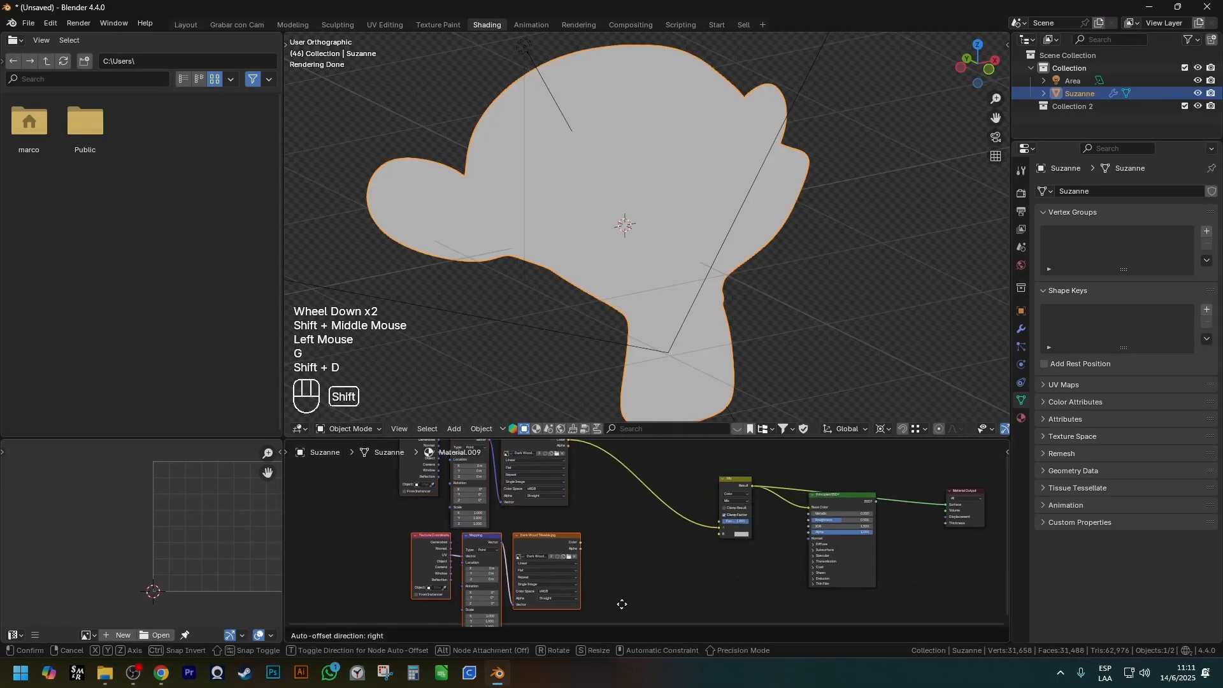
Load seedbump.jpg from the Texturas\Rocks folder into the duplicated image node.
{"action": "scroll", "coordinate": [536, 481], "scroll_direction": "up", "scroll_amount": 4}
{"action": "middle_click_drag", "start_coordinate": [537, 481], "coordinate": [487, 399], "text": "shift"}
{"action": "scroll", "coordinate": [536, 576], "scroll_direction": "up", "scroll_amount": 1}
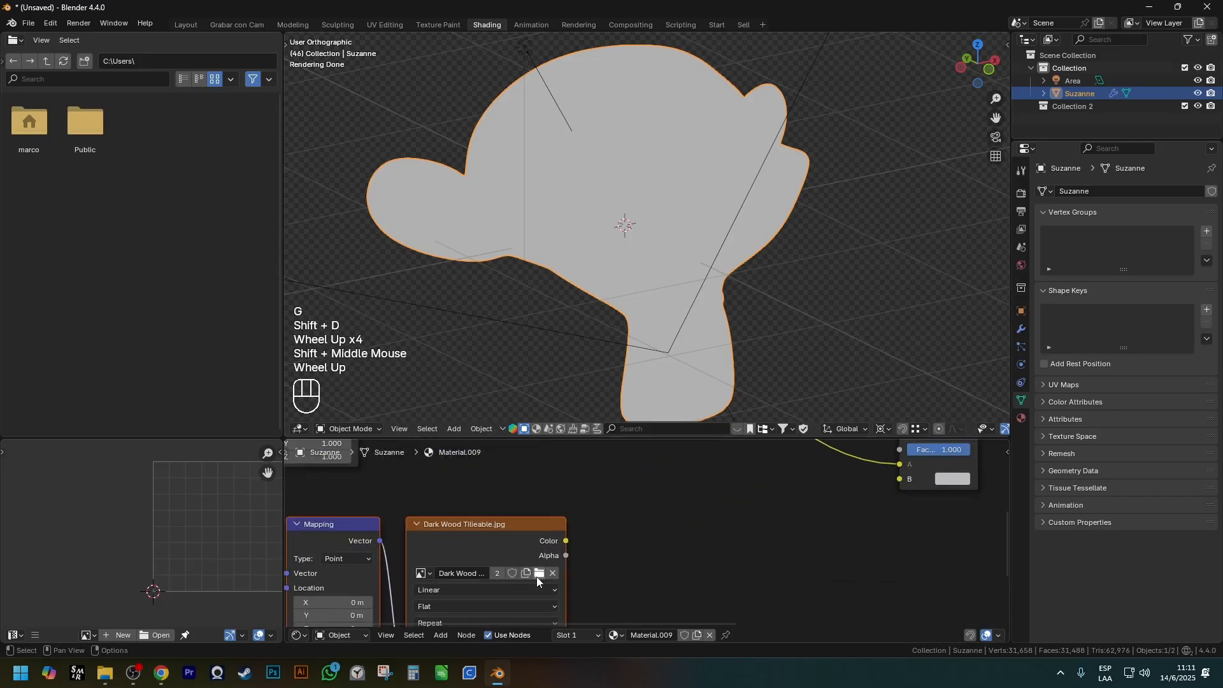
{"action": "left_click", "coordinate": [538, 574]}
{"action": "left_click", "coordinate": [327, 182]}
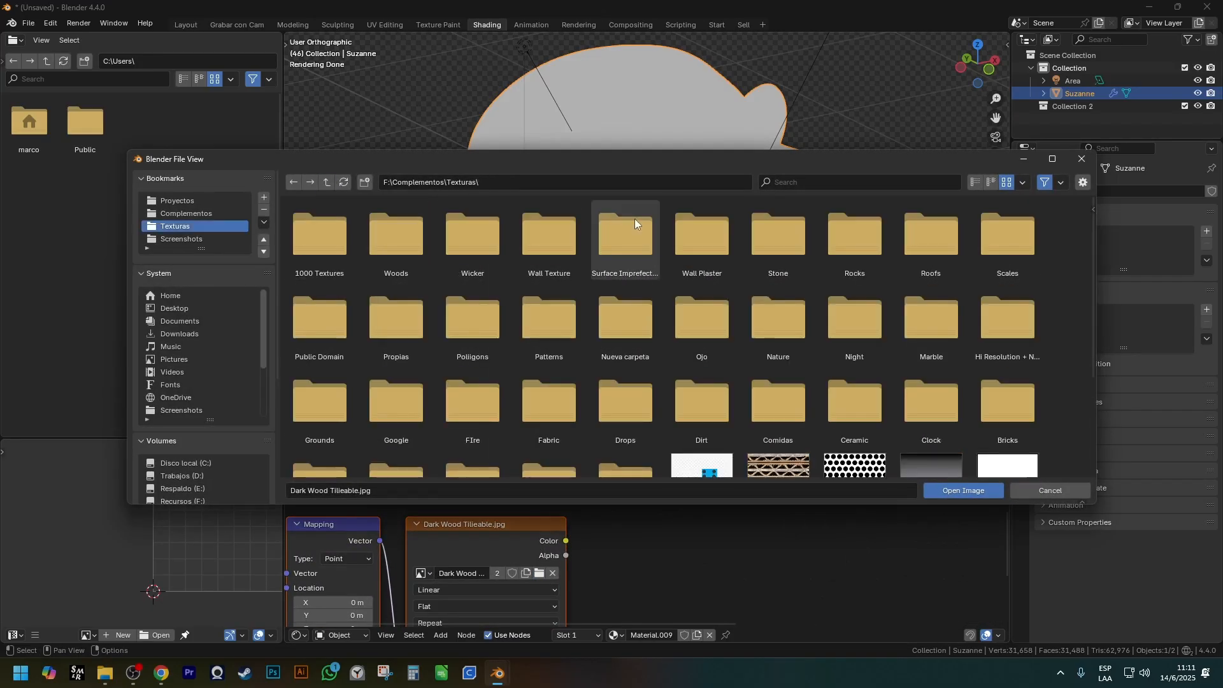
{"action": "double_click", "coordinate": [870, 256]}
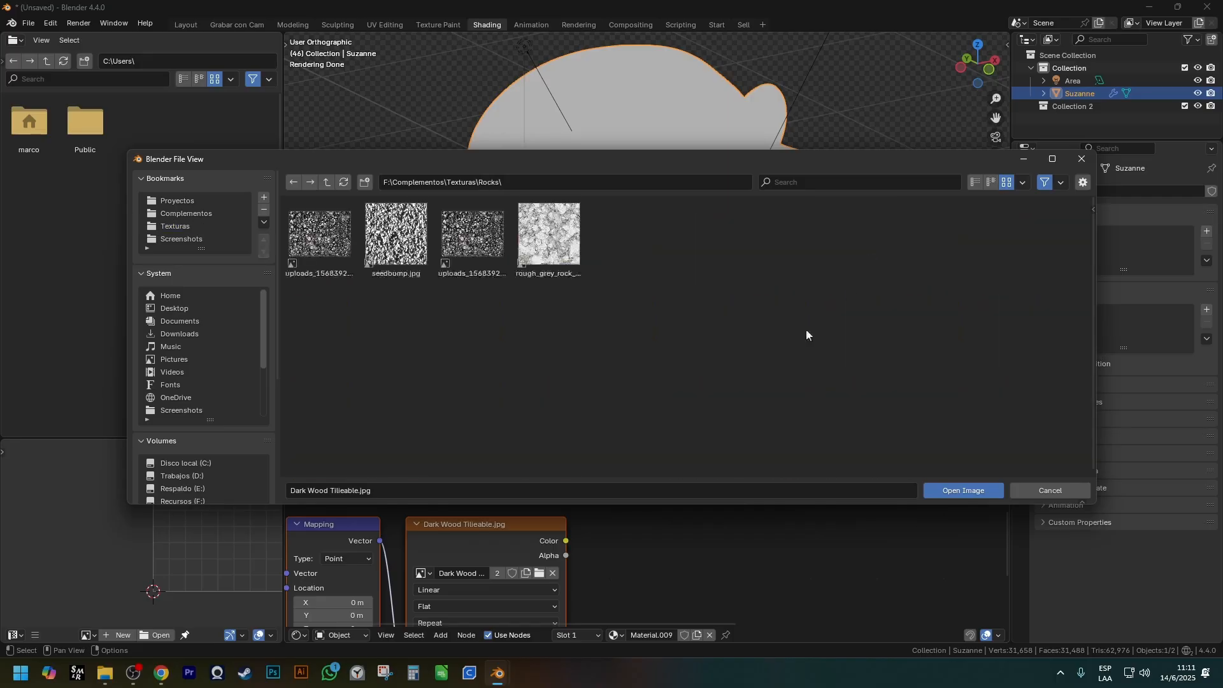
{"action": "double_click", "coordinate": [398, 241]}
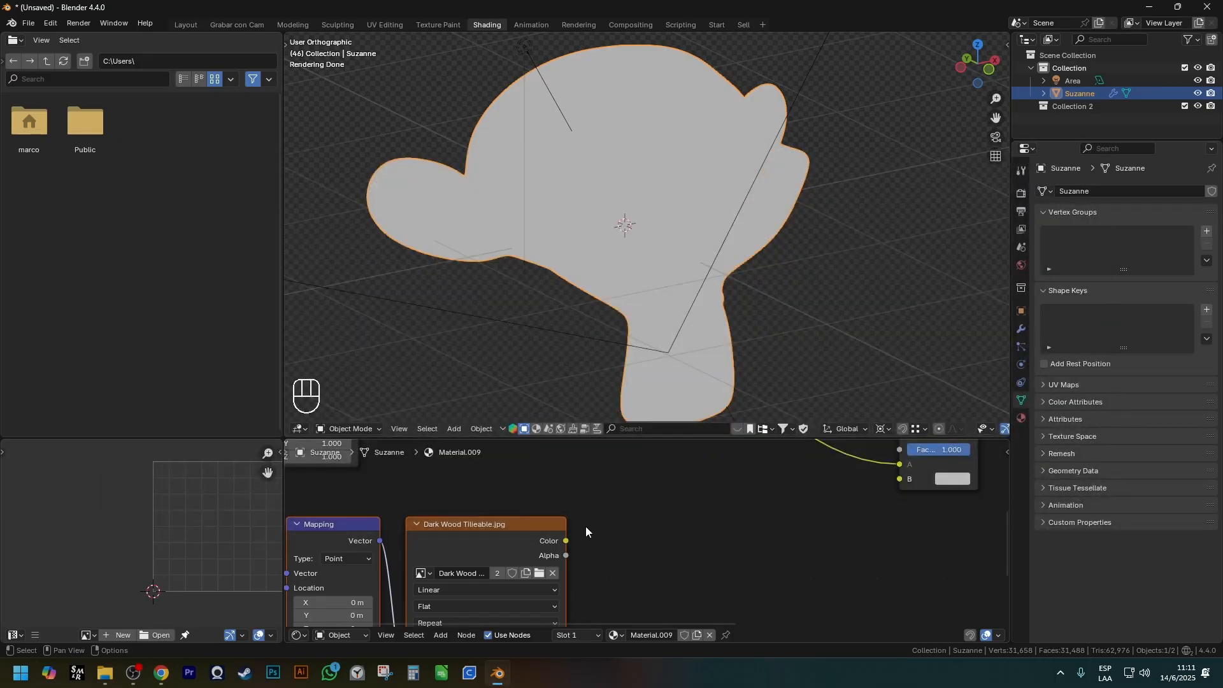
Connect the seedbump image's Color to the Mix node's B input and set the Factor to 0.392.
{"action": "scroll", "coordinate": [588, 532], "scroll_direction": "down", "scroll_amount": 1}
{"action": "middle_click_drag", "start_coordinate": [587, 531], "coordinate": [592, 533], "text": "shift"}
{"action": "scroll", "coordinate": [593, 533], "scroll_direction": "down", "scroll_amount": 3}
{"action": "left_click_drag", "start_coordinate": [534, 543], "coordinate": [663, 504]}
{"action": "scroll", "coordinate": [711, 494], "scroll_direction": "up", "scroll_amount": 2}
{"action": "left_click", "coordinate": [708, 460], "text": "ctrl+shift"}
{"action": "scroll", "coordinate": [697, 498], "scroll_direction": "up", "scroll_amount": 2}
{"action": "scroll", "coordinate": [525, 172], "scroll_direction": "up", "scroll_amount": 3}
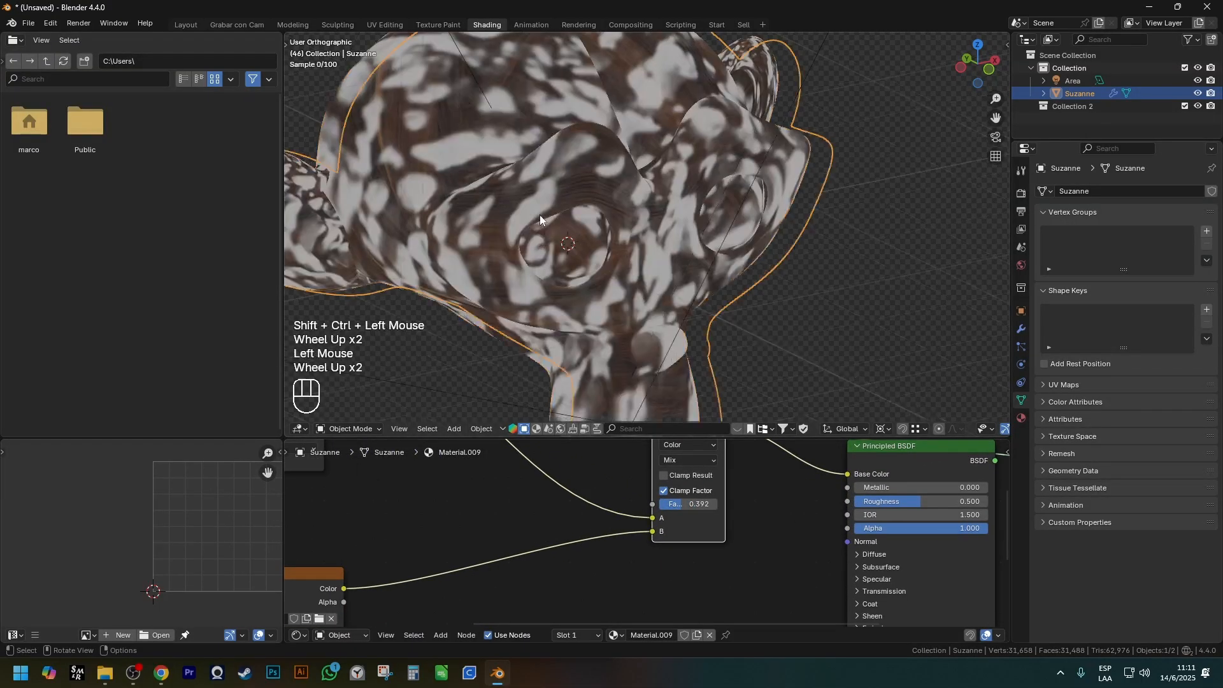
Change the Mix node's blending mode to Multiply.
{"action": "scroll", "coordinate": [713, 560], "scroll_direction": "down", "scroll_amount": 2}
{"action": "middle_click_drag", "start_coordinate": [720, 556], "coordinate": [747, 541], "text": "shift"}
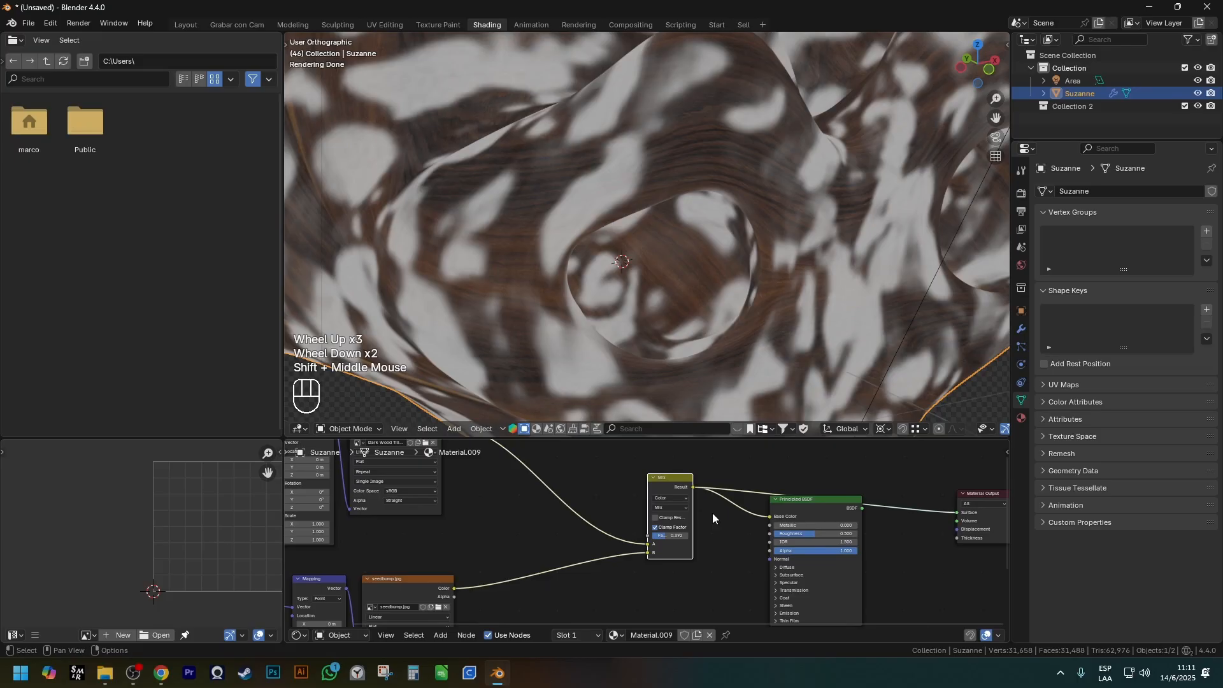
{"action": "scroll", "coordinate": [695, 507], "scroll_direction": "up", "scroll_amount": 2}
{"action": "scroll", "coordinate": [695, 508], "scroll_direction": "up", "scroll_amount": 2}
{"action": "left_click", "coordinate": [670, 508]}
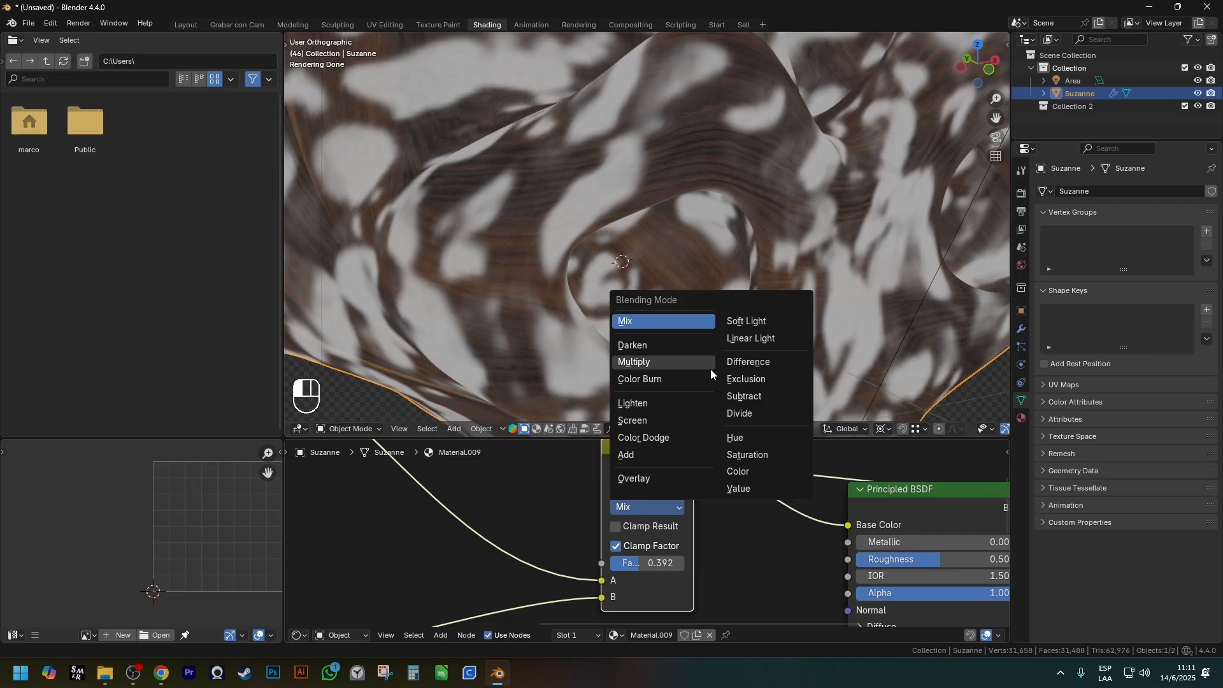
{"action": "left_click", "coordinate": [642, 368]}
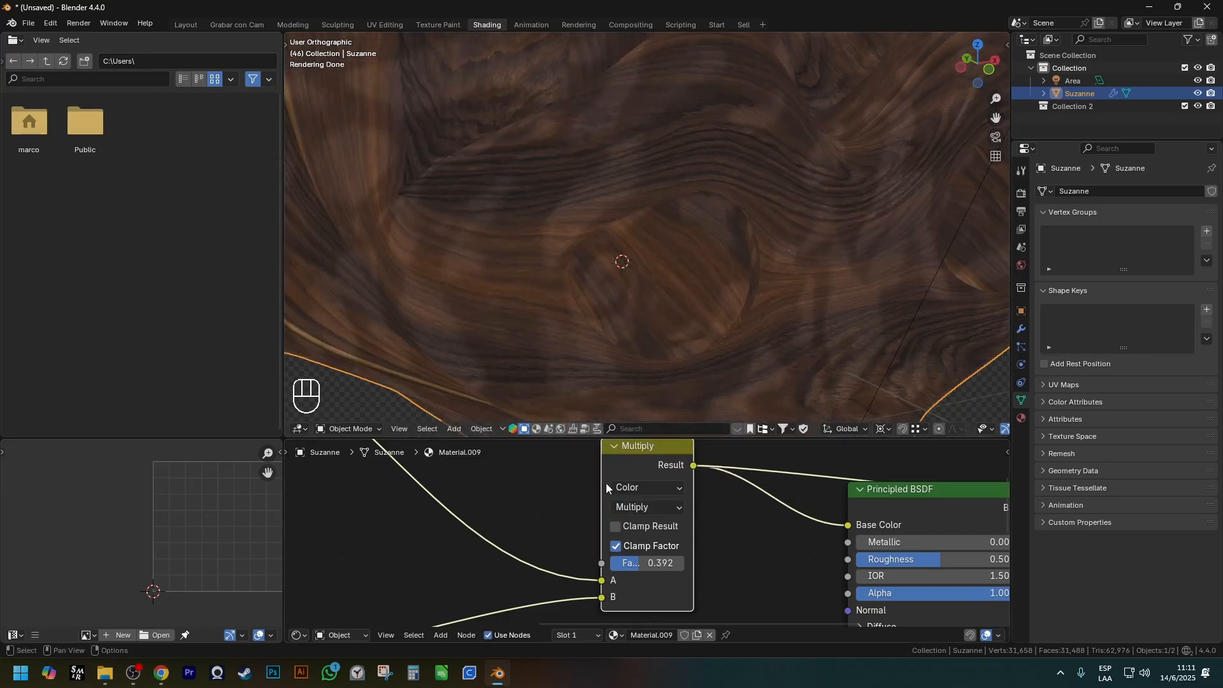
Set the Multiply node's Factor to 1 and inspect the blended textures on the monkey.
{"action": "scroll", "coordinate": [592, 510], "scroll_direction": "down", "scroll_amount": 3}
{"action": "middle_click_drag", "start_coordinate": [560, 574], "coordinate": [587, 542], "text": "shift"}
{"action": "scroll", "coordinate": [636, 502], "scroll_direction": "up", "scroll_amount": 4}
{"action": "left_click_drag", "start_coordinate": [636, 503], "coordinate": [685, 503]}
{"action": "scroll", "coordinate": [606, 330], "scroll_direction": "down", "scroll_amount": 1}
{"action": "middle_click_drag", "start_coordinate": [606, 330], "coordinate": [666, 321]}
{"action": "scroll", "coordinate": [682, 306], "scroll_direction": "up", "scroll_amount": 2}
{"action": "scroll", "coordinate": [706, 304], "scroll_direction": "down", "scroll_amount": 1}
{"action": "scroll", "coordinate": [707, 311], "scroll_direction": "down", "scroll_amount": 1}
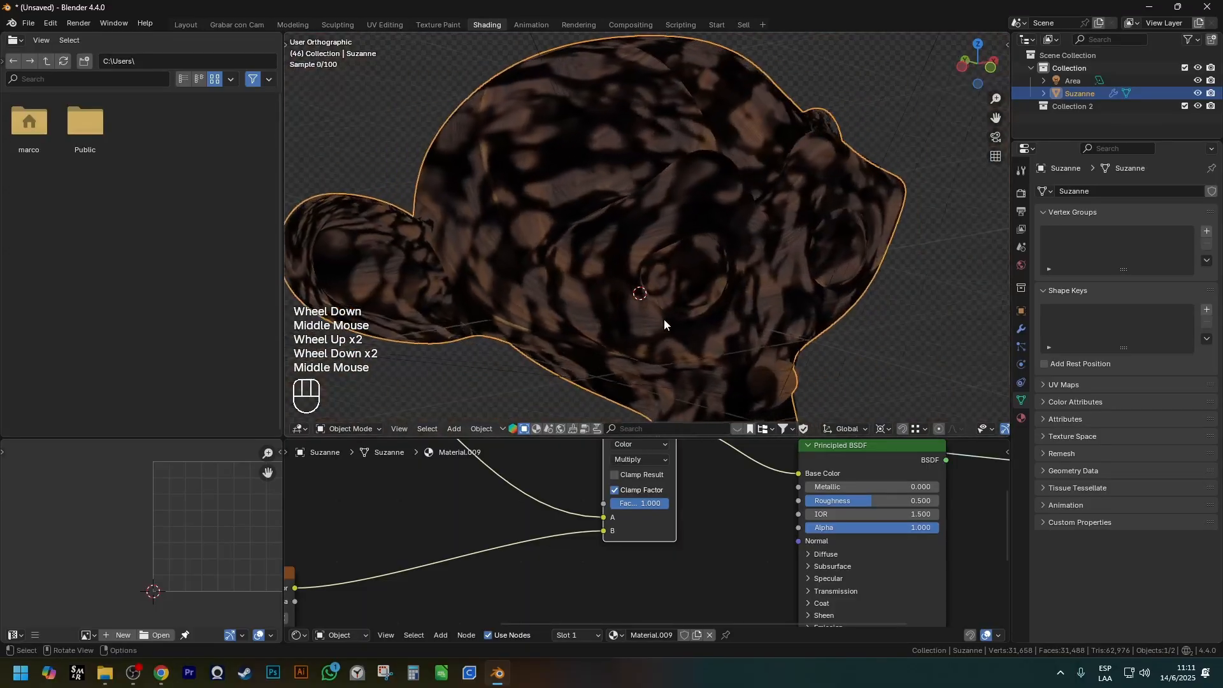
Change the Mix node's blending mode to Difference and inspect the effect on the monkey.
{"action": "key", "text": "Escape"}
{"action": "left_click", "coordinate": [659, 458]}
{"action": "left_click", "coordinate": [738, 521]}
{"action": "scroll", "coordinate": [699, 354], "scroll_direction": "down", "scroll_amount": 2}
{"action": "scroll", "coordinate": [697, 350], "scroll_direction": "down", "scroll_amount": 1, "text": "shift"}
{"action": "middle_click_drag", "start_coordinate": [696, 348], "coordinate": [666, 337], "text": "shift"}
{"action": "scroll", "coordinate": [687, 271], "scroll_direction": "up", "scroll_amount": 2}
{"action": "scroll", "coordinate": [687, 265], "scroll_direction": "up", "scroll_amount": 1, "text": "shift"}
{"action": "scroll", "coordinate": [666, 341], "scroll_direction": "down", "scroll_amount": 2}
{"action": "middle_click_drag", "start_coordinate": [497, 575], "coordinate": [633, 534], "text": "shift"}
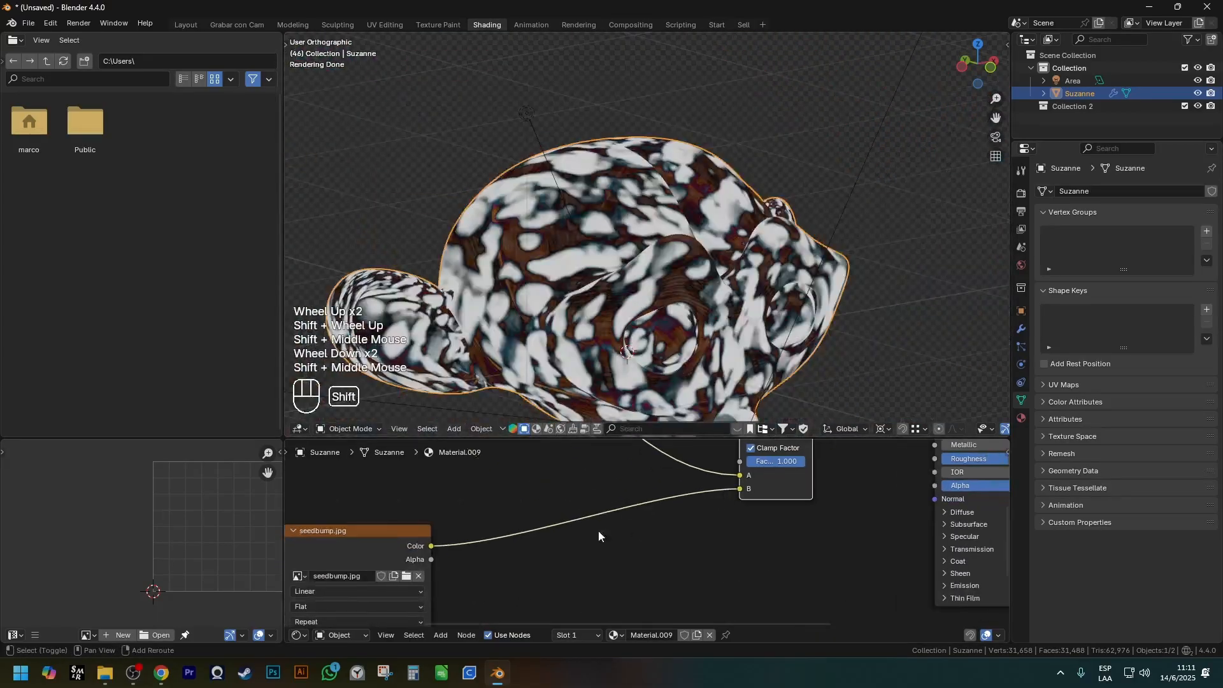
{"action": "middle_click_drag", "start_coordinate": [454, 551], "coordinate": [555, 536], "text": "shift"}
{"action": "scroll", "coordinate": [554, 538], "scroll_direction": "down", "scroll_amount": 2}
{"action": "key", "text": "ctrl+shift+3"}
{"action": "left_click_drag", "start_coordinate": [584, 508], "coordinate": [320, 628]}
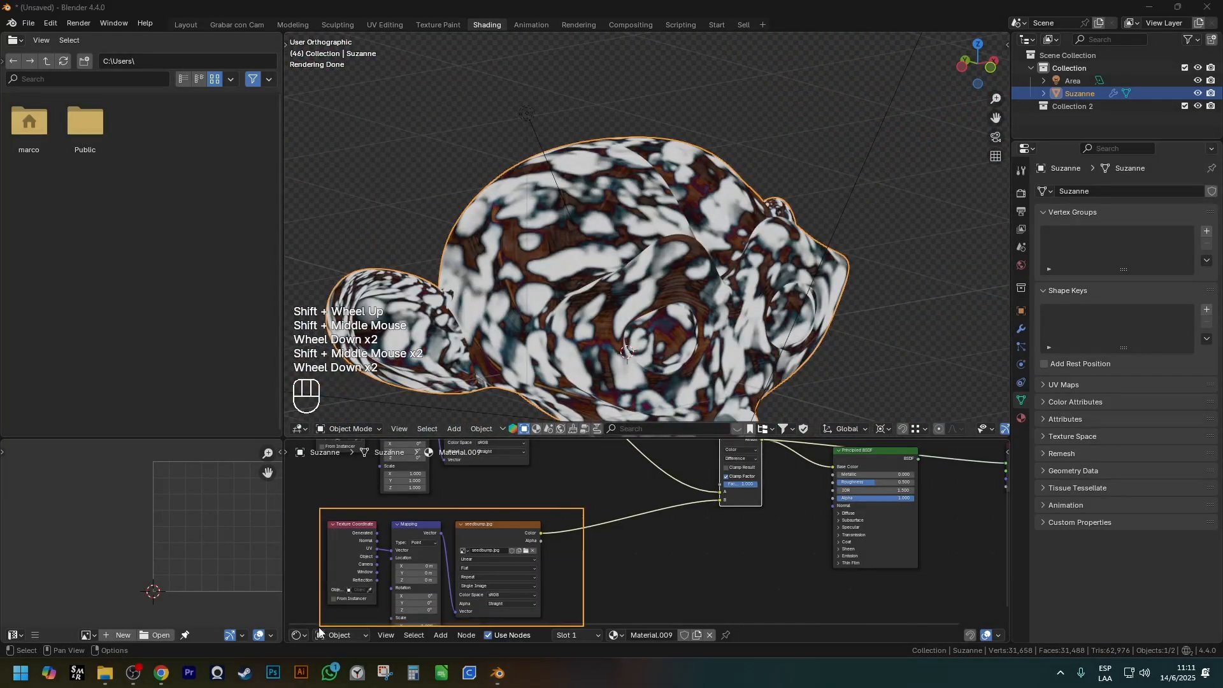
{"action": "scroll", "coordinate": [321, 594], "scroll_direction": "down", "scroll_amount": 2}
{"action": "middle_click_drag", "start_coordinate": [428, 554], "coordinate": [445, 548], "text": "shift"}
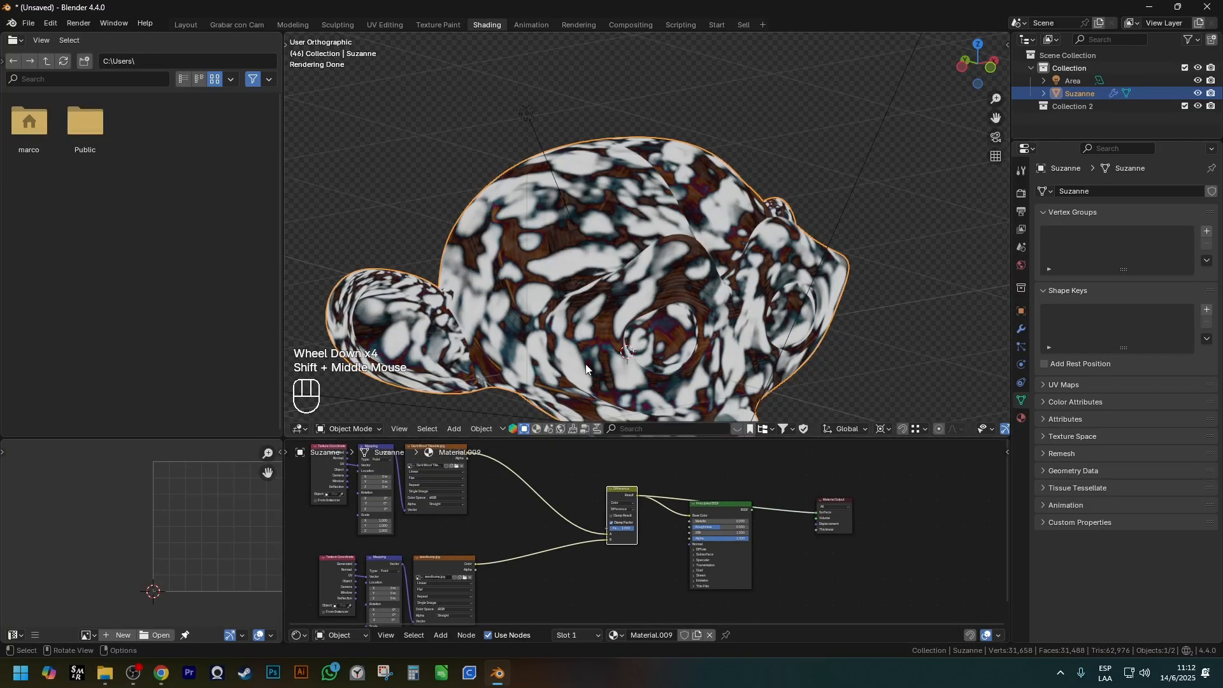
Preview the seedbump image texture alone on the monkey and examine its light and dark areas.
{"action": "scroll", "coordinate": [445, 548], "scroll_direction": "up", "scroll_amount": 2}
{"action": "middle_click_drag", "start_coordinate": [528, 579], "coordinate": [623, 501], "text": "shift"}
{"action": "left_click_drag", "start_coordinate": [636, 469], "coordinate": [526, 543]}
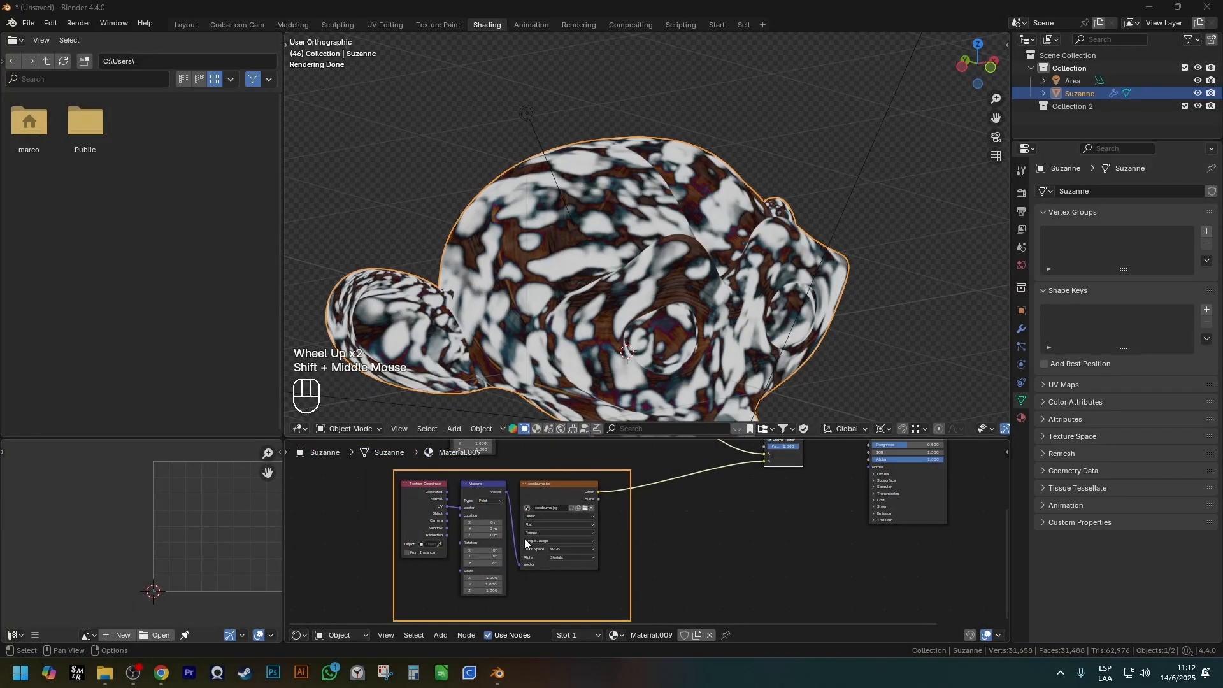
{"action": "left_click", "coordinate": [570, 489], "text": "ctrl+shift"}
{"action": "scroll", "coordinate": [679, 290], "scroll_direction": "up", "scroll_amount": 3}
{"action": "middle_click_drag", "start_coordinate": [594, 316], "coordinate": [675, 260], "text": "ctrl+shift"}
{"action": "scroll", "coordinate": [644, 285], "scroll_direction": "down", "scroll_amount": 3}
{"action": "scroll", "coordinate": [643, 280], "scroll_direction": "up", "scroll_amount": 3}
{"action": "scroll", "coordinate": [642, 285], "scroll_direction": "down", "scroll_amount": 2}
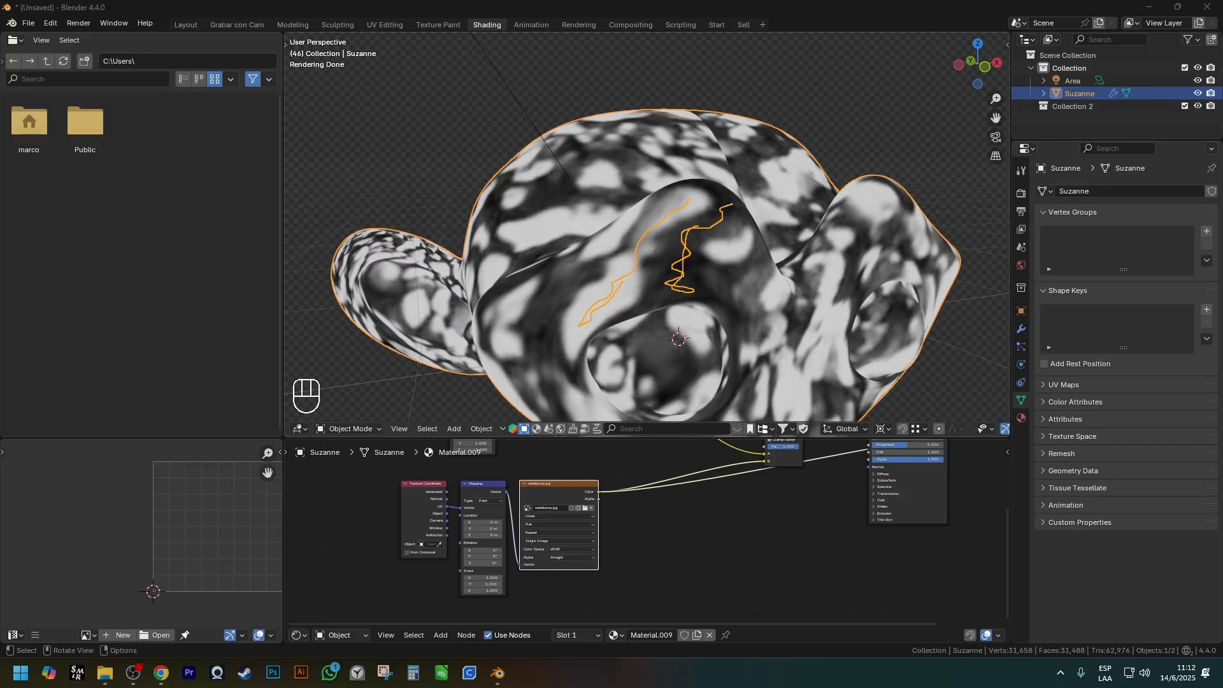
{"action": "key", "text": "ctrl+shift+7"}
Preview the Difference node's result on the monkey and examine the blended textures up close.
{"action": "scroll", "coordinate": [810, 494], "scroll_direction": "down", "scroll_amount": 1}
{"action": "middle_click_drag", "start_coordinate": [810, 496], "coordinate": [730, 519], "text": "shift"}
{"action": "scroll", "coordinate": [690, 461], "scroll_direction": "up", "scroll_amount": 4}
{"action": "middle_click_drag", "start_coordinate": [713, 471], "coordinate": [705, 490], "text": "shift"}
{"action": "left_click", "coordinate": [700, 456], "text": "ctrl+shift"}
{"action": "scroll", "coordinate": [701, 456], "scroll_direction": "down", "scroll_amount": 1}
{"action": "scroll", "coordinate": [702, 446], "scroll_direction": "up", "scroll_amount": 1}
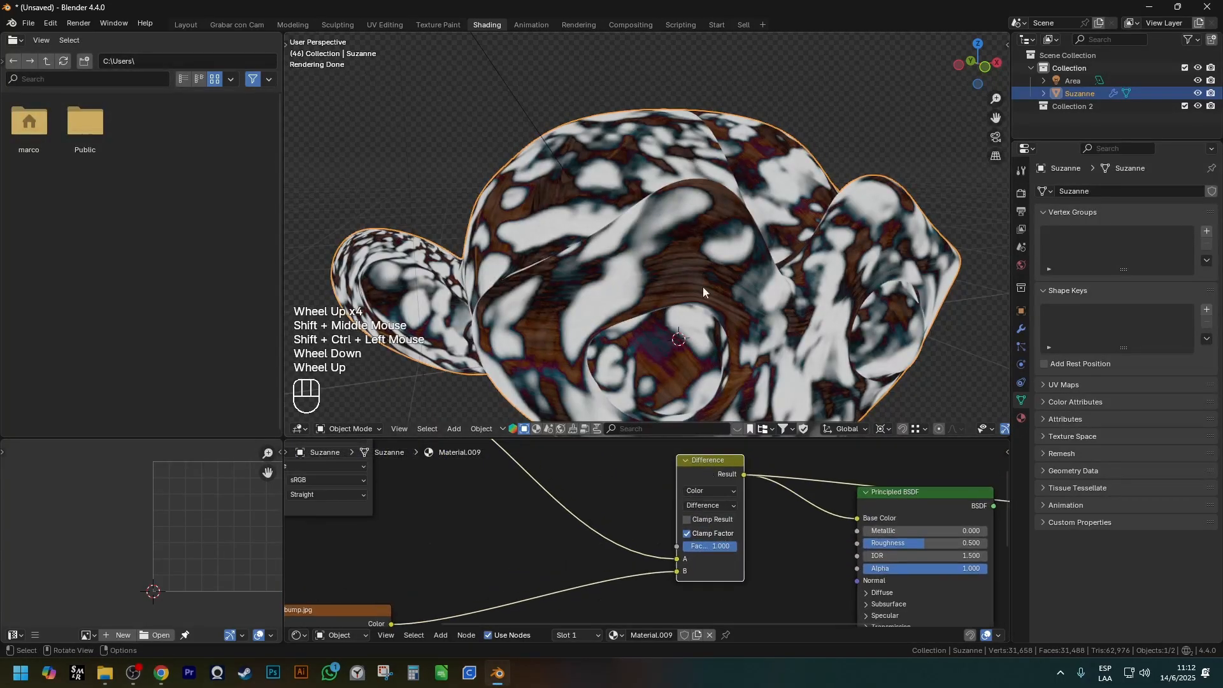
{"action": "middle_click_drag", "start_coordinate": [704, 316], "coordinate": [636, 291]}
{"action": "scroll", "coordinate": [636, 291], "scroll_direction": "up", "scroll_amount": 2}
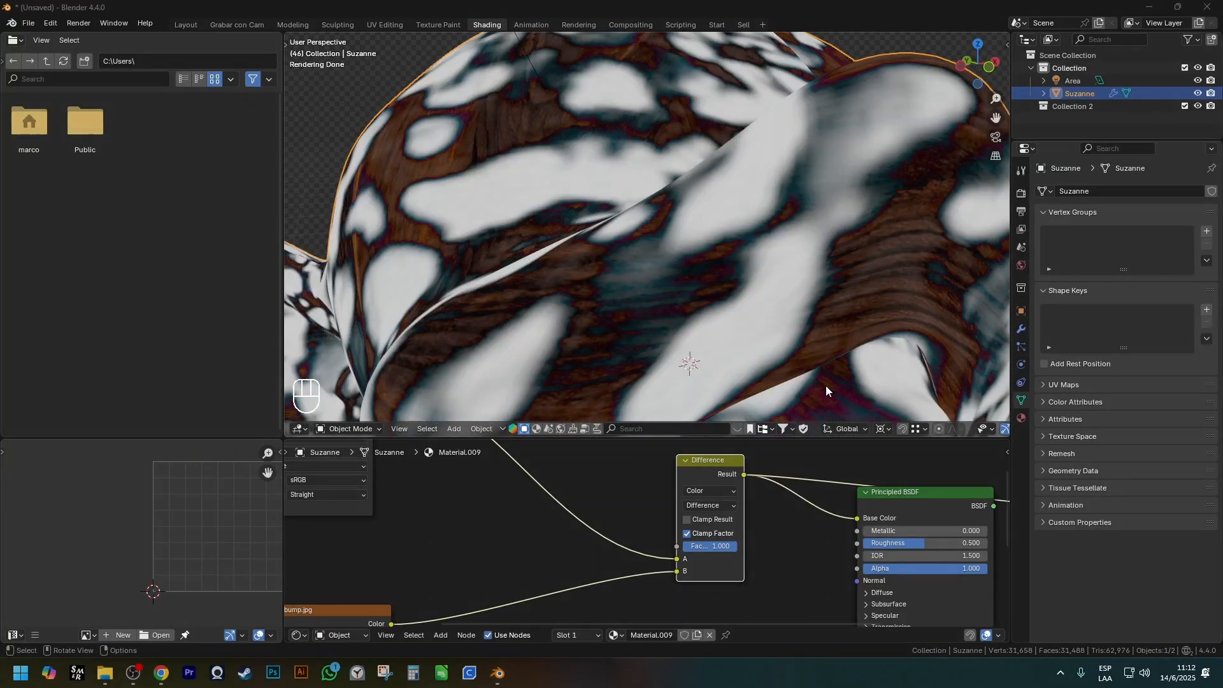
Change the Mix node's blending mode to Subtract and inspect the effect on the monkey.
{"action": "left_click", "coordinate": [726, 506]}
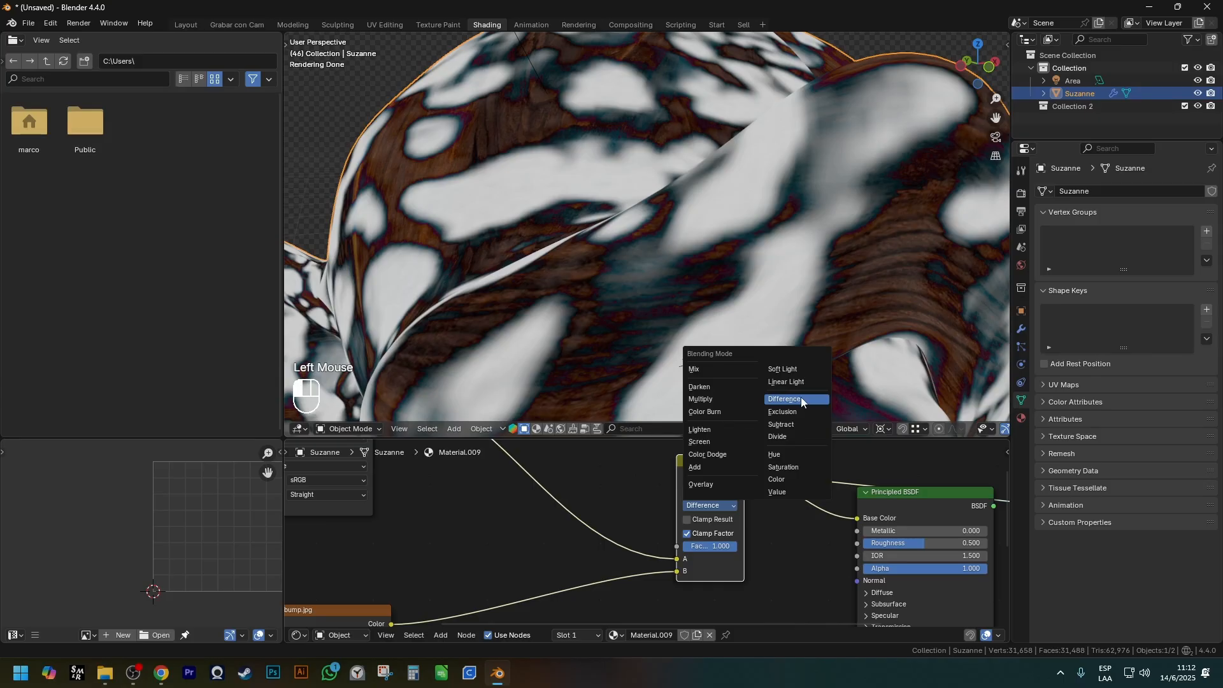
{"action": "left_click", "coordinate": [781, 425]}
{"action": "scroll", "coordinate": [790, 382], "scroll_direction": "down", "scroll_amount": 2}
{"action": "middle_click_drag", "start_coordinate": [790, 382], "coordinate": [697, 252], "text": "shift"}
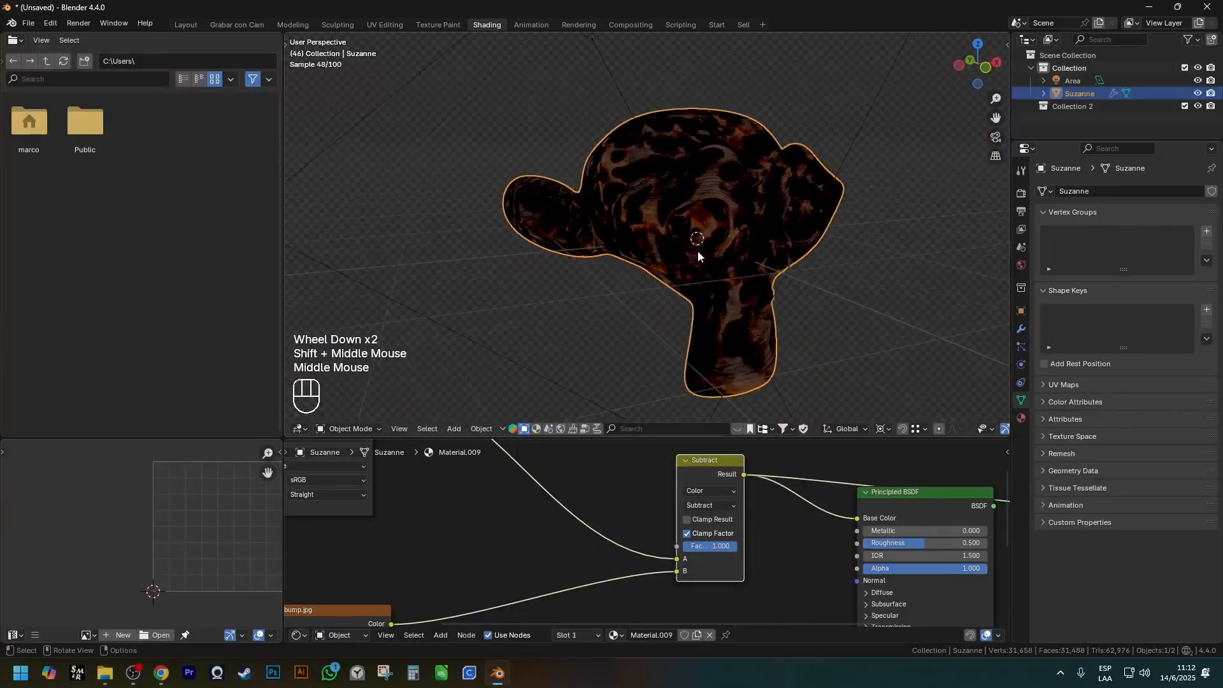
Change the Mix node's blending mode to Add and inspect the effect on the monkey.
{"action": "left_click", "coordinate": [706, 506]}
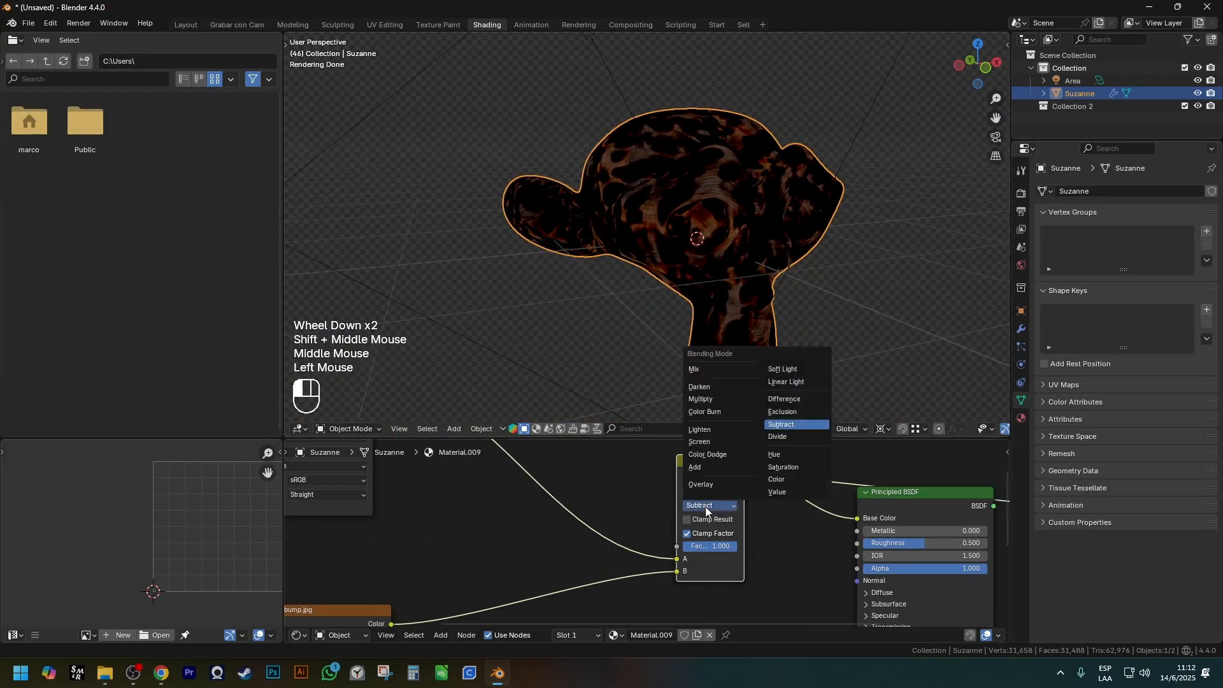
{"action": "left_click", "coordinate": [696, 467]}
{"action": "scroll", "coordinate": [728, 236], "scroll_direction": "up", "scroll_amount": 2}
{"action": "middle_click_drag", "start_coordinate": [728, 235], "coordinate": [727, 291], "text": "shift"}
{"action": "scroll", "coordinate": [727, 292], "scroll_direction": "down", "scroll_amount": 1}
{"action": "scroll", "coordinate": [710, 560], "scroll_direction": "up", "scroll_amount": 1}
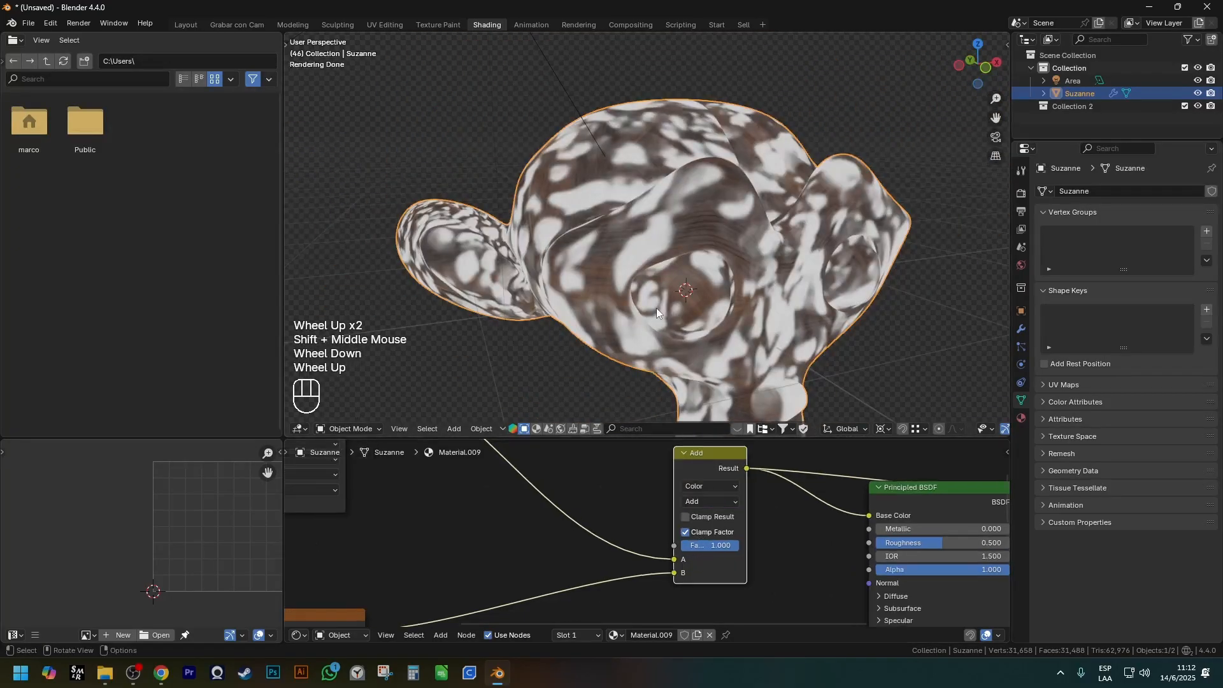
{"action": "left_click", "coordinate": [721, 505]}
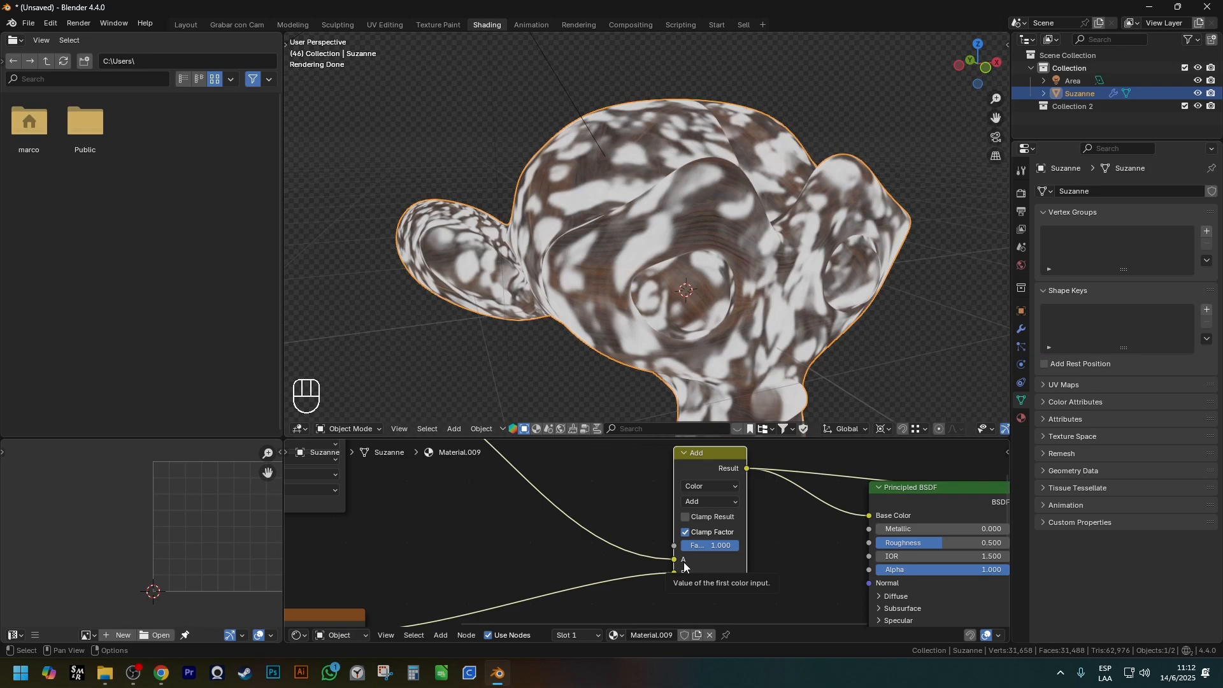
{"action": "key", "text": "Escape"}
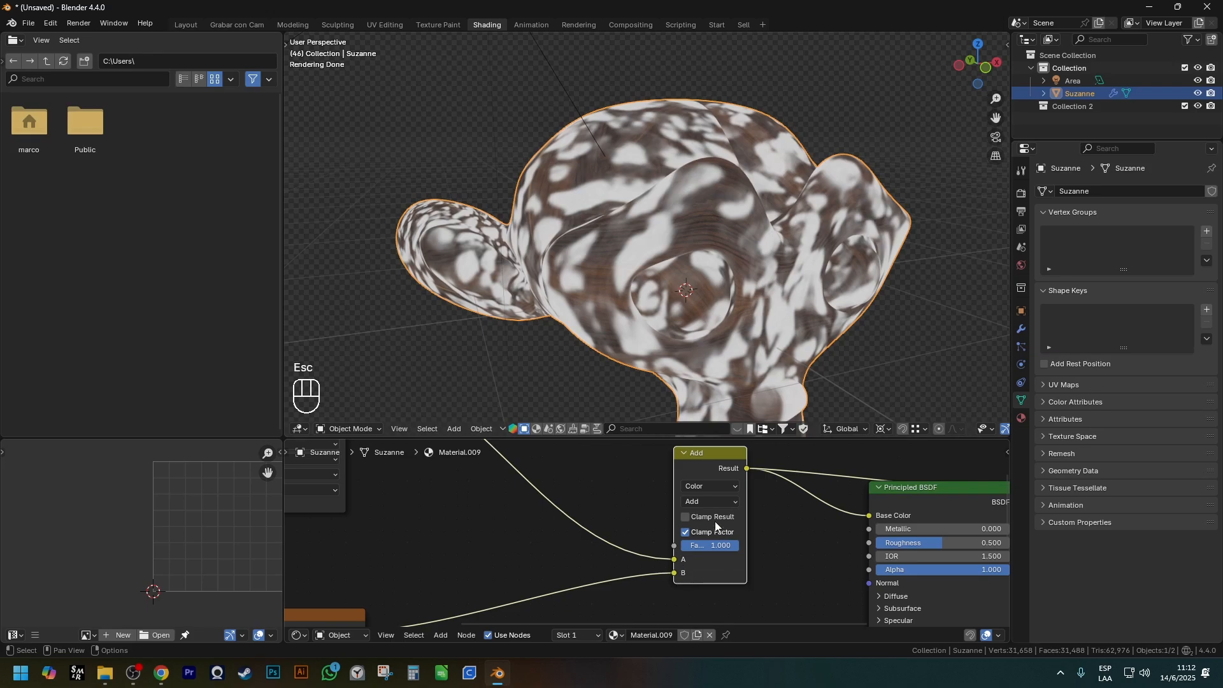
Review the Add node's available data types and keep Color selected.
{"action": "scroll", "coordinate": [718, 525], "scroll_direction": "up", "scroll_amount": 2}
{"action": "left_click", "coordinate": [714, 483]}
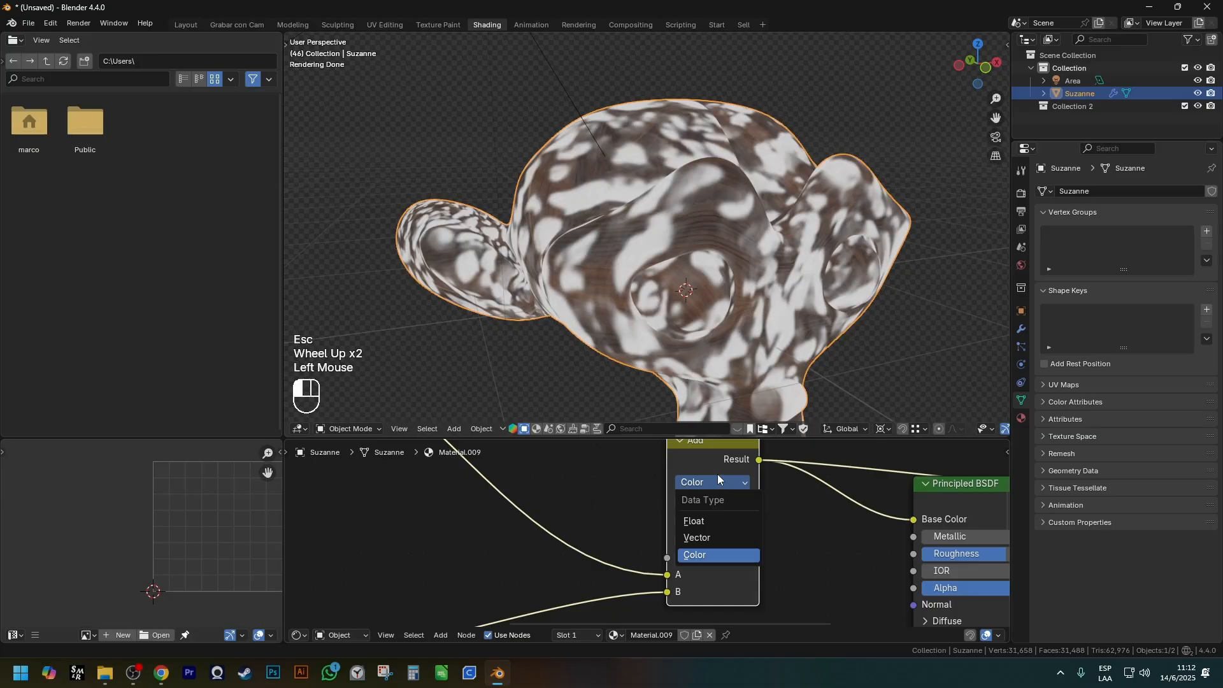
{"action": "left_click", "coordinate": [708, 483]}
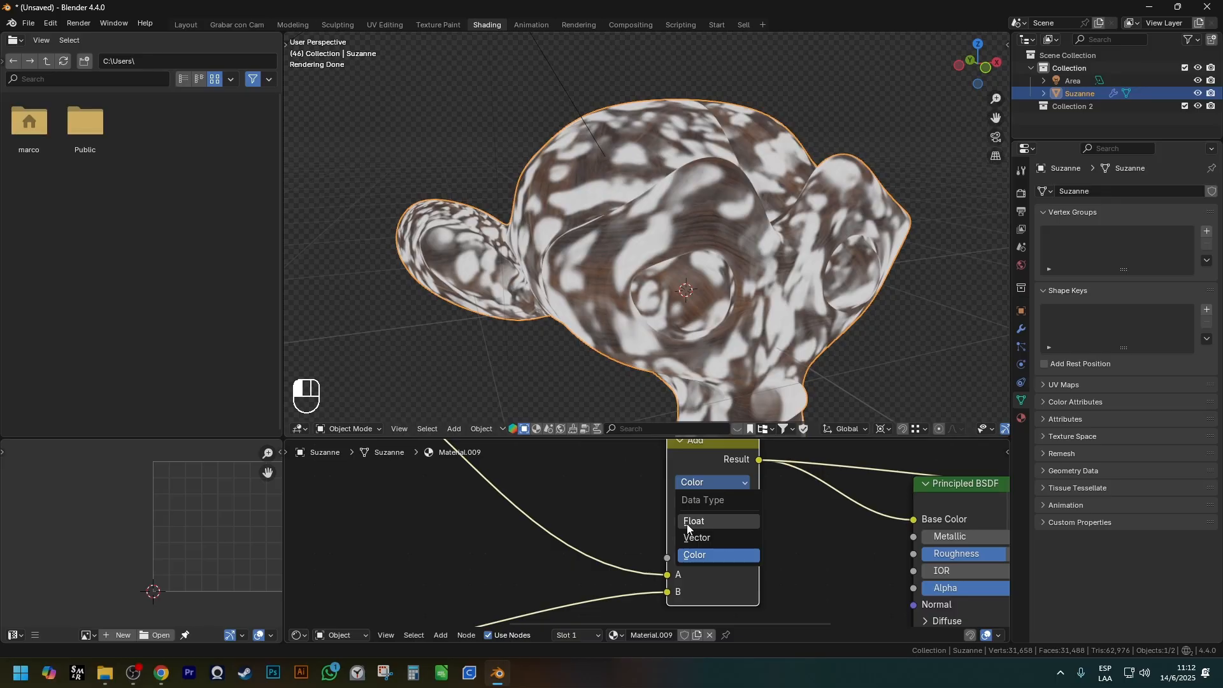
{"action": "left_click", "coordinate": [712, 555]}
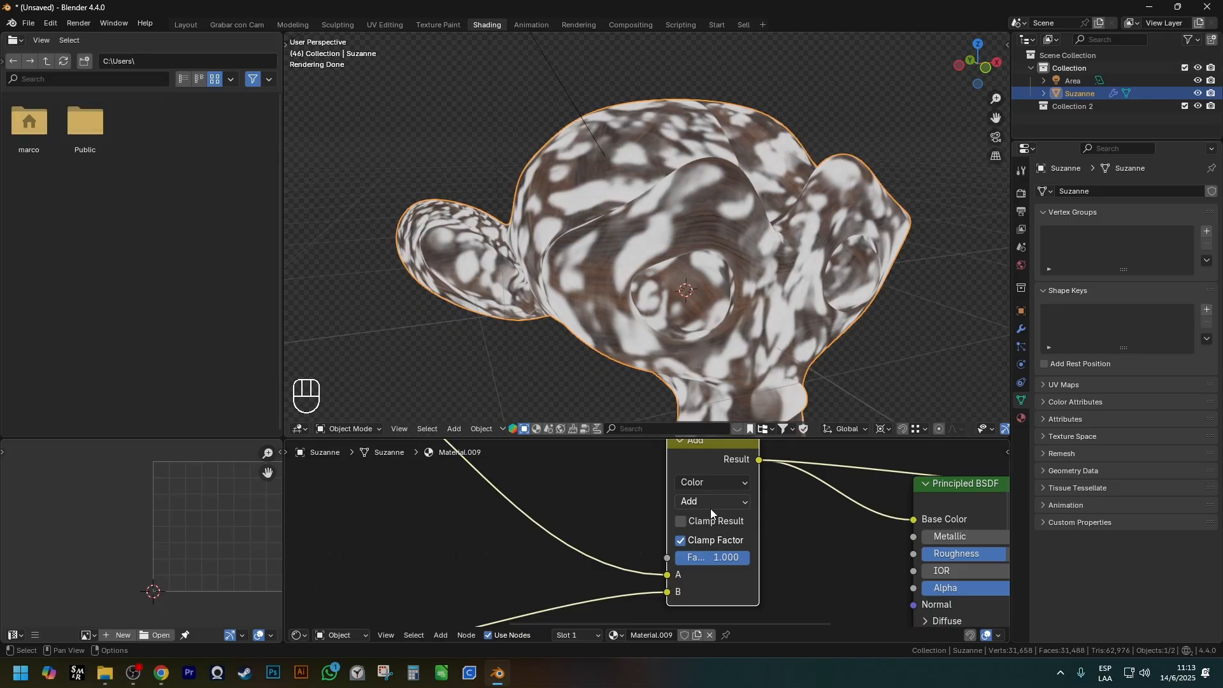
Disconnect the seedbump image from the Add node's B input and preview the dark wood texture alone on the monkey.
{"action": "scroll", "coordinate": [710, 508], "scroll_direction": "down", "scroll_amount": 4}
{"action": "scroll", "coordinate": [716, 498], "scroll_direction": "up", "scroll_amount": 2}
{"action": "middle_click_drag", "start_coordinate": [667, 537], "coordinate": [706, 534], "text": "shift"}
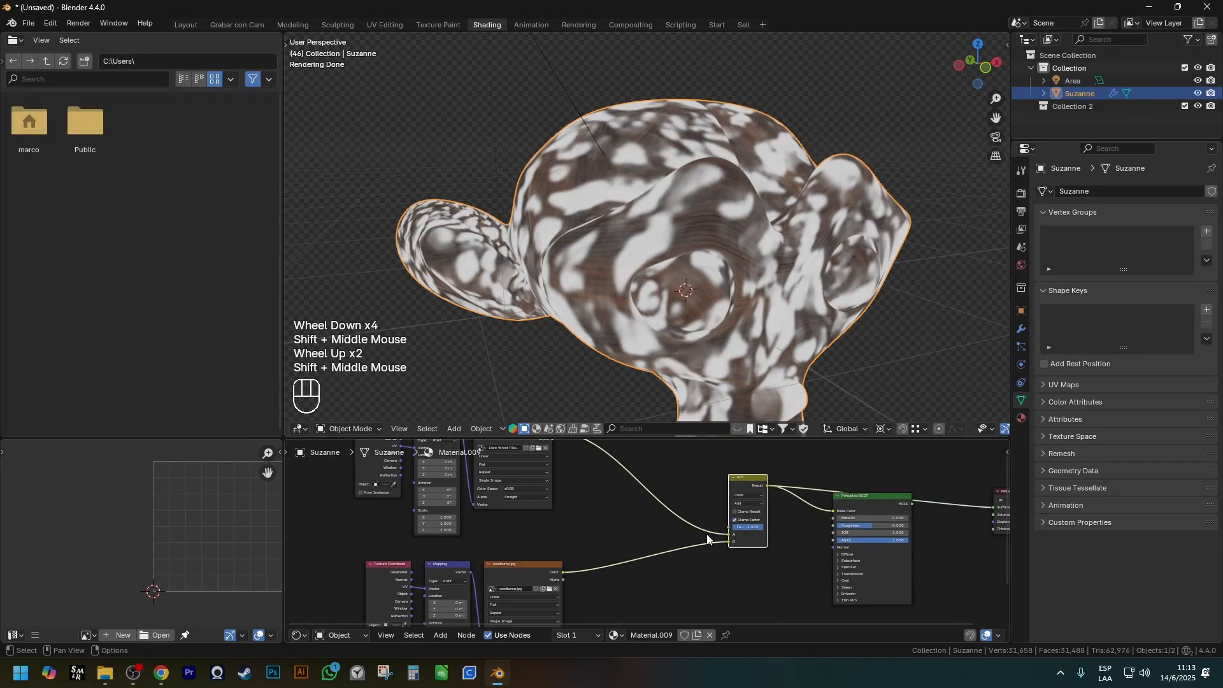
{"action": "left_click_drag", "start_coordinate": [708, 539], "coordinate": [660, 507]}
{"action": "scroll", "coordinate": [660, 508], "scroll_direction": "down", "scroll_amount": 1}
{"action": "middle_click_drag", "start_coordinate": [660, 507], "coordinate": [562, 512]}
{"action": "double_click", "coordinate": [511, 481], "text": "ctrl+shift"}
{"action": "scroll", "coordinate": [710, 263], "scroll_direction": "up", "scroll_amount": 1}
{"action": "scroll", "coordinate": [693, 280], "scroll_direction": "down", "scroll_amount": 1}
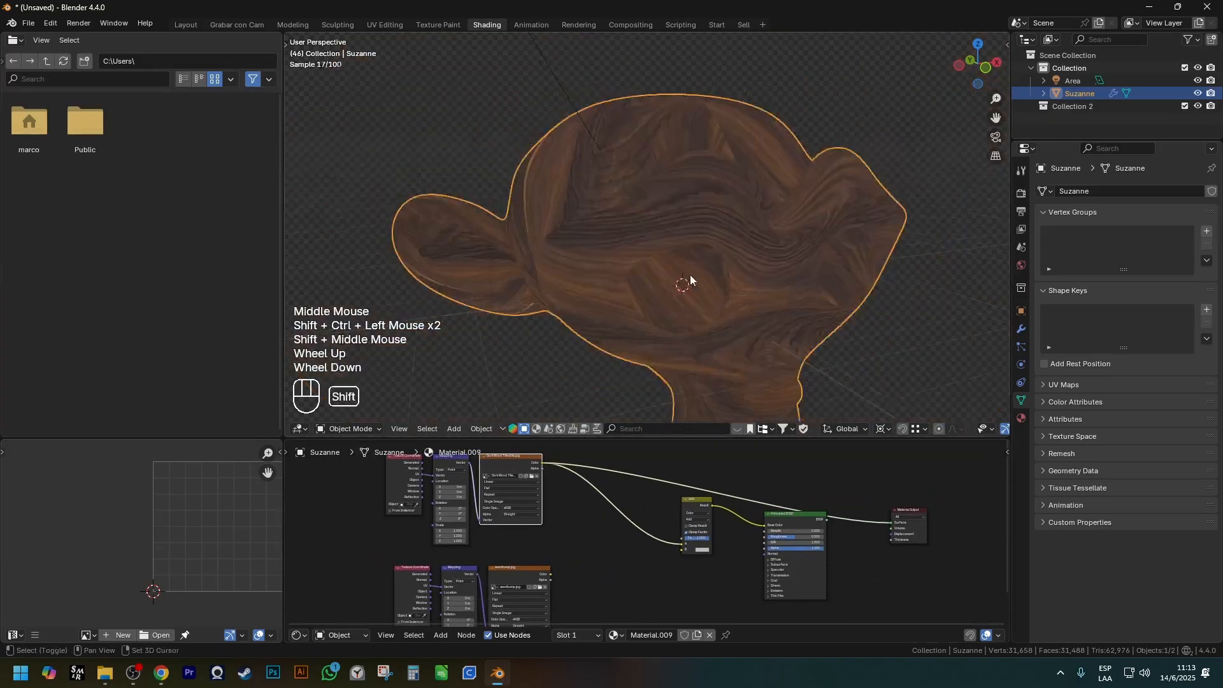
{"action": "middle_click_drag", "start_coordinate": [693, 284], "coordinate": [696, 145], "text": "shift"}
Replace the seedbump image with dirty_wall_by_DaNoTomorrow.jpg from the Dirt folder inside Texturas.
{"action": "scroll", "coordinate": [616, 564], "scroll_direction": "up", "scroll_amount": 2}
{"action": "middle_click_drag", "start_coordinate": [616, 565], "coordinate": [539, 507], "text": "shift"}
{"action": "scroll", "coordinate": [538, 503], "scroll_direction": "up", "scroll_amount": 1}
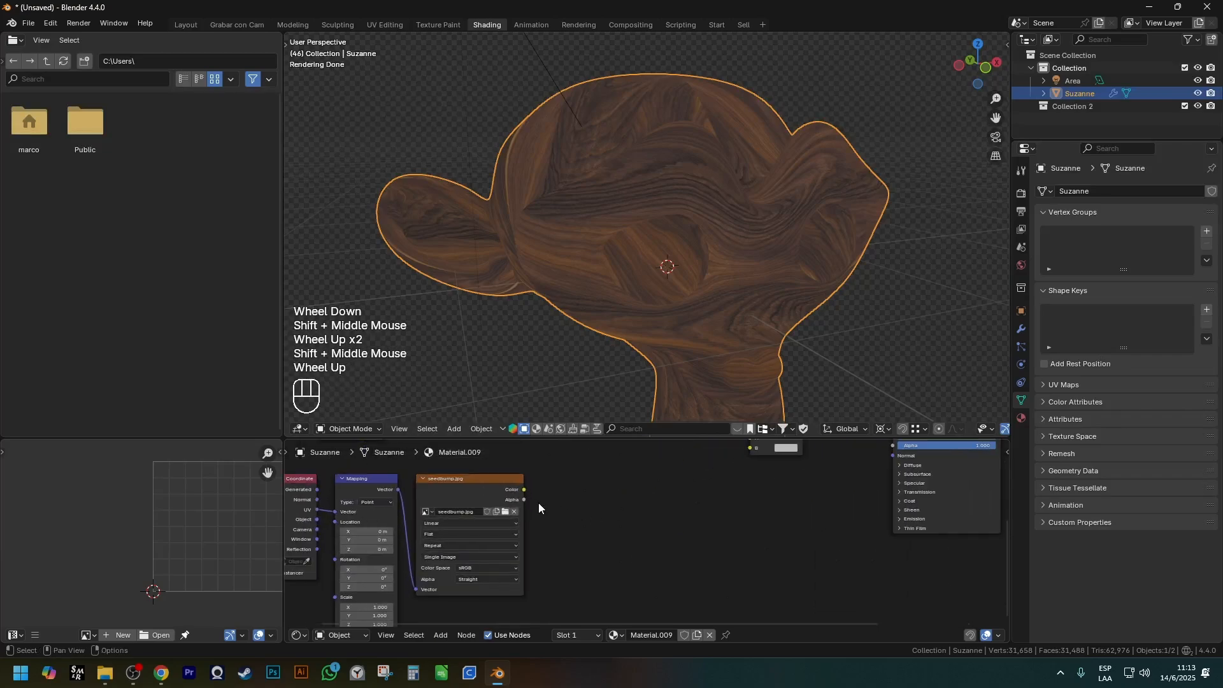
{"action": "left_click", "coordinate": [514, 512]}
{"action": "left_click", "coordinate": [510, 513]}
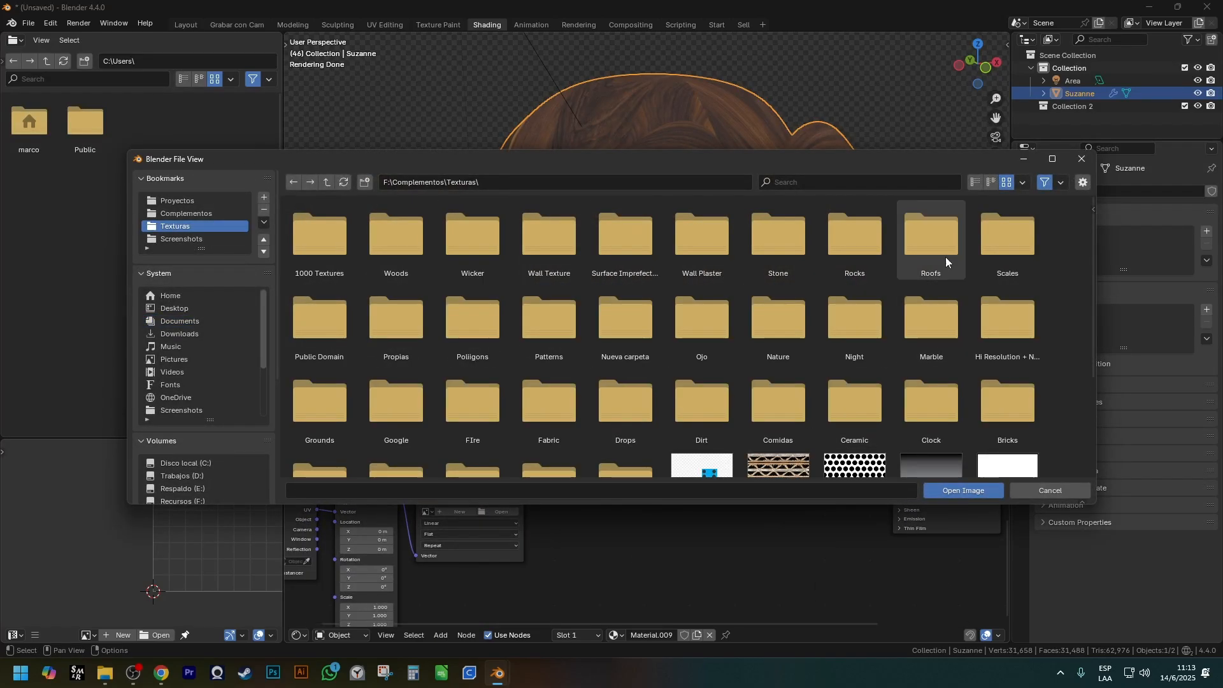
{"action": "left_click", "coordinate": [817, 184]}
{"action": "type", "text": "d"}
{"action": "left_click", "coordinate": [562, 271]}
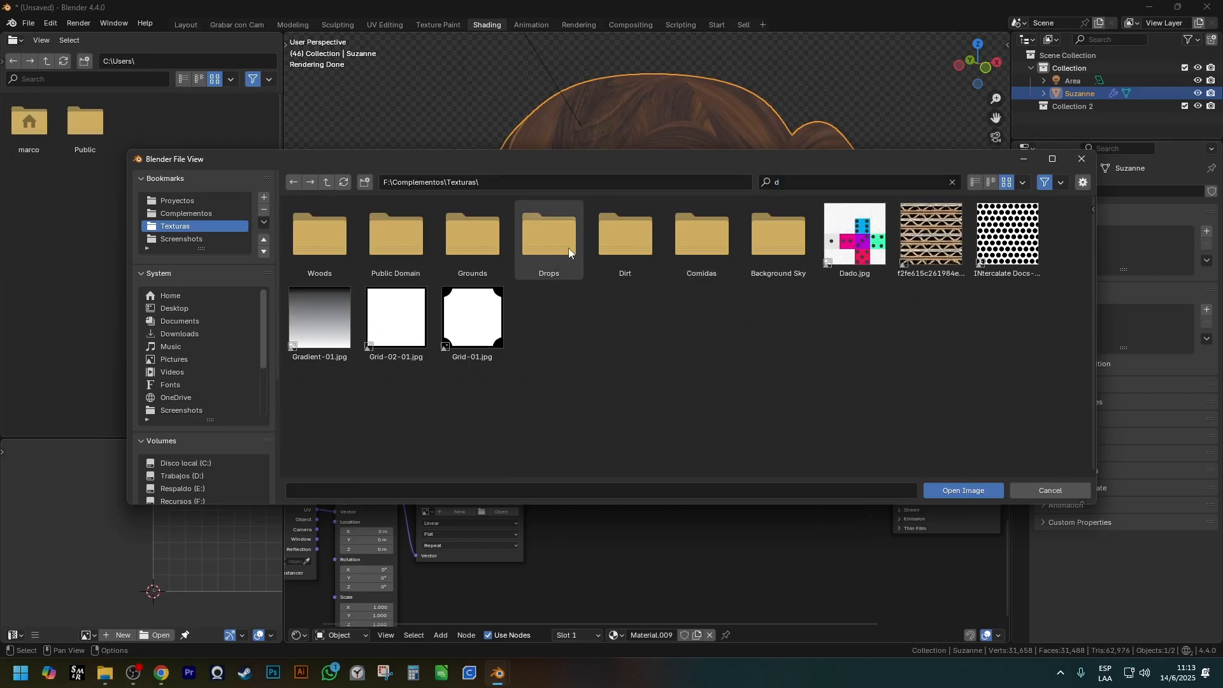
{"action": "double_click", "coordinate": [627, 250]}
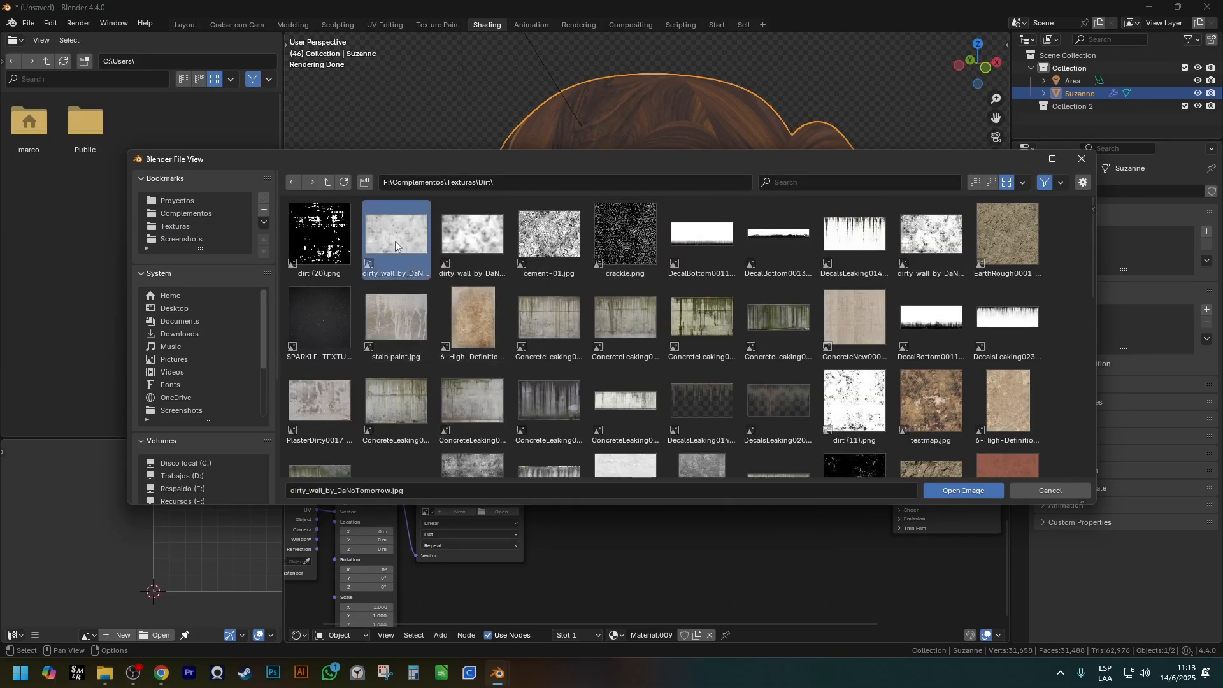
{"action": "double_click", "coordinate": [395, 241]}
Preview the dirty wall image texture alone on the monkey.
{"action": "scroll", "coordinate": [502, 552], "scroll_direction": "down", "scroll_amount": 1}
{"action": "left_click", "coordinate": [502, 551], "text": "ctrl+shift"}
{"action": "scroll", "coordinate": [706, 234], "scroll_direction": "up", "scroll_amount": 1}
{"action": "middle_click_drag", "start_coordinate": [701, 242], "coordinate": [709, 262]}
{"action": "scroll", "coordinate": [708, 242], "scroll_direction": "down", "scroll_amount": 1}
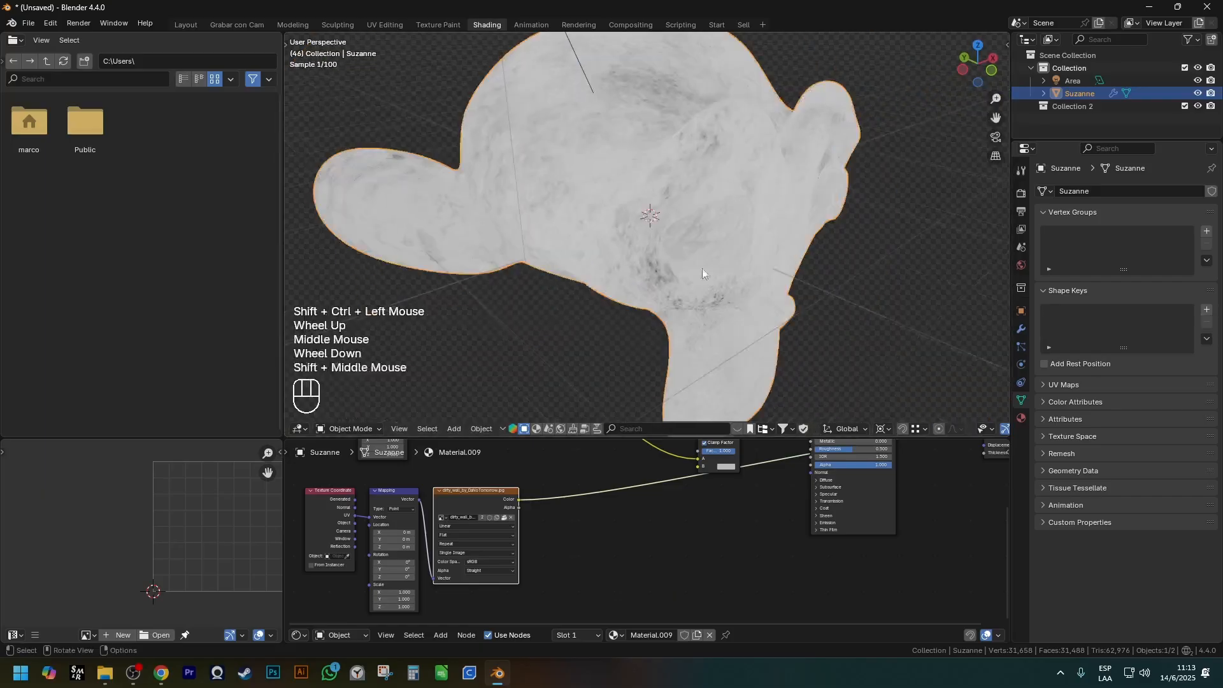
Set the dirty wall texture's Mapping Scale to 2 on X, Y and Z and inspect the tiling.
{"action": "scroll", "coordinate": [533, 510], "scroll_direction": "down", "scroll_amount": 2}
{"action": "scroll", "coordinate": [532, 509], "scroll_direction": "down", "scroll_amount": 1, "text": "shift"}
{"action": "middle_click_drag", "start_coordinate": [509, 535], "coordinate": [533, 502], "text": "shift"}
{"action": "scroll", "coordinate": [488, 490], "scroll_direction": "up", "scroll_amount": 4}
{"action": "scroll", "coordinate": [488, 490], "scroll_direction": "up", "scroll_amount": 1}
{"action": "left_click_drag", "start_coordinate": [482, 501], "coordinate": [483, 537]}
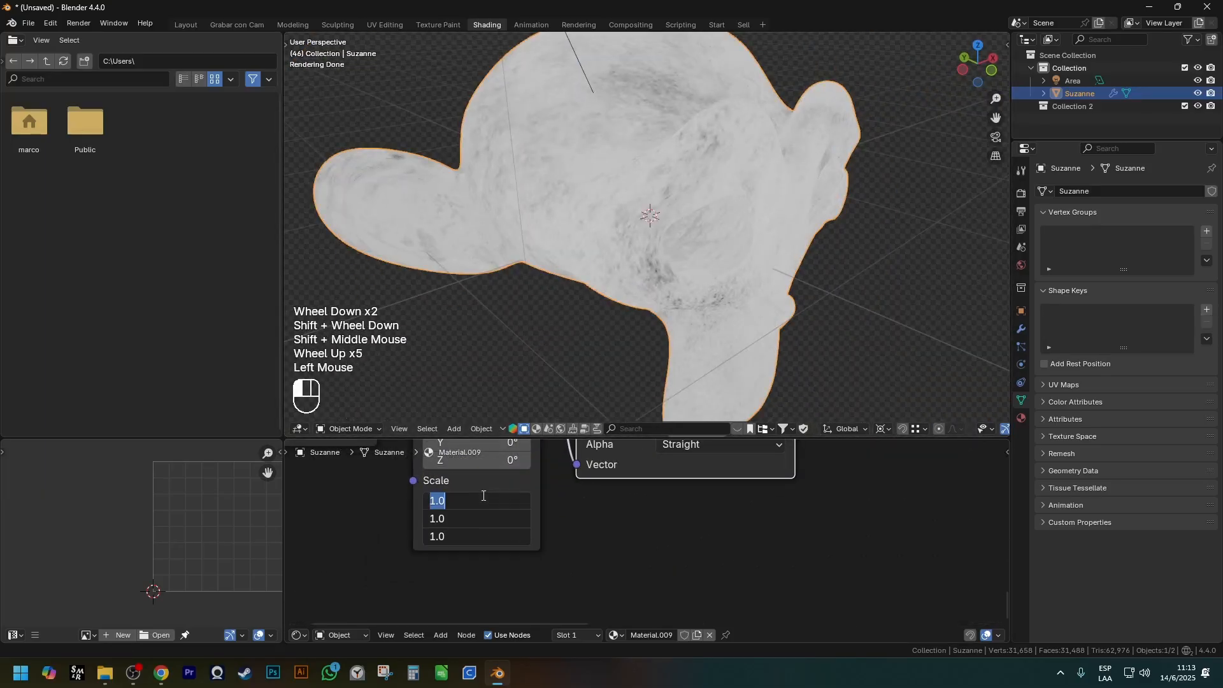
{"action": "type", "text": "2"}
{"action": "key", "text": "Return"}
Connect the dirty wall image's Color to the Add node's B input.
{"action": "scroll", "coordinate": [691, 280], "scroll_direction": "down", "scroll_amount": 1}
{"action": "middle_click_drag", "start_coordinate": [691, 280], "coordinate": [646, 280]}
{"action": "middle_click_drag", "start_coordinate": [795, 481], "coordinate": [633, 576], "text": "shift"}
{"action": "middle_click_drag", "start_coordinate": [740, 453], "coordinate": [602, 548], "text": "shift"}
{"action": "scroll", "coordinate": [602, 542], "scroll_direction": "down", "scroll_amount": 1}
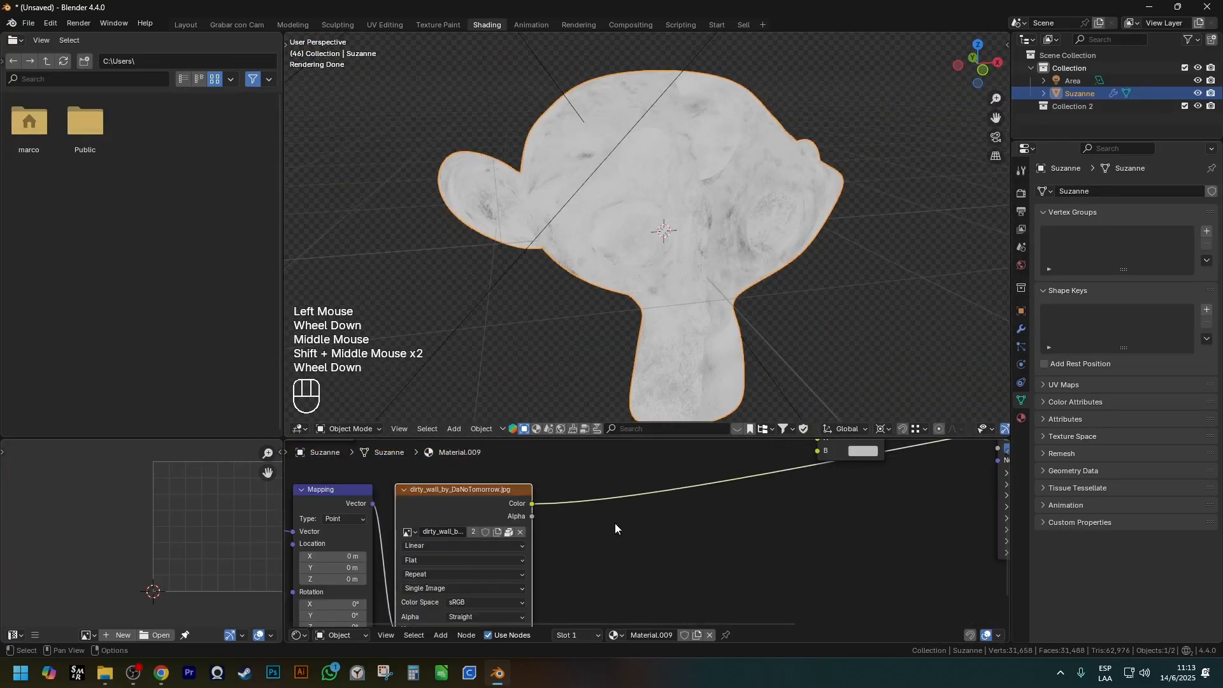
{"action": "middle_click_drag", "start_coordinate": [708, 472], "coordinate": [606, 559], "text": "shift"}
{"action": "left_click_drag", "start_coordinate": [431, 592], "coordinate": [716, 539]}
Change the Mix node's blending mode to Screen and preview its result on the monkey.
{"action": "scroll", "coordinate": [745, 497], "scroll_direction": "up", "scroll_amount": 2}
{"action": "left_click", "coordinate": [739, 462]}
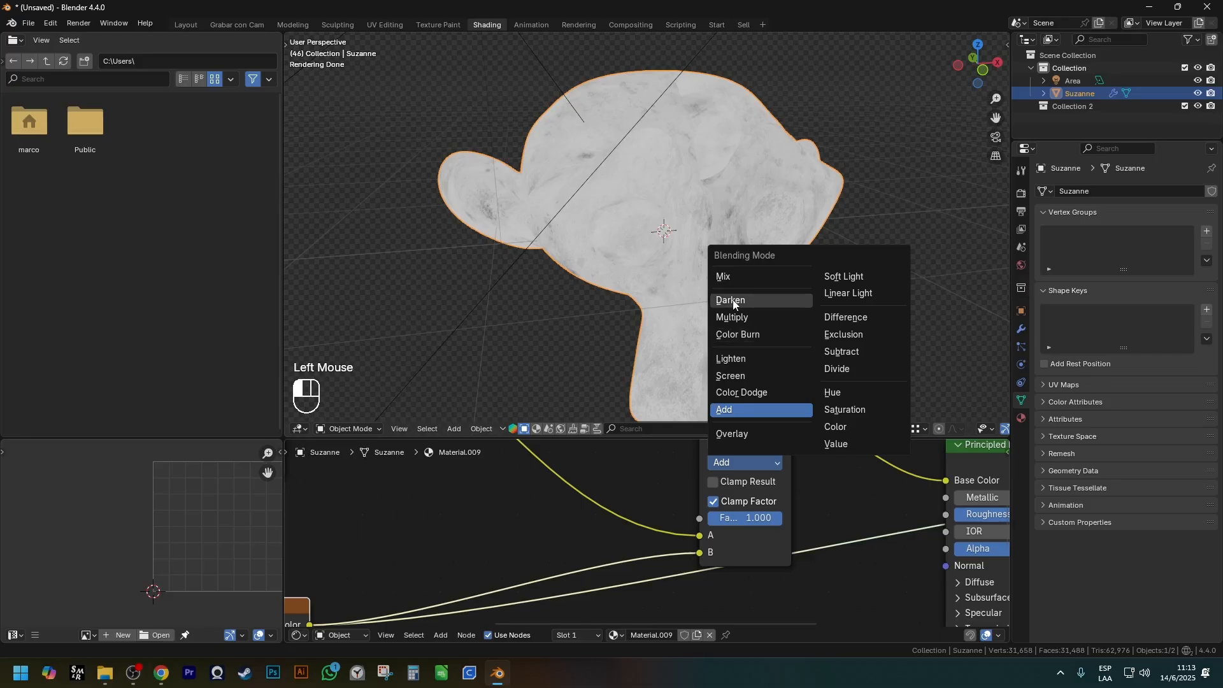
{"action": "left_click", "coordinate": [748, 374]}
{"action": "scroll", "coordinate": [720, 520], "scroll_direction": "down", "scroll_amount": 2}
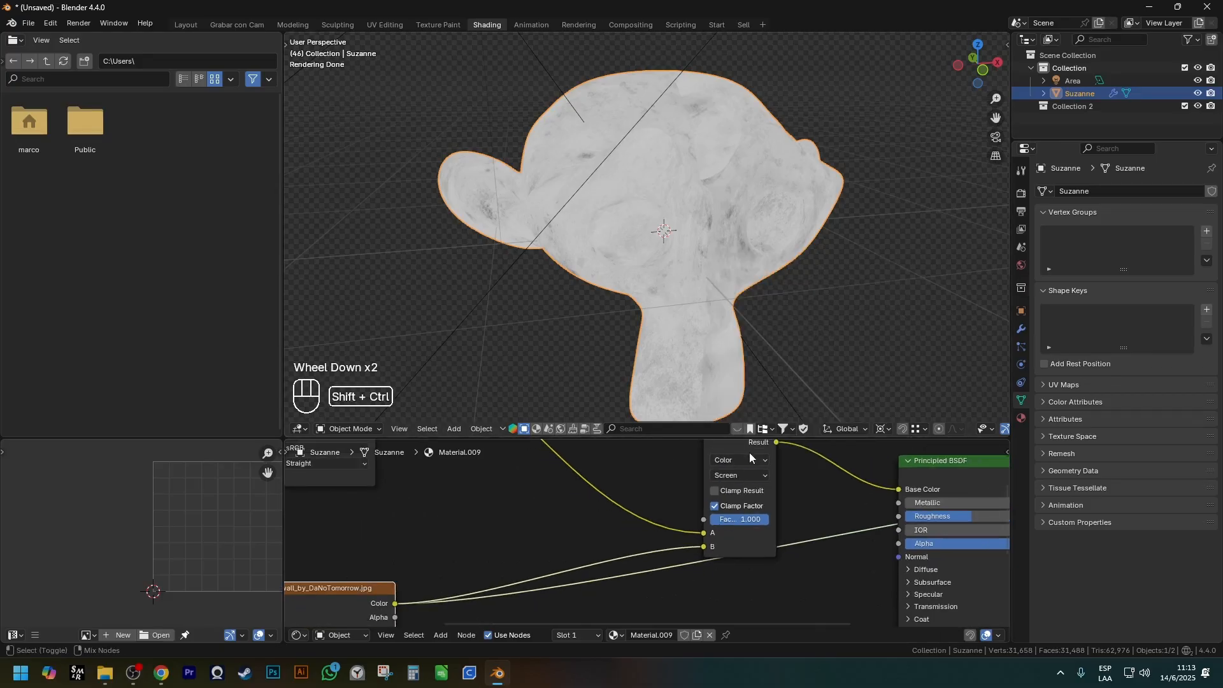
{"action": "middle_click_drag", "start_coordinate": [747, 454], "coordinate": [738, 483], "text": "shift"}
{"action": "left_click", "coordinate": [735, 464], "text": "ctrl+shift"}
{"action": "mouse_move", "coordinate": [727, 542]}
{"action": "left_mouse_down"}
{"action": "mouse_move", "coordinate": [663, 543]}
{"action": "mouse_move", "coordinate": [733, 542]}
{"action": "left_mouse_up"}
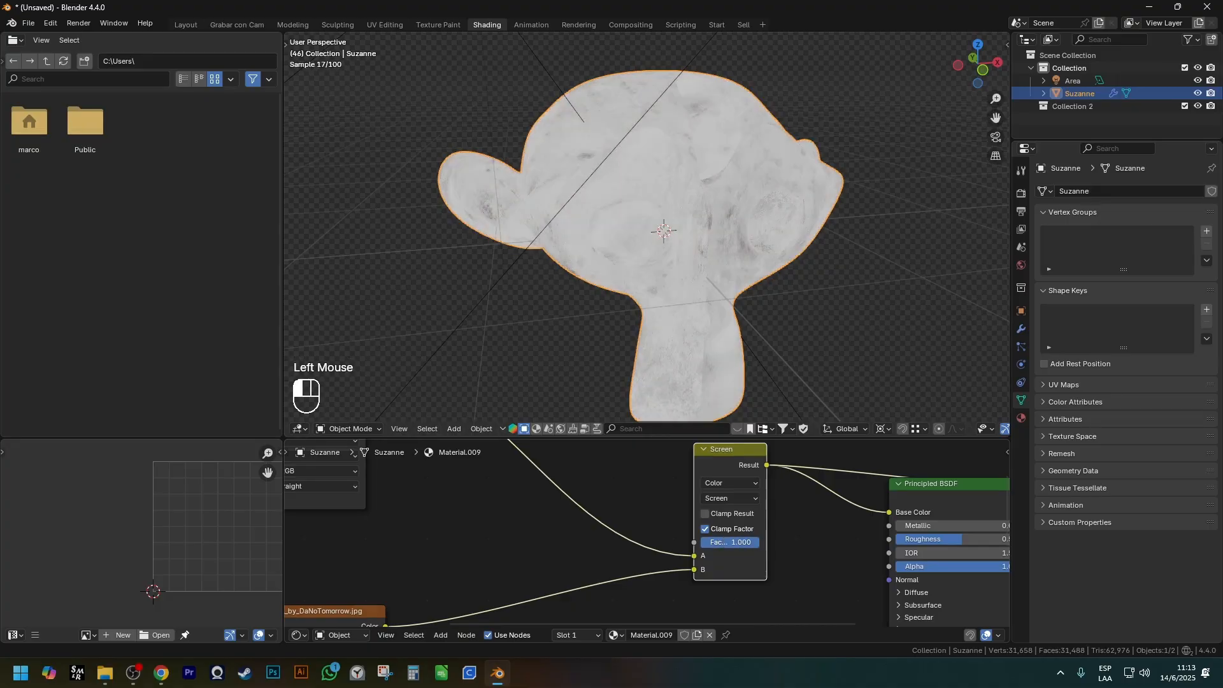
Change the Mix node's blending mode to Multiply, set its Factor to 0 and inspect the wood on the monkey.
{"action": "scroll", "coordinate": [735, 523], "scroll_direction": "up", "scroll_amount": 2}
{"action": "left_click", "coordinate": [729, 488]}
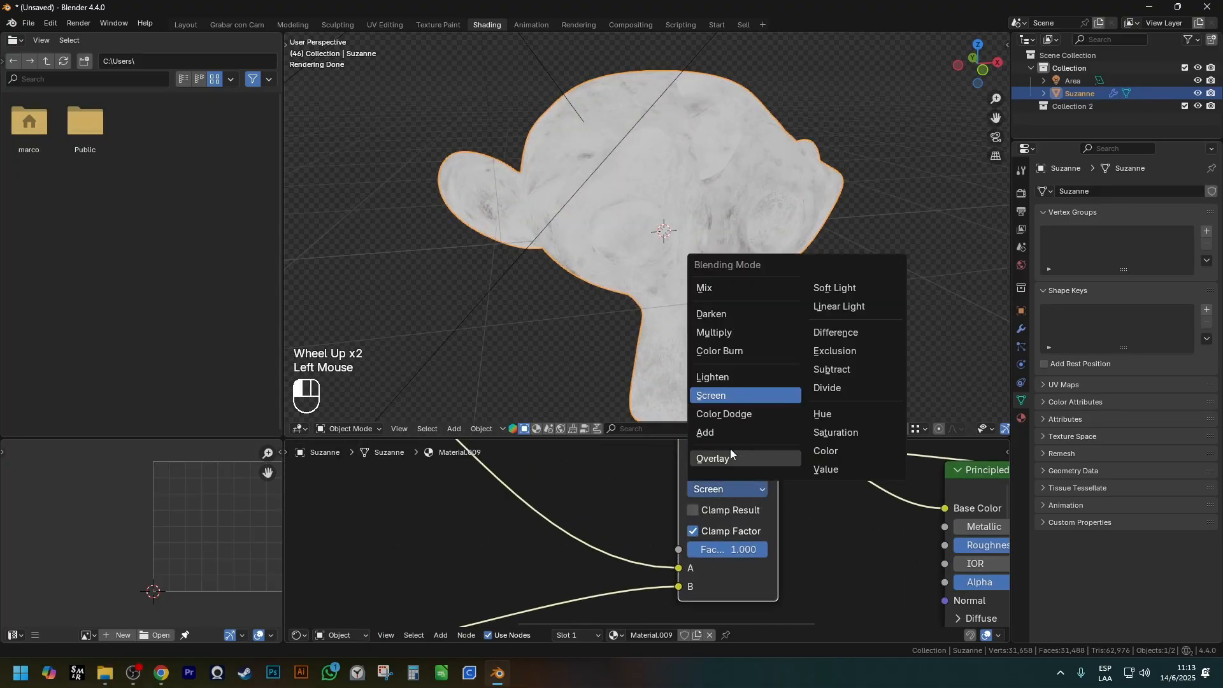
{"action": "left_click", "coordinate": [721, 332]}
{"action": "left_click_drag", "start_coordinate": [733, 549], "coordinate": [686, 553]}
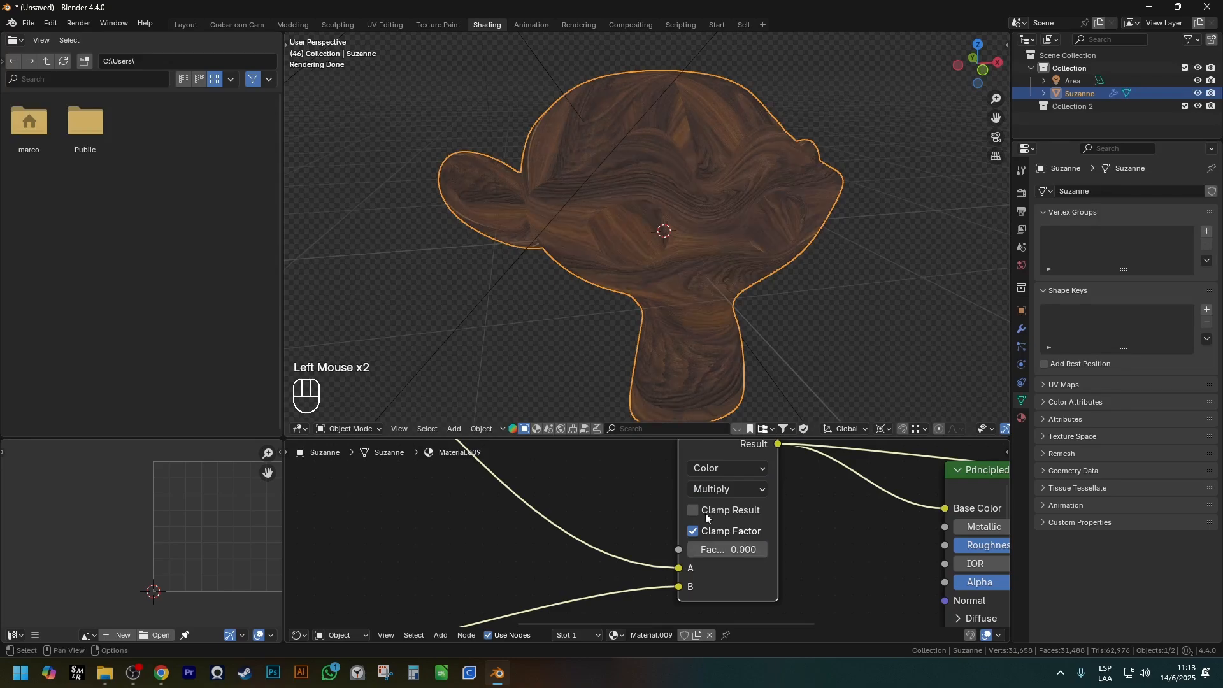
{"action": "scroll", "coordinate": [774, 287], "scroll_direction": "up", "scroll_amount": 2}
{"action": "middle_click_drag", "start_coordinate": [773, 287], "coordinate": [752, 286], "text": "shift"}
{"action": "scroll", "coordinate": [751, 286], "scroll_direction": "down", "scroll_amount": 1}
{"action": "middle_click_drag", "start_coordinate": [752, 286], "coordinate": [719, 356]}
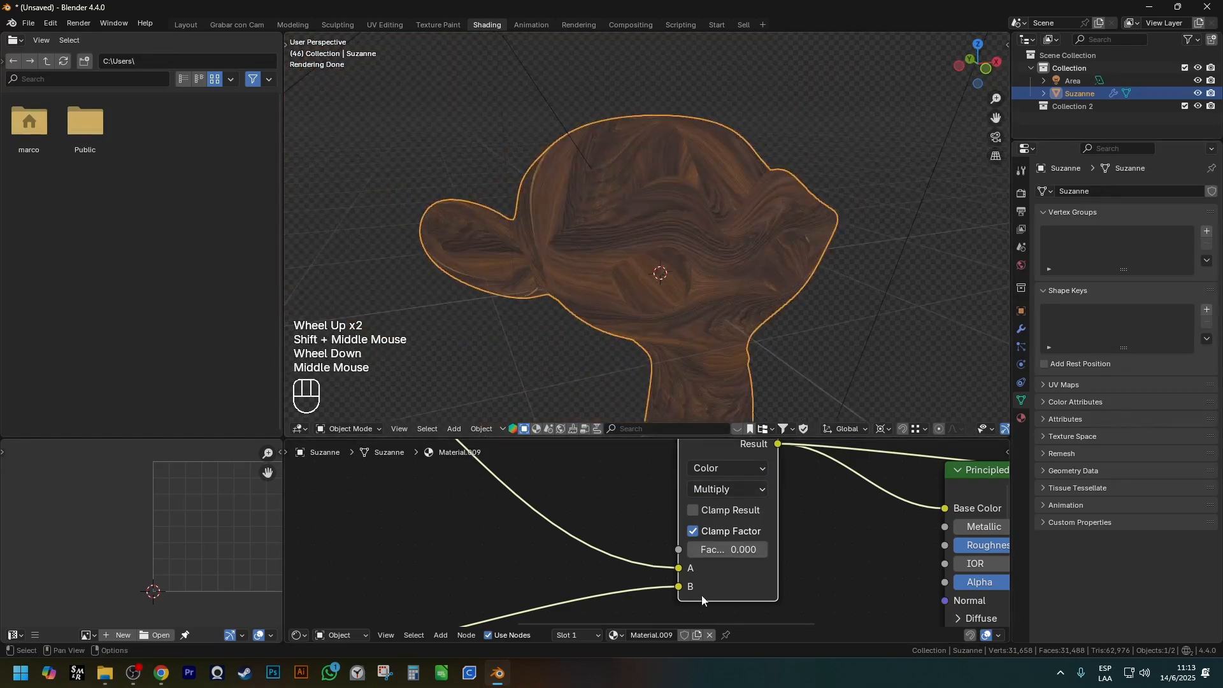
{"action": "scroll", "coordinate": [693, 258], "scroll_direction": "up", "scroll_amount": 1}
{"action": "middle_click_drag", "start_coordinate": [693, 258], "coordinate": [704, 264], "text": "shift"}
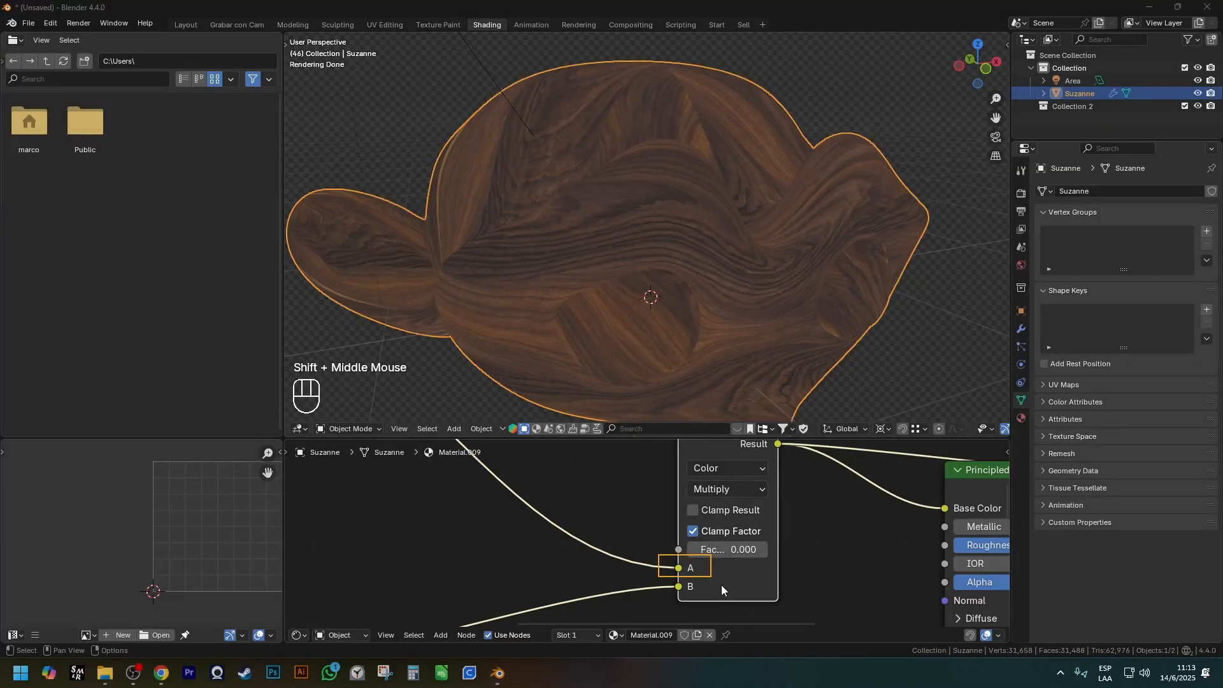
Set the Multiply node's Factor to 1 and inspect the dirt blended over the wood from several angles.
{"action": "left_click_drag", "start_coordinate": [705, 552], "coordinate": [748, 551]}
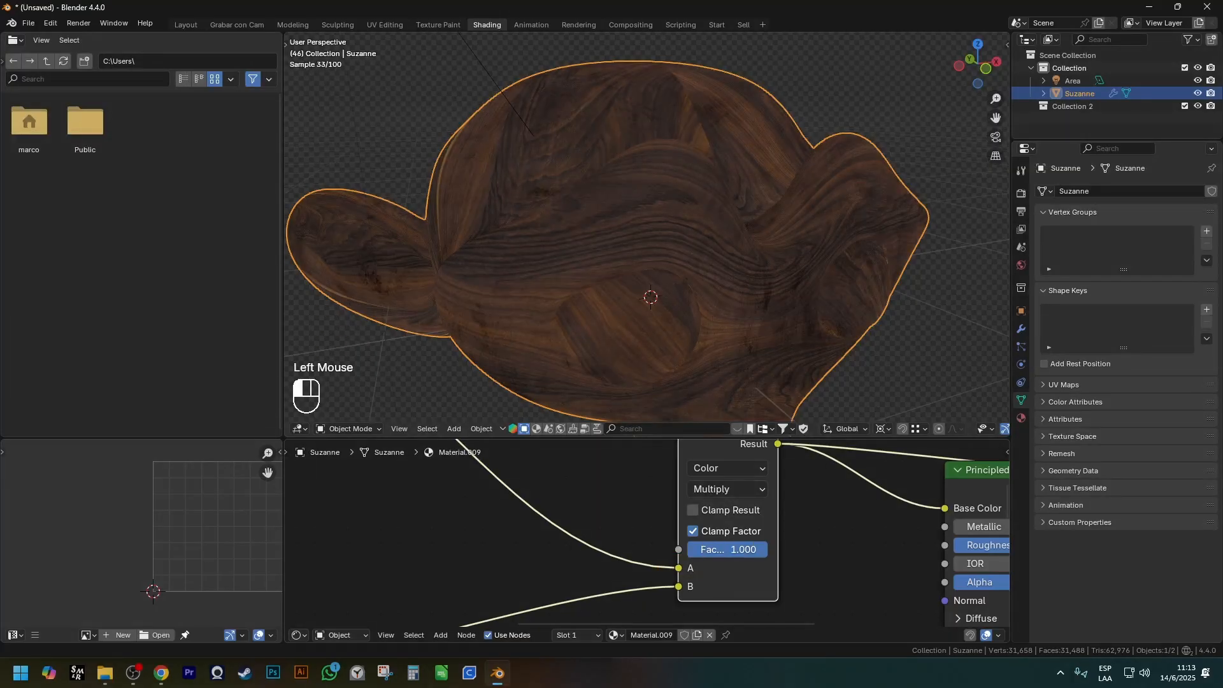
{"action": "key", "text": "ctrl+shift"}
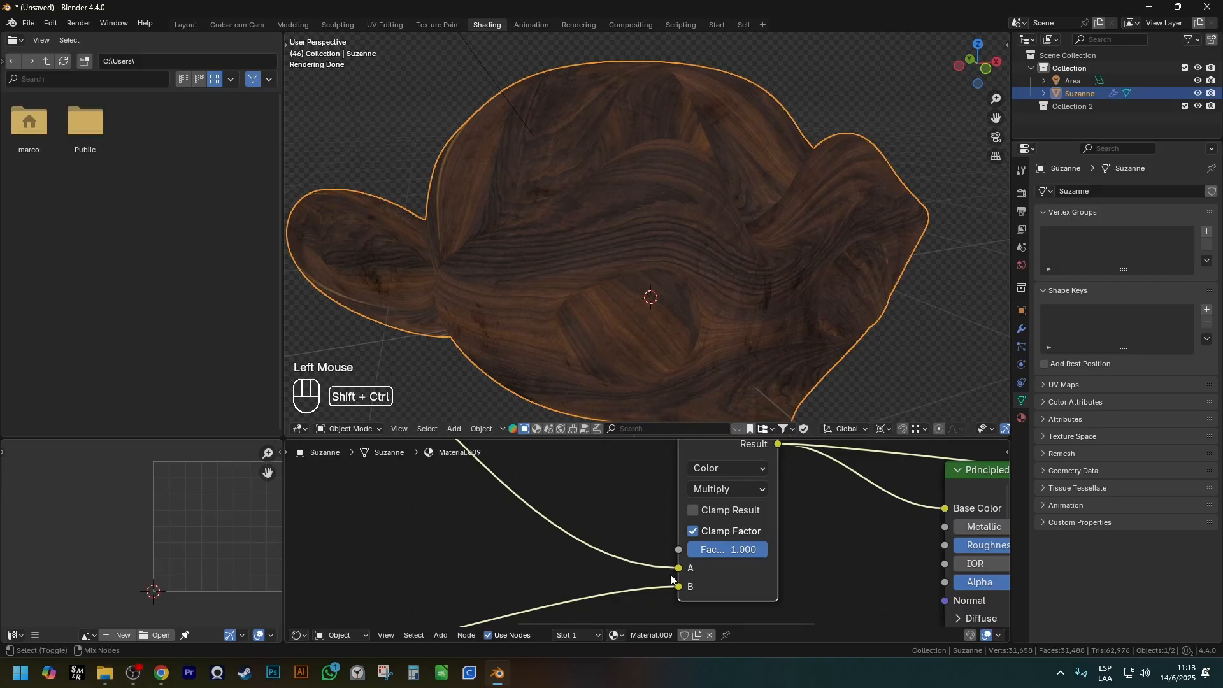
{"action": "left_click_drag", "start_coordinate": [672, 575], "coordinate": [727, 594]}
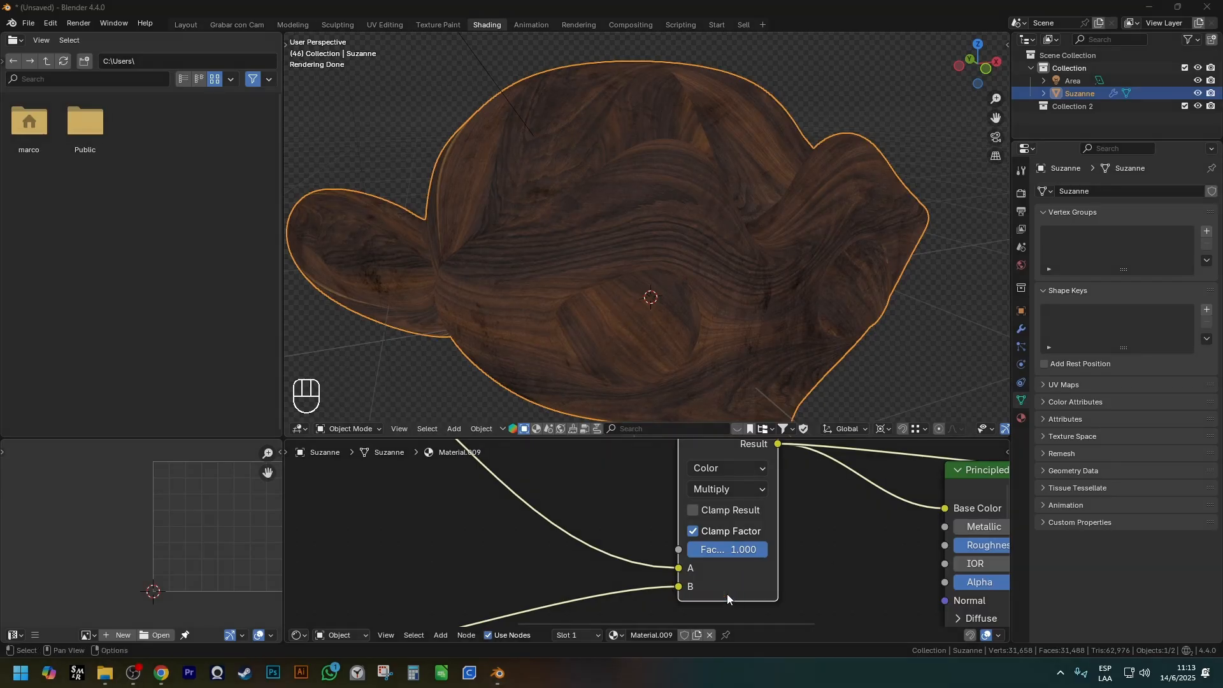
{"action": "middle_click_drag", "start_coordinate": [660, 400], "coordinate": [640, 315]}
{"action": "scroll", "coordinate": [644, 153], "scroll_direction": "up", "scroll_amount": 2}
{"action": "scroll", "coordinate": [645, 153], "scroll_direction": "down", "scroll_amount": 1}
{"action": "middle_click_drag", "start_coordinate": [644, 156], "coordinate": [719, 254]}
{"action": "scroll", "coordinate": [644, 209], "scroll_direction": "down", "scroll_amount": 1, "text": "shift"}
{"action": "scroll", "coordinate": [814, 259], "scroll_direction": "down", "scroll_amount": 3}
{"action": "middle_click_drag", "start_coordinate": [917, 302], "coordinate": [860, 228], "text": "shift"}
{"action": "middle_click_drag", "start_coordinate": [860, 229], "coordinate": [816, 239]}
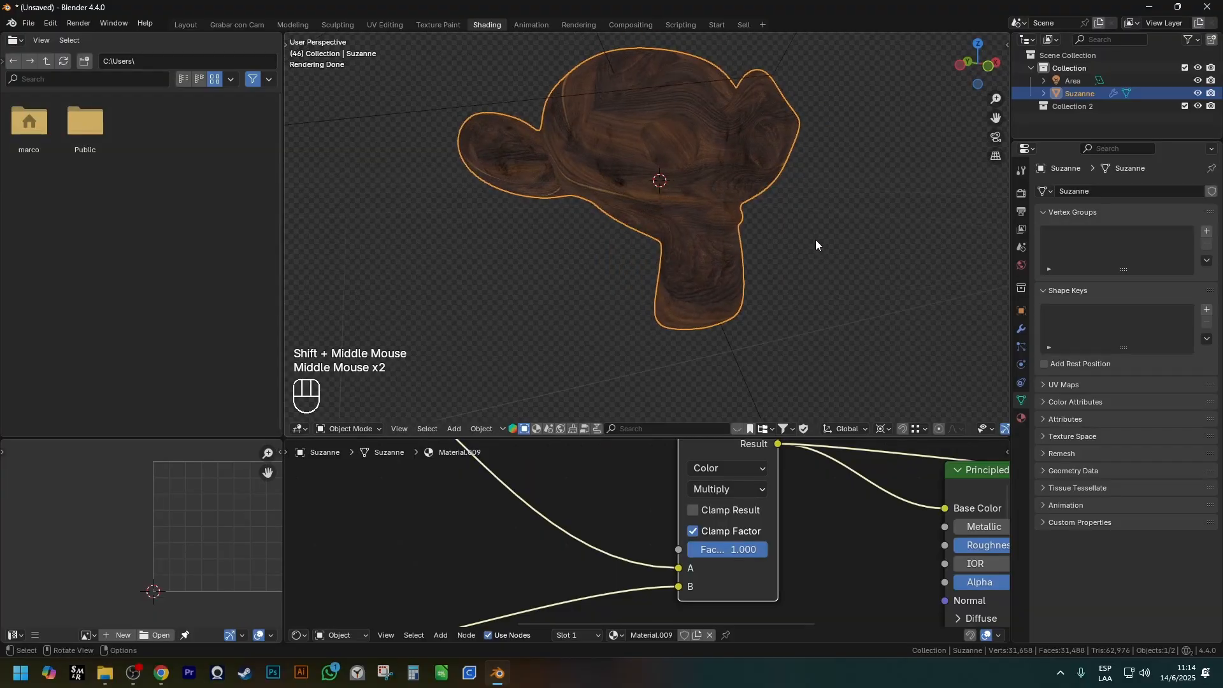
{"action": "scroll", "coordinate": [805, 503], "scroll_direction": "down", "scroll_amount": 2}
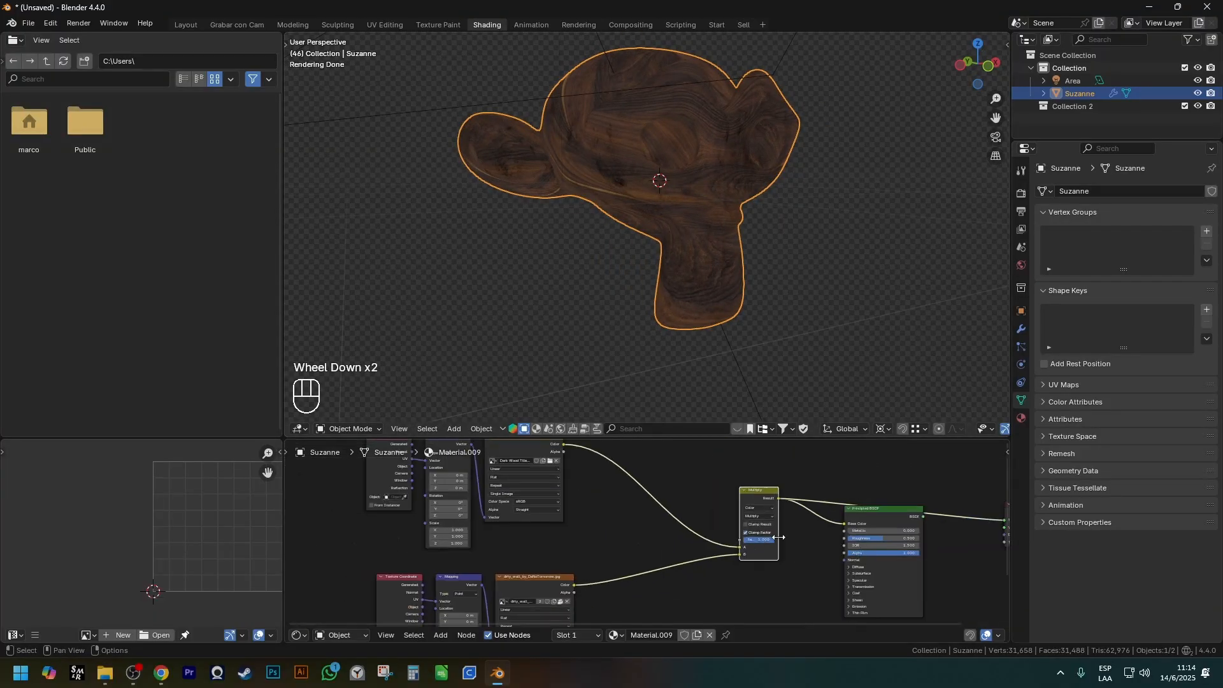
Move the Principled BSDF node down and away from the Multiply node to free space beside it.
{"action": "middle_click_drag", "start_coordinate": [847, 516], "coordinate": [666, 472], "text": "shift"}
{"action": "left_click", "coordinate": [706, 466]}
{"action": "key", "text": "g"}
{"action": "middle_click_drag", "start_coordinate": [917, 502], "coordinate": [816, 507], "text": "shift"}
{"action": "left_click", "coordinate": [816, 507]}
{"action": "key", "text": "g"}
{"action": "left_click", "coordinate": [801, 613]}
Insert a Mix Color node into the link between the Multiply node and the Material Output.
{"action": "scroll", "coordinate": [595, 507], "scroll_direction": "up", "scroll_amount": 2}
{"action": "middle_click_drag", "start_coordinate": [594, 507], "coordinate": [616, 521], "text": "shift"}
{"action": "key", "text": "shift+a"}
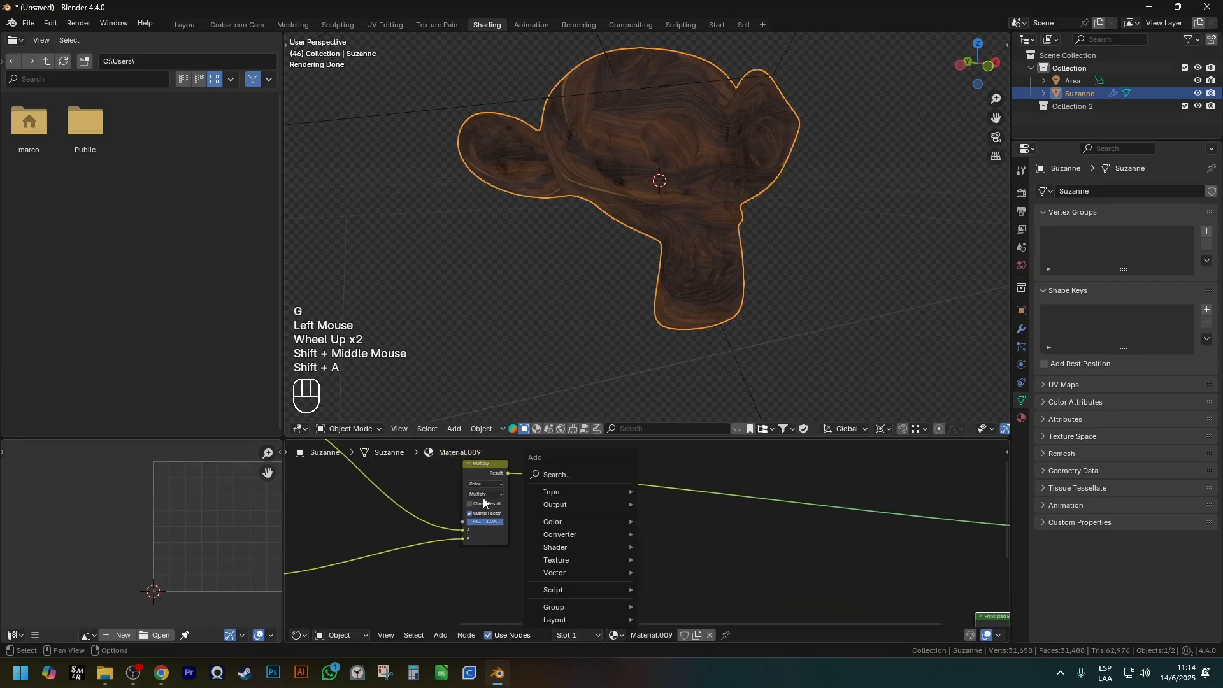
{"action": "mouse_move", "coordinate": [572, 519]}
{"action": "left_click", "coordinate": [674, 584]}
{"action": "left_click", "coordinate": [656, 503]}
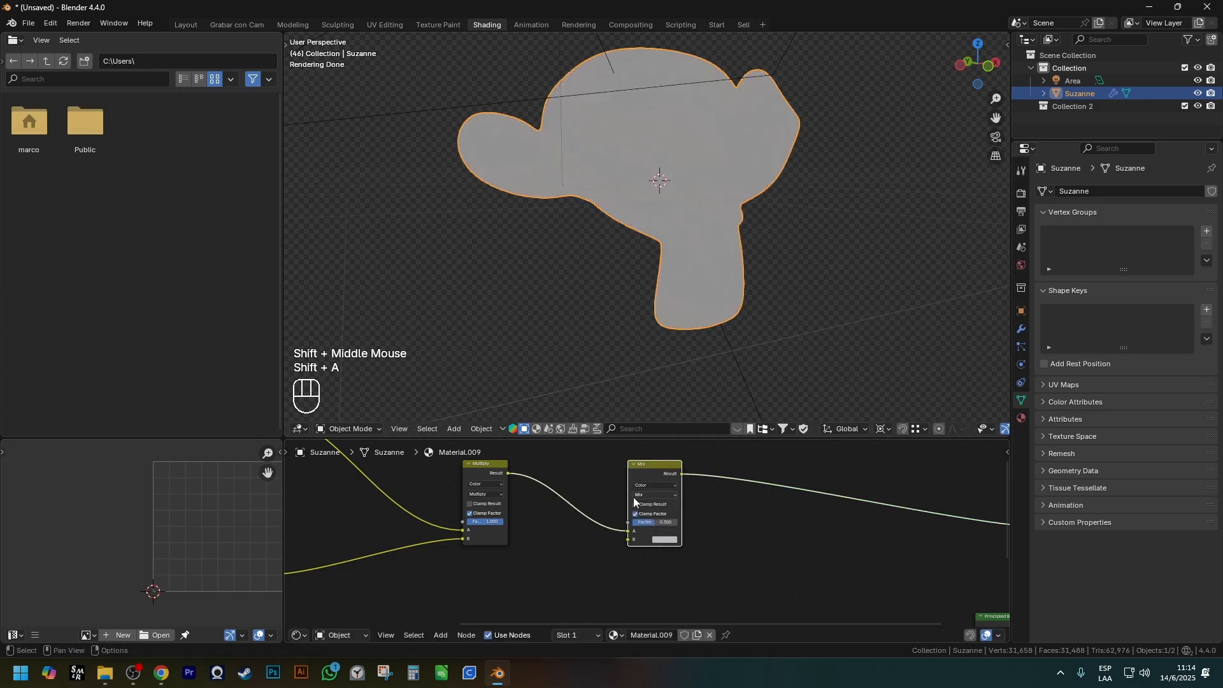
{"action": "scroll", "coordinate": [533, 492], "scroll_direction": "down", "scroll_amount": 1}
{"action": "left_click_drag", "start_coordinate": [521, 514], "coordinate": [550, 545]}
{"action": "left_click_drag", "start_coordinate": [618, 453], "coordinate": [676, 566]}
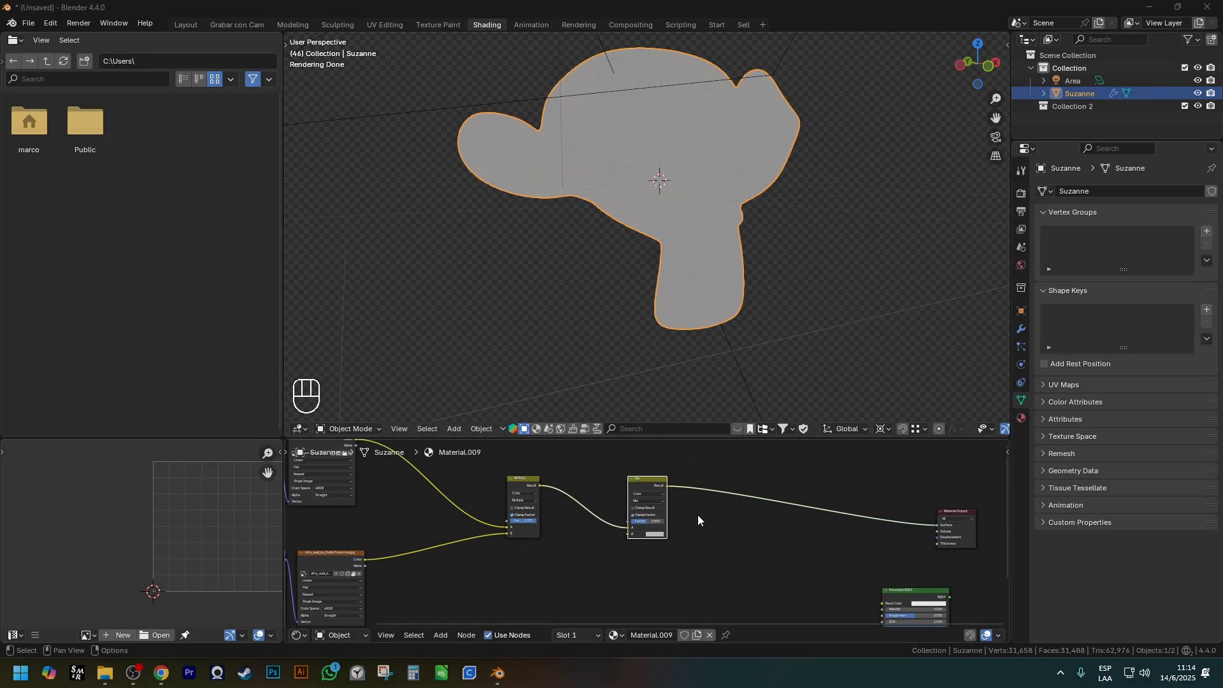
Add an Image Texture with Mapping and Texture Coordinate nodes below the new Mix node and connect its Color to input B.
{"action": "scroll", "coordinate": [605, 526], "scroll_direction": "down", "scroll_amount": 1}
{"action": "left_click", "coordinate": [645, 512]}
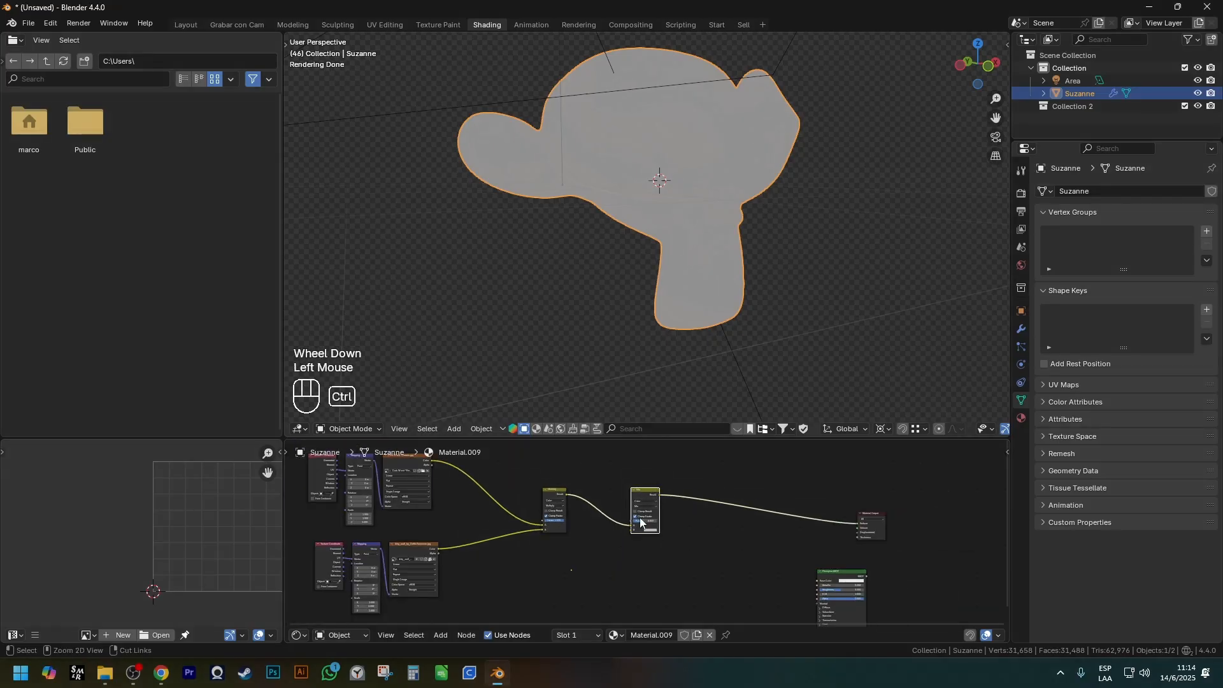
{"action": "key", "text": "ctrl+t"}
{"action": "middle_click_drag", "start_coordinate": [645, 513], "coordinate": [680, 468], "text": "shift"}
{"action": "key", "text": "g"}
{"action": "scroll", "coordinate": [672, 609], "scroll_direction": "up", "scroll_amount": 3}
{"action": "left_click", "coordinate": [665, 599]}
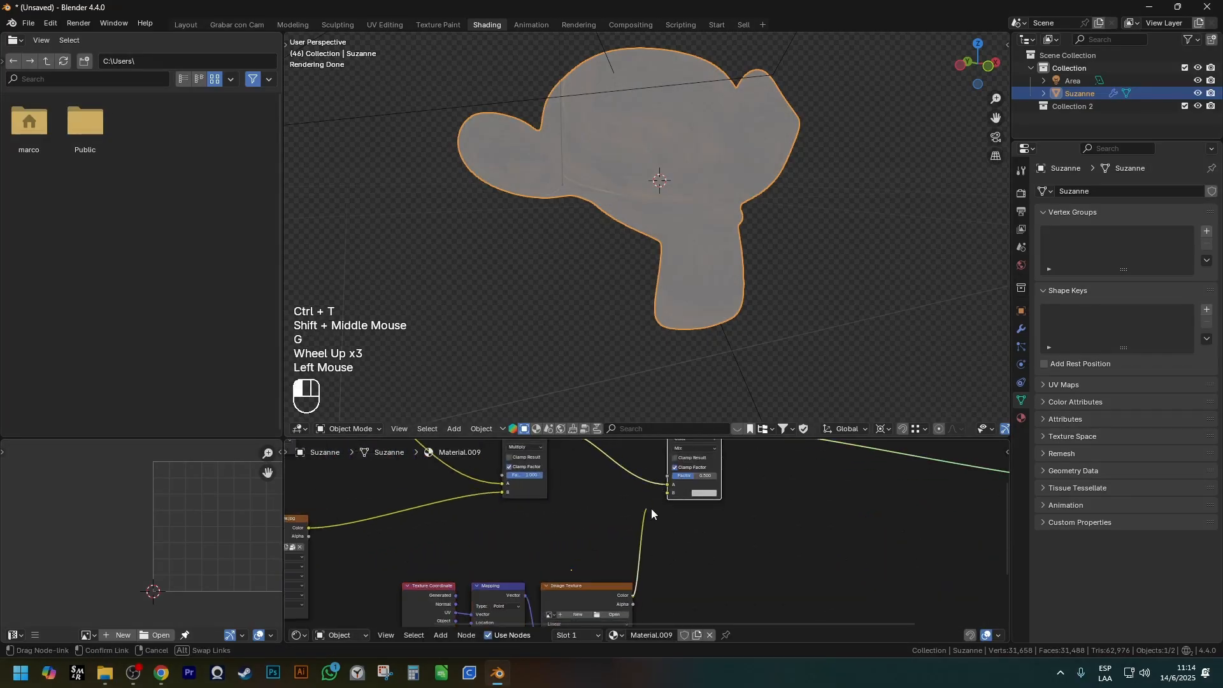
{"action": "middle_click_drag", "start_coordinate": [666, 599], "coordinate": [682, 546], "text": "shift"}
Load the WipingResidueMedium001 overlay image from the Surface Imprefection textures folder into the new Image Texture node.
{"action": "scroll", "coordinate": [681, 546], "scroll_direction": "up", "scroll_amount": 1}
{"action": "left_click", "coordinate": [662, 533]}
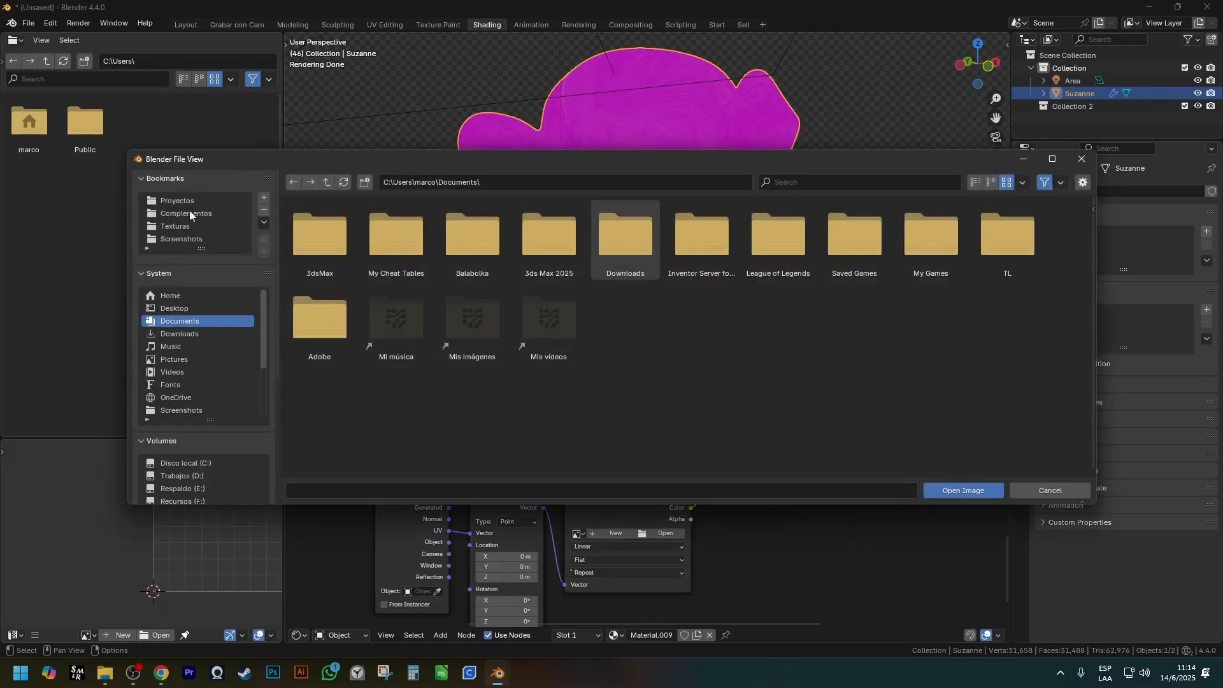
{"action": "left_click", "coordinate": [178, 227]}
{"action": "left_click", "coordinate": [618, 242]}
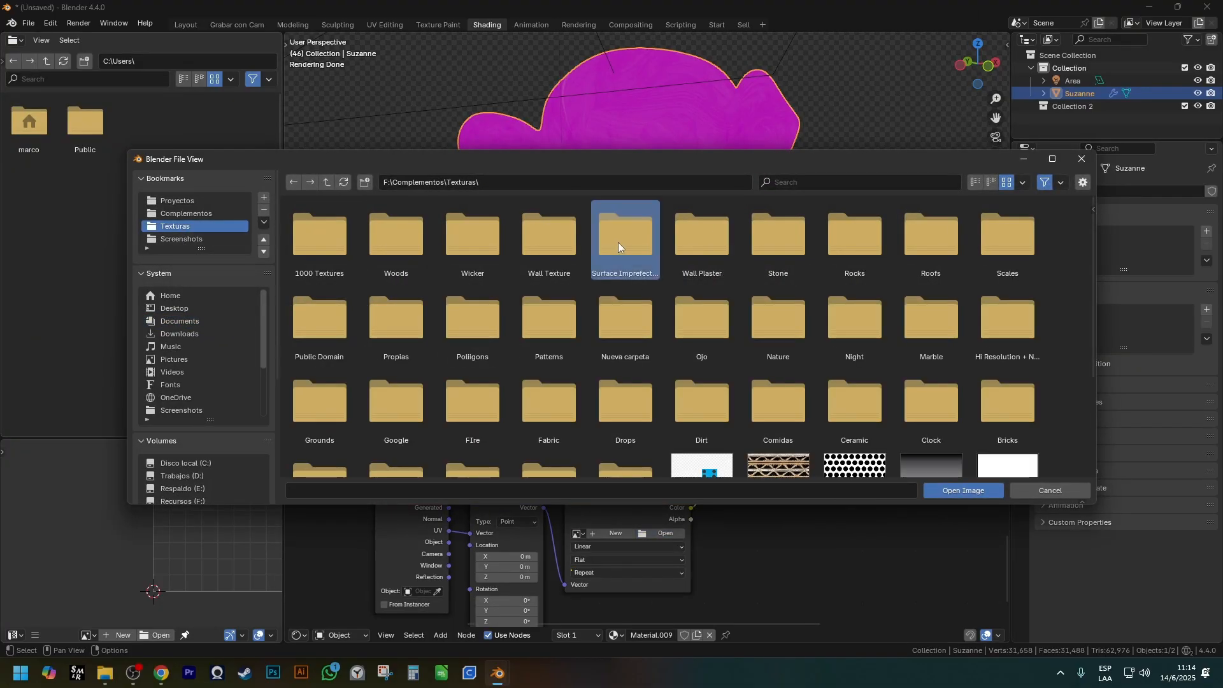
{"action": "double_click", "coordinate": [652, 222]}
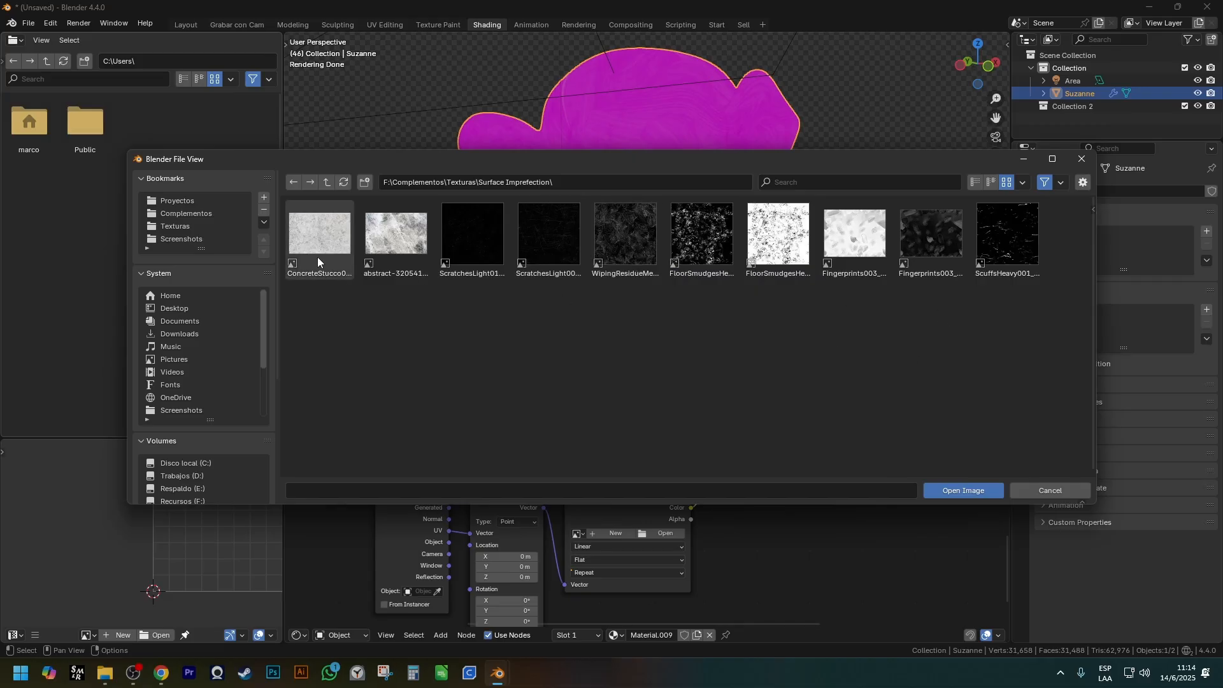
{"action": "double_click", "coordinate": [627, 246]}
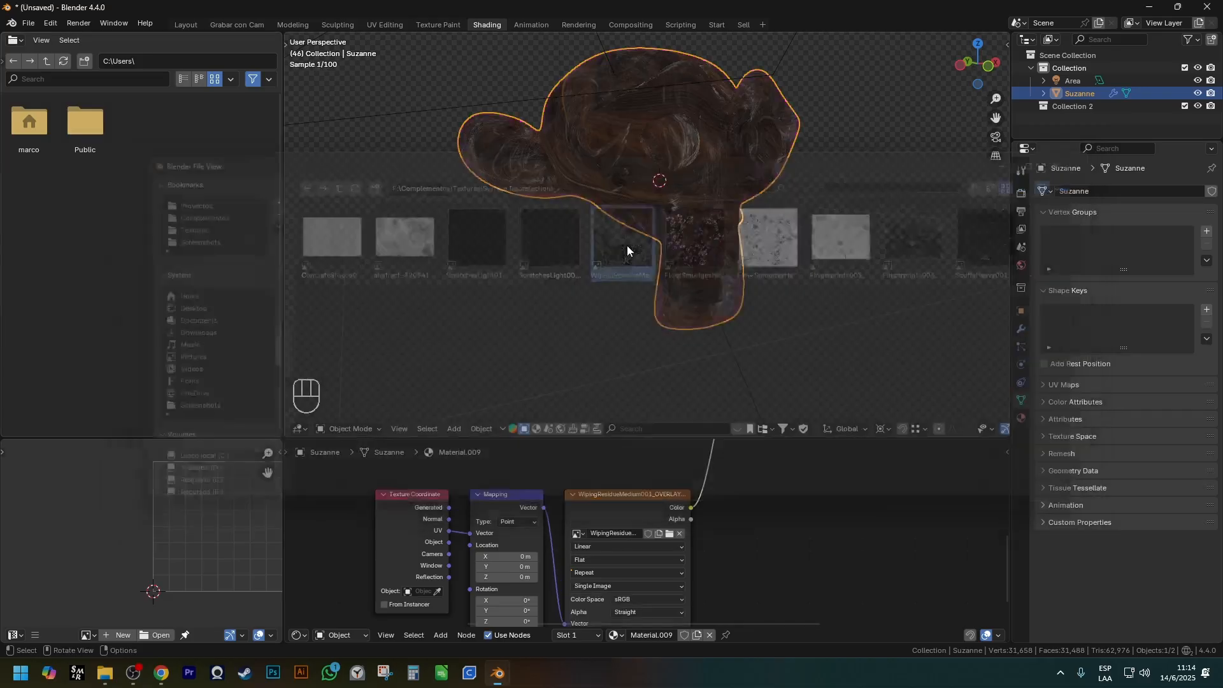
Examine the wiping residue on the monkey up close along with its texture and Mix nodes.
{"action": "scroll", "coordinate": [705, 144], "scroll_direction": "up", "scroll_amount": 2}
{"action": "scroll", "coordinate": [669, 537], "scroll_direction": "down", "scroll_amount": 2}
{"action": "middle_click_drag", "start_coordinate": [669, 537], "coordinate": [631, 541], "text": "shift"}
{"action": "scroll", "coordinate": [571, 544], "scroll_direction": "up", "scroll_amount": 4}
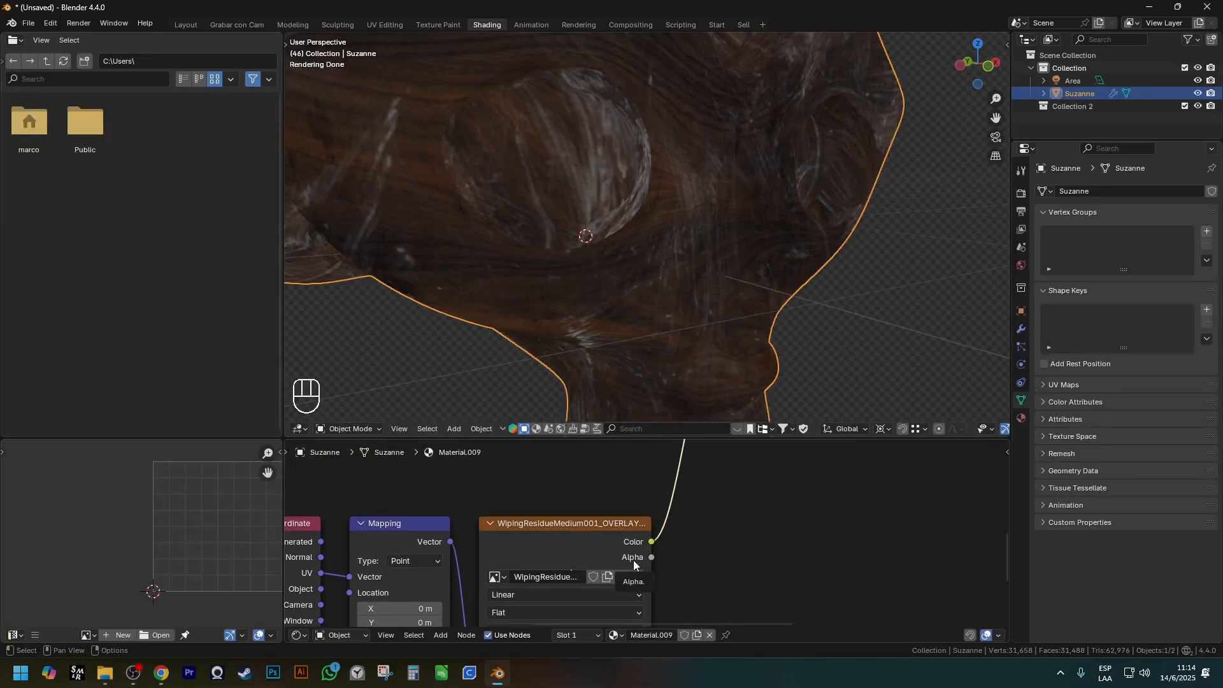
{"action": "scroll", "coordinate": [634, 560], "scroll_direction": "down", "scroll_amount": 3}
{"action": "middle_click_drag", "start_coordinate": [655, 558], "coordinate": [641, 568], "text": "shift"}
{"action": "scroll", "coordinate": [656, 510], "scroll_direction": "up", "scroll_amount": 2}
{"action": "middle_click_drag", "start_coordinate": [660, 499], "coordinate": [606, 505], "text": "shift"}
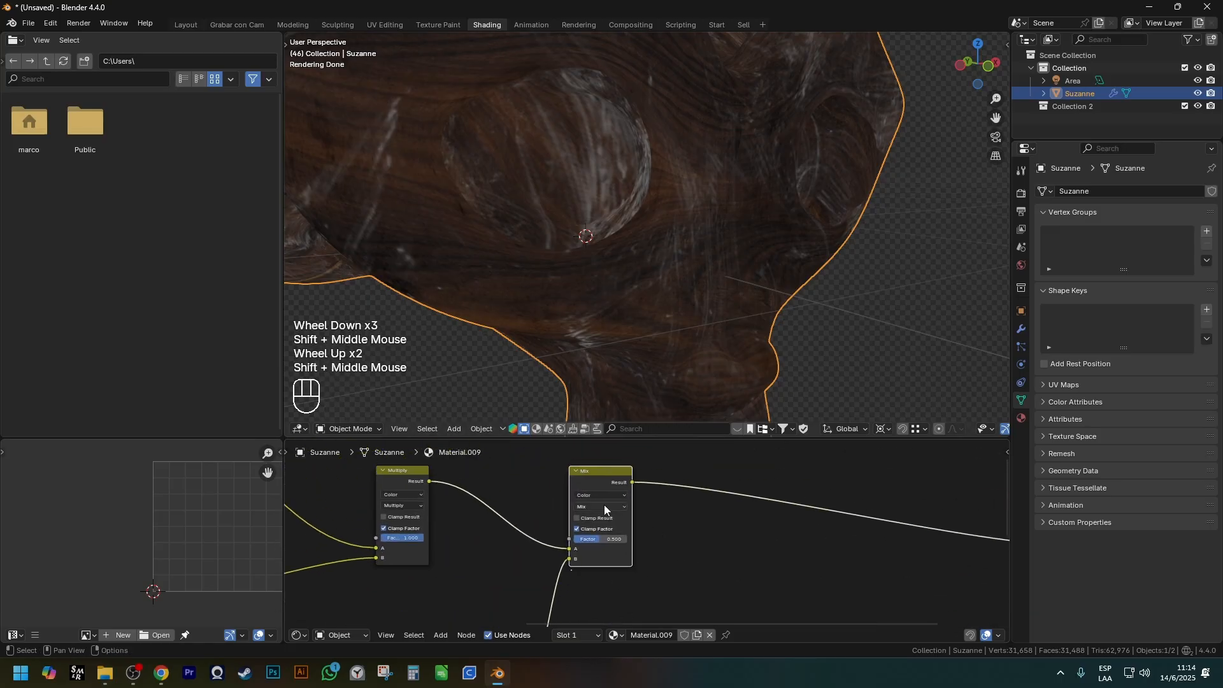
Set the new Mix node's Factor to 0.250 and inspect the residue on the monkey's face.
{"action": "scroll", "coordinate": [605, 513], "scroll_direction": "up", "scroll_amount": 2}
{"action": "mouse_move", "coordinate": [593, 547]}
{"action": "left_mouse_down"}
{"action": "mouse_move", "coordinate": [634, 547]}
{"action": "mouse_move", "coordinate": [578, 548]}
{"action": "left_mouse_up"}
{"action": "scroll", "coordinate": [561, 302], "scroll_direction": "down", "scroll_amount": 5}
{"action": "middle_click_drag", "start_coordinate": [560, 301], "coordinate": [584, 264], "text": "shift"}
{"action": "middle_click_drag", "start_coordinate": [584, 264], "coordinate": [607, 230]}
{"action": "scroll", "coordinate": [636, 336], "scroll_direction": "up", "scroll_amount": 3}
{"action": "scroll", "coordinate": [622, 316], "scroll_direction": "down", "scroll_amount": 1}
{"action": "middle_click_drag", "start_coordinate": [636, 336], "coordinate": [634, 386]}
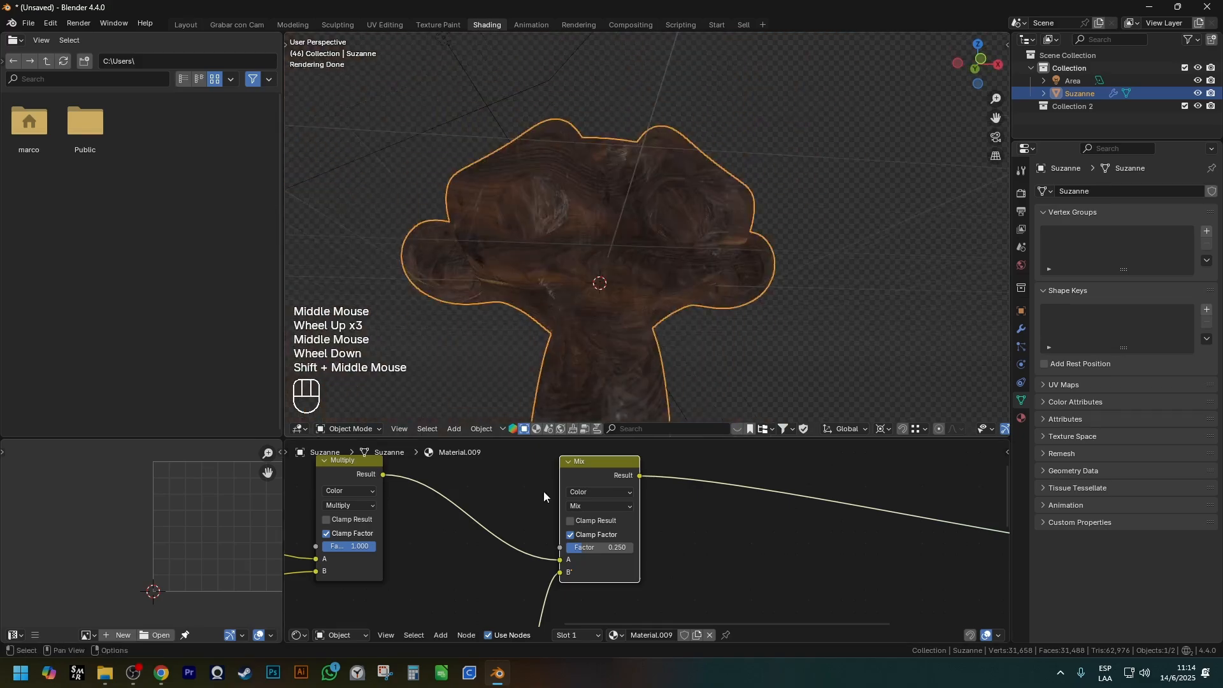
Preview the Multiply node's output and the new Mix node's output to compare them on the monkey.
{"action": "left_click", "coordinate": [561, 459], "text": "ctrl+shift"}
{"action": "scroll", "coordinate": [613, 180], "scroll_direction": "up", "scroll_amount": 1}
{"action": "left_click", "coordinate": [620, 473], "text": "ctrl+shift"}
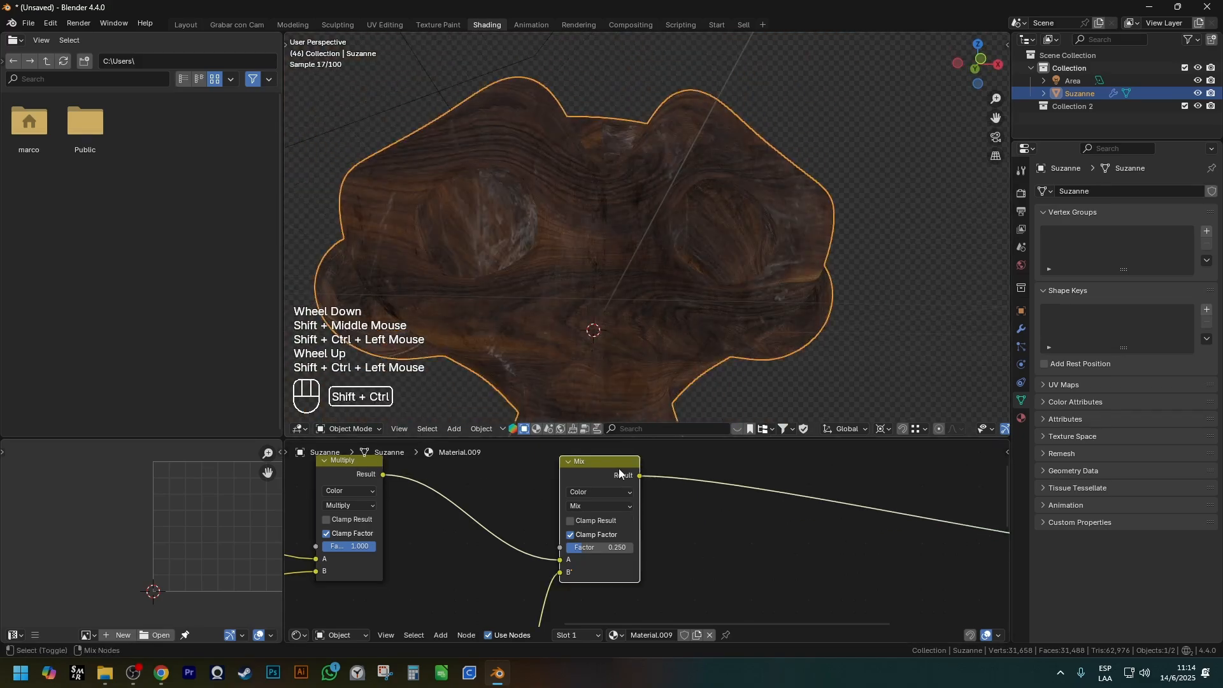
{"action": "scroll", "coordinate": [552, 249], "scroll_direction": "down", "scroll_amount": 2}
{"action": "middle_click_drag", "start_coordinate": [552, 250], "coordinate": [656, 317]}
Change the new Mix node's blending mode to Screen, set its Factor to 1 and inspect the monkey.
{"action": "left_click", "coordinate": [599, 506]}
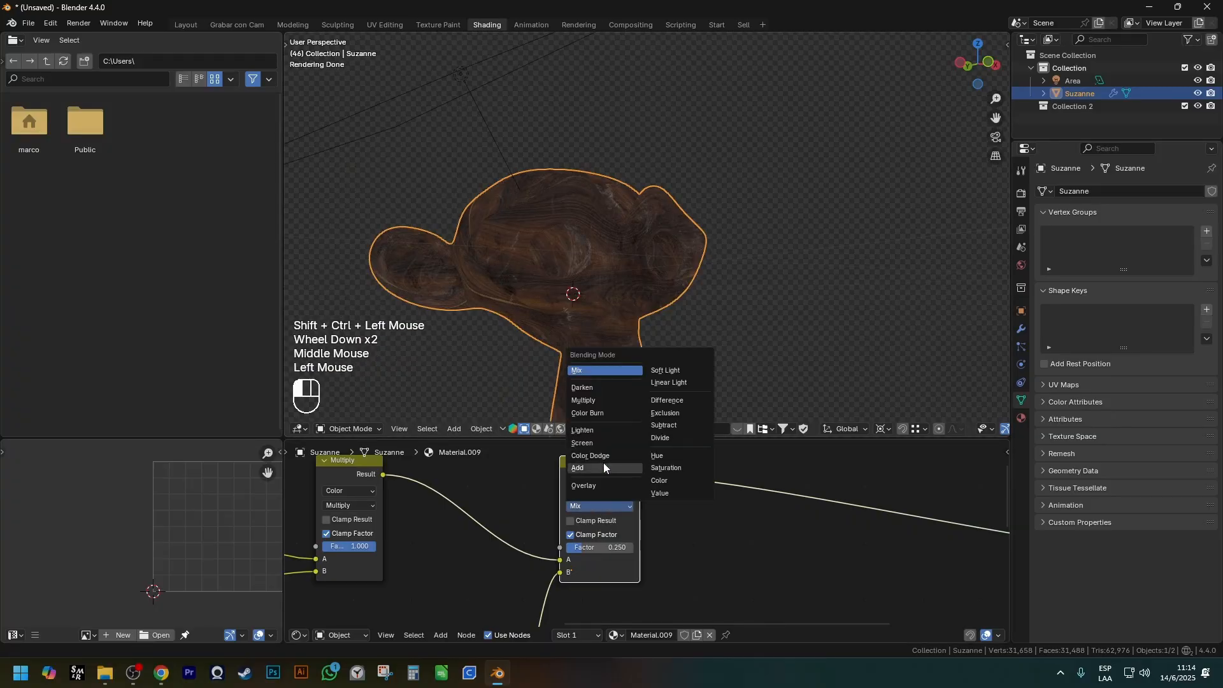
{"action": "left_click", "coordinate": [593, 441]}
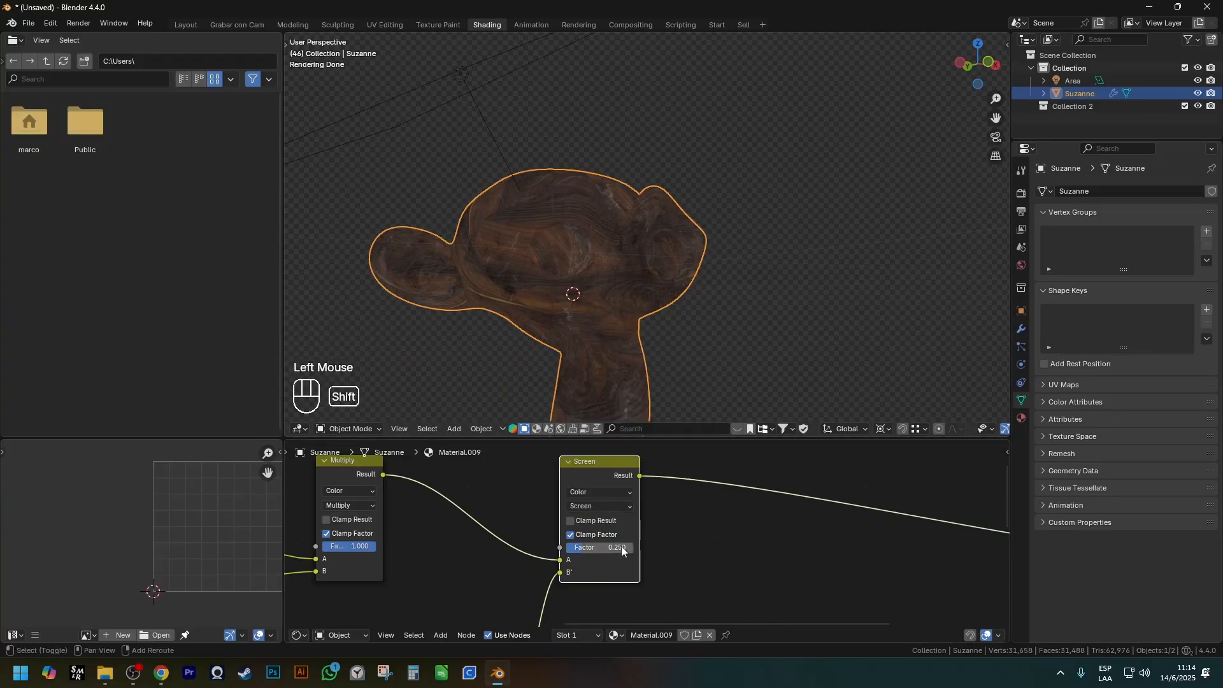
{"action": "middle_click_drag", "start_coordinate": [622, 548], "coordinate": [586, 509], "text": "shift"}
{"action": "scroll", "coordinate": [584, 506], "scroll_direction": "up", "scroll_amount": 2}
{"action": "left_click_drag", "start_coordinate": [584, 505], "coordinate": [630, 506]}
{"action": "middle_click_drag", "start_coordinate": [510, 254], "coordinate": [611, 281]}
{"action": "scroll", "coordinate": [567, 564], "scroll_direction": "down", "scroll_amount": 1}
{"action": "middle_click_drag", "start_coordinate": [567, 565], "coordinate": [631, 588], "text": "shift"}
Preview the wiping residue texture on its own and examine its black and white areas on the monkey.
{"action": "left_click", "coordinate": [533, 515], "text": "ctrl+shift"}
{"action": "middle_click_drag", "start_coordinate": [577, 268], "coordinate": [583, 306]}
{"action": "scroll", "coordinate": [642, 484], "scroll_direction": "down", "scroll_amount": 2}
{"action": "middle_click_drag", "start_coordinate": [642, 484], "coordinate": [599, 532], "text": "shift"}
{"action": "scroll", "coordinate": [649, 229], "scroll_direction": "up", "scroll_amount": 3}
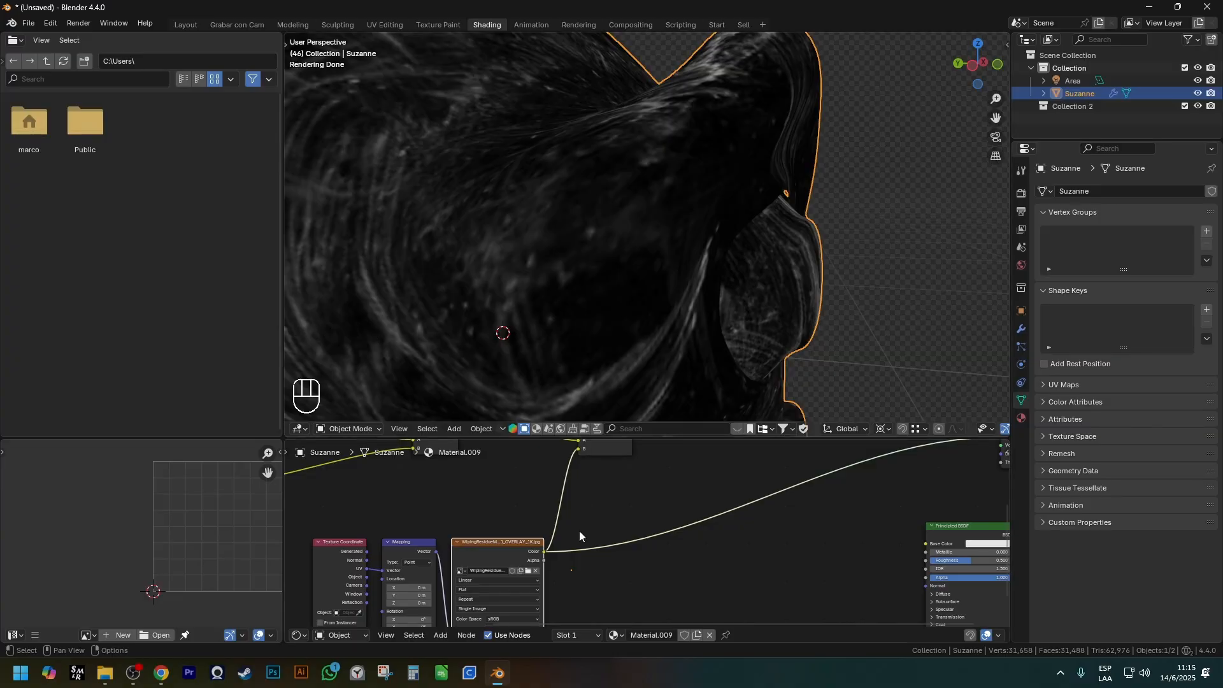
{"action": "scroll", "coordinate": [579, 530], "scroll_direction": "down", "scroll_amount": 2}
{"action": "middle_click_drag", "start_coordinate": [579, 530], "coordinate": [542, 560], "text": "shift"}
Move the wiping residue texture nodes further away from the Screen node.
{"action": "left_click", "coordinate": [481, 600]}
{"action": "key", "text": "g"}
{"action": "scroll", "coordinate": [481, 583], "scroll_direction": "up", "scroll_amount": 4}
{"action": "middle_click_drag", "start_coordinate": [482, 586], "coordinate": [527, 590], "text": "shift"}
{"action": "scroll", "coordinate": [493, 605], "scroll_direction": "down", "scroll_amount": 2}
{"action": "left_click_drag", "start_coordinate": [488, 606], "coordinate": [599, 488]}
{"action": "middle_click_drag", "start_coordinate": [611, 487], "coordinate": [589, 543], "text": "shift"}
Preview the Screen node's result on the monkey again.
{"action": "left_click", "coordinate": [606, 503], "text": "ctrl+shift"}
{"action": "scroll", "coordinate": [574, 571], "scroll_direction": "down", "scroll_amount": 1}
{"action": "scroll", "coordinate": [562, 582], "scroll_direction": "down", "scroll_amount": 1, "text": "shift"}
{"action": "scroll", "coordinate": [514, 523], "scroll_direction": "up", "scroll_amount": 2}
{"action": "middle_click_drag", "start_coordinate": [532, 594], "coordinate": [464, 577], "text": "shift"}
{"action": "scroll", "coordinate": [464, 577], "scroll_direction": "down", "scroll_amount": 1}
{"action": "left_click", "coordinate": [563, 489]}
Inspect the residue screened over the dirty wood from several angles and review the whole node layout.
{"action": "scroll", "coordinate": [683, 332], "scroll_direction": "down", "scroll_amount": 1}
{"action": "scroll", "coordinate": [683, 332], "scroll_direction": "up", "scroll_amount": 1}
{"action": "scroll", "coordinate": [683, 333], "scroll_direction": "down", "scroll_amount": 1}
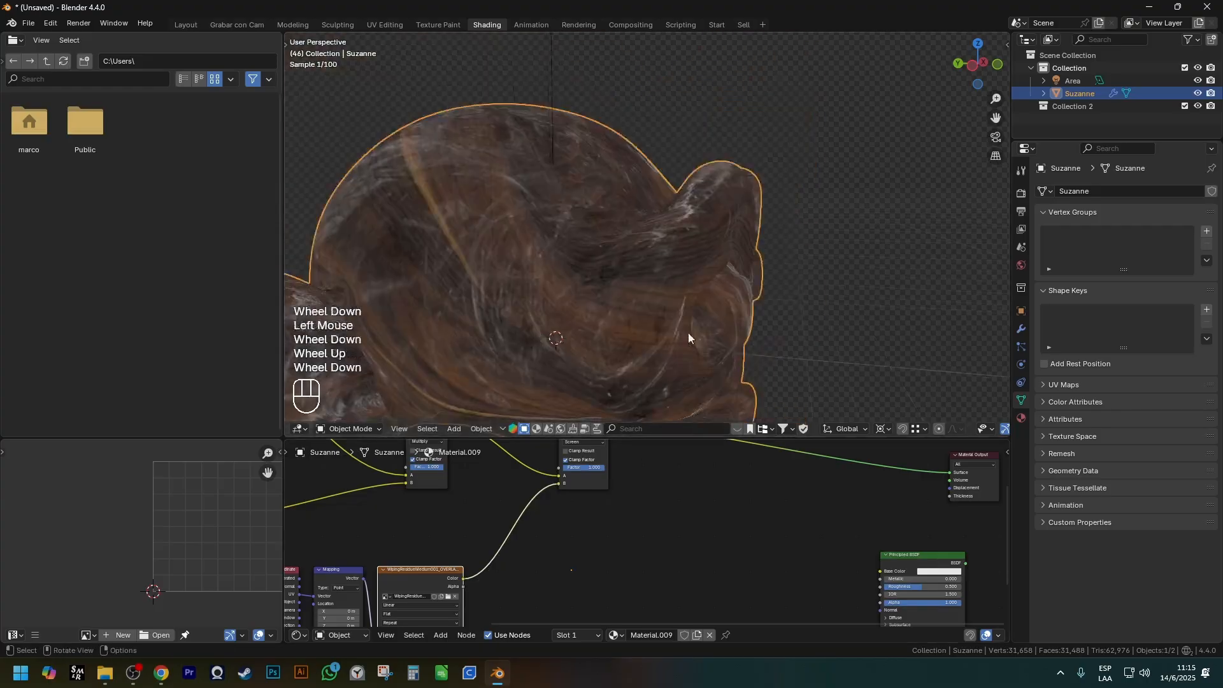
{"action": "middle_click_drag", "start_coordinate": [683, 332], "coordinate": [615, 460]}
{"action": "scroll", "coordinate": [615, 461], "scroll_direction": "up", "scroll_amount": 2}
{"action": "middle_click_drag", "start_coordinate": [613, 357], "coordinate": [611, 302], "text": "shift"}
{"action": "scroll", "coordinate": [588, 478], "scroll_direction": "up", "scroll_amount": 2}
{"action": "middle_click_drag", "start_coordinate": [587, 478], "coordinate": [591, 515], "text": "shift"}
{"action": "left_click_drag", "start_coordinate": [590, 506], "coordinate": [621, 507]}
{"action": "scroll", "coordinate": [614, 319], "scroll_direction": "down", "scroll_amount": 2}
{"action": "middle_click_drag", "start_coordinate": [614, 319], "coordinate": [644, 223], "text": "shift"}
{"action": "scroll", "coordinate": [595, 553], "scroll_direction": "down", "scroll_amount": 2}
{"action": "scroll", "coordinate": [593, 568], "scroll_direction": "down", "scroll_amount": 2}
{"action": "scroll", "coordinate": [632, 513], "scroll_direction": "down", "scroll_amount": 1}
{"action": "middle_click_drag", "start_coordinate": [592, 576], "coordinate": [646, 463], "text": "shift"}
{"action": "left_click_drag", "start_coordinate": [633, 453], "coordinate": [679, 518]}
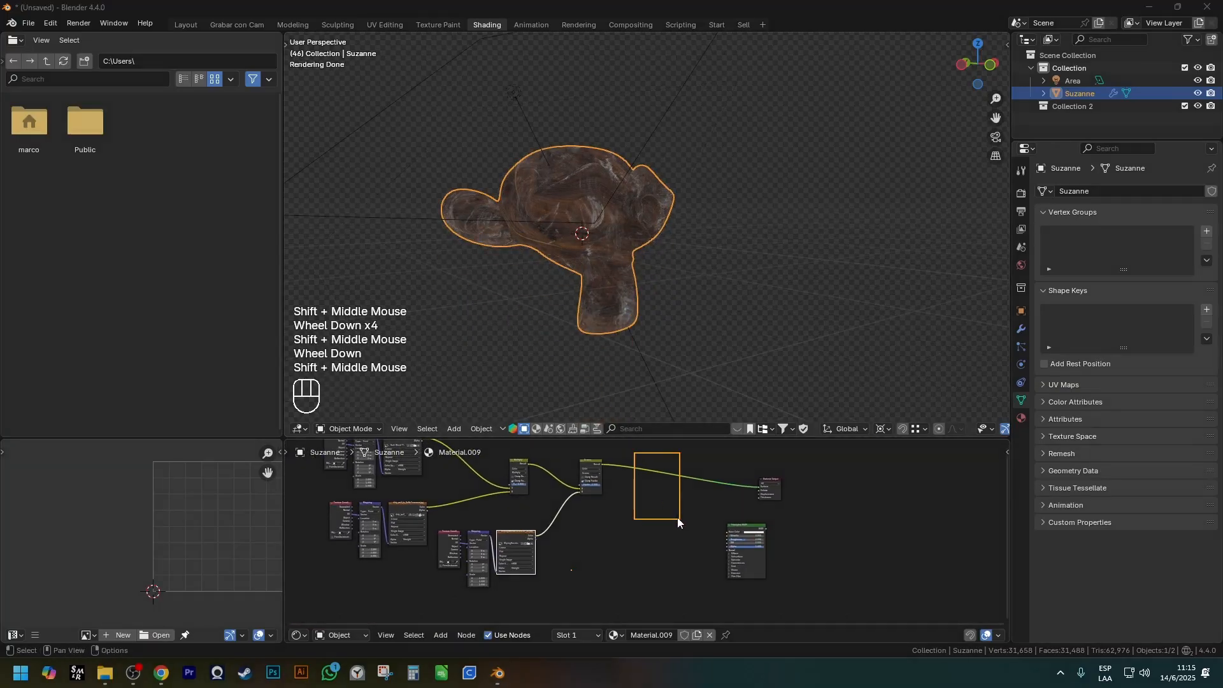
{"action": "left_click_drag", "start_coordinate": [771, 461], "coordinate": [837, 544]}
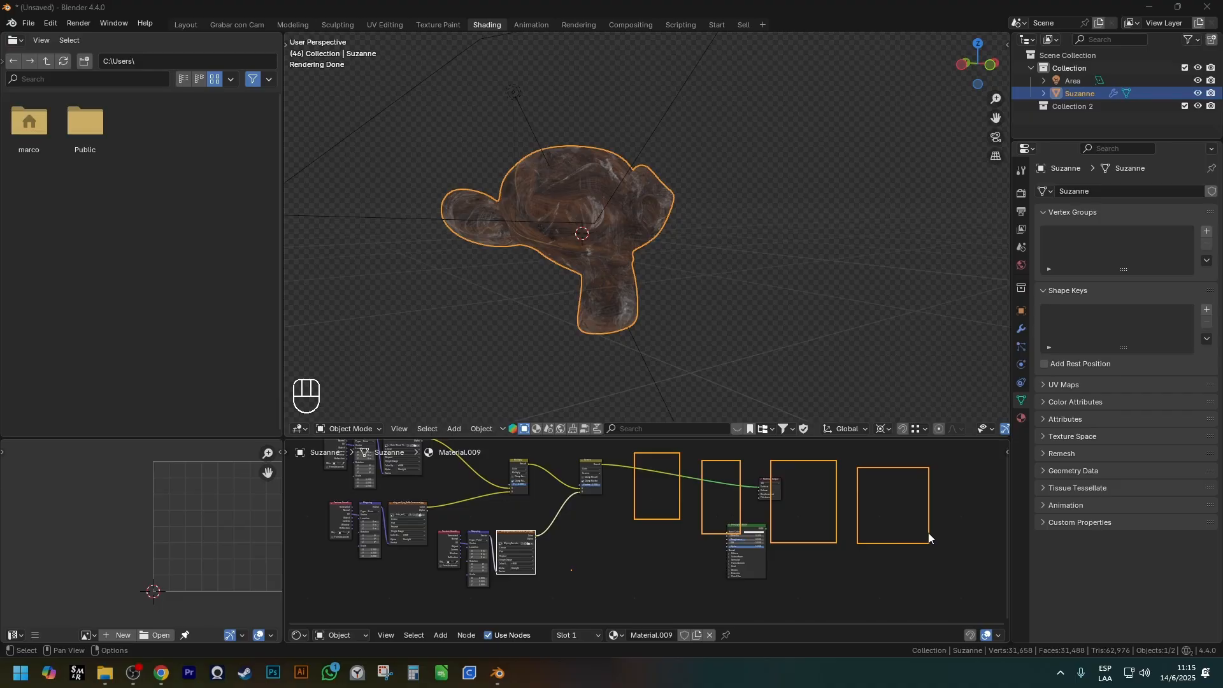
{"action": "key", "text": "Delete"}
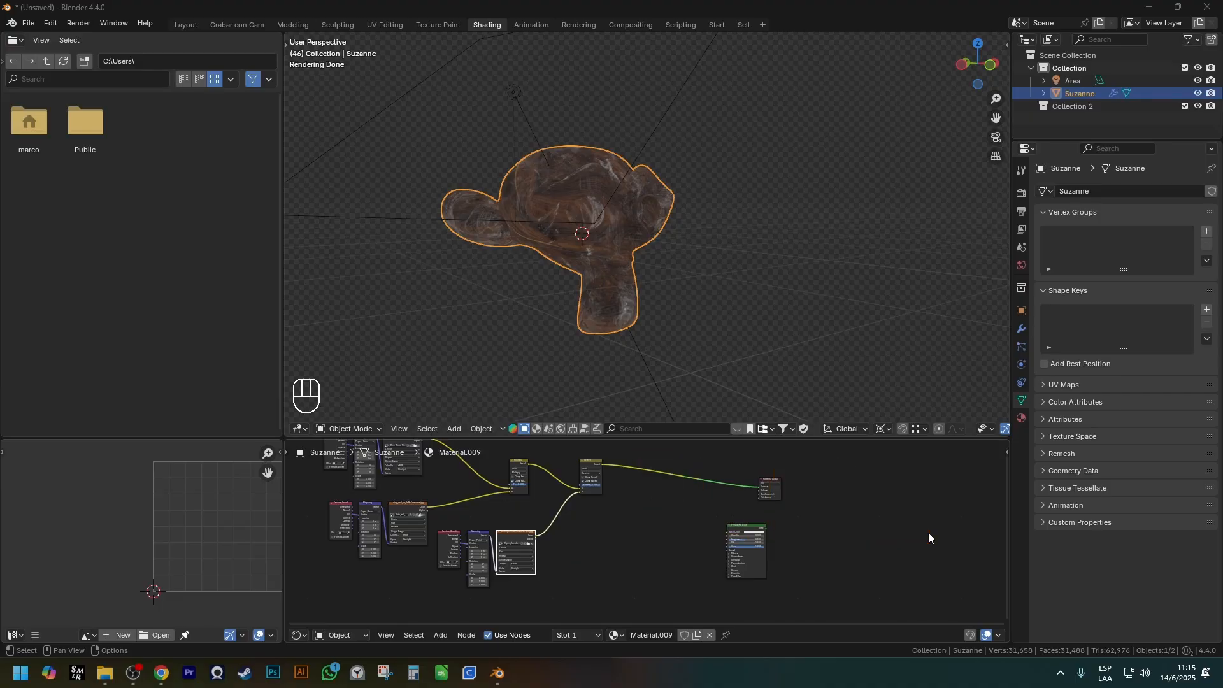
Insert an RGB Curves node into the link between the Screen node and the Material Output.
{"action": "scroll", "coordinate": [639, 501], "scroll_direction": "up", "scroll_amount": 4}
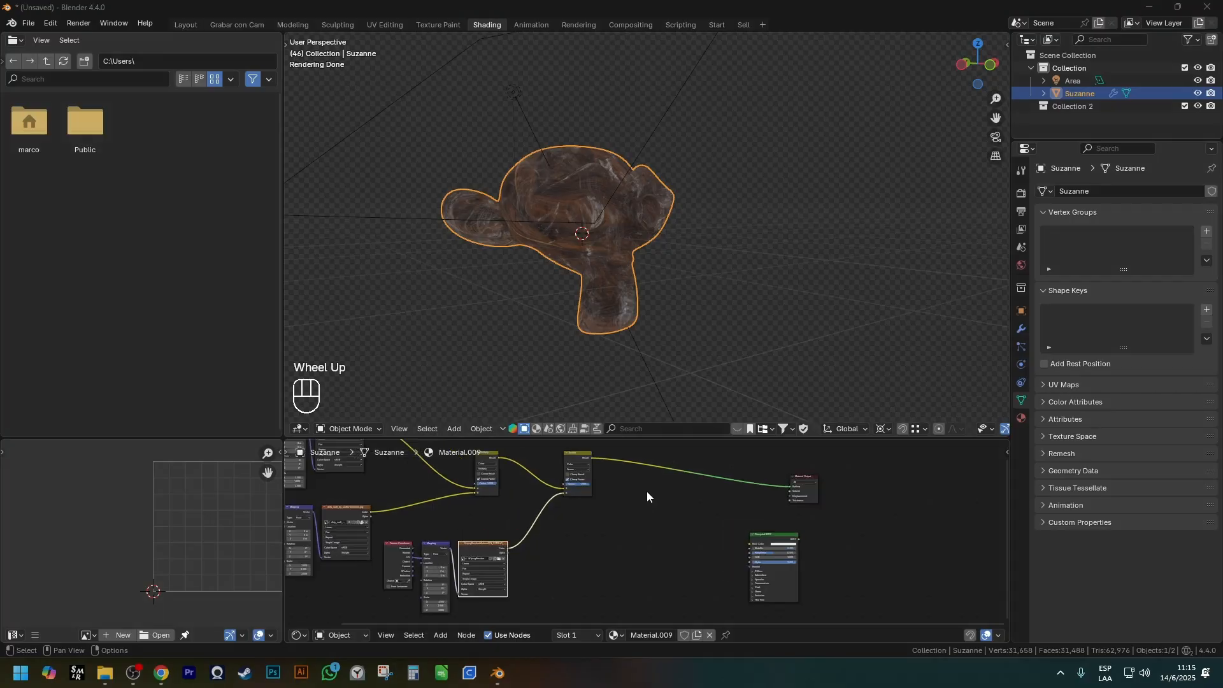
{"action": "scroll", "coordinate": [637, 460], "scroll_direction": "down", "scroll_amount": 2}
{"action": "middle_click", "coordinate": [637, 465]}
{"action": "key", "text": "shift+a"}
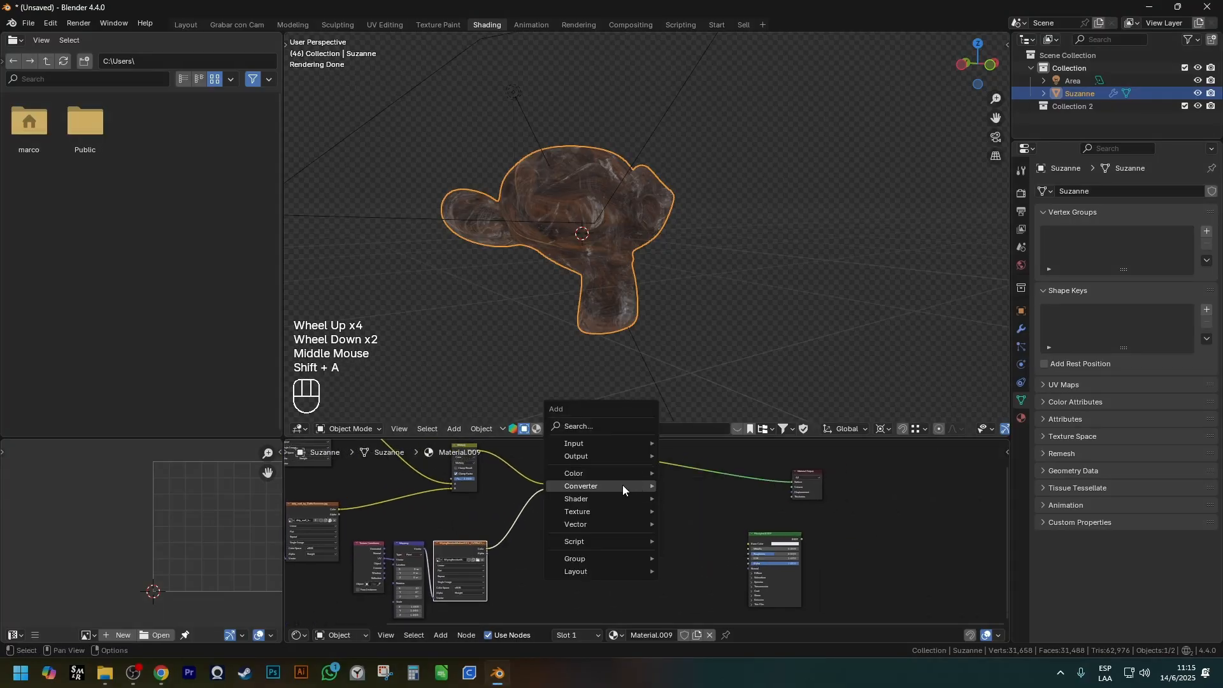
{"action": "mouse_move", "coordinate": [616, 472]}
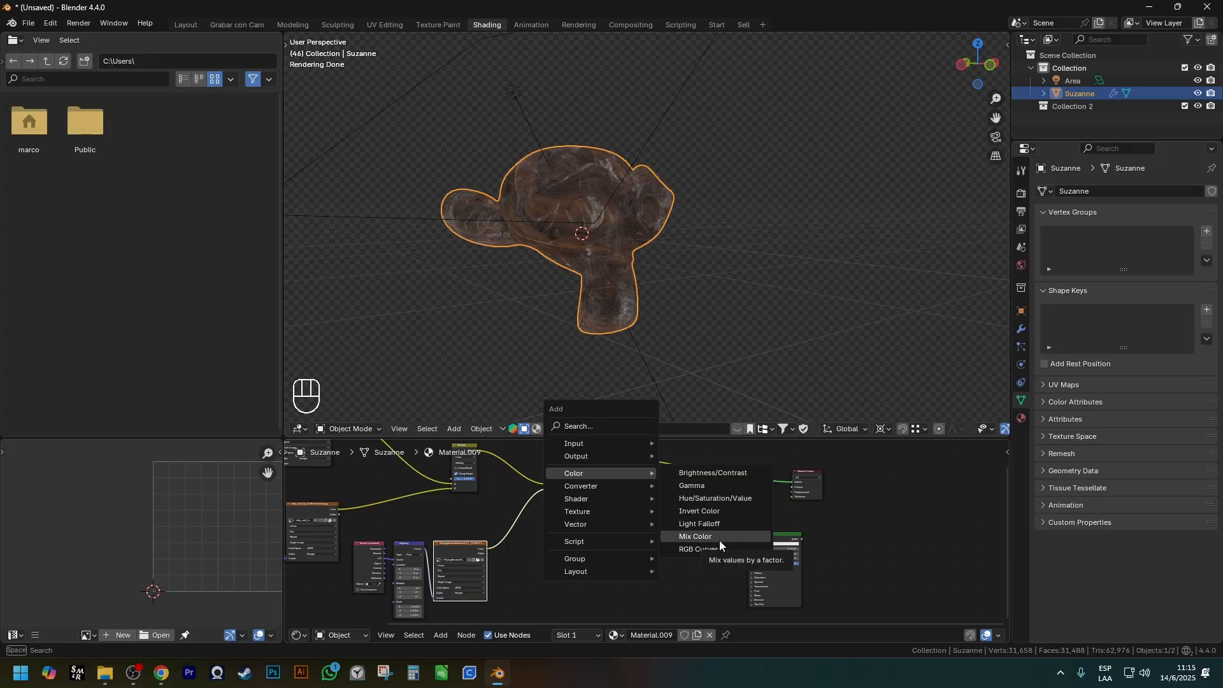
{"action": "left_click", "coordinate": [699, 550]}
{"action": "left_click", "coordinate": [643, 504]}
{"action": "scroll", "coordinate": [643, 509], "scroll_direction": "up", "scroll_amount": 2}
{"action": "middle_click_drag", "start_coordinate": [656, 503], "coordinate": [644, 560], "text": "shift"}
{"action": "key", "text": "g"}
{"action": "left_click", "coordinate": [685, 509]}
Add two points to the combined RGB curve and shape it into an S-curve with the lower point at 0.4136, 0.2500.
{"action": "scroll", "coordinate": [685, 508], "scroll_direction": "up", "scroll_amount": 2}
{"action": "middle_click_drag", "start_coordinate": [685, 509], "coordinate": [630, 503], "text": "shift"}
{"action": "scroll", "coordinate": [663, 508], "scroll_direction": "up", "scroll_amount": 1}
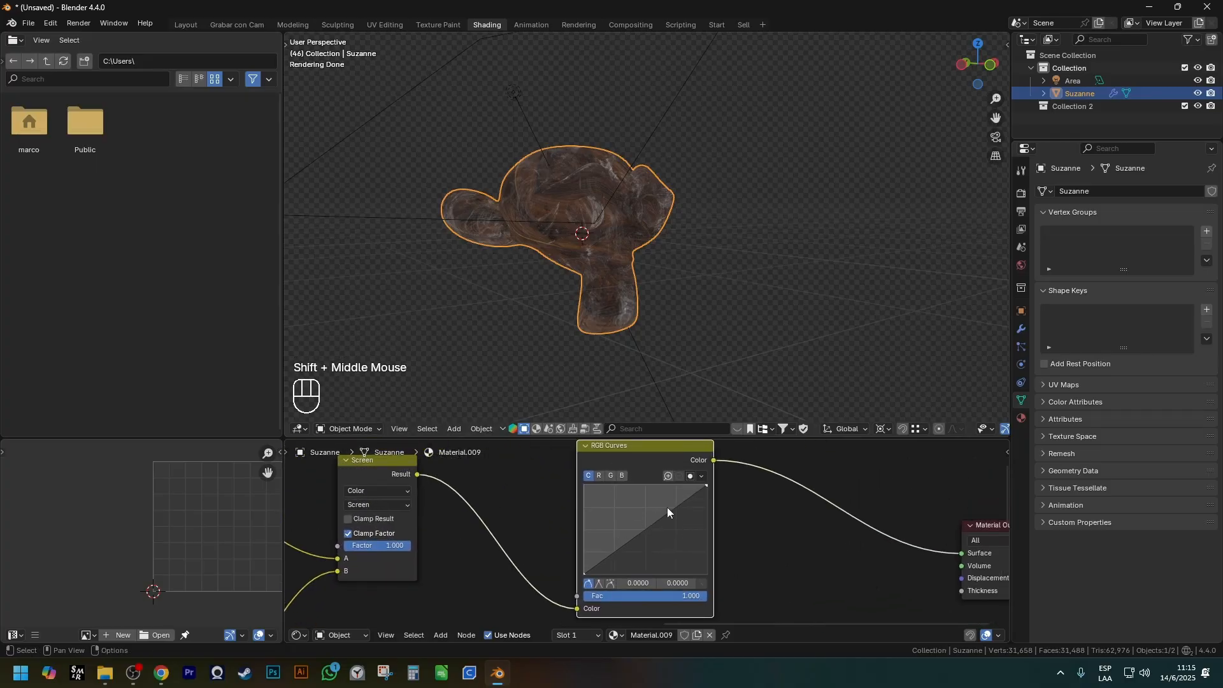
{"action": "scroll", "coordinate": [628, 559], "scroll_direction": "up", "scroll_amount": 2}
{"action": "left_click_drag", "start_coordinate": [651, 521], "coordinate": [596, 541]}
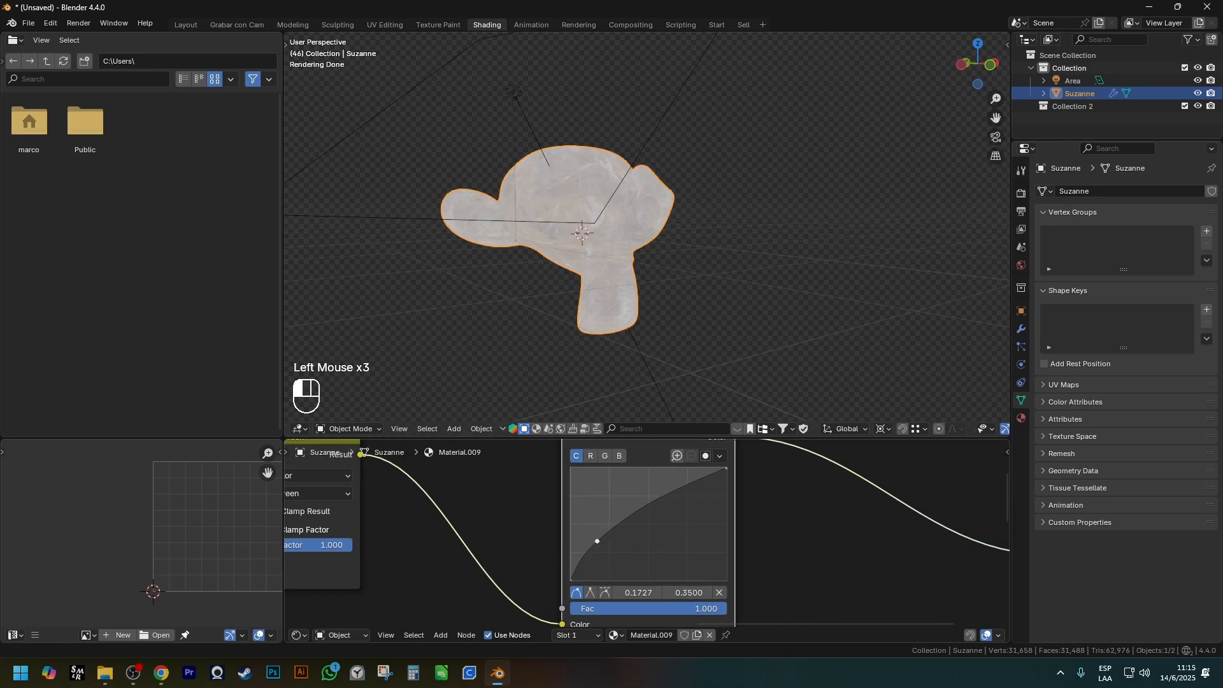
{"action": "left_click_drag", "start_coordinate": [674, 489], "coordinate": [697, 524]}
{"action": "left_click_drag", "start_coordinate": [606, 539], "coordinate": [602, 507]}
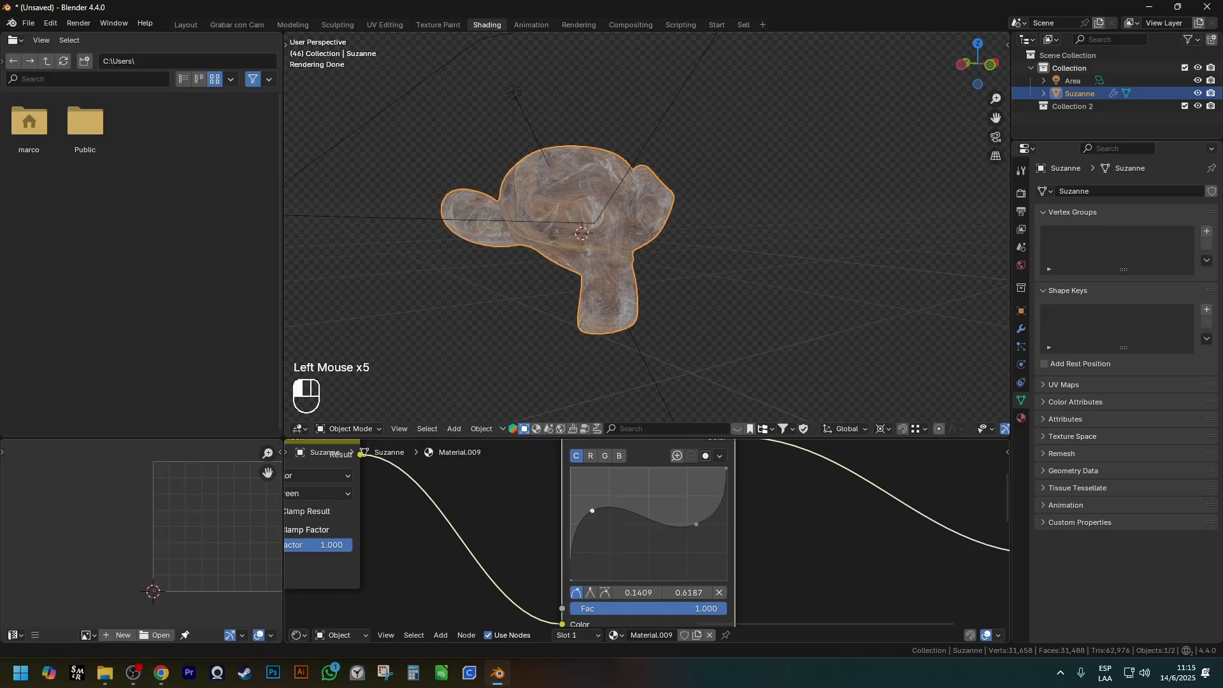
{"action": "left_click_drag", "start_coordinate": [702, 526], "coordinate": [679, 483]}
{"action": "left_click_drag", "start_coordinate": [594, 509], "coordinate": [636, 563]}
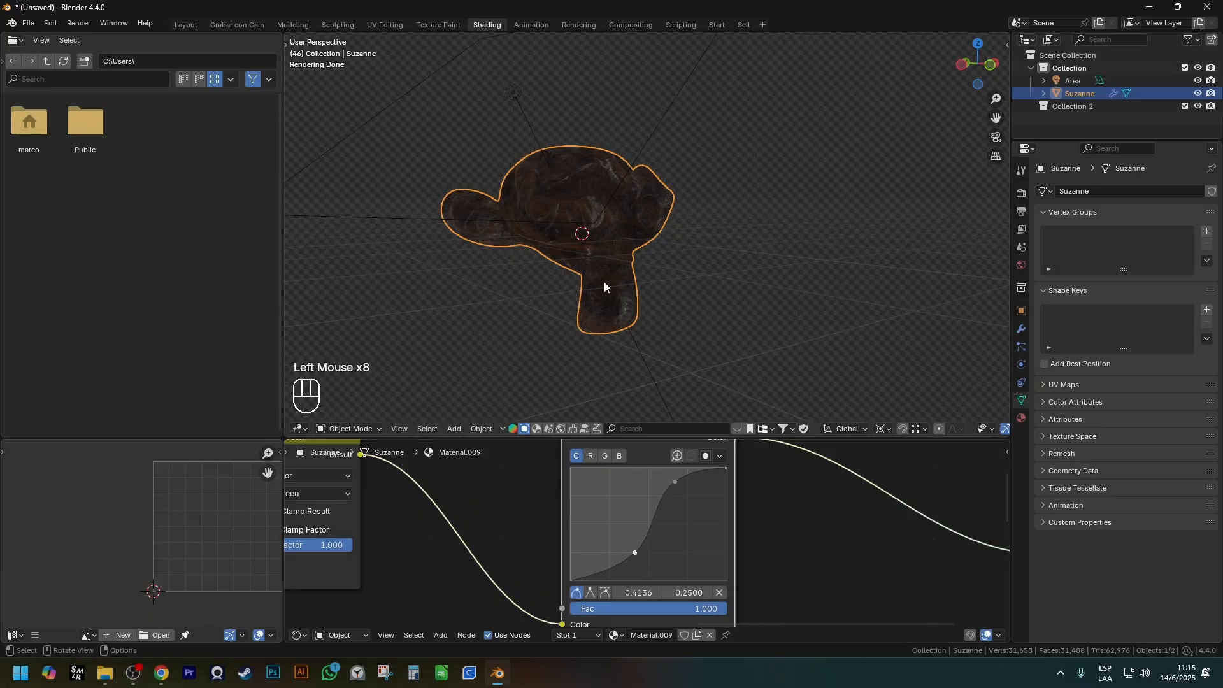
Undo the point edits on the combined RGB curve.
{"action": "key", "text": "ctrl+z"}
{"action": "key", "text": "ctrl+z"}
Bend the red channel curve upward with a point at 0.2590, 0.7625, undoing the last excess change.
{"action": "key", "text": "ctrl+z"}
{"action": "key", "text": "ctrl+z"}
{"action": "key", "text": "ctrl+z"}
{"action": "key", "text": "ctrl+z"}
{"action": "key", "text": "ctrl+z"}
{"action": "key", "text": "ctrl+z"}
{"action": "key", "text": "ctrl+z"}
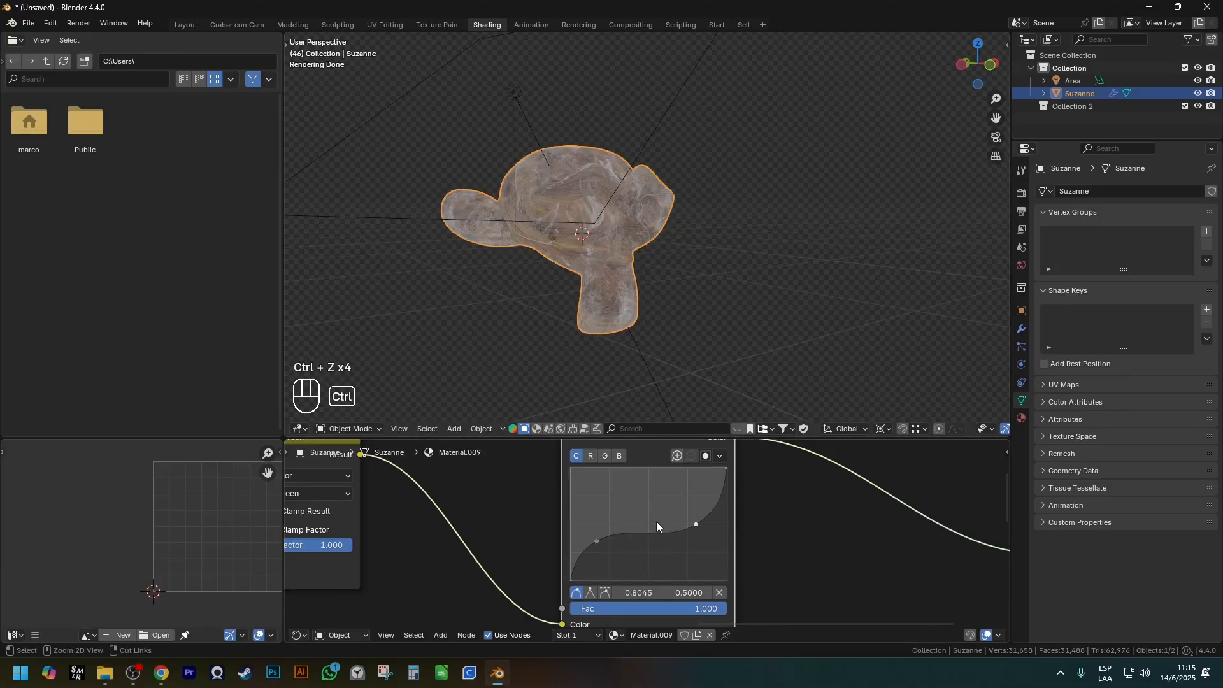
{"action": "left_click", "coordinate": [591, 456]}
{"action": "left_click_drag", "start_coordinate": [637, 517], "coordinate": [688, 553]}
Try bending the green channel curve, undo it, and return to the red channel curve.
{"action": "key", "text": "ctrl+z"}
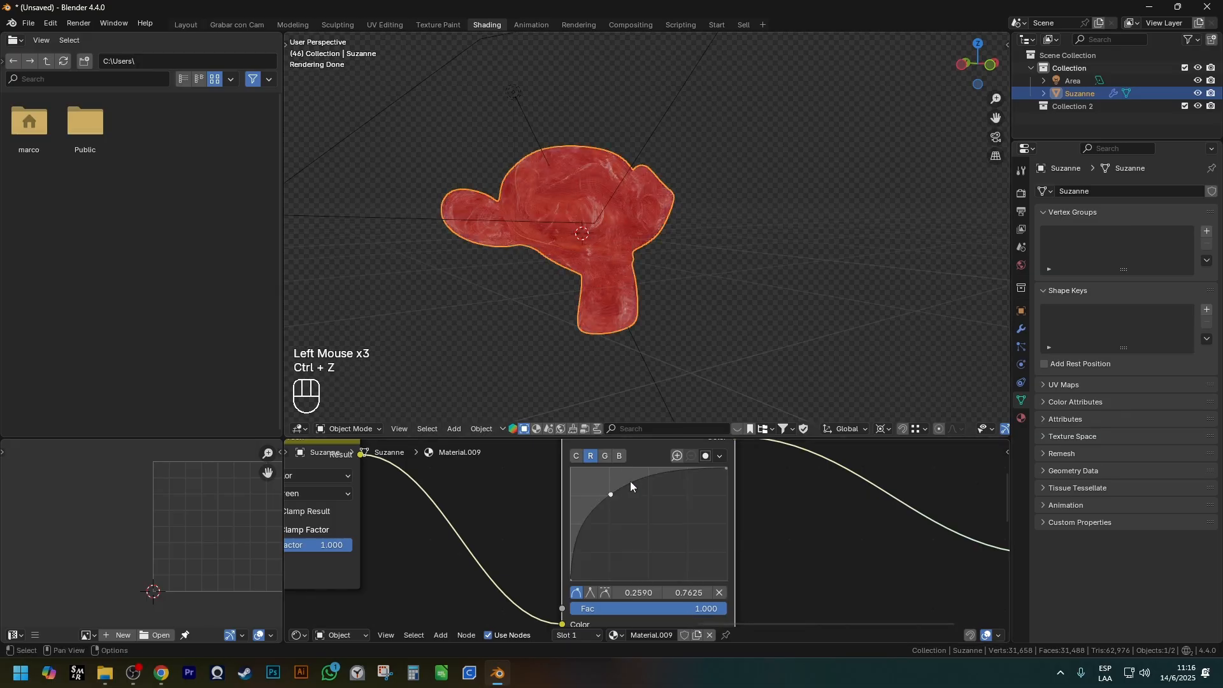
{"action": "left_click", "coordinate": [605, 455]}
{"action": "left_click_drag", "start_coordinate": [609, 487], "coordinate": [602, 515]}
{"action": "key", "text": "ctrl+z"}
{"action": "key", "text": "ctrl+z"}
{"action": "left_click", "coordinate": [620, 456]}
{"action": "left_click", "coordinate": [590, 456]}
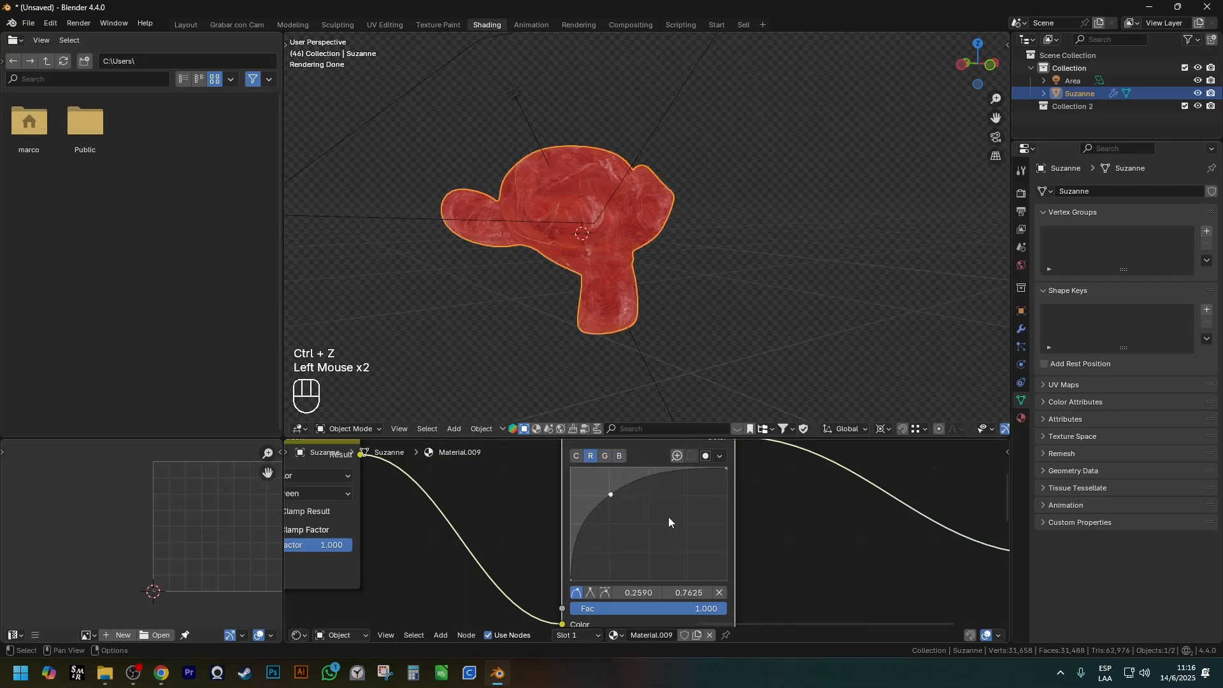
Delete the added point from the red channel curve.
{"action": "right_click", "coordinate": [611, 496]}
{"action": "scroll", "coordinate": [705, 594], "scroll_direction": "down", "scroll_amount": 1}
{"action": "scroll", "coordinate": [718, 589], "scroll_direction": "up", "scroll_amount": 1}
{"action": "left_click", "coordinate": [720, 591]}
Try raising the blue channel curve with a new point and undo the change.
{"action": "left_click", "coordinate": [616, 455]}
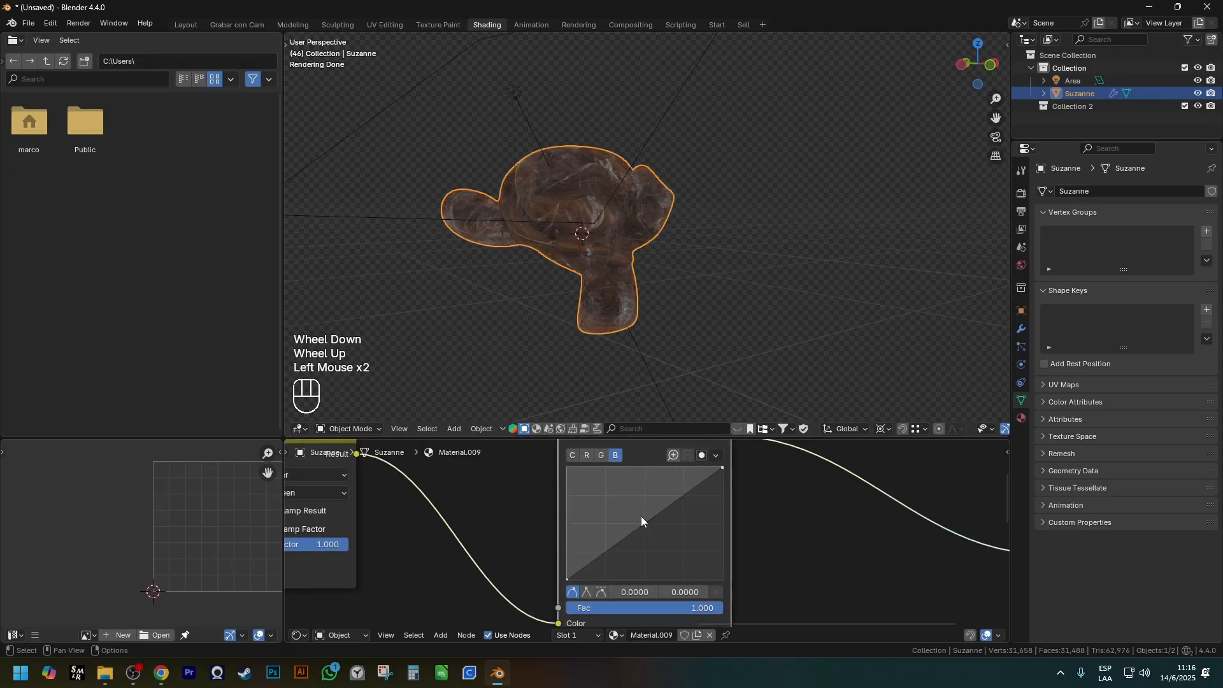
{"action": "left_click_drag", "start_coordinate": [641, 518], "coordinate": [603, 493]}
{"action": "key", "text": "ctrl+z"}
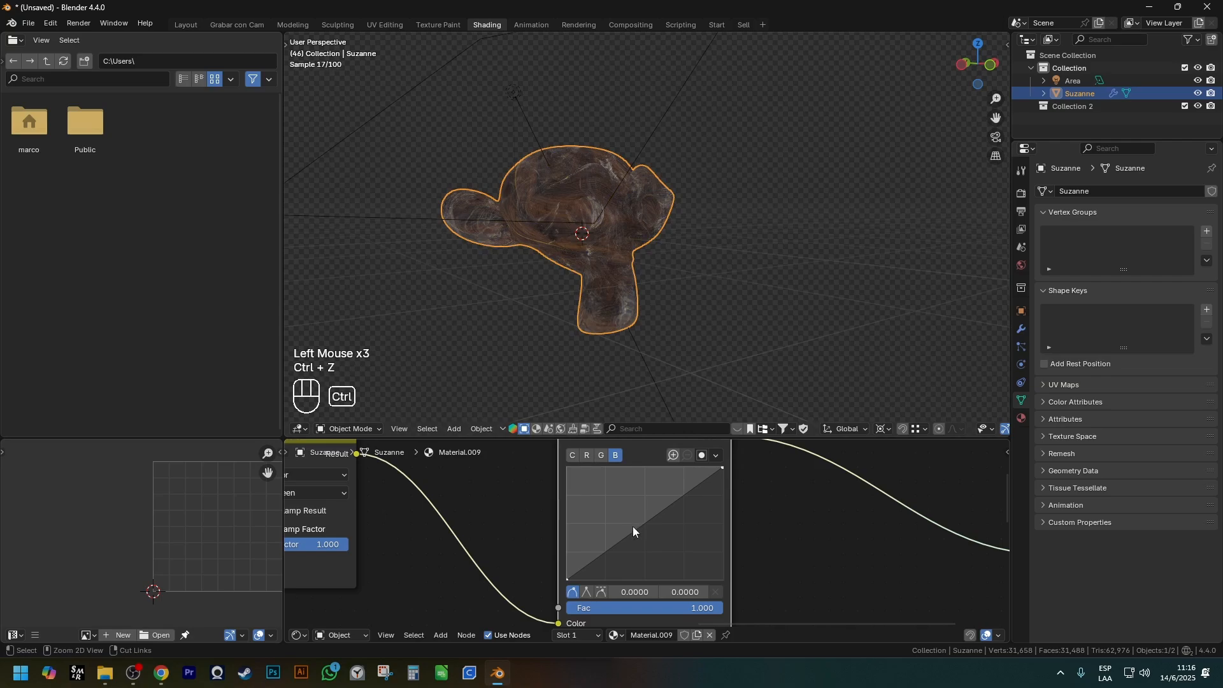
Raise the red channel curve with a point at 0.4045, 0.6000 to tint the monkey's wood.
{"action": "scroll", "coordinate": [650, 209], "scroll_direction": "up", "scroll_amount": 1}
{"action": "mouse_move", "coordinate": [633, 233]}
{"action": "middle_mouse_down", "text": "shift"}
{"action": "mouse_move", "coordinate": [705, 240]}
{"action": "mouse_move", "coordinate": [656, 235]}
{"action": "middle_mouse_up", "text": "shift"}
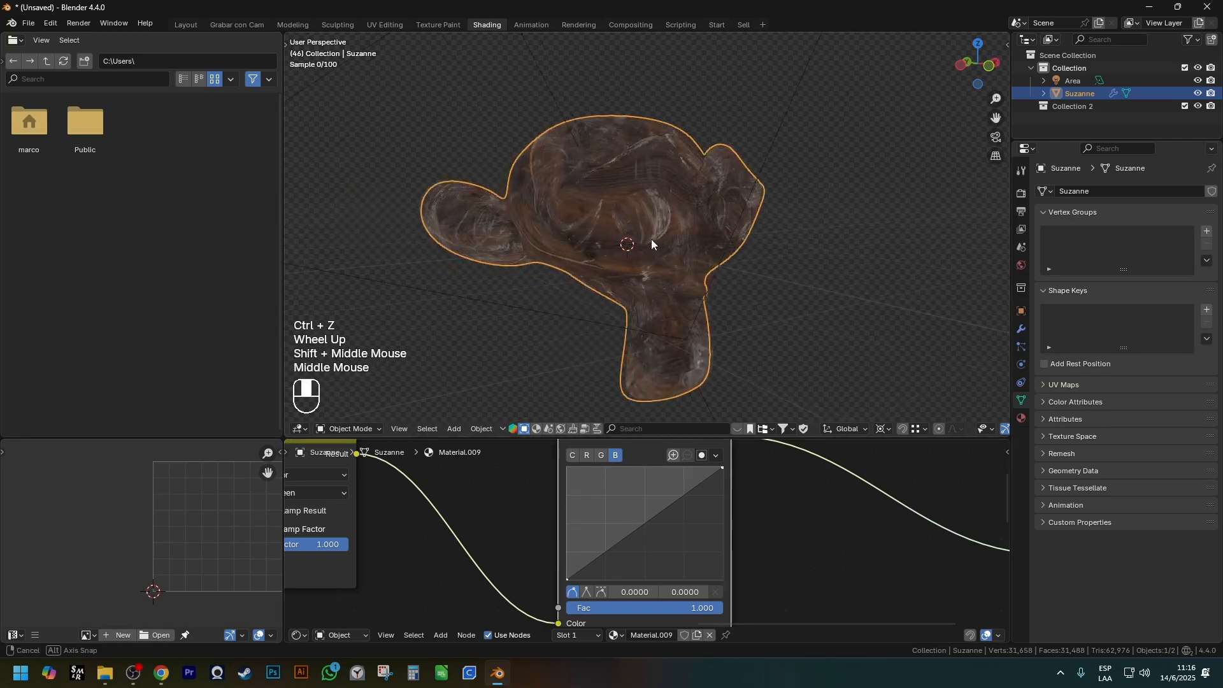
{"action": "left_click", "coordinate": [582, 457]}
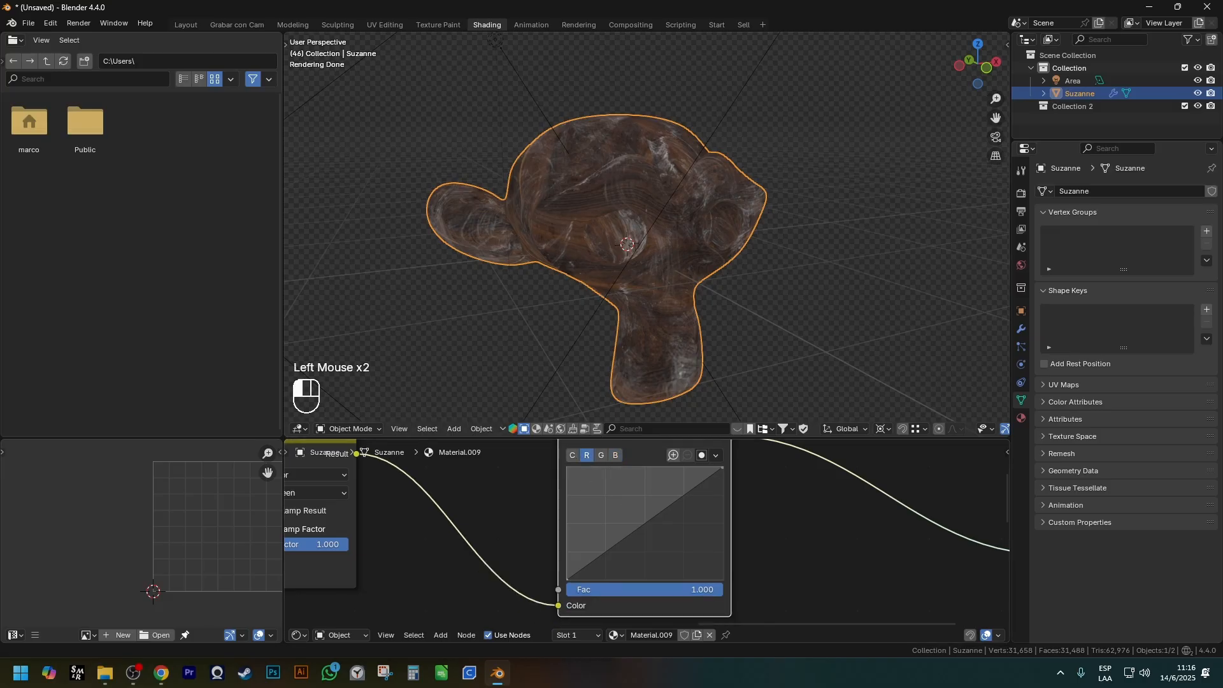
{"action": "left_click", "coordinate": [630, 534]}
{"action": "left_click_drag", "start_coordinate": [630, 534], "coordinate": [630, 512]}
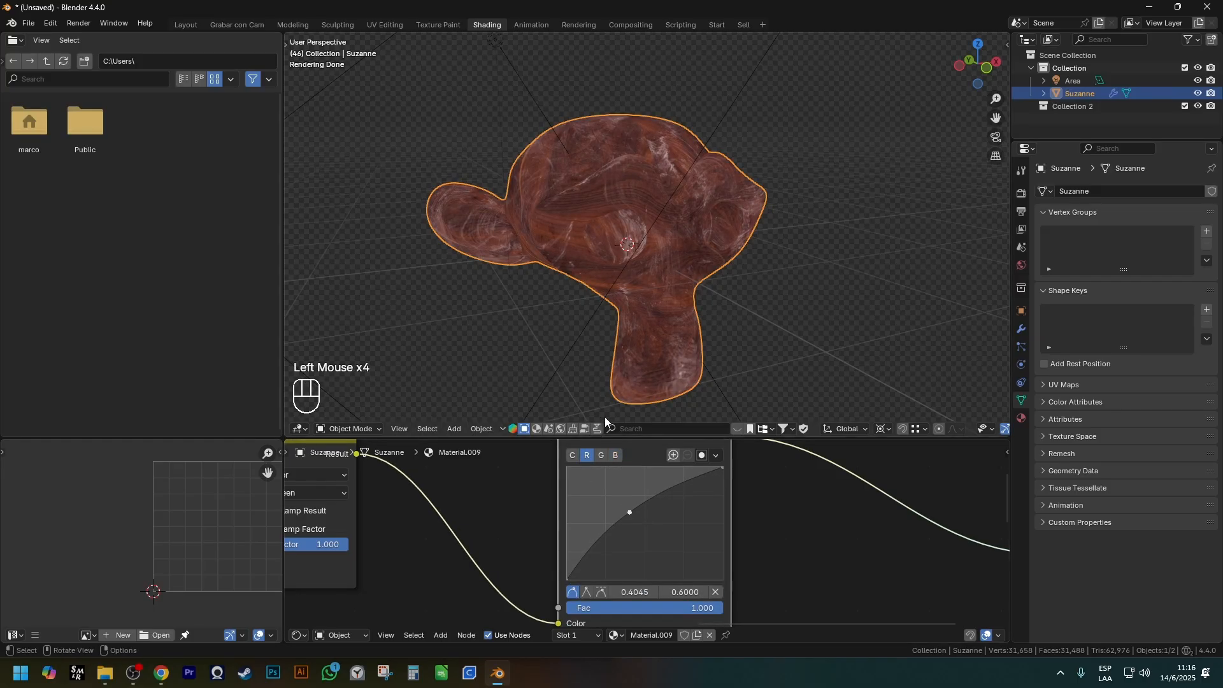
Raise the combined curve of the RGB Curves node with a new point near its middle.
{"action": "left_click", "coordinate": [572, 455]}
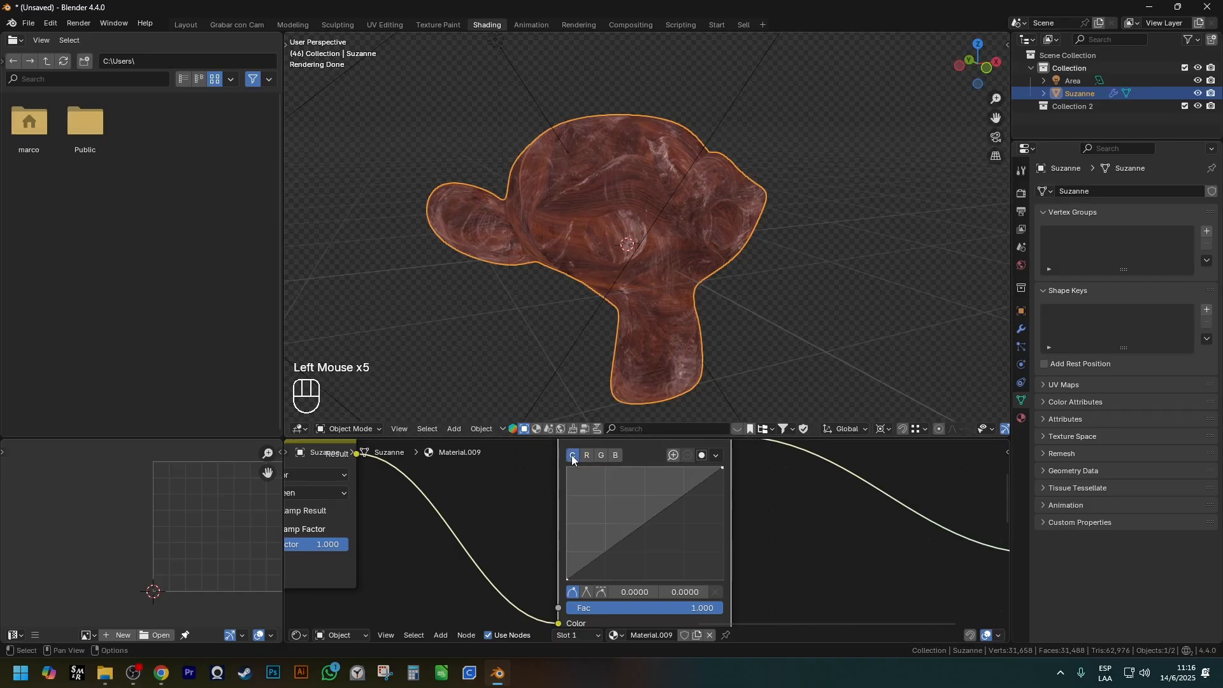
{"action": "left_click_drag", "start_coordinate": [648, 518], "coordinate": [621, 503]}
{"action": "mouse_move", "coordinate": [623, 278]}
{"action": "middle_mouse_down"}
{"action": "mouse_move", "coordinate": [679, 258]}
{"action": "mouse_move", "coordinate": [618, 284]}
{"action": "middle_mouse_up"}
{"action": "scroll", "coordinate": [608, 462], "scroll_direction": "up", "scroll_amount": 2}
Bend the green channel curve and add a second point to the red channel curve at 0.6363, 0.6875.
{"action": "left_click", "coordinate": [602, 456]}
{"action": "left_click_drag", "start_coordinate": [651, 534], "coordinate": [681, 558]}
{"action": "left_click", "coordinate": [619, 454]}
{"action": "left_click", "coordinate": [586, 456]}
{"action": "left_click_drag", "start_coordinate": [639, 516], "coordinate": [683, 514]}
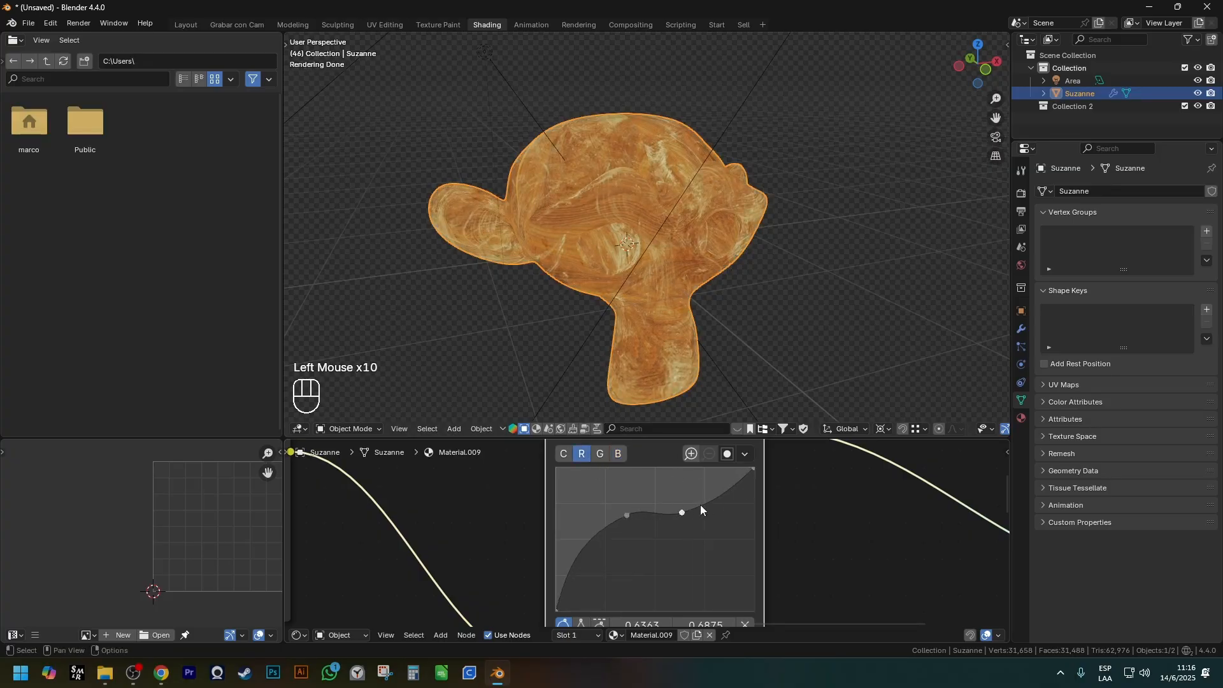
Review the complete node tree around the RGB Curves node and the available node categories.
{"action": "scroll", "coordinate": [565, 284], "scroll_direction": "down", "scroll_amount": 7}
{"action": "middle_click_drag", "start_coordinate": [629, 558], "coordinate": [614, 523], "text": "shift"}
{"action": "scroll", "coordinate": [632, 515], "scroll_direction": "down", "scroll_amount": 7}
{"action": "scroll", "coordinate": [614, 523], "scroll_direction": "up", "scroll_amount": 2}
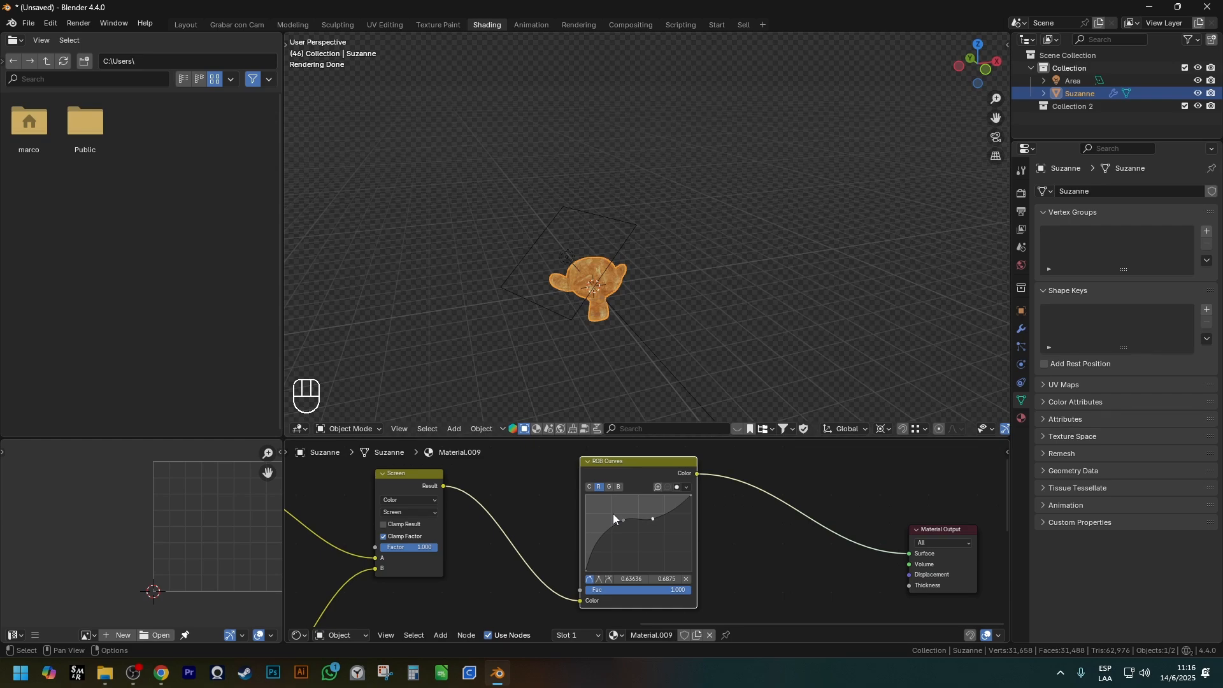
{"action": "scroll", "coordinate": [686, 492], "scroll_direction": "down", "scroll_amount": 2}
{"action": "middle_click_drag", "start_coordinate": [613, 514], "coordinate": [737, 496], "text": "shift"}
{"action": "scroll", "coordinate": [737, 496], "scroll_direction": "up", "scroll_amount": 1, "text": "shift"}
{"action": "scroll", "coordinate": [727, 525], "scroll_direction": "down", "scroll_amount": 1}
{"action": "key", "text": "shift+a"}
{"action": "mouse_move", "coordinate": [717, 518]}
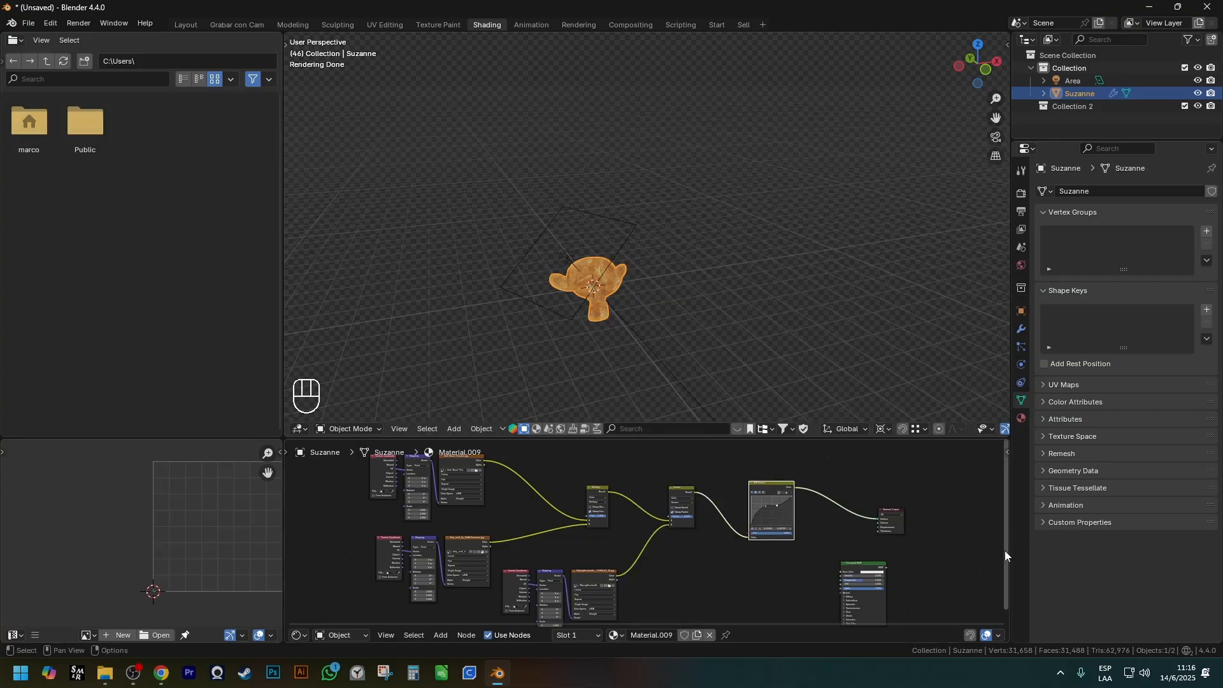
Move the Material Output node farther from the RGB Curves node to make room between them.
{"action": "scroll", "coordinate": [873, 538], "scroll_direction": "down", "scroll_amount": 1}
{"action": "middle_click_drag", "start_coordinate": [871, 539], "coordinate": [820, 518], "text": "shift"}
{"action": "left_click", "coordinate": [847, 509]}
{"action": "key", "text": "g"}
{"action": "left_click", "coordinate": [950, 521]}
{"action": "middle_click_drag", "start_coordinate": [950, 521], "coordinate": [828, 516], "text": "shift"}
Preview the RGB Curves result on the monkey and inspect its link to the Material Output's Surface input.
{"action": "scroll", "coordinate": [675, 506], "scroll_direction": "up", "scroll_amount": 2}
{"action": "middle_click_drag", "start_coordinate": [663, 506], "coordinate": [625, 531], "text": "shift"}
{"action": "left_click", "coordinate": [539, 473], "text": "ctrl+shift"}
{"action": "scroll", "coordinate": [845, 547], "scroll_direction": "up", "scroll_amount": 6}
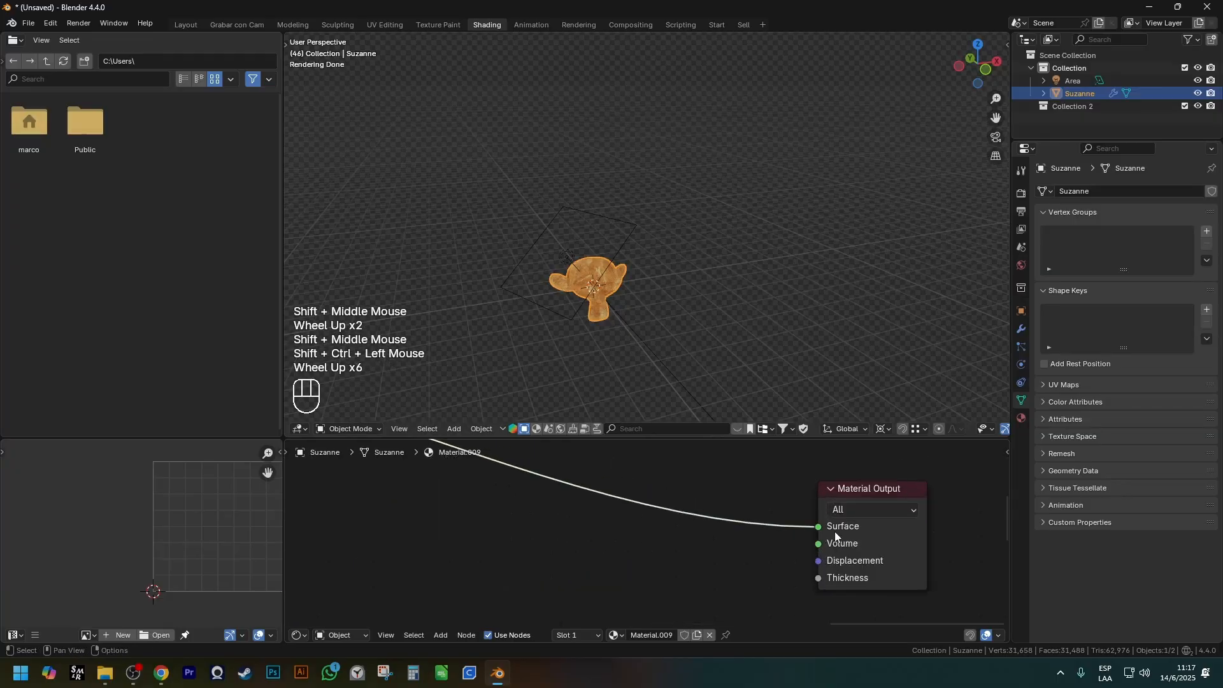
{"action": "scroll", "coordinate": [623, 307], "scroll_direction": "down", "scroll_amount": 1}
{"action": "scroll", "coordinate": [623, 307], "scroll_direction": "up", "scroll_amount": 2}
{"action": "middle_click_drag", "start_coordinate": [623, 307], "coordinate": [651, 270], "text": "shift"}
{"action": "scroll", "coordinate": [656, 280], "scroll_direction": "up", "scroll_amount": 1}
{"action": "scroll", "coordinate": [683, 353], "scroll_direction": "down", "scroll_amount": 2}
{"action": "scroll", "coordinate": [649, 565], "scroll_direction": "down", "scroll_amount": 1}
Connect the RGB Curves color to the Principled BSDF's Base Color and its BSDF output to the Material Output's Surface.
{"action": "middle_click_drag", "start_coordinate": [648, 565], "coordinate": [743, 534], "text": "shift"}
{"action": "scroll", "coordinate": [617, 535], "scroll_direction": "down", "scroll_amount": 1}
{"action": "key", "text": "ctrl+space"}
{"action": "key", "text": "Home"}
{"action": "left_click_drag", "start_coordinate": [402, 129], "coordinate": [596, 465]}
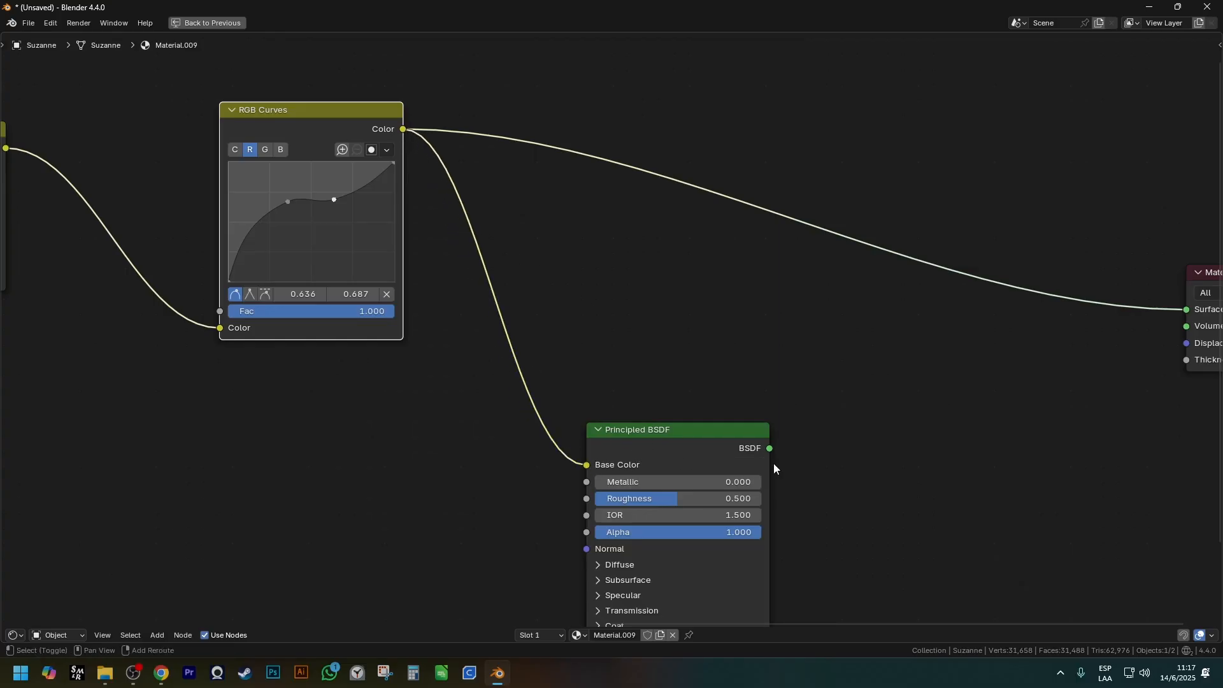
{"action": "middle_click_drag", "start_coordinate": [750, 460], "coordinate": [661, 475], "text": "shift"}
{"action": "left_click", "coordinate": [670, 477], "text": "ctrl+shift"}
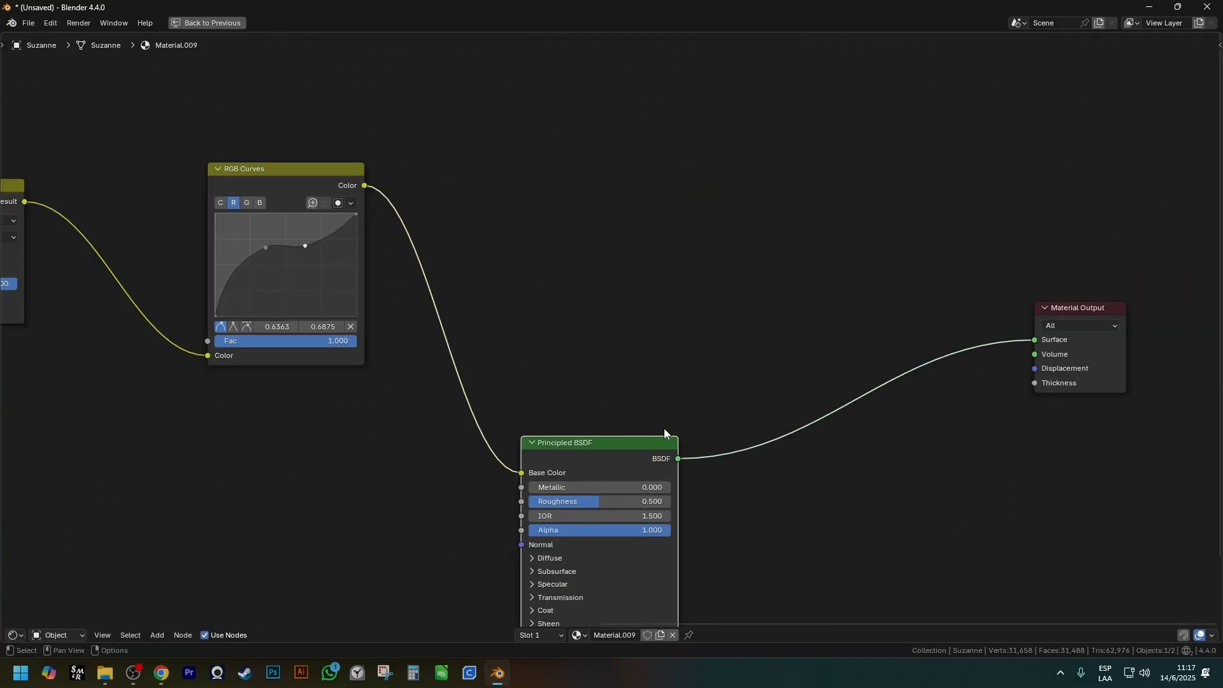
Examine how the Principled BSDF shades the tinted wood on the monkey and review the linked nodes.
{"action": "key", "text": "ctrl+space"}
{"action": "scroll", "coordinate": [662, 382], "scroll_direction": "up", "scroll_amount": 3}
{"action": "middle_click_drag", "start_coordinate": [663, 318], "coordinate": [662, 216]}
{"action": "scroll", "coordinate": [663, 209], "scroll_direction": "up", "scroll_amount": 1}
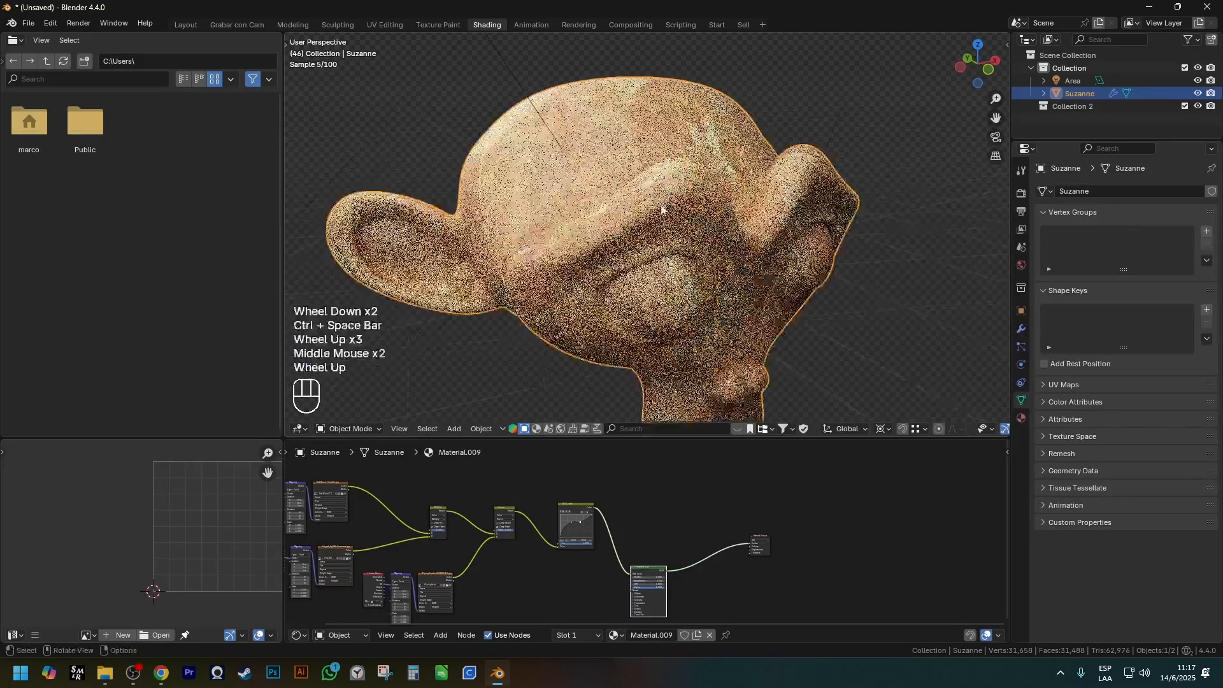
{"action": "scroll", "coordinate": [654, 564], "scroll_direction": "down", "scroll_amount": 1}
{"action": "scroll", "coordinate": [653, 566], "scroll_direction": "down", "scroll_amount": 1, "text": "shift"}
{"action": "middle_click_drag", "start_coordinate": [653, 564], "coordinate": [653, 518], "text": "shift"}
{"action": "scroll", "coordinate": [652, 517], "scroll_direction": "up", "scroll_amount": 4}
{"action": "left_click_drag", "start_coordinate": [651, 506], "coordinate": [643, 506]}
Set the Principled BSDF's Metallic to 0.727 and Roughness to 0.436.
{"action": "scroll", "coordinate": [571, 526], "scroll_direction": "down", "scroll_amount": 2}
{"action": "middle_click_drag", "start_coordinate": [571, 526], "coordinate": [583, 537], "text": "shift"}
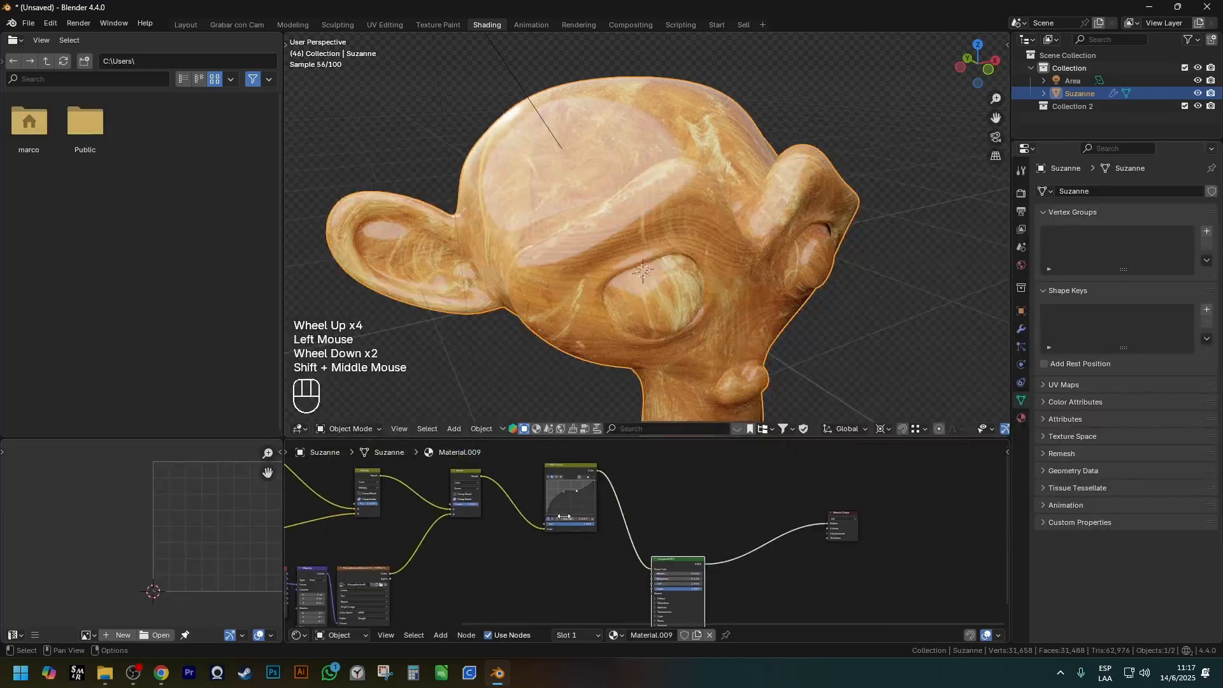
Remove the RGB Curves node while keeping the mixed color linked to the Principled BSDF.
{"action": "scroll", "coordinate": [582, 537], "scroll_direction": "up", "scroll_amount": 2}
{"action": "left_click", "coordinate": [591, 456]}
{"action": "key", "text": "ctrl+x"}
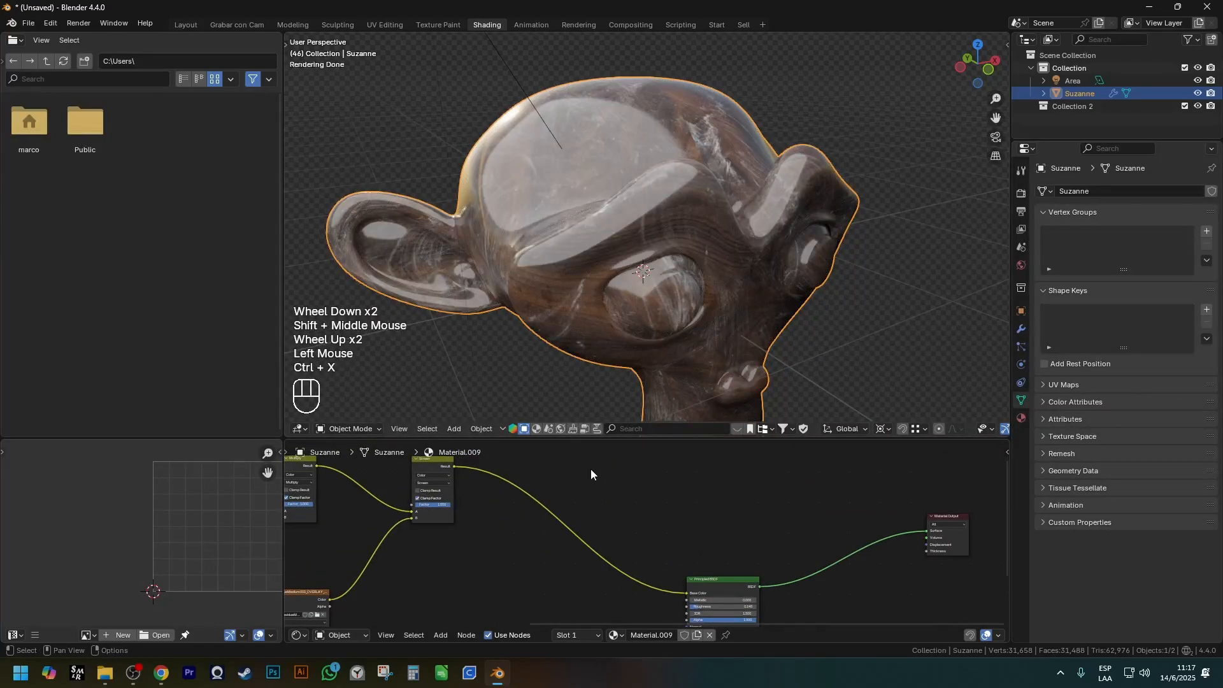
{"action": "middle_click_drag", "start_coordinate": [602, 382], "coordinate": [670, 522]}
{"action": "scroll", "coordinate": [670, 522], "scroll_direction": "up", "scroll_amount": 2}
{"action": "left_click_drag", "start_coordinate": [670, 521], "coordinate": [737, 495]}
{"action": "scroll", "coordinate": [666, 529], "scroll_direction": "up", "scroll_amount": 3}
Review the node tree from the texture and mix nodes through to the Principled BSDF.
{"action": "scroll", "coordinate": [644, 281], "scroll_direction": "down", "scroll_amount": 2}
{"action": "middle_click_drag", "start_coordinate": [644, 282], "coordinate": [663, 248], "text": "shift"}
{"action": "middle_click_drag", "start_coordinate": [663, 248], "coordinate": [588, 247]}
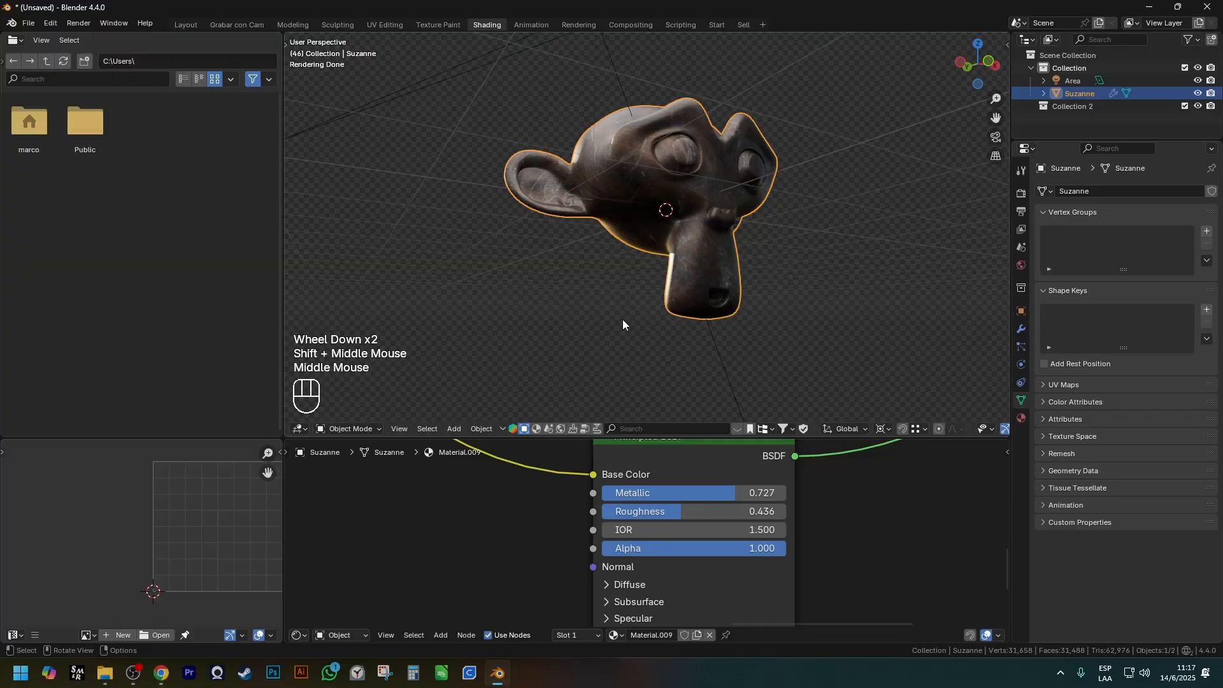
{"action": "scroll", "coordinate": [622, 319], "scroll_direction": "down", "scroll_amount": 1}
{"action": "scroll", "coordinate": [563, 538], "scroll_direction": "down", "scroll_amount": 1}
{"action": "scroll", "coordinate": [564, 538], "scroll_direction": "down", "scroll_amount": 1}
{"action": "middle_click_drag", "start_coordinate": [563, 538], "coordinate": [775, 562], "text": "shift"}
{"action": "scroll", "coordinate": [698, 574], "scroll_direction": "down", "scroll_amount": 3}
{"action": "scroll", "coordinate": [743, 465], "scroll_direction": "down", "scroll_amount": 1}
{"action": "left_click_drag", "start_coordinate": [743, 466], "coordinate": [429, 608]}
{"action": "scroll", "coordinate": [812, 603], "scroll_direction": "up", "scroll_amount": 4}
{"action": "scroll", "coordinate": [706, 493], "scroll_direction": "up", "scroll_amount": 1}
{"action": "middle_click_drag", "start_coordinate": [667, 544], "coordinate": [704, 512], "text": "shift"}
{"action": "scroll", "coordinate": [706, 493], "scroll_direction": "up", "scroll_amount": 1}
{"action": "scroll", "coordinate": [703, 512], "scroll_direction": "down", "scroll_amount": 1}
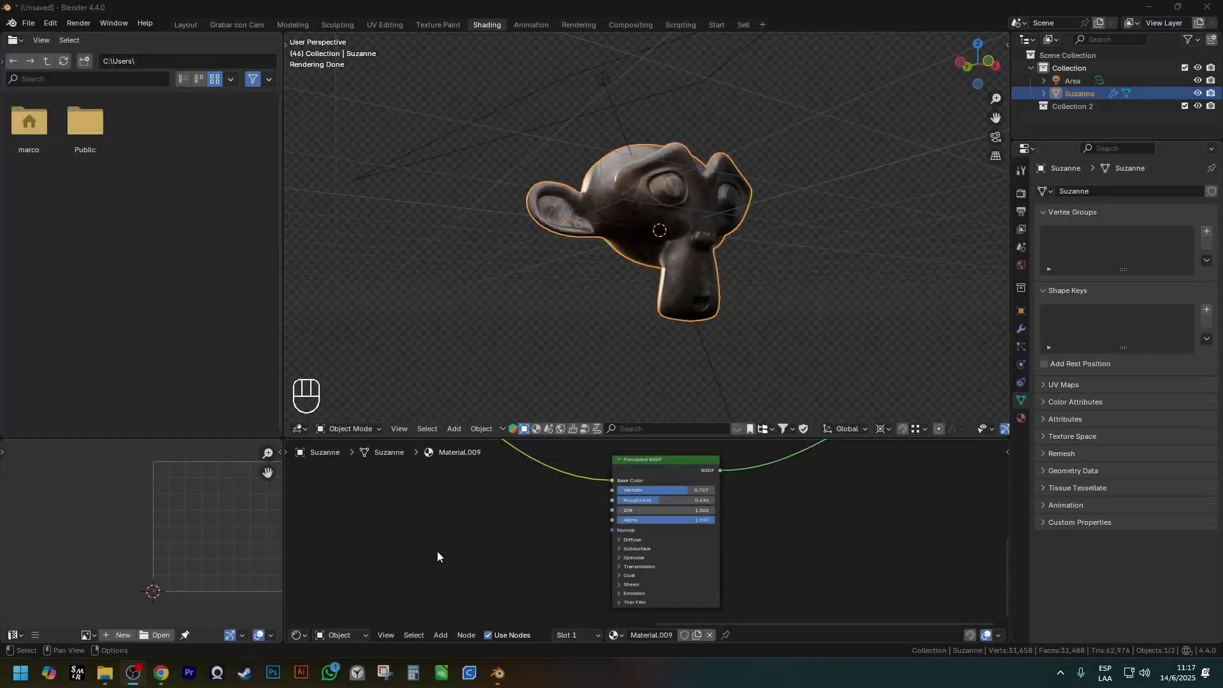
Browse the list of shader nodes that can be added to the material.
{"action": "scroll", "coordinate": [437, 551], "scroll_direction": "down", "scroll_amount": 2}
{"action": "middle_click_drag", "start_coordinate": [437, 552], "coordinate": [571, 527], "text": "shift"}
{"action": "scroll", "coordinate": [571, 527], "scroll_direction": "up", "scroll_amount": 2}
{"action": "key", "text": "shift+a"}
{"action": "mouse_move", "coordinate": [555, 524]}
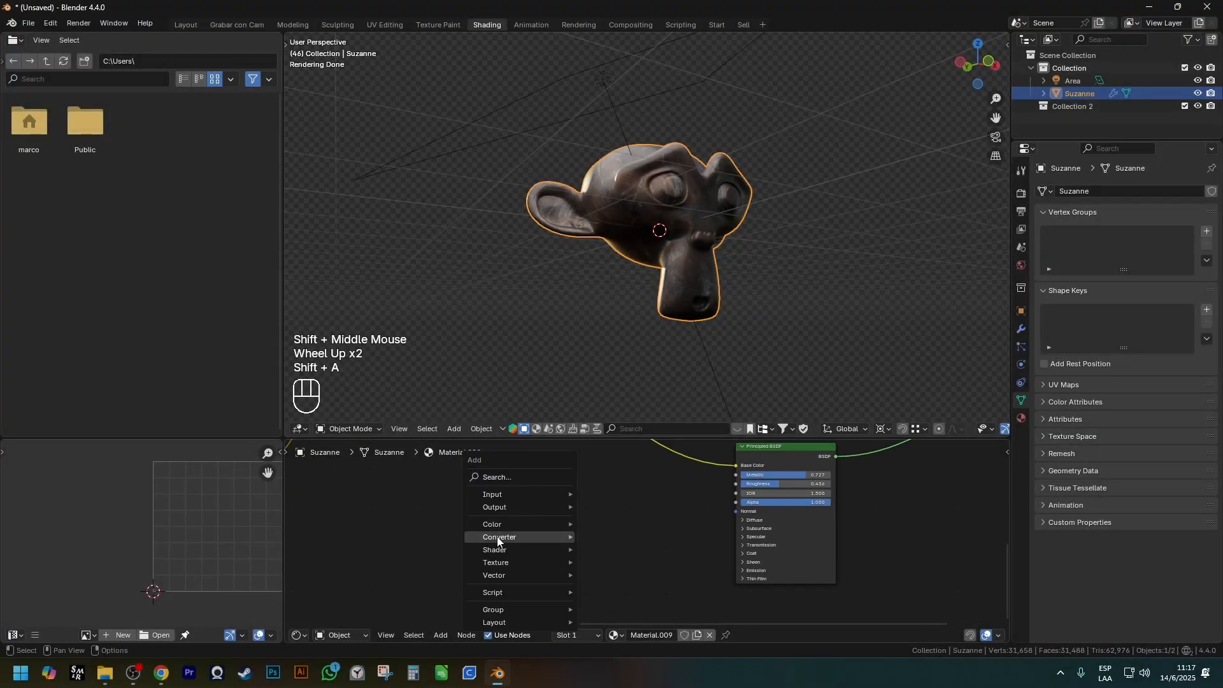
{"action": "mouse_move", "coordinate": [499, 539]}
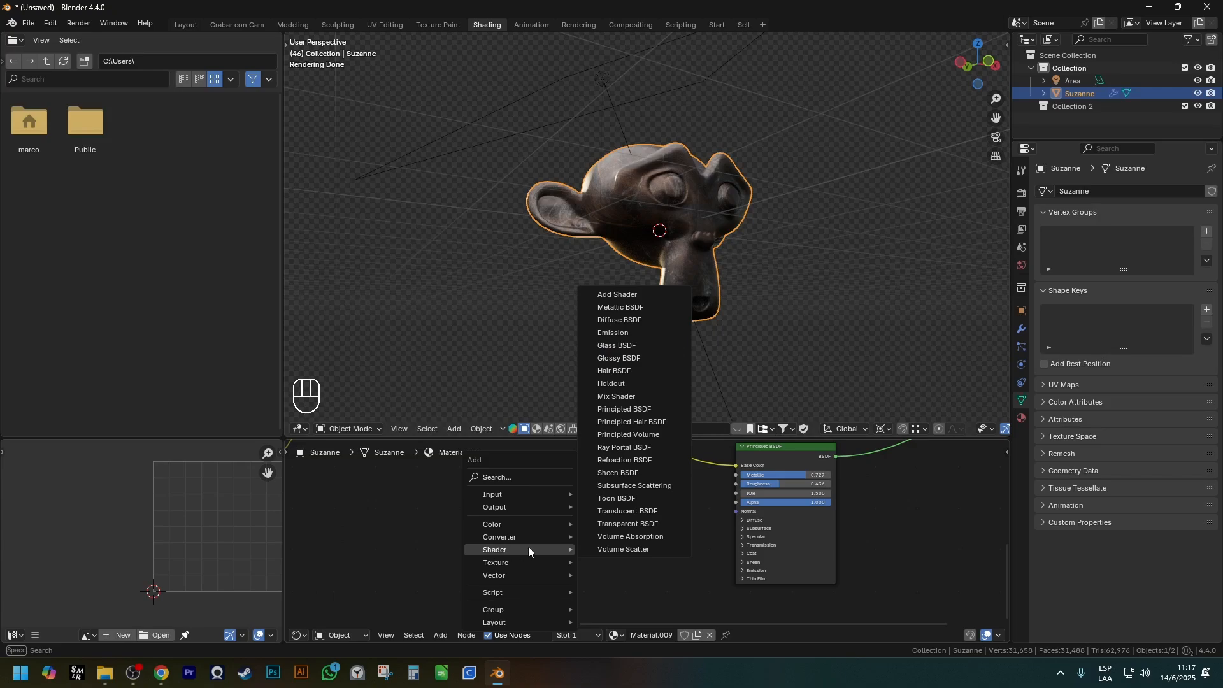
Delete the texture, mapping and color mix nodes, keeping only the Principled BSDF and Material Output.
{"action": "scroll", "coordinate": [453, 560], "scroll_direction": "down", "scroll_amount": 2}
{"action": "scroll", "coordinate": [453, 560], "scroll_direction": "down", "scroll_amount": 1}
{"action": "middle_click_drag", "start_coordinate": [452, 561], "coordinate": [571, 518], "text": "shift"}
{"action": "scroll", "coordinate": [682, 545], "scroll_direction": "down", "scroll_amount": 2}
{"action": "left_click", "coordinate": [659, 559]}
{"action": "key", "text": "x"}
{"action": "scroll", "coordinate": [571, 517], "scroll_direction": "up", "scroll_amount": 1}
{"action": "middle_click_drag", "start_coordinate": [605, 357], "coordinate": [625, 294]}
{"action": "scroll", "coordinate": [601, 495], "scroll_direction": "up", "scroll_amount": 3}
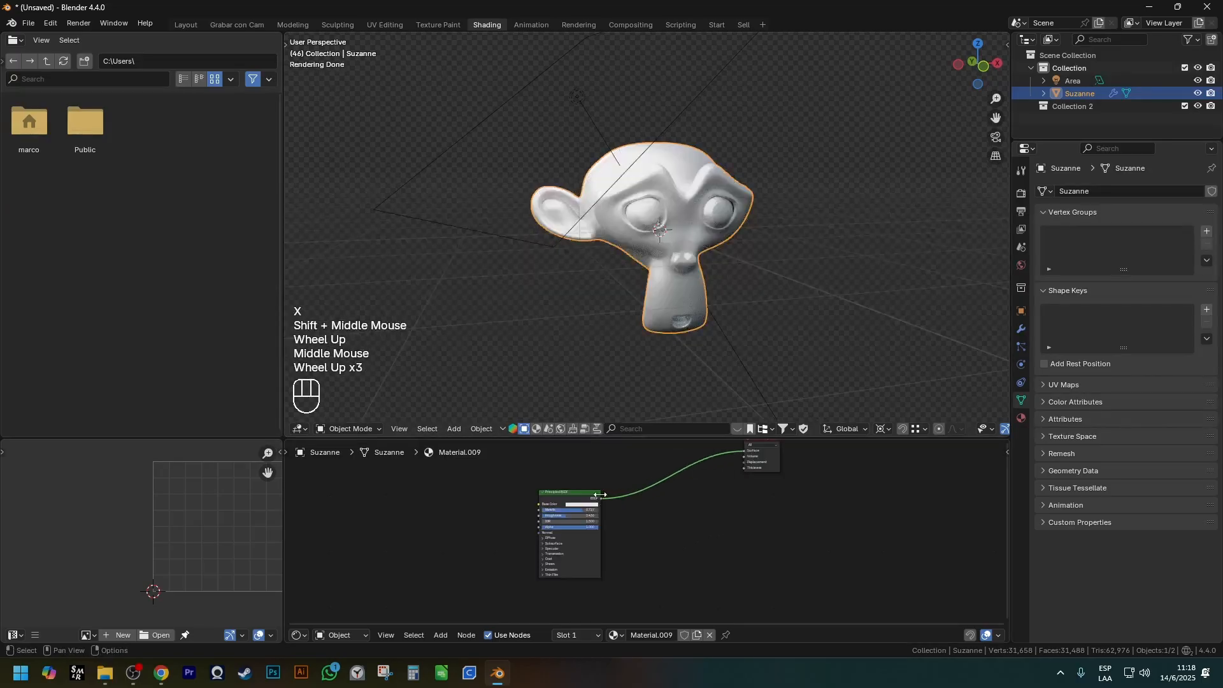
Set the Principled BSDF's Metallic to 0.000.
{"action": "scroll", "coordinate": [601, 495], "scroll_direction": "up", "scroll_amount": 2}
{"action": "left_click_drag", "start_coordinate": [583, 515], "coordinate": [506, 509]}
{"action": "scroll", "coordinate": [633, 502], "scroll_direction": "down", "scroll_amount": 2}
Move the Principled BSDF and Material Output nodes close together.
{"action": "left_click", "coordinate": [591, 491]}
{"action": "middle_click_drag", "start_coordinate": [591, 491], "coordinate": [487, 578], "text": "shift"}
{"action": "key", "text": "g"}
{"action": "left_click", "coordinate": [630, 528]}
{"action": "middle_click_drag", "start_coordinate": [638, 531], "coordinate": [619, 490], "text": "shift"}
{"action": "scroll", "coordinate": [589, 506], "scroll_direction": "up", "scroll_amount": 1}
{"action": "key", "text": "g"}
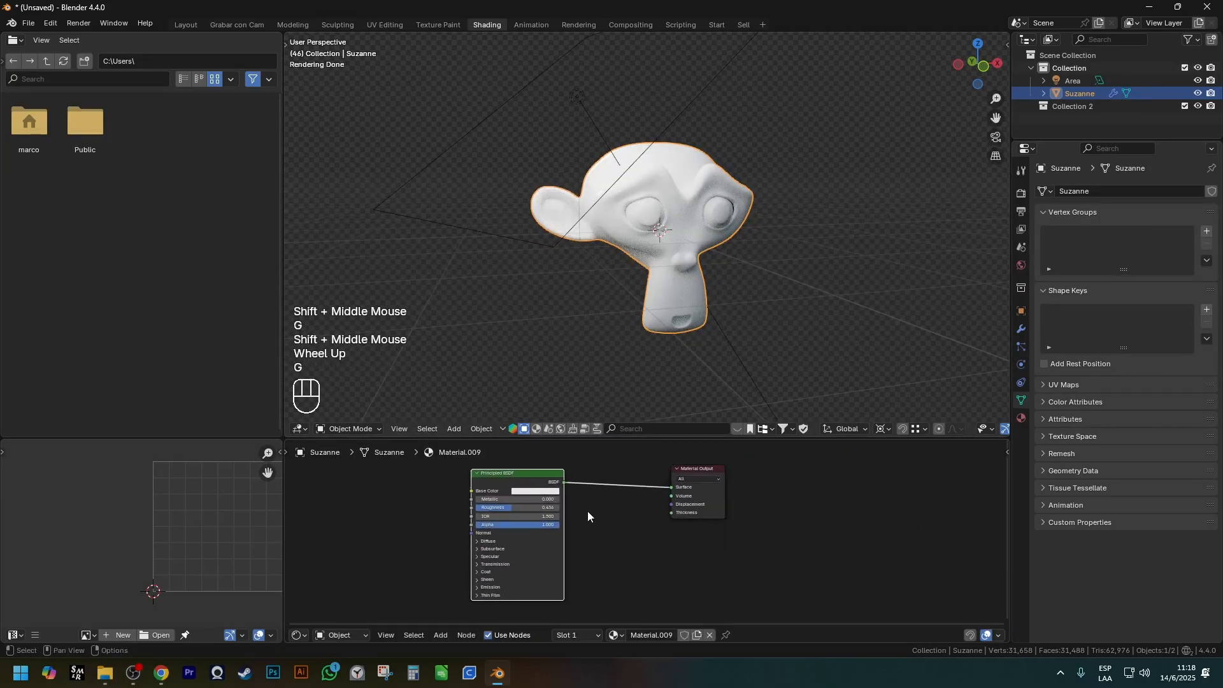
{"action": "scroll", "coordinate": [593, 502], "scroll_direction": "up", "scroll_amount": 2}
Look through the color and shader node categories and compare them with the Principled BSDF.
{"action": "key", "text": "shift+a"}
{"action": "mouse_move", "coordinate": [593, 502]}
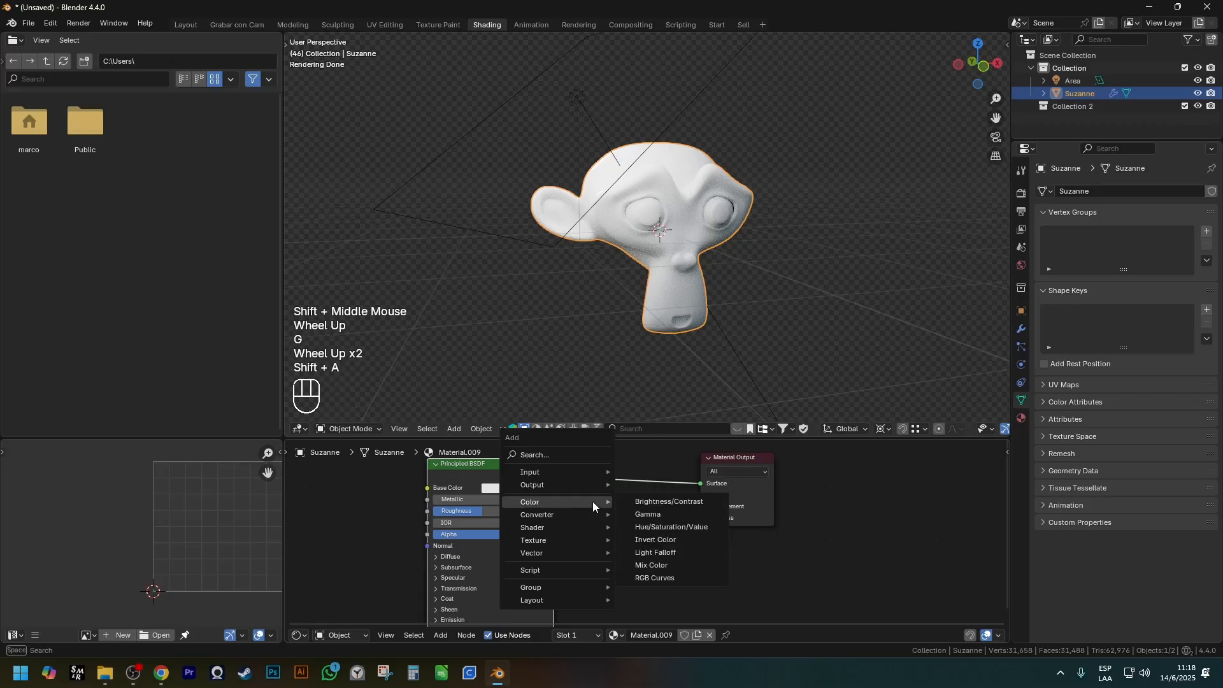
{"action": "mouse_move", "coordinate": [577, 527]}
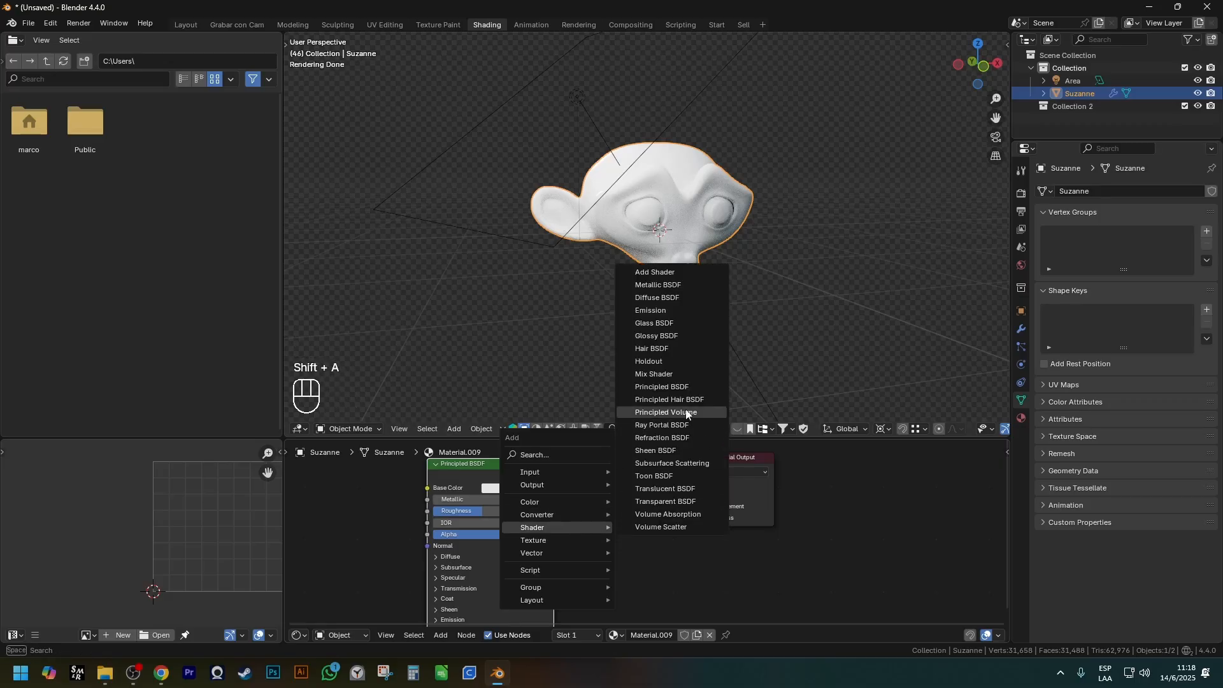
{"action": "left_click", "coordinate": [508, 479]}
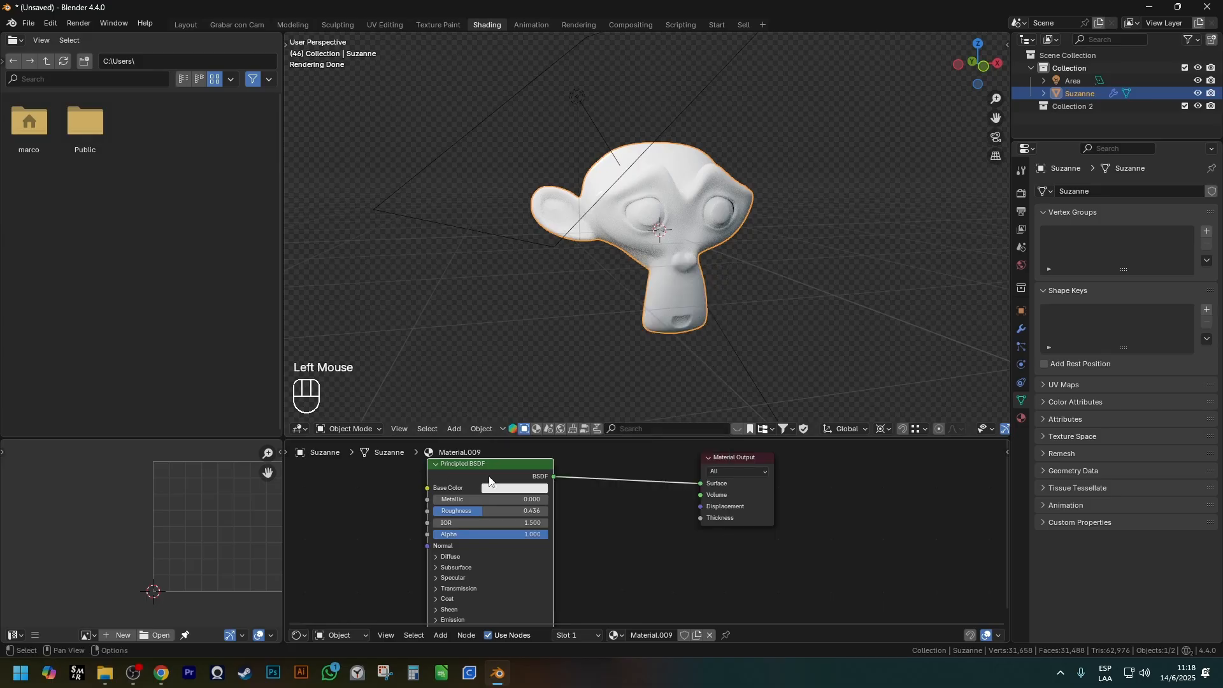
{"action": "key", "text": "g"}
{"action": "right_click", "coordinate": [482, 478]}
{"action": "middle_click_drag", "start_coordinate": [484, 477], "coordinate": [600, 495], "text": "shift"}
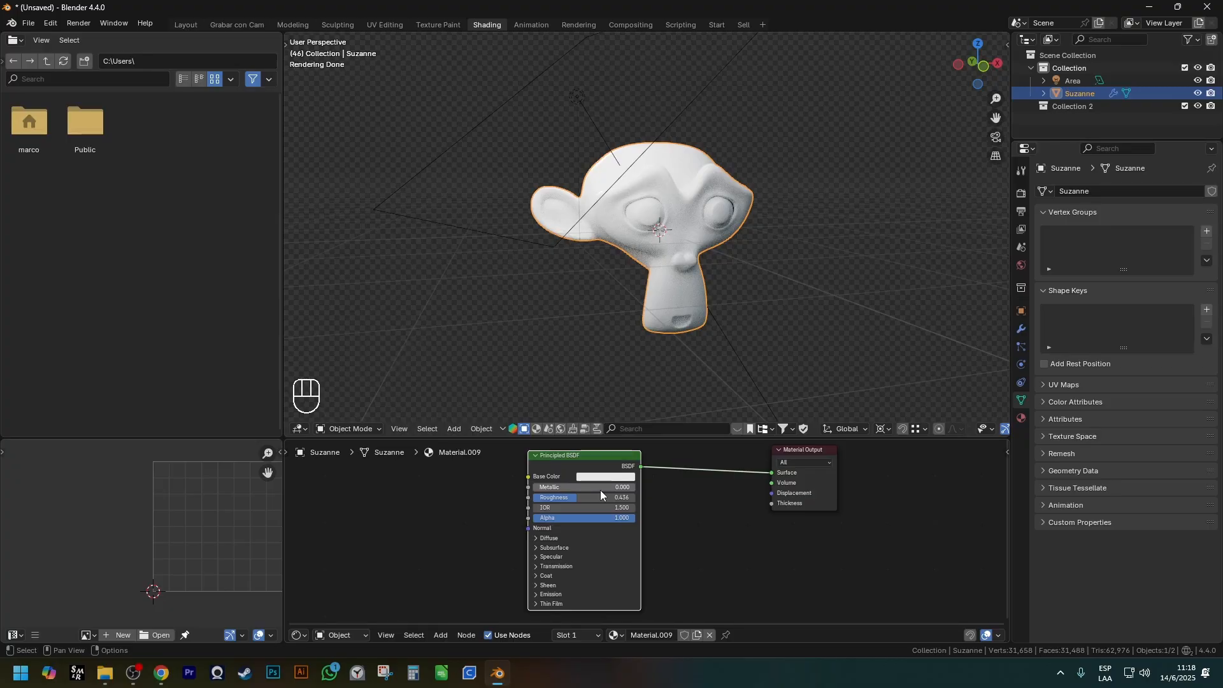
{"action": "left_click", "coordinate": [588, 469]}
{"action": "left_click", "coordinate": [597, 469]}
{"action": "scroll", "coordinate": [707, 284], "scroll_direction": "down", "scroll_amount": 2}
{"action": "scroll", "coordinate": [719, 291], "scroll_direction": "up", "scroll_amount": 2}
Try removing the Principled BSDF node and undo the deletion.
{"action": "left_click", "coordinate": [612, 454]}
{"action": "key", "text": "ctrl+x"}
{"action": "key", "text": "ctrl+less"}
{"action": "key", "text": "ctrl+z"}
Browse the shader node list and examine the link from the BSDF output to the Surface input.
{"action": "key", "text": "shift+a"}
{"action": "mouse_move", "coordinate": [636, 514]}
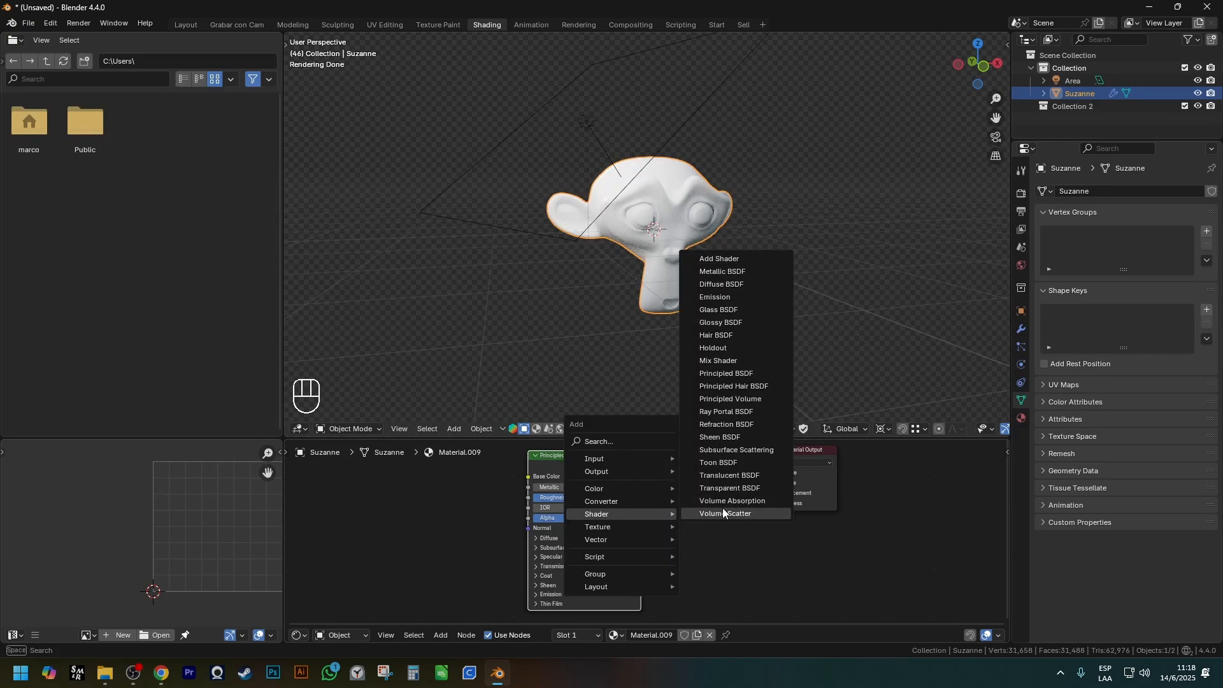
{"action": "scroll", "coordinate": [701, 497], "scroll_direction": "up", "scroll_amount": 4}
{"action": "middle_click_drag", "start_coordinate": [733, 485], "coordinate": [588, 472], "text": "shift"}
{"action": "key", "text": "ctrl+shift+3"}
{"action": "mouse_move", "coordinate": [588, 468]}
{"action": "left_mouse_down"}
{"action": "mouse_move", "coordinate": [633, 491]}
{"action": "mouse_move", "coordinate": [635, 506]}
{"action": "left_mouse_up"}
{"action": "key", "text": "ctrl+z"}
{"action": "key", "text": "ctrl+shift+3"}
{"action": "left_click_drag", "start_coordinate": [609, 483], "coordinate": [630, 495]}
{"action": "key", "text": "Escape"}
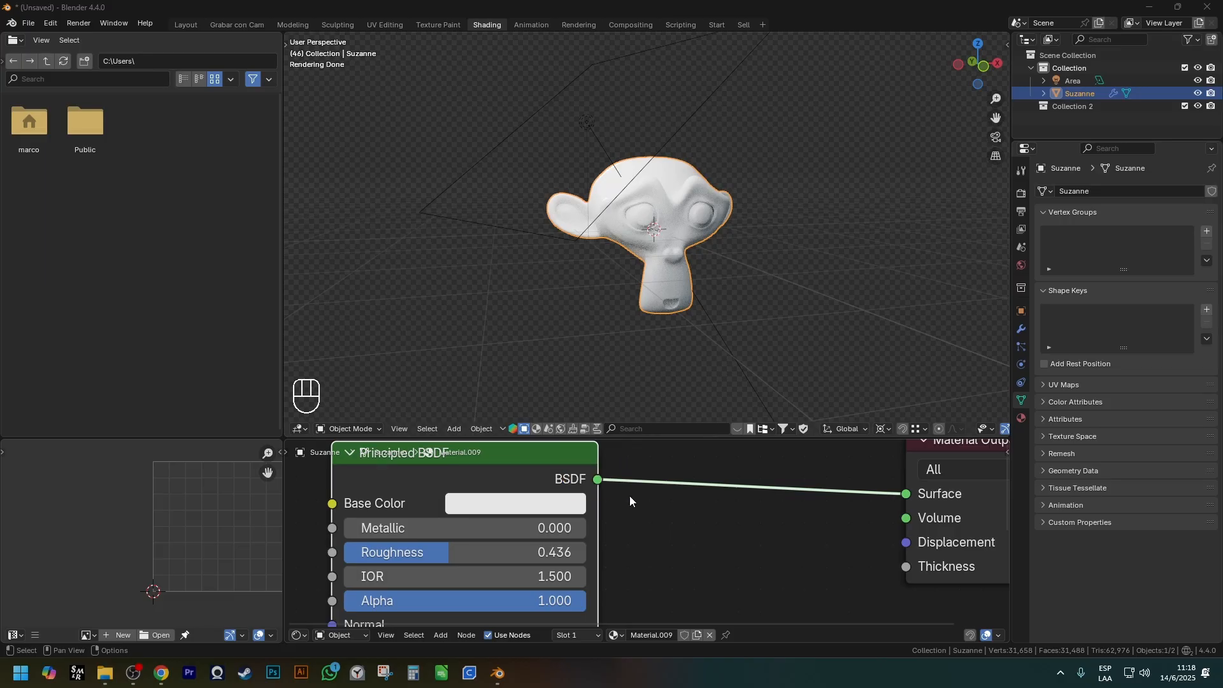
Examine the Principled BSDF's color, value and vector input sockets and its BSDF output socket.
{"action": "left_click_drag", "start_coordinate": [307, 483], "coordinate": [376, 518]}
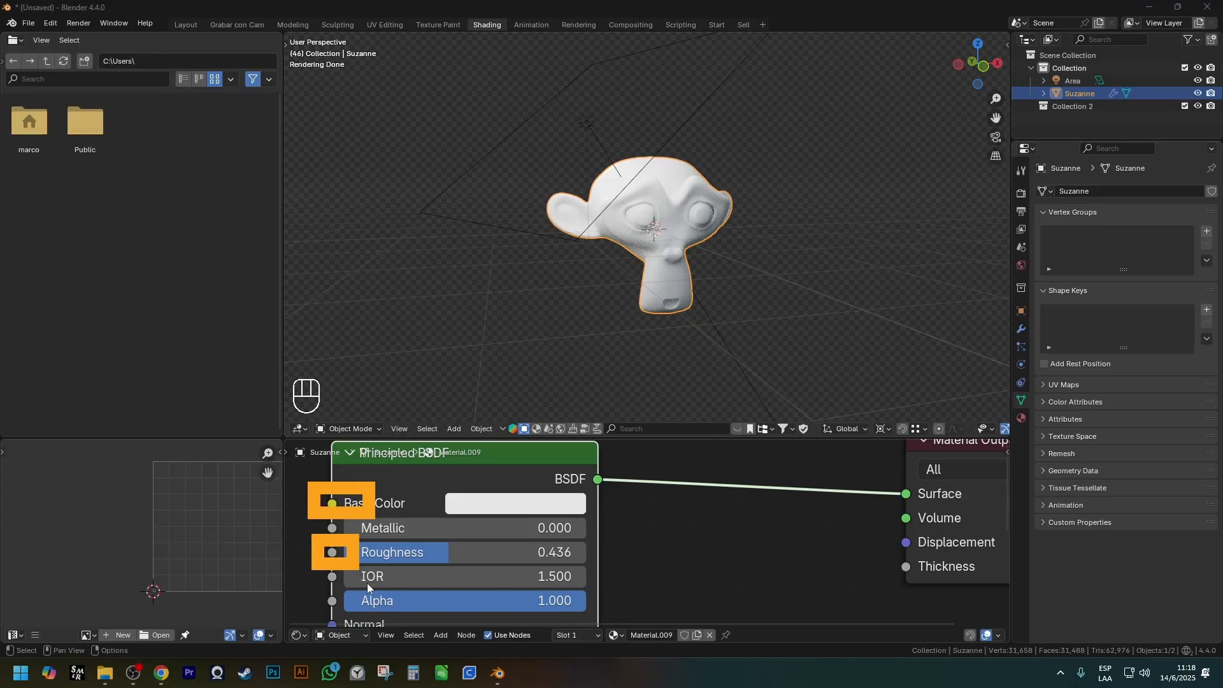
{"action": "scroll", "coordinate": [367, 583], "scroll_direction": "down", "scroll_amount": 1}
{"action": "middle_click_drag", "start_coordinate": [367, 583], "coordinate": [344, 583], "text": "shift"}
{"action": "scroll", "coordinate": [330, 583], "scroll_direction": "up", "scroll_amount": 2}
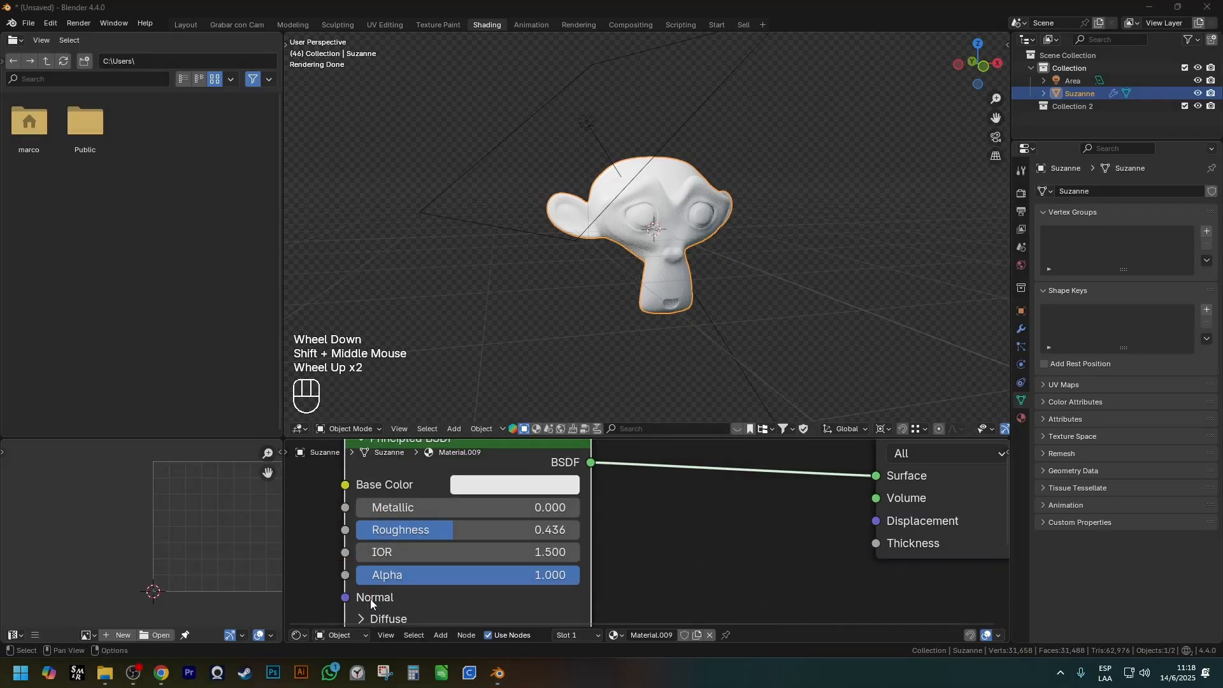
{"action": "middle_click_drag", "start_coordinate": [421, 505], "coordinate": [376, 524], "text": "shift"}
{"action": "left_click_drag", "start_coordinate": [523, 464], "coordinate": [571, 506]}
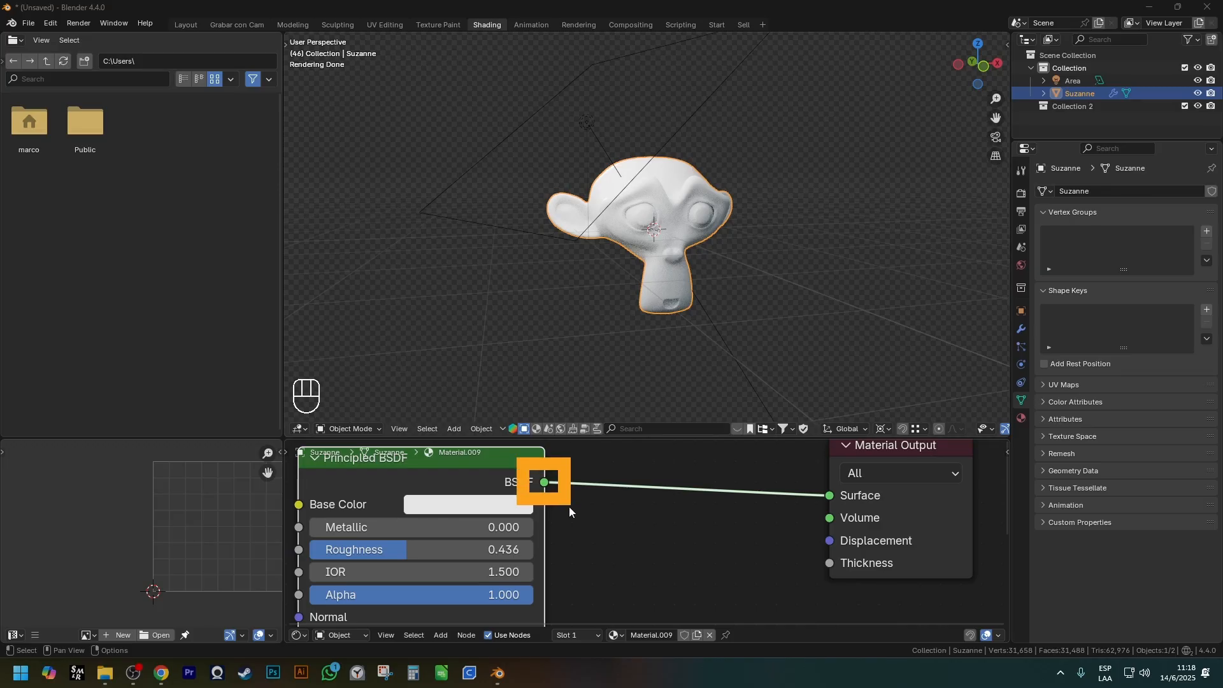
{"action": "scroll", "coordinate": [569, 507], "scroll_direction": "down", "scroll_amount": 2}
Replace the Principled BSDF with a Metallic BSDF connected to the Material Output's Surface input.
{"action": "left_click", "coordinate": [492, 480]}
{"action": "key", "text": "ctrl+x"}
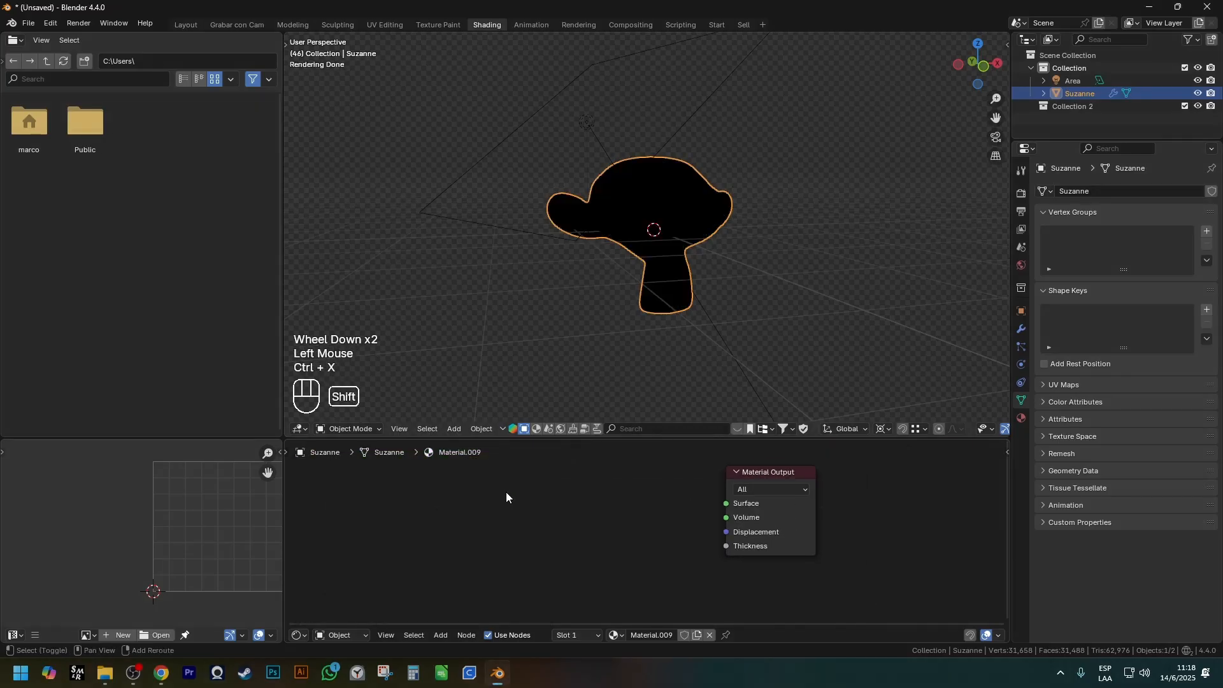
{"action": "key", "text": "shift+a"}
{"action": "mouse_move", "coordinate": [460, 517]}
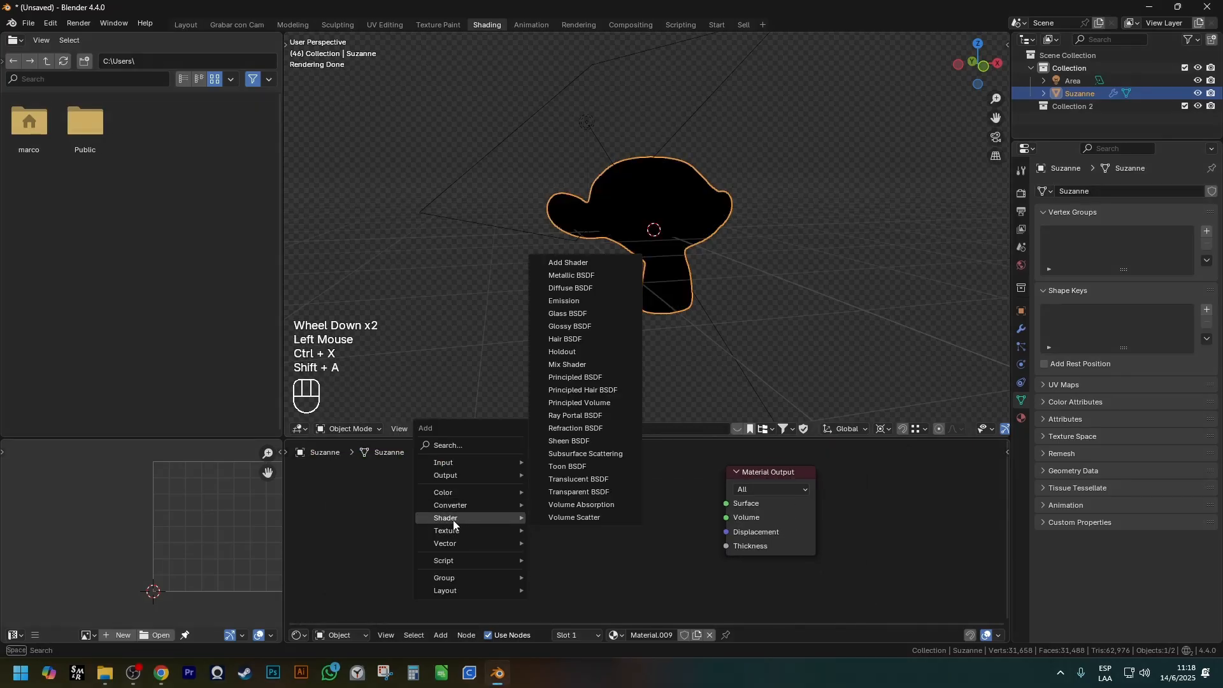
{"action": "left_click", "coordinate": [571, 275]}
{"action": "left_click", "coordinate": [699, 468]}
{"action": "scroll", "coordinate": [698, 462], "scroll_direction": "up", "scroll_amount": 1}
{"action": "left_click_drag", "start_coordinate": [654, 463], "coordinate": [731, 524]}
{"action": "scroll", "coordinate": [662, 255], "scroll_direction": "up", "scroll_amount": 2}
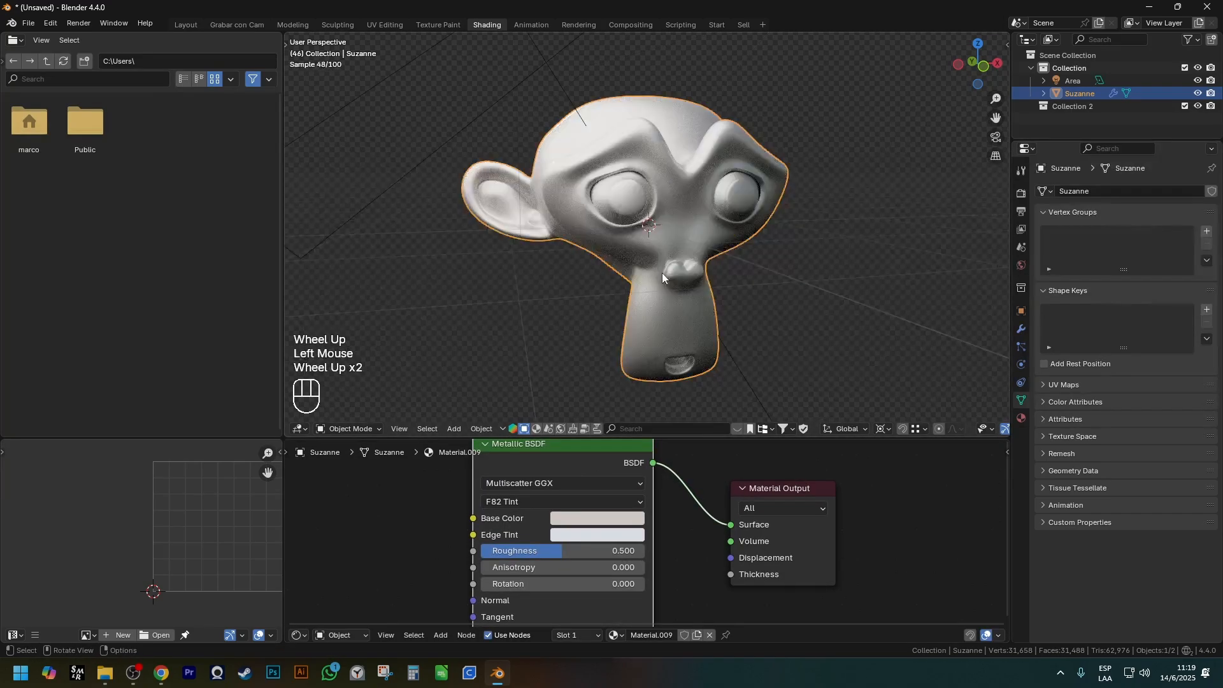
Move the Metallic BSDF node slightly away from the Material Output so its settings are accessible.
{"action": "left_click", "coordinate": [584, 467]}
{"action": "key", "text": "g"}
{"action": "left_click", "coordinate": [563, 489]}
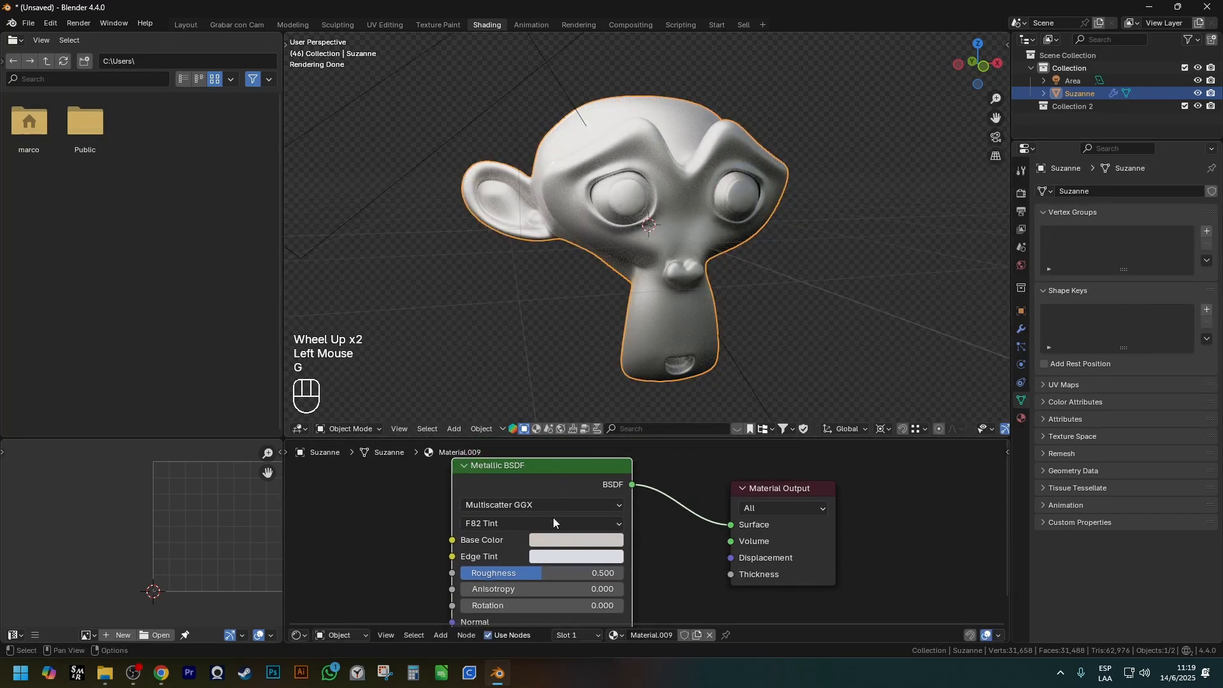
{"action": "middle_click_drag", "start_coordinate": [553, 514], "coordinate": [536, 476], "text": "shift"}
{"action": "scroll", "coordinate": [534, 538], "scroll_direction": "down", "scroll_amount": 1}
{"action": "scroll", "coordinate": [534, 538], "scroll_direction": "up", "scroll_amount": 1}
Set the Metallic BSDF's Roughness to 0.550, Anisotropy to 0.391 and Rotation to 0.505.
{"action": "left_click_drag", "start_coordinate": [534, 537], "coordinate": [509, 553]}
{"action": "left_click_drag", "start_coordinate": [509, 570], "coordinate": [530, 570]}
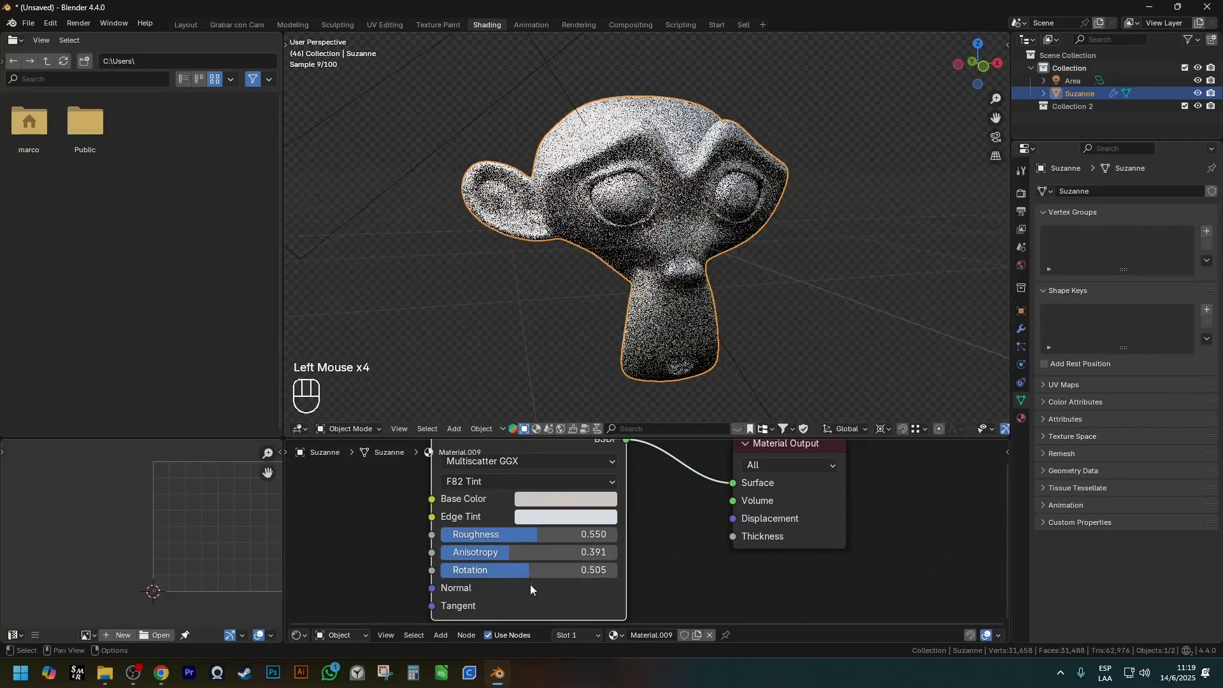
{"action": "middle_click_drag", "start_coordinate": [534, 553], "coordinate": [535, 578], "text": "shift"}
Set the Metallic BSDF's Base Color to red and its Roughness to 0.255.
{"action": "scroll", "coordinate": [582, 535], "scroll_direction": "up", "scroll_amount": 2}
{"action": "left_click", "coordinate": [582, 536]}
{"action": "left_click_drag", "start_coordinate": [591, 347], "coordinate": [590, 371]}
{"action": "middle_click_drag", "start_coordinate": [656, 260], "coordinate": [689, 280]}
{"action": "left_click_drag", "start_coordinate": [560, 572], "coordinate": [474, 572]}
Set the Metallic BSDF's Edge Tint to blue #2F55E3FF and check the tinted rims on the monkey.
{"action": "left_click", "coordinate": [527, 551]}
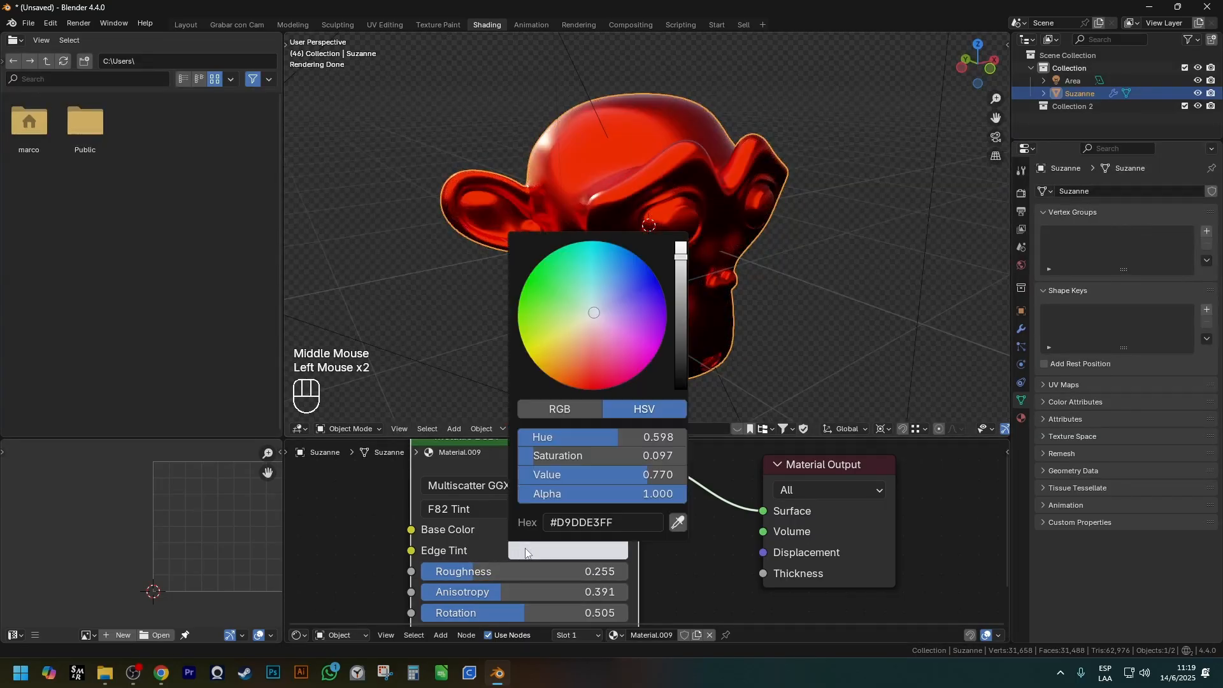
{"action": "left_click", "coordinate": [635, 275]}
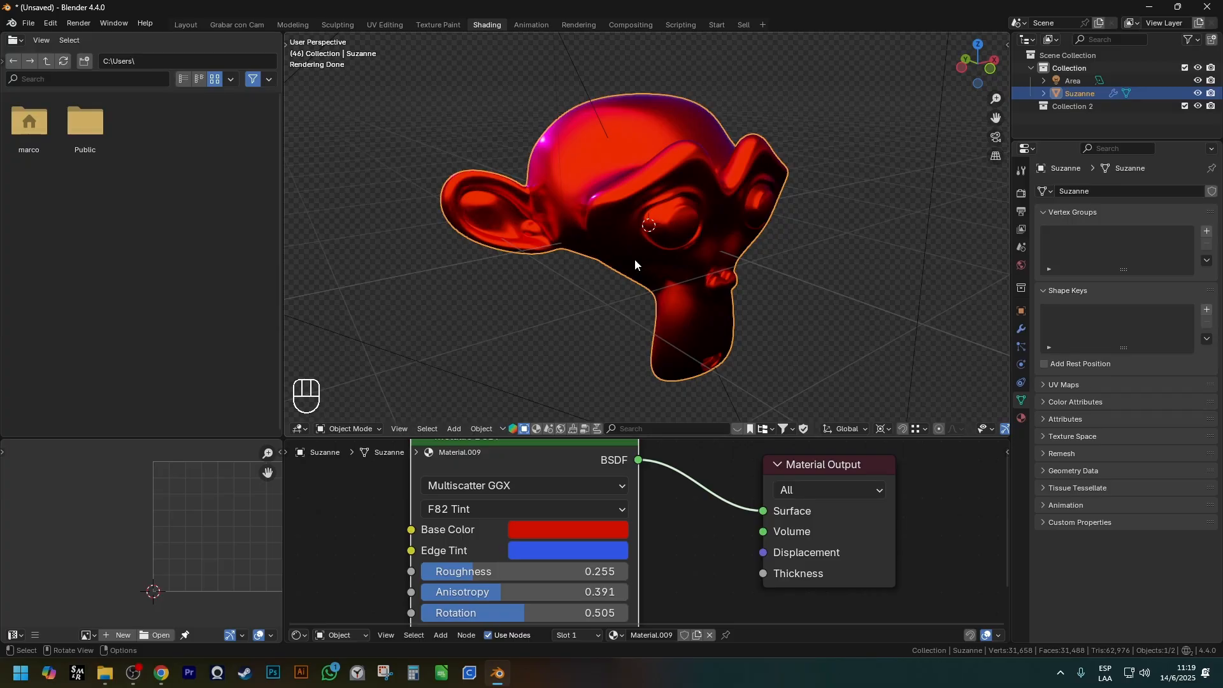
{"action": "left_click", "coordinate": [556, 551]}
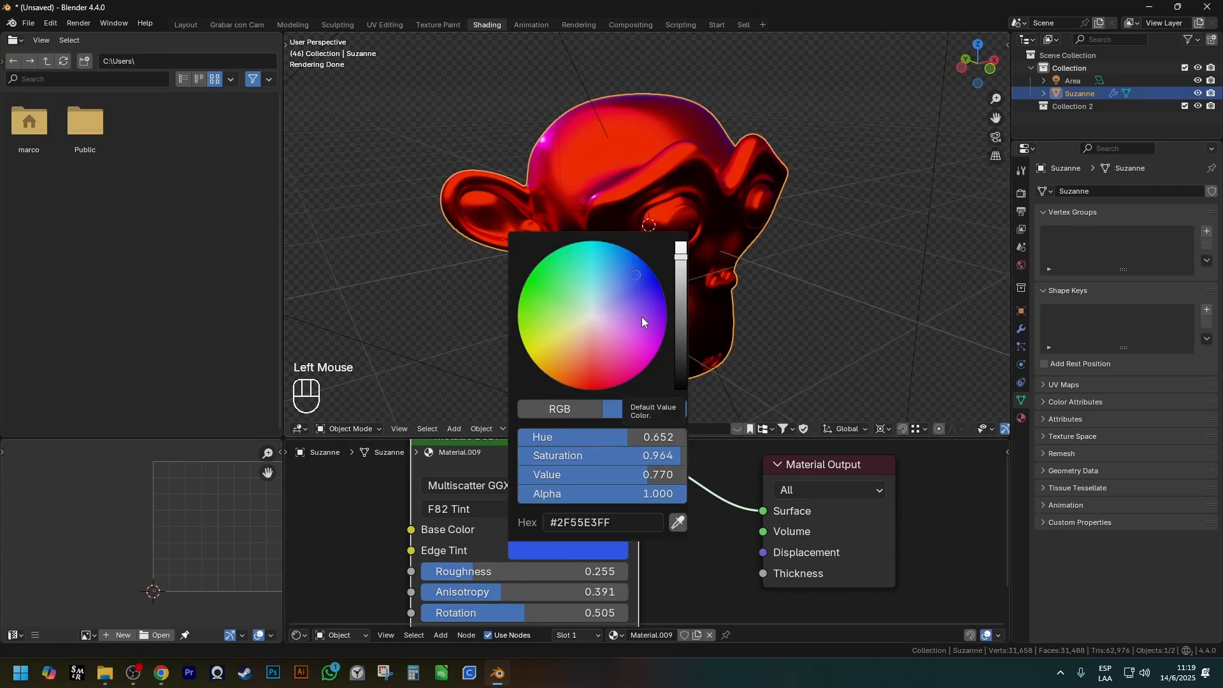
{"action": "scroll", "coordinate": [552, 136], "scroll_direction": "up", "scroll_amount": 4}
{"action": "mouse_move", "coordinate": [549, 74]}
{"action": "left_mouse_down"}
{"action": "mouse_move", "coordinate": [527, 243]}
{"action": "mouse_move", "coordinate": [783, 50]}
{"action": "left_mouse_up"}
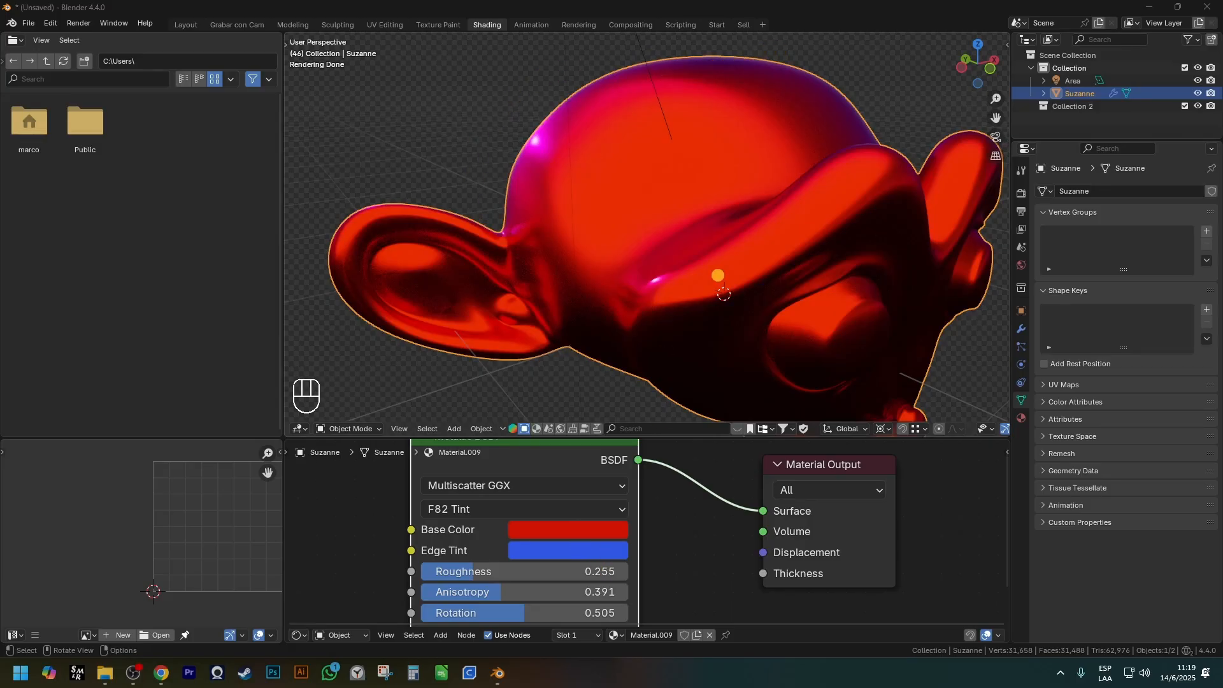
Delete the Metallic BSDF node from the monkey's material.
{"action": "scroll", "coordinate": [717, 276], "scroll_direction": "down", "scroll_amount": 2}
{"action": "scroll", "coordinate": [660, 479], "scroll_direction": "down", "scroll_amount": 3}
{"action": "middle_click_drag", "start_coordinate": [661, 479], "coordinate": [628, 519], "text": "shift"}
{"action": "scroll", "coordinate": [581, 503], "scroll_direction": "up", "scroll_amount": 2}
{"action": "left_click", "coordinate": [549, 465]}
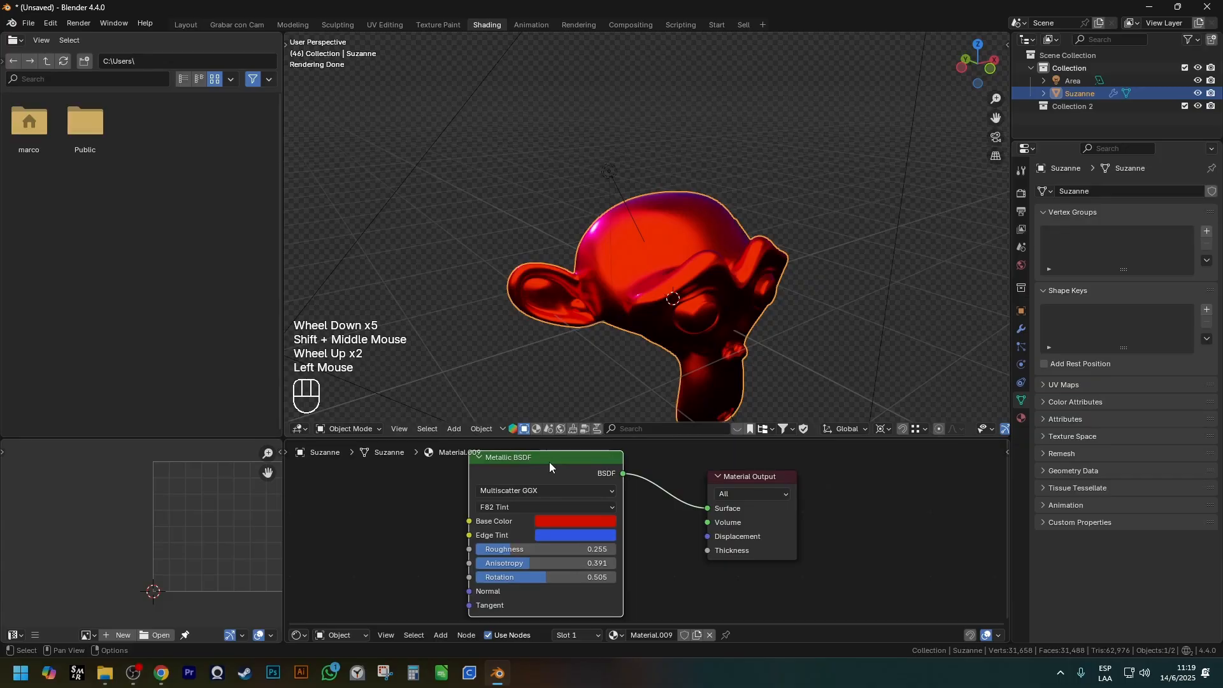
{"action": "middle_click_drag", "start_coordinate": [581, 491], "coordinate": [603, 467], "text": "shift"}
{"action": "left_click", "coordinate": [610, 480]}
{"action": "key", "text": "x"}
Add a Diffuse BSDF node and connect its output to the Material Output's Surface.
{"action": "key", "text": "shift+a"}
{"action": "mouse_move", "coordinate": [610, 478]}
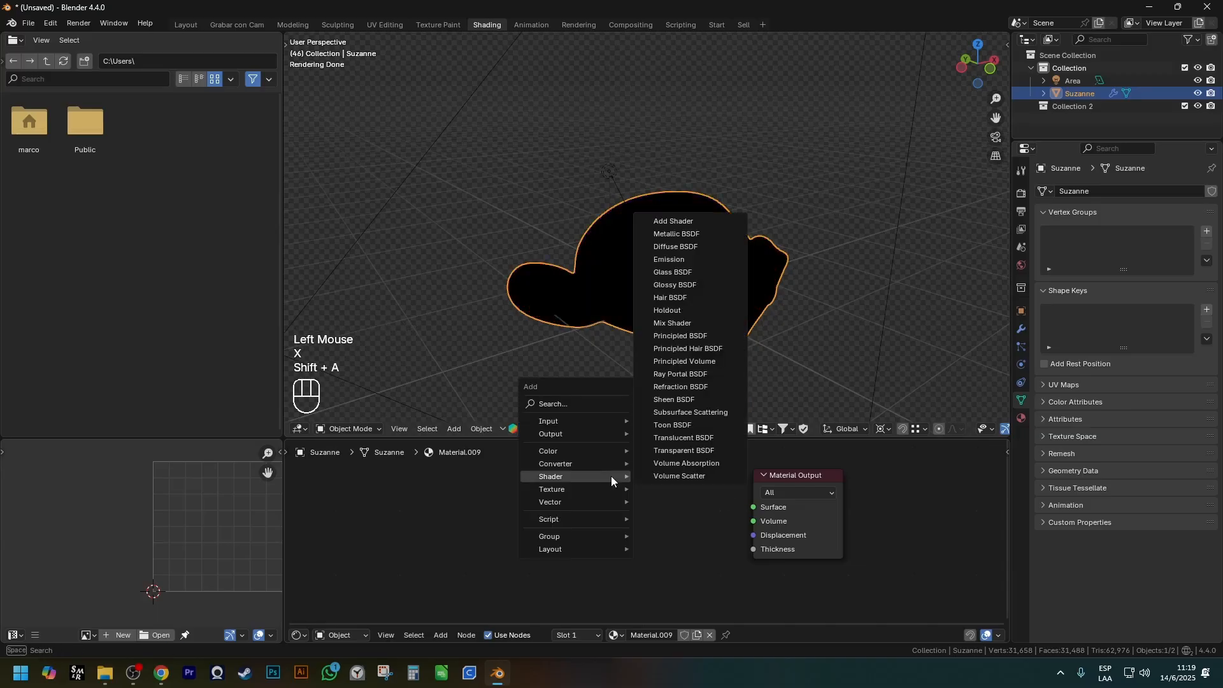
{"action": "left_click", "coordinate": [702, 247]}
{"action": "left_click", "coordinate": [555, 488]}
{"action": "left_click_drag", "start_coordinate": [653, 506], "coordinate": [754, 507]}
{"action": "scroll", "coordinate": [714, 300], "scroll_direction": "up", "scroll_amount": 1}
{"action": "middle_click_drag", "start_coordinate": [713, 300], "coordinate": [701, 293], "text": "shift"}
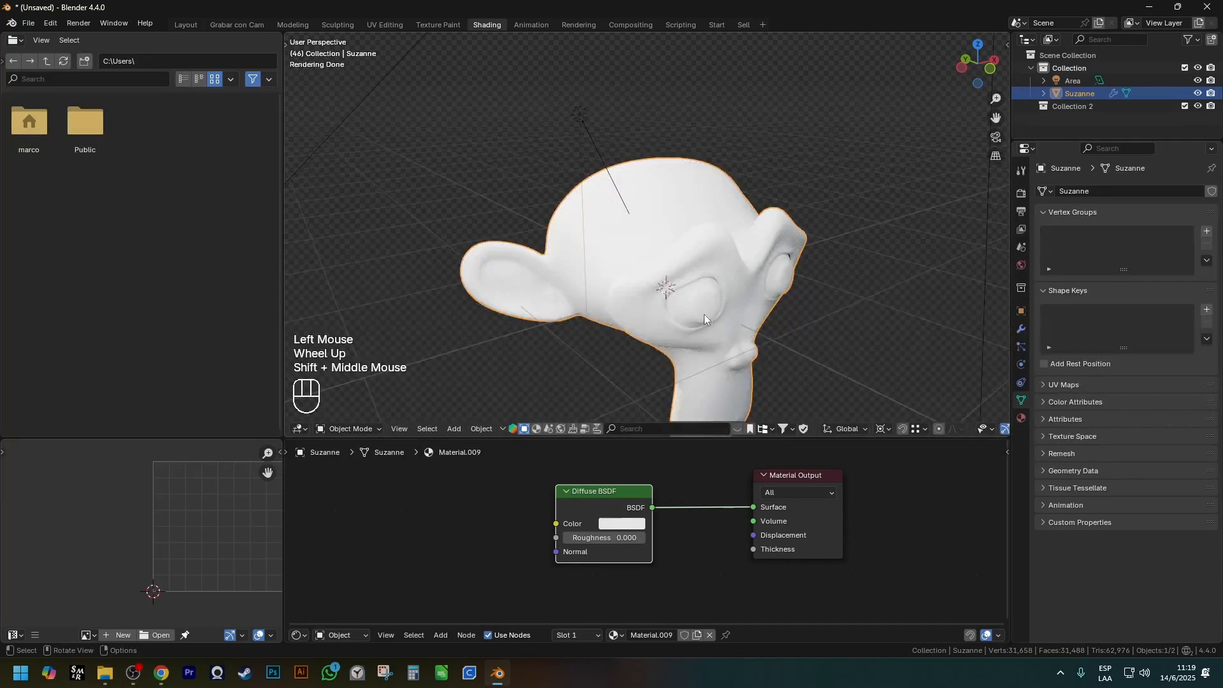
{"action": "scroll", "coordinate": [660, 548], "scroll_direction": "up", "scroll_amount": 1}
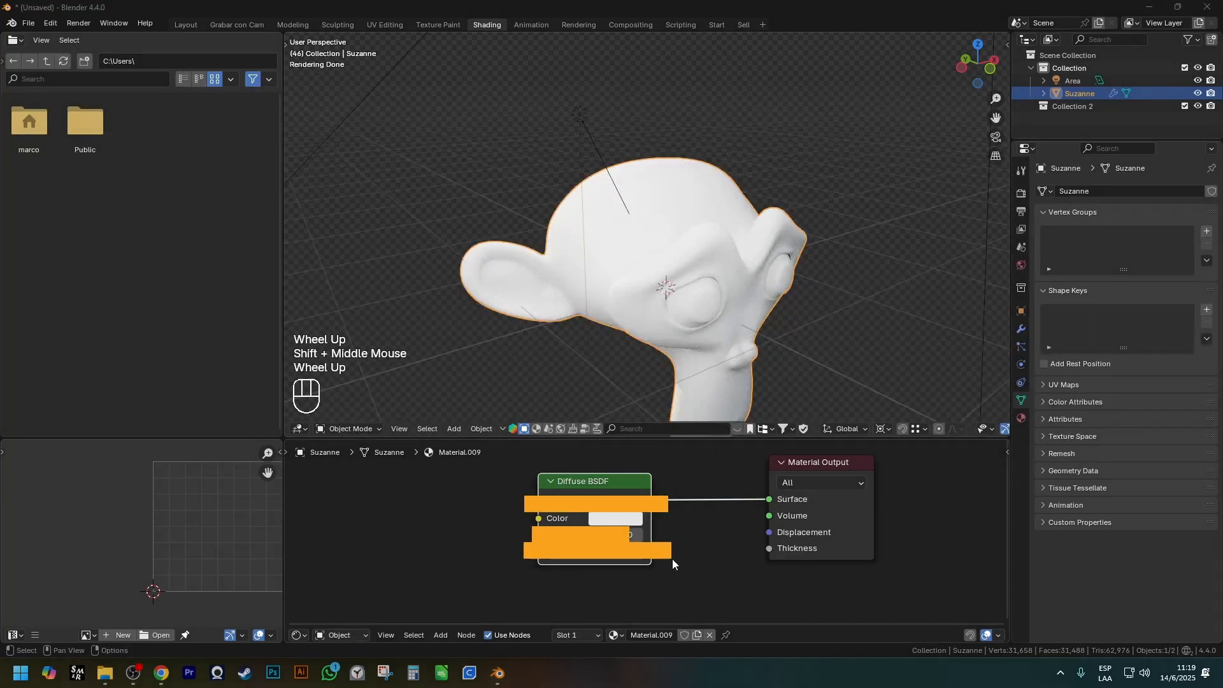
Add a Principled BSDF node beside the Diffuse BSDF to compare their shared settings.
{"action": "middle_click_drag", "start_coordinate": [689, 543], "coordinate": [694, 545]}
{"action": "key", "text": "shift+a"}
{"action": "mouse_move", "coordinate": [693, 545]}
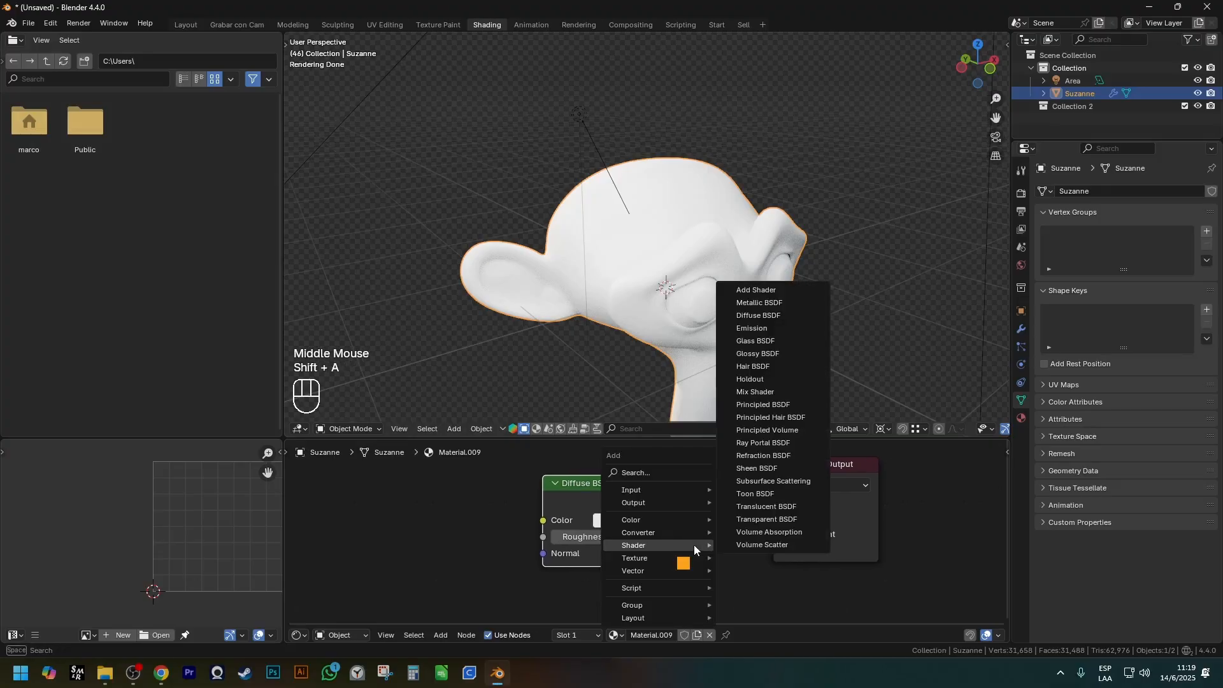
{"action": "left_click", "coordinate": [768, 406]}
{"action": "left_click", "coordinate": [388, 532]}
{"action": "scroll", "coordinate": [416, 546], "scroll_direction": "down", "scroll_amount": 3}
{"action": "middle_click_drag", "start_coordinate": [416, 547], "coordinate": [437, 519], "text": "shift"}
{"action": "scroll", "coordinate": [437, 519], "scroll_direction": "up", "scroll_amount": 1}
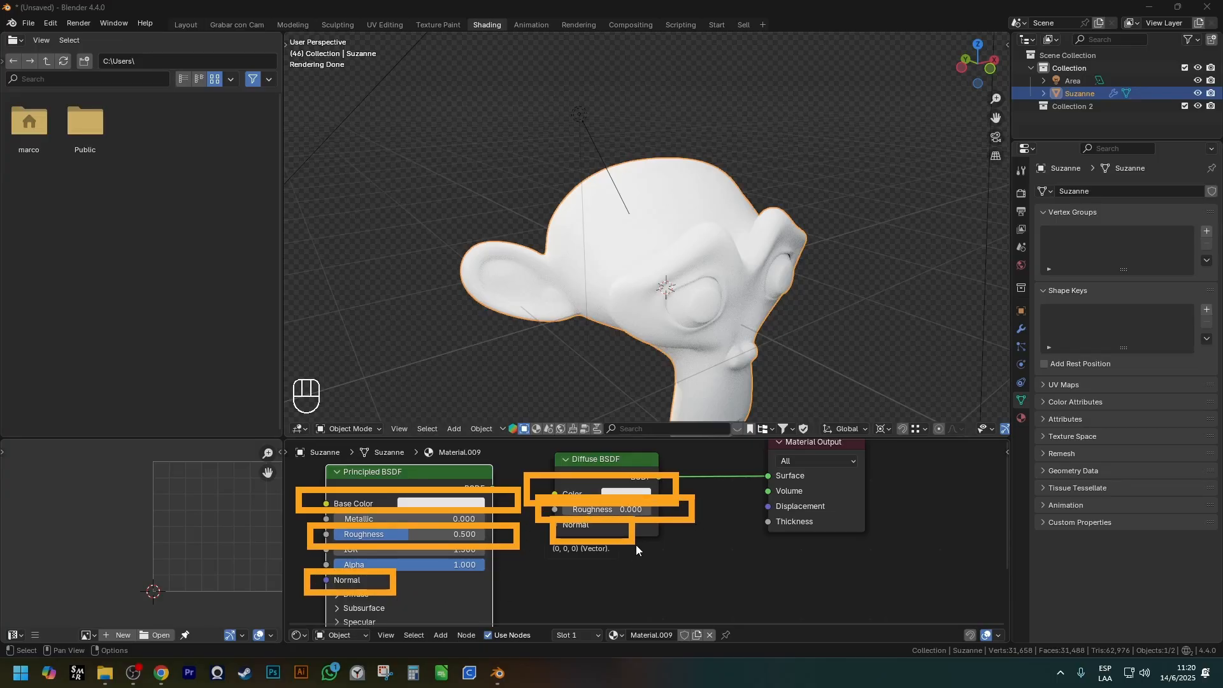
Move the Principled BSDF slightly farther away from the Diffuse BSDF node.
{"action": "left_click", "coordinate": [434, 479]}
{"action": "key", "text": "g"}
{"action": "left_click", "coordinate": [404, 480]}
{"action": "left_click", "coordinate": [582, 461]}
{"action": "key", "text": "g"}
{"action": "right_click", "coordinate": [564, 498]}
{"action": "scroll", "coordinate": [497, 545], "scroll_direction": "down", "scroll_amount": 1}
{"action": "middle_click_drag", "start_coordinate": [490, 542], "coordinate": [521, 534], "text": "shift"}
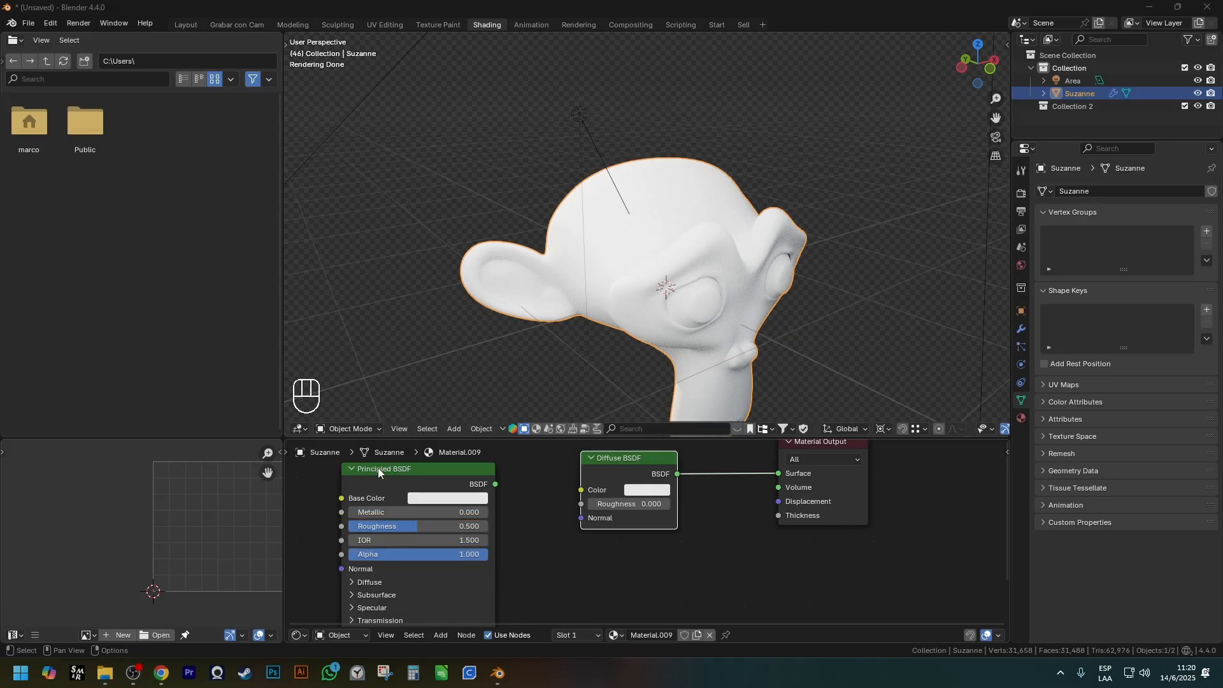
Shift the Principled BSDF back toward the Material Output and delete the Diffuse BSDF node.
{"action": "left_click", "coordinate": [457, 472]}
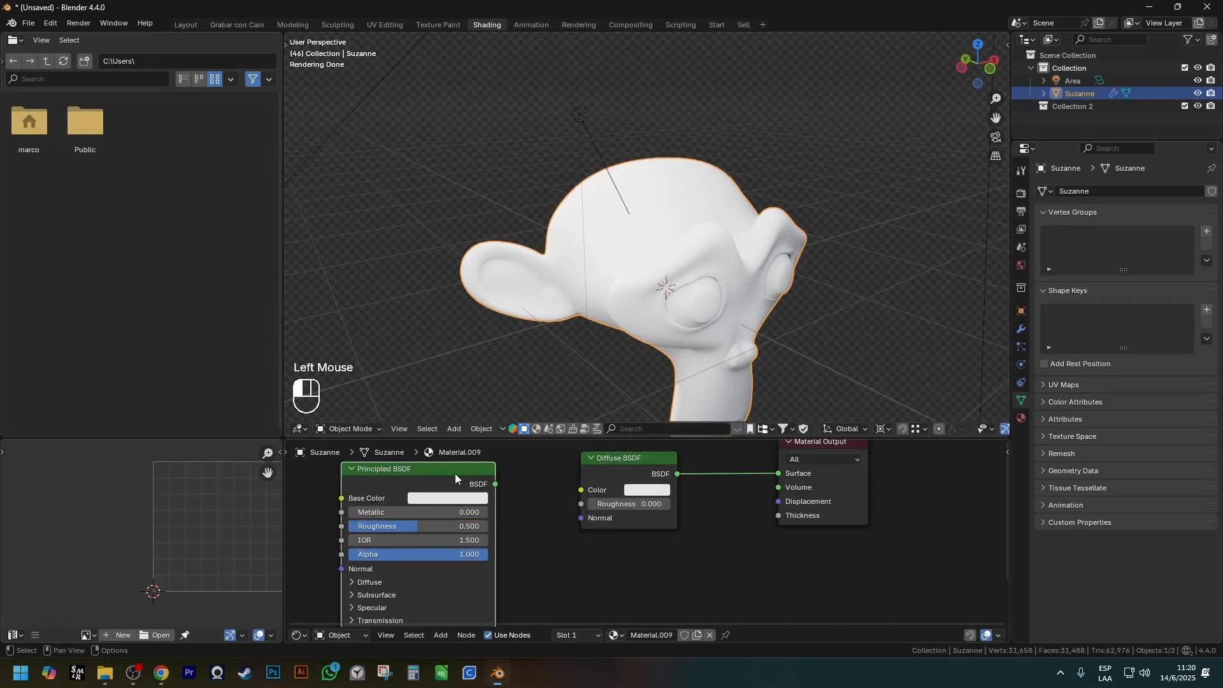
{"action": "key", "text": "g"}
{"action": "left_click", "coordinate": [510, 483]}
{"action": "left_click", "coordinate": [621, 457]}
{"action": "key", "text": "ctrl+x"}
Add an Emission shader node and connect it to the Material Output's Surface.
{"action": "key", "text": "shift+a"}
{"action": "mouse_move", "coordinate": [621, 460]}
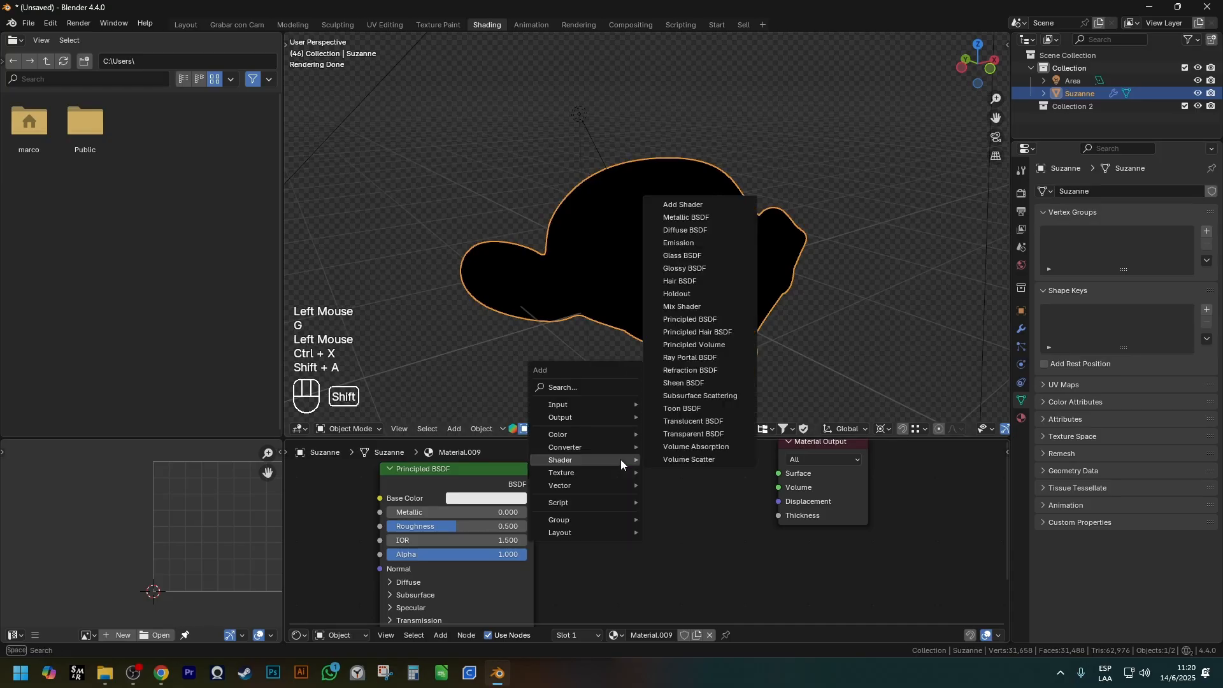
{"action": "left_click", "coordinate": [679, 243]}
{"action": "left_click", "coordinate": [662, 513]}
{"action": "left_click_drag", "start_coordinate": [668, 507], "coordinate": [804, 474]}
{"action": "left_click_drag", "start_coordinate": [667, 507], "coordinate": [774, 475]}
{"action": "scroll", "coordinate": [705, 281], "scroll_direction": "down", "scroll_amount": 1}
Expand the Principled BSDF's Emission section to compare its Color and Strength with the Emission node.
{"action": "scroll", "coordinate": [706, 283], "scroll_direction": "down", "scroll_amount": 1, "text": "shift"}
{"action": "middle_click_drag", "start_coordinate": [706, 284], "coordinate": [714, 268], "text": "shift"}
{"action": "scroll", "coordinate": [662, 535], "scroll_direction": "down", "scroll_amount": 1}
{"action": "scroll", "coordinate": [653, 542], "scroll_direction": "down", "scroll_amount": 1, "text": "shift"}
{"action": "middle_click_drag", "start_coordinate": [645, 548], "coordinate": [661, 475], "text": "shift"}
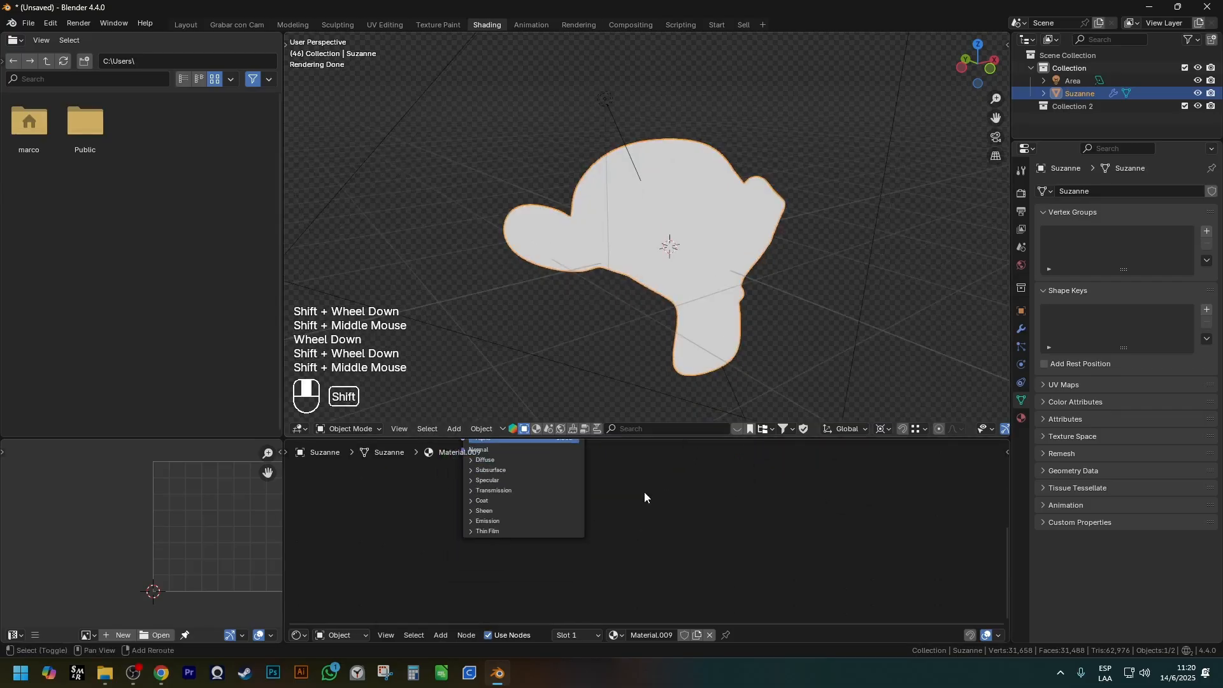
{"action": "scroll", "coordinate": [548, 523], "scroll_direction": "up", "scroll_amount": 2}
{"action": "left_click", "coordinate": [458, 517]}
{"action": "scroll", "coordinate": [439, 534], "scroll_direction": "up", "scroll_amount": 2}
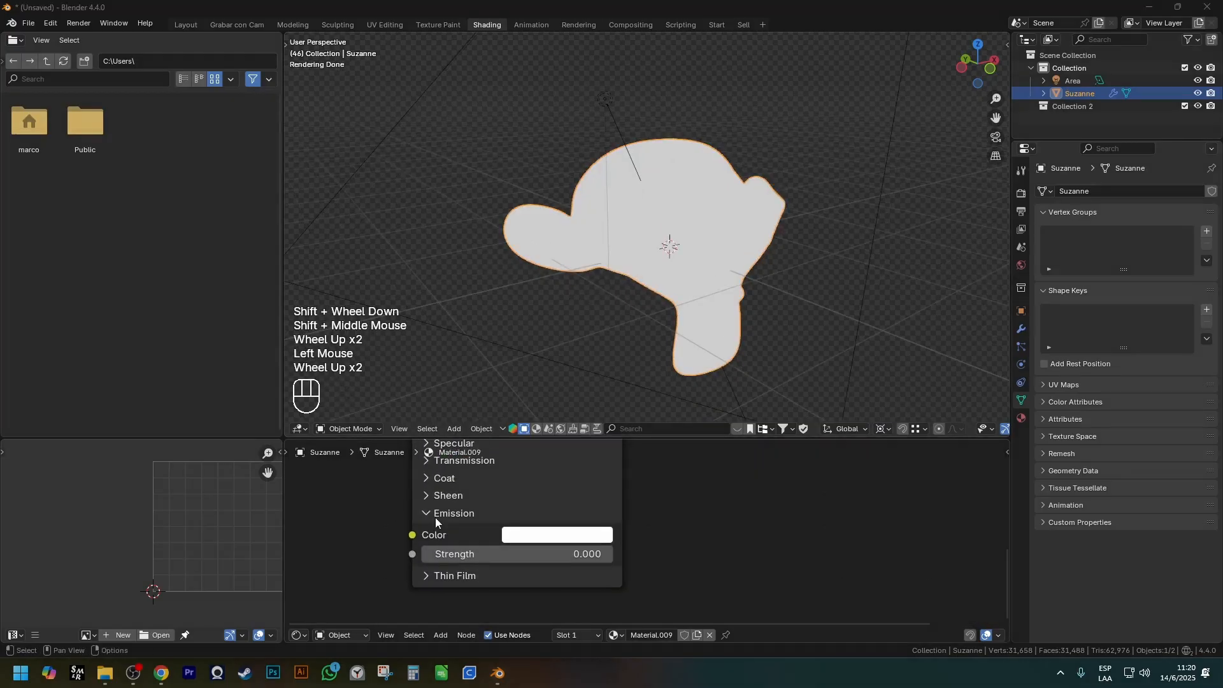
{"action": "scroll", "coordinate": [545, 513], "scroll_direction": "down", "scroll_amount": 2}
{"action": "scroll", "coordinate": [557, 561], "scroll_direction": "up", "scroll_amount": 1, "text": "shift"}
{"action": "middle_click_drag", "start_coordinate": [578, 507], "coordinate": [455, 565], "text": "shift"}
{"action": "scroll", "coordinate": [557, 561], "scroll_direction": "down", "scroll_amount": 1}
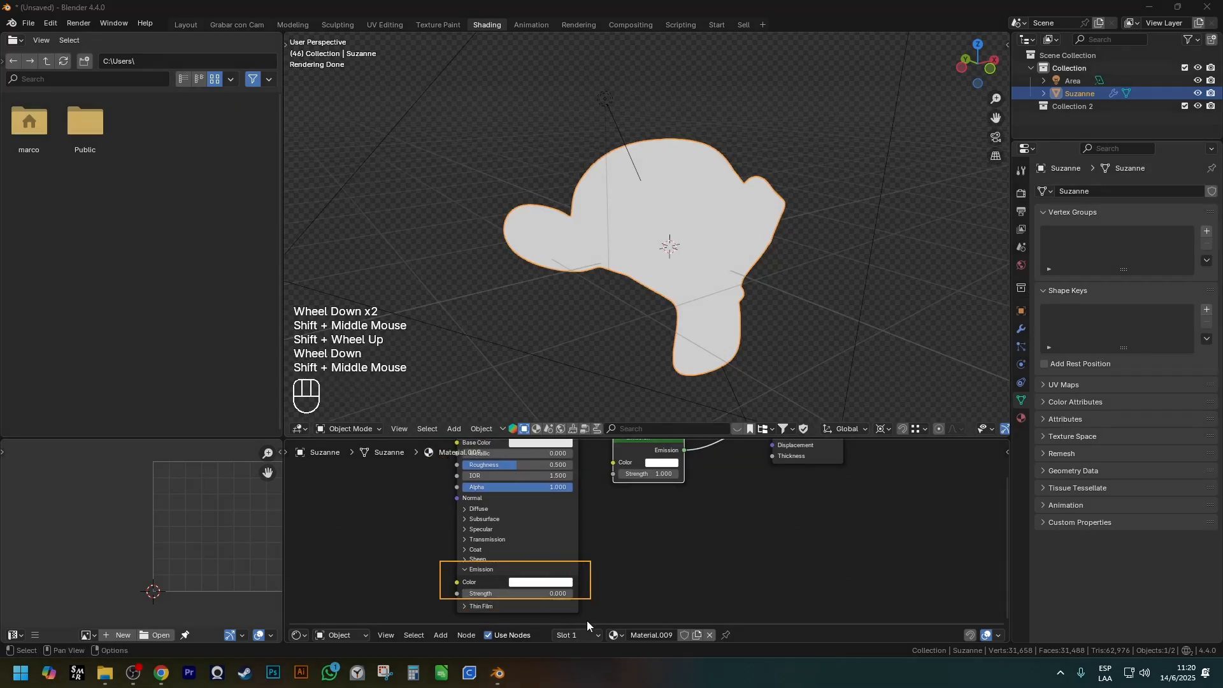
{"action": "left_click_drag", "start_coordinate": [687, 488], "coordinate": [614, 429]}
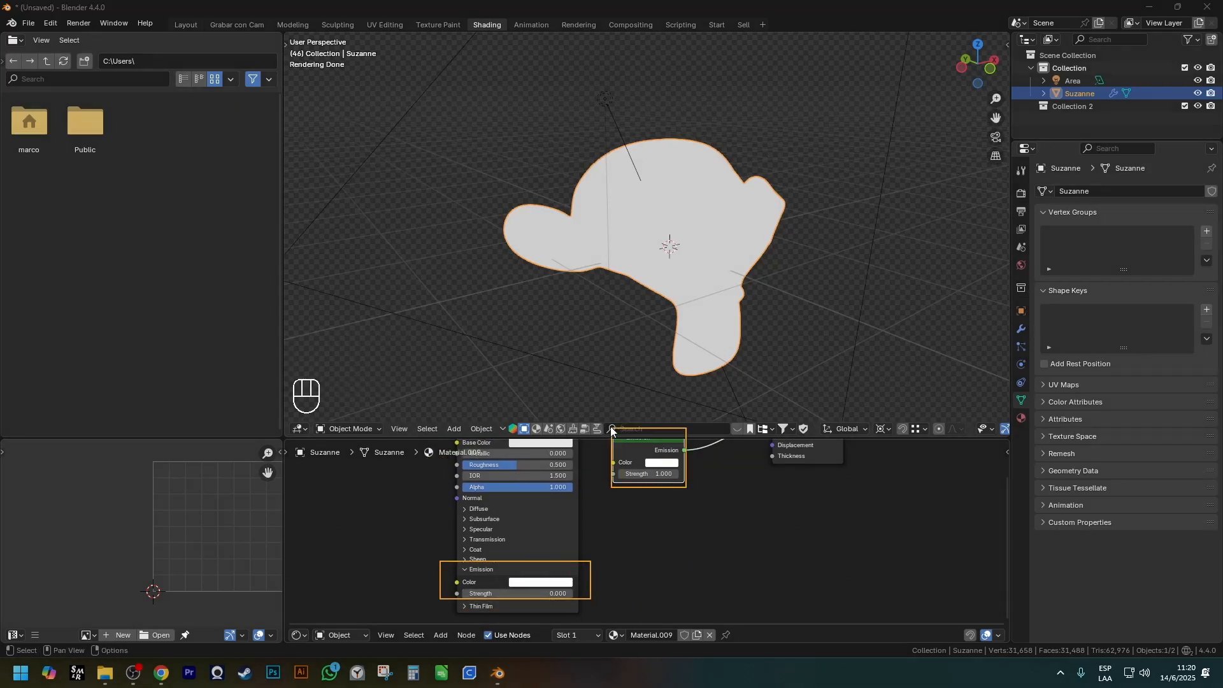
Delete the Emission node next to the Principled BSDF.
{"action": "scroll", "coordinate": [631, 450], "scroll_direction": "down", "scroll_amount": 1}
{"action": "middle_click_drag", "start_coordinate": [645, 437], "coordinate": [610, 480], "text": "shift"}
{"action": "left_click", "coordinate": [610, 481]}
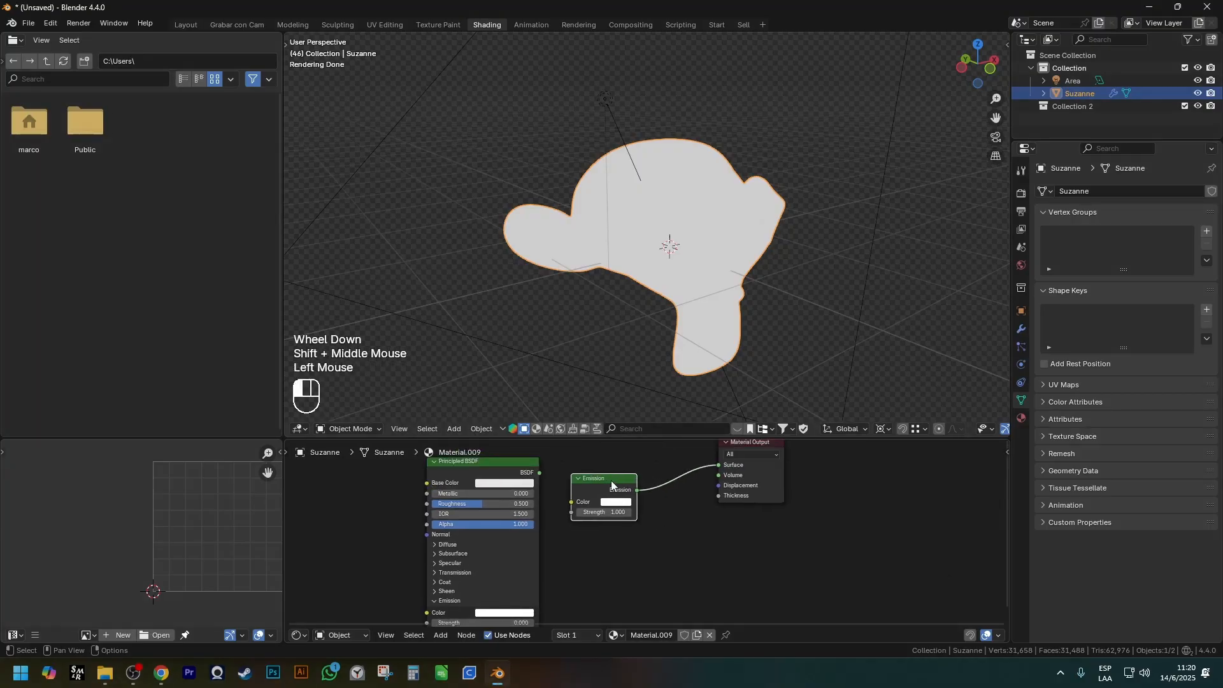
{"action": "key", "text": "ctrl+x"}
Add a Glass BSDF node, connect it to the Material Output's Surface and view the monkey from another angle.
{"action": "key", "text": "shift+a"}
{"action": "mouse_move", "coordinate": [610, 479]}
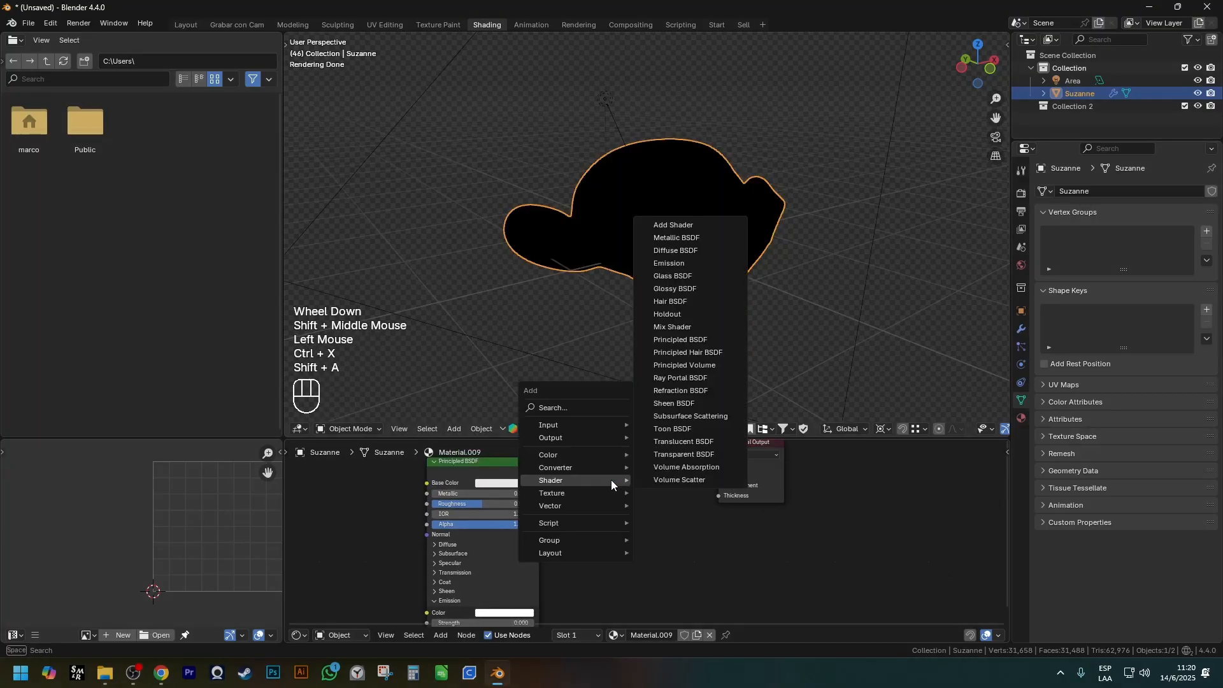
{"action": "left_click", "coordinate": [674, 277]}
{"action": "scroll", "coordinate": [671, 472], "scroll_direction": "up", "scroll_amount": 2}
{"action": "left_click", "coordinate": [670, 472]}
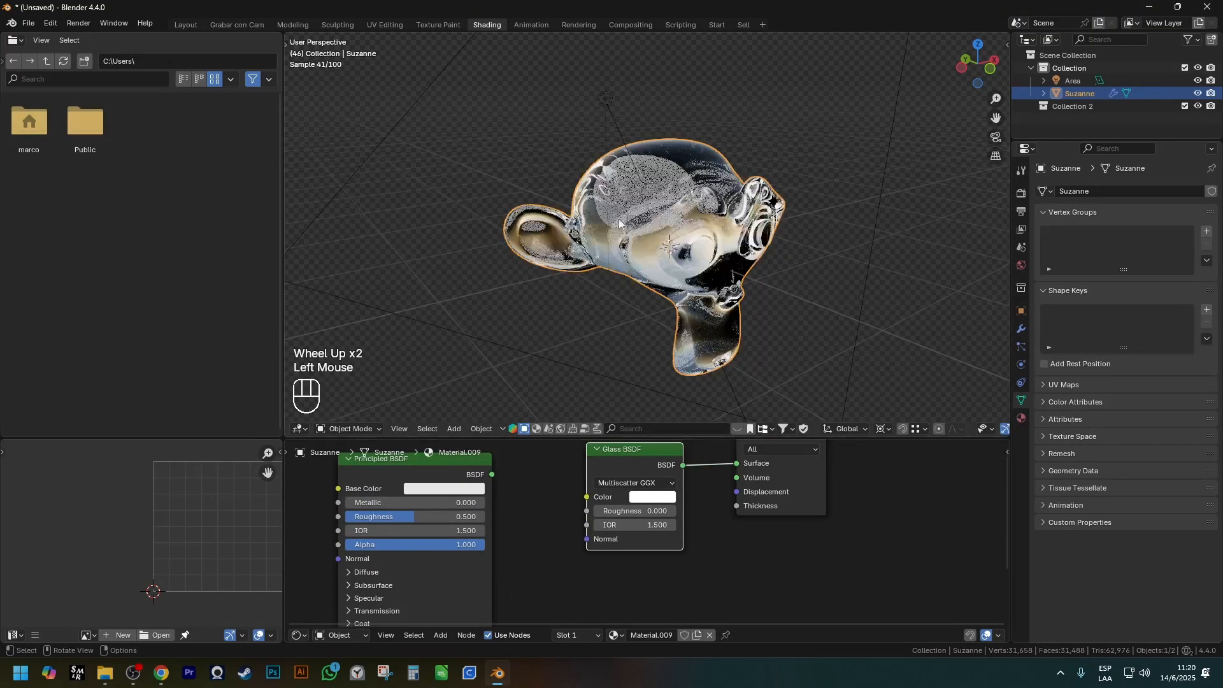
{"action": "middle_click_drag", "start_coordinate": [613, 236], "coordinate": [637, 239]}
Expand the Principled BSDF's Transmission section and set its Weight to 1.000.
{"action": "scroll", "coordinate": [664, 473], "scroll_direction": "down", "scroll_amount": 1}
{"action": "scroll", "coordinate": [645, 491], "scroll_direction": "down", "scroll_amount": 1}
{"action": "middle_click_drag", "start_coordinate": [664, 473], "coordinate": [637, 488], "text": "shift"}
{"action": "left_click", "coordinate": [411, 580]}
{"action": "middle_click_drag", "start_coordinate": [411, 578], "coordinate": [408, 565], "text": "shift"}
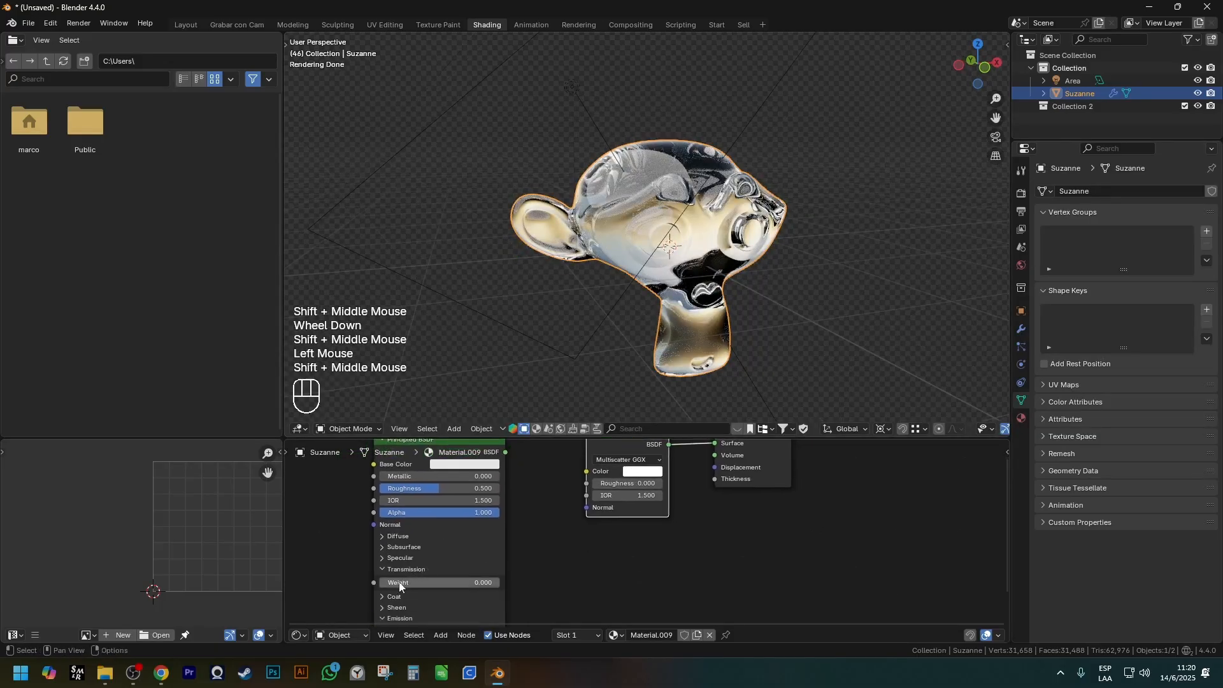
{"action": "scroll", "coordinate": [408, 565], "scroll_direction": "up", "scroll_amount": 1}
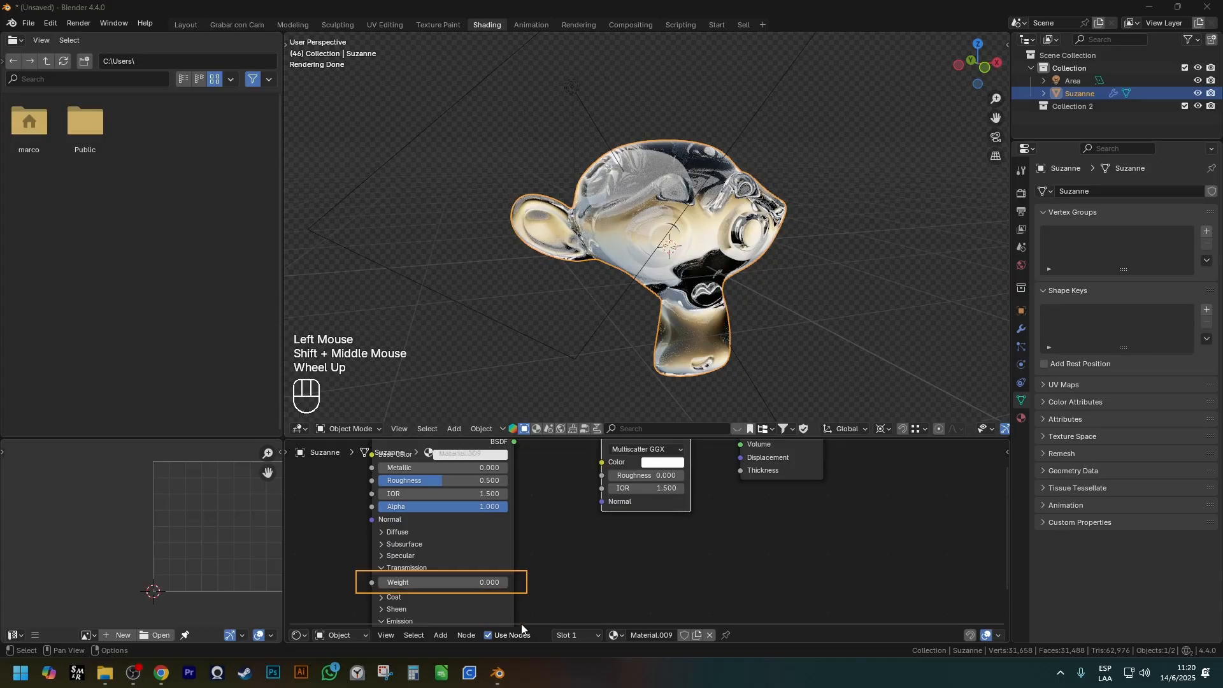
{"action": "left_click_drag", "start_coordinate": [418, 582], "coordinate": [510, 583]}
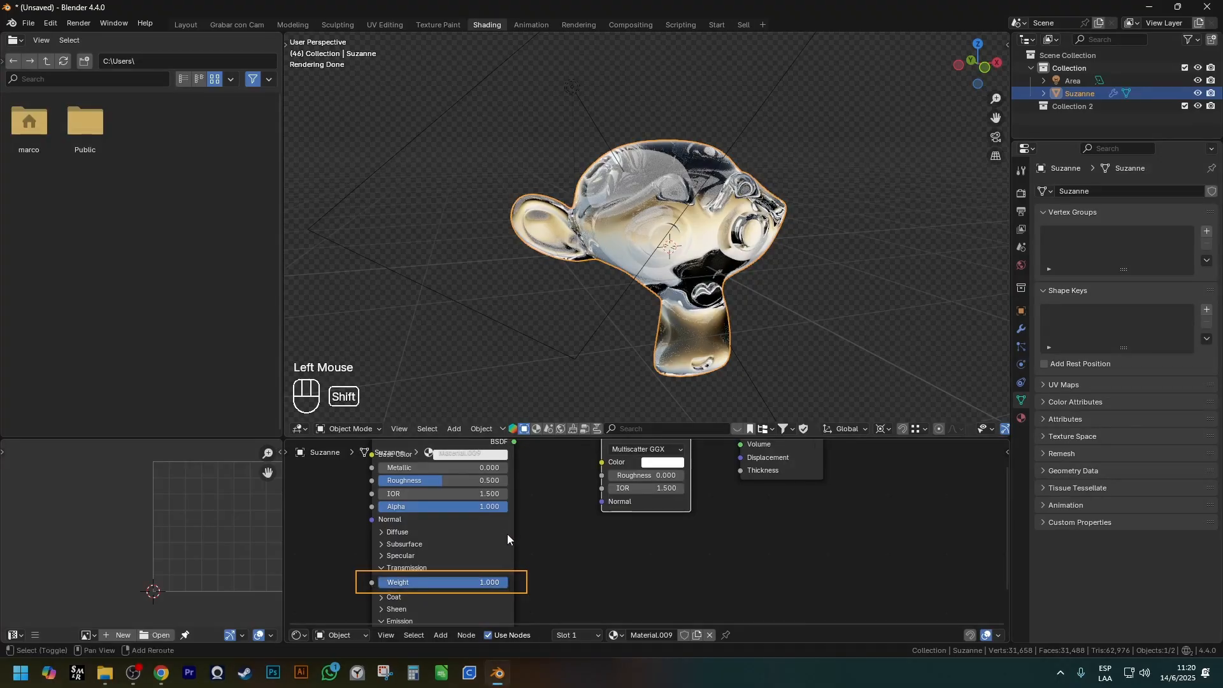
Connect the Principled BSDF to the Material Output's Surface and set its Roughness to 0.000.
{"action": "middle_click_drag", "start_coordinate": [512, 446], "coordinate": [493, 469], "text": "shift"}
{"action": "left_click_drag", "start_coordinate": [494, 466], "coordinate": [724, 455]}
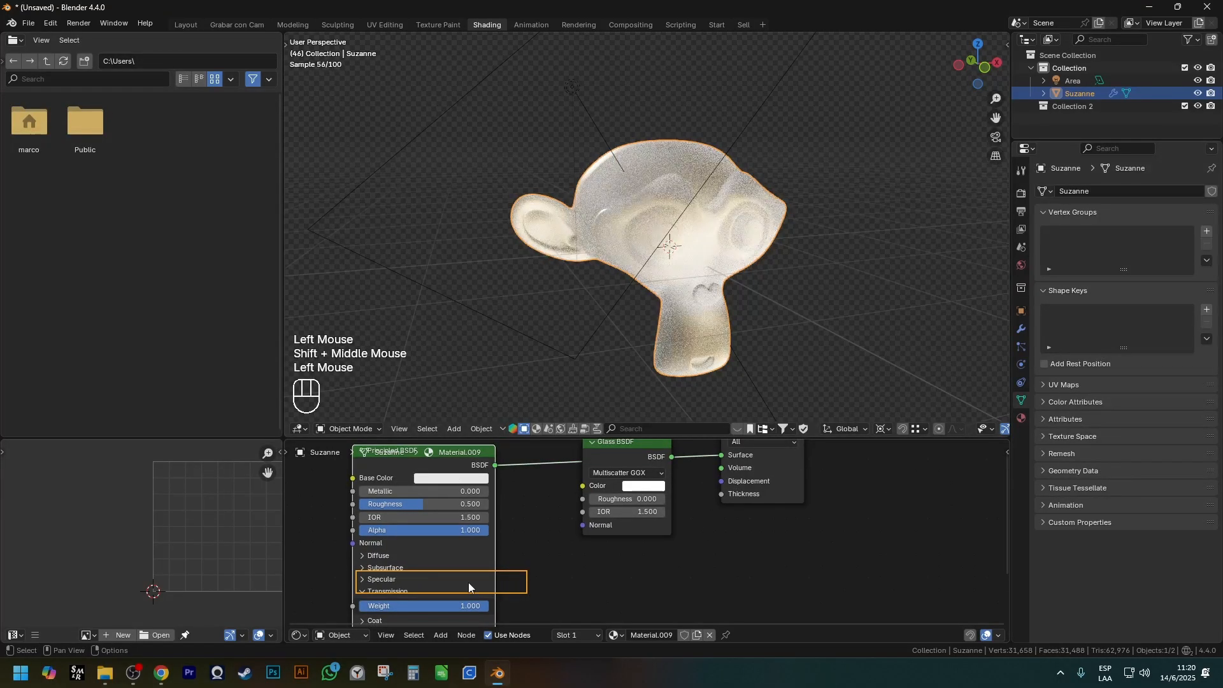
{"action": "left_click_drag", "start_coordinate": [409, 508], "coordinate": [356, 508]}
Reconnect the Glass BSDF to the Material Output's Surface and move the node lower.
{"action": "middle_click_drag", "start_coordinate": [637, 459], "coordinate": [589, 503], "text": "shift"}
{"action": "left_click_drag", "start_coordinate": [624, 501], "coordinate": [675, 498]}
{"action": "left_click", "coordinate": [578, 485]}
{"action": "key", "text": "g"}
{"action": "left_click", "coordinate": [580, 543]}
Try to connect the Principled BSDF to the Material Output in place of the Glass BSDF.
{"action": "left_click_drag", "start_coordinate": [449, 510], "coordinate": [664, 551]}
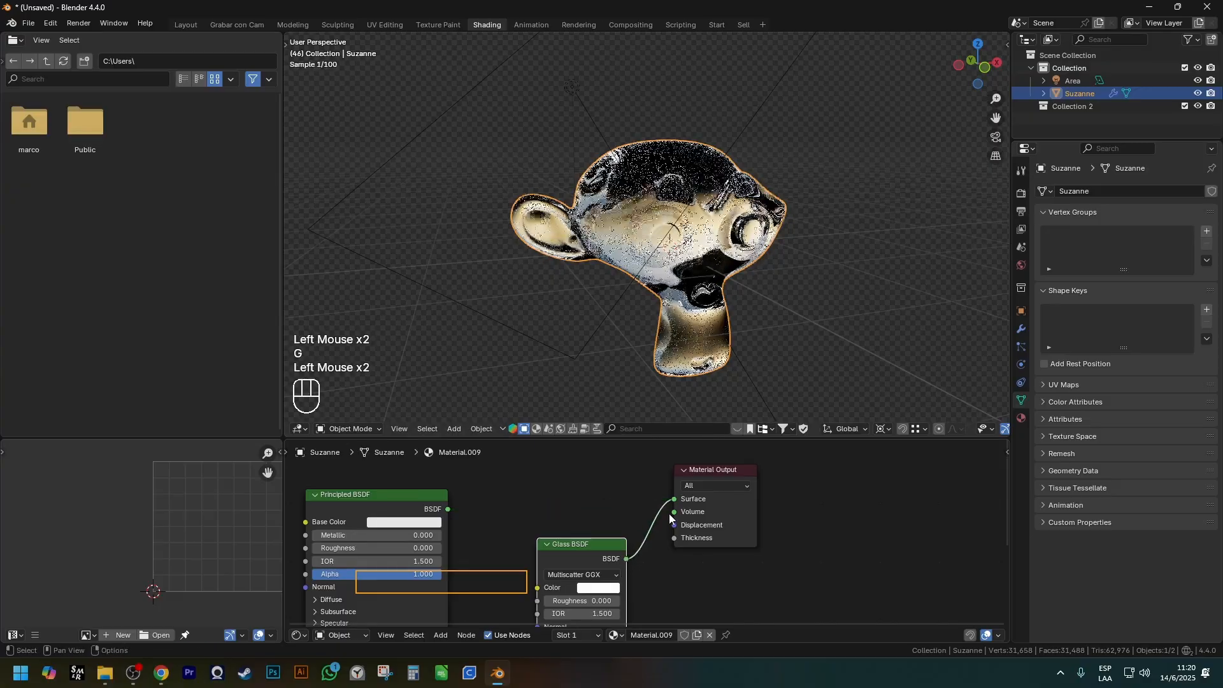
{"action": "middle_click_drag", "start_coordinate": [666, 533], "coordinate": [670, 502], "text": "shift"}
{"action": "key", "text": "Escape"}
{"action": "double_click", "coordinate": [604, 529]}
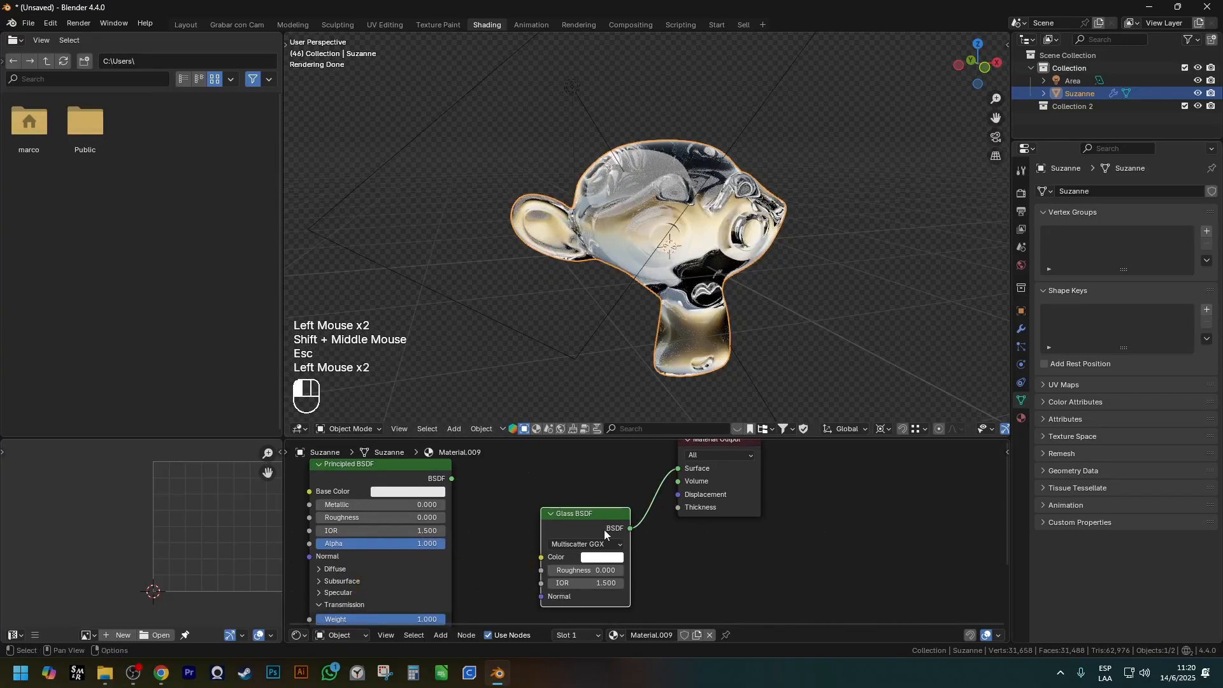
{"action": "key", "text": "g"}
{"action": "left_click", "coordinate": [597, 532]}
{"action": "mouse_move", "coordinate": [597, 532]}
{"action": "middle_mouse_down", "text": "shift"}
{"action": "mouse_move", "coordinate": [593, 507]}
{"action": "mouse_move", "coordinate": [606, 518]}
{"action": "middle_mouse_up", "text": "shift"}
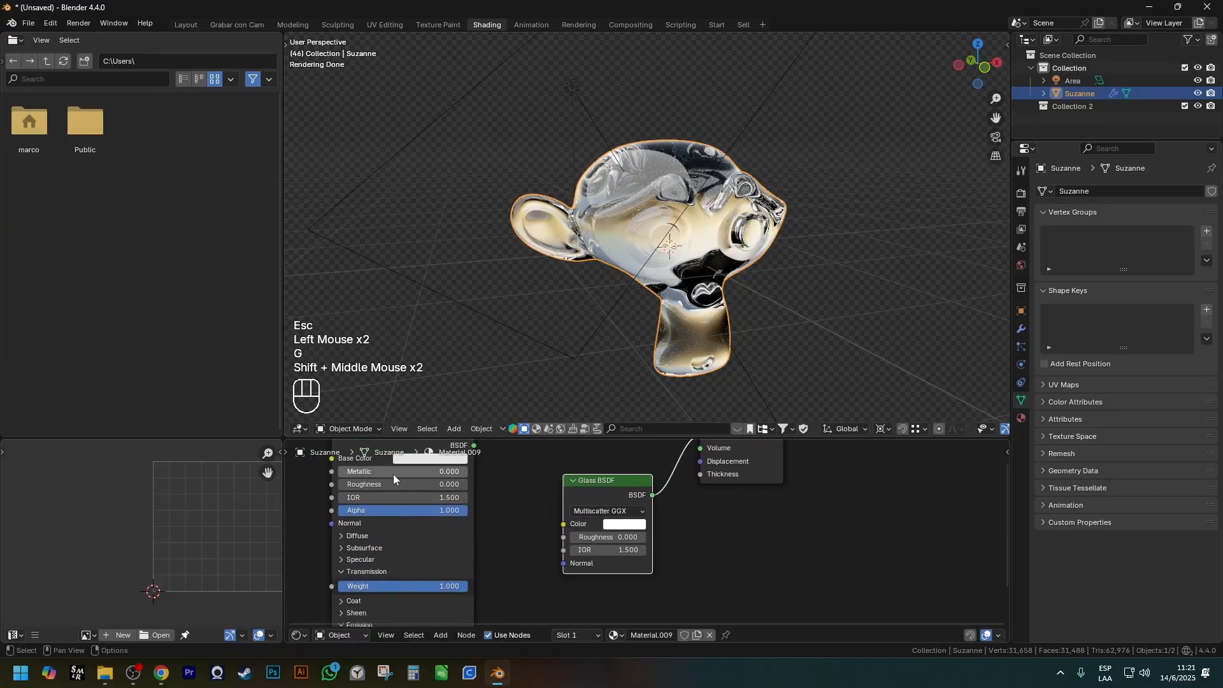
{"action": "middle_click_drag", "start_coordinate": [375, 460], "coordinate": [381, 470], "text": "shift"}
{"action": "left_click_drag", "start_coordinate": [385, 457], "coordinate": [507, 476]}
{"action": "left_click_drag", "start_coordinate": [422, 487], "coordinate": [511, 491]}
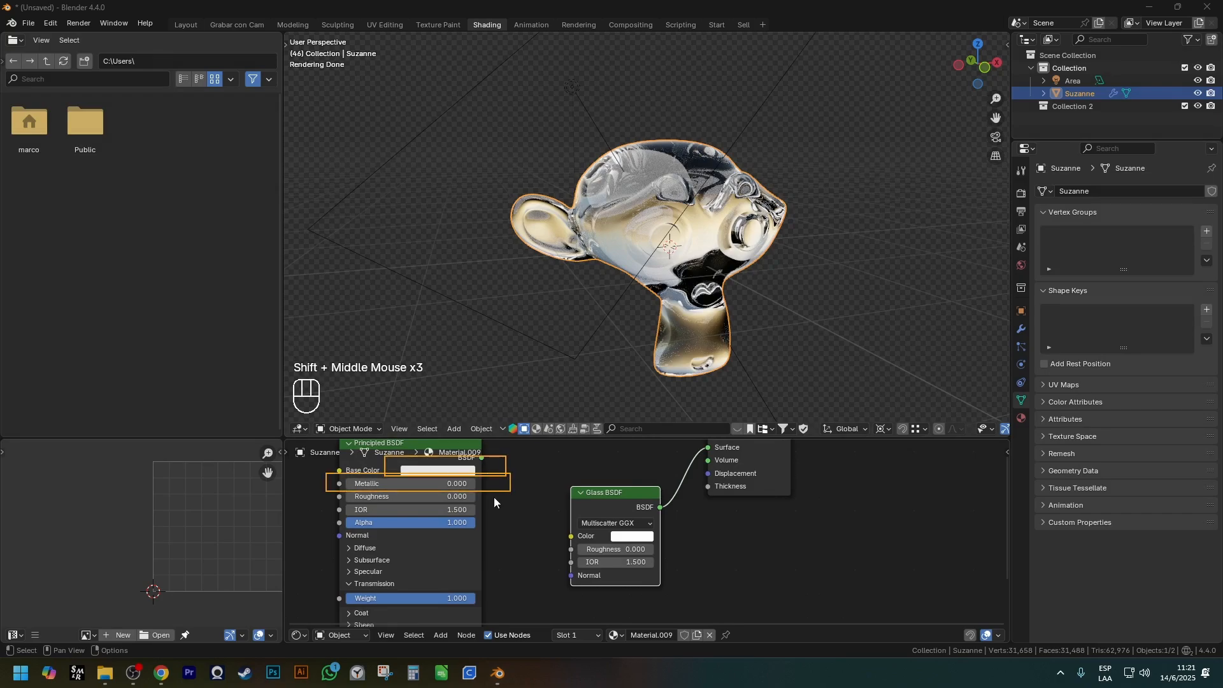
Move the Glass BSDF slightly toward the Principled BSDF and the Material Output farther away from both.
{"action": "left_click", "coordinate": [590, 508]}
{"action": "key", "text": "g"}
{"action": "left_click", "coordinate": [576, 496]}
{"action": "middle_click_drag", "start_coordinate": [631, 504], "coordinate": [583, 529], "text": "shift"}
{"action": "left_click", "coordinate": [718, 483]}
{"action": "key", "text": "g"}
{"action": "left_click", "coordinate": [778, 484]}
{"action": "left_click_drag", "start_coordinate": [486, 486], "coordinate": [616, 607]}
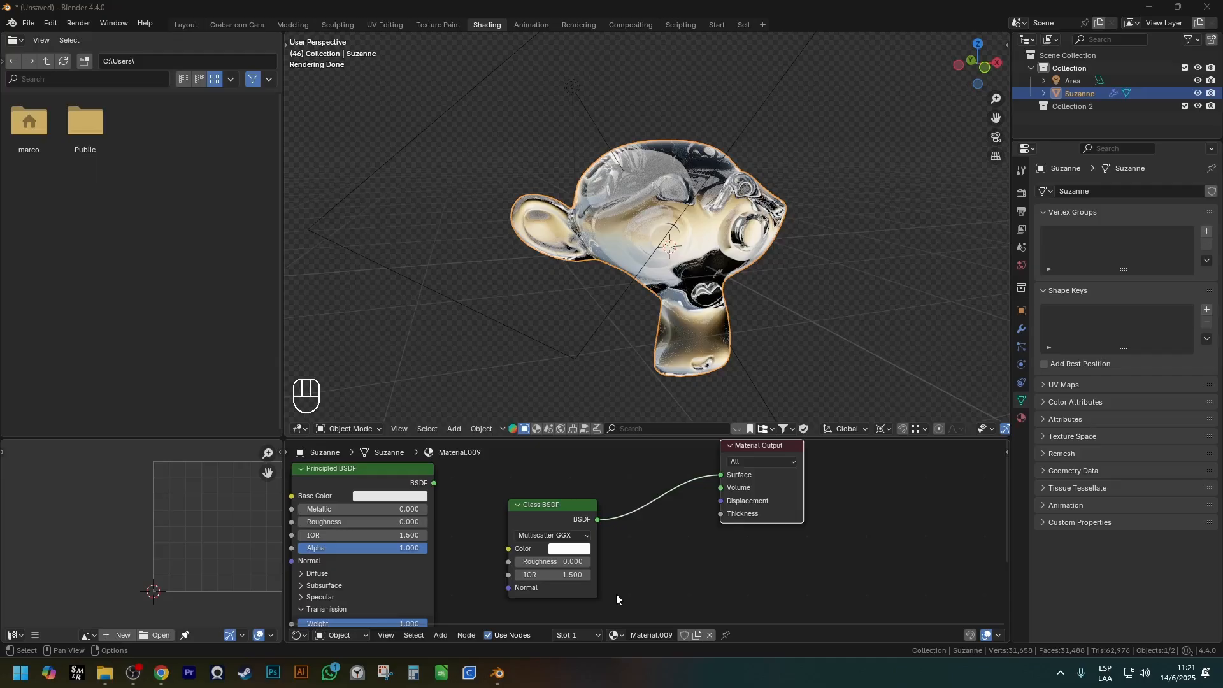
Delete the Glass BSDF and add a Mix Shader node between the Principled BSDF and the Material Output.
{"action": "left_click", "coordinate": [554, 517]}
{"action": "key", "text": "ctrl+x"}
{"action": "key", "text": "shift+a"}
{"action": "mouse_move", "coordinate": [545, 508]}
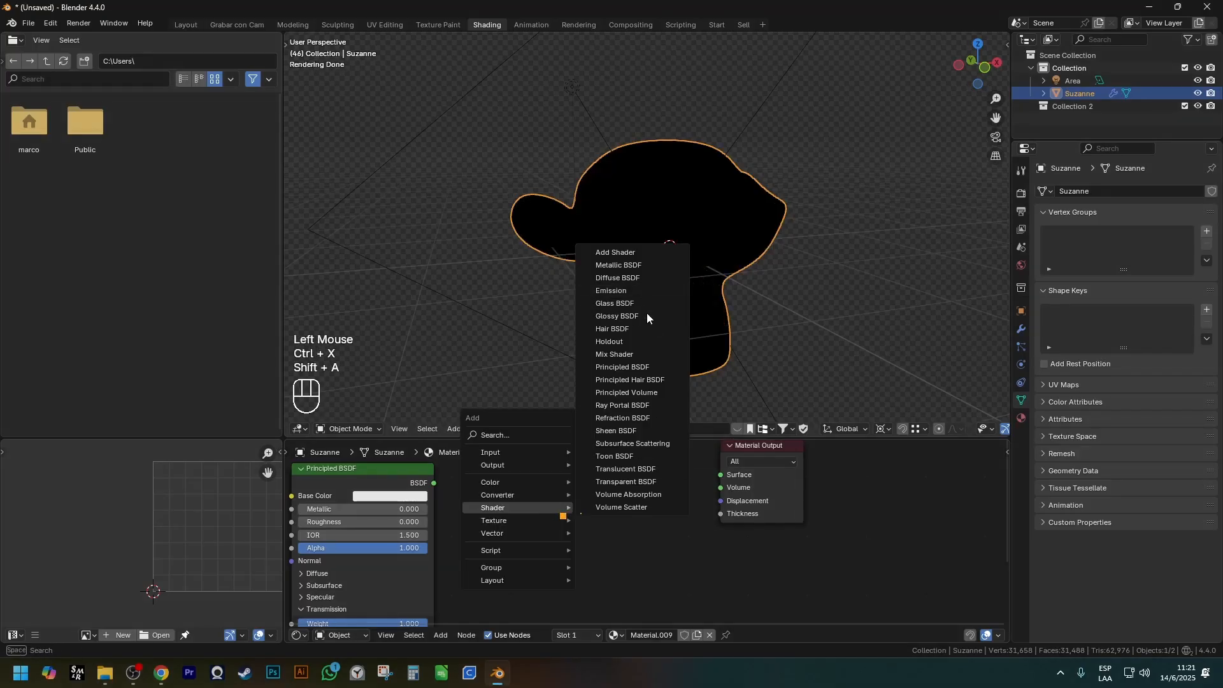
{"action": "left_click", "coordinate": [610, 354]}
{"action": "left_click", "coordinate": [581, 491]}
{"action": "scroll", "coordinate": [459, 490], "scroll_direction": "down", "scroll_amount": 1}
{"action": "left_click", "coordinate": [422, 477]}
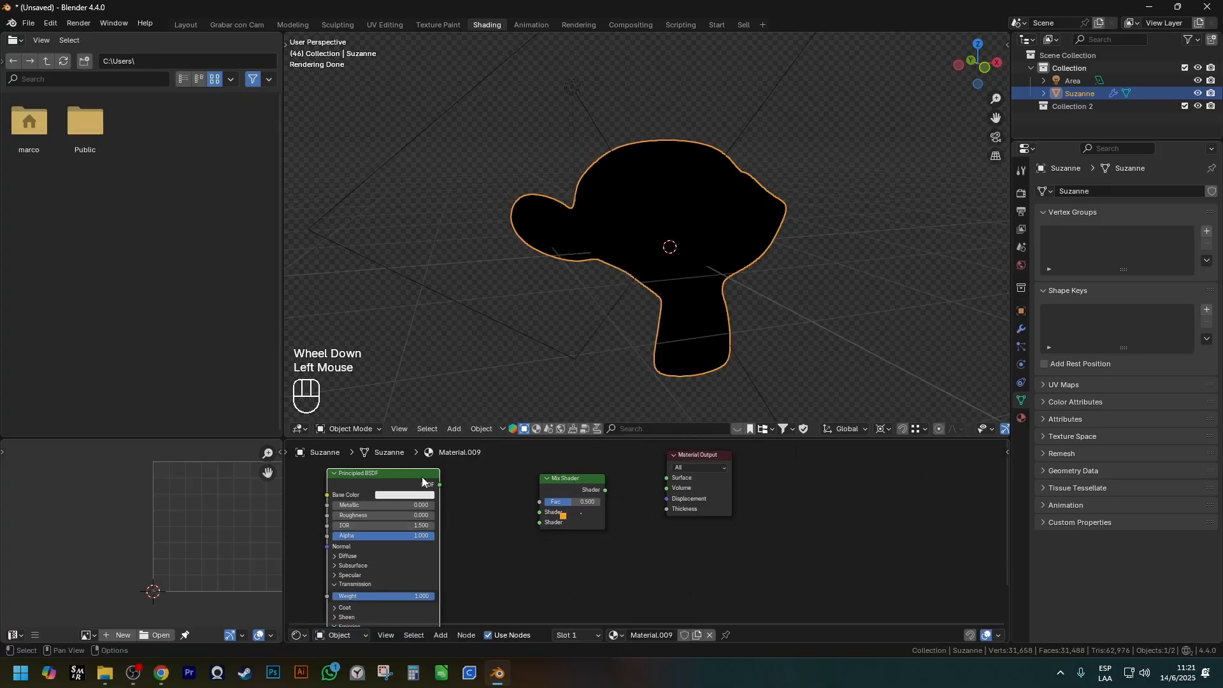
{"action": "key", "text": "ctrl+x"}
{"action": "left_click", "coordinate": [561, 479]}
{"action": "key", "text": "ctrl+z"}
{"action": "key", "text": "ctrl+z"}
Connect the Principled BSDF's output directly to the Material Output's Surface.
{"action": "scroll", "coordinate": [479, 499], "scroll_direction": "down", "scroll_amount": 1}
{"action": "middle_click_drag", "start_coordinate": [479, 499], "coordinate": [491, 506], "text": "shift"}
{"action": "scroll", "coordinate": [484, 503], "scroll_direction": "down", "scroll_amount": 1}
{"action": "mouse_move", "coordinate": [398, 472]}
{"action": "left_mouse_down"}
{"action": "mouse_move", "coordinate": [491, 611]}
{"action": "mouse_move", "coordinate": [484, 602]}
{"action": "left_mouse_up"}
{"action": "left_click_drag", "start_coordinate": [480, 488], "coordinate": [606, 487]}
{"action": "scroll", "coordinate": [637, 255], "scroll_direction": "up", "scroll_amount": 2}
{"action": "scroll", "coordinate": [637, 254], "scroll_direction": "down", "scroll_amount": 2}
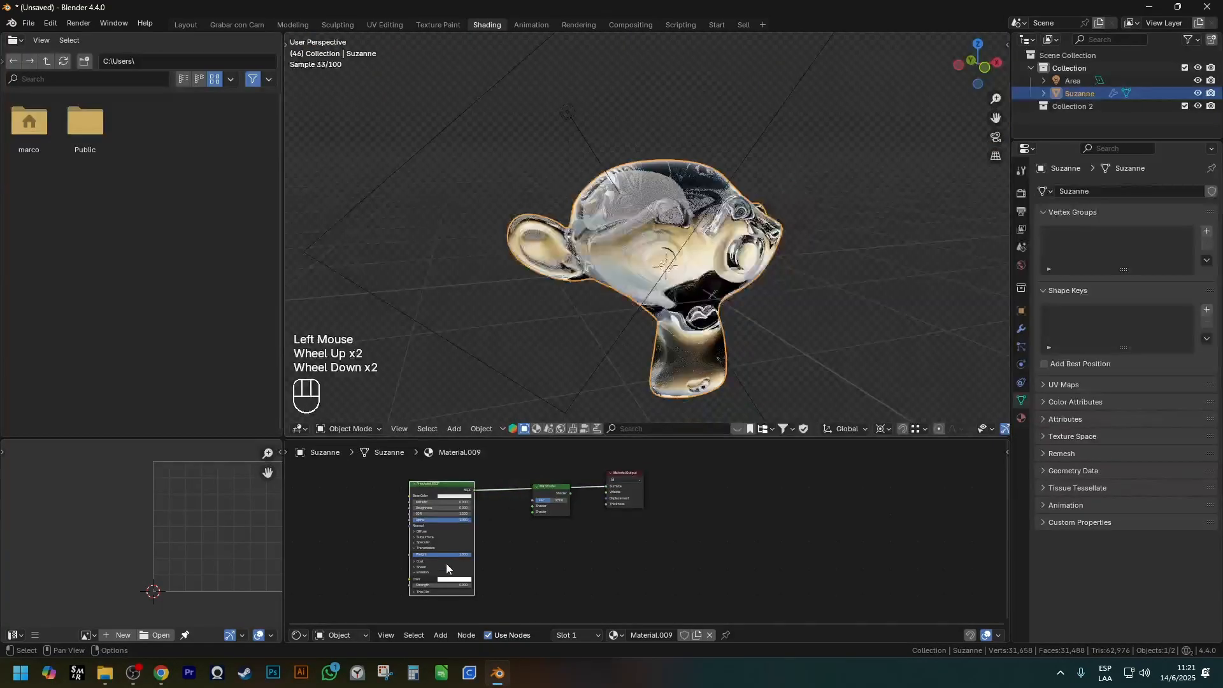
Turn off the Principled BSDF's Transmission so the material is opaque.
{"action": "scroll", "coordinate": [456, 549], "scroll_direction": "up", "scroll_amount": 2}
{"action": "left_click", "coordinate": [456, 549]}
{"action": "middle_click_drag", "start_coordinate": [503, 513], "coordinate": [510, 504], "text": "shift"}
Set the Principled BSDF's Roughness to 0.423 and its Base Color to near black.
{"action": "scroll", "coordinate": [510, 505], "scroll_direction": "up", "scroll_amount": 4}
{"action": "mouse_move", "coordinate": [425, 510]}
{"action": "left_mouse_down"}
{"action": "mouse_move", "coordinate": [466, 510]}
{"action": "mouse_move", "coordinate": [416, 511]}
{"action": "left_mouse_up"}
{"action": "left_click", "coordinate": [454, 475]}
{"action": "left_click", "coordinate": [557, 311]}
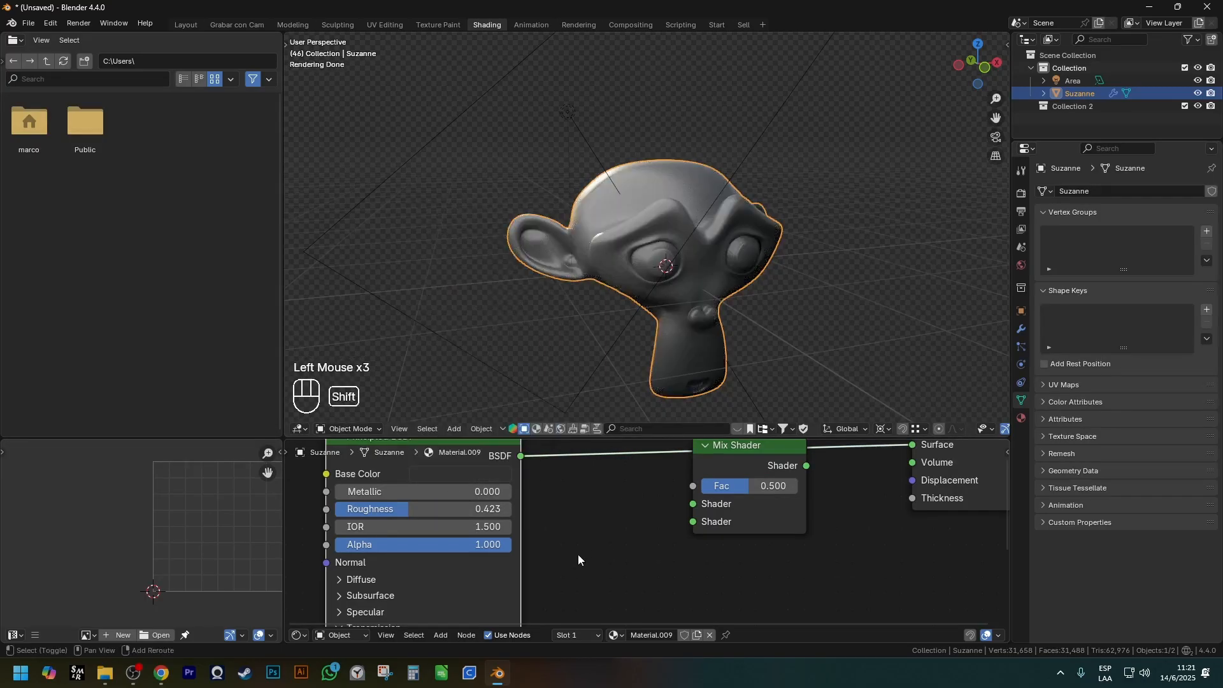
Set the Principled BSDF's Roughness to 0.241 and its Metallic to 0.909.
{"action": "middle_click_drag", "start_coordinate": [417, 562], "coordinate": [446, 548], "text": "shift"}
{"action": "scroll", "coordinate": [445, 547], "scroll_direction": "up", "scroll_amount": 2}
{"action": "left_click_drag", "start_coordinate": [446, 483], "coordinate": [407, 483]}
{"action": "middle_click_drag", "start_coordinate": [415, 468], "coordinate": [395, 523], "text": "shift"}
{"action": "left_click_drag", "start_coordinate": [395, 519], "coordinate": [526, 514]}
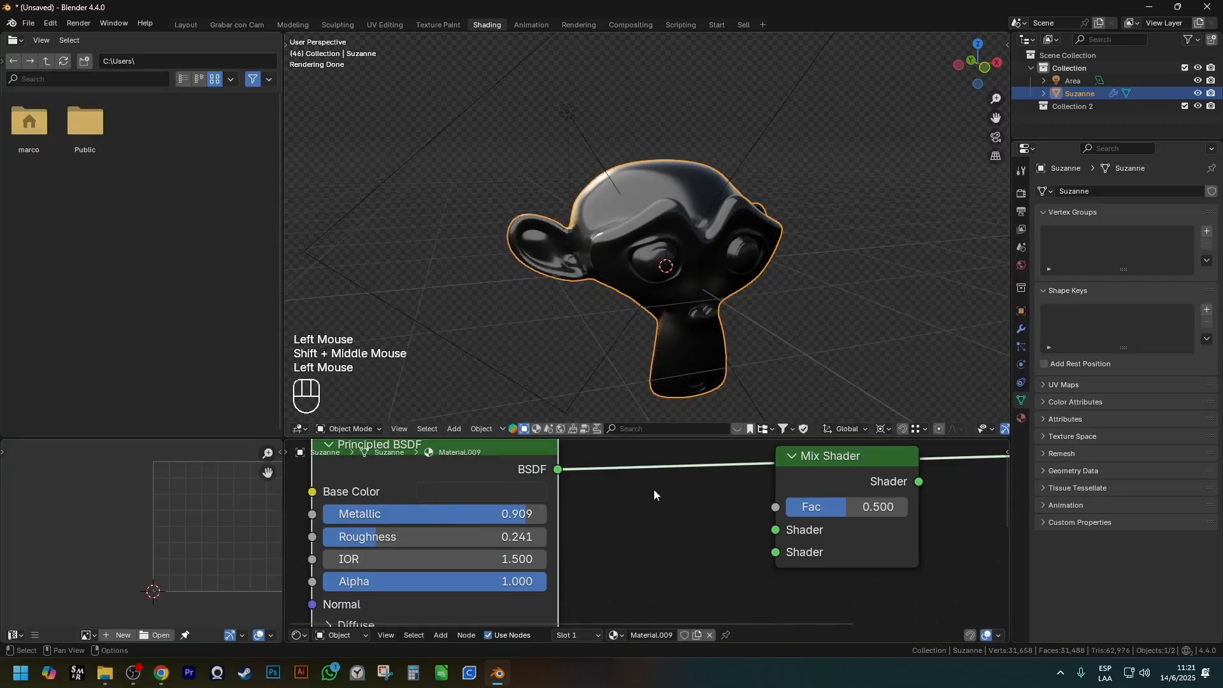
Move the Mix Shader below the link beside the Material Output and connect it to Surface instead of the Principled BSDF.
{"action": "scroll", "coordinate": [651, 484], "scroll_direction": "down", "scroll_amount": 2}
{"action": "left_click", "coordinate": [568, 475]}
{"action": "middle_click_drag", "start_coordinate": [730, 470], "coordinate": [599, 476], "text": "shift"}
{"action": "left_click", "coordinate": [641, 482]}
{"action": "key", "text": "g"}
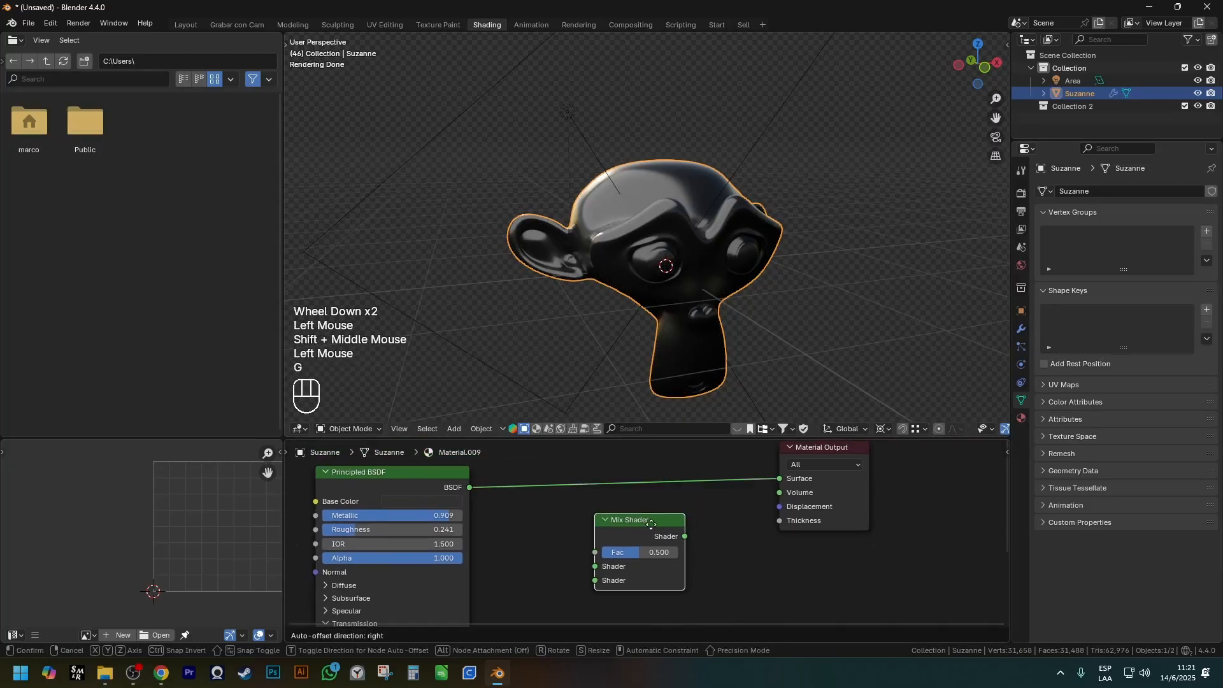
{"action": "left_click", "coordinate": [415, 484]}
{"action": "left_click_drag", "start_coordinate": [776, 479], "coordinate": [726, 485]}
{"action": "left_click", "coordinate": [664, 500]}
{"action": "left_click", "coordinate": [663, 499]}
{"action": "left_click", "coordinate": [687, 501], "text": "ctrl+shift"}
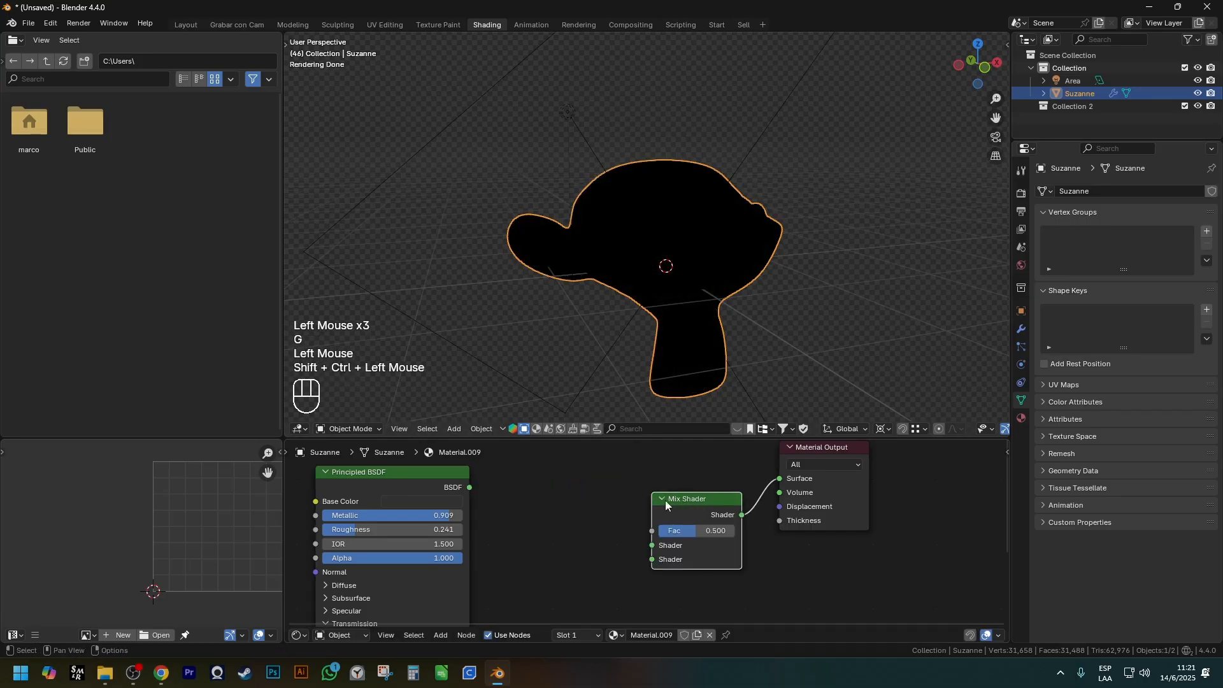
Add a Diffuse BSDF node and connect it to the Mix Shader's first Shader input.
{"action": "key", "text": "shift+a"}
{"action": "mouse_move", "coordinate": [595, 488]}
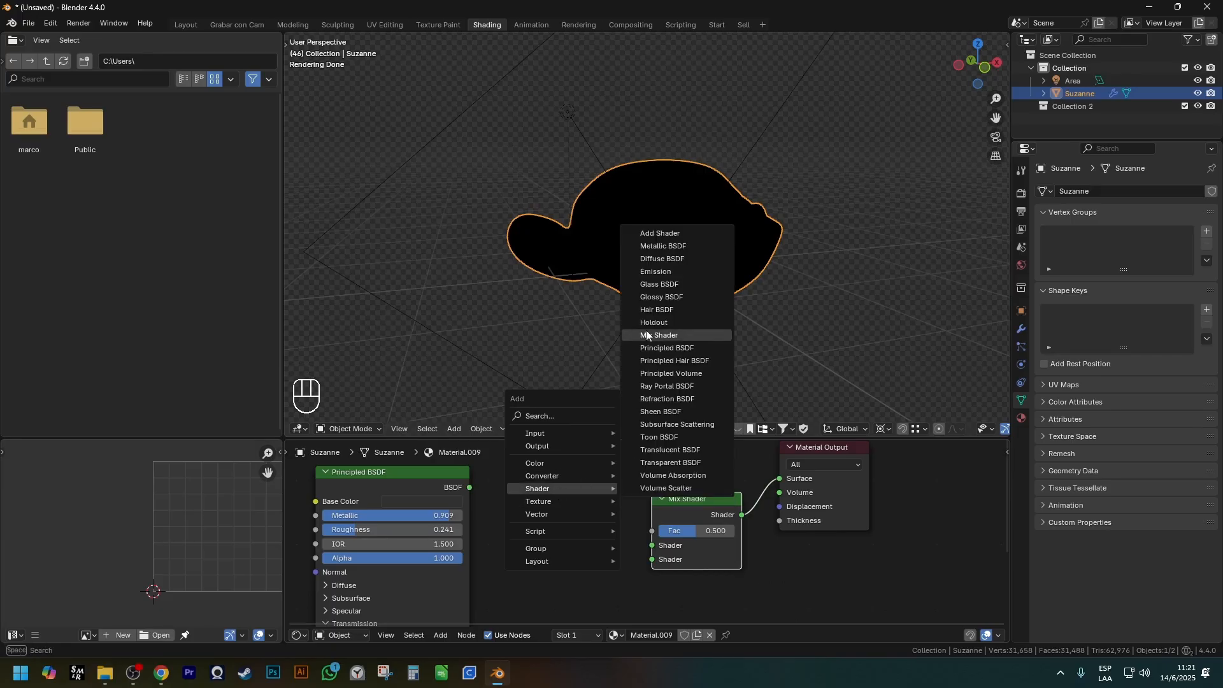
{"action": "left_click", "coordinate": [662, 258]}
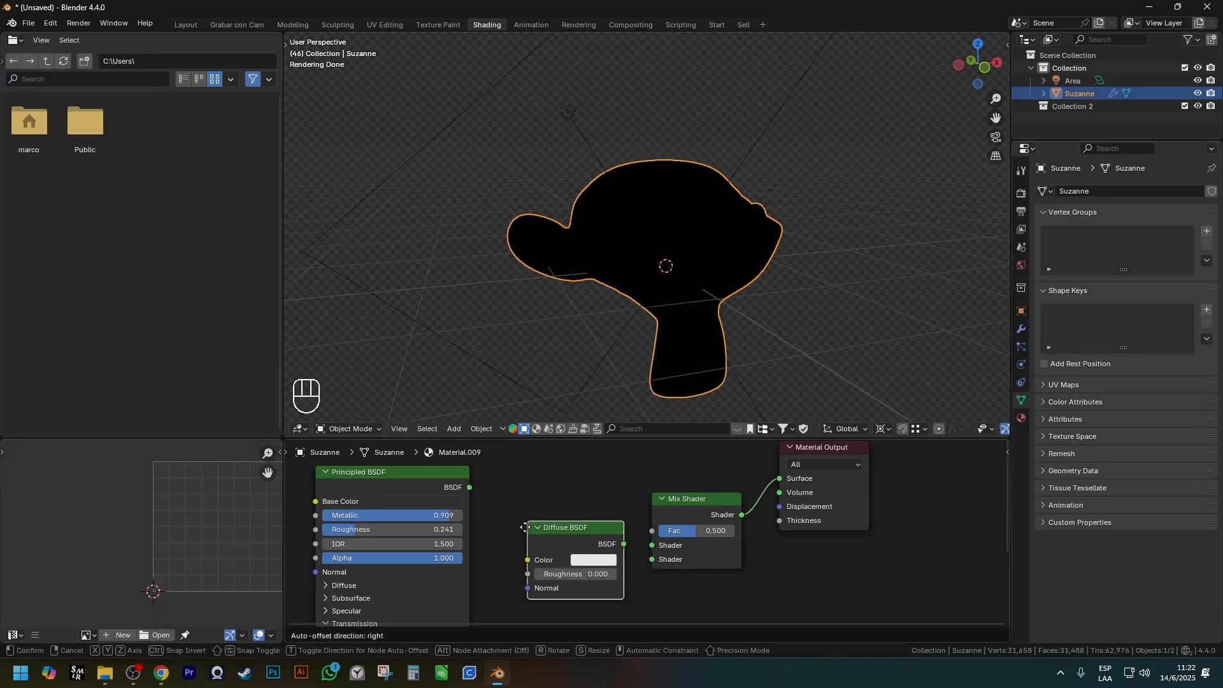
{"action": "left_click", "coordinate": [603, 576]}
{"action": "left_click_drag", "start_coordinate": [607, 577], "coordinate": [651, 544]}
{"action": "left_click", "coordinate": [559, 562]}
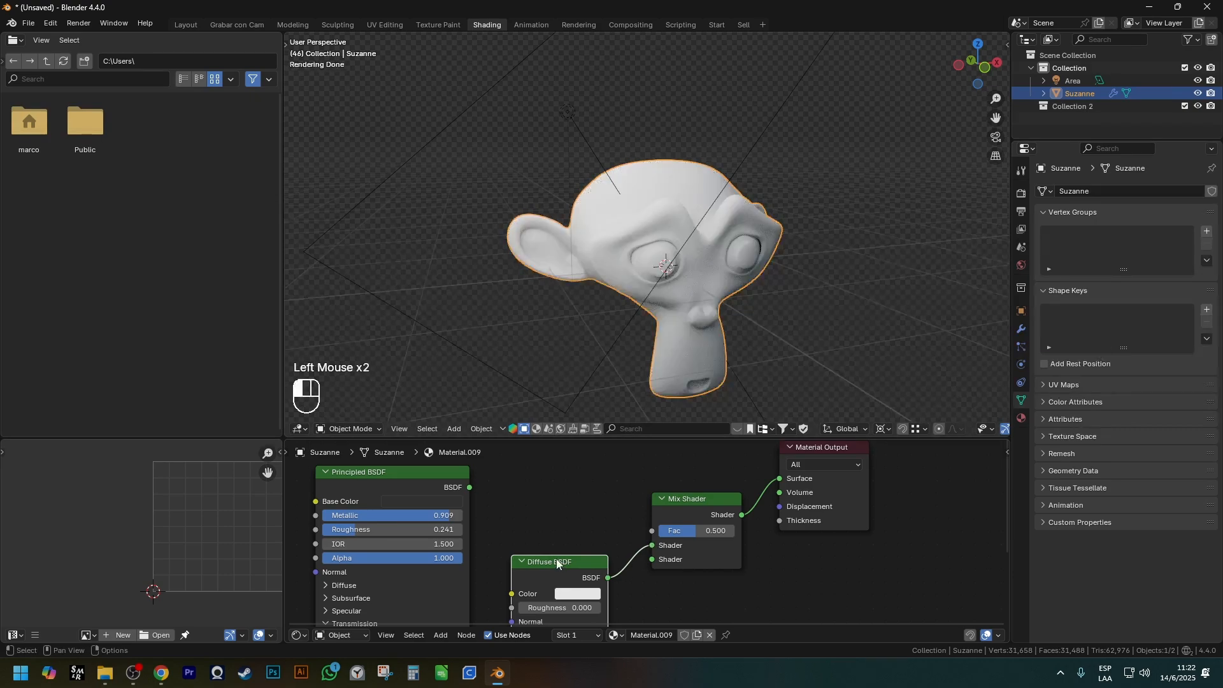
Move the Diffuse BSDF up and add a Metallic BSDF node below it, connected to the Mix Shader's second Shader input.
{"action": "key", "text": "g"}
{"action": "left_click", "coordinate": [553, 463]}
{"action": "key", "text": "shift+a"}
{"action": "mouse_move", "coordinate": [553, 465]}
{"action": "left_click", "coordinate": [669, 219]}
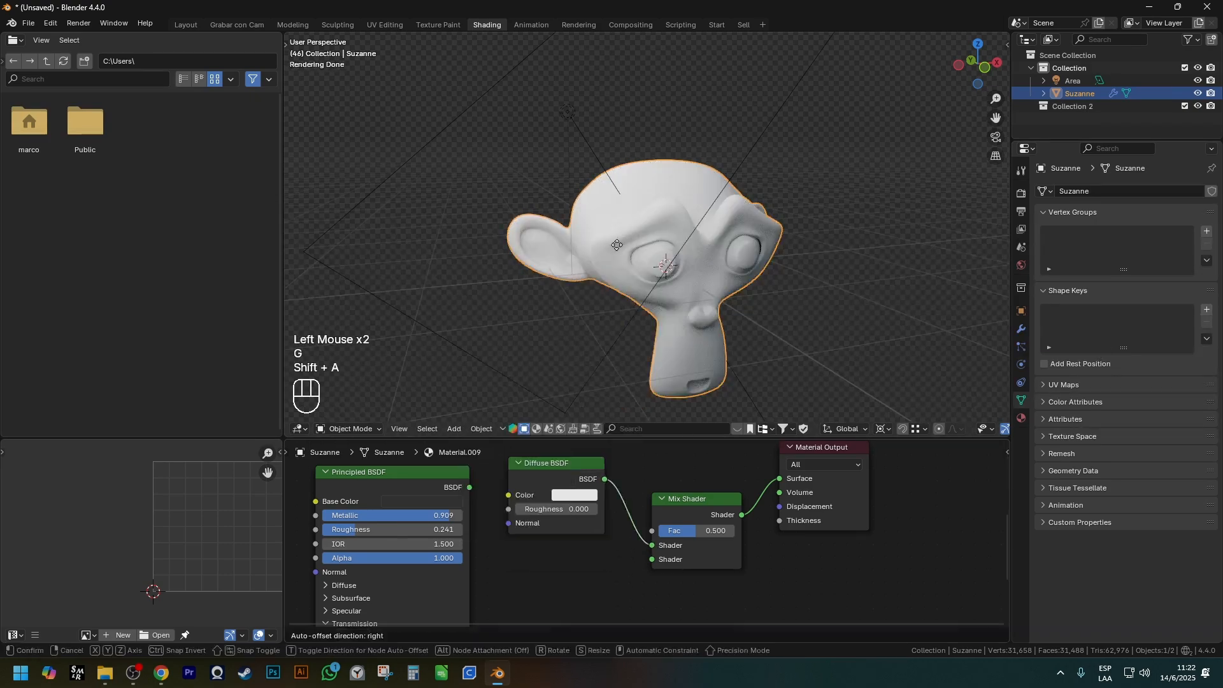
{"action": "left_click", "coordinate": [481, 554]}
{"action": "middle_click_drag", "start_coordinate": [632, 576], "coordinate": [608, 544], "text": "shift"}
{"action": "left_click_drag", "start_coordinate": [608, 544], "coordinate": [629, 526]}
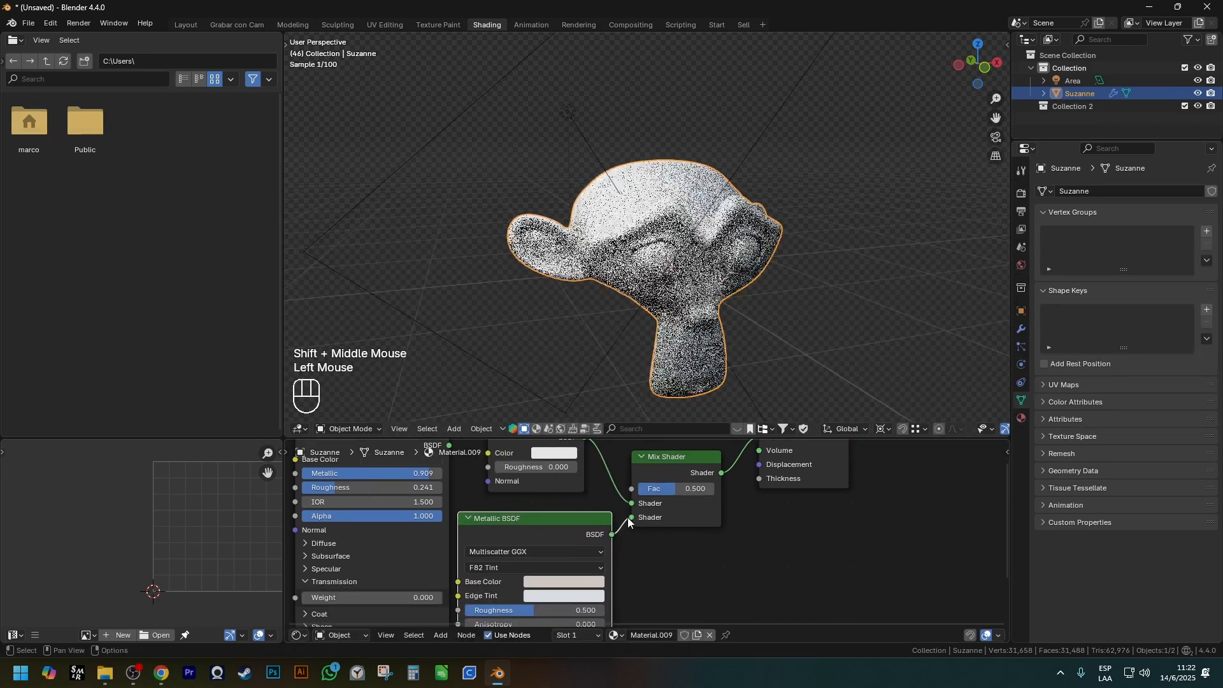
Set the Mix Shader's Fac to 1.000.
{"action": "scroll", "coordinate": [685, 490], "scroll_direction": "up", "scroll_amount": 2}
{"action": "left_click_drag", "start_coordinate": [685, 489], "coordinate": [739, 489]}
{"action": "middle_click_drag", "start_coordinate": [605, 474], "coordinate": [633, 518], "text": "shift"}
Set the Diffuse BSDF's Roughness to 0.223 and its Color to bright red.
{"action": "mouse_move", "coordinate": [500, 505]}
{"action": "left_mouse_down"}
{"action": "mouse_move", "coordinate": [531, 505]}
{"action": "mouse_move", "coordinate": [519, 505]}
{"action": "left_mouse_up"}
{"action": "scroll", "coordinate": [545, 486], "scroll_direction": "up", "scroll_amount": 2}
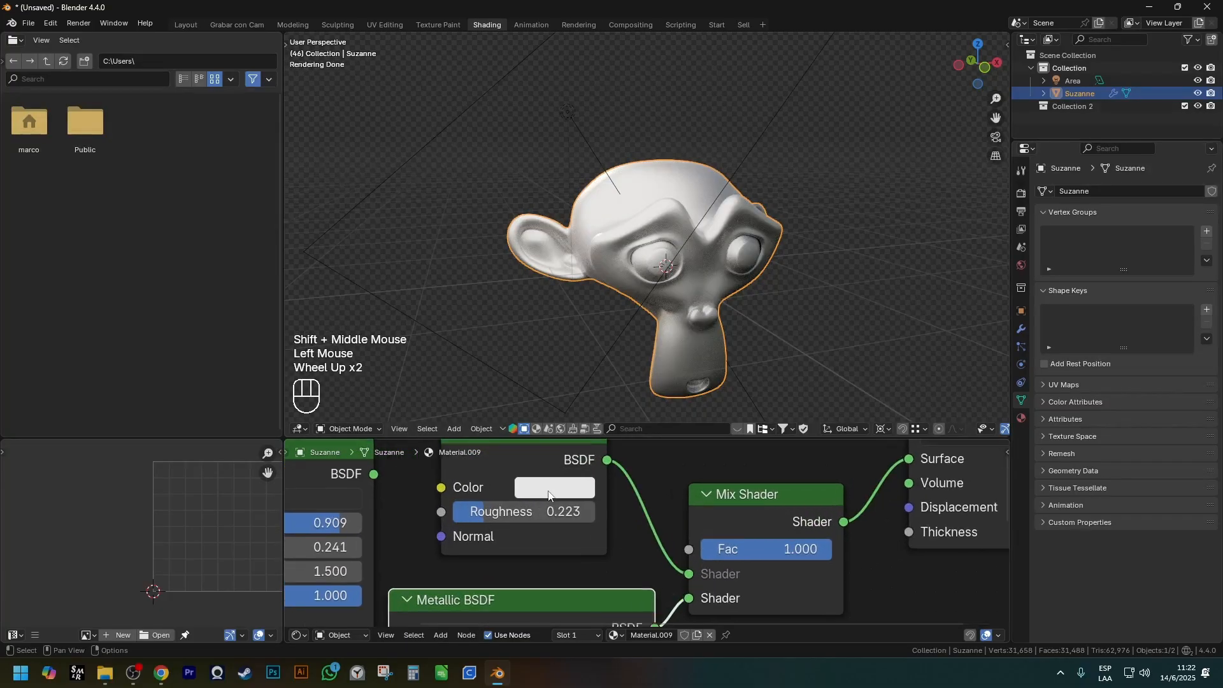
{"action": "left_click", "coordinate": [553, 487]}
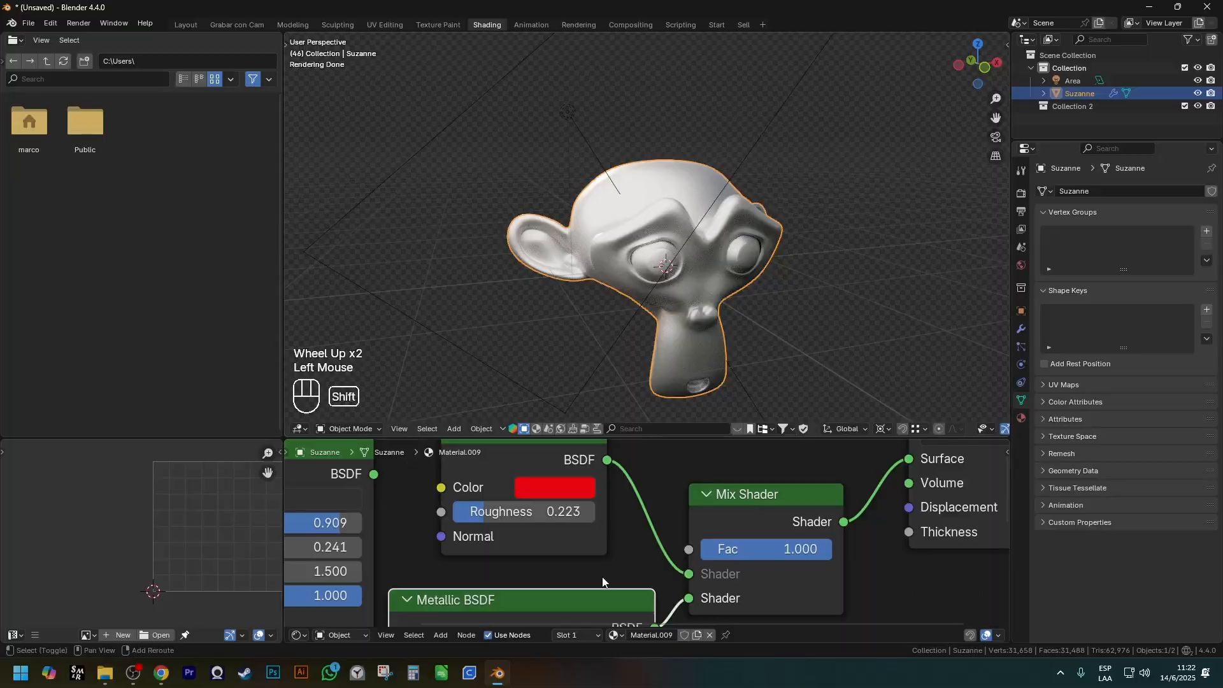
Set the Metallic BSDF's Base Color to a pinkish red and its Roughness to 0.191.
{"action": "middle_click_drag", "start_coordinate": [603, 551], "coordinate": [574, 504], "text": "shift"}
{"action": "scroll", "coordinate": [694, 533], "scroll_direction": "down", "scroll_amount": 1}
{"action": "middle_click_drag", "start_coordinate": [606, 594], "coordinate": [596, 537], "text": "shift"}
{"action": "scroll", "coordinate": [595, 536], "scroll_direction": "up", "scroll_amount": 2}
{"action": "left_click", "coordinate": [546, 571]}
{"action": "left_click_drag", "start_coordinate": [583, 357], "coordinate": [595, 350]}
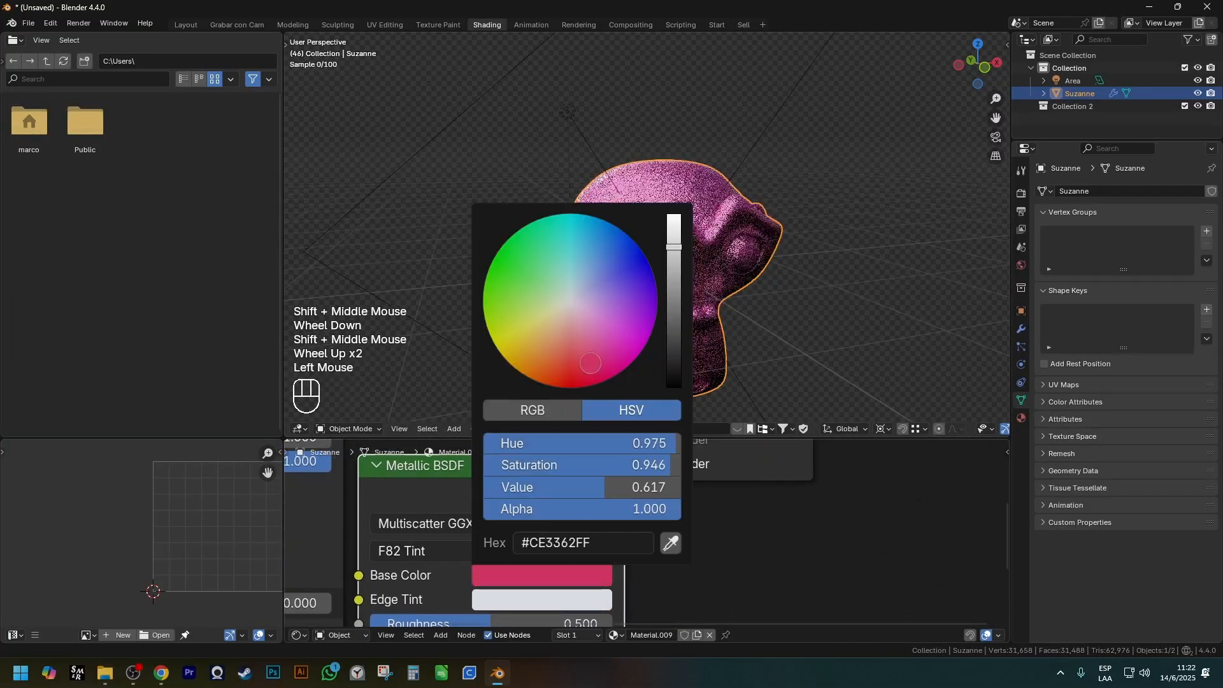
{"action": "middle_click_drag", "start_coordinate": [602, 573], "coordinate": [593, 503], "text": "shift"}
{"action": "scroll", "coordinate": [592, 504], "scroll_direction": "down", "scroll_amount": 1}
{"action": "left_click_drag", "start_coordinate": [548, 543], "coordinate": [480, 525]}
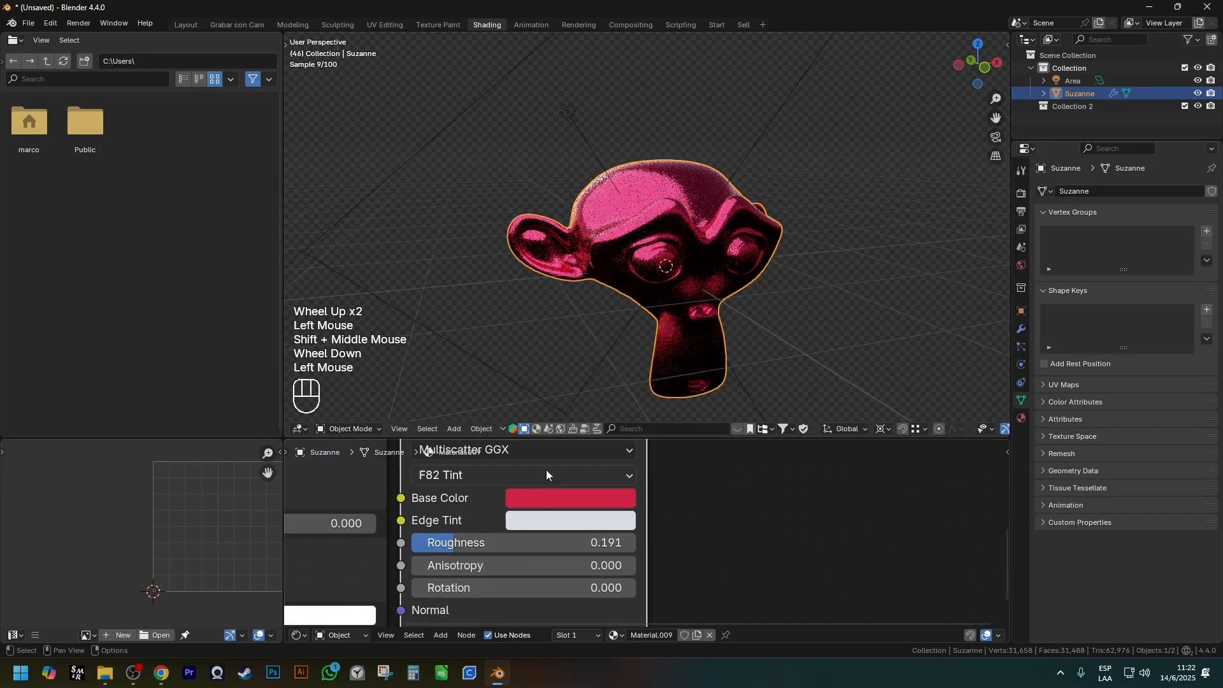
Set the Mix Shader's Fac to 0.508 to blend the diffuse and metallic shaders about evenly.
{"action": "scroll", "coordinate": [656, 540], "scroll_direction": "down", "scroll_amount": 1}
{"action": "scroll", "coordinate": [656, 540], "scroll_direction": "down", "scroll_amount": 1, "text": "shift"}
{"action": "scroll", "coordinate": [599, 567], "scroll_direction": "up", "scroll_amount": 1, "text": "shift"}
{"action": "scroll", "coordinate": [605, 561], "scroll_direction": "down", "scroll_amount": 1}
{"action": "middle_click_drag", "start_coordinate": [656, 540], "coordinate": [606, 601], "text": "shift"}
{"action": "mouse_move", "coordinate": [627, 526]}
{"action": "left_mouse_down"}
{"action": "mouse_move", "coordinate": [569, 526]}
{"action": "mouse_move", "coordinate": [631, 526]}
{"action": "mouse_move", "coordinate": [618, 526]}
{"action": "left_mouse_up"}
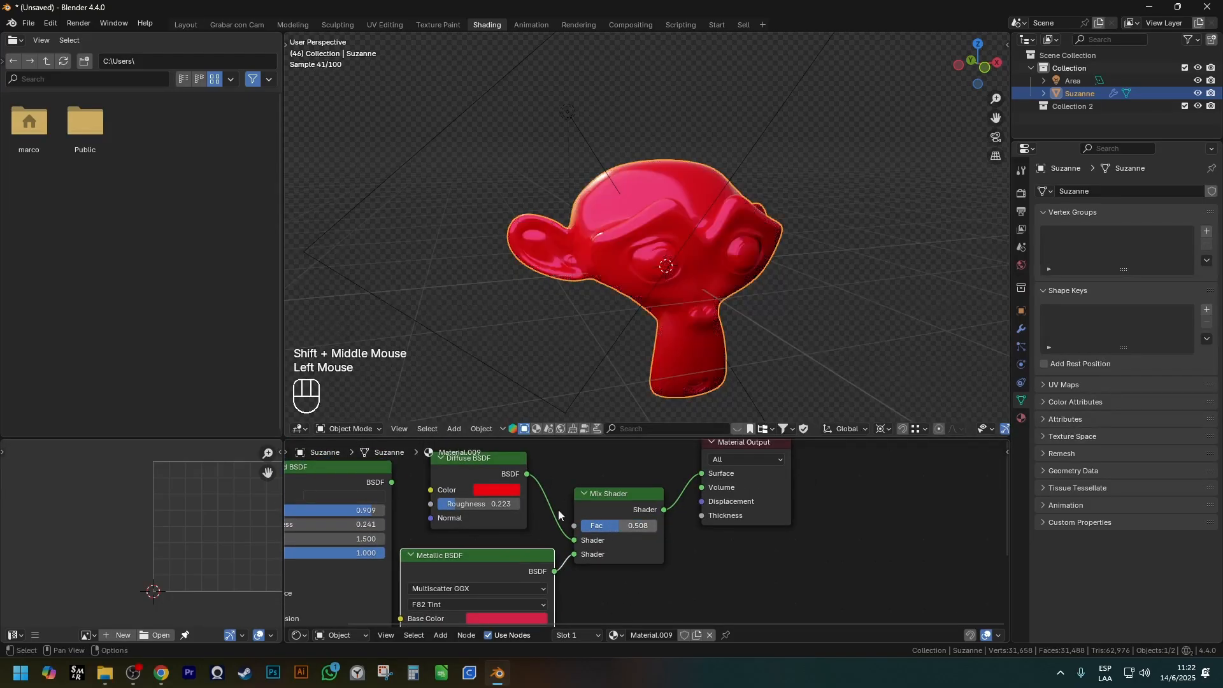
Set the Diffuse BSDF's Color to deep blue and inspect the blended material on the monkey.
{"action": "left_click", "coordinate": [486, 489]}
{"action": "left_click", "coordinate": [505, 489]}
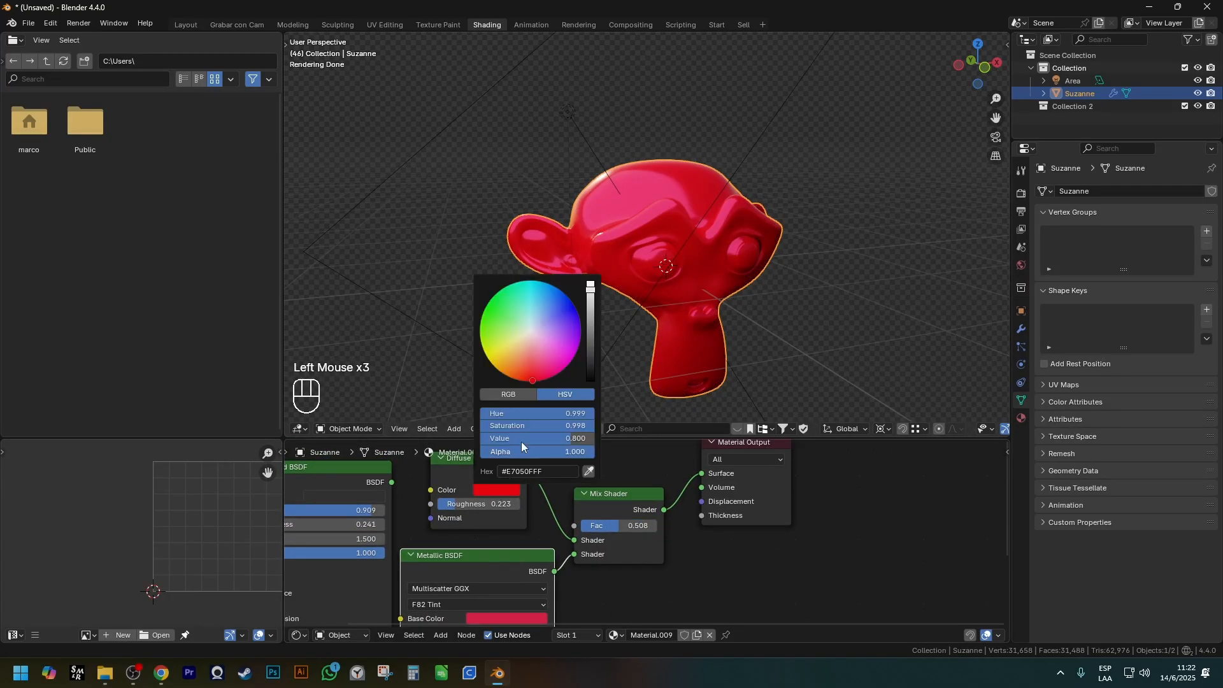
{"action": "left_click", "coordinate": [572, 306]}
{"action": "middle_click_drag", "start_coordinate": [664, 462], "coordinate": [682, 432], "text": "shift"}
{"action": "mouse_move", "coordinate": [617, 225]}
{"action": "middle_mouse_down"}
{"action": "mouse_move", "coordinate": [696, 226]}
{"action": "mouse_move", "coordinate": [630, 227]}
{"action": "middle_mouse_up"}
{"action": "scroll", "coordinate": [659, 226], "scroll_direction": "up", "scroll_amount": 1}
{"action": "scroll", "coordinate": [631, 229], "scroll_direction": "down", "scroll_amount": 2}
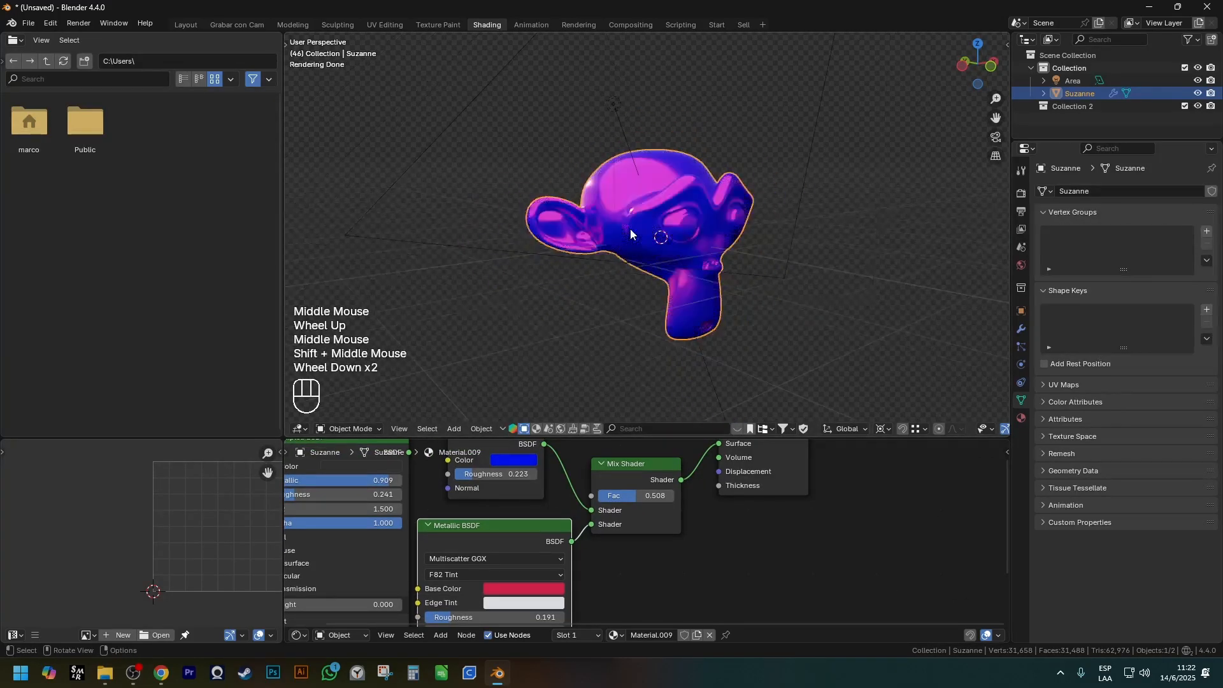
Delete the Diffuse BSDF, Metallic BSDF and Mix Shader nodes from the material.
{"action": "scroll", "coordinate": [534, 521], "scroll_direction": "down", "scroll_amount": 3}
{"action": "middle_click_drag", "start_coordinate": [533, 521], "coordinate": [525, 495], "text": "shift"}
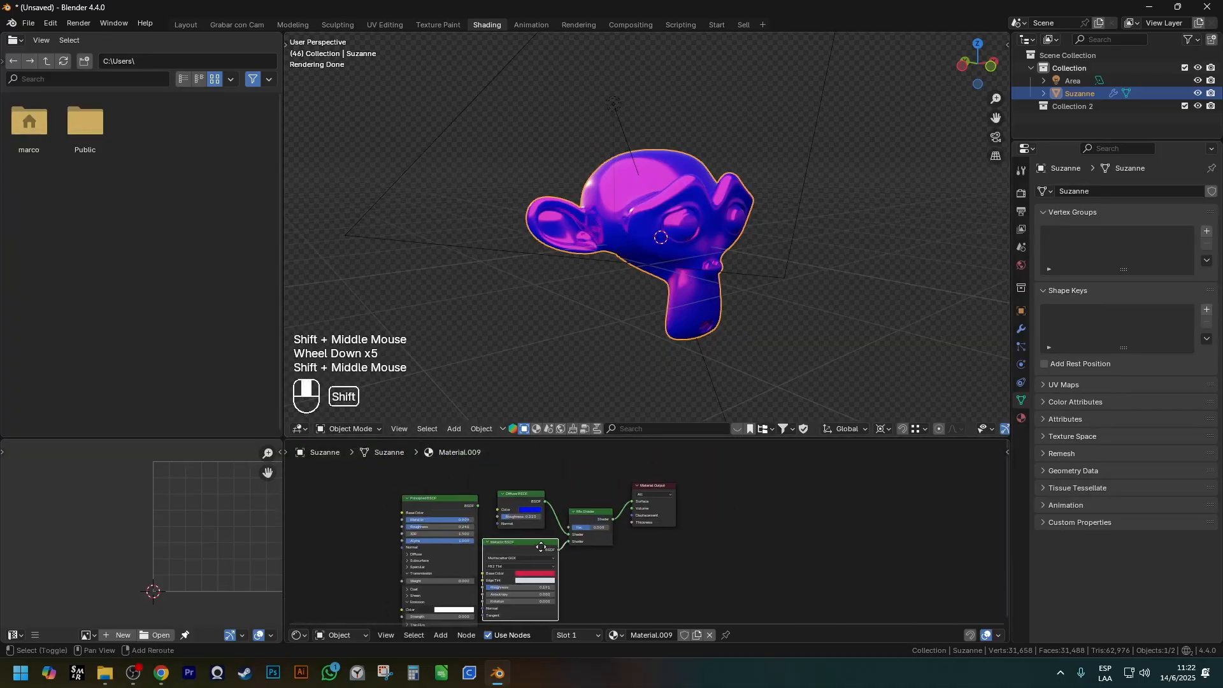
{"action": "left_click", "coordinate": [525, 494], "text": "shift"}
{"action": "key", "text": "ctrl+x"}
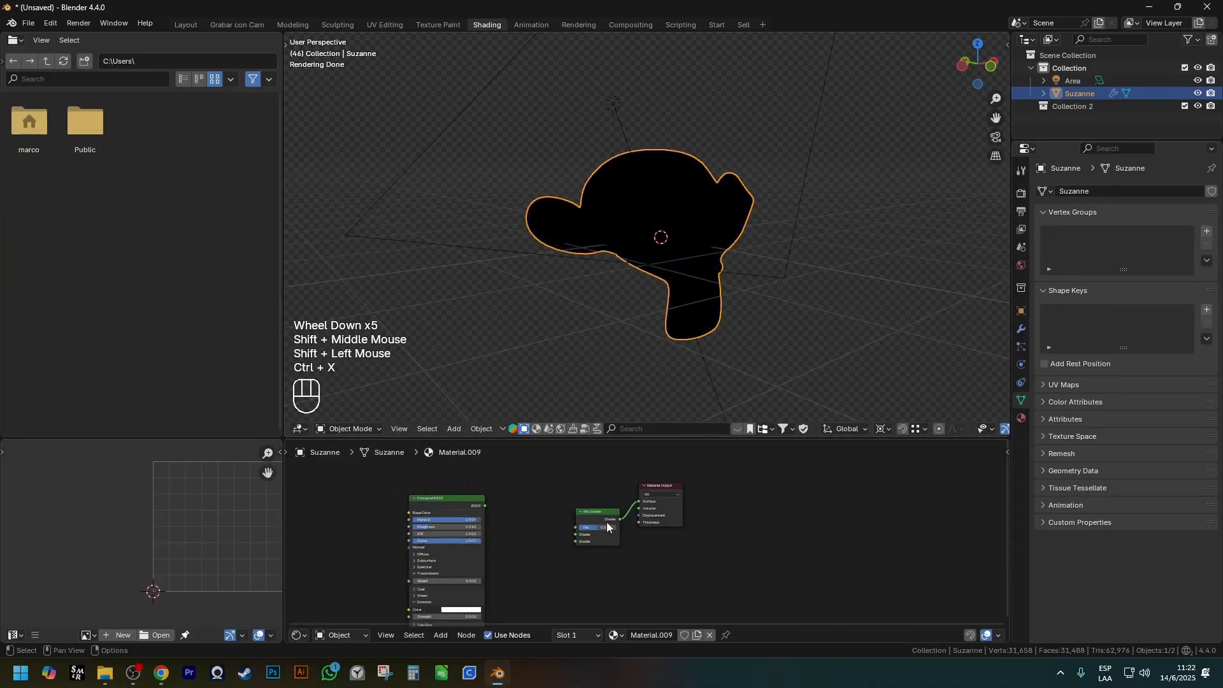
{"action": "left_click_drag", "start_coordinate": [577, 532], "coordinate": [599, 509]}
{"action": "scroll", "coordinate": [485, 507], "scroll_direction": "up", "scroll_amount": 2}
{"action": "left_click", "coordinate": [631, 511]}
{"action": "key", "text": "ctrl+x"}
Connect the Principled BSDF to the Material Output's Surface and move the Principled BSDF closer to the output.
{"action": "left_click", "coordinate": [460, 519]}
{"action": "left_click", "coordinate": [438, 495]}
{"action": "key", "text": "g"}
{"action": "left_click", "coordinate": [460, 491]}
{"action": "key", "text": "g"}
{"action": "left_click", "coordinate": [546, 473]}
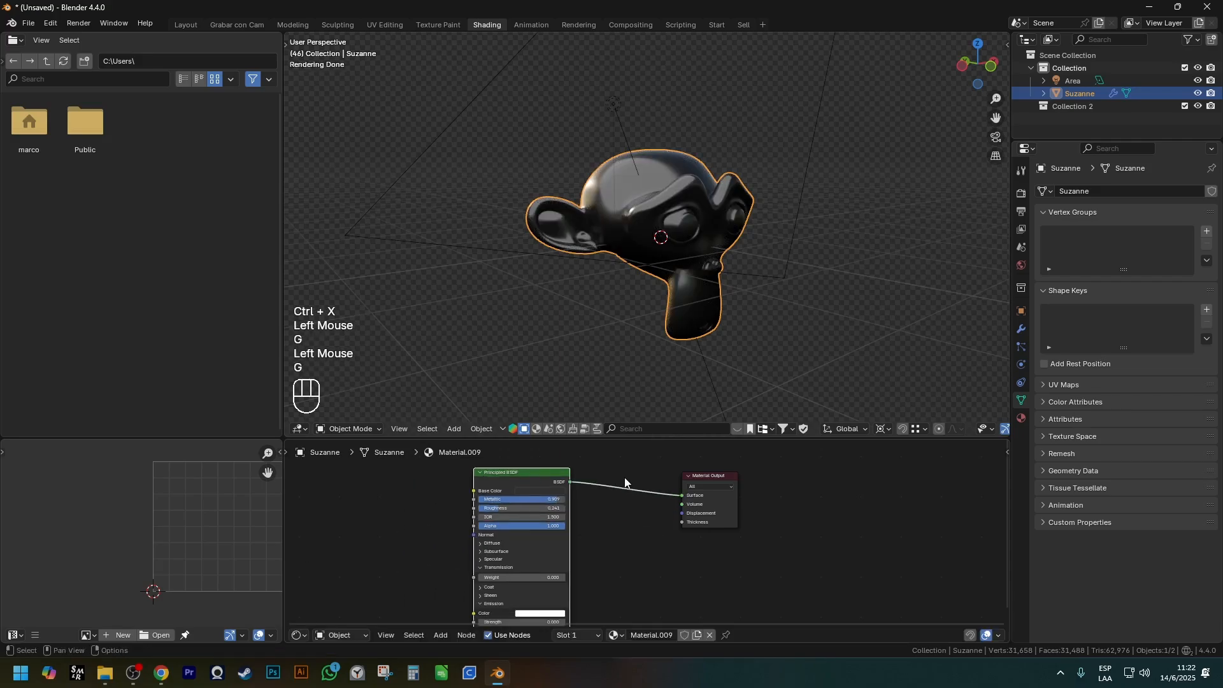
{"action": "scroll", "coordinate": [627, 479], "scroll_direction": "up", "scroll_amount": 2}
{"action": "key", "text": "ctrl+shift+3"}
{"action": "mouse_move", "coordinate": [357, 486]}
{"action": "left_mouse_down"}
{"action": "mouse_move", "coordinate": [487, 514]}
{"action": "mouse_move", "coordinate": [548, 587]}
{"action": "left_mouse_up"}
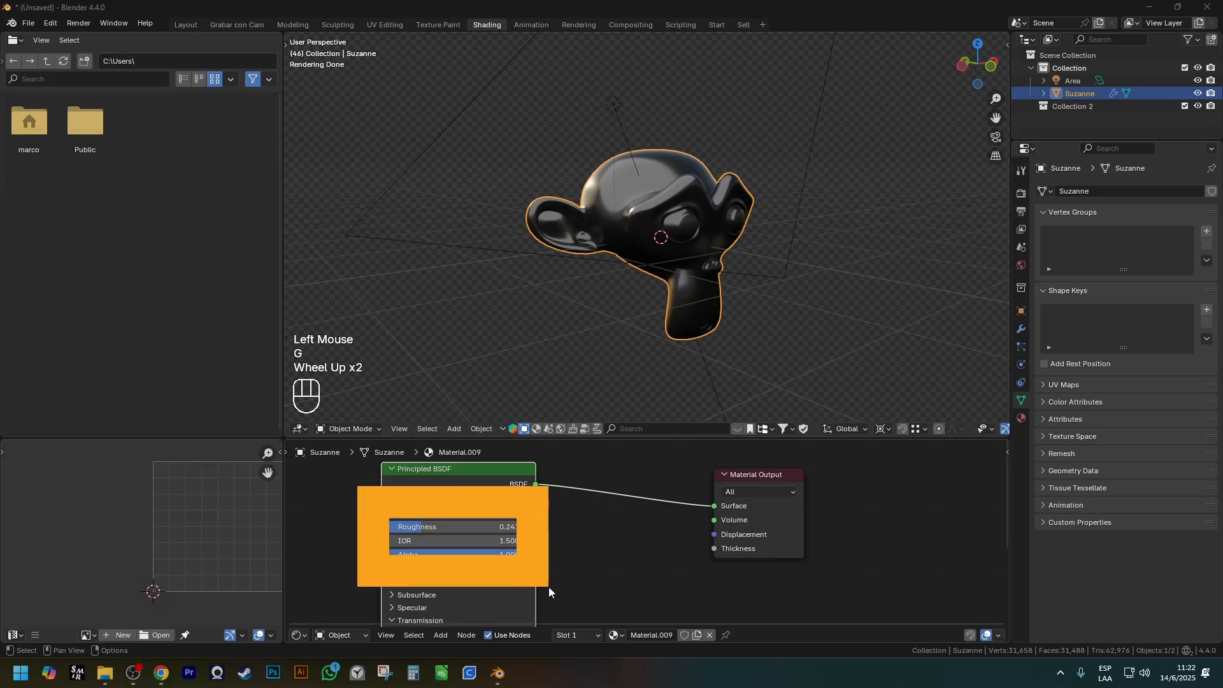
Move the Material Output farther from the Principled BSDF and bring up the list of addable shader nodes.
{"action": "scroll", "coordinate": [547, 581], "scroll_direction": "down", "scroll_amount": 2}
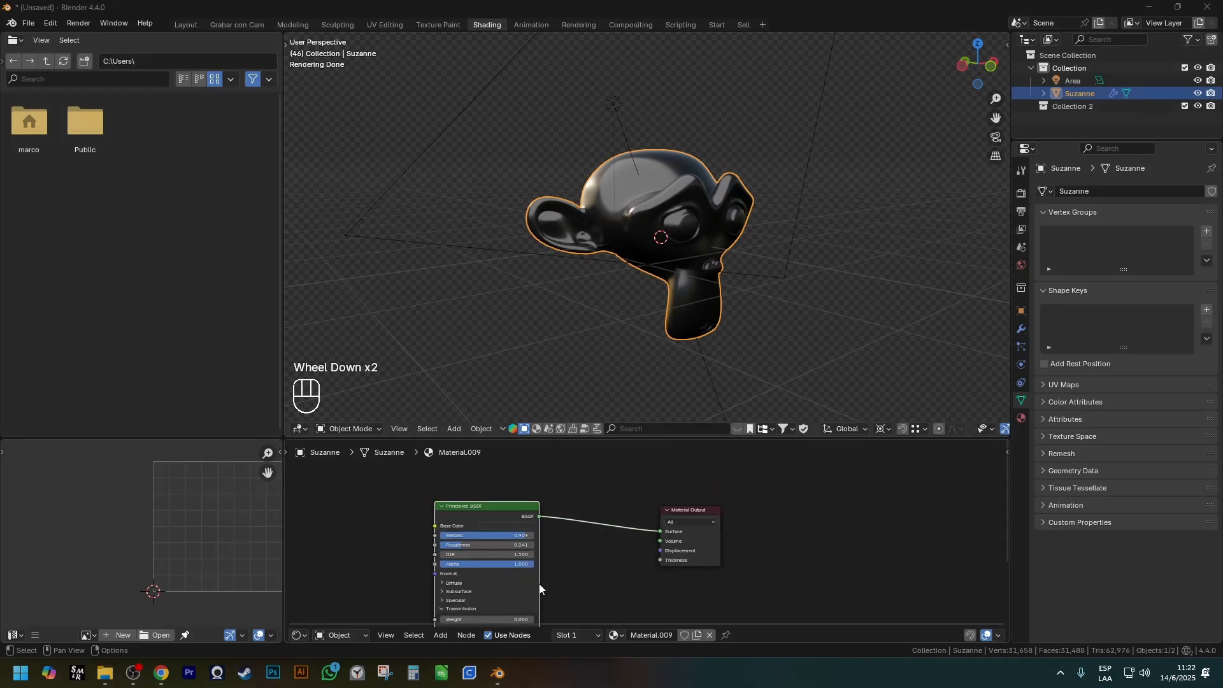
{"action": "left_click_drag", "start_coordinate": [709, 534], "coordinate": [788, 517]}
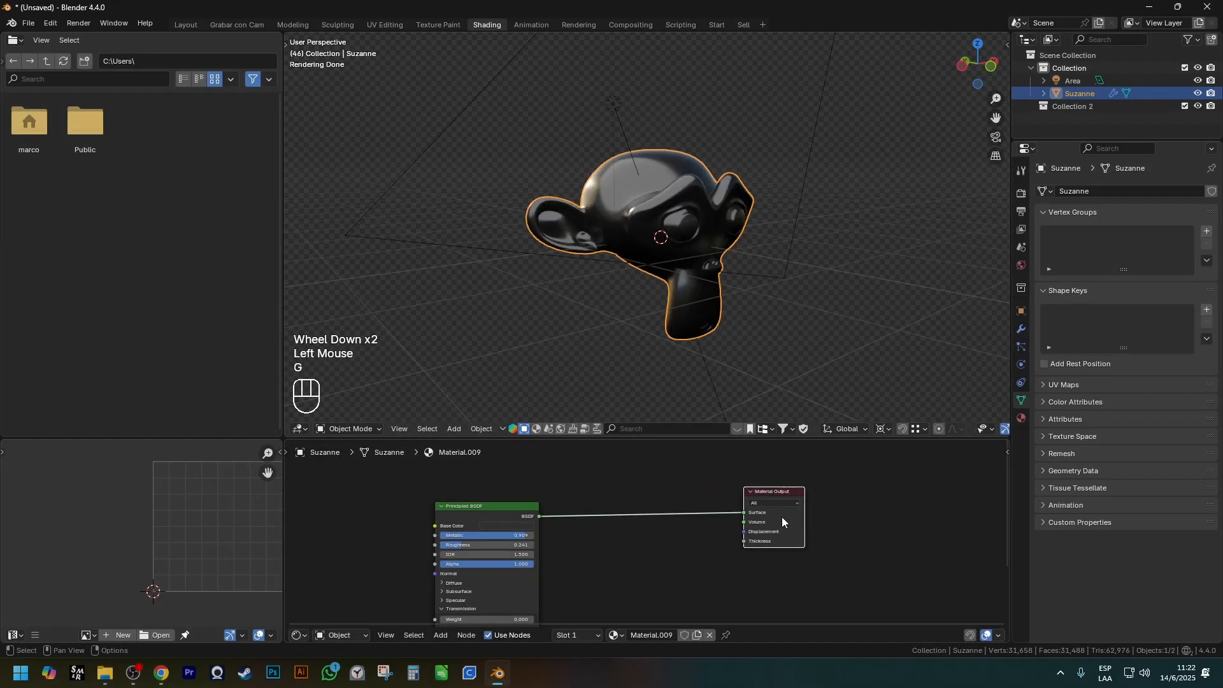
{"action": "key", "text": "g"}
{"action": "key", "text": "shift+a"}
{"action": "mouse_move", "coordinate": [774, 515]}
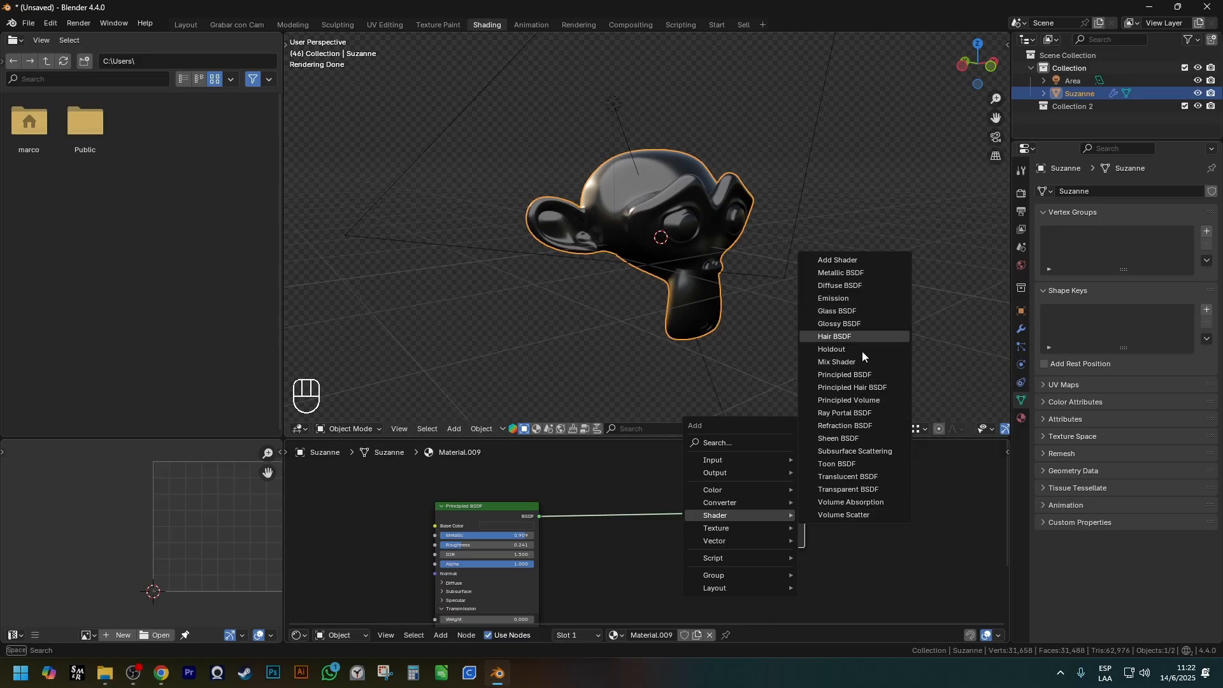
Collapse the Principled BSDF's Transmission section, and expand and close its Subsurface section to view the settings.
{"action": "middle_click_drag", "start_coordinate": [577, 537], "coordinate": [629, 471], "text": "shift"}
{"action": "scroll", "coordinate": [507, 532], "scroll_direction": "up", "scroll_amount": 4}
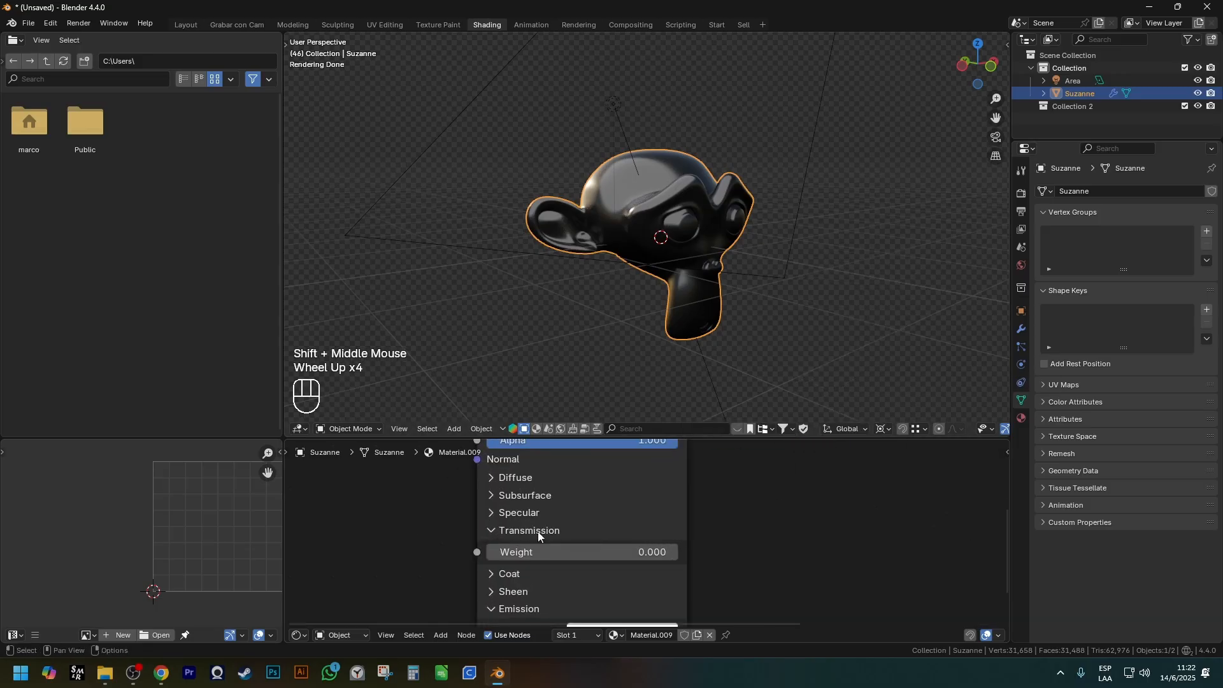
{"action": "left_click", "coordinate": [512, 534]}
{"action": "scroll", "coordinate": [570, 521], "scroll_direction": "down", "scroll_amount": 1}
{"action": "middle_click_drag", "start_coordinate": [571, 521], "coordinate": [530, 539], "text": "shift"}
{"action": "left_click", "coordinate": [521, 544]}
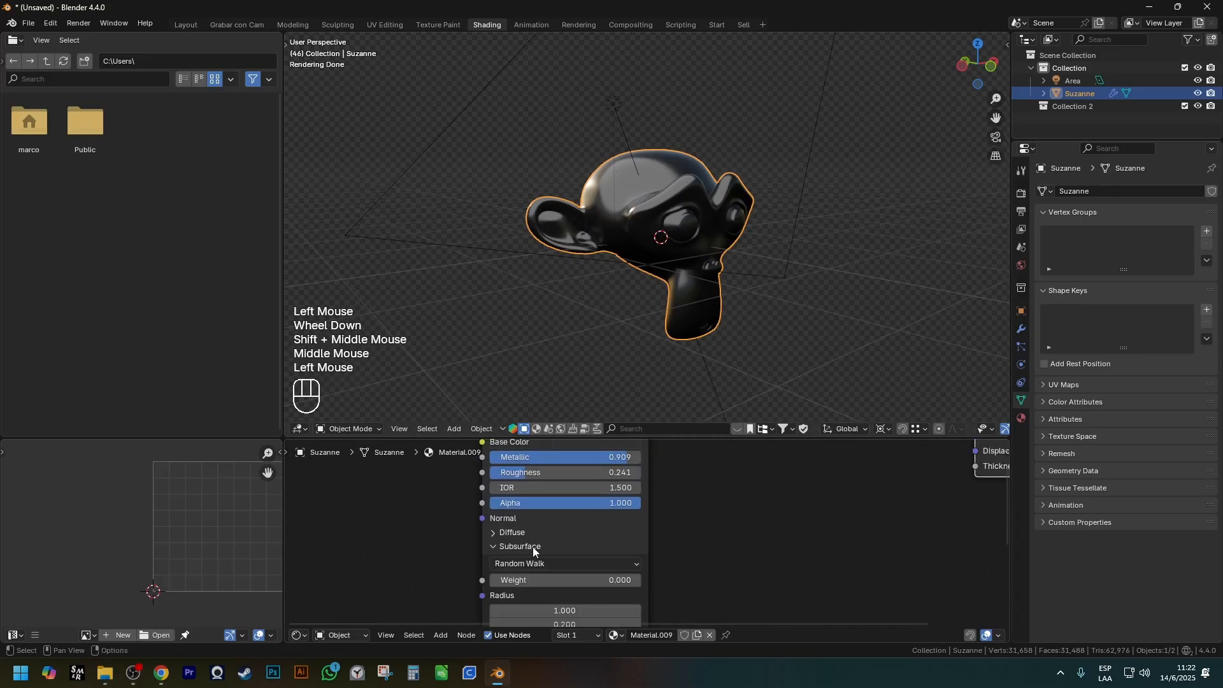
{"action": "left_click", "coordinate": [531, 546]}
Collapse the Emission section of the Principled BSDF.
{"action": "left_click_drag", "start_coordinate": [587, 504], "coordinate": [637, 503]}
{"action": "scroll", "coordinate": [664, 569], "scroll_direction": "down", "scroll_amount": 1}
{"action": "scroll", "coordinate": [664, 568], "scroll_direction": "down", "scroll_amount": 1, "text": "shift"}
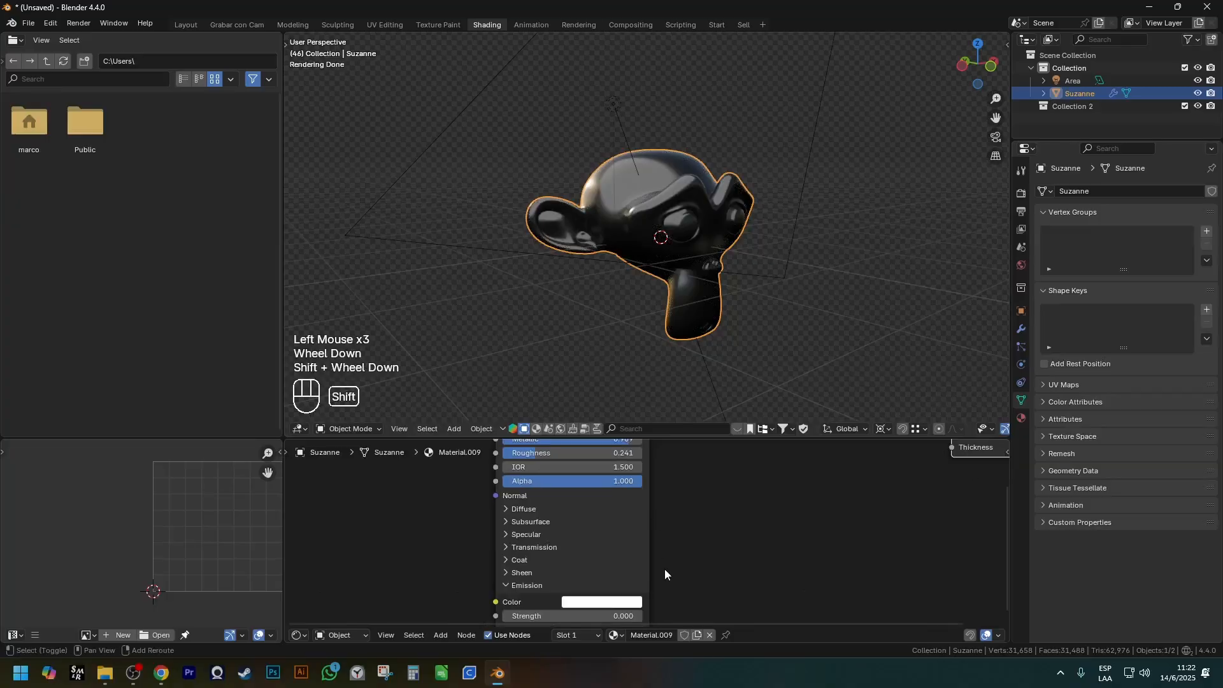
{"action": "middle_click_drag", "start_coordinate": [664, 568], "coordinate": [658, 512], "text": "shift"}
{"action": "scroll", "coordinate": [558, 550], "scroll_direction": "up", "scroll_amount": 1}
{"action": "left_click", "coordinate": [503, 524]}
Bring up the list of shader nodes that can be added beside the Principled BSDF.
{"action": "scroll", "coordinate": [571, 539], "scroll_direction": "down", "scroll_amount": 1}
{"action": "scroll", "coordinate": [570, 539], "scroll_direction": "down", "scroll_amount": 1, "text": "shift"}
{"action": "middle_click_drag", "start_coordinate": [570, 539], "coordinate": [543, 615], "text": "shift"}
{"action": "middle_click_drag", "start_coordinate": [556, 532], "coordinate": [522, 592], "text": "shift"}
{"action": "scroll", "coordinate": [535, 595], "scroll_direction": "down", "scroll_amount": 1}
{"action": "key", "text": "shift+a"}
{"action": "mouse_move", "coordinate": [686, 508]}
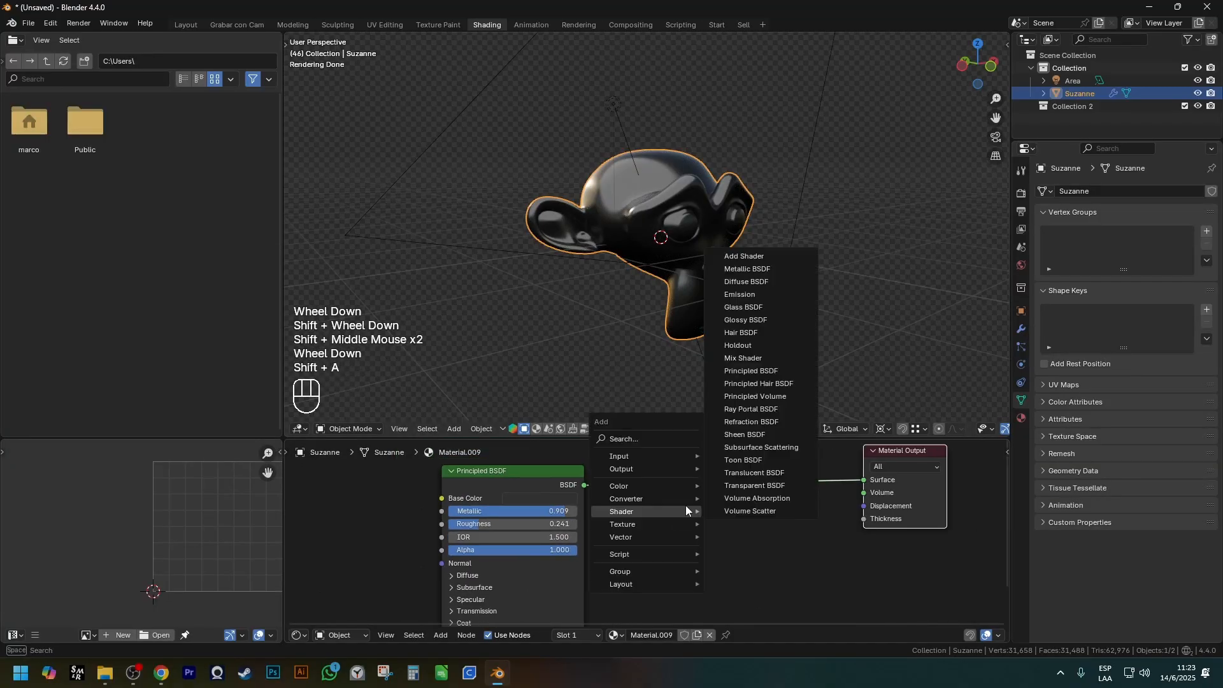
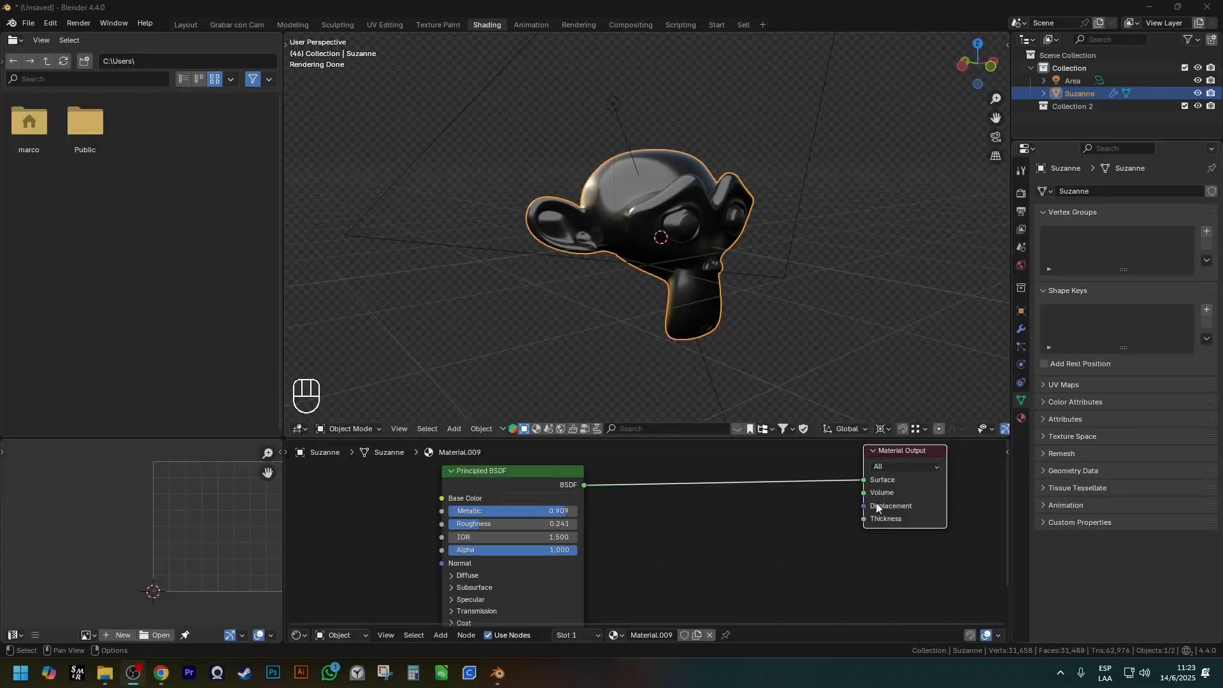
Bring up the list of texture nodes that can be added to the material.
{"action": "left_click", "coordinate": [709, 492], "text": "shift"}
{"action": "left_click", "coordinate": [711, 498]}
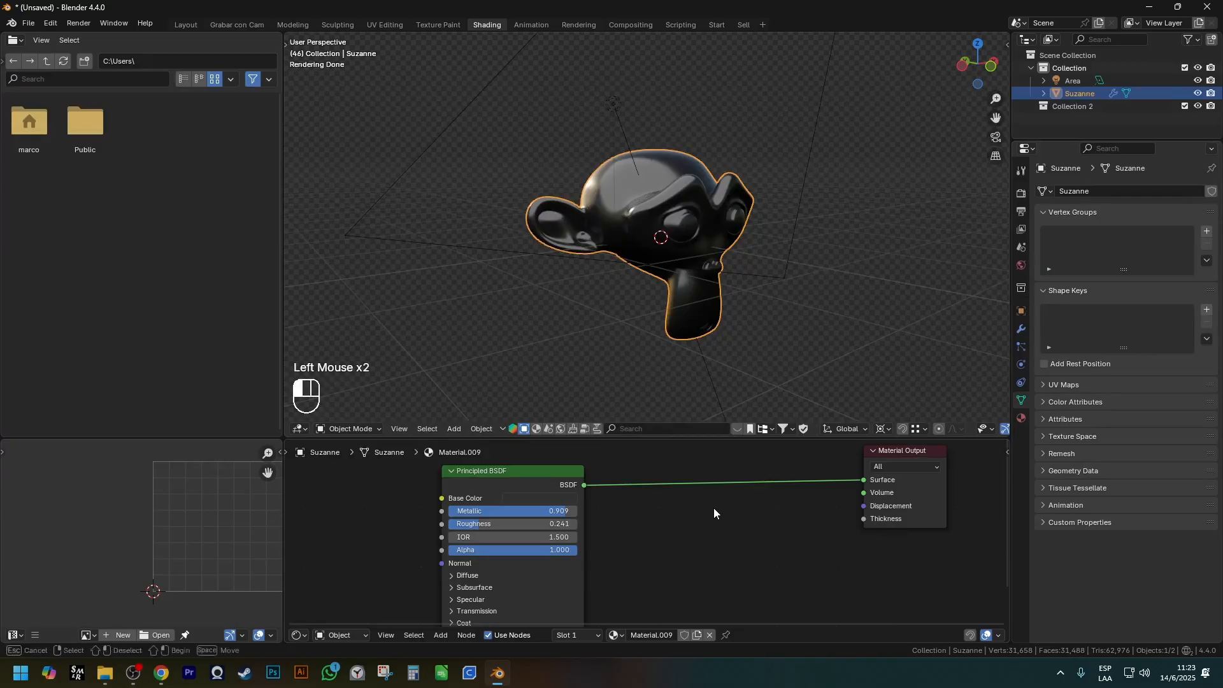
{"action": "scroll", "coordinate": [720, 509], "scroll_direction": "down", "scroll_amount": 1}
{"action": "scroll", "coordinate": [726, 512], "scroll_direction": "up", "scroll_amount": 2}
{"action": "key", "text": "shift+a"}
{"action": "mouse_move", "coordinate": [731, 523]}
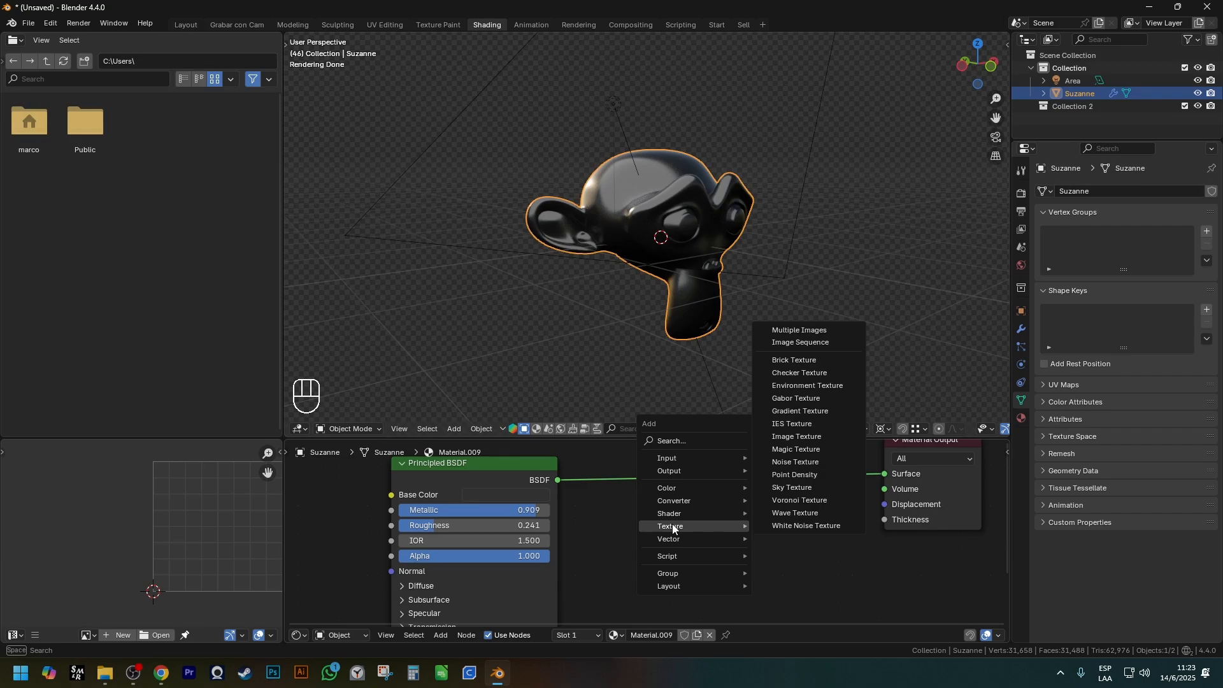
Move the Principled BSDF close to the Material Output and set its Metallic to 0 and Roughness to 0.3.
{"action": "left_click", "coordinate": [446, 484]}
{"action": "scroll", "coordinate": [493, 498], "scroll_direction": "down", "scroll_amount": 1}
{"action": "key", "text": "g"}
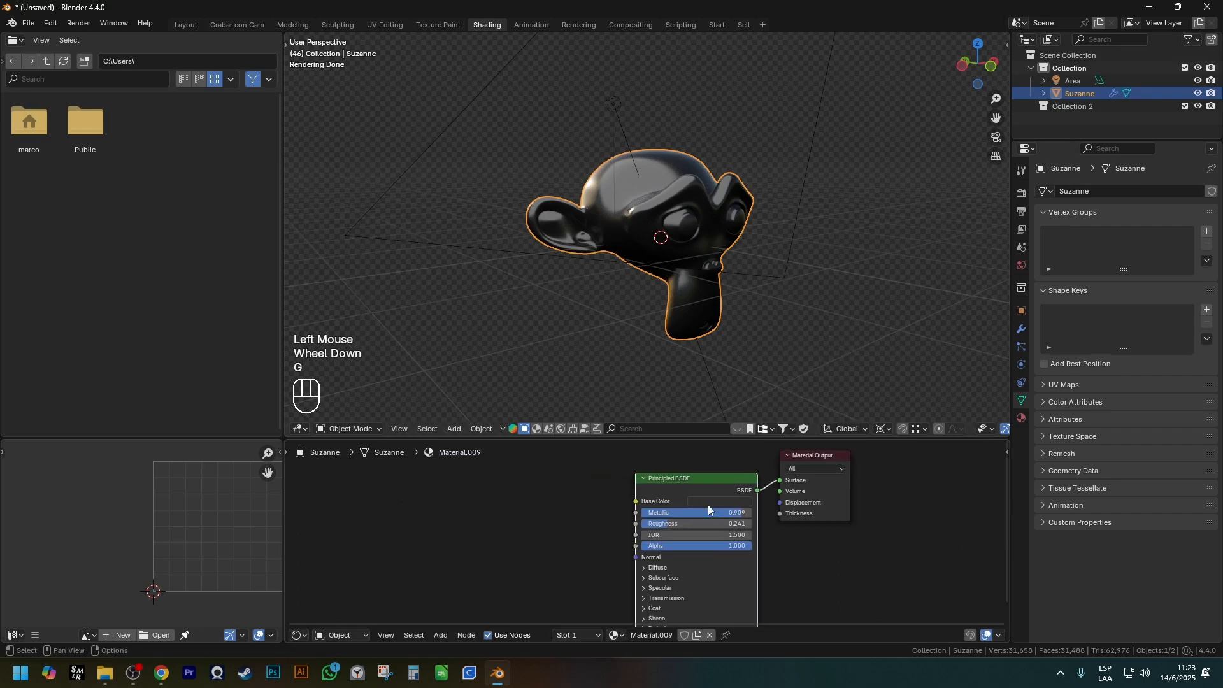
{"action": "scroll", "coordinate": [706, 499], "scroll_direction": "up", "scroll_amount": 2}
{"action": "key", "text": "g"}
{"action": "left_click", "coordinate": [625, 479]}
{"action": "mouse_move", "coordinate": [640, 505]}
{"action": "left_mouse_down"}
{"action": "mouse_move", "coordinate": [588, 506]}
{"action": "mouse_move", "coordinate": [660, 518]}
{"action": "left_mouse_up"}
{"action": "middle_click_drag", "start_coordinate": [660, 517], "coordinate": [788, 547], "text": "shift"}
Add a Brick Texture node and connect its Color output to the Principled BSDF's Base Color.
{"action": "key", "text": "shift+a"}
{"action": "mouse_move", "coordinate": [586, 520]}
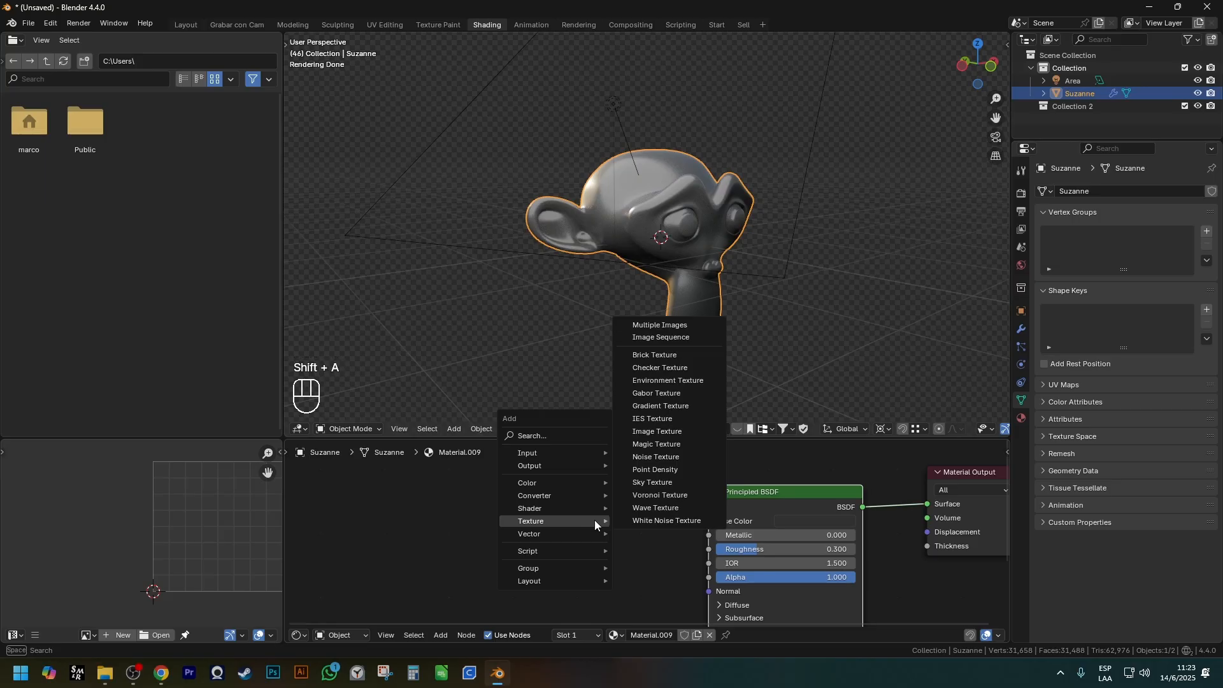
{"action": "left_click", "coordinate": [654, 355]}
{"action": "left_click", "coordinate": [529, 521]}
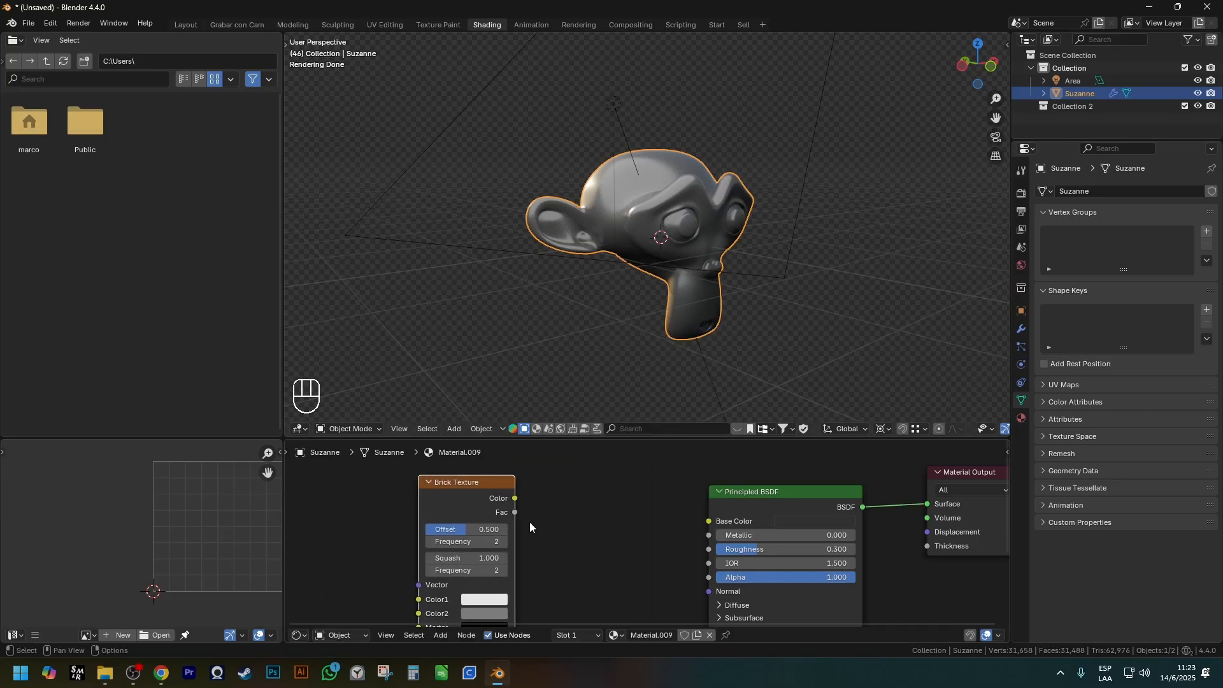
{"action": "scroll", "coordinate": [556, 495], "scroll_direction": "down", "scroll_amount": 2}
{"action": "scroll", "coordinate": [555, 494], "scroll_direction": "up", "scroll_amount": 1}
{"action": "left_click_drag", "start_coordinate": [548, 491], "coordinate": [711, 510]}
Darken the Brick Texture's Color2 to a dark grey with a Value of 0.052.
{"action": "scroll", "coordinate": [733, 255], "scroll_direction": "up", "scroll_amount": 1}
{"action": "middle_click_drag", "start_coordinate": [752, 216], "coordinate": [659, 204]}
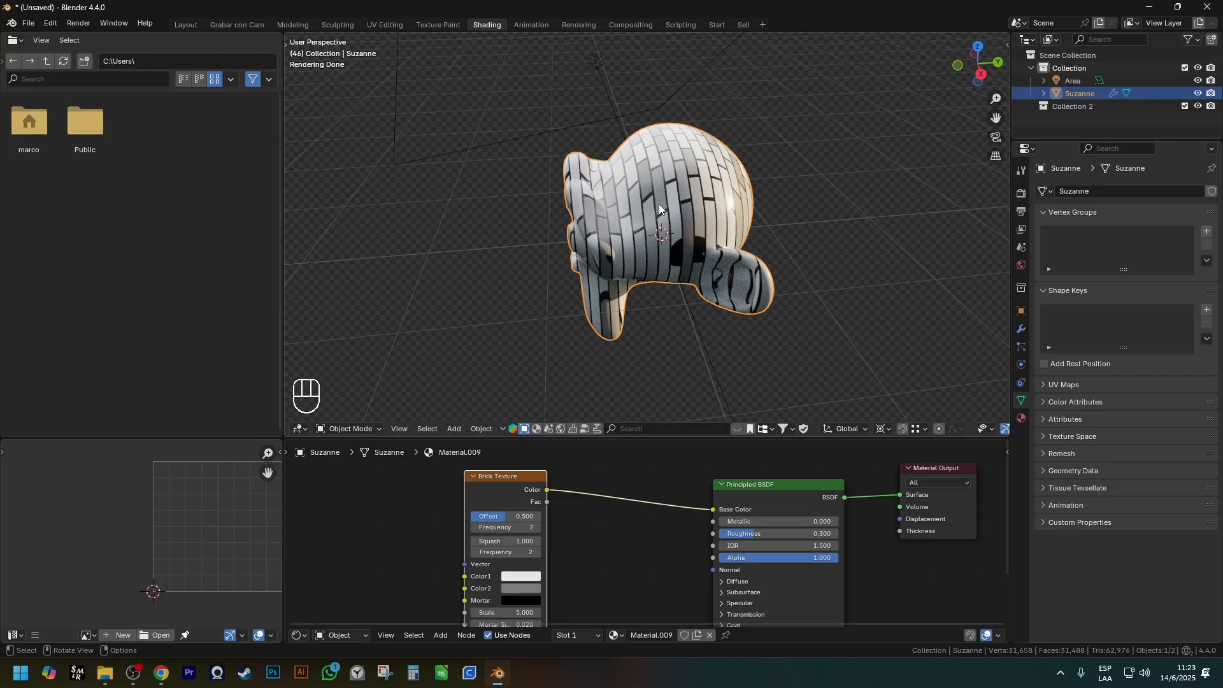
{"action": "middle_click_drag", "start_coordinate": [663, 204], "coordinate": [727, 213]}
{"action": "scroll", "coordinate": [727, 213], "scroll_direction": "up", "scroll_amount": 2}
{"action": "middle_click_drag", "start_coordinate": [563, 590], "coordinate": [569, 581], "text": "shift"}
{"action": "scroll", "coordinate": [585, 522], "scroll_direction": "down", "scroll_amount": 1}
{"action": "scroll", "coordinate": [577, 516], "scroll_direction": "up", "scroll_amount": 5}
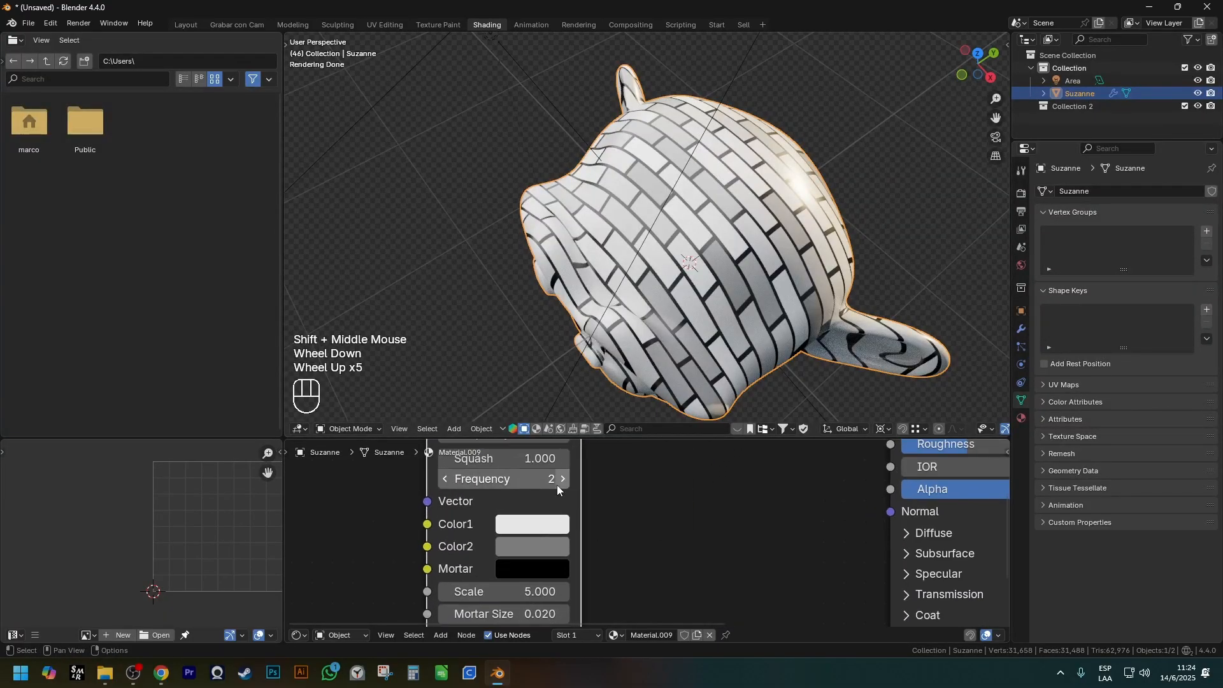
{"action": "scroll", "coordinate": [557, 484], "scroll_direction": "up", "scroll_amount": 2}
{"action": "left_click", "coordinate": [518, 529]}
{"action": "left_click_drag", "start_coordinate": [726, 214], "coordinate": [727, 266]}
Set the Brick Texture's Color1 to a saturated blue and its Color2 to a bright red.
{"action": "left_click", "coordinate": [527, 501]}
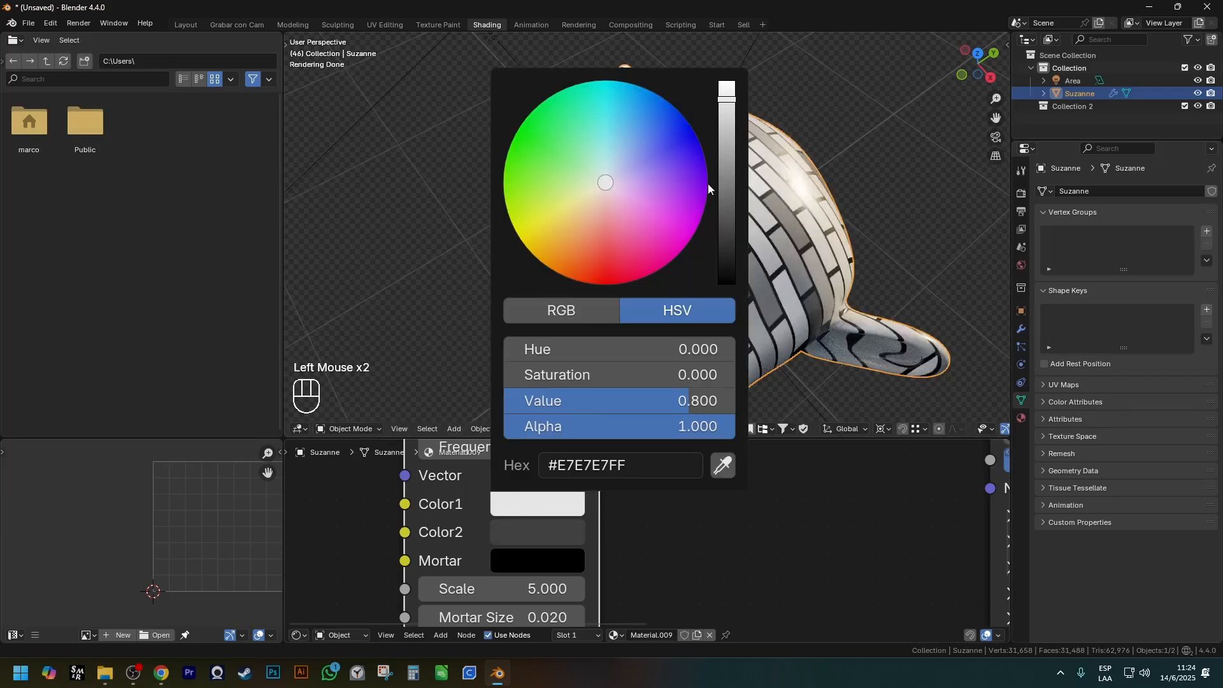
{"action": "left_click", "coordinate": [548, 502]}
{"action": "left_click", "coordinate": [659, 193]}
{"action": "left_click", "coordinate": [516, 532]}
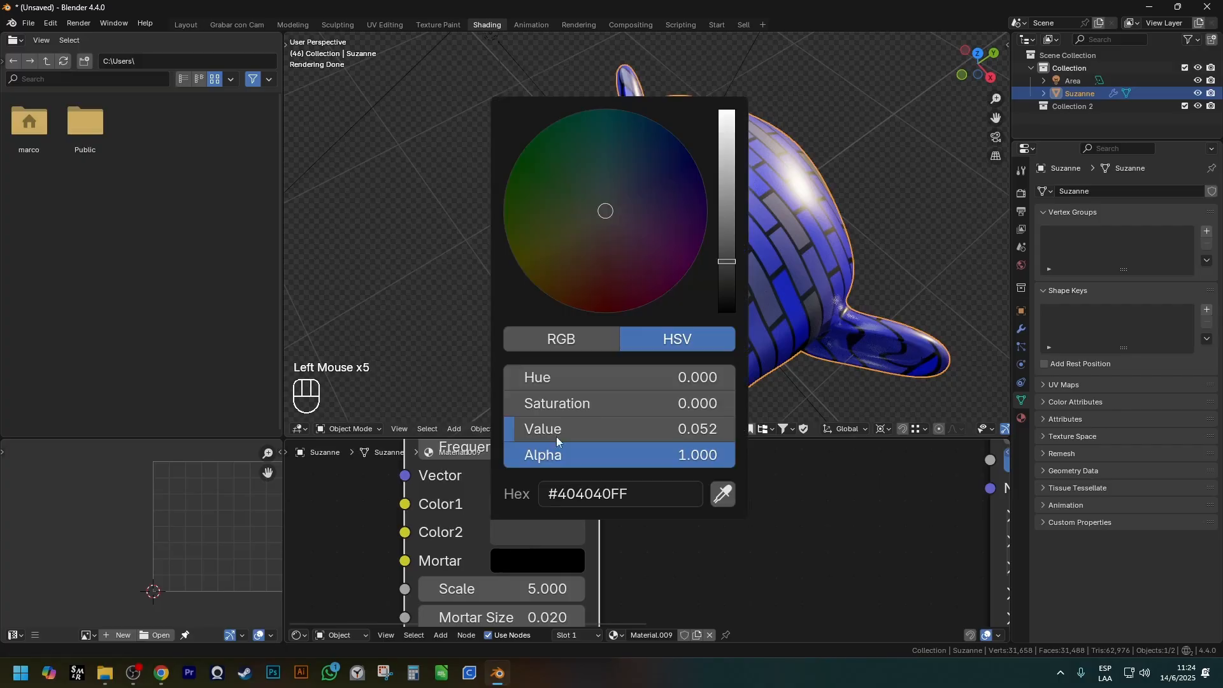
{"action": "left_click", "coordinate": [600, 313]}
{"action": "left_click_drag", "start_coordinate": [722, 197], "coordinate": [725, 137]}
{"action": "middle_click_drag", "start_coordinate": [729, 406], "coordinate": [720, 357], "text": "shift"}
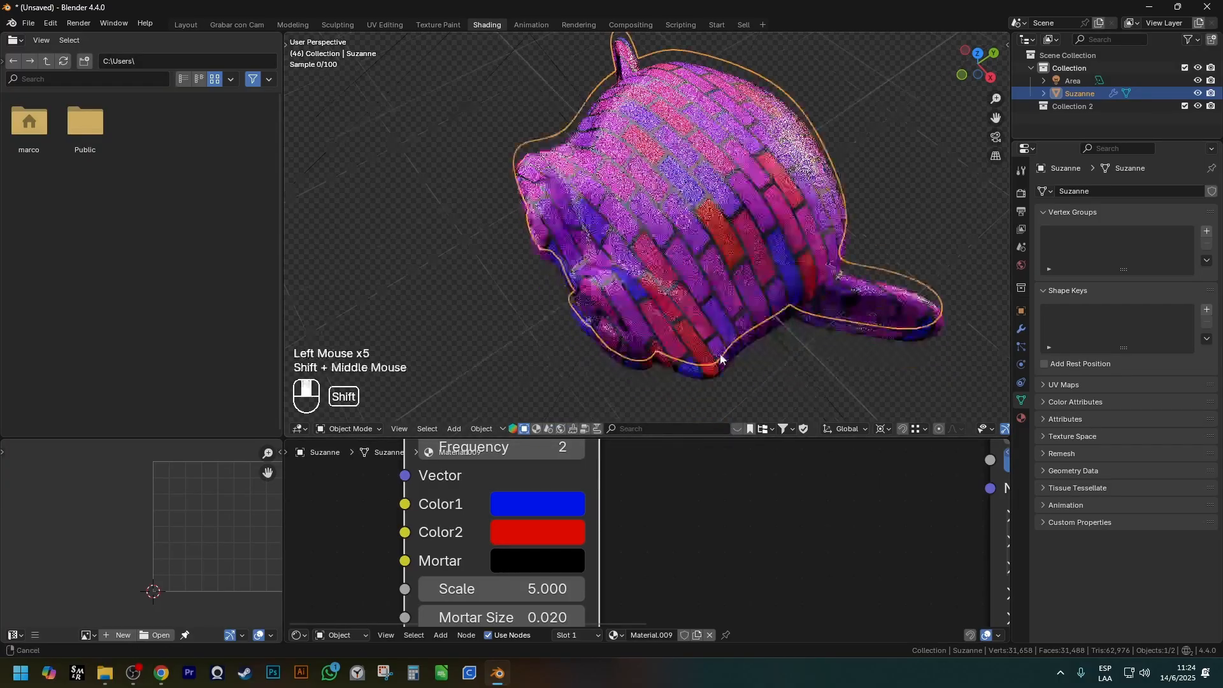
Set the Brick Texture's Mortar color to bright green, #22FF00FF.
{"action": "scroll", "coordinate": [529, 551], "scroll_direction": "down", "scroll_amount": 2}
{"action": "middle_click_drag", "start_coordinate": [534, 567], "coordinate": [548, 563], "text": "shift"}
{"action": "scroll", "coordinate": [553, 554], "scroll_direction": "up", "scroll_amount": 2}
{"action": "left_click", "coordinate": [556, 546]}
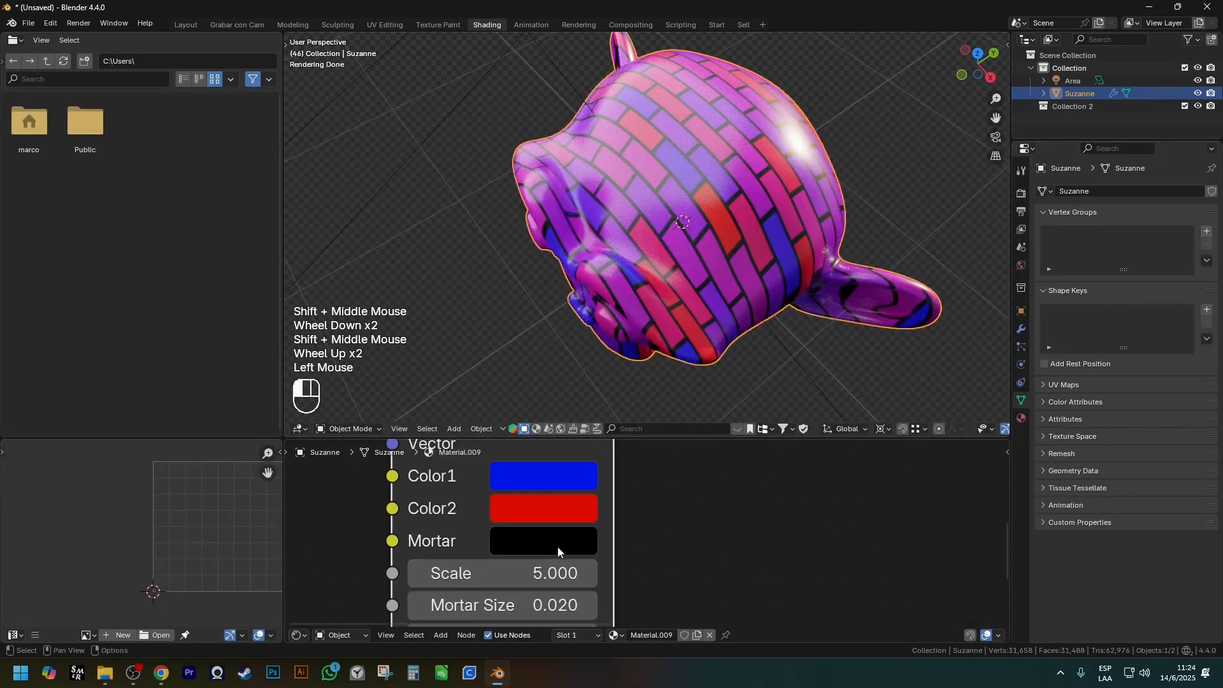
{"action": "scroll", "coordinate": [774, 208], "scroll_direction": "up", "scroll_amount": 3}
{"action": "middle_click_drag", "start_coordinate": [774, 208], "coordinate": [525, 182], "text": "shift"}
{"action": "left_click", "coordinate": [539, 531]}
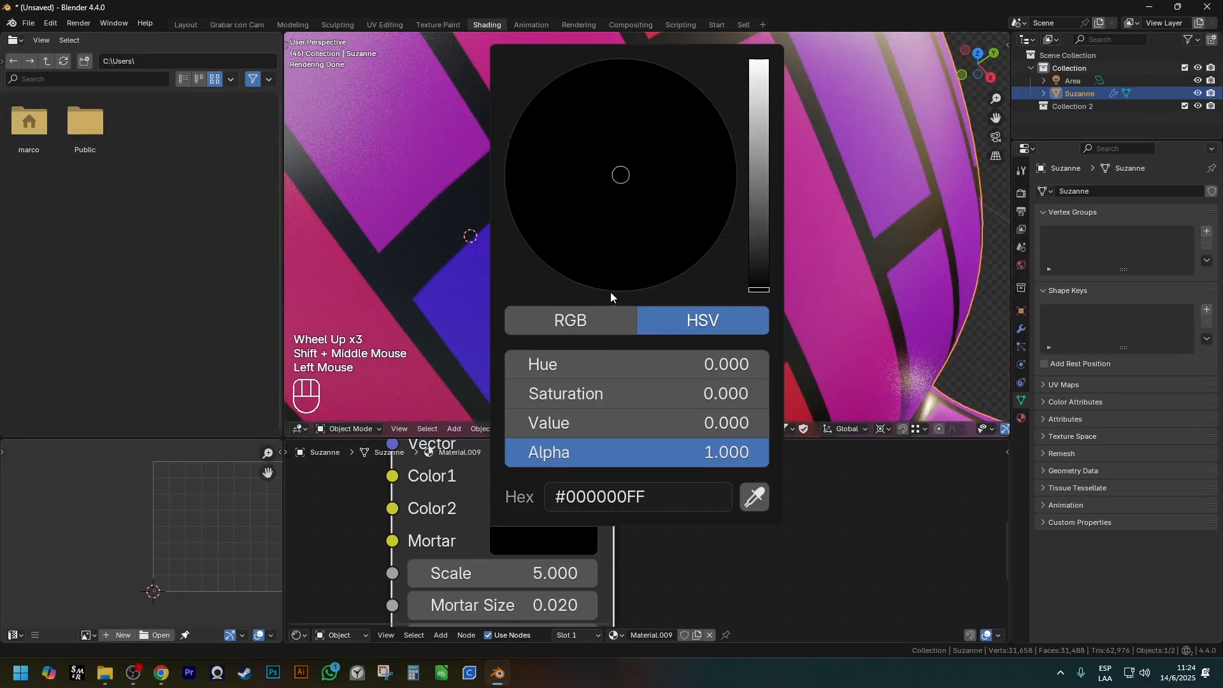
{"action": "left_click_drag", "start_coordinate": [758, 166], "coordinate": [758, 57]}
{"action": "left_click_drag", "start_coordinate": [573, 153], "coordinate": [510, 129]}
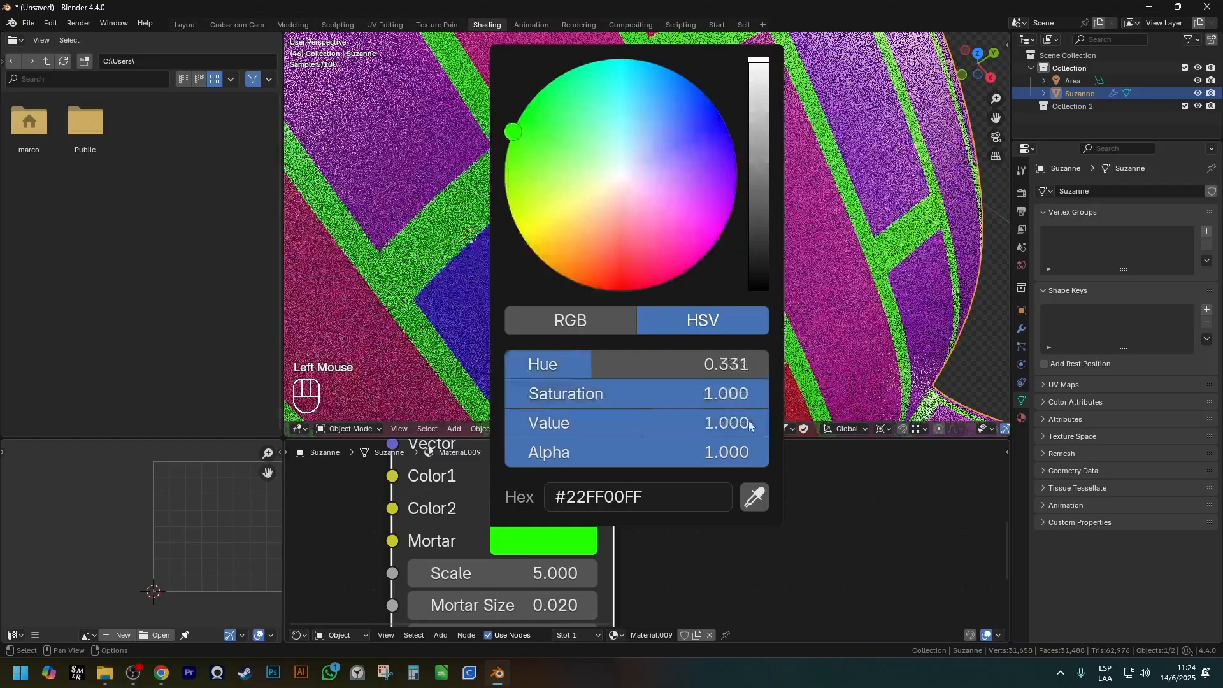
Enlarge the bricks by trying a Scale of 0.8 and settling on 2.8.
{"action": "scroll", "coordinate": [647, 328], "scroll_direction": "down", "scroll_amount": 6}
{"action": "scroll", "coordinate": [647, 332], "scroll_direction": "down", "scroll_amount": 2}
{"action": "scroll", "coordinate": [655, 281], "scroll_direction": "up", "scroll_amount": 1}
{"action": "middle_click_drag", "start_coordinate": [647, 329], "coordinate": [655, 270], "text": "shift"}
{"action": "scroll", "coordinate": [573, 572], "scroll_direction": "down", "scroll_amount": 2}
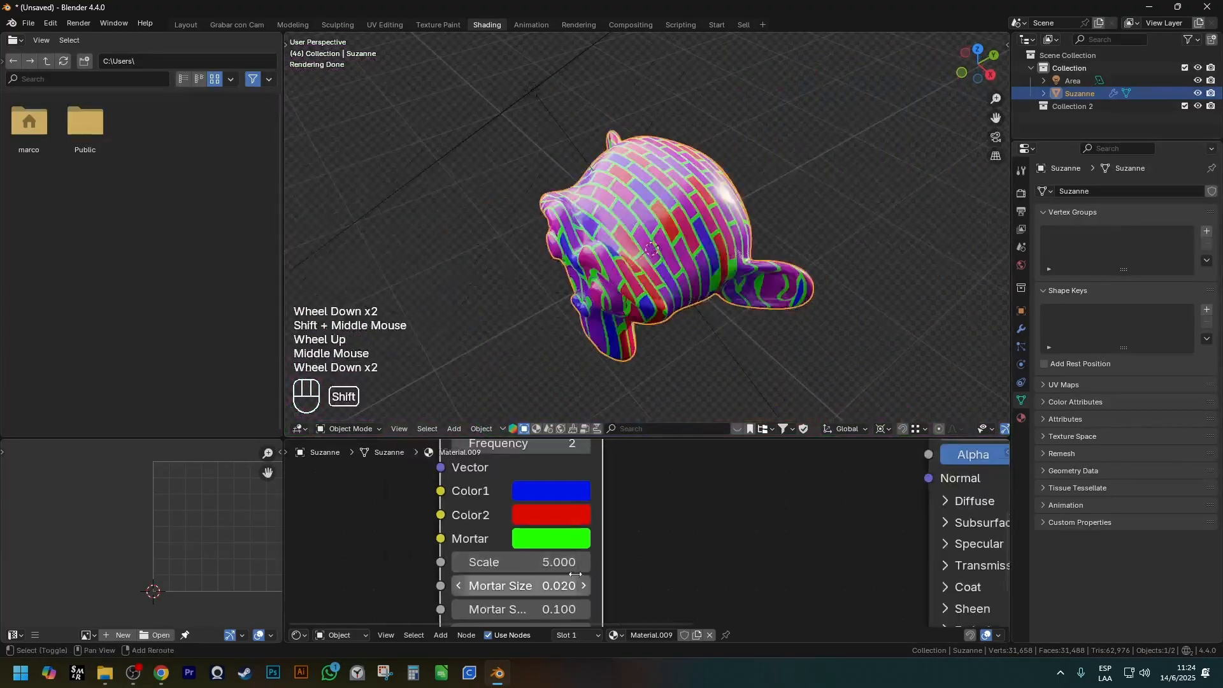
{"action": "middle_click_drag", "start_coordinate": [572, 575], "coordinate": [567, 519], "text": "shift"}
{"action": "scroll", "coordinate": [547, 510], "scroll_direction": "up", "scroll_amount": 2}
{"action": "left_click_drag", "start_coordinate": [544, 508], "coordinate": [503, 508]}
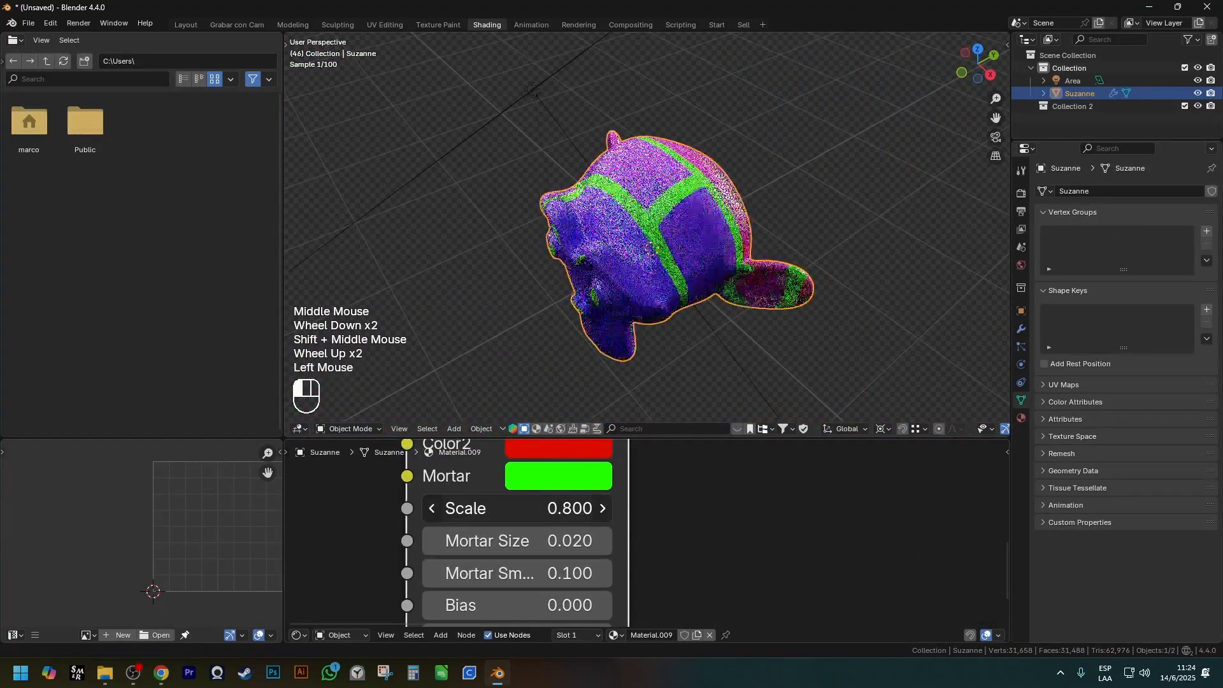
{"action": "middle_click_drag", "start_coordinate": [616, 590], "coordinate": [625, 556], "text": "shift"}
{"action": "scroll", "coordinate": [671, 273], "scroll_direction": "up", "scroll_amount": 3}
{"action": "left_click_drag", "start_coordinate": [528, 472], "coordinate": [619, 472]}
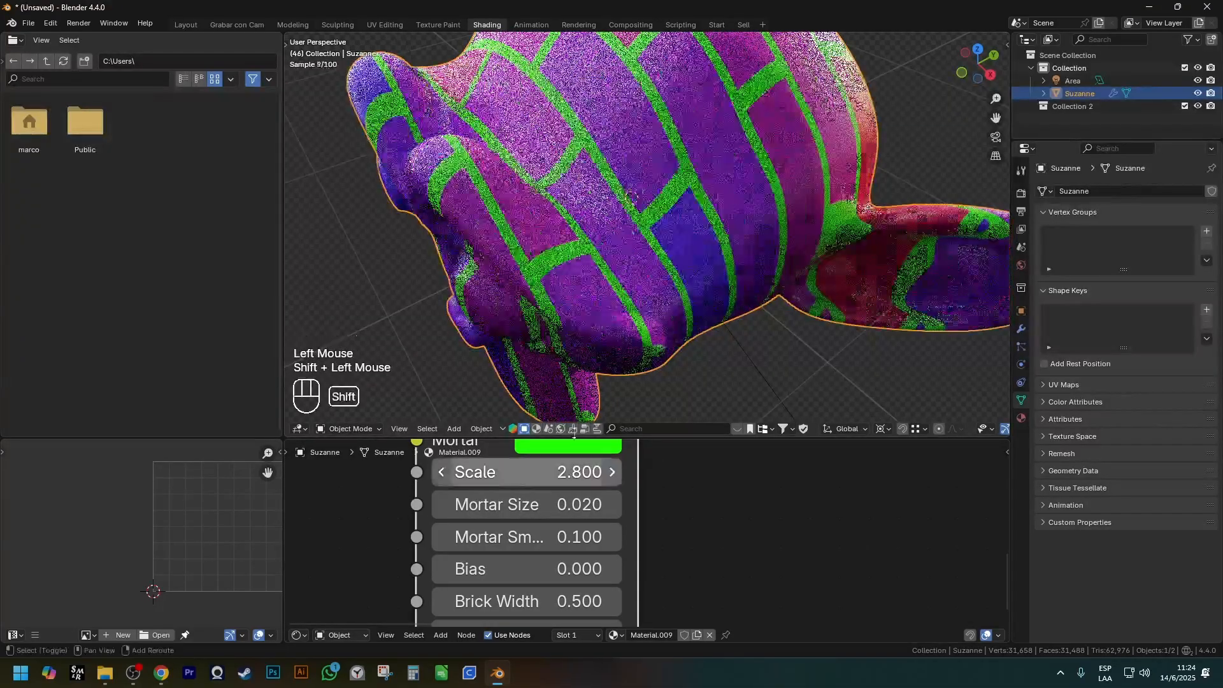
Try a Mortar Size of 0.08 on the Brick Texture and undo it.
{"action": "left_click_drag", "start_coordinate": [535, 506], "coordinate": [637, 506], "text": "shift"}
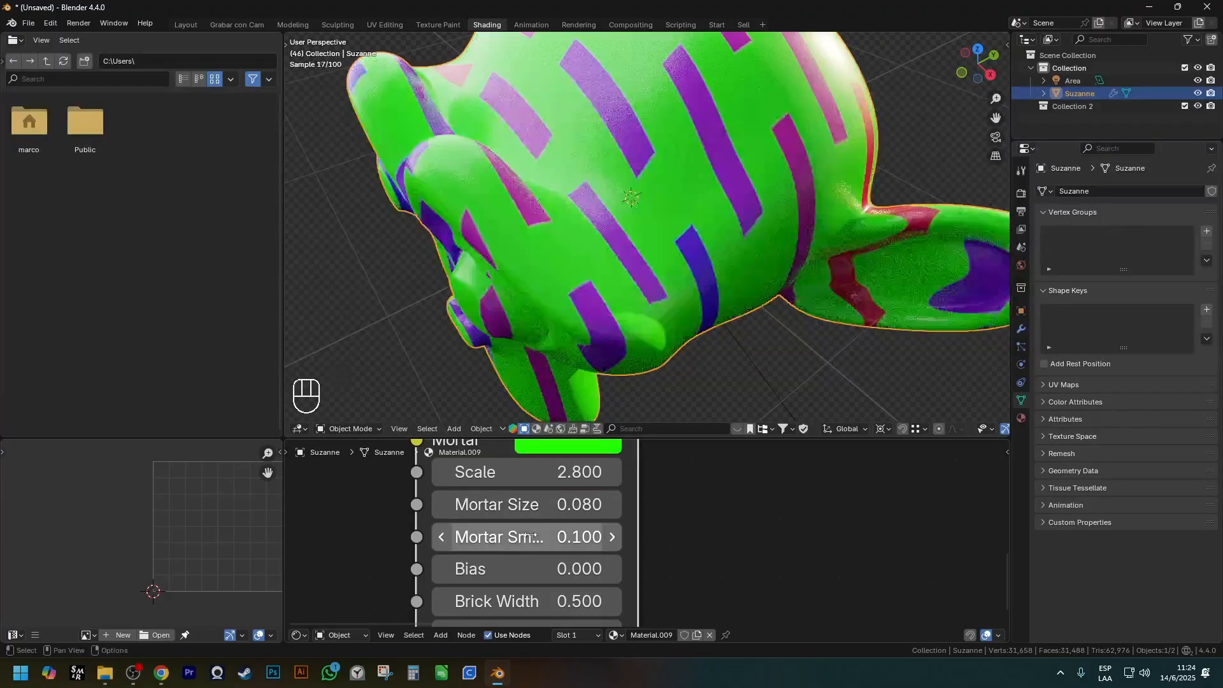
{"action": "key", "text": "ctrl+z"}
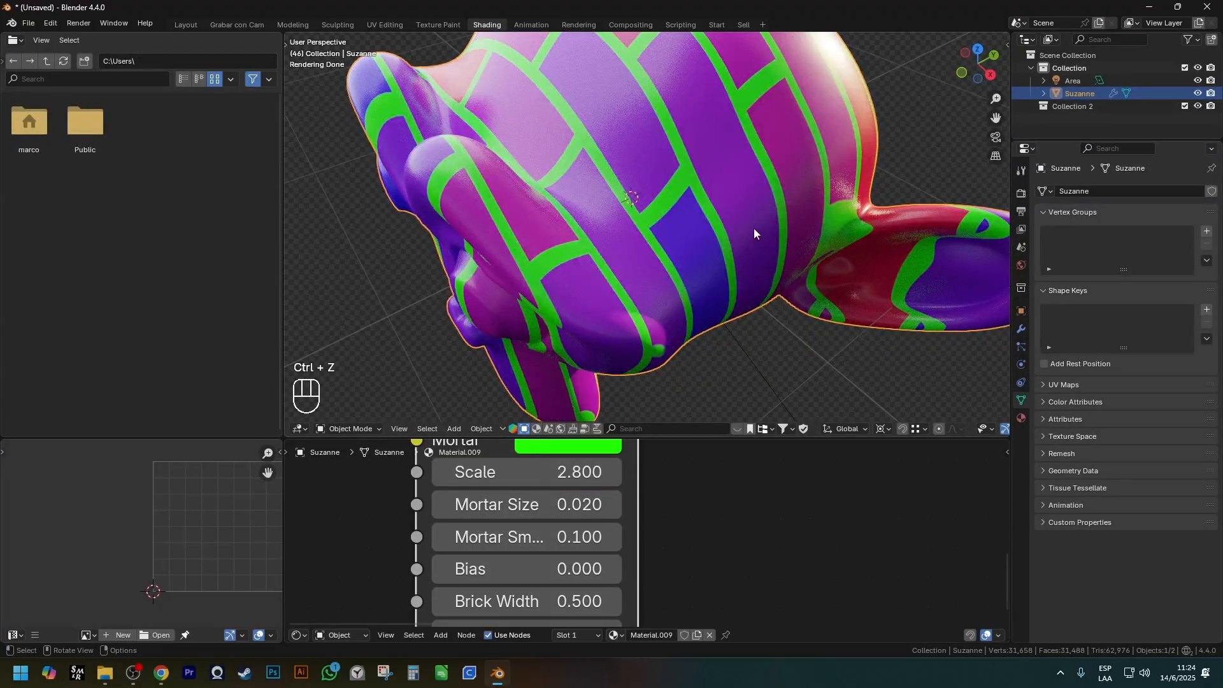
Test the Brick Texture's Mortar Smooth at 1 and reduce it to 0.31.
{"action": "scroll", "coordinate": [644, 198], "scroll_direction": "up", "scroll_amount": 3}
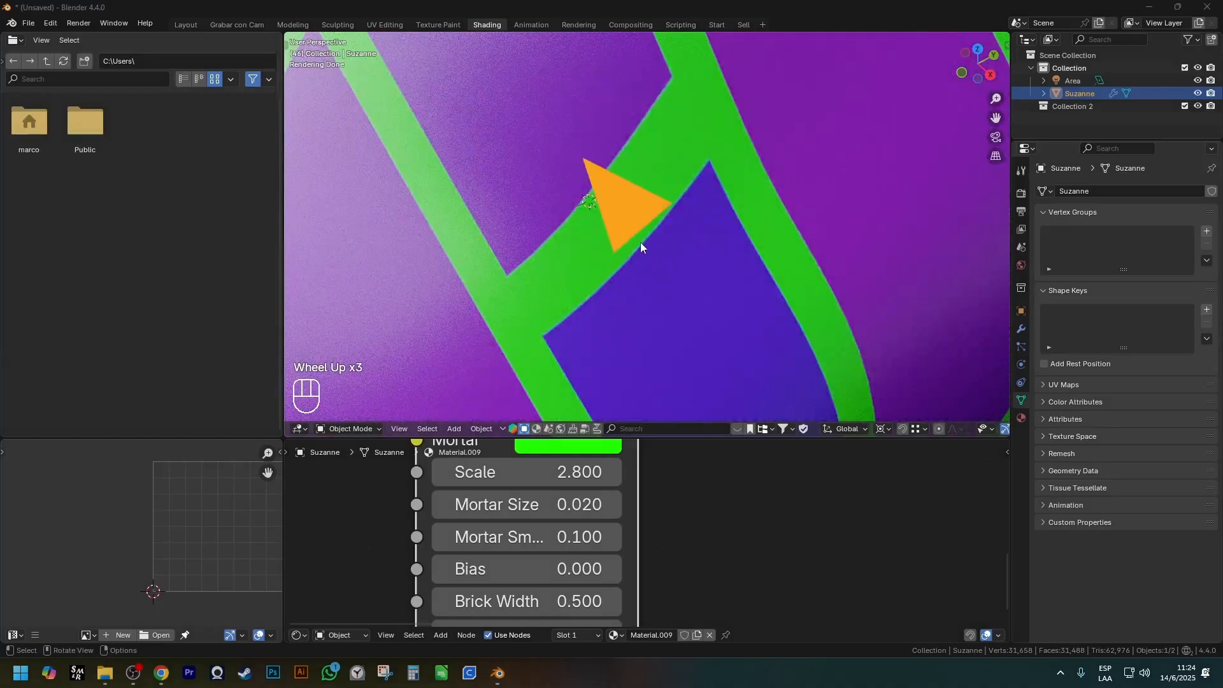
{"action": "left_click_drag", "start_coordinate": [525, 539], "coordinate": [612, 539]}
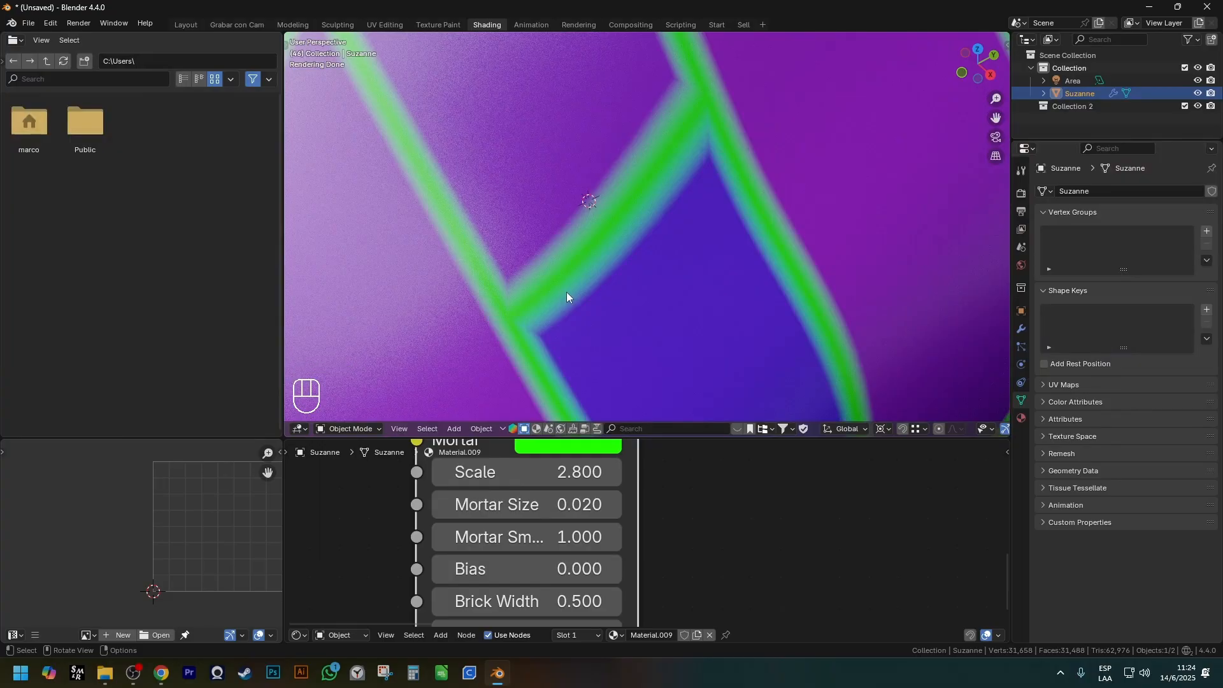
{"action": "left_click_drag", "start_coordinate": [526, 537], "coordinate": [474, 537], "text": "shift"}
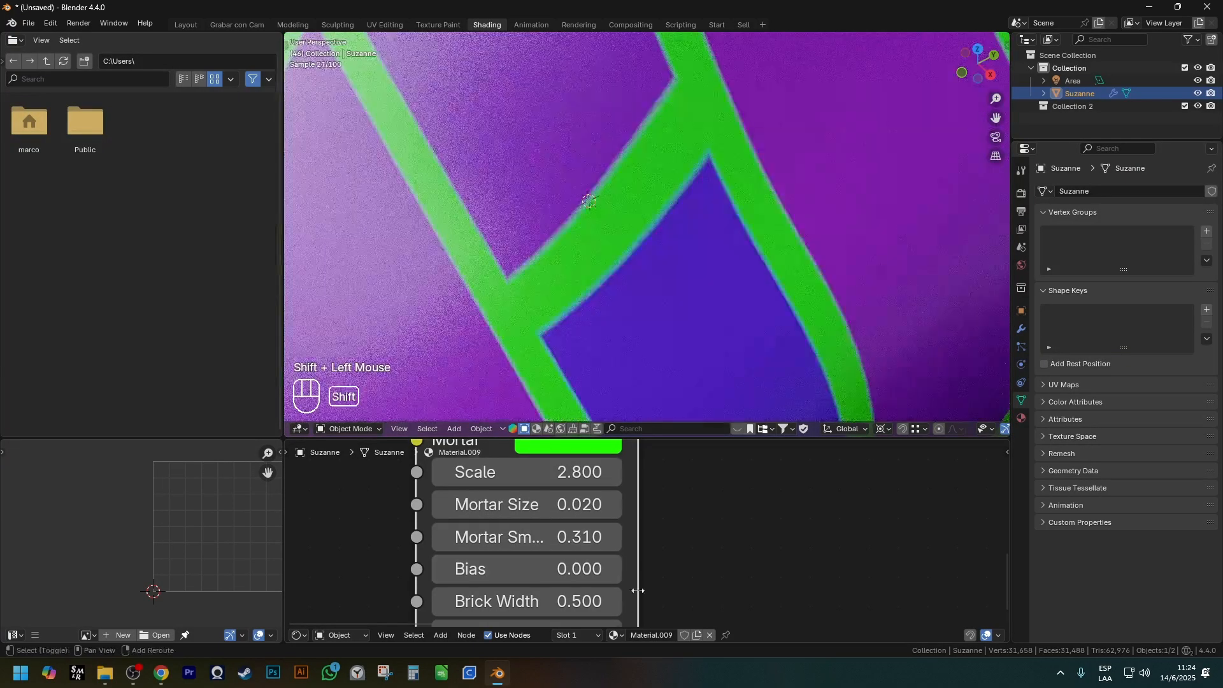
Try adjusting the Brick Texture's Bias and undo the change.
{"action": "middle_click_drag", "start_coordinate": [634, 604], "coordinate": [615, 545], "text": "shift"}
{"action": "scroll", "coordinate": [614, 545], "scroll_direction": "down", "scroll_amount": 2}
{"action": "left_click", "coordinate": [602, 525]}
{"action": "key", "text": "ctrl+z"}
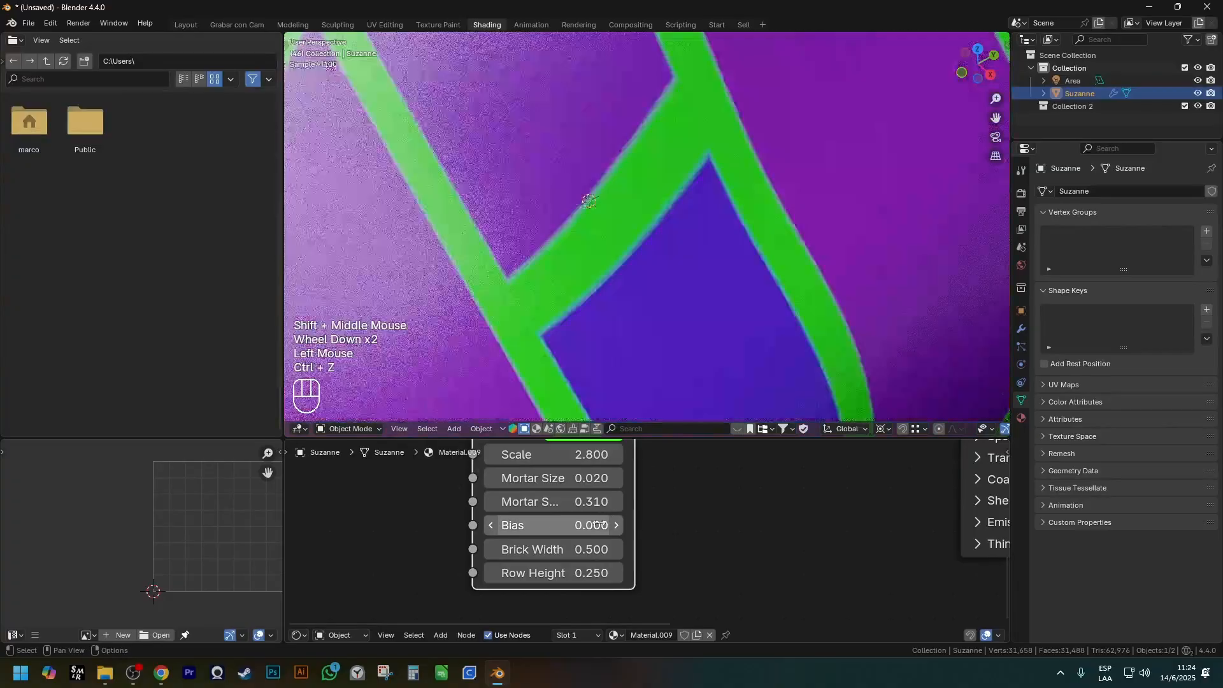
Set the Brick Texture's Brick Width to 0.3.
{"action": "scroll", "coordinate": [634, 331], "scroll_direction": "down", "scroll_amount": 2}
{"action": "middle_click_drag", "start_coordinate": [634, 331], "coordinate": [630, 323]}
{"action": "scroll", "coordinate": [526, 572], "scroll_direction": "up", "scroll_amount": 1}
{"action": "left_click_drag", "start_coordinate": [525, 573], "coordinate": [562, 581]}
{"action": "left_click", "coordinate": [528, 573]}
{"action": "left_click", "coordinate": [524, 545]}
{"action": "middle_click_drag", "start_coordinate": [617, 350], "coordinate": [585, 382]}
Set the Brick Texture's Offset to 0 so the brick rows line up.
{"action": "scroll", "coordinate": [561, 576], "scroll_direction": "down", "scroll_amount": 3}
{"action": "middle_click_drag", "start_coordinate": [591, 526], "coordinate": [566, 573], "text": "shift"}
{"action": "middle_click_drag", "start_coordinate": [600, 522], "coordinate": [608, 562], "text": "shift"}
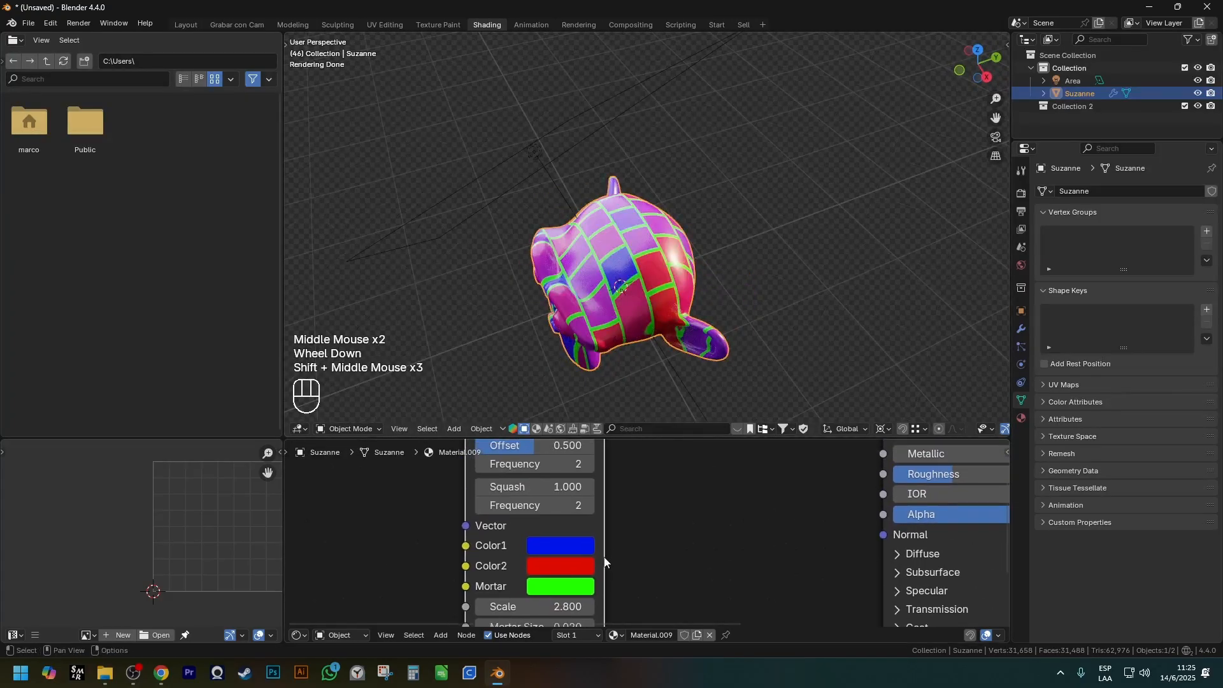
{"action": "scroll", "coordinate": [602, 555], "scroll_direction": "down", "scroll_amount": 1}
{"action": "scroll", "coordinate": [555, 513], "scroll_direction": "up", "scroll_amount": 2}
{"action": "middle_click_drag", "start_coordinate": [551, 508], "coordinate": [561, 540], "text": "shift"}
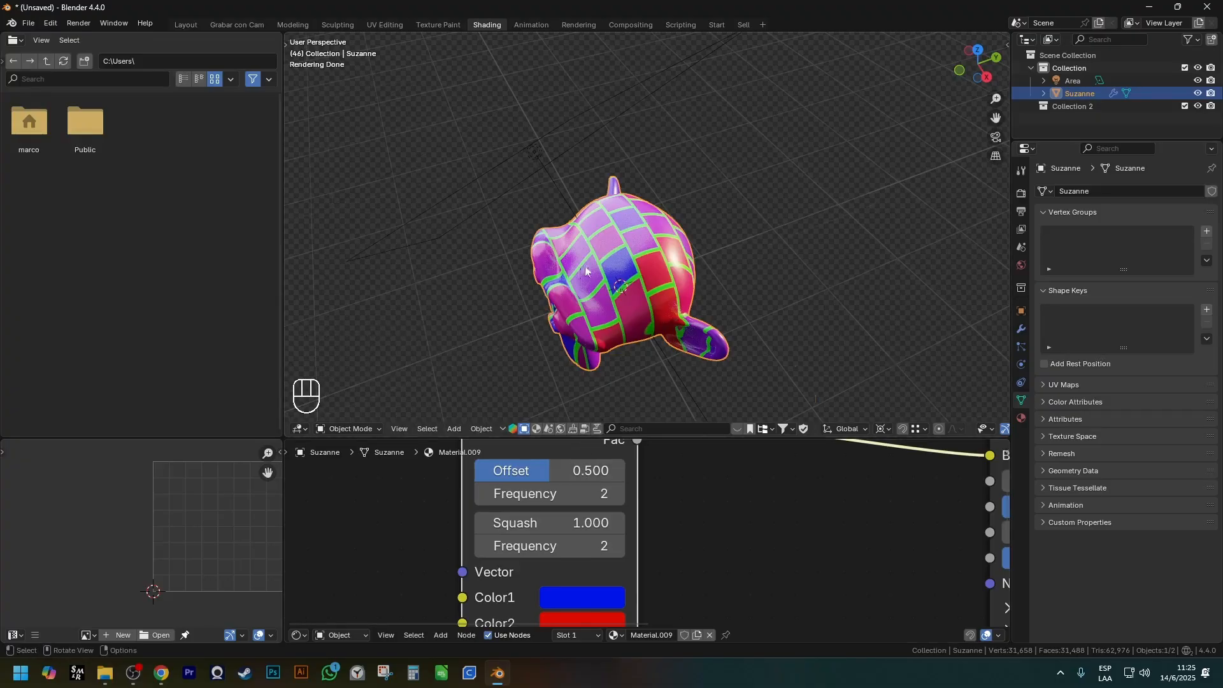
{"action": "scroll", "coordinate": [581, 266], "scroll_direction": "up", "scroll_amount": 1}
{"action": "middle_click_drag", "start_coordinate": [581, 265], "coordinate": [605, 268]}
{"action": "scroll", "coordinate": [608, 268], "scroll_direction": "up", "scroll_amount": 2}
{"action": "left_click_drag", "start_coordinate": [598, 260], "coordinate": [569, 326], "text": "ctrl+shift"}
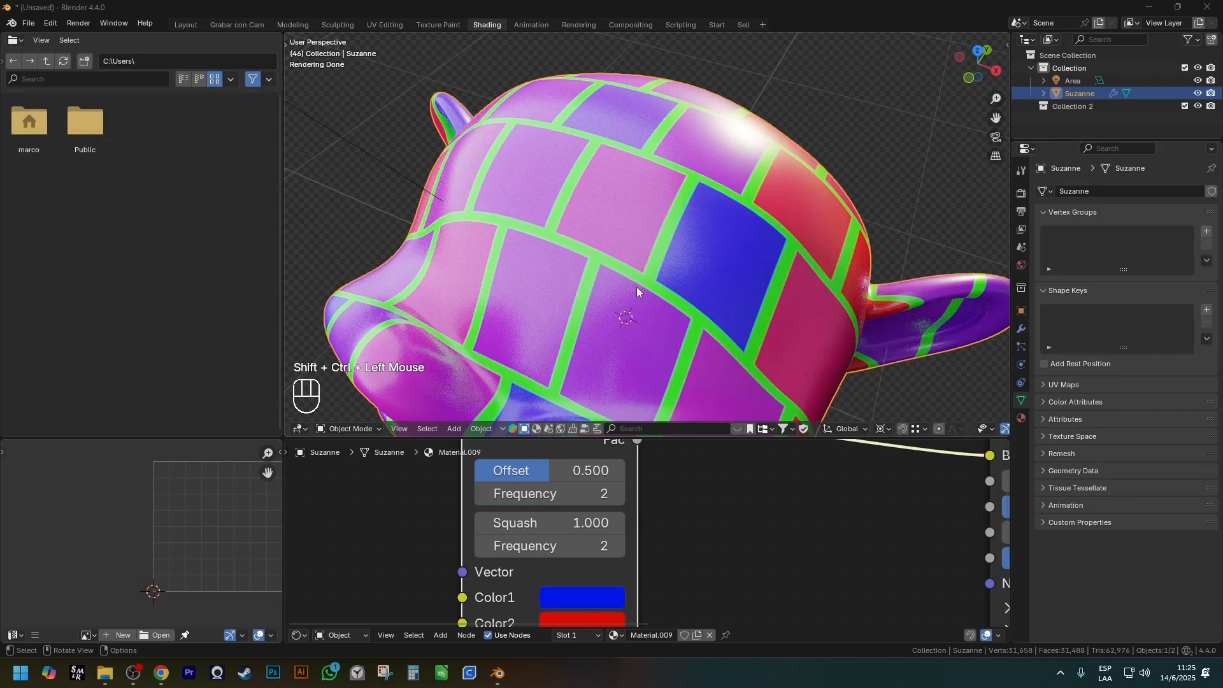
{"action": "left_click_drag", "start_coordinate": [574, 471], "coordinate": [503, 471]}
Examine the aligned brick pattern around the monkey's head and its texture node.
{"action": "left_click_drag", "start_coordinate": [644, 144], "coordinate": [550, 360], "text": "ctrl+shift"}
{"action": "left_click_drag", "start_coordinate": [739, 205], "coordinate": [679, 387]}
{"action": "scroll", "coordinate": [842, 212], "scroll_direction": "down", "scroll_amount": 2}
{"action": "mouse_move", "coordinate": [842, 212]}
{"action": "middle_mouse_down", "text": "shift"}
{"action": "mouse_move", "coordinate": [602, 205]}
{"action": "mouse_move", "coordinate": [621, 375]}
{"action": "middle_mouse_up", "text": "shift"}
{"action": "scroll", "coordinate": [678, 551], "scroll_direction": "down", "scroll_amount": 3}
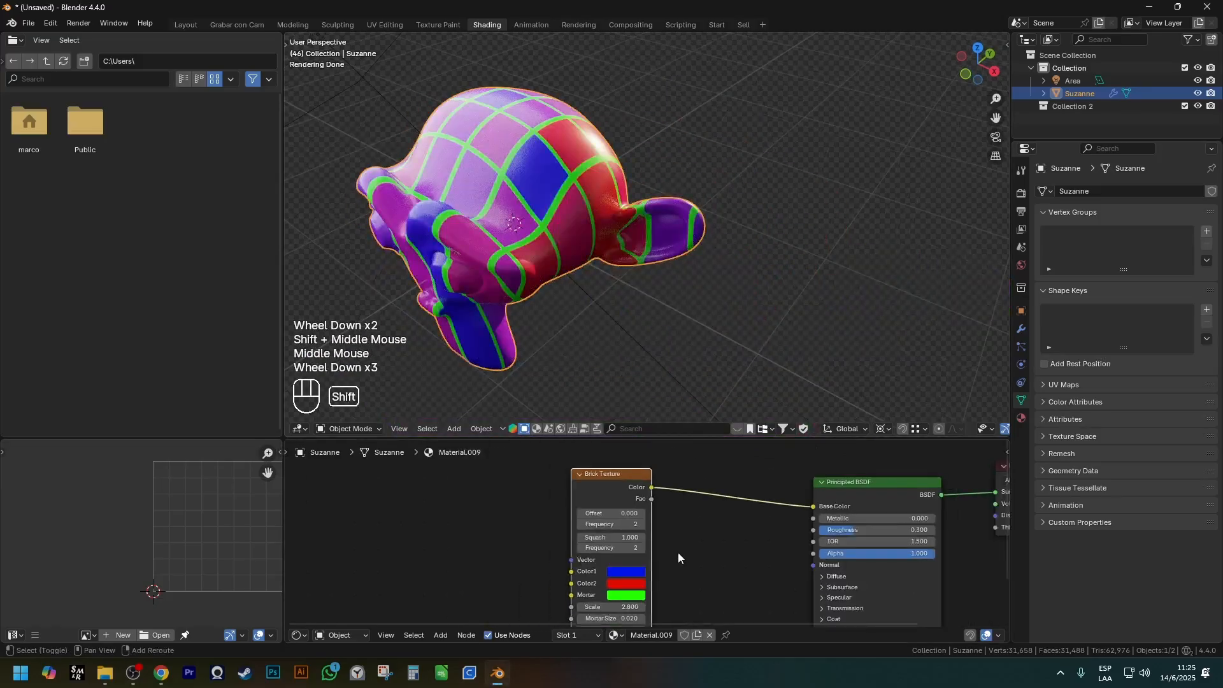
{"action": "middle_click_drag", "start_coordinate": [677, 552], "coordinate": [567, 474], "text": "shift"}
{"action": "left_click", "coordinate": [567, 474]}
{"action": "key", "text": "g"}
{"action": "left_click", "coordinate": [521, 509]}
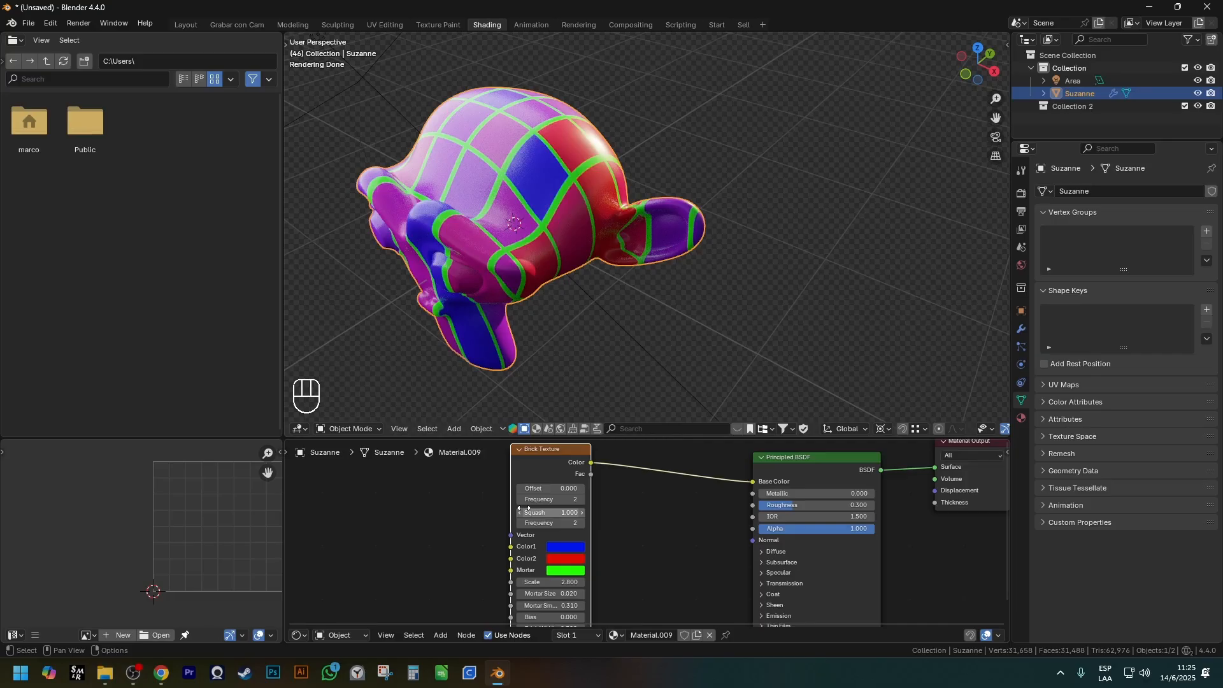
Set the Brick Texture's Scale to 1000 and inspect the pattern up close.
{"action": "scroll", "coordinate": [596, 569], "scroll_direction": "up", "scroll_amount": 2}
{"action": "middle_click_drag", "start_coordinate": [574, 625], "coordinate": [545, 532], "text": "shift"}
{"action": "scroll", "coordinate": [545, 532], "scroll_direction": "up", "scroll_amount": 2}
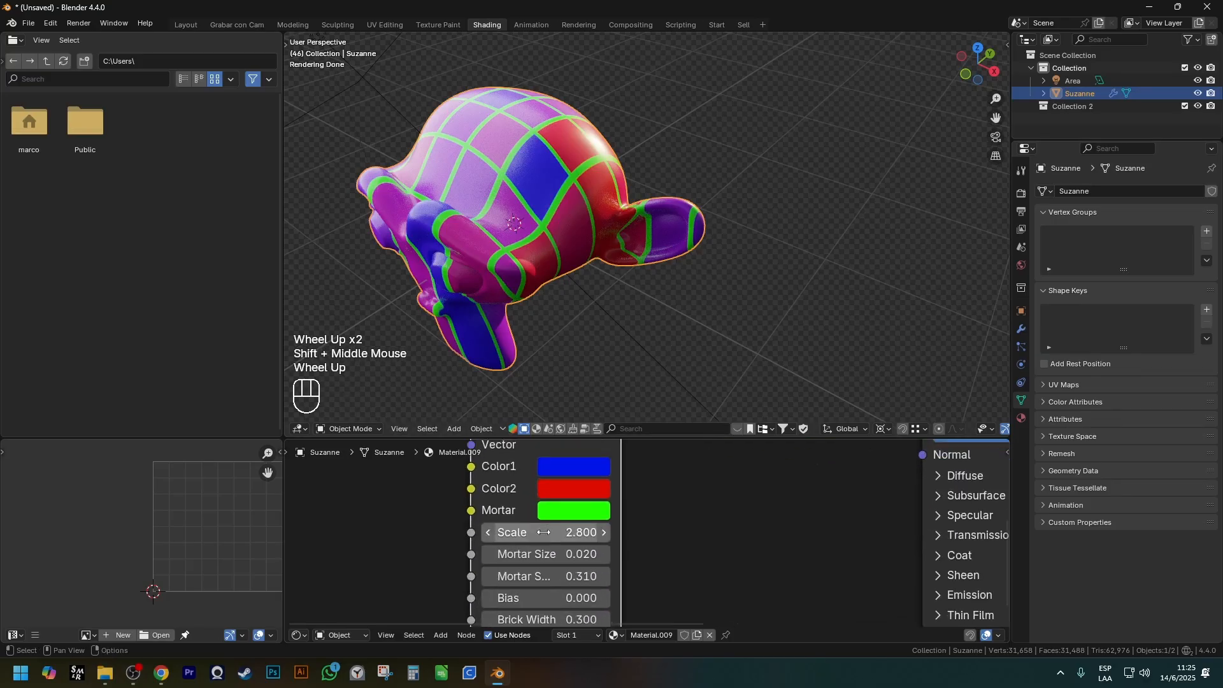
{"action": "left_click", "coordinate": [545, 532]}
{"action": "type", "text": "1000"}
{"action": "key", "text": "Return"}
{"action": "scroll", "coordinate": [548, 207], "scroll_direction": "up", "scroll_amount": 5}
{"action": "scroll", "coordinate": [552, 217], "scroll_direction": "up", "scroll_amount": 2}
{"action": "scroll", "coordinate": [601, 230], "scroll_direction": "down", "scroll_amount": 2}
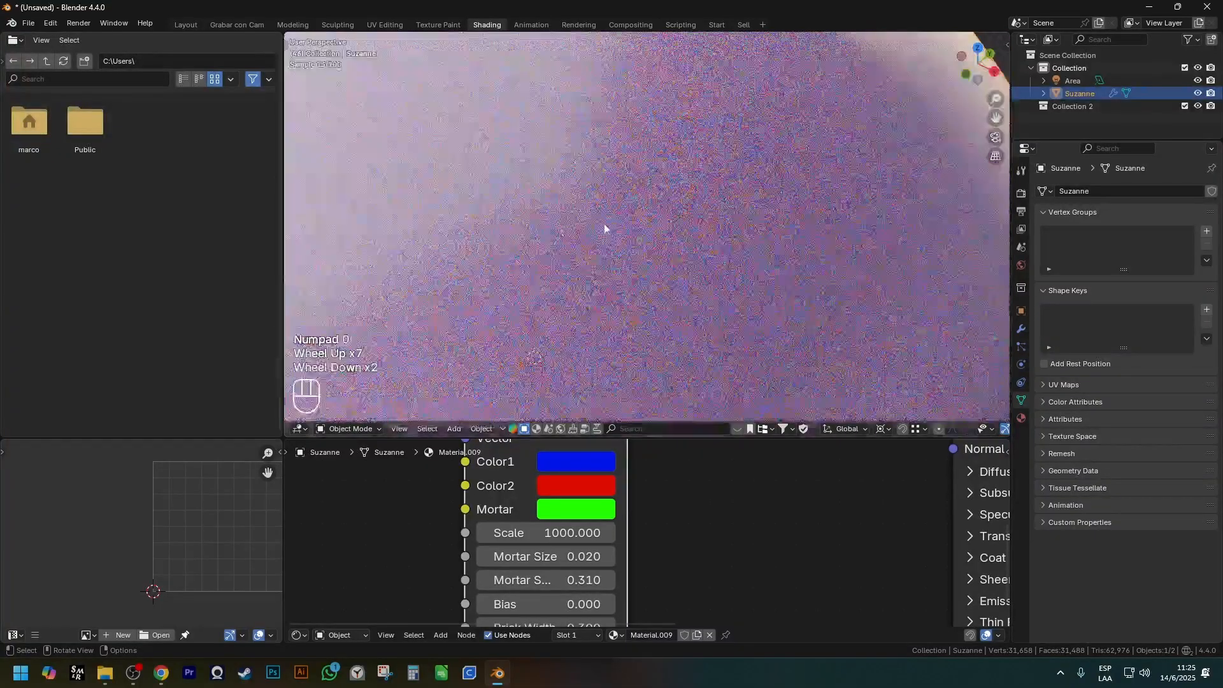
Set the Brick Texture's Scale to 100 and inspect the fine bricks on the monkey.
{"action": "left_click", "coordinate": [545, 533]}
{"action": "type", "text": "100"}
{"action": "key", "text": "Return"}
{"action": "scroll", "coordinate": [561, 327], "scroll_direction": "down", "scroll_amount": 3}
{"action": "middle_click_drag", "start_coordinate": [561, 327], "coordinate": [545, 294], "text": "shift"}
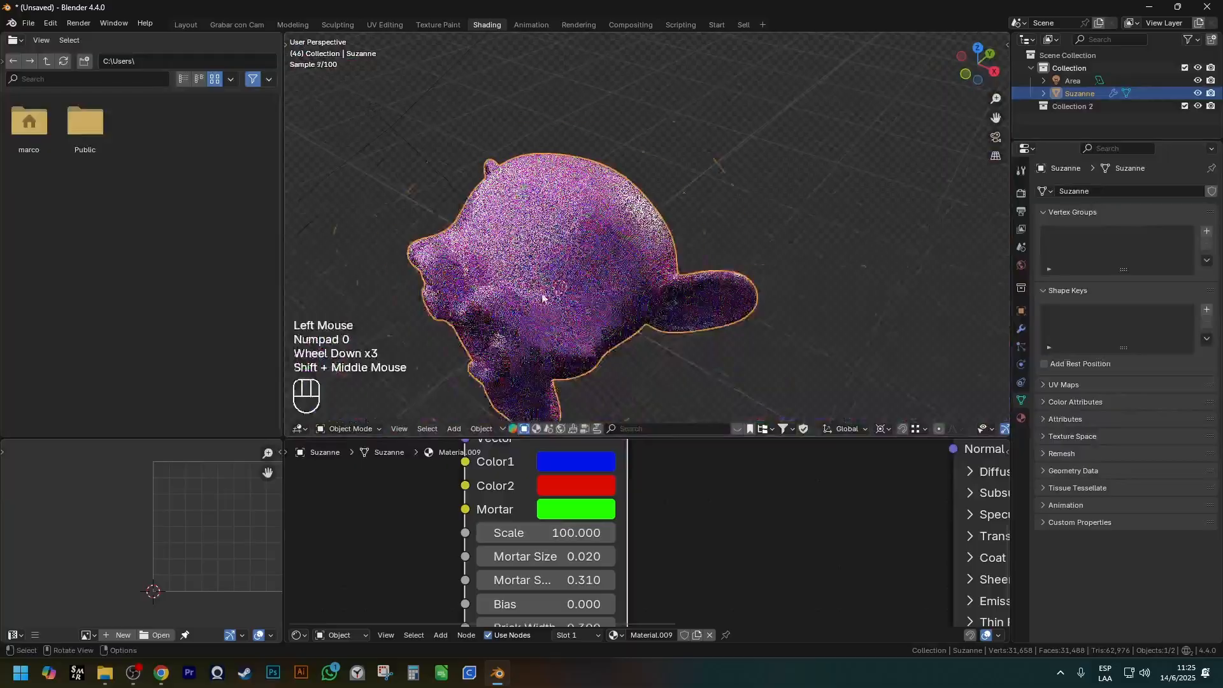
{"action": "scroll", "coordinate": [545, 294], "scroll_direction": "up", "scroll_amount": 2}
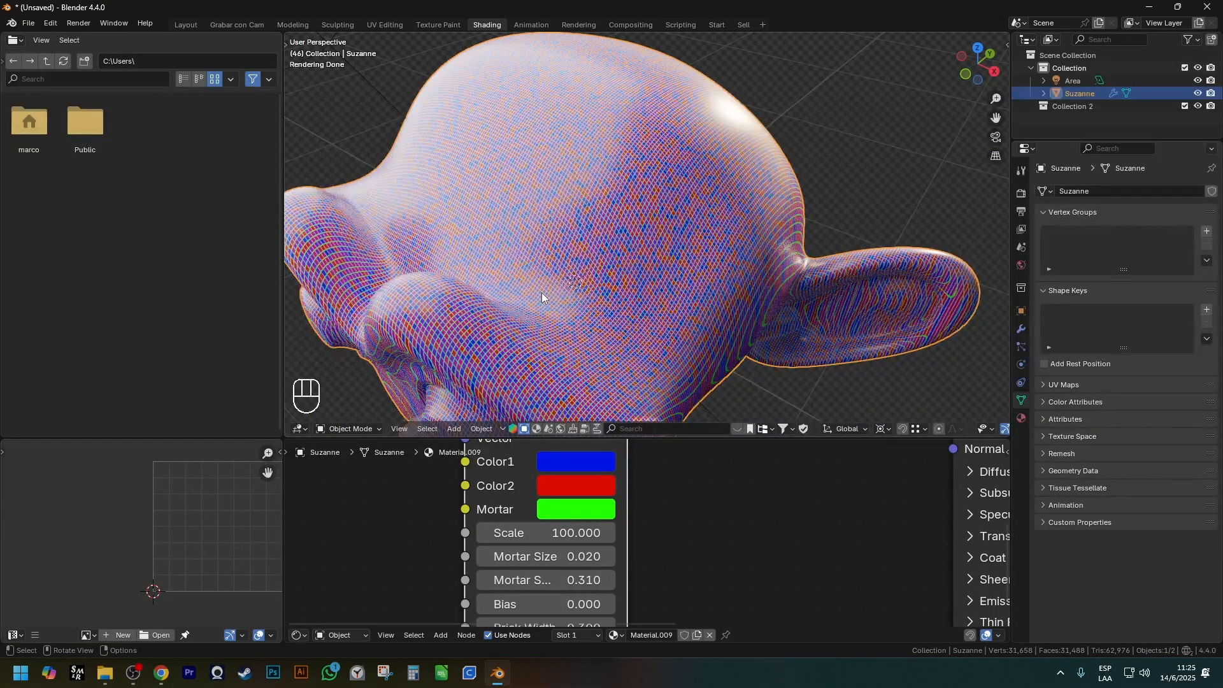
Replace the Brick Texture with a Checker Texture node and connect its Color output to the Principled BSDF's Base Color.
{"action": "scroll", "coordinate": [674, 561], "scroll_direction": "down", "scroll_amount": 3}
{"action": "left_click", "coordinate": [570, 465]}
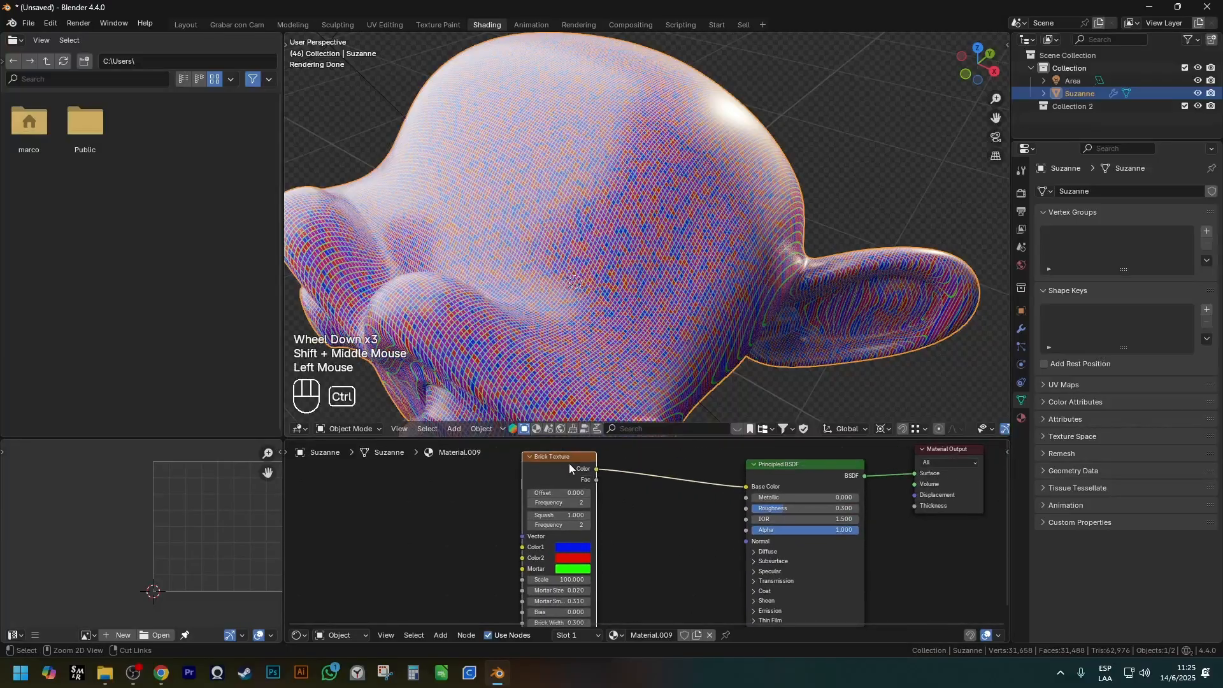
{"action": "key", "text": "ctrl+x"}
{"action": "key", "text": "shift+a"}
{"action": "mouse_move", "coordinate": [569, 463]}
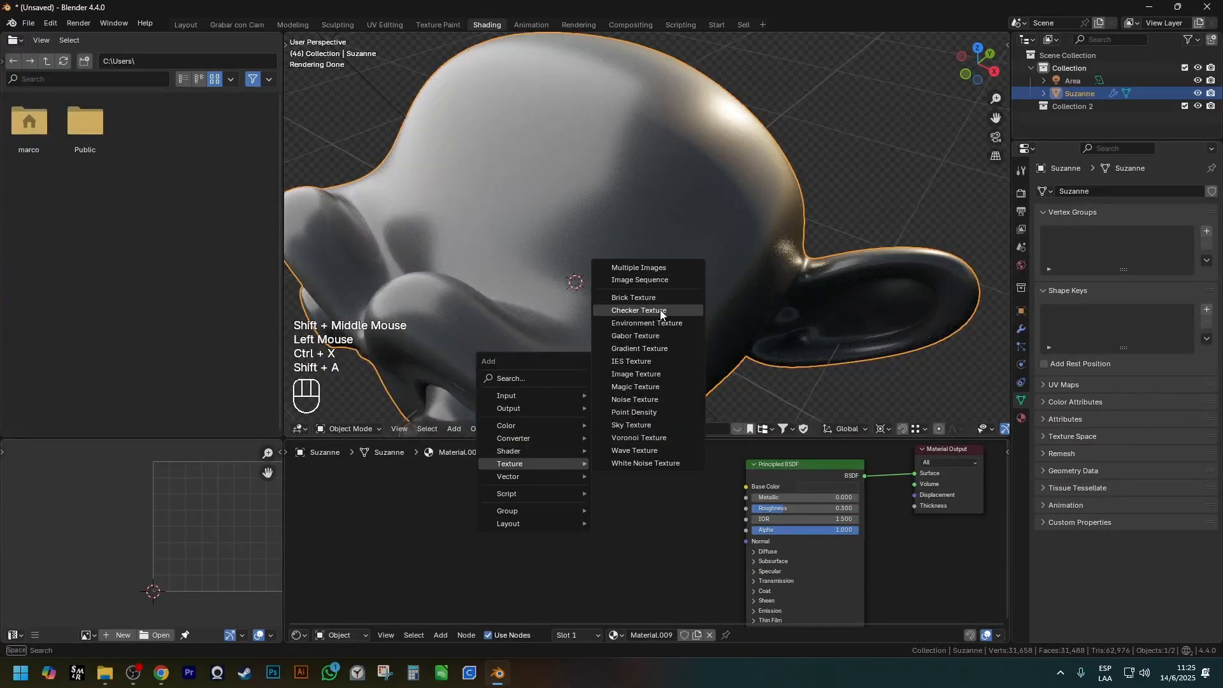
{"action": "left_click", "coordinate": [639, 310]}
{"action": "scroll", "coordinate": [574, 510], "scroll_direction": "up", "scroll_amount": 2}
{"action": "left_click_drag", "start_coordinate": [621, 495], "coordinate": [795, 489]}
Darken the Checker Texture's Color2 to near black and inspect the checker pattern on the monkey's head.
{"action": "scroll", "coordinate": [628, 281], "scroll_direction": "down", "scroll_amount": 1}
{"action": "middle_click_drag", "start_coordinate": [612, 271], "coordinate": [414, 235]}
{"action": "scroll", "coordinate": [573, 274], "scroll_direction": "down", "scroll_amount": 1}
{"action": "middle_click_drag", "start_coordinate": [554, 268], "coordinate": [590, 281]}
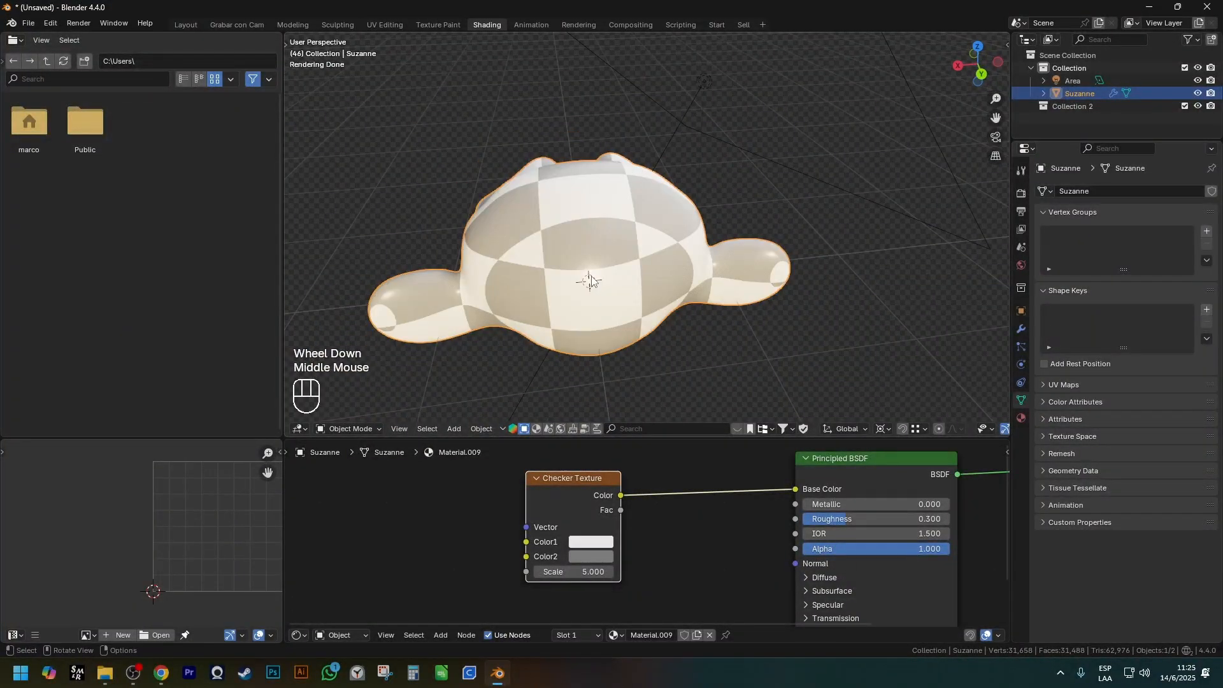
{"action": "scroll", "coordinate": [631, 470], "scroll_direction": "up", "scroll_amount": 3}
{"action": "left_click", "coordinate": [588, 556]}
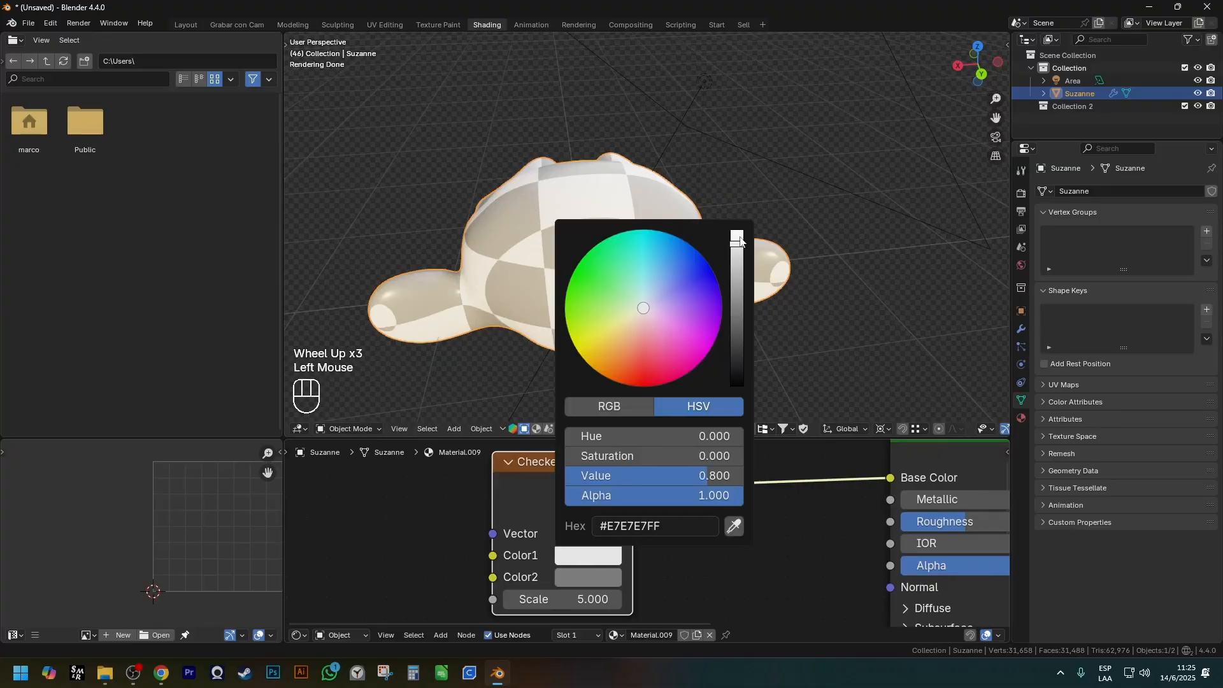
{"action": "left_click", "coordinate": [601, 578]}
{"action": "left_click_drag", "start_coordinate": [739, 366], "coordinate": [738, 382]}
{"action": "middle_click_drag", "start_coordinate": [652, 333], "coordinate": [655, 311], "text": "shift"}
{"action": "middle_click_drag", "start_coordinate": [655, 312], "coordinate": [662, 306]}
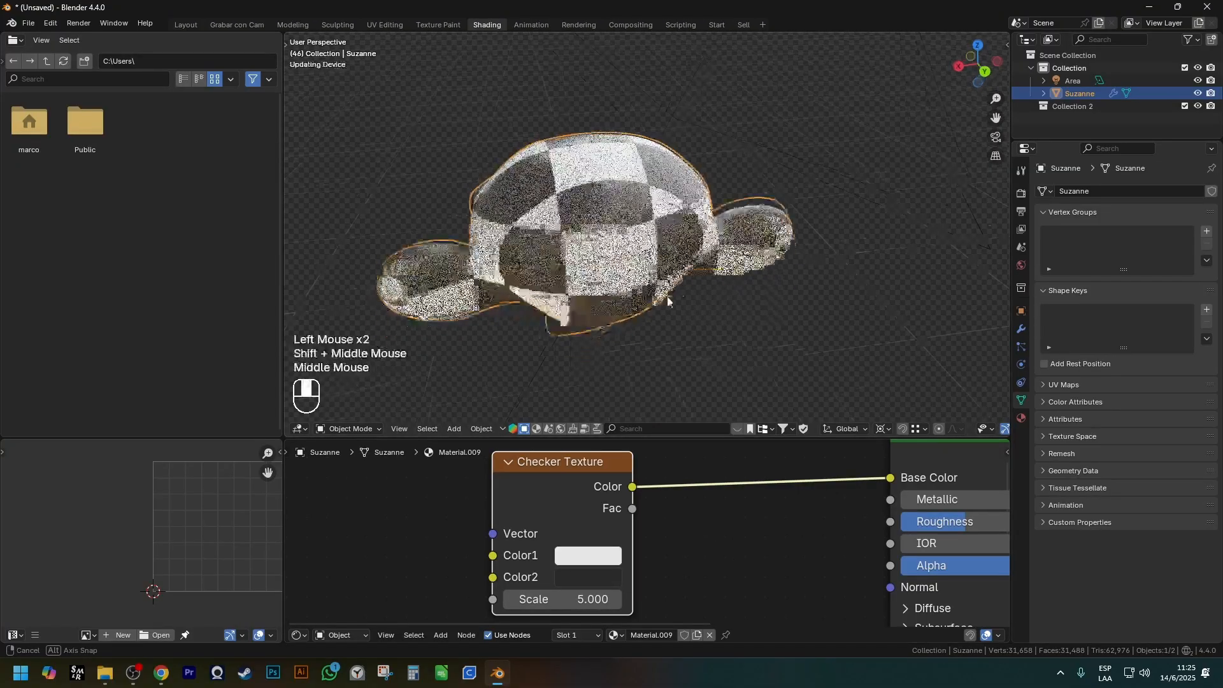
Set the Checker Texture's Scale to 11.5 and inspect the smaller squares on the monkey.
{"action": "scroll", "coordinate": [555, 604], "scroll_direction": "up", "scroll_amount": 1}
{"action": "left_click_drag", "start_coordinate": [555, 599], "coordinate": [601, 599]}
{"action": "middle_click_drag", "start_coordinate": [637, 357], "coordinate": [751, 334]}
Delete the monkey and add a UV sphere in its place with subdivision level 2.
{"action": "key", "text": "x"}
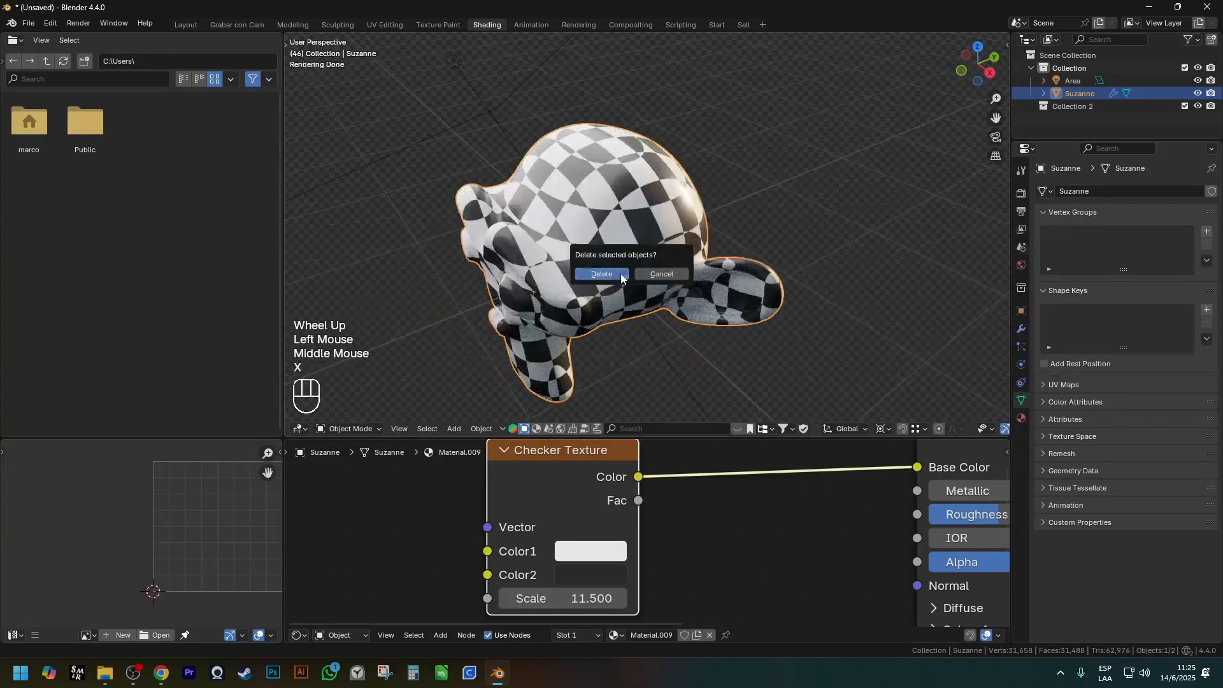
{"action": "left_click", "coordinate": [602, 273]}
{"action": "key", "text": "shift+a"}
{"action": "mouse_move", "coordinate": [628, 287]}
{"action": "left_click", "coordinate": [686, 330]}
{"action": "middle_click_drag", "start_coordinate": [595, 252], "coordinate": [607, 311]}
{"action": "key", "text": "ctrl+1"}
{"action": "key", "text": "ctrl+2"}
{"action": "key", "text": "ctrl+shift+q"}
Create a new material for the sphere and connect a Checker Texture's Color output to the Principled BSDF's Base Color.
{"action": "left_click", "coordinate": [670, 634]}
{"action": "scroll", "coordinate": [781, 538], "scroll_direction": "down", "scroll_amount": 2}
{"action": "scroll", "coordinate": [573, 534], "scroll_direction": "down", "scroll_amount": 2}
{"action": "middle_click_drag", "start_coordinate": [522, 535], "coordinate": [628, 503], "text": "shift"}
{"action": "scroll", "coordinate": [628, 503], "scroll_direction": "up", "scroll_amount": 1, "text": "shift"}
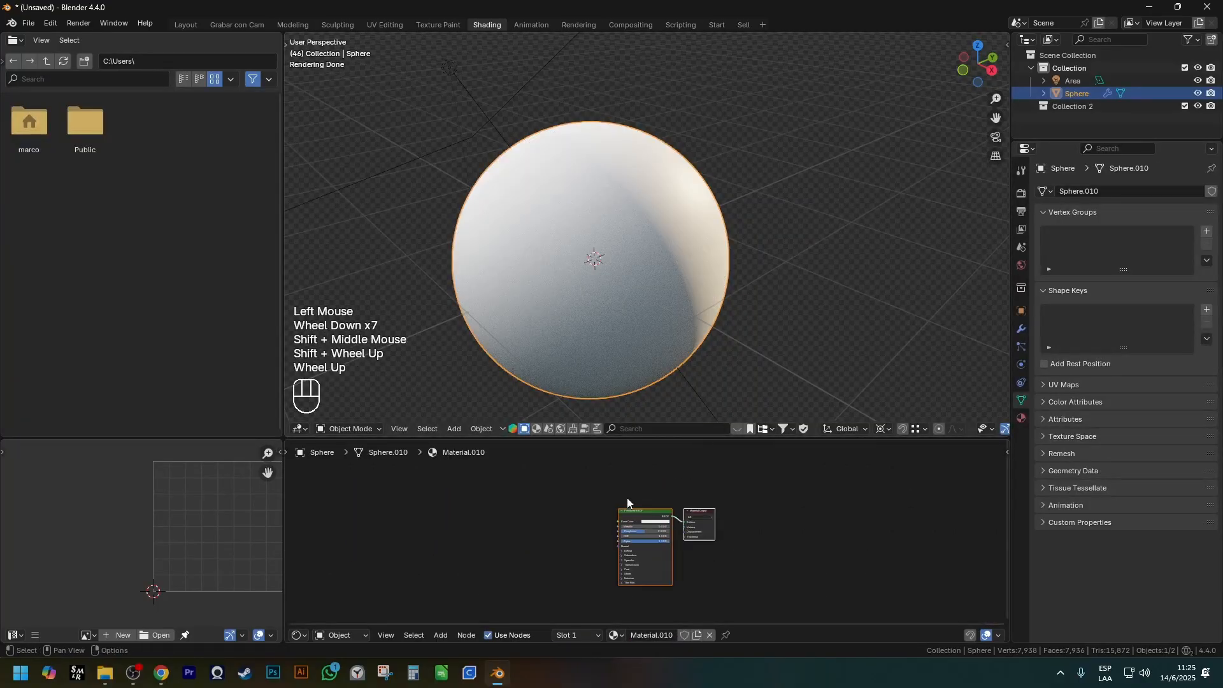
{"action": "scroll", "coordinate": [557, 525], "scroll_direction": "up", "scroll_amount": 3}
{"action": "key", "text": "shift+a"}
{"action": "mouse_move", "coordinate": [529, 581]}
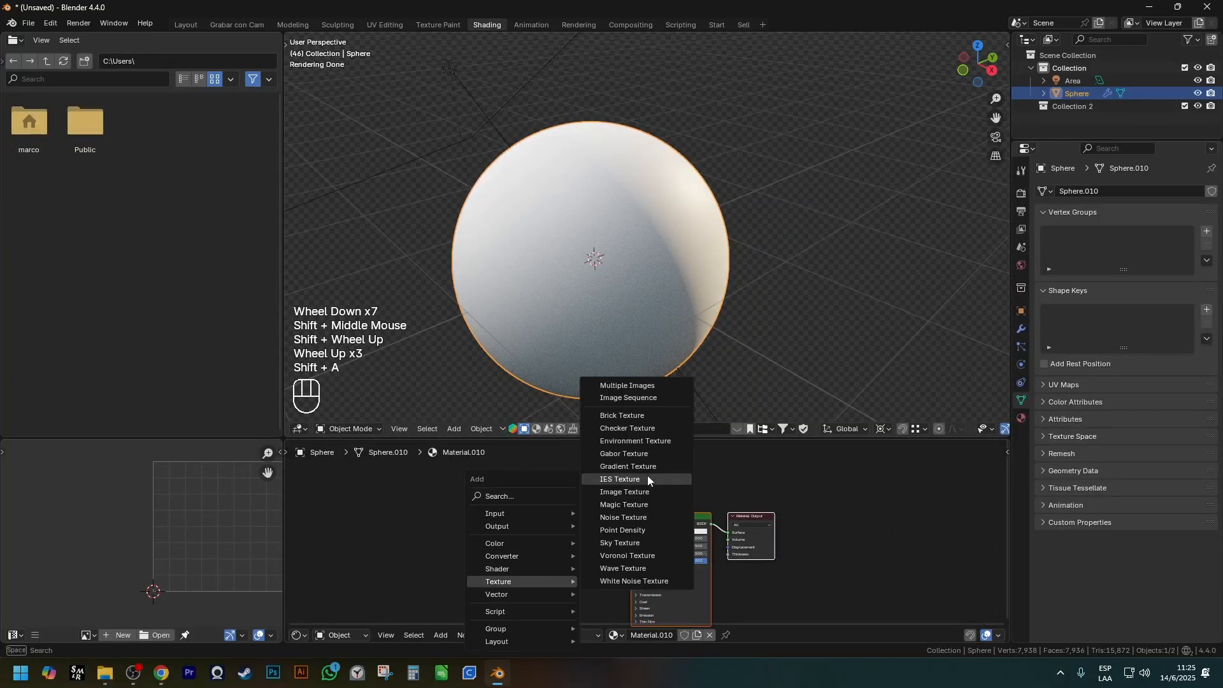
{"action": "left_click", "coordinate": [628, 428]}
{"action": "scroll", "coordinate": [550, 532], "scroll_direction": "up", "scroll_amount": 2}
{"action": "left_click_drag", "start_coordinate": [507, 519], "coordinate": [649, 528]}
{"action": "middle_click_drag", "start_coordinate": [592, 311], "coordinate": [594, 373]}
{"action": "left_click", "coordinate": [590, 303]}
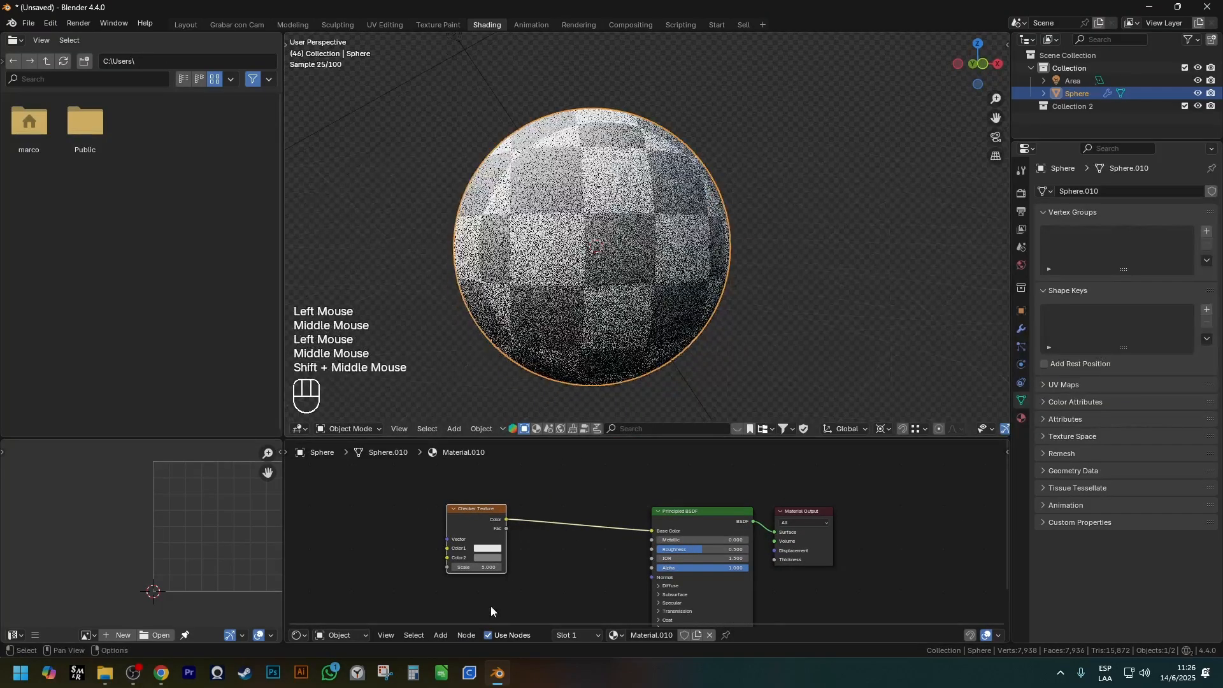
Remove the Checker Texture node from the sphere's material.
{"action": "scroll", "coordinate": [492, 606], "scroll_direction": "up", "scroll_amount": 2}
{"action": "left_click", "coordinate": [456, 475]}
{"action": "left_click", "coordinate": [461, 492]}
{"action": "key", "text": "ctrl+x"}
{"action": "key", "text": "shift+a"}
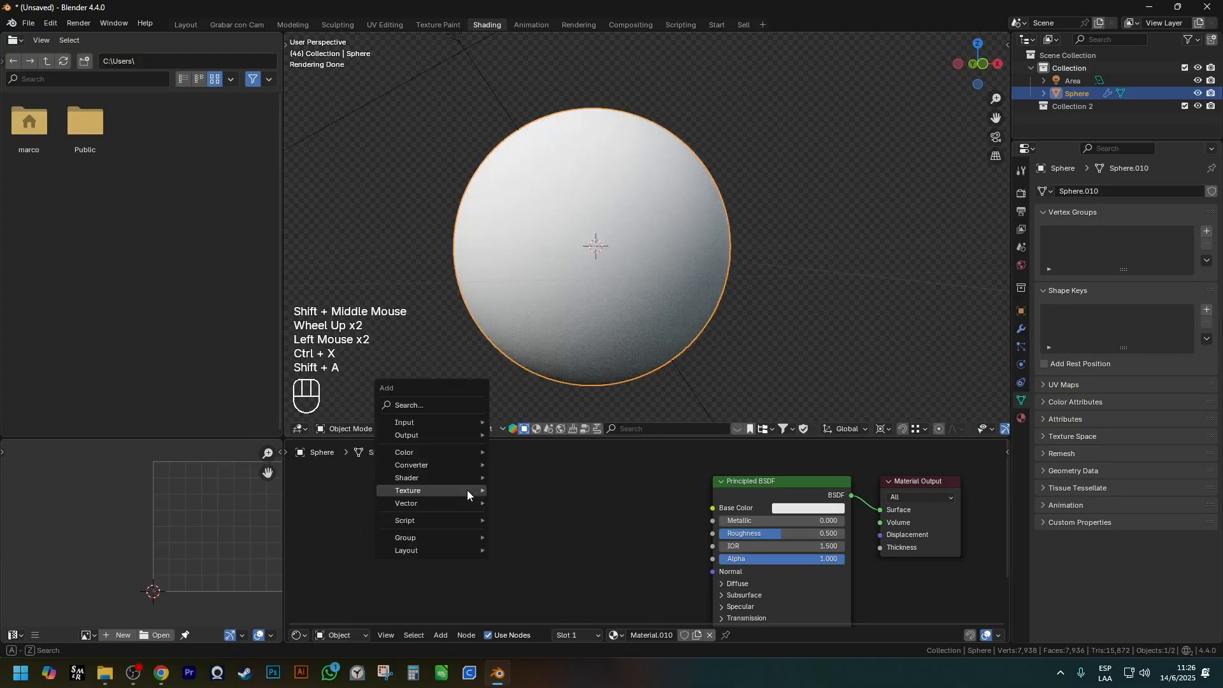
{"action": "mouse_move", "coordinate": [467, 490]}
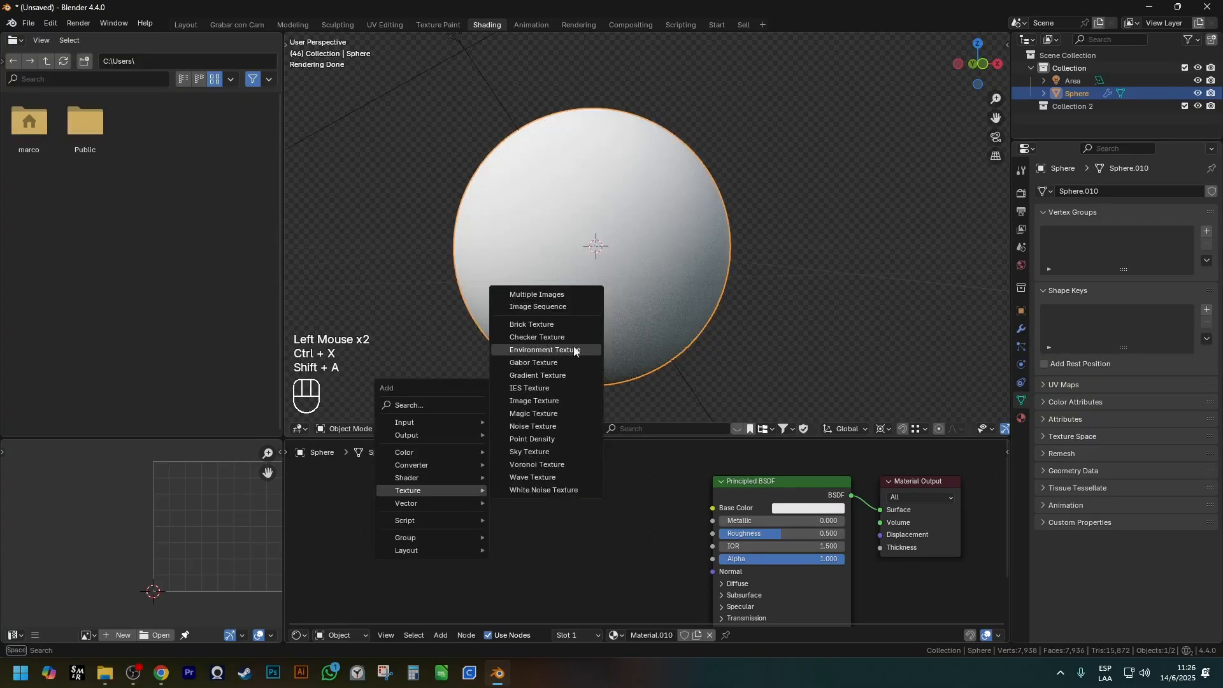
{"action": "key", "text": "Escape"}
Try an Environment Texture as the World's background color and browse the Texturas folder for its image.
{"action": "left_click", "coordinate": [1021, 265]}
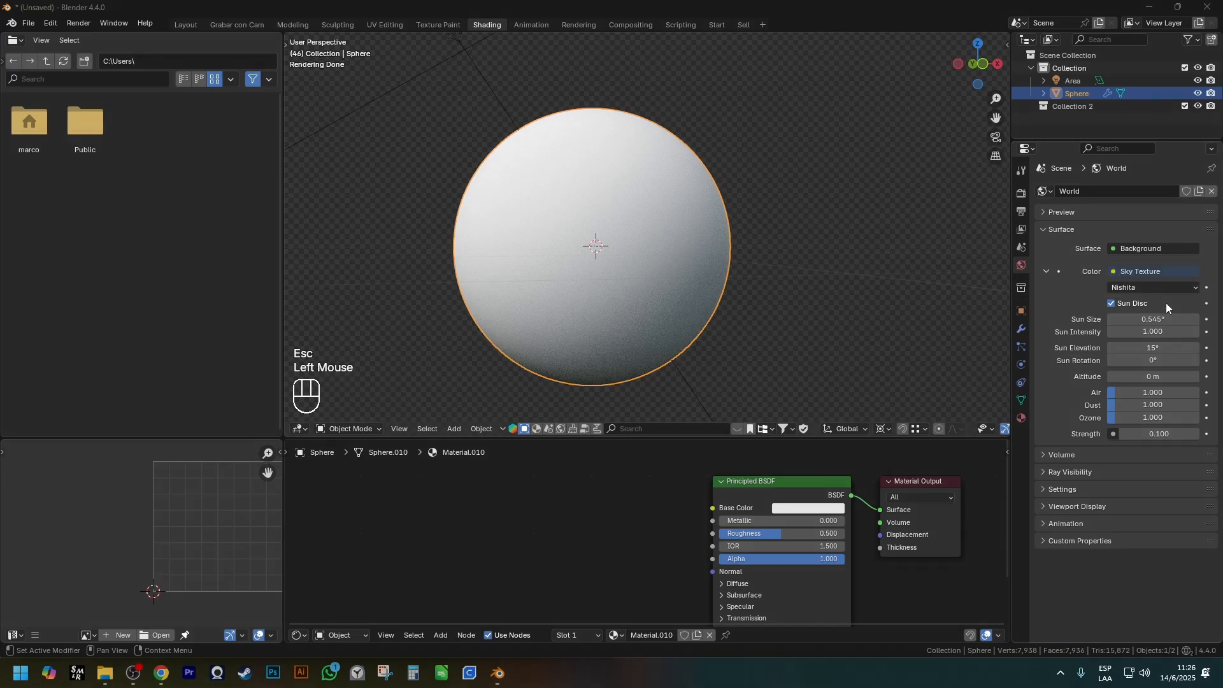
{"action": "left_click", "coordinate": [1148, 272]}
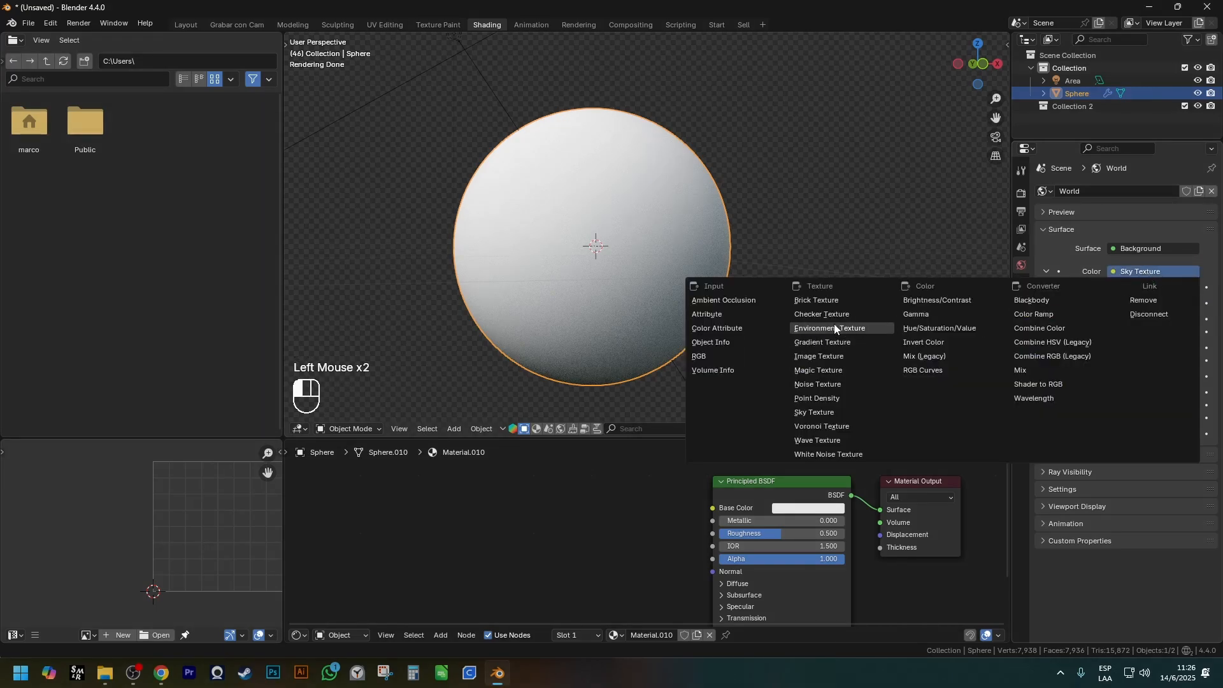
{"action": "left_click", "coordinate": [853, 325]}
{"action": "left_click", "coordinate": [1169, 288]}
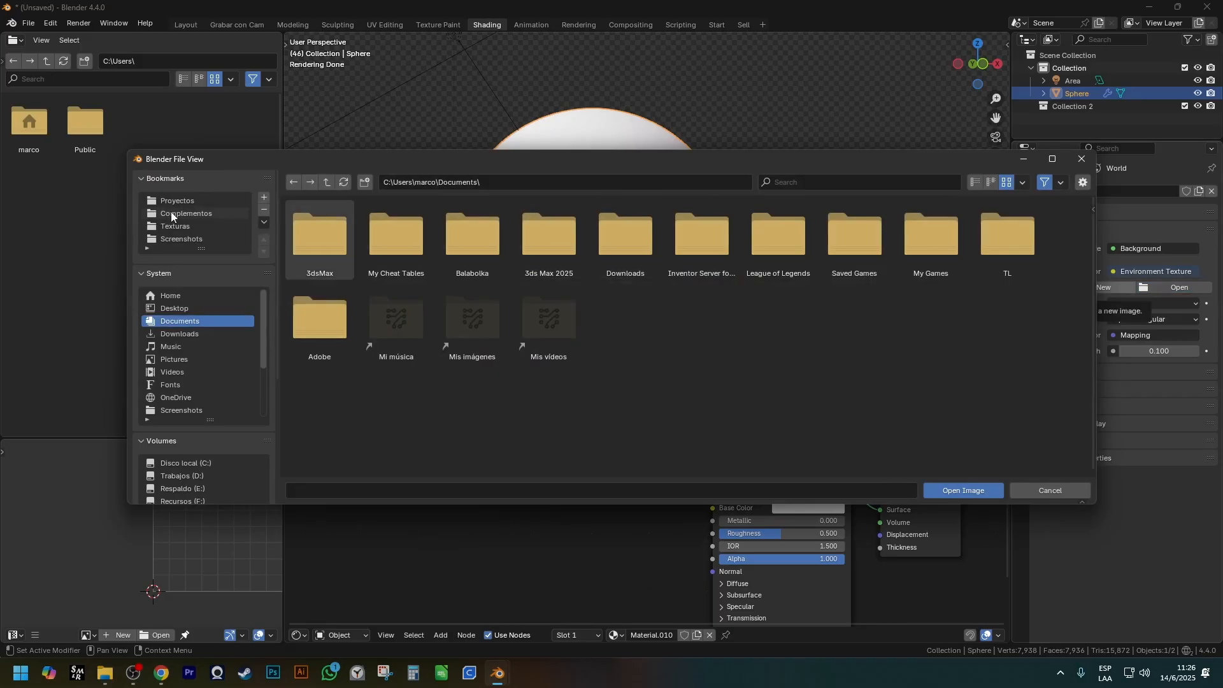
{"action": "left_click", "coordinate": [181, 226]}
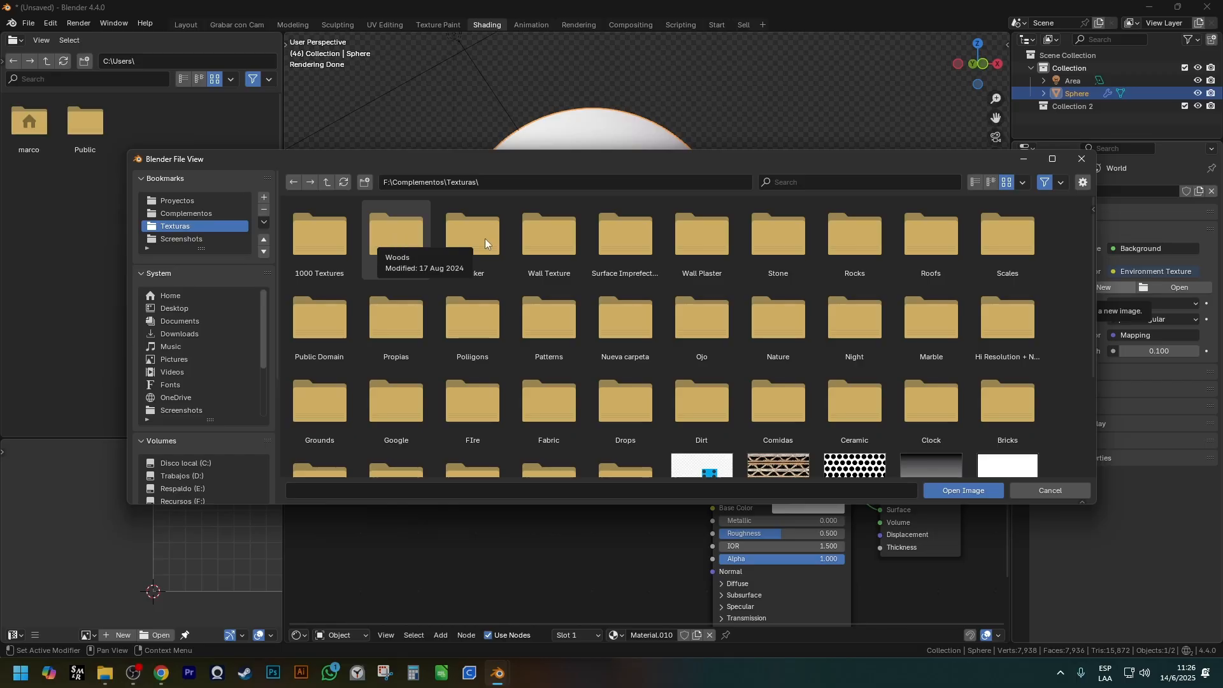
{"action": "left_click", "coordinate": [1069, 491]}
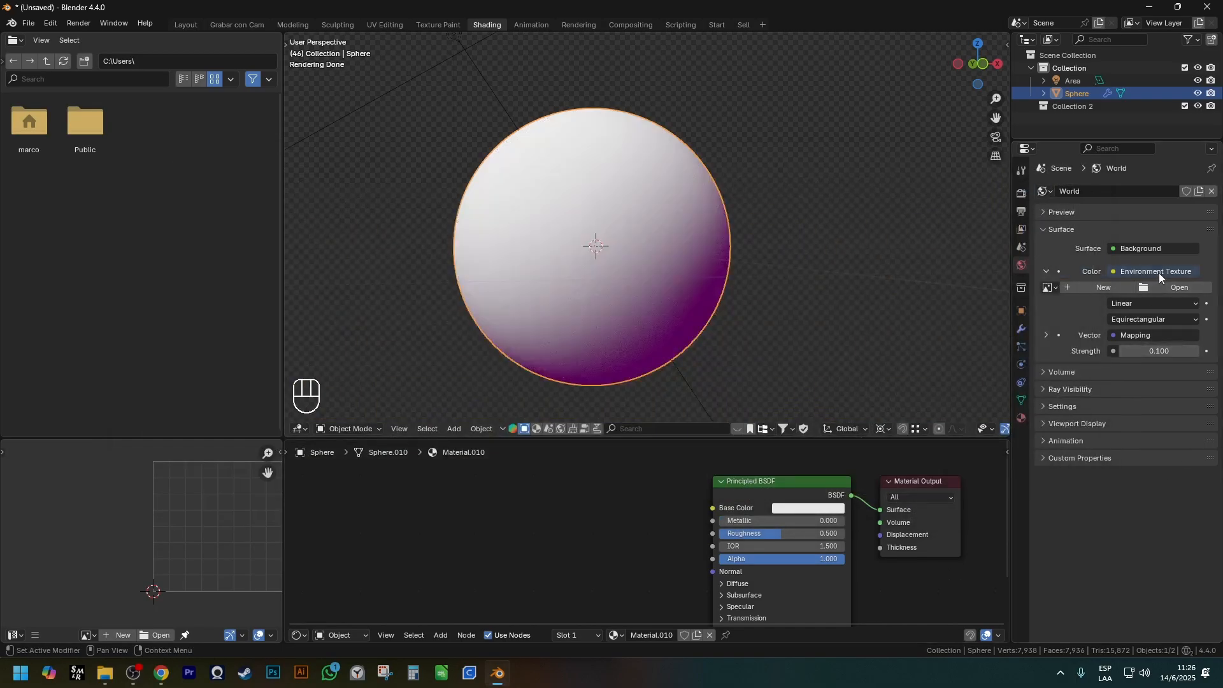
{"action": "key", "text": "ctrl+z"}
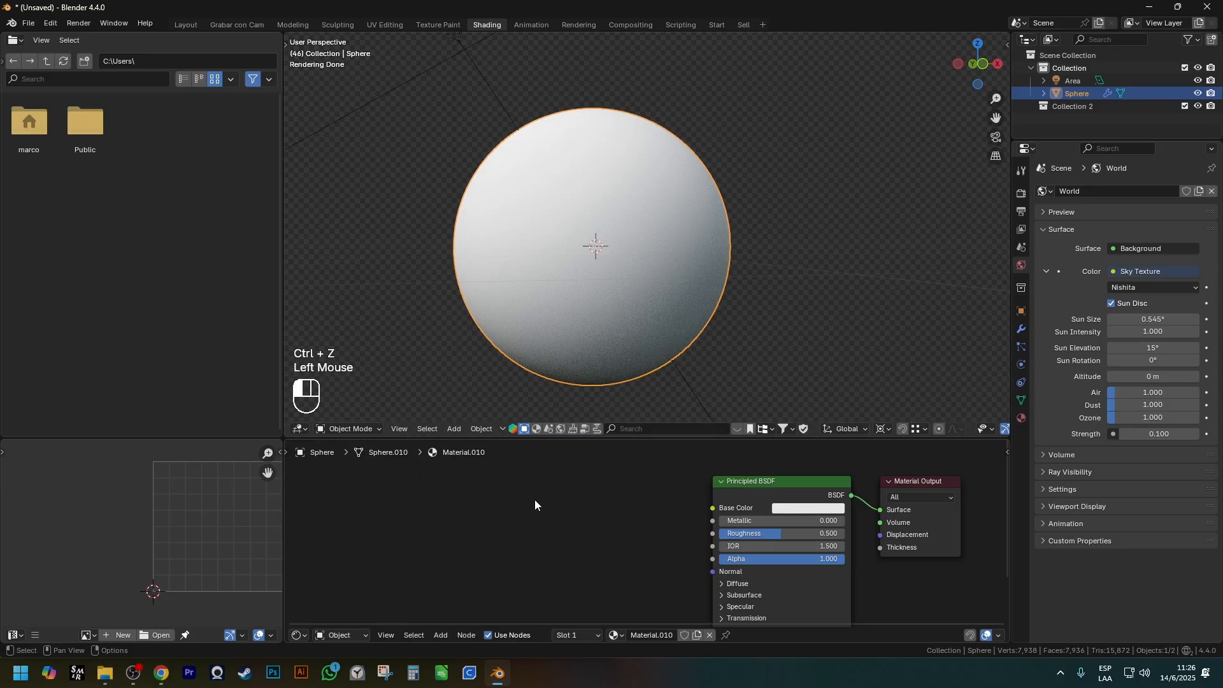
Add a Gabor Texture node, connect its Value output to the Principled BSDF's Base Color, and inspect the sphere.
{"action": "key", "text": "shift+a"}
{"action": "left_click", "coordinate": [637, 385]}
{"action": "left_click", "coordinate": [547, 481]}
{"action": "left_click_drag", "start_coordinate": [630, 500], "coordinate": [713, 508]}
{"action": "middle_click_drag", "start_coordinate": [615, 279], "coordinate": [650, 472]}
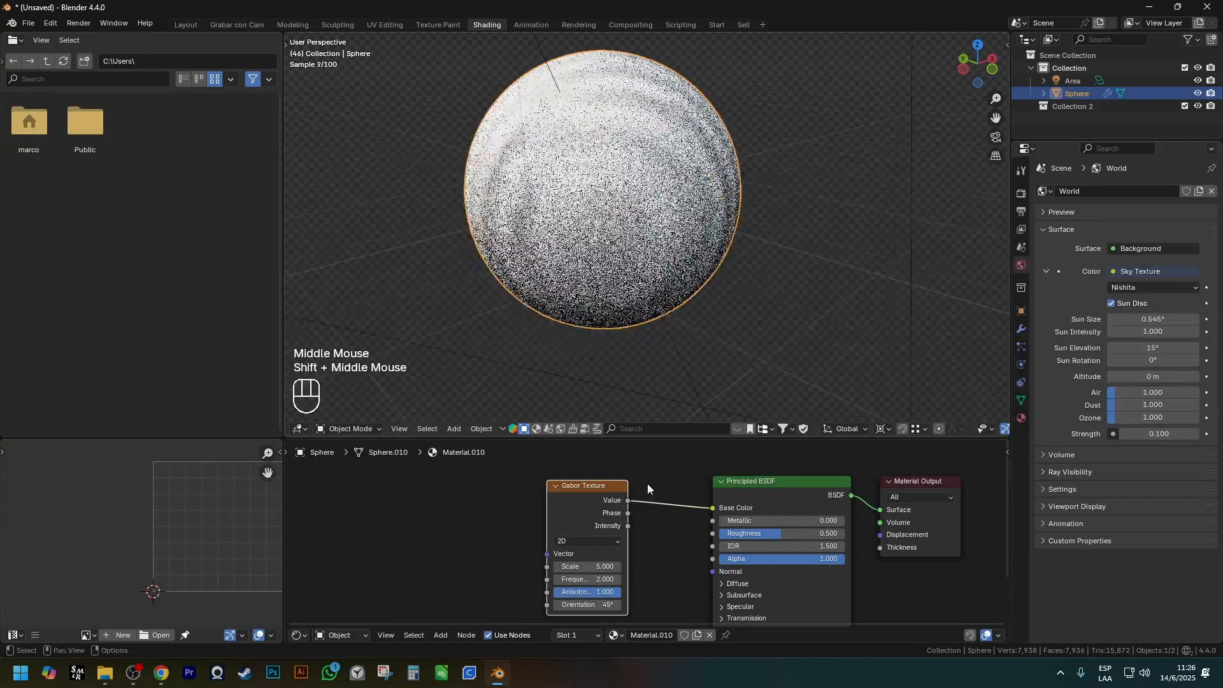
Replace the Gabor Texture with a Gradient Texture and connect its Color output to the Principled BSDF's Base Color.
{"action": "left_click", "coordinate": [598, 491]}
{"action": "key", "text": "ctrl+x"}
{"action": "key", "text": "shift+a"}
{"action": "mouse_move", "coordinate": [598, 492]}
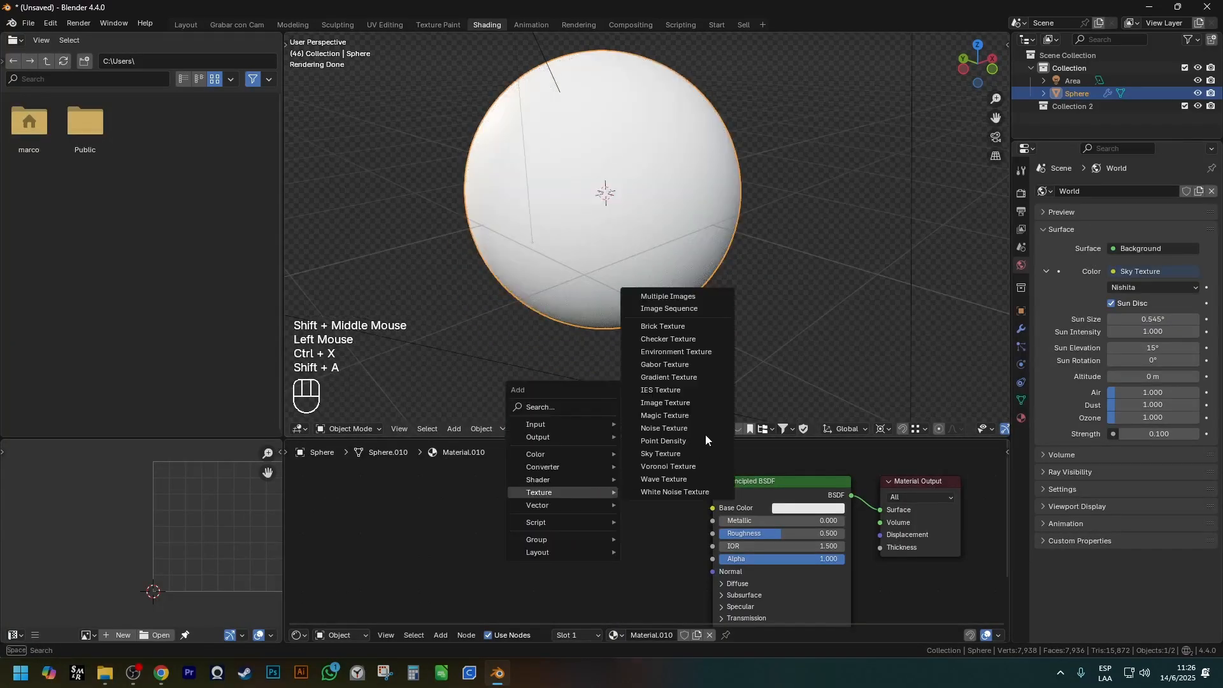
{"action": "left_click", "coordinate": [695, 378]}
{"action": "left_click_drag", "start_coordinate": [599, 520], "coordinate": [713, 508]}
{"action": "middle_click_drag", "start_coordinate": [631, 286], "coordinate": [469, 305]}
{"action": "middle_click_drag", "start_coordinate": [567, 293], "coordinate": [637, 284]}
{"action": "scroll", "coordinate": [536, 281], "scroll_direction": "down", "scroll_amount": 2}
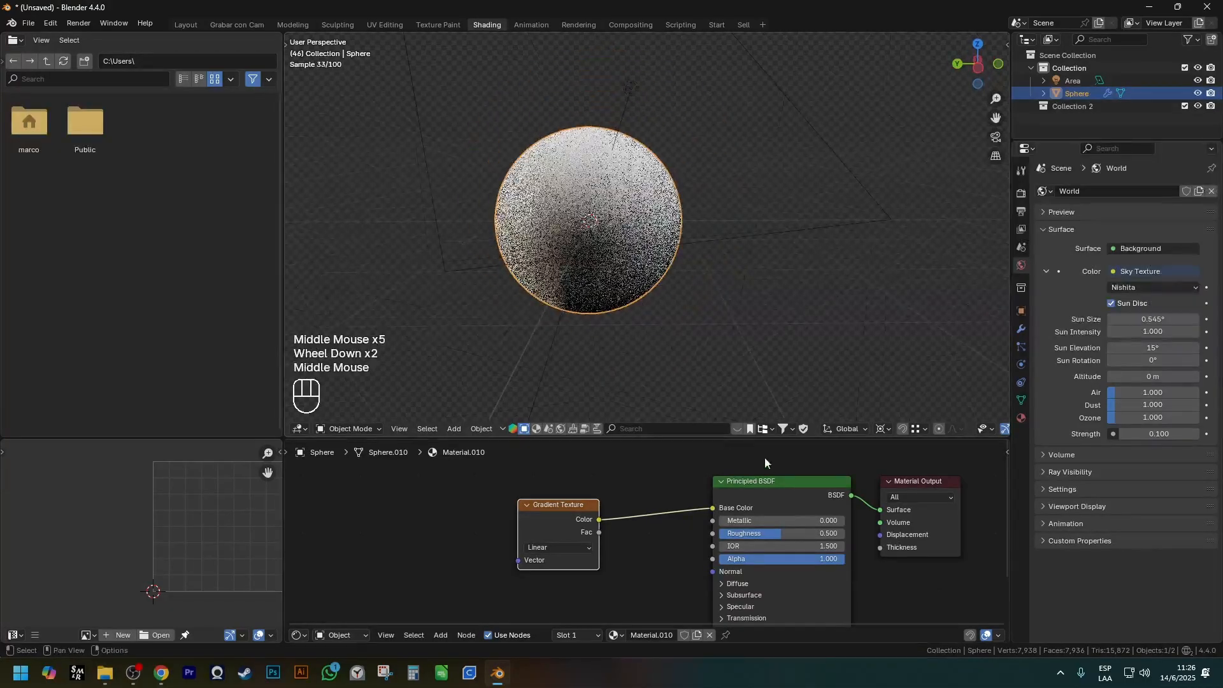
Replace the Gradient Texture with a Magic Texture and connect its Color output to the Principled BSDF's Base Color.
{"action": "left_click", "coordinate": [586, 513]}
{"action": "key", "text": "ctrl+x"}
{"action": "key", "text": "shift+a"}
{"action": "mouse_move", "coordinate": [583, 510]}
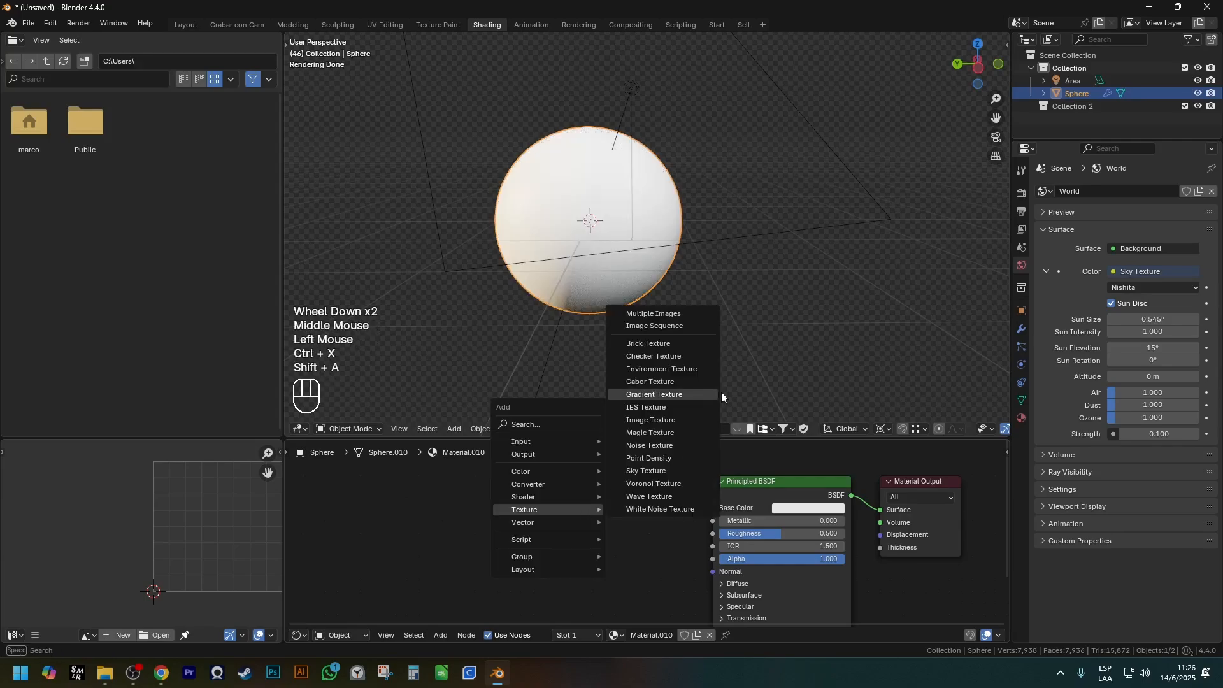
{"action": "left_click", "coordinate": [677, 432]}
{"action": "left_click", "coordinate": [563, 502]}
{"action": "left_click_drag", "start_coordinate": [599, 513], "coordinate": [628, 512]}
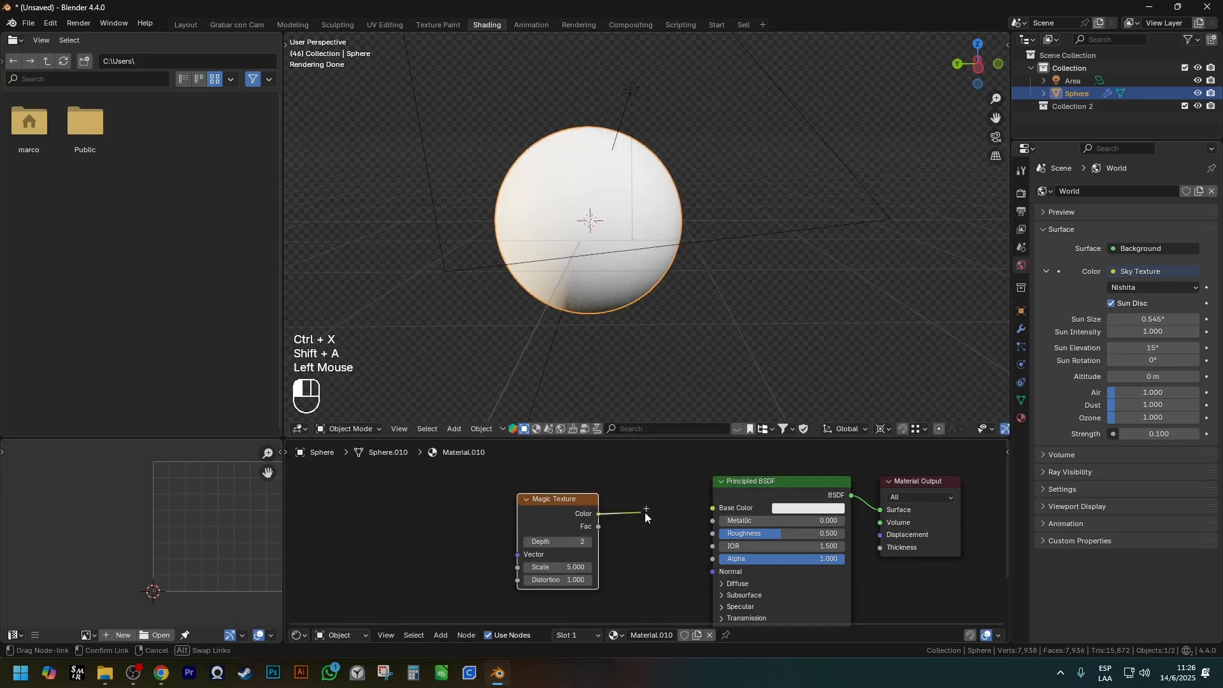
{"action": "left_click_drag", "start_coordinate": [712, 510], "coordinate": [712, 509]}
{"action": "middle_click_drag", "start_coordinate": [599, 341], "coordinate": [537, 327]}
{"action": "middle_click_drag", "start_coordinate": [669, 264], "coordinate": [513, 225]}
{"action": "middle_click_drag", "start_coordinate": [637, 264], "coordinate": [567, 238]}
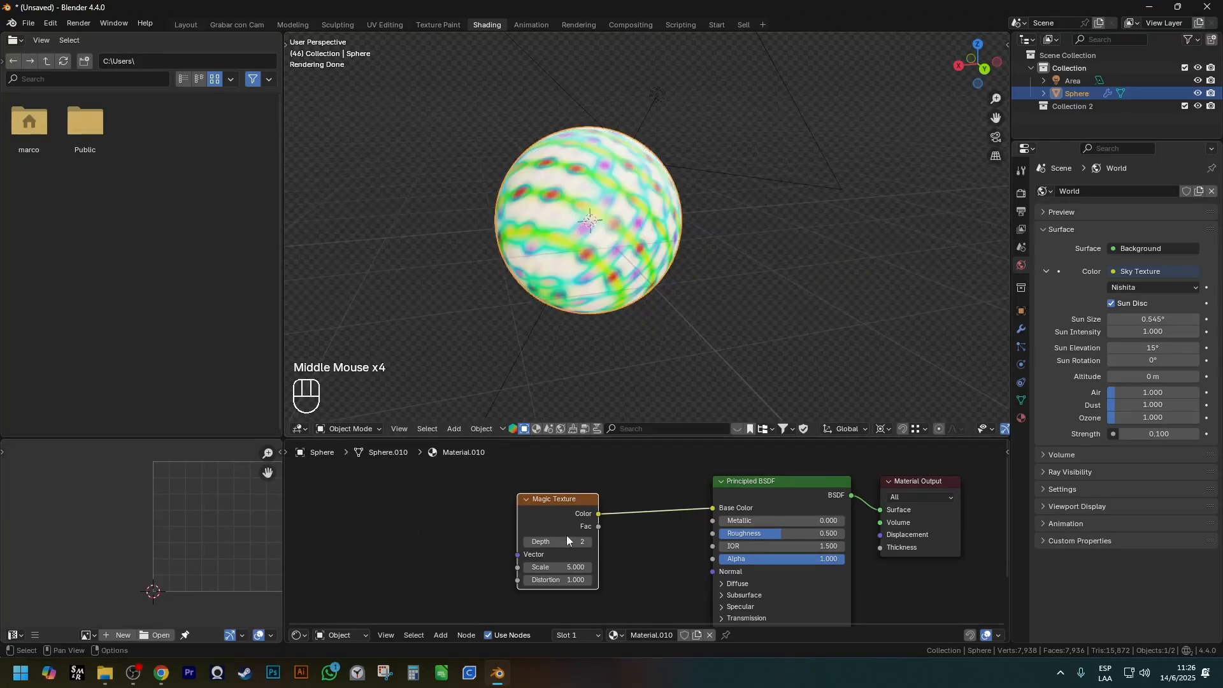
Set the Magic Texture's Scale to 8.3 and Distortion to 4.1, and inspect the pattern on the sphere.
{"action": "scroll", "coordinate": [565, 529], "scroll_direction": "up", "scroll_amount": 2}
{"action": "left_click_drag", "start_coordinate": [554, 577], "coordinate": [573, 595]}
{"action": "scroll", "coordinate": [756, 293], "scroll_direction": "up", "scroll_amount": 2}
{"action": "middle_click_drag", "start_coordinate": [756, 293], "coordinate": [583, 305]}
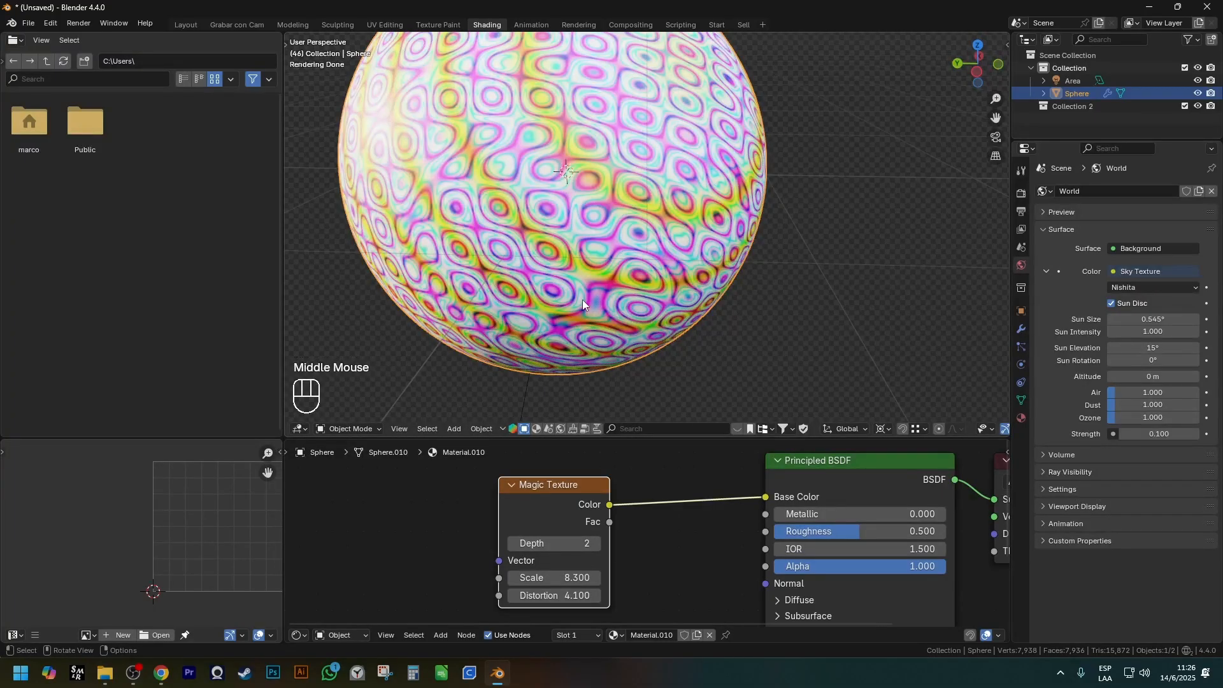
Replace the Magic Texture with a Noise Texture and feed its Fac output, instead of Color, into the Base Color.
{"action": "left_click", "coordinate": [572, 511]}
{"action": "key", "text": "ctrl+x"}
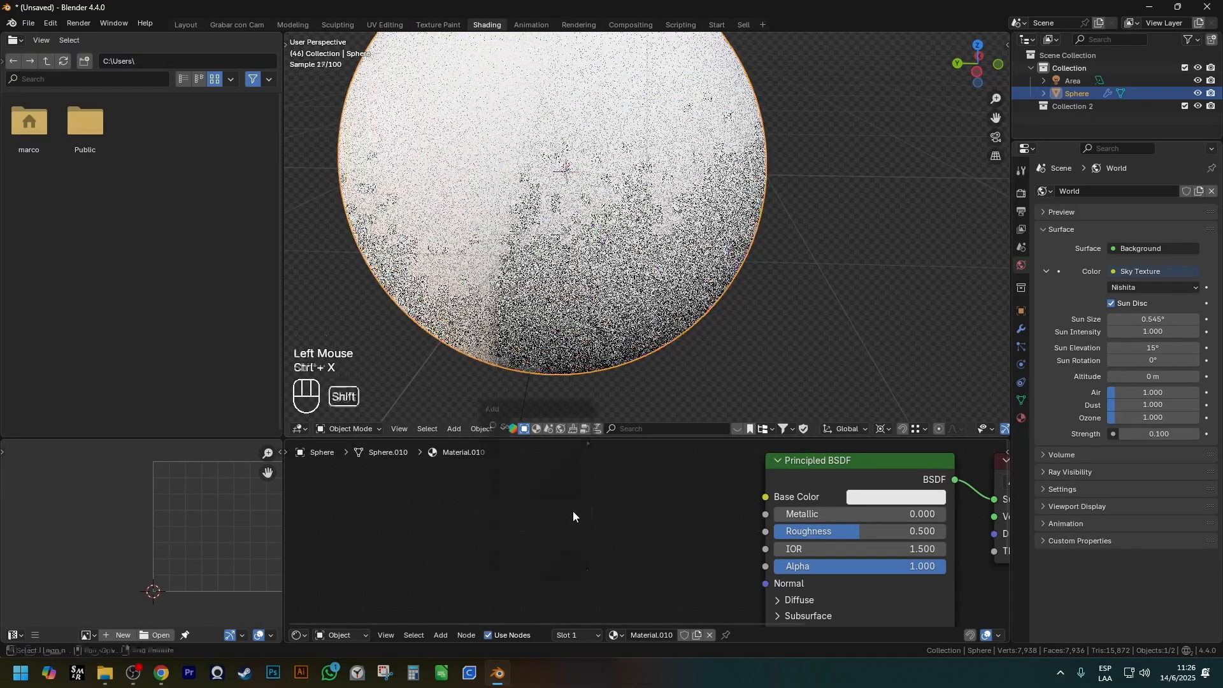
{"action": "key", "text": "shift+a"}
{"action": "mouse_move", "coordinate": [577, 516]}
{"action": "left_click", "coordinate": [674, 448]}
{"action": "left_click", "coordinate": [488, 528]}
{"action": "middle_click_drag", "start_coordinate": [487, 524], "coordinate": [444, 546], "text": "shift"}
{"action": "left_click_drag", "start_coordinate": [495, 534], "coordinate": [722, 519]}
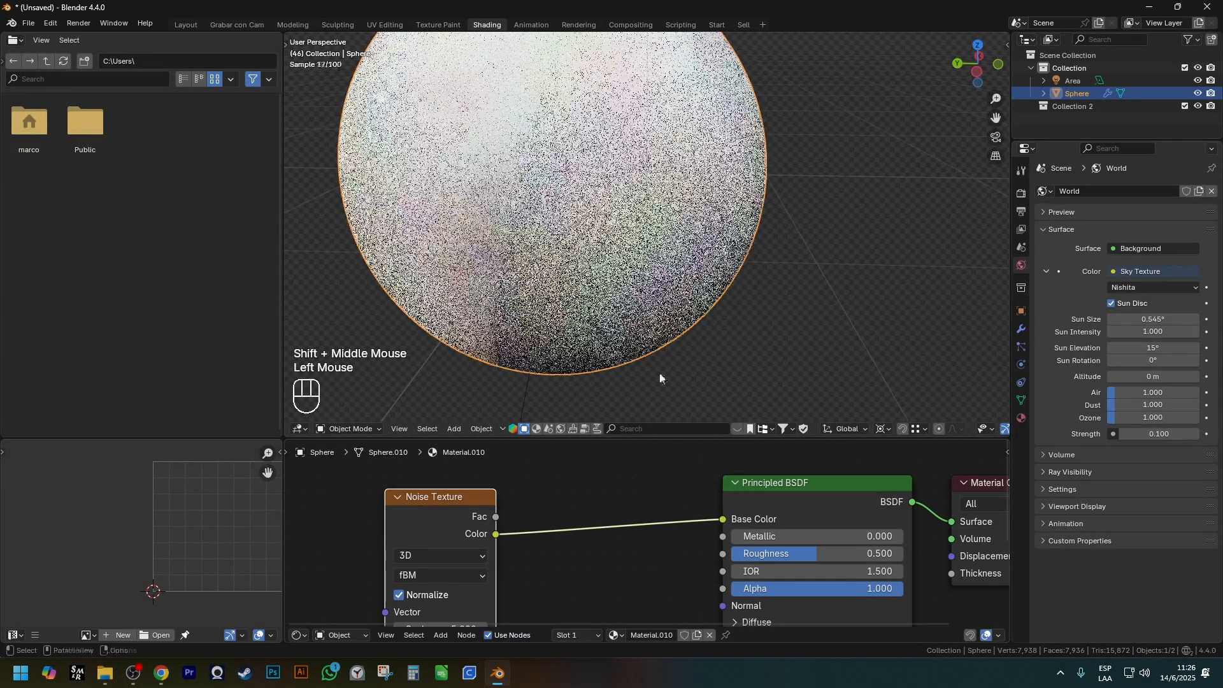
{"action": "scroll", "coordinate": [674, 412], "scroll_direction": "down", "scroll_amount": 2}
{"action": "left_click_drag", "start_coordinate": [495, 516], "coordinate": [722, 520]}
Set the Noise Texture's Scale to 23.5 and Detail to 15.
{"action": "middle_click_drag", "start_coordinate": [669, 408], "coordinate": [648, 316], "text": "shift"}
{"action": "scroll", "coordinate": [637, 331], "scroll_direction": "down", "scroll_amount": 1}
{"action": "middle_click_drag", "start_coordinate": [612, 356], "coordinate": [576, 381]}
{"action": "middle_click_drag", "start_coordinate": [497, 562], "coordinate": [530, 460], "text": "shift"}
{"action": "scroll", "coordinate": [487, 512], "scroll_direction": "up", "scroll_amount": 2}
{"action": "left_click_drag", "start_coordinate": [475, 550], "coordinate": [548, 550]}
{"action": "scroll", "coordinate": [486, 568], "scroll_direction": "down", "scroll_amount": 2}
{"action": "scroll", "coordinate": [459, 587], "scroll_direction": "up", "scroll_amount": 2}
{"action": "left_click_drag", "start_coordinate": [486, 521], "coordinate": [605, 521]}
Examine the noise pattern on the sphere's surface up close and from several angles.
{"action": "scroll", "coordinate": [605, 166], "scroll_direction": "up", "scroll_amount": 3}
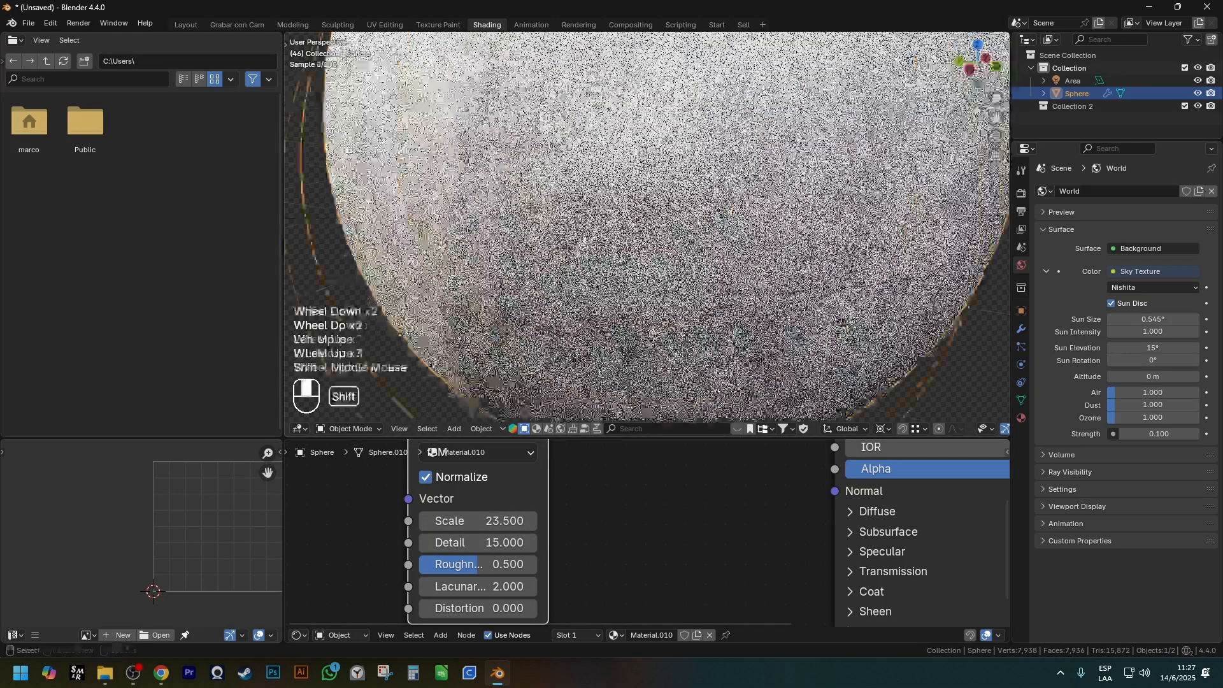
{"action": "middle_click_drag", "start_coordinate": [613, 132], "coordinate": [574, 169], "text": "shift"}
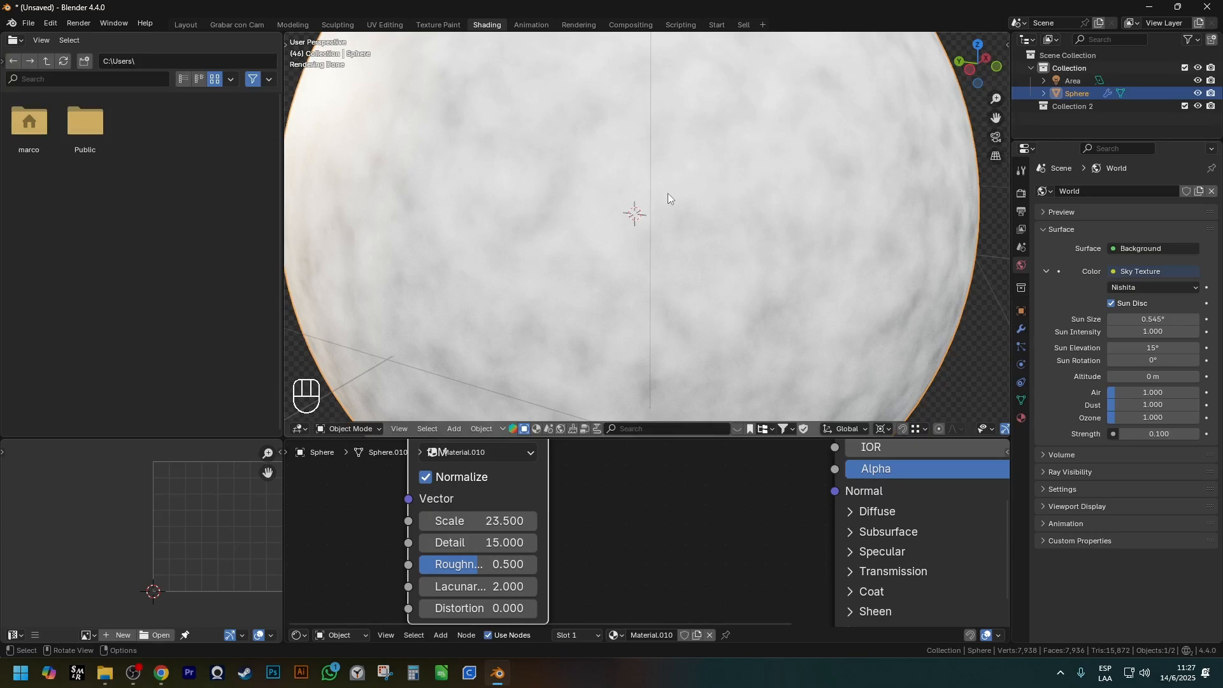
{"action": "scroll", "coordinate": [651, 242], "scroll_direction": "down", "scroll_amount": 2}
{"action": "middle_click_drag", "start_coordinate": [652, 242], "coordinate": [676, 235]}
{"action": "scroll", "coordinate": [733, 223], "scroll_direction": "up", "scroll_amount": 2}
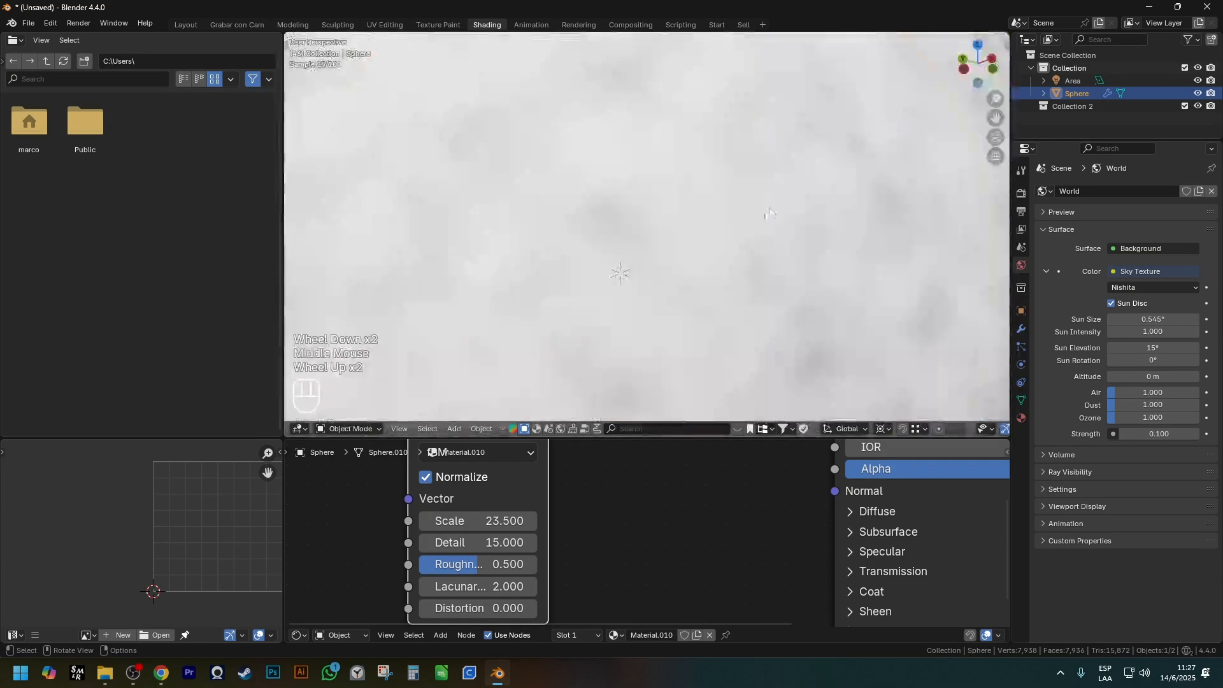
{"action": "scroll", "coordinate": [771, 213], "scroll_direction": "down", "scroll_amount": 1}
{"action": "middle_click_drag", "start_coordinate": [774, 213], "coordinate": [797, 221]}
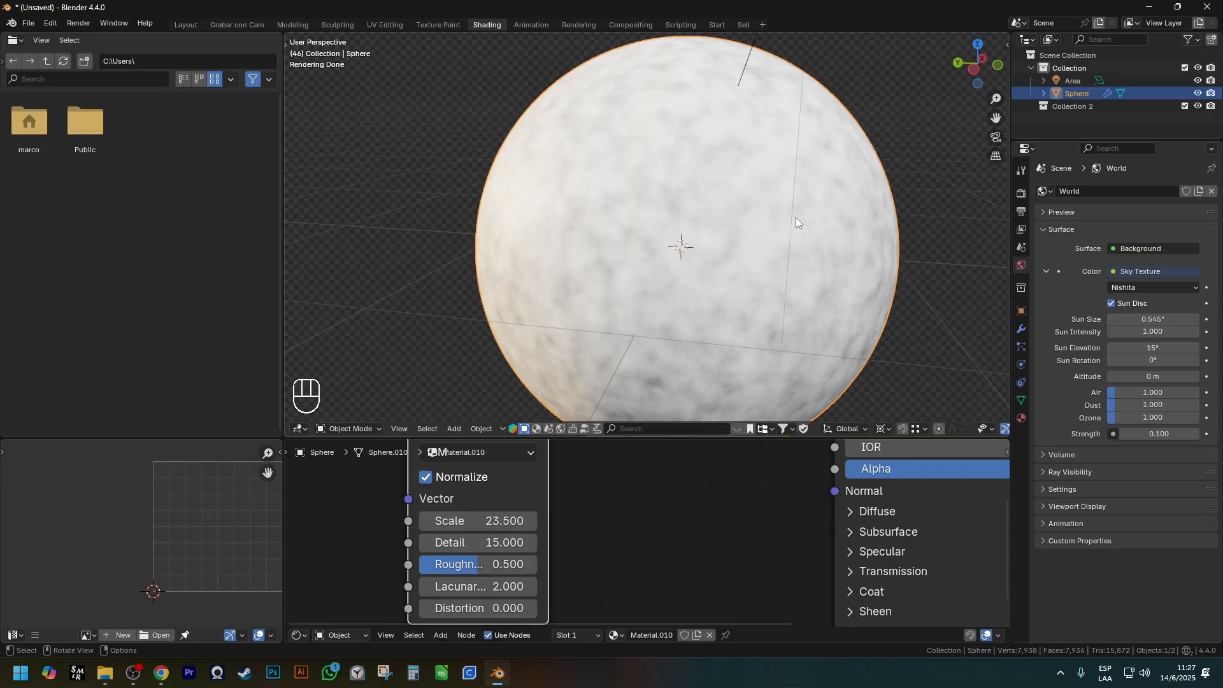
Widen the Noise Texture node so its parameter names are fully readable.
{"action": "scroll", "coordinate": [621, 455], "scroll_direction": "down", "scroll_amount": 1}
{"action": "middle_click_drag", "start_coordinate": [620, 455], "coordinate": [563, 522], "text": "shift"}
{"action": "scroll", "coordinate": [576, 551], "scroll_direction": "up", "scroll_amount": 1}
{"action": "scroll", "coordinate": [576, 551], "scroll_direction": "down", "scroll_amount": 1}
{"action": "scroll", "coordinate": [561, 518], "scroll_direction": "up", "scroll_amount": 2}
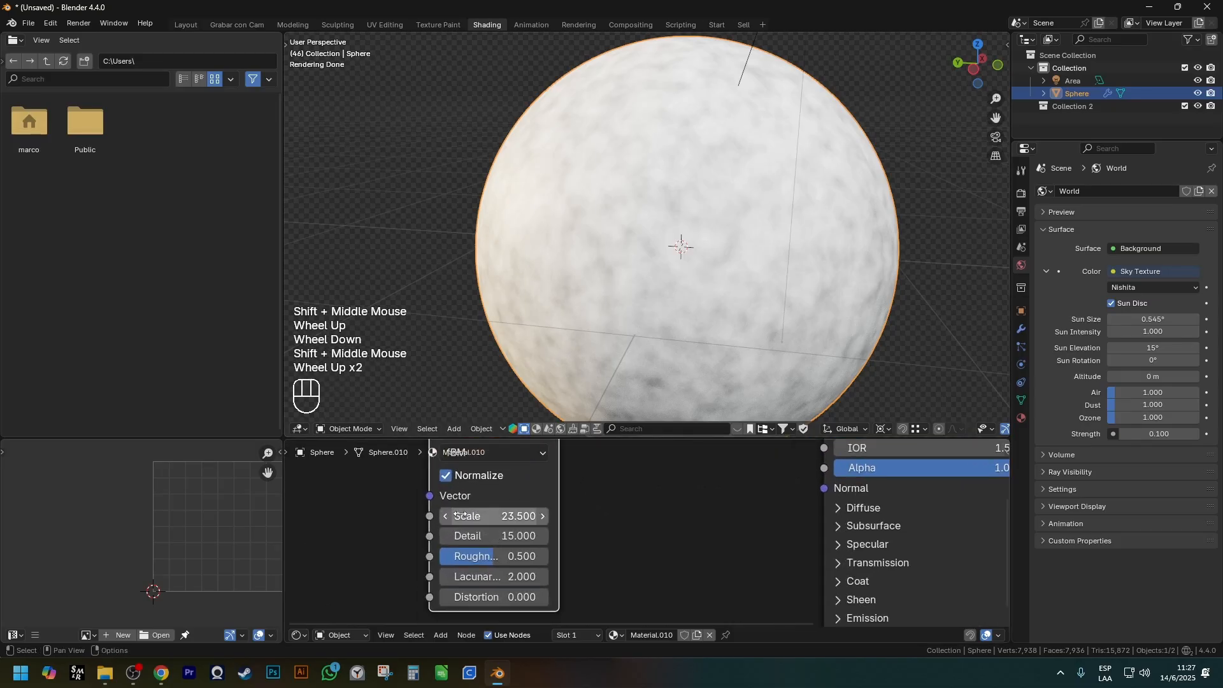
{"action": "left_click", "coordinate": [567, 521]}
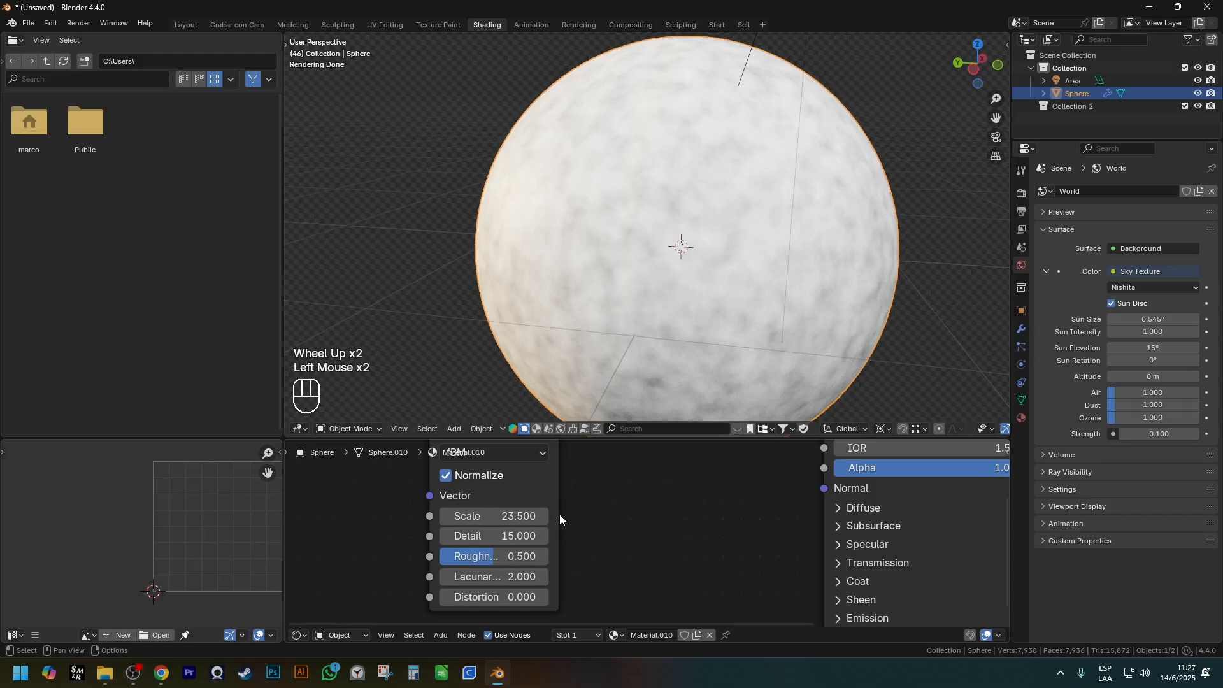
{"action": "left_click_drag", "start_coordinate": [559, 510], "coordinate": [633, 512]}
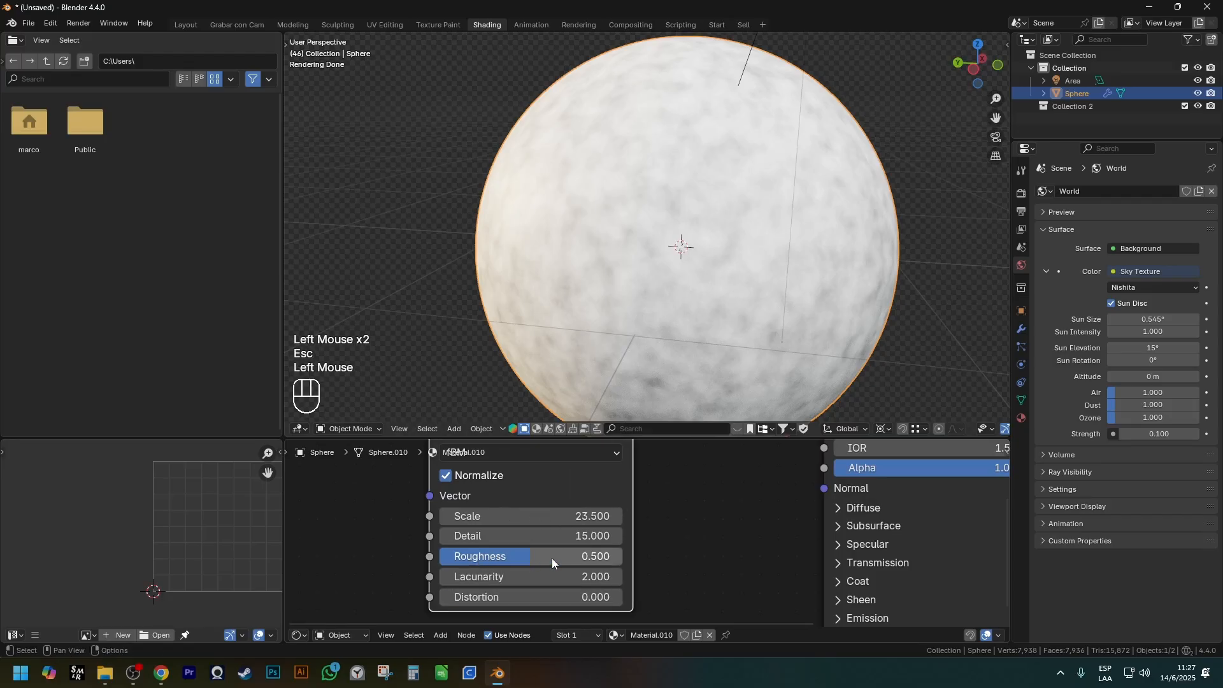
Try a Lacunarity of 23.3 on the Noise Texture.
{"action": "left_click_drag", "start_coordinate": [477, 579], "coordinate": [612, 580]}
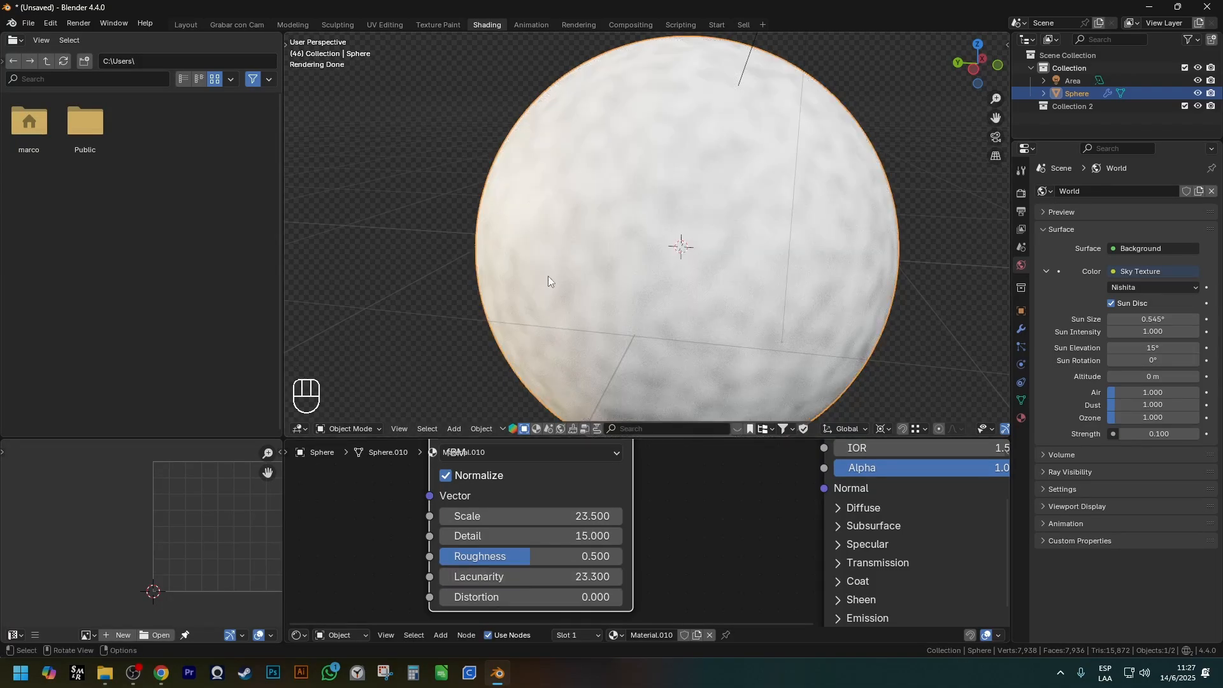
{"action": "key", "text": "ctrl+z"}
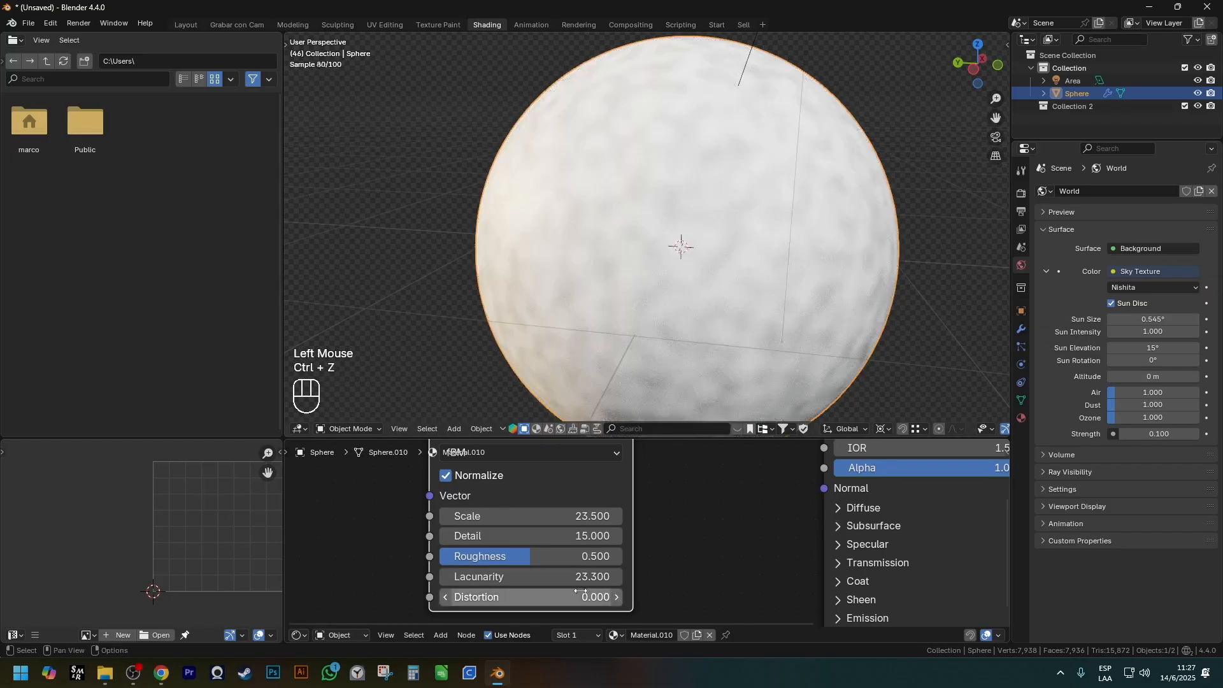
{"action": "key", "text": "ctrl+z"}
Insert a Brightness/Contrast node between the Noise Texture's Fac output and the Principled BSDF's Base Color.
{"action": "scroll", "coordinate": [529, 553], "scroll_direction": "down", "scroll_amount": 2}
{"action": "middle_click_drag", "start_coordinate": [617, 512], "coordinate": [342, 536], "text": "shift"}
{"action": "left_click", "coordinate": [436, 468]}
{"action": "left_click", "coordinate": [441, 469]}
{"action": "key", "text": "shift+a"}
{"action": "mouse_move", "coordinate": [512, 552]}
{"action": "mouse_move", "coordinate": [485, 514]}
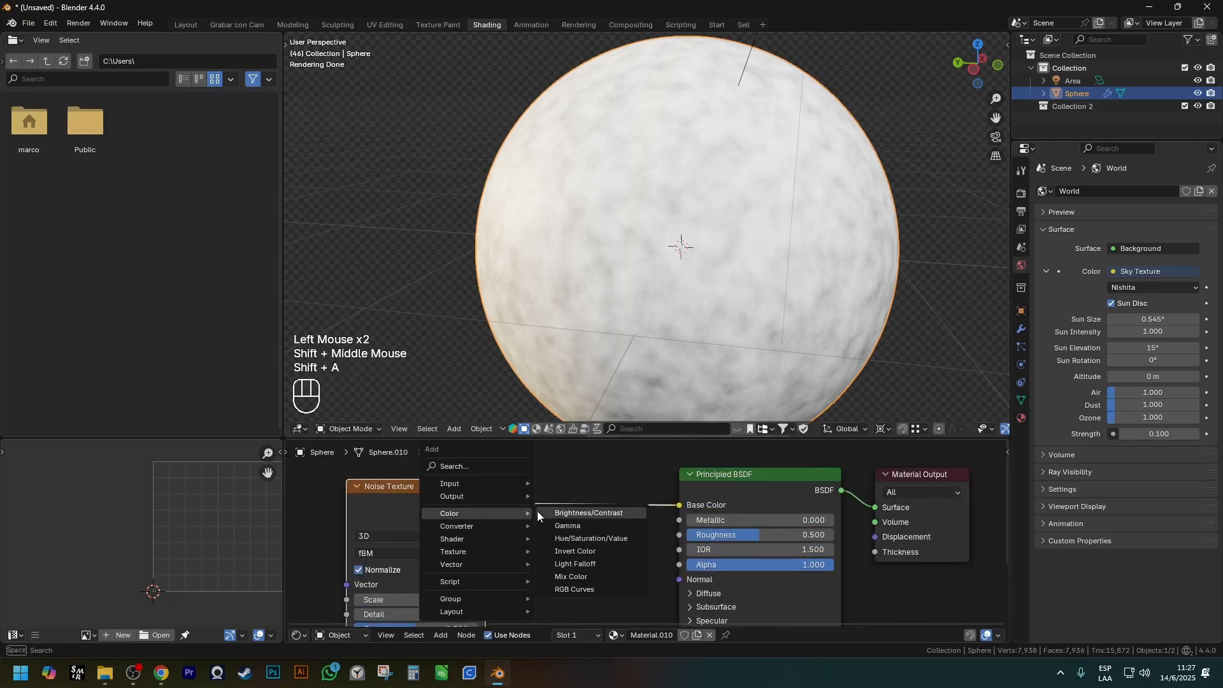
{"action": "left_click", "coordinate": [577, 513]}
{"action": "left_click", "coordinate": [603, 542]}
Raise the Brightness/Contrast node's Contrast to 1.0.
{"action": "scroll", "coordinate": [599, 552], "scroll_direction": "up", "scroll_amount": 2}
{"action": "left_click", "coordinate": [654, 552]}
{"action": "left_click", "coordinate": [655, 552]}
{"action": "left_click", "coordinate": [655, 552]}
{"action": "left_click", "coordinate": [655, 552]}
{"action": "left_click", "coordinate": [655, 551]}
{"action": "left_click", "coordinate": [655, 552]}
{"action": "left_click", "coordinate": [655, 551]}
{"action": "left_click", "coordinate": [655, 552]}
{"action": "left_click", "coordinate": [655, 552]}
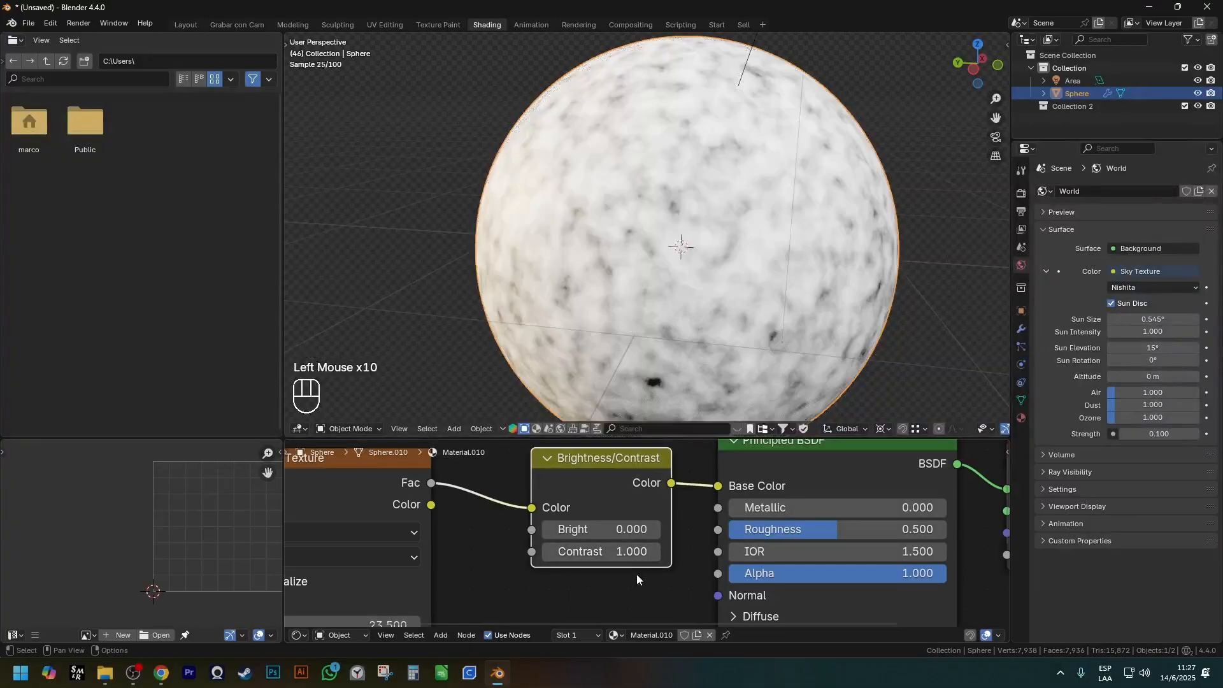
Set the Noise Texture's Distortion to 3.2 and check the swirled pattern on the sphere.
{"action": "scroll", "coordinate": [639, 572], "scroll_direction": "down", "scroll_amount": 2}
{"action": "middle_click_drag", "start_coordinate": [640, 572], "coordinate": [729, 497], "text": "shift"}
{"action": "scroll", "coordinate": [564, 559], "scroll_direction": "up", "scroll_amount": 1}
{"action": "scroll", "coordinate": [563, 559], "scroll_direction": "up", "scroll_amount": 1}
{"action": "middle_click_drag", "start_coordinate": [563, 559], "coordinate": [583, 495], "text": "shift"}
{"action": "scroll", "coordinate": [688, 287], "scroll_direction": "up", "scroll_amount": 3}
{"action": "scroll", "coordinate": [634, 333], "scroll_direction": "down", "scroll_amount": 2}
{"action": "key", "text": "KP_5"}
{"action": "scroll", "coordinate": [633, 333], "scroll_direction": "up", "scroll_amount": 2}
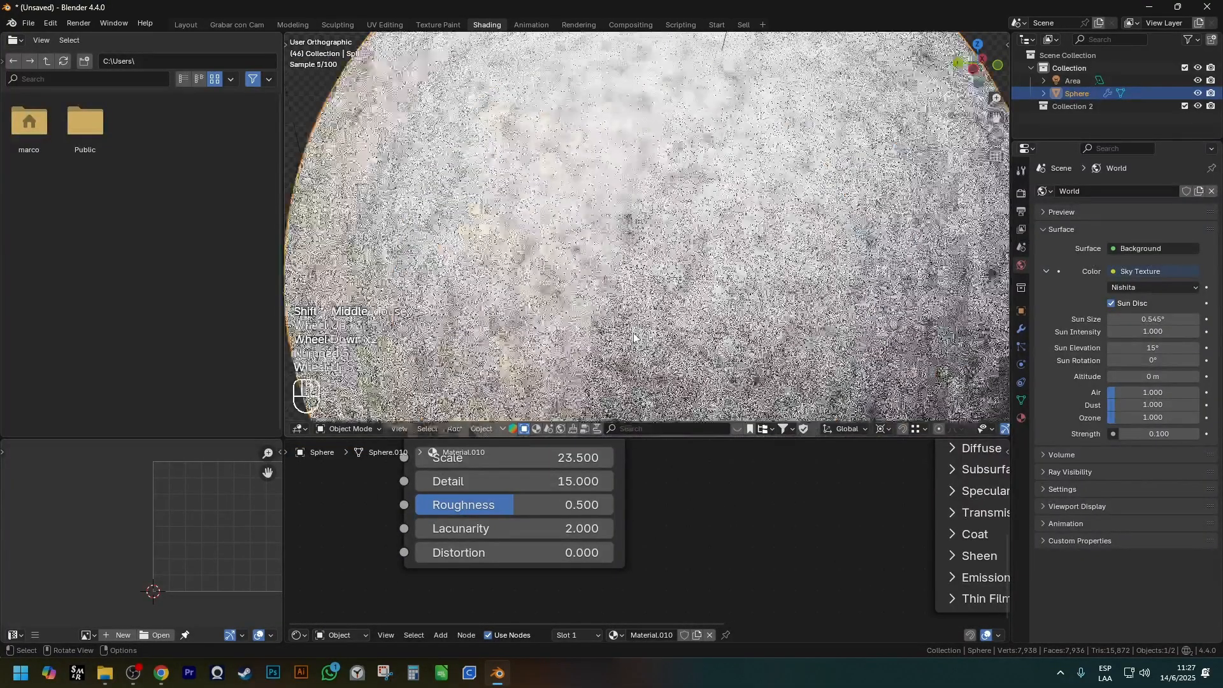
{"action": "left_click_drag", "start_coordinate": [484, 553], "coordinate": [519, 552]}
{"action": "scroll", "coordinate": [647, 229], "scroll_direction": "up", "scroll_amount": 1}
{"action": "scroll", "coordinate": [578, 267], "scroll_direction": "up", "scroll_amount": 1}
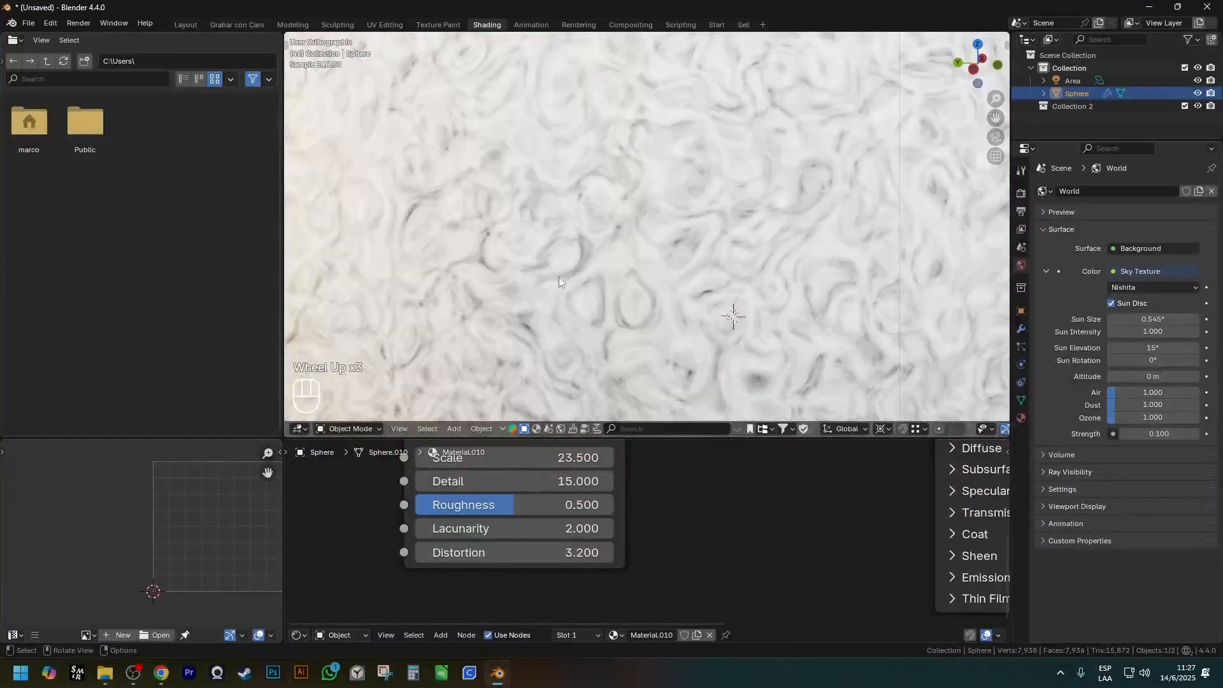
{"action": "scroll", "coordinate": [622, 518], "scroll_direction": "down", "scroll_amount": 3}
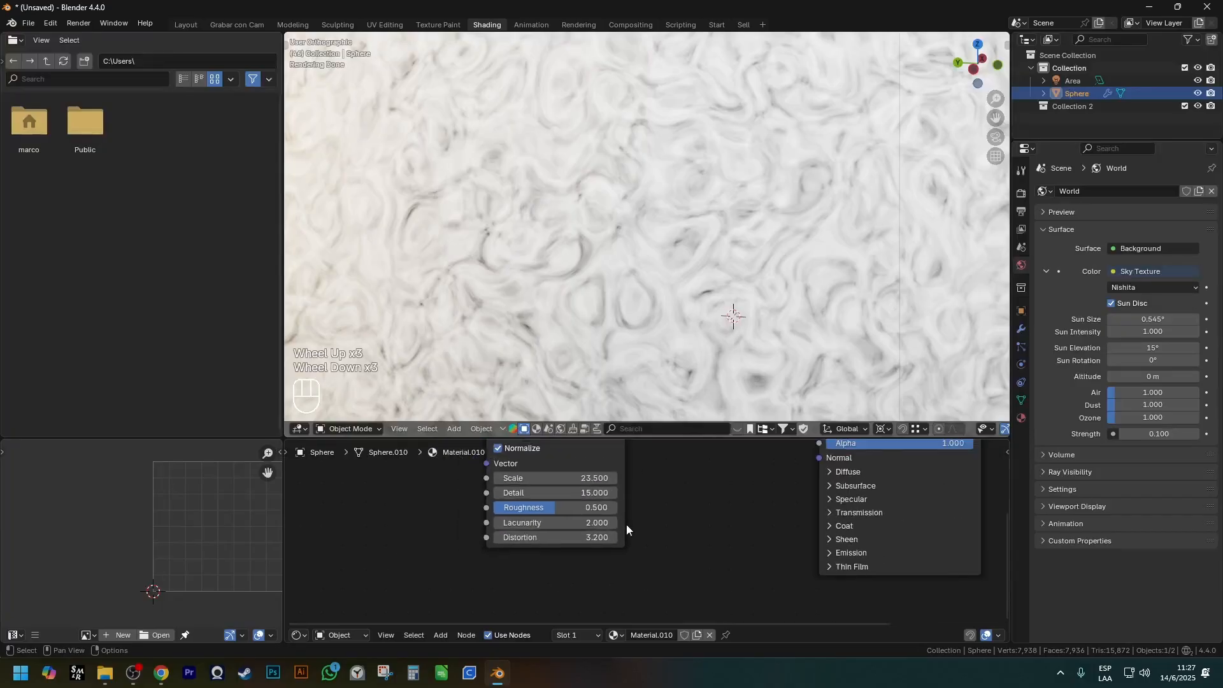
{"action": "scroll", "coordinate": [640, 300], "scroll_direction": "down", "scroll_amount": 2}
{"action": "scroll", "coordinate": [644, 264], "scroll_direction": "up", "scroll_amount": 1, "text": "shift"}
{"action": "scroll", "coordinate": [685, 490], "scroll_direction": "down", "scroll_amount": 1}
{"action": "middle_click_drag", "start_coordinate": [650, 286], "coordinate": [621, 281], "text": "shift"}
{"action": "scroll", "coordinate": [676, 300], "scroll_direction": "down", "scroll_amount": 2}
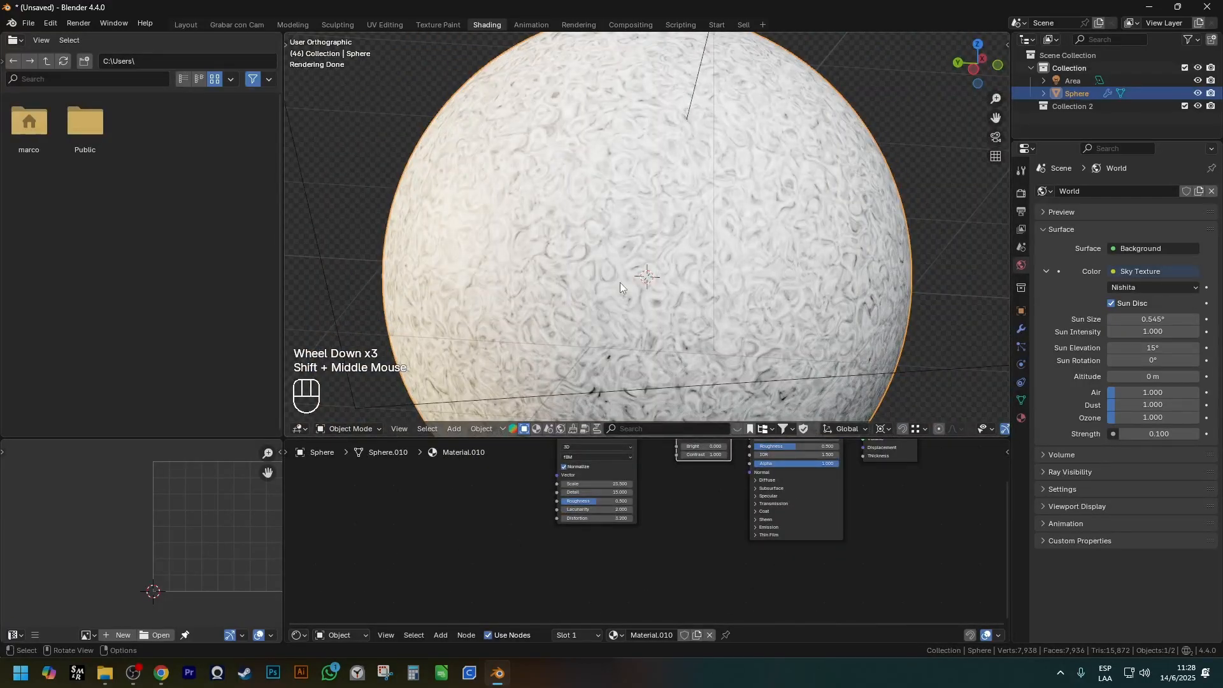
{"action": "scroll", "coordinate": [659, 418], "scroll_direction": "down", "scroll_amount": 1}
{"action": "scroll", "coordinate": [660, 436], "scroll_direction": "down", "scroll_amount": 1, "text": "shift"}
Remove the Noise Texture and Brightness/Contrast nodes from the sphere's material.
{"action": "middle_click_drag", "start_coordinate": [692, 535], "coordinate": [646, 548], "text": "shift"}
{"action": "scroll", "coordinate": [654, 510], "scroll_direction": "down", "scroll_amount": 1}
{"action": "middle_click_drag", "start_coordinate": [657, 502], "coordinate": [626, 544], "text": "shift"}
{"action": "scroll", "coordinate": [612, 519], "scroll_direction": "up", "scroll_amount": 2}
{"action": "left_click", "coordinate": [623, 471]}
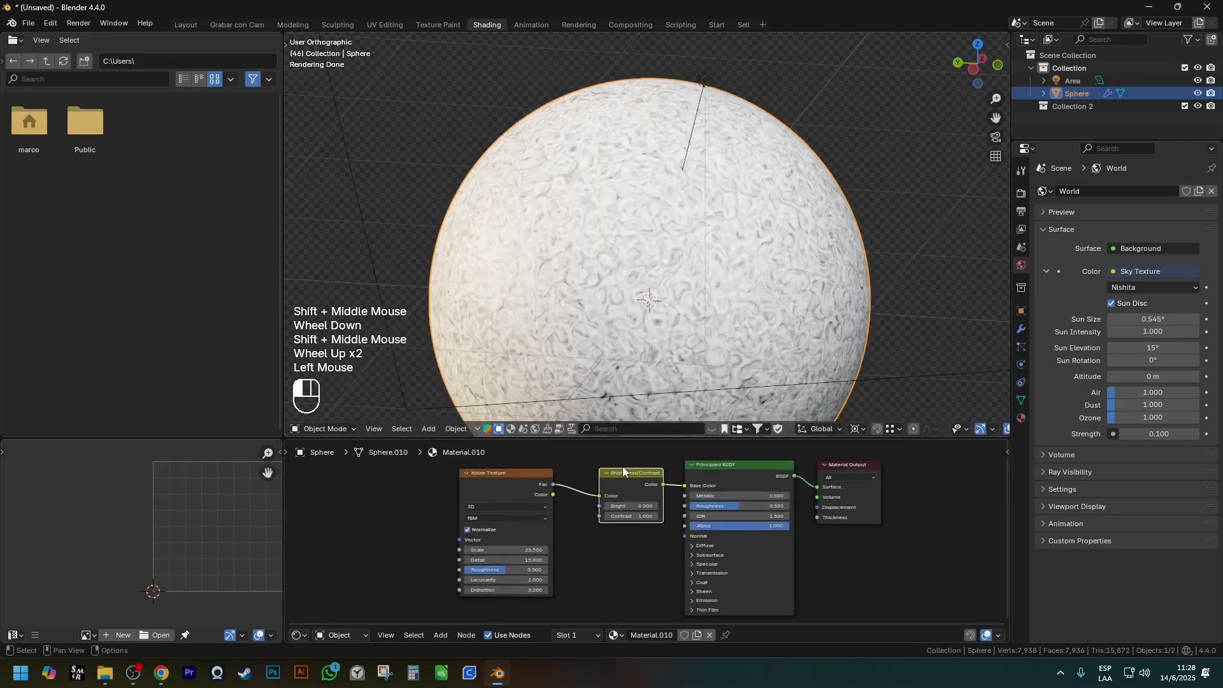
{"action": "left_click", "coordinate": [637, 480], "text": "shift"}
{"action": "key", "text": "ctrl+x"}
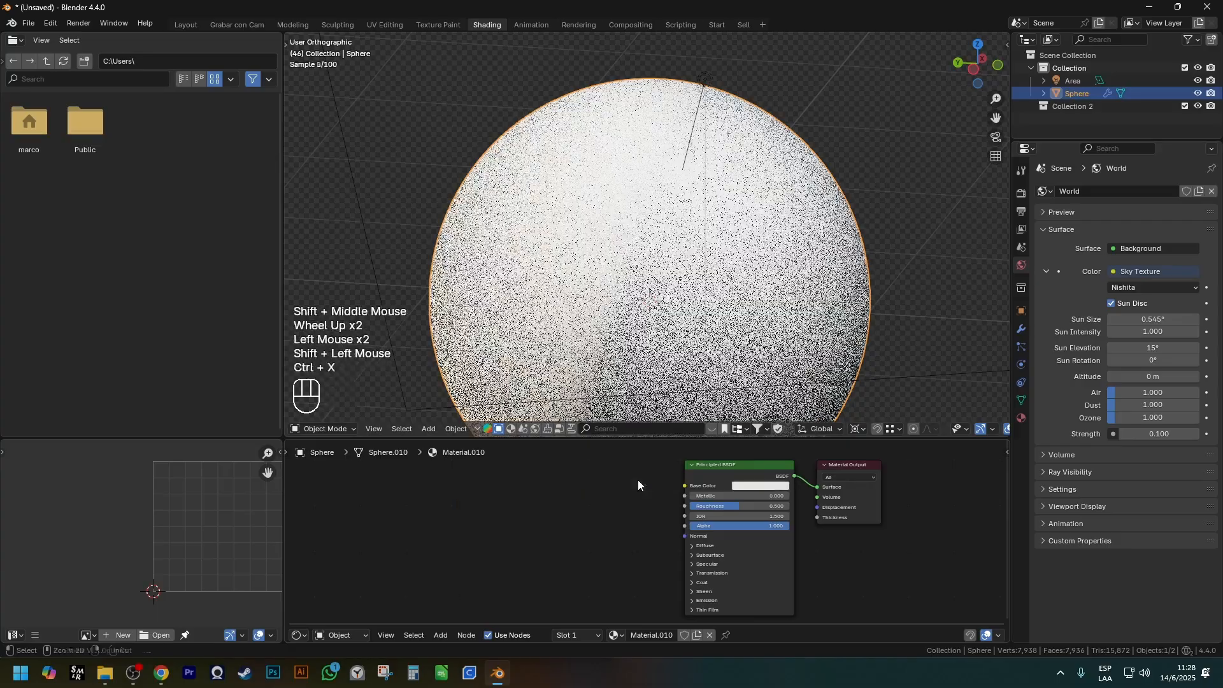
{"action": "key", "text": "shift+a"}
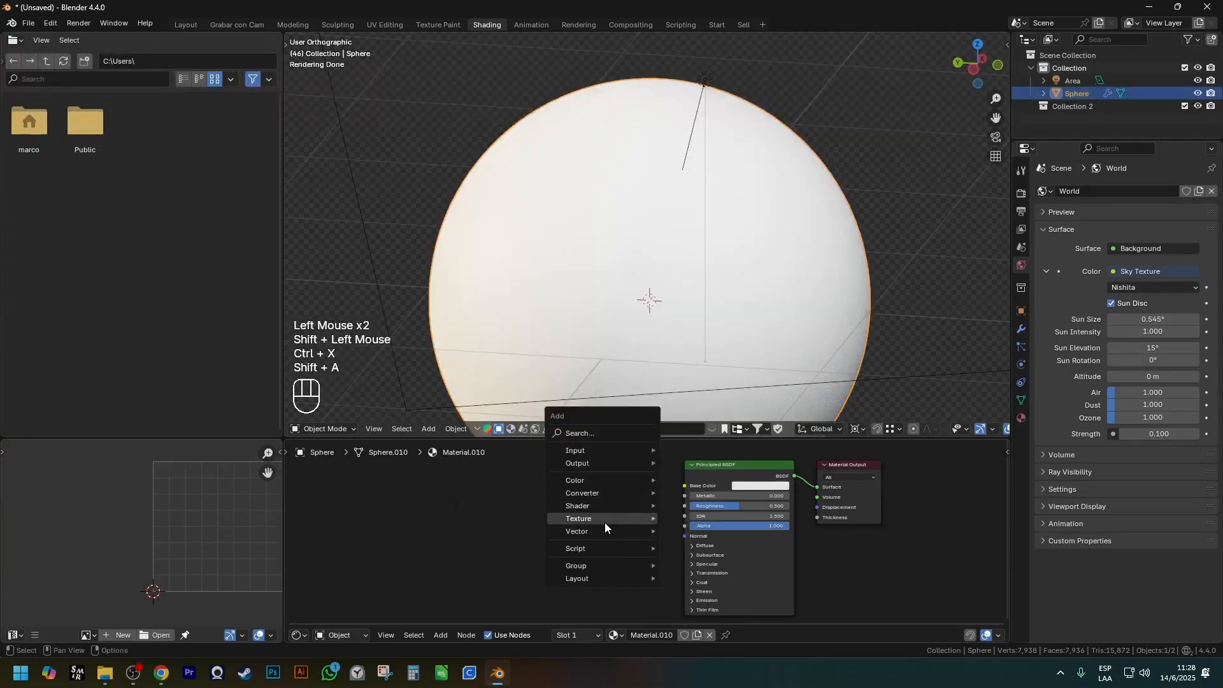
{"action": "mouse_move", "coordinate": [598, 520]}
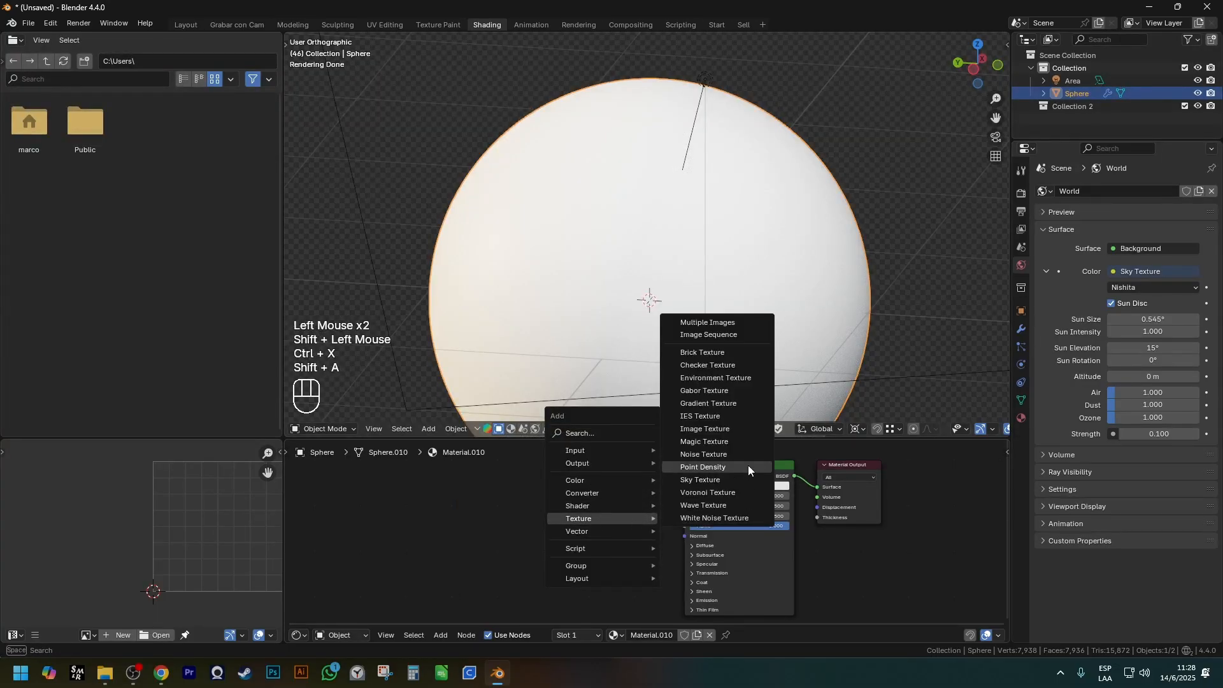
{"action": "key", "text": "shift+a"}
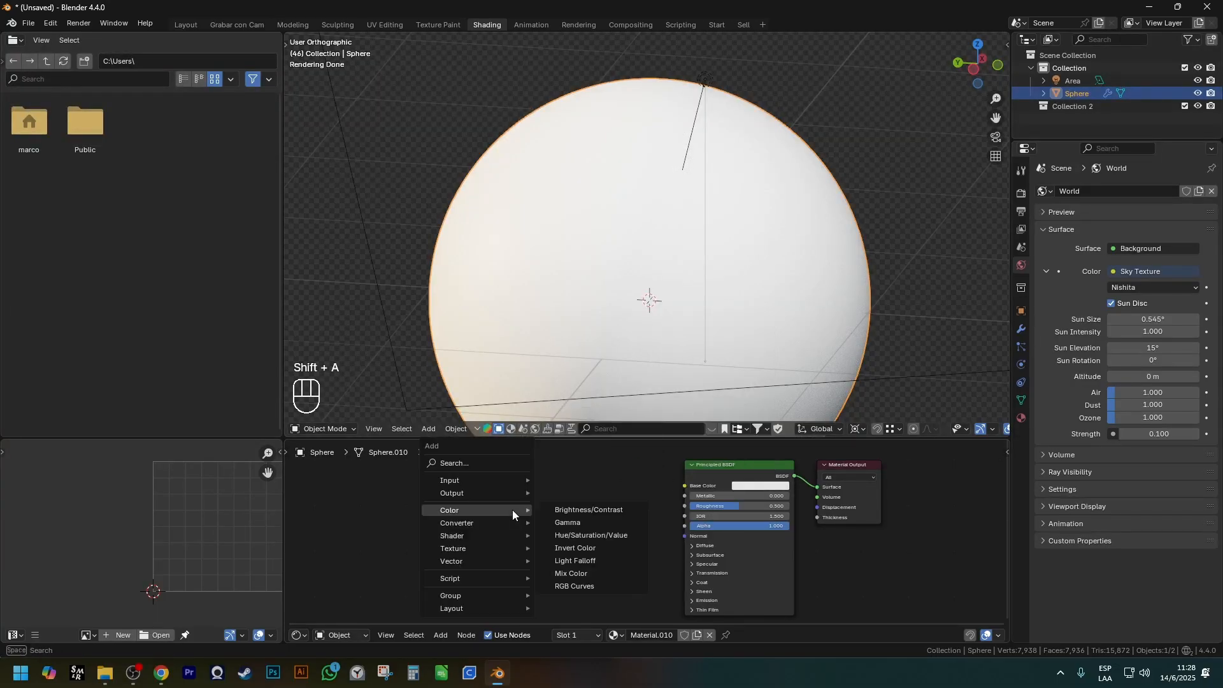
{"action": "key", "text": "ctrl+shift"}
{"action": "mouse_move", "coordinate": [1079, 256]}
{"action": "left_mouse_down"}
{"action": "mouse_move", "coordinate": [1181, 284]}
{"action": "mouse_move", "coordinate": [1217, 313]}
{"action": "left_mouse_up"}
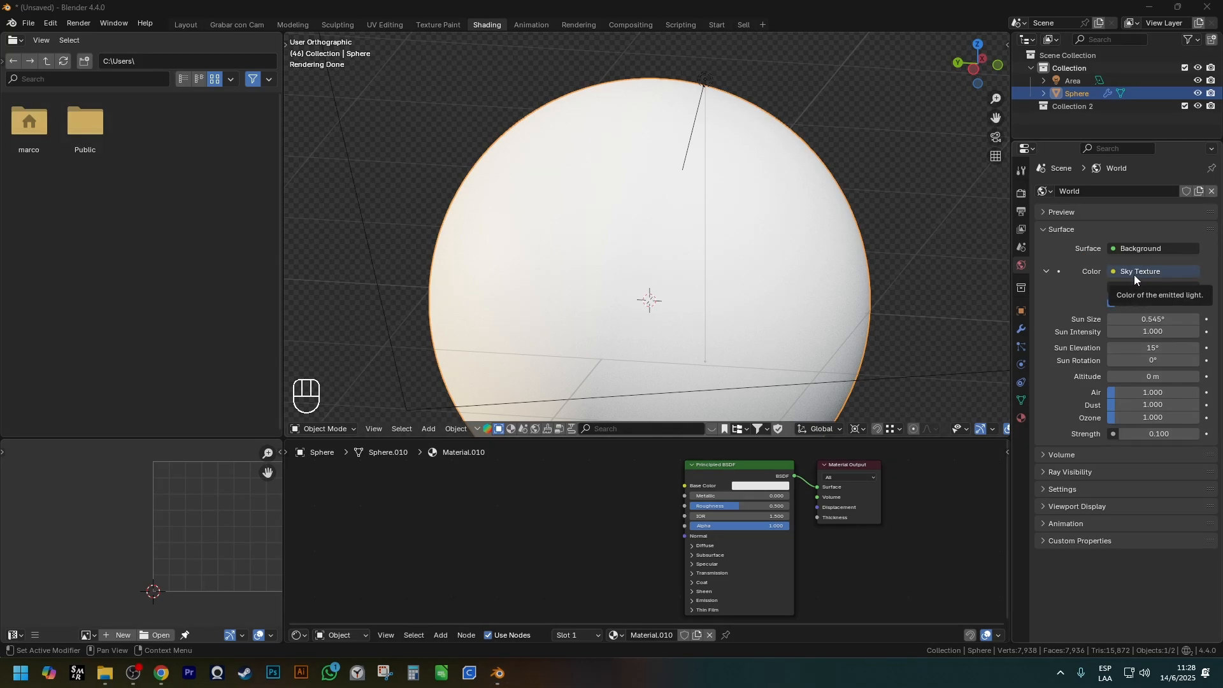
Add a Voronoi Texture node and connect its Distance output to the Principled BSDF's Base Color.
{"action": "left_click", "coordinate": [499, 507]}
{"action": "key", "text": "shift+a"}
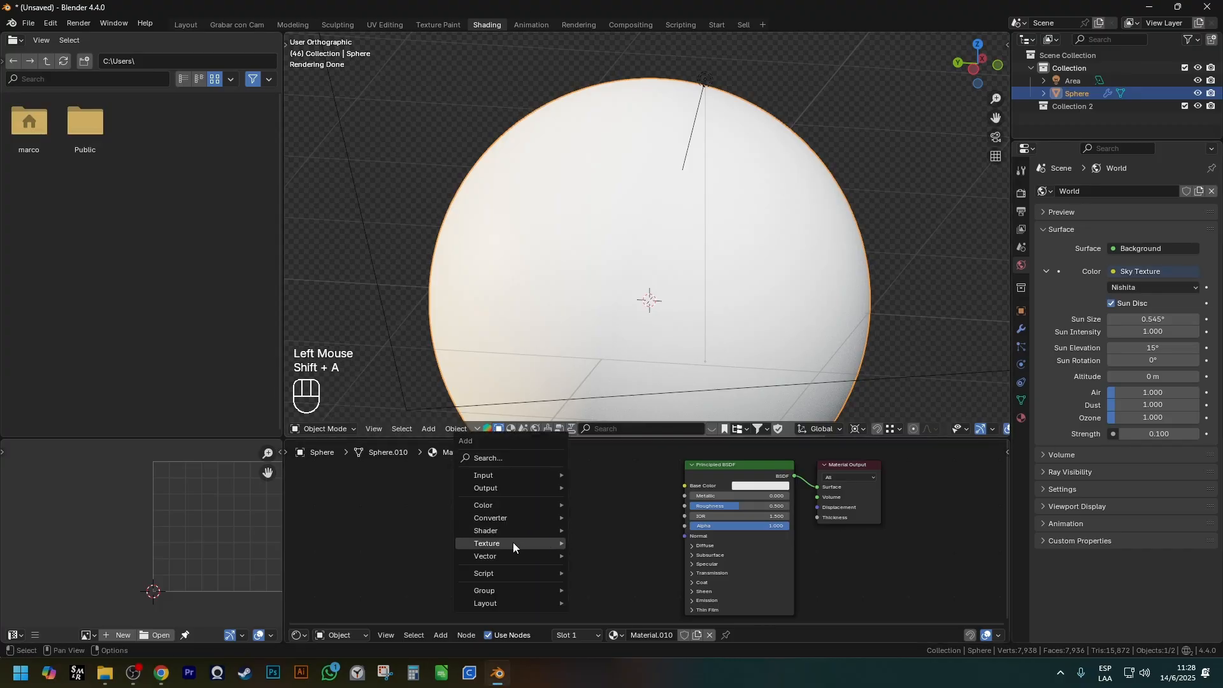
{"action": "mouse_move", "coordinate": [513, 541]}
{"action": "left_click", "coordinate": [633, 519]}
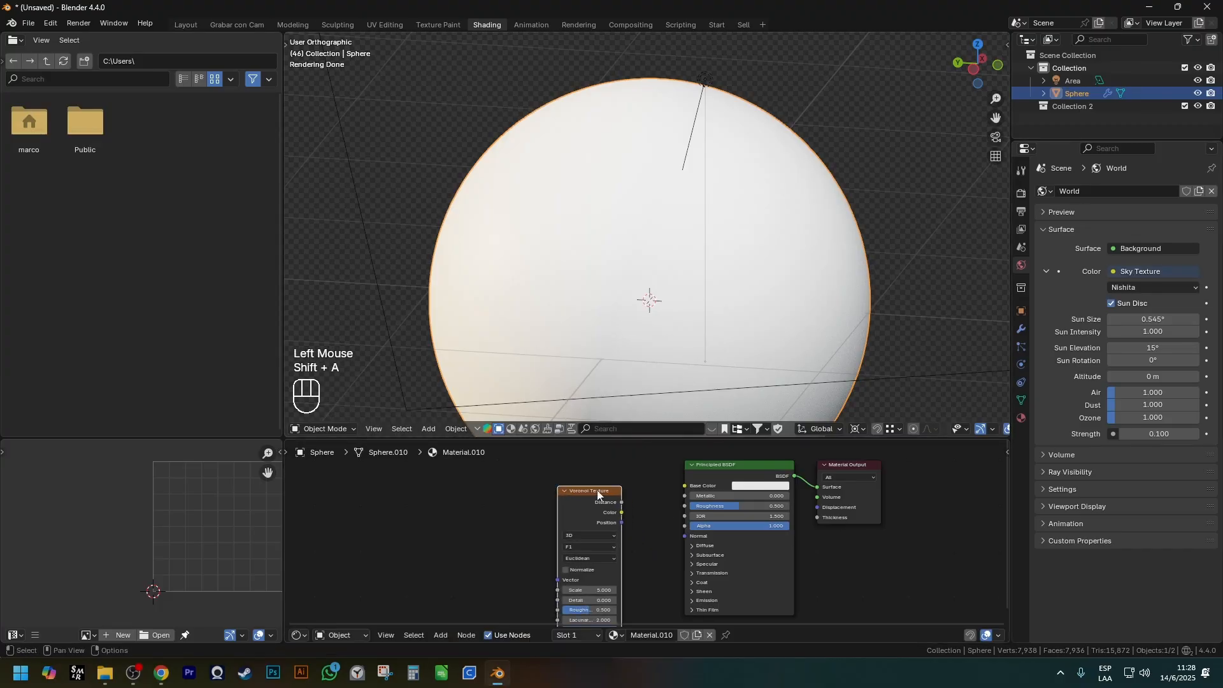
{"action": "scroll", "coordinate": [622, 505], "scroll_direction": "up", "scroll_amount": 3}
{"action": "left_click", "coordinate": [656, 501]}
{"action": "left_click_drag", "start_coordinate": [661, 499], "coordinate": [708, 478]}
{"action": "key", "text": "g"}
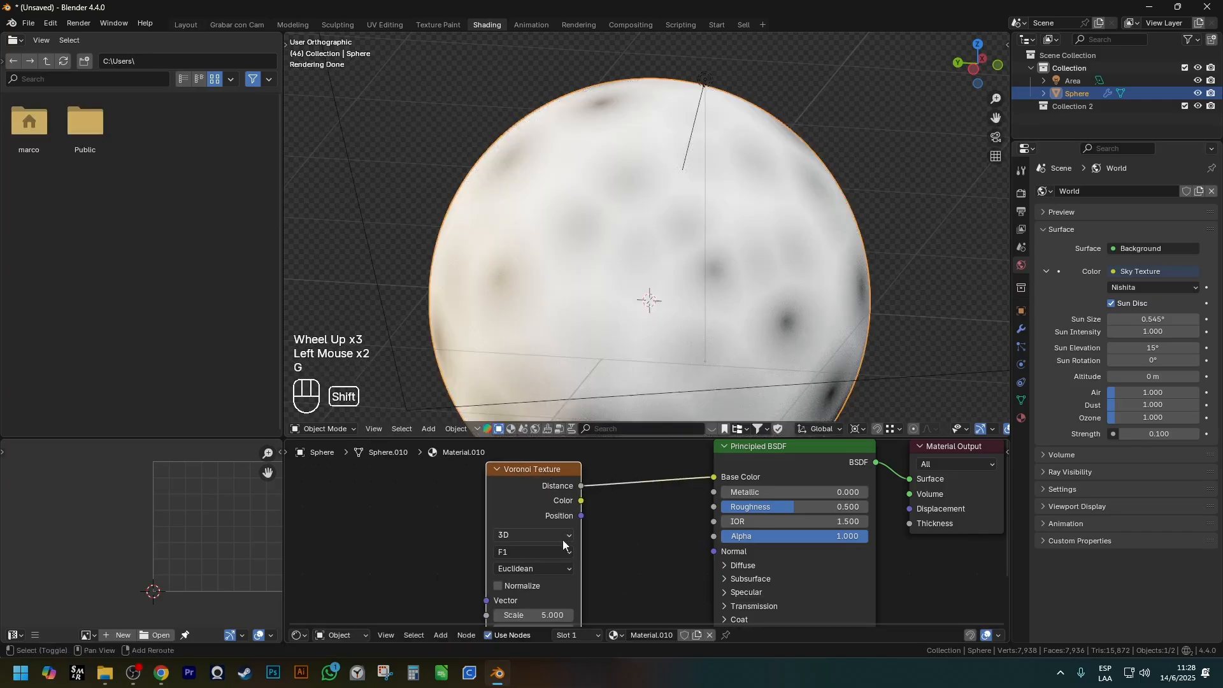
Set the Voronoi Texture's Scale to 50.
{"action": "scroll", "coordinate": [567, 540], "scroll_direction": "up", "scroll_amount": 2}
{"action": "middle_click_drag", "start_coordinate": [567, 540], "coordinate": [538, 494], "text": "shift"}
{"action": "left_click", "coordinate": [528, 562]}
{"action": "type", "text": "5"}
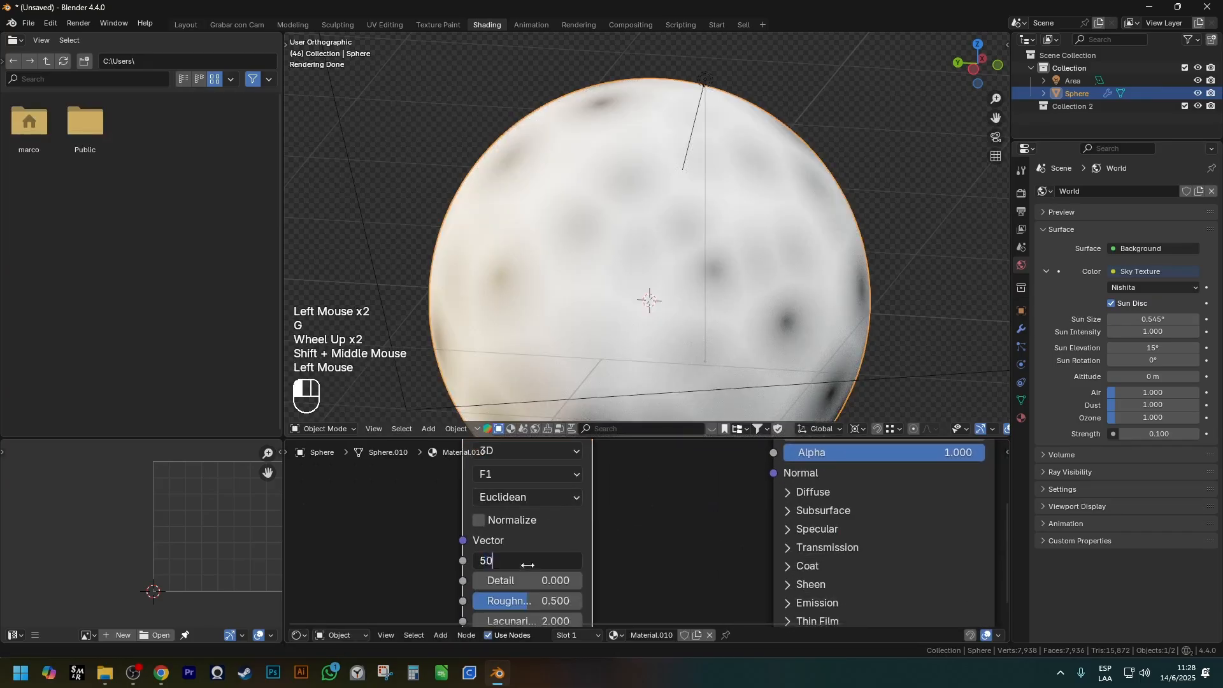
{"action": "type", "text": "0"}
{"action": "key", "text": "Return"}
{"action": "scroll", "coordinate": [687, 253], "scroll_direction": "up", "scroll_amount": 2}
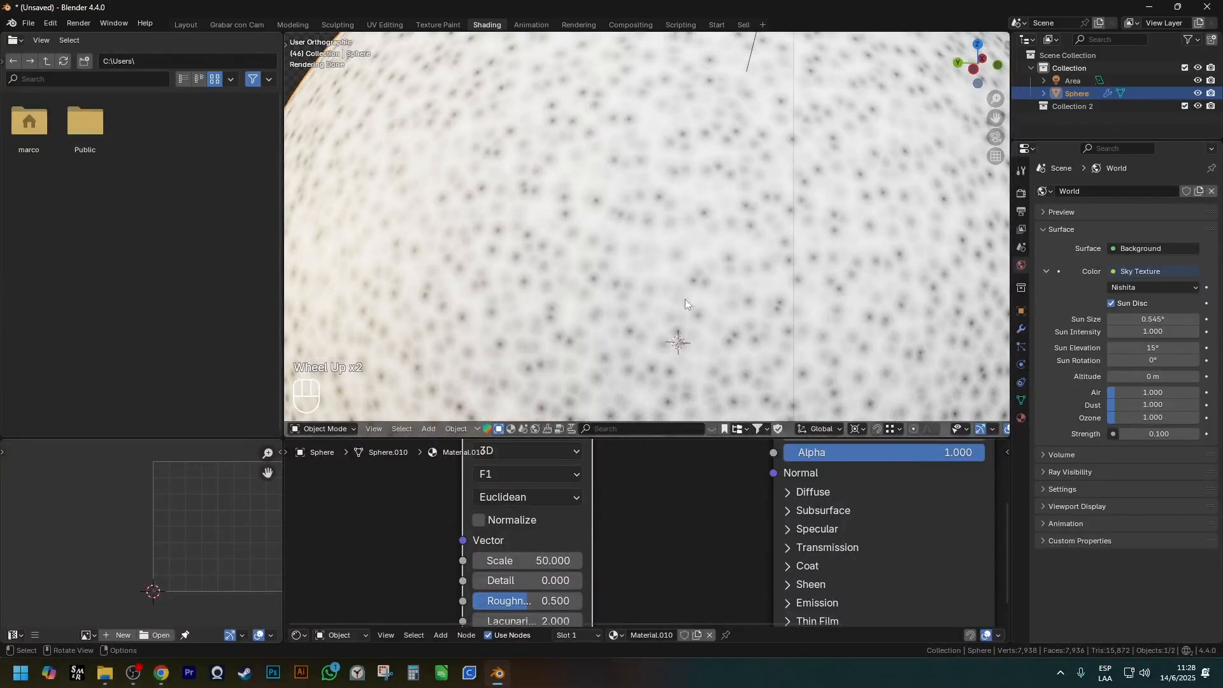
{"action": "scroll", "coordinate": [686, 300], "scroll_direction": "up", "scroll_amount": 2}
Try the Manhattan distance metric on the Voronoi Texture.
{"action": "middle_click_drag", "start_coordinate": [546, 491], "coordinate": [547, 514], "text": "shift"}
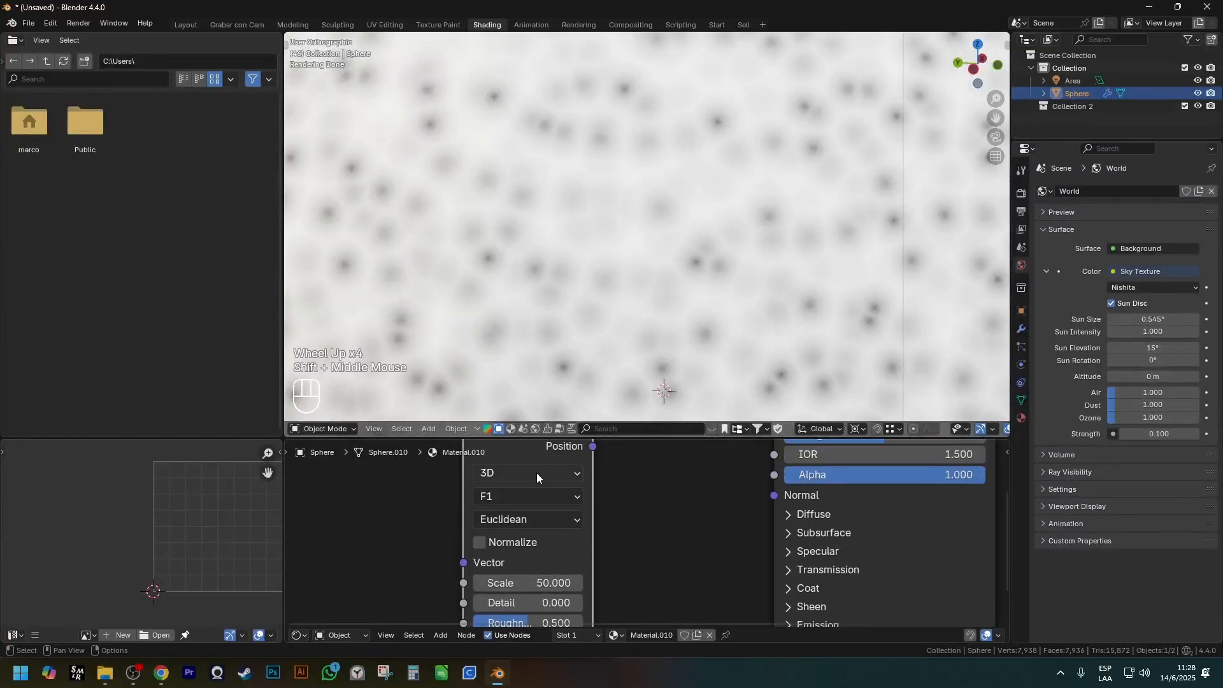
{"action": "left_click", "coordinate": [538, 520]}
{"action": "left_click", "coordinate": [538, 584]}
{"action": "left_click", "coordinate": [520, 520]}
{"action": "left_click", "coordinate": [537, 519]}
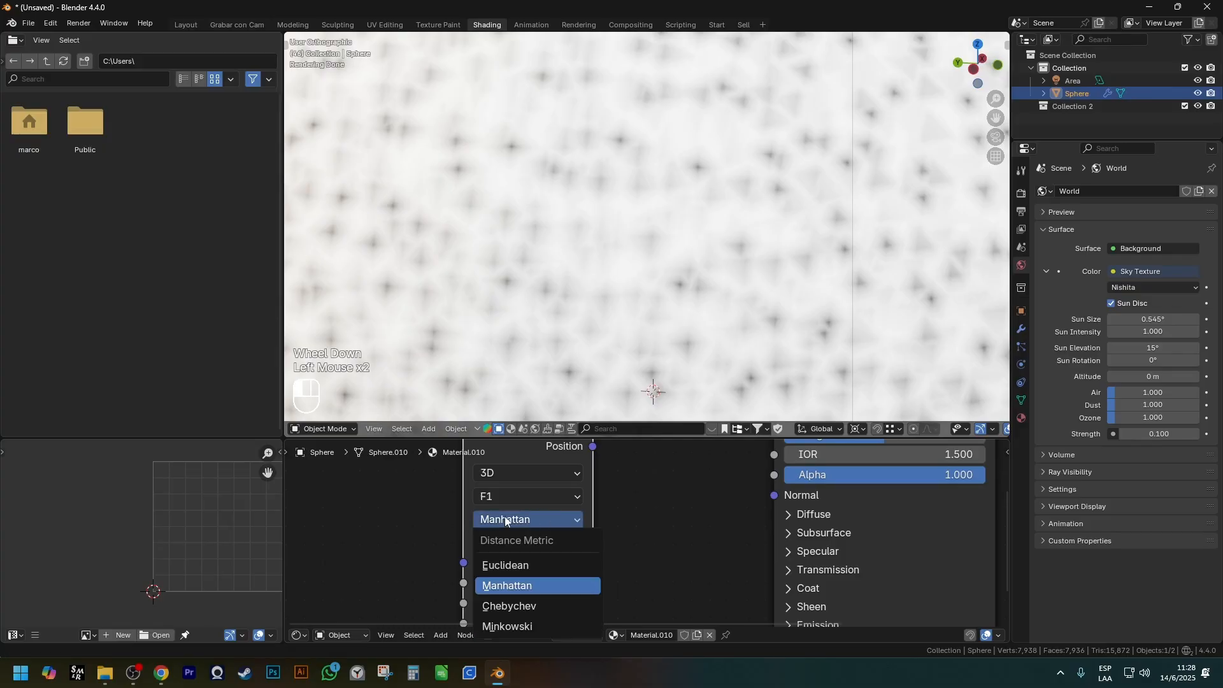
{"action": "scroll", "coordinate": [539, 300], "scroll_direction": "up", "scroll_amount": 1}
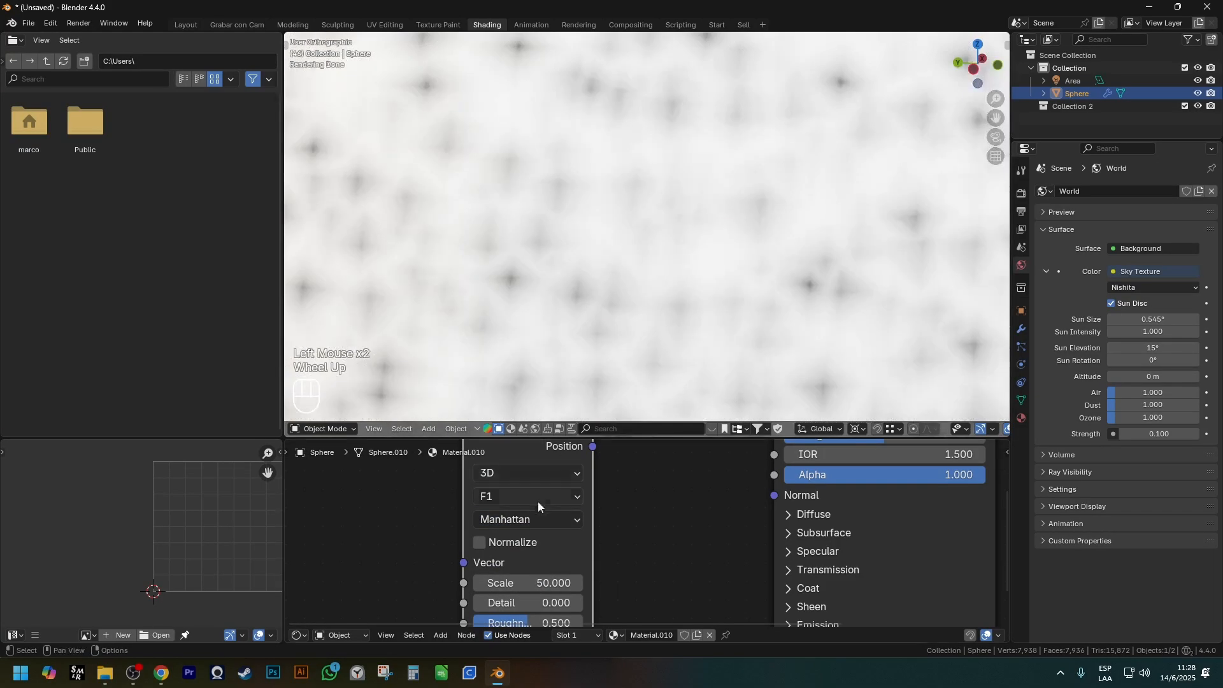
Try the Chebychev distance metric on the Voronoi Texture.
{"action": "left_click", "coordinate": [537, 520]}
{"action": "left_click", "coordinate": [543, 606]}
{"action": "scroll", "coordinate": [595, 357], "scroll_direction": "down", "scroll_amount": 1}
{"action": "middle_click_drag", "start_coordinate": [595, 358], "coordinate": [583, 334], "text": "shift"}
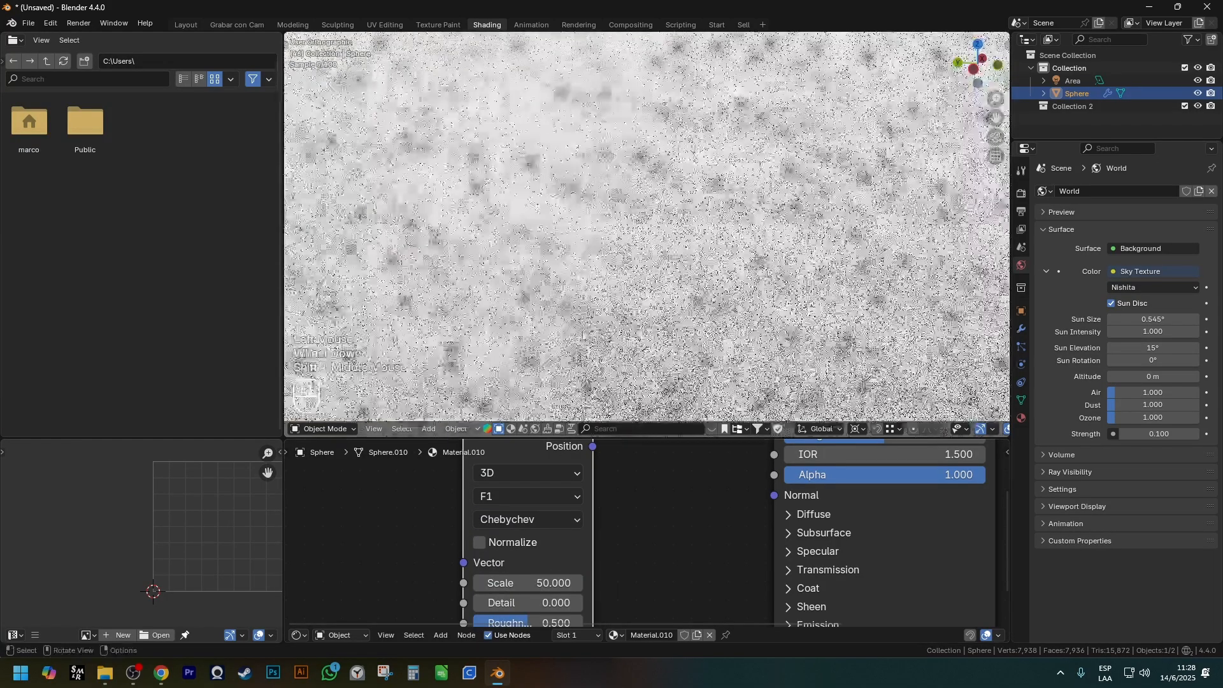
Try the Minkowski distance metric on the Voronoi Texture and inspect the sphere's surface.
{"action": "left_click", "coordinate": [533, 519]}
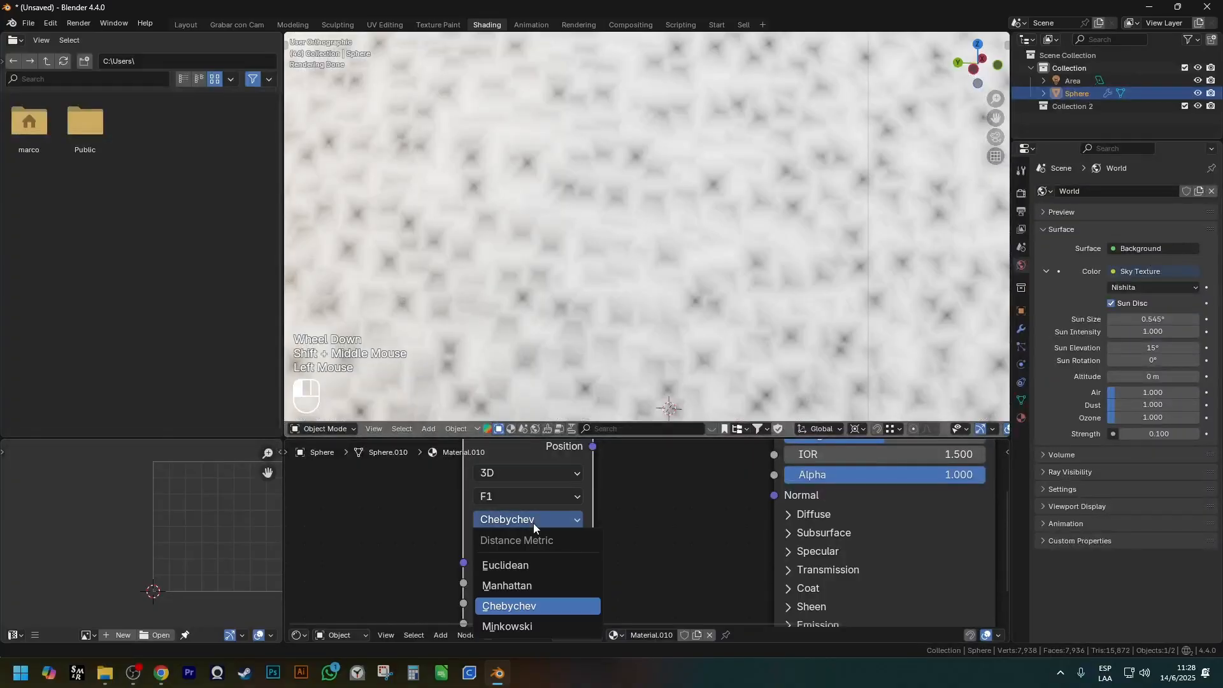
{"action": "left_click", "coordinate": [528, 623]}
{"action": "middle_click_drag", "start_coordinate": [520, 262], "coordinate": [516, 259]}
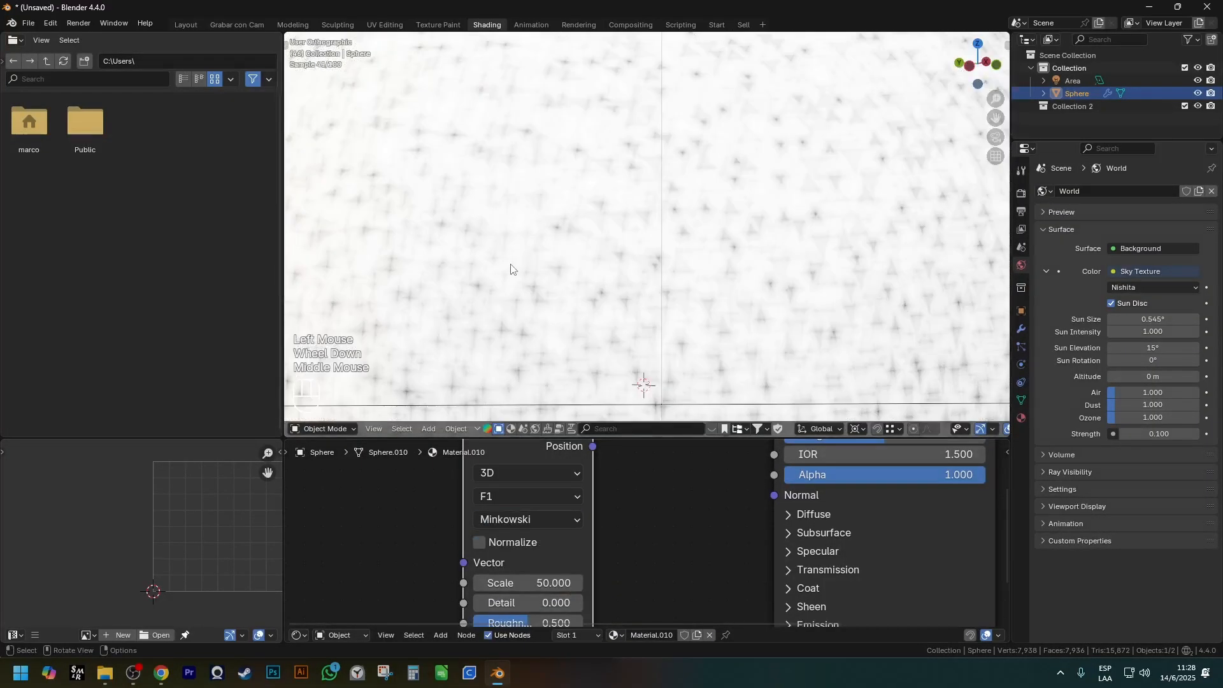
{"action": "scroll", "coordinate": [529, 149], "scroll_direction": "up", "scroll_amount": 2}
{"action": "scroll", "coordinate": [589, 391], "scroll_direction": "down", "scroll_amount": 2}
Switch the Voronoi Texture's distance metric back to Euclidean and set its Lacunarity to 14.1.
{"action": "middle_click_drag", "start_coordinate": [560, 602], "coordinate": [558, 557], "text": "shift"}
{"action": "left_click", "coordinate": [543, 474]}
{"action": "left_click", "coordinate": [524, 518]}
{"action": "middle_click_drag", "start_coordinate": [523, 513], "coordinate": [479, 450], "text": "shift"}
{"action": "left_click", "coordinate": [477, 551]}
{"action": "left_click", "coordinate": [477, 550]}
{"action": "mouse_move", "coordinate": [496, 550]}
{"action": "left_mouse_down"}
{"action": "mouse_move", "coordinate": [508, 549]}
{"action": "mouse_move", "coordinate": [383, 569]}
{"action": "mouse_move", "coordinate": [497, 569]}
{"action": "left_mouse_up"}
{"action": "middle_click_drag", "start_coordinate": [594, 535], "coordinate": [583, 642], "text": "shift"}
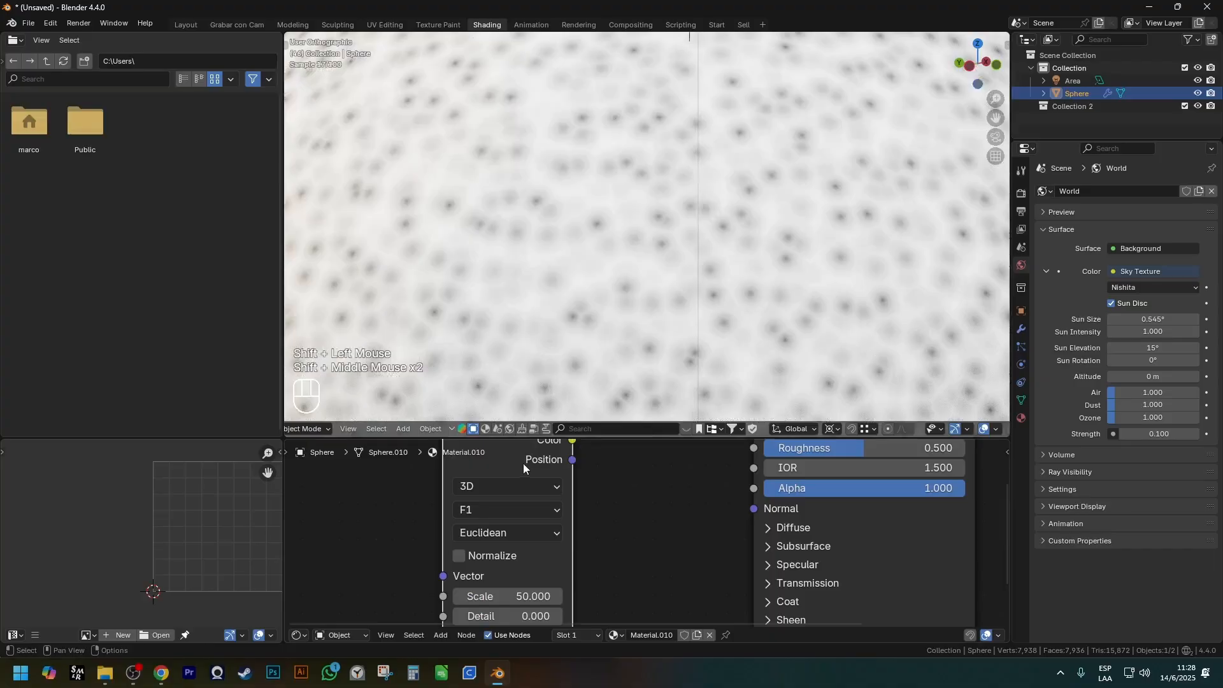
Try the F2 feature output on the Voronoi Texture.
{"action": "left_click", "coordinate": [526, 509]}
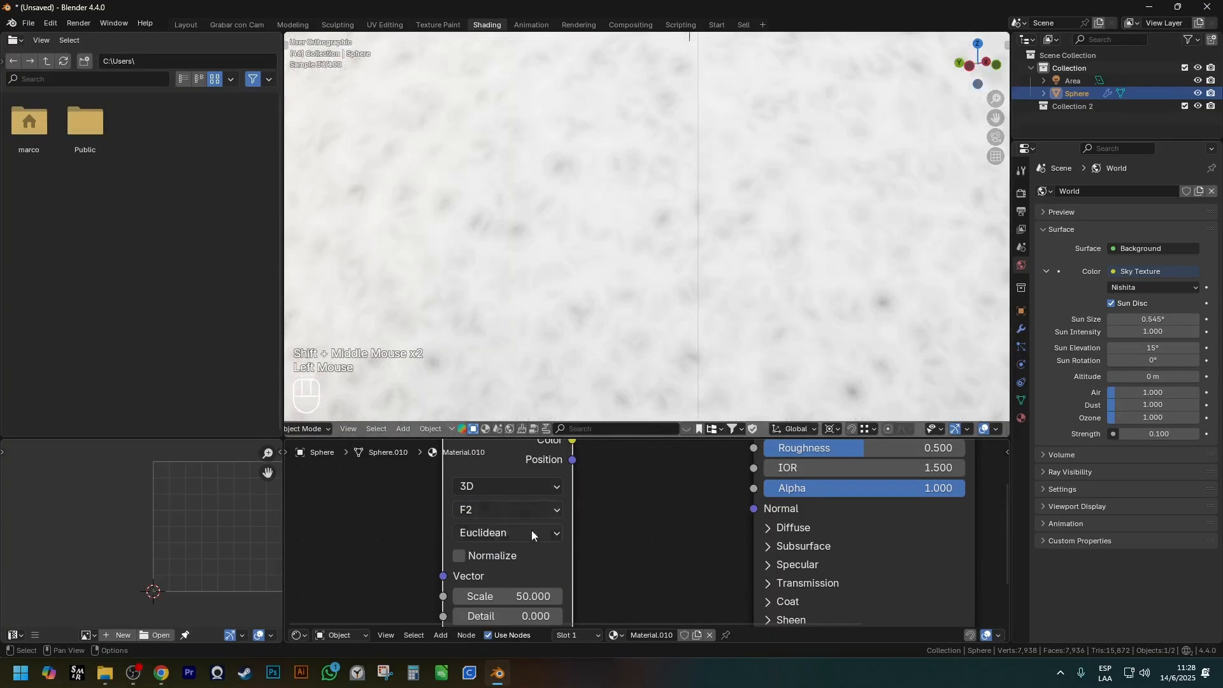
{"action": "left_click", "coordinate": [517, 510]}
{"action": "left_click", "coordinate": [501, 580]}
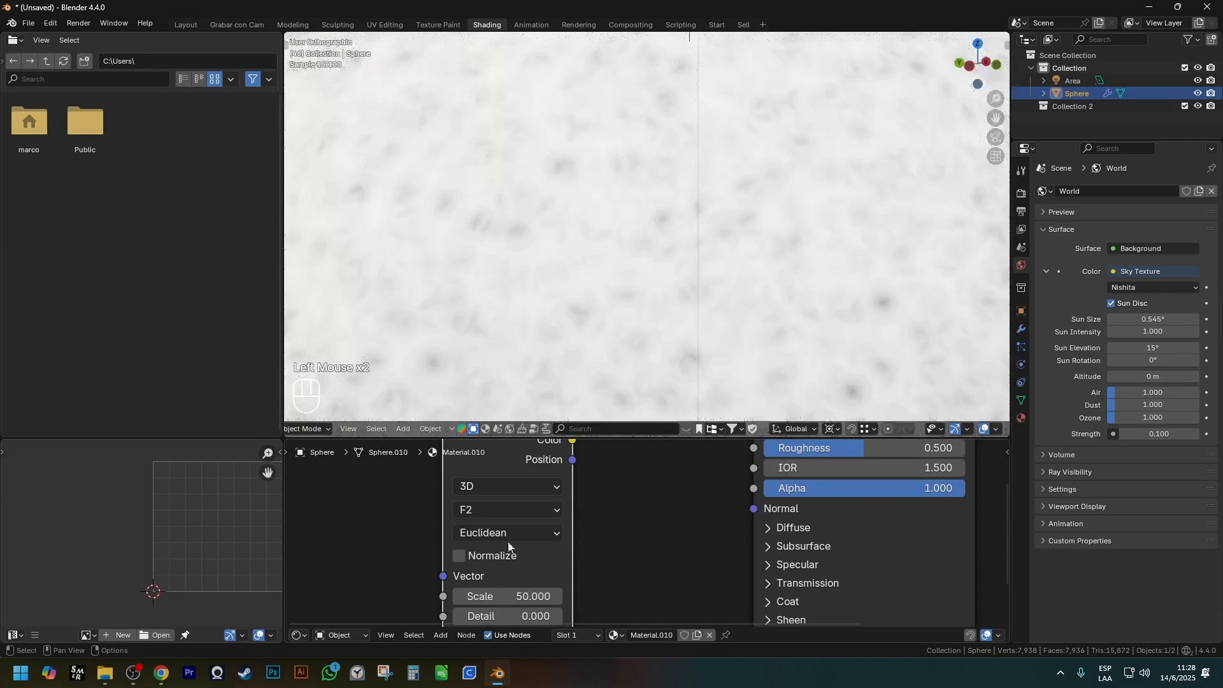
Set the Voronoi Texture's feature output to Distance to Edge and inspect the cell pattern.
{"action": "left_click", "coordinate": [529, 513]}
{"action": "left_click", "coordinate": [506, 617]}
{"action": "scroll", "coordinate": [576, 381], "scroll_direction": "down", "scroll_amount": 3}
{"action": "middle_click_drag", "start_coordinate": [576, 381], "coordinate": [569, 268], "text": "shift"}
{"action": "scroll", "coordinate": [577, 349], "scroll_direction": "down", "scroll_amount": 1}
{"action": "scroll", "coordinate": [558, 231], "scroll_direction": "up", "scroll_amount": 3}
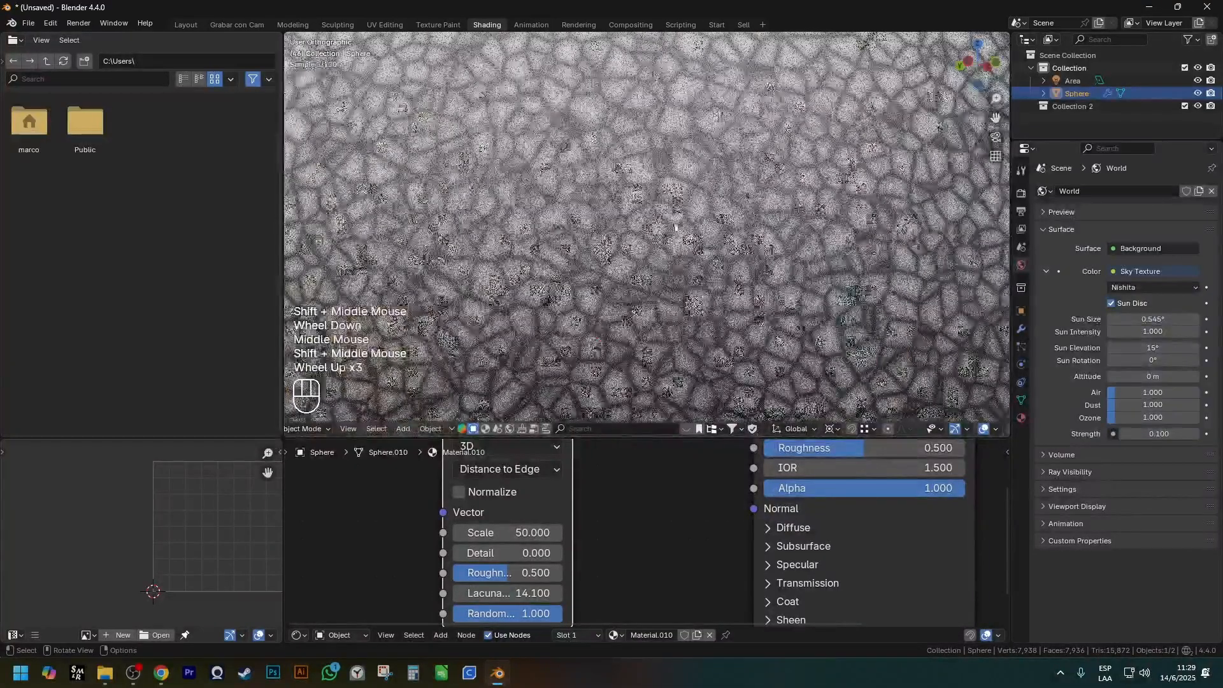
{"action": "scroll", "coordinate": [656, 513], "scroll_direction": "down", "scroll_amount": 2}
{"action": "middle_click_drag", "start_coordinate": [656, 514], "coordinate": [617, 547], "text": "shift"}
{"action": "scroll", "coordinate": [617, 547], "scroll_direction": "up", "scroll_amount": 2}
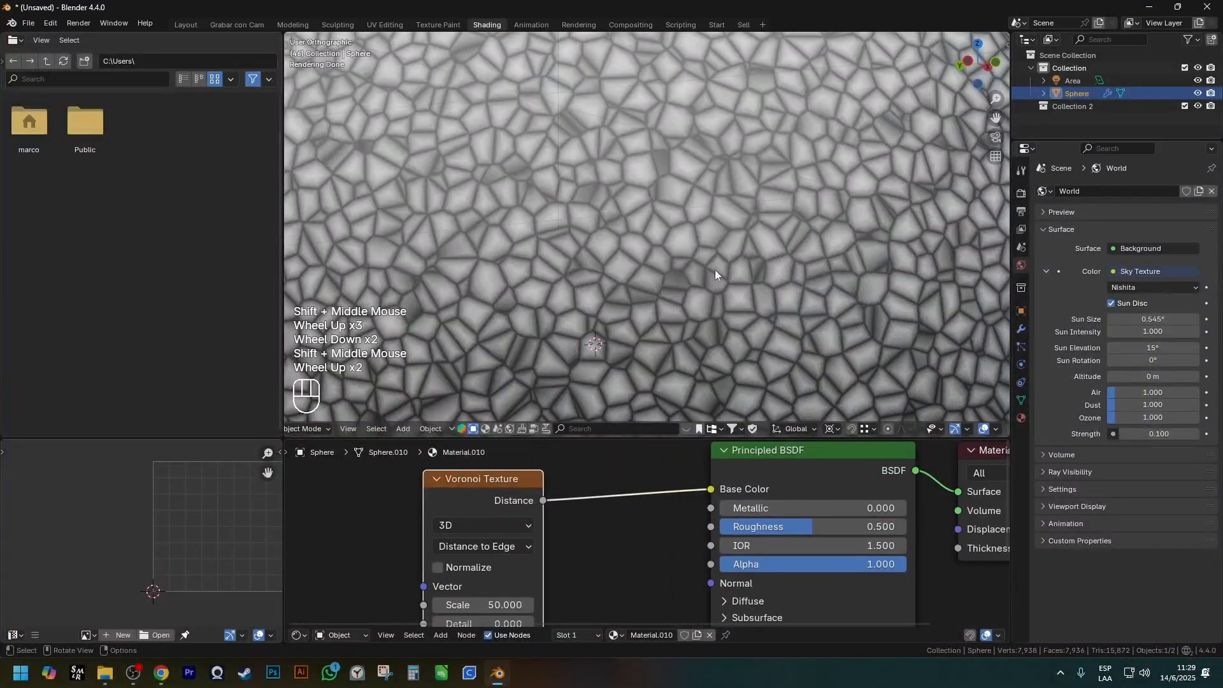
Remove the Voronoi Texture node from the sphere's material.
{"action": "scroll", "coordinate": [614, 532], "scroll_direction": "down", "scroll_amount": 2}
{"action": "middle_click_drag", "start_coordinate": [615, 530], "coordinate": [599, 534], "text": "shift"}
{"action": "left_click", "coordinate": [529, 520]}
{"action": "key", "text": "g"}
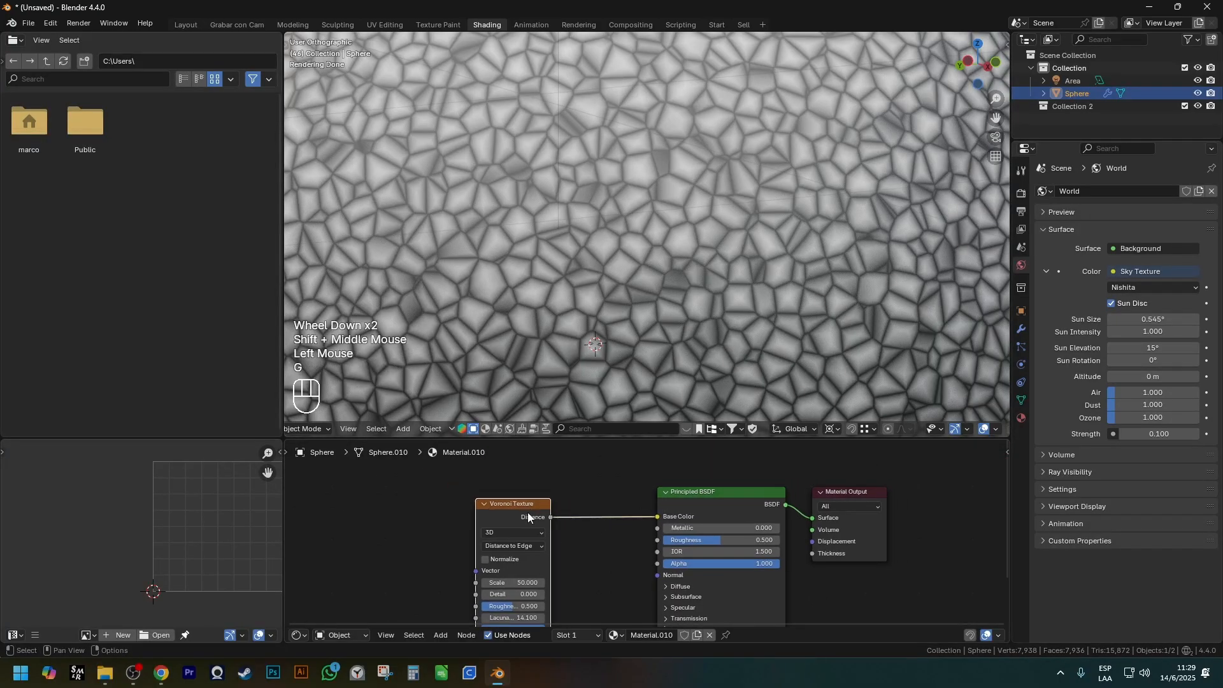
{"action": "left_click", "coordinate": [528, 517]}
{"action": "key", "text": "ctrl+x"}
Add an Image Texture node and connect its Color output to the Principled BSDF's Base Color.
{"action": "key", "text": "shift+a"}
{"action": "mouse_move", "coordinate": [518, 510]}
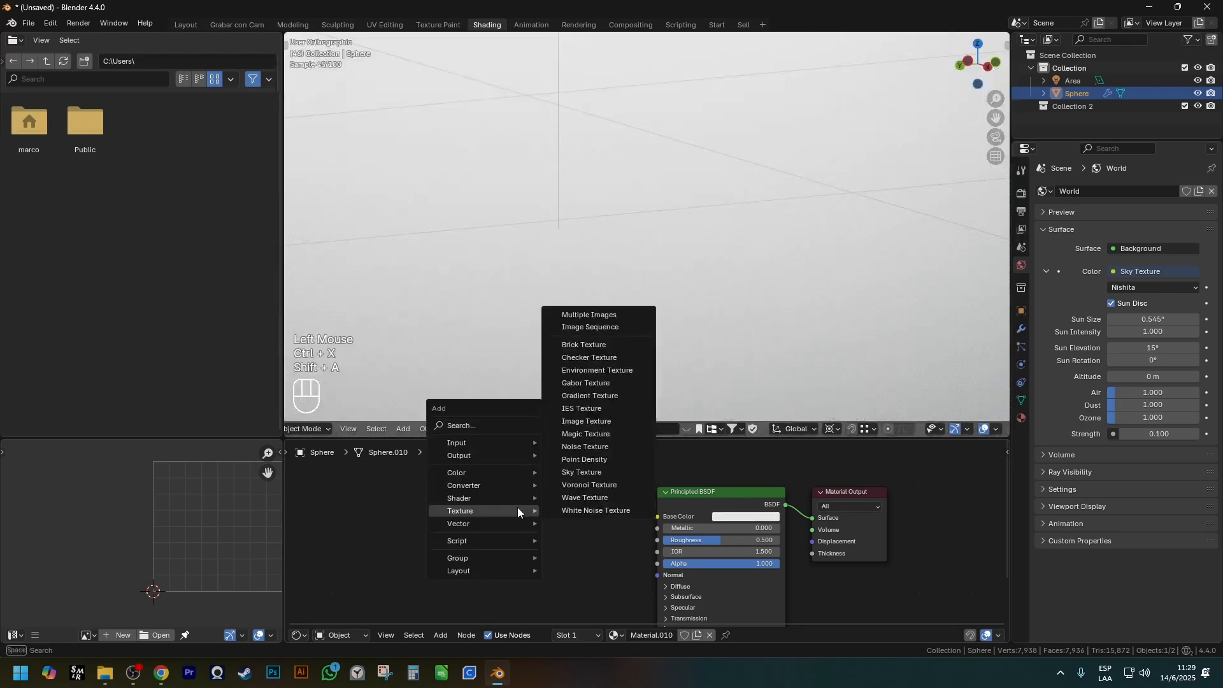
{"action": "left_click", "coordinate": [586, 421]}
{"action": "left_click", "coordinate": [518, 535]}
{"action": "left_click_drag", "start_coordinate": [583, 501], "coordinate": [656, 516]}
{"action": "scroll", "coordinate": [494, 518], "scroll_direction": "up", "scroll_amount": 2}
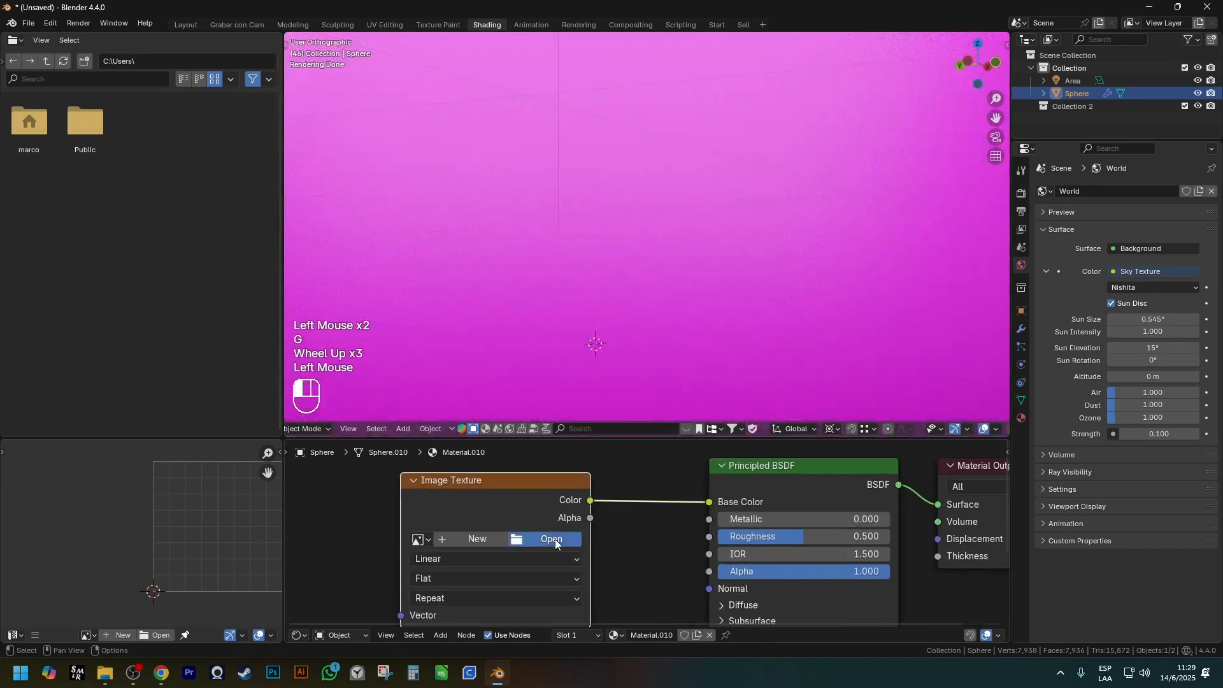
Load Dark Wood Tilieable.jpg from the Texturas bookmark's Woods folder into the Image Texture and view the whole sphere.
{"action": "left_click", "coordinate": [553, 539]}
{"action": "left_click", "coordinate": [183, 227]}
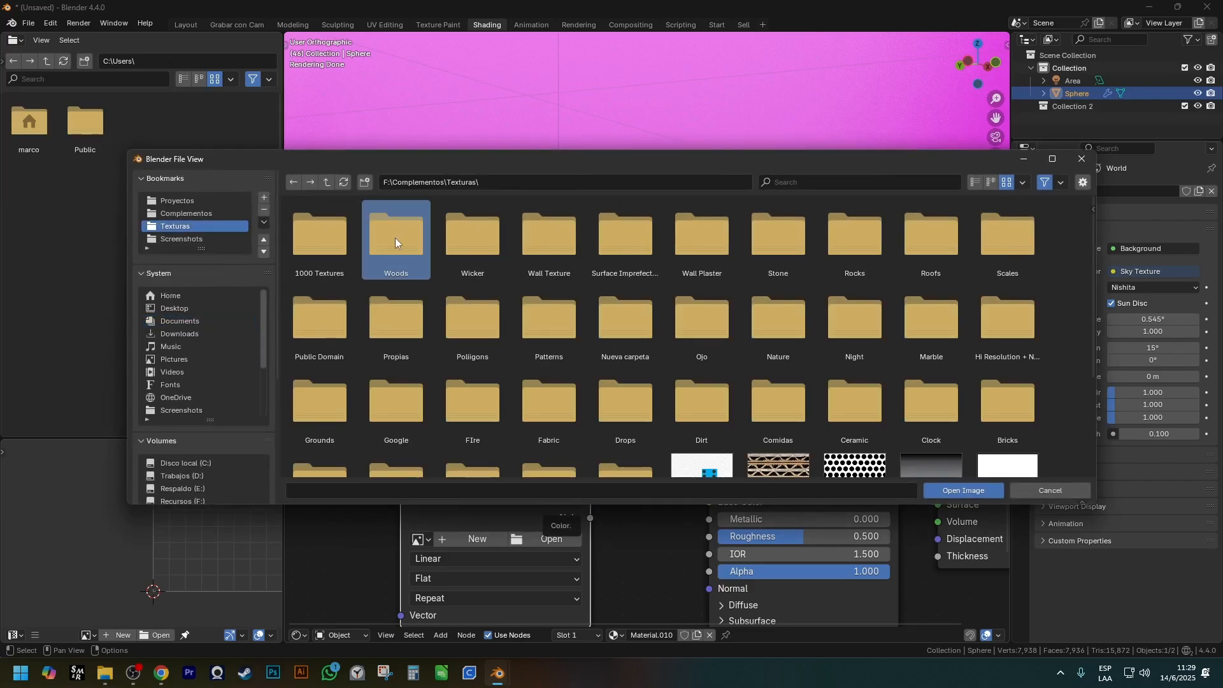
{"action": "double_click", "coordinate": [395, 238]}
{"action": "double_click", "coordinate": [622, 247]}
{"action": "scroll", "coordinate": [595, 327], "scroll_direction": "down", "scroll_amount": 3}
{"action": "middle_click_drag", "start_coordinate": [595, 327], "coordinate": [691, 321], "text": "shift"}
{"action": "middle_click_drag", "start_coordinate": [710, 219], "coordinate": [644, 363]}
{"action": "scroll", "coordinate": [630, 325], "scroll_direction": "down", "scroll_amount": 1}
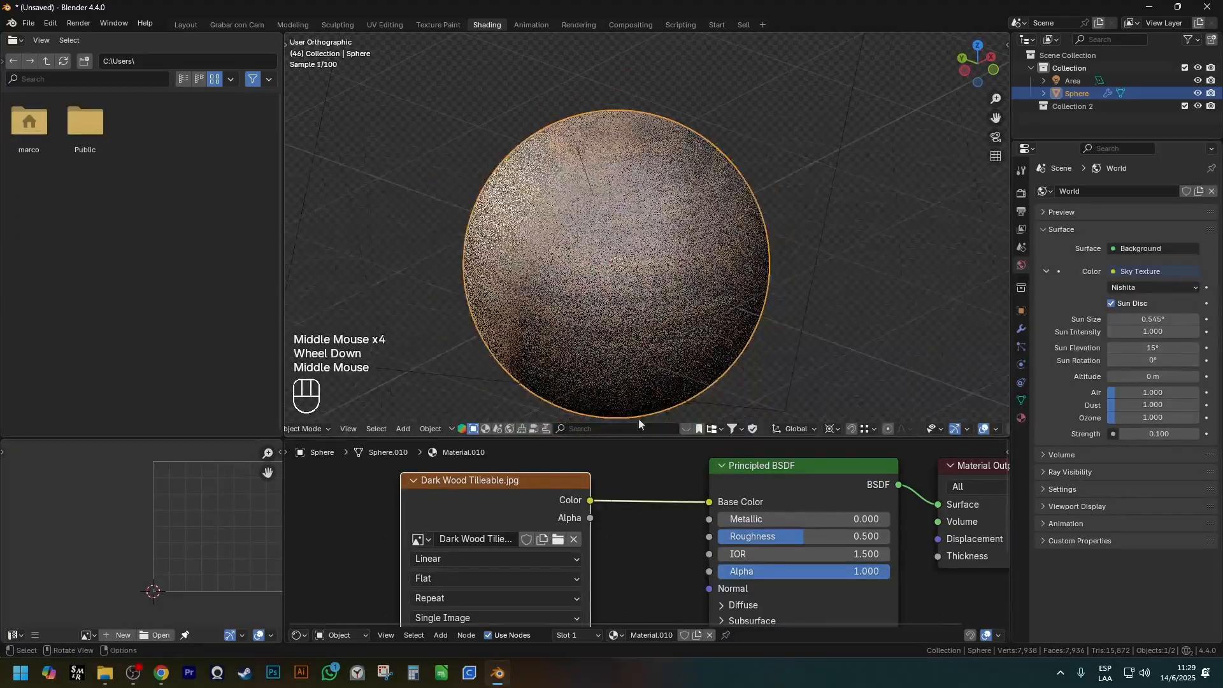
Remove the dark wood Image Texture node from the sphere's material.
{"action": "left_click_drag", "start_coordinate": [709, 504], "coordinate": [663, 507]}
{"action": "left_click", "coordinate": [535, 491]}
{"action": "key", "text": "ctrl+x"}
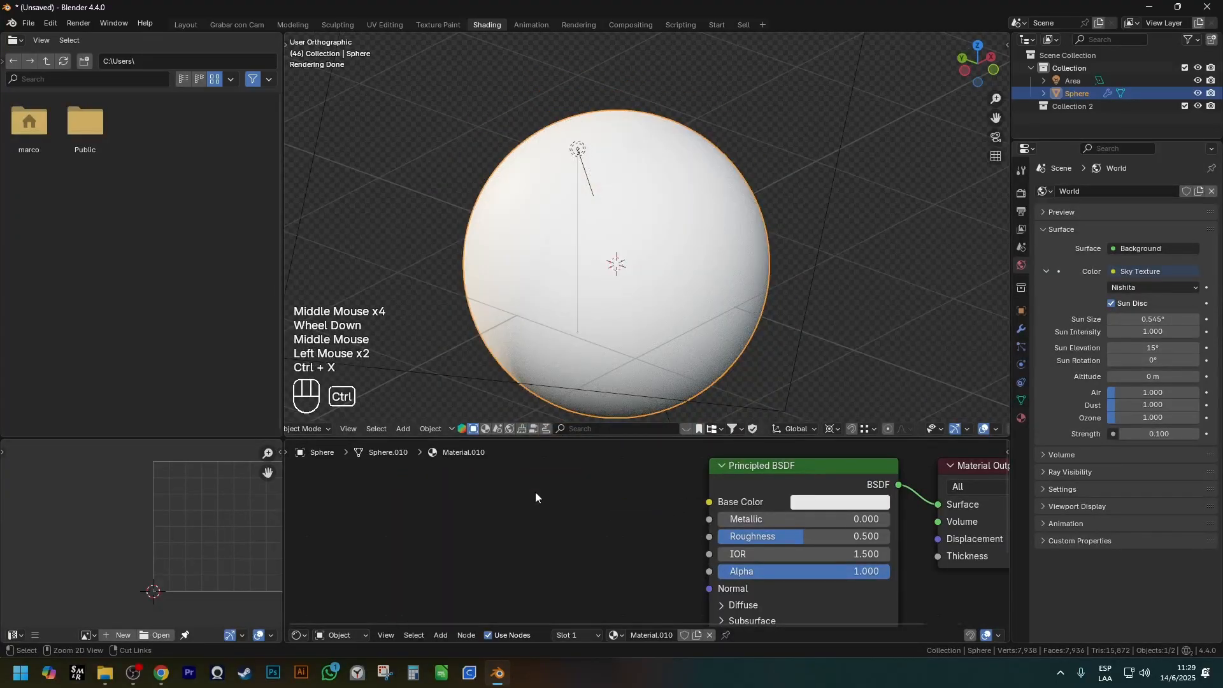
{"action": "key", "text": "shift+a"}
{"action": "mouse_move", "coordinate": [535, 492]}
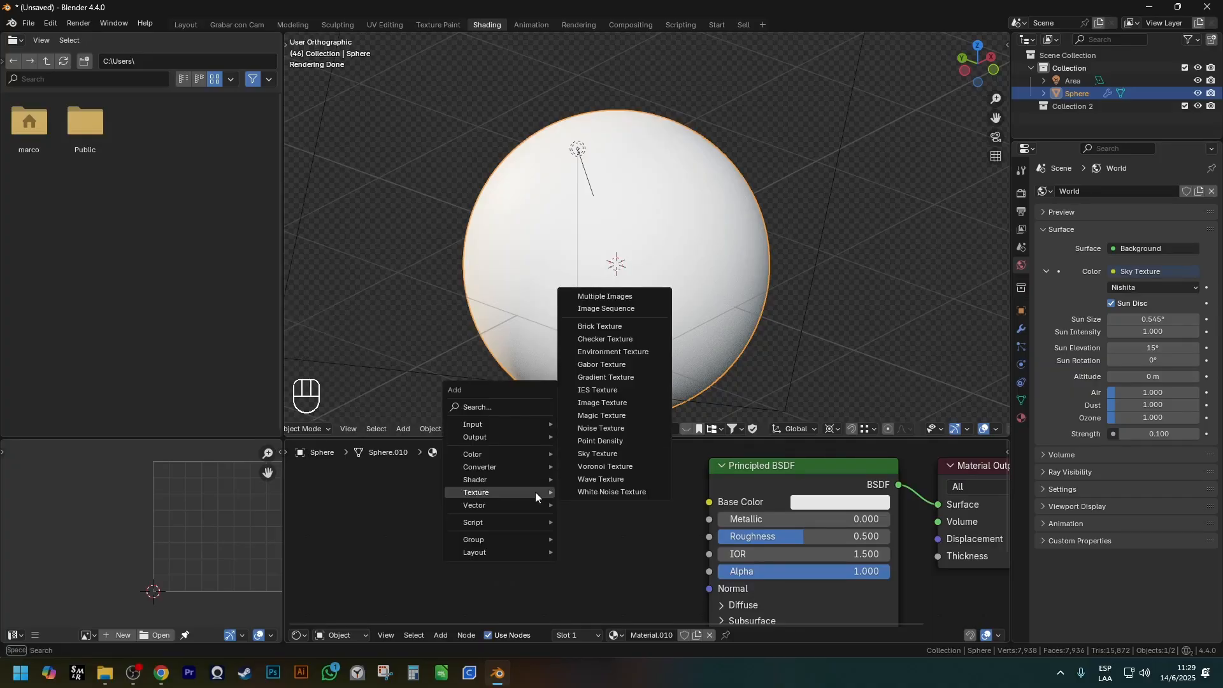
{"action": "left_click", "coordinate": [602, 403]}
{"action": "left_click", "coordinate": [415, 503]}
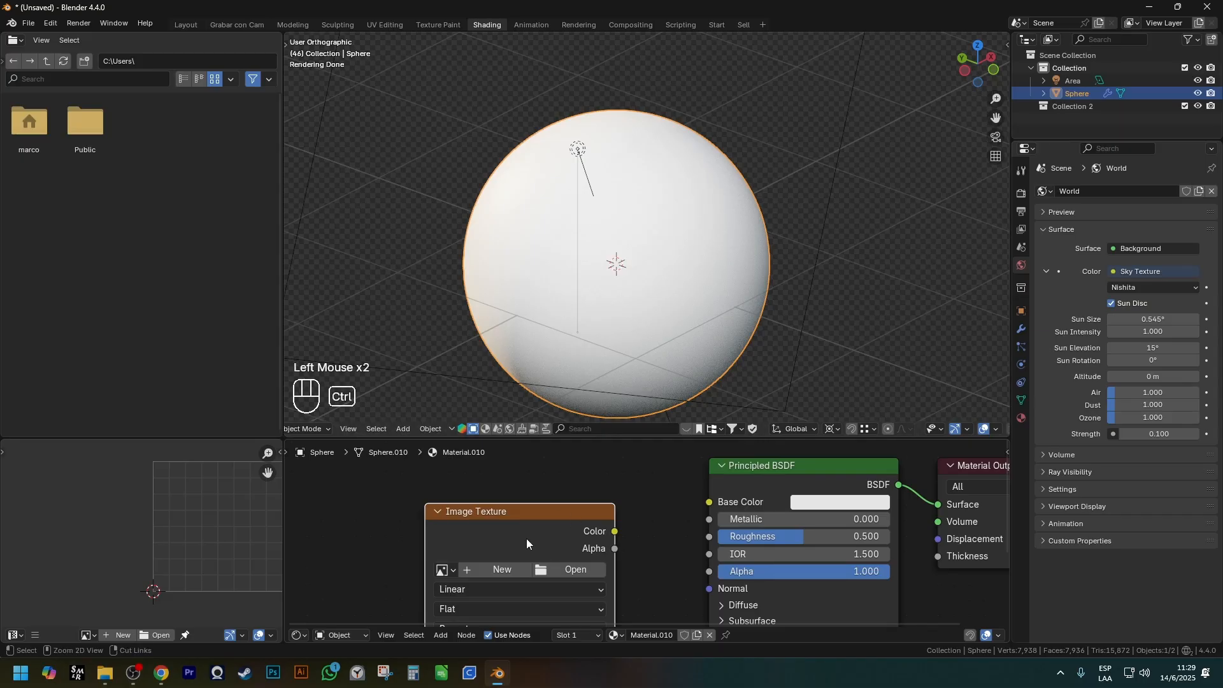
{"action": "key", "text": "ctrl+x"}
{"action": "key", "text": "shift+a"}
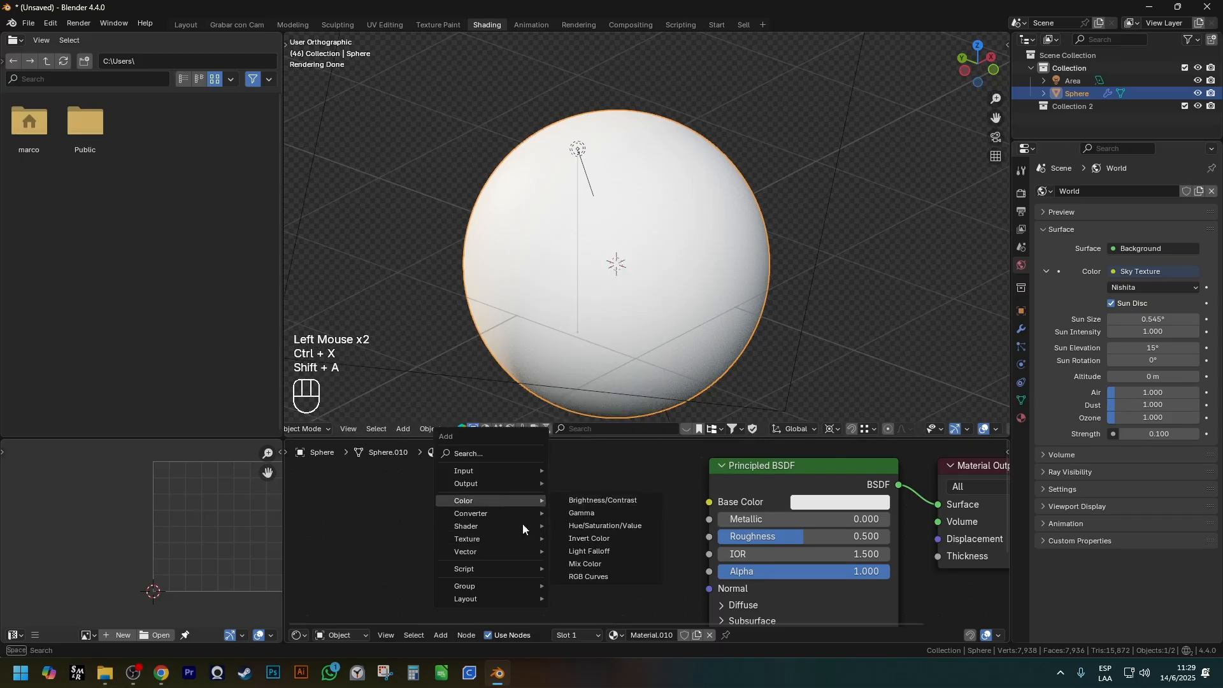
{"action": "mouse_move", "coordinate": [463, 542]}
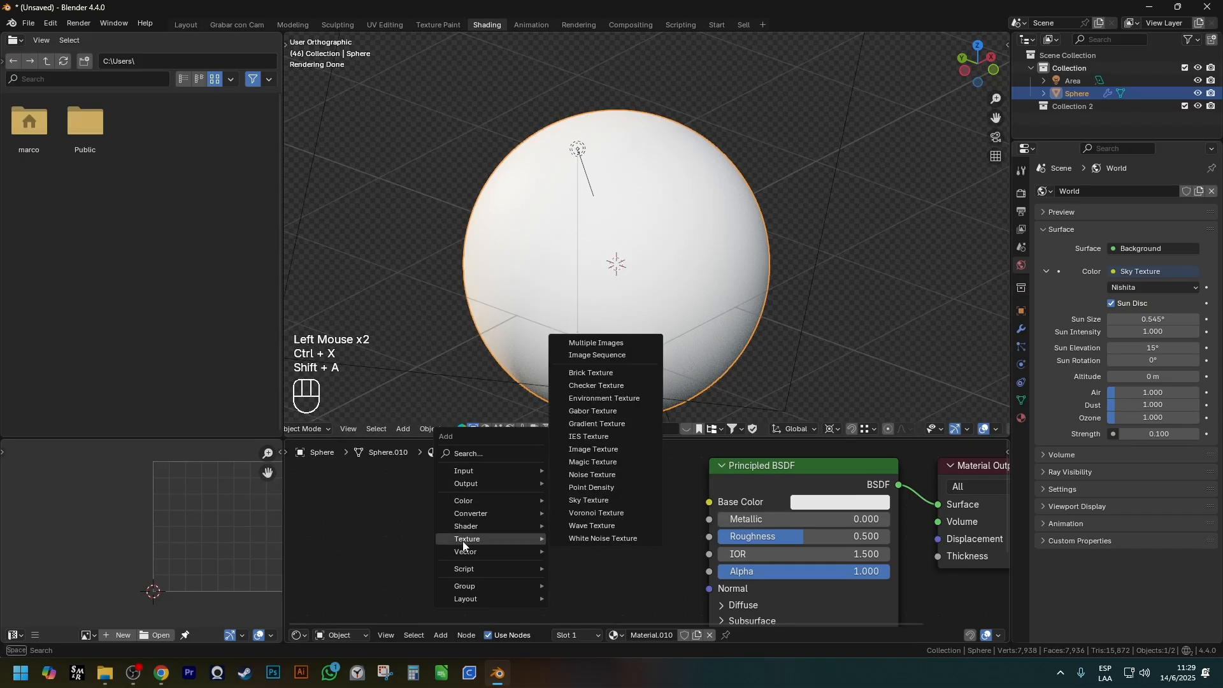
{"action": "left_click", "coordinate": [626, 449]}
{"action": "right_click", "coordinate": [506, 465]}
Add a Brick Texture node to the sphere's material and place it well before the Principled BSDF.
{"action": "key", "text": "shift+a"}
{"action": "mouse_move", "coordinate": [499, 465]}
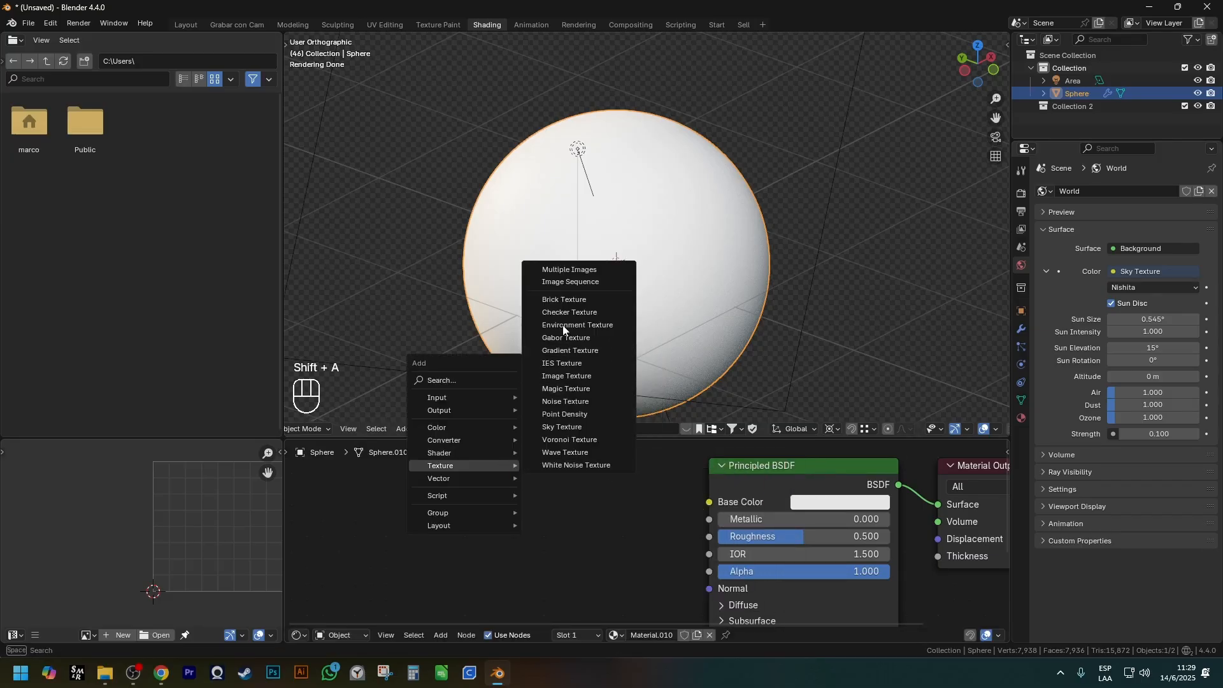
{"action": "left_click", "coordinate": [568, 299]}
{"action": "left_click", "coordinate": [483, 478]}
{"action": "scroll", "coordinate": [486, 474], "scroll_direction": "down", "scroll_amount": 3}
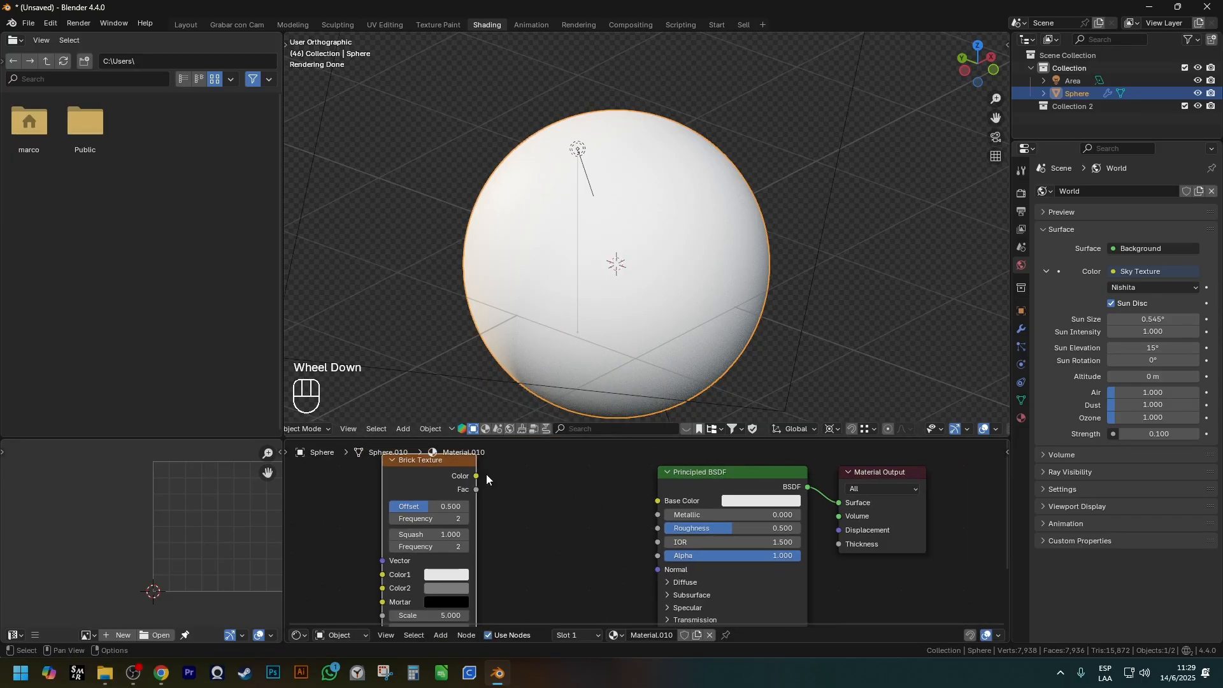
{"action": "middle_click_drag", "start_coordinate": [499, 500], "coordinate": [613, 479], "text": "shift"}
{"action": "key", "text": "g"}
{"action": "left_click", "coordinate": [534, 476]}
Add a Mix Color node between the Brick Texture and the Principled BSDF, spacing the nodes apart.
{"action": "key", "text": "shift+a"}
{"action": "mouse_move", "coordinate": [510, 438]}
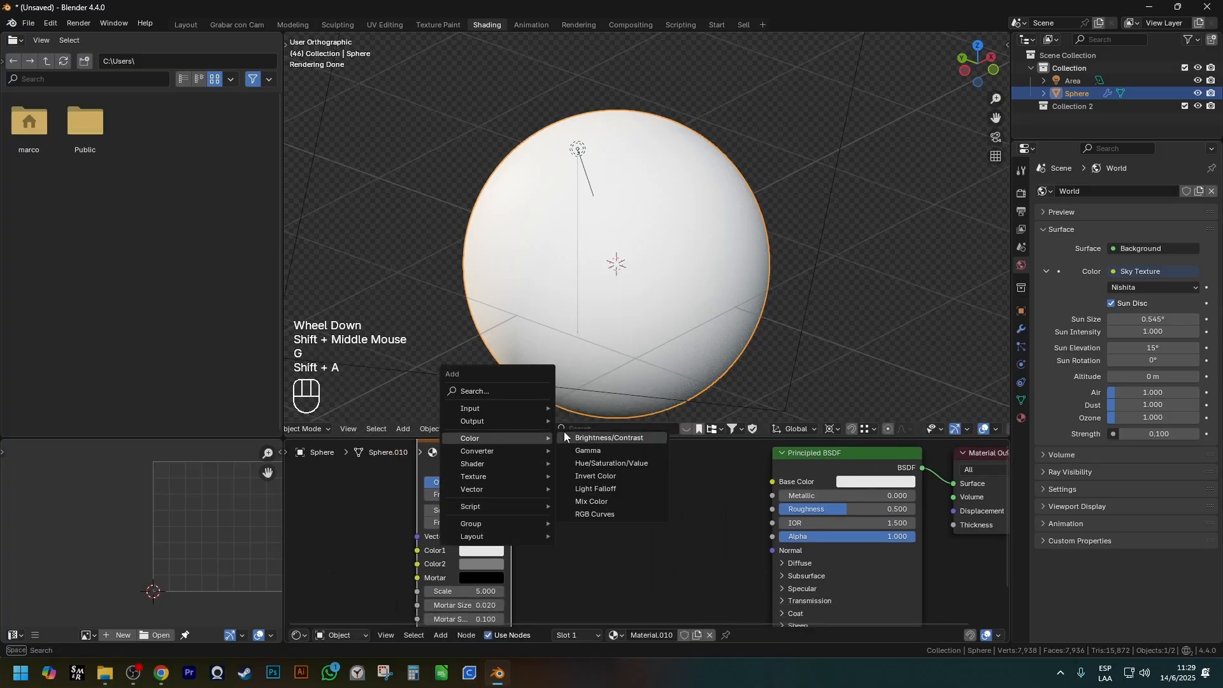
{"action": "left_click", "coordinate": [612, 499]}
{"action": "left_click", "coordinate": [635, 468]}
{"action": "scroll", "coordinate": [537, 509], "scroll_direction": "down", "scroll_amount": 4}
{"action": "left_click", "coordinate": [513, 484]}
{"action": "key", "text": "g"}
{"action": "left_click", "coordinate": [488, 461]}
Add a Noise Texture node below the Brick Texture.
{"action": "key", "text": "shift+a"}
{"action": "mouse_move", "coordinate": [498, 507]}
{"action": "mouse_move", "coordinate": [471, 542]}
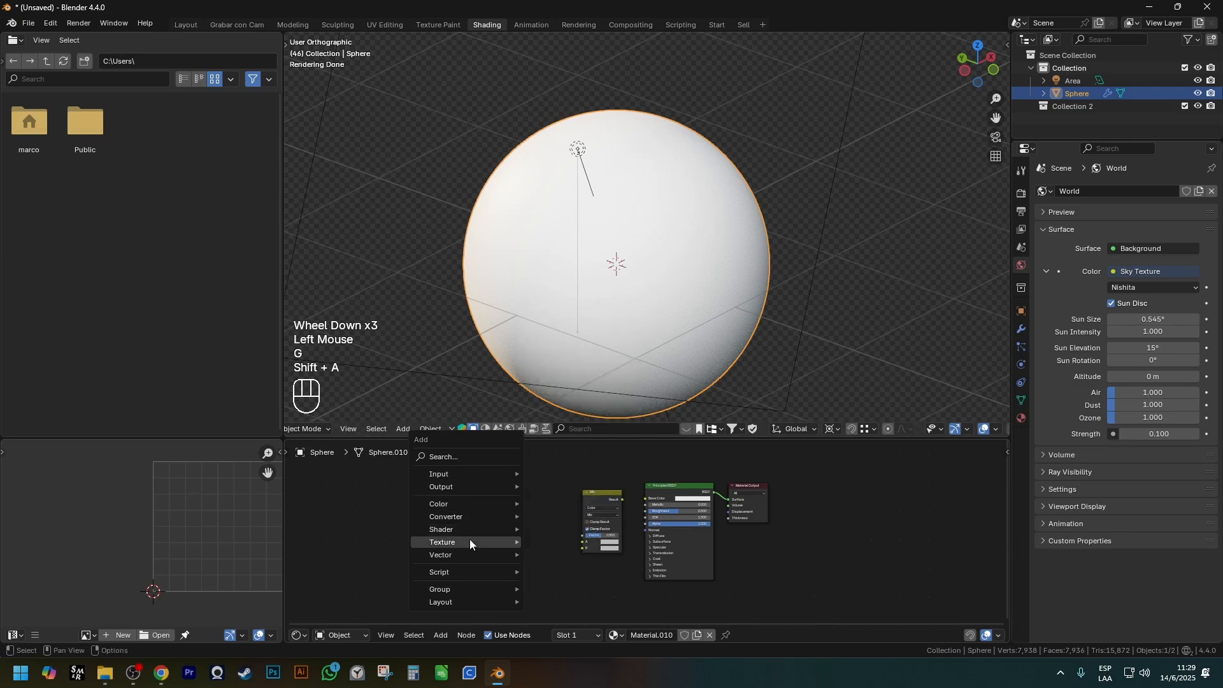
{"action": "left_click", "coordinate": [567, 478]}
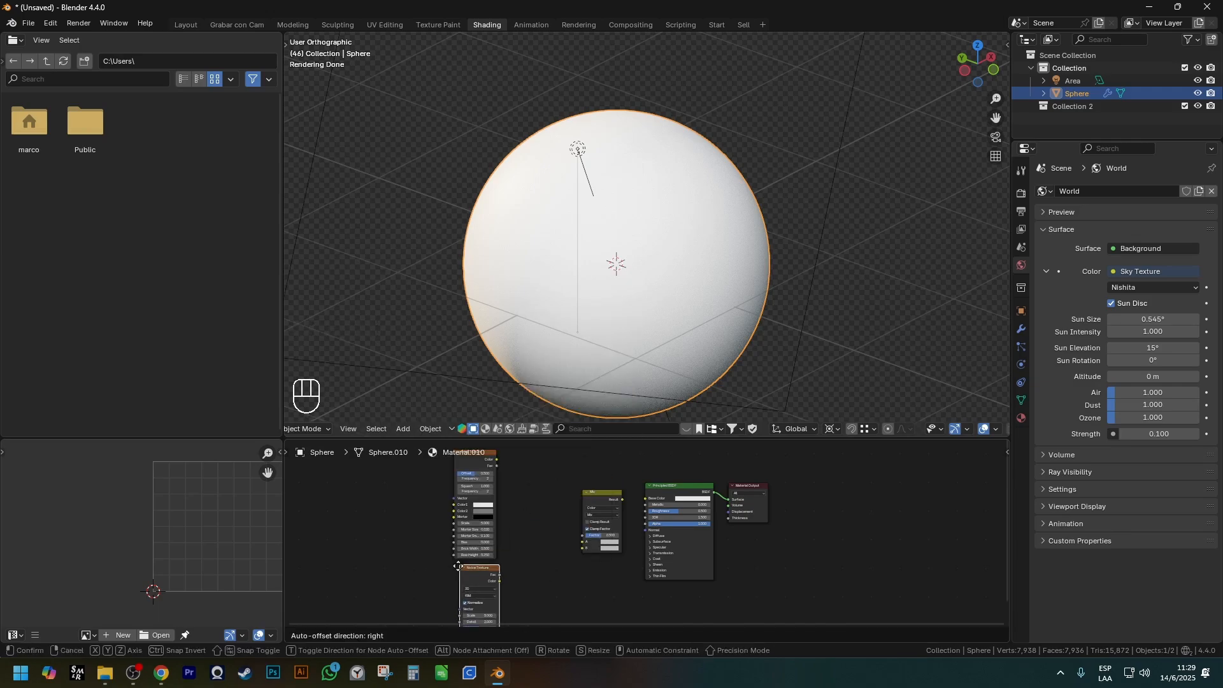
{"action": "left_click", "coordinate": [498, 582]}
{"action": "scroll", "coordinate": [499, 582], "scroll_direction": "up", "scroll_amount": 2}
{"action": "left_click_drag", "start_coordinate": [499, 582], "coordinate": [559, 559]}
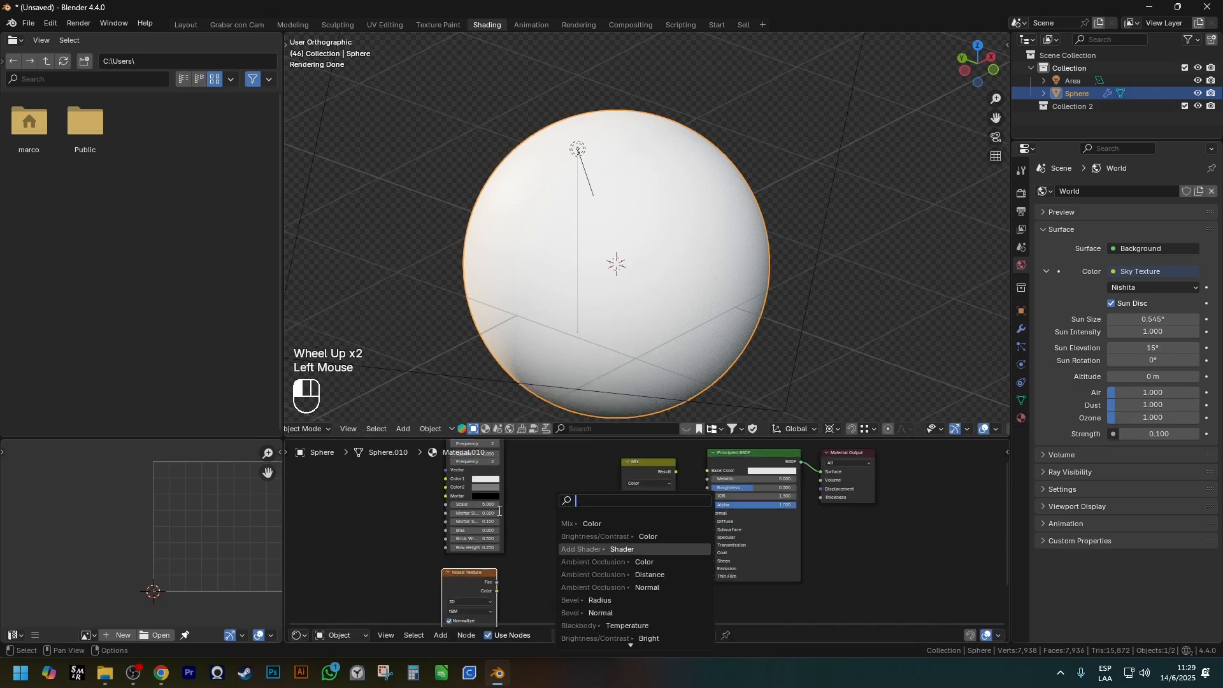
{"action": "right_click", "coordinate": [519, 499]}
Preview the Noise Texture directly on the sphere and set its Scale to 15.
{"action": "left_click", "coordinate": [466, 572], "text": "ctrl+shift"}
{"action": "middle_click_drag", "start_coordinate": [467, 572], "coordinate": [484, 561], "text": "shift"}
{"action": "scroll", "coordinate": [483, 574], "scroll_direction": "up", "scroll_amount": 4}
{"action": "left_click", "coordinate": [483, 581]}
{"action": "type", "text": "15"}
{"action": "key", "text": "Return"}
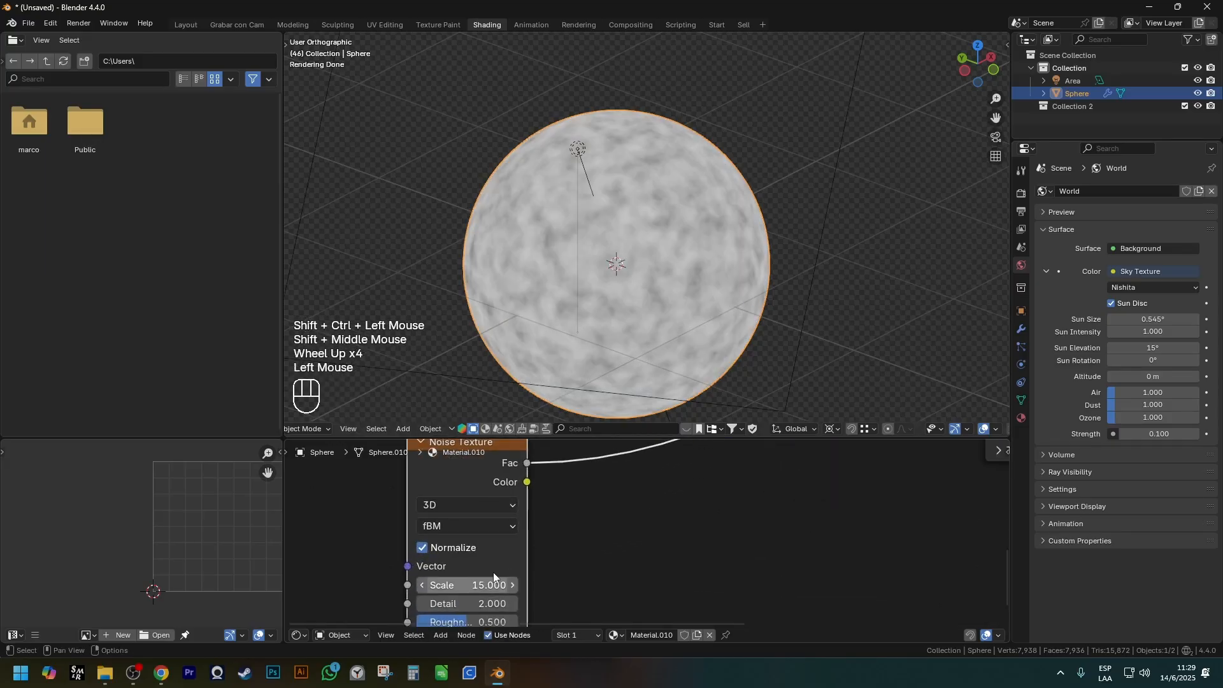
Preview the Brick Texture directly on the sphere and examine its pattern from above.
{"action": "scroll", "coordinate": [646, 509], "scroll_direction": "down", "scroll_amount": 2}
{"action": "middle_click_drag", "start_coordinate": [636, 487], "coordinate": [592, 603], "text": "shift"}
{"action": "middle_click_drag", "start_coordinate": [583, 545], "coordinate": [567, 602], "text": "shift"}
{"action": "middle_click_drag", "start_coordinate": [564, 548], "coordinate": [551, 598], "text": "shift"}
{"action": "scroll", "coordinate": [499, 510], "scroll_direction": "up", "scroll_amount": 3}
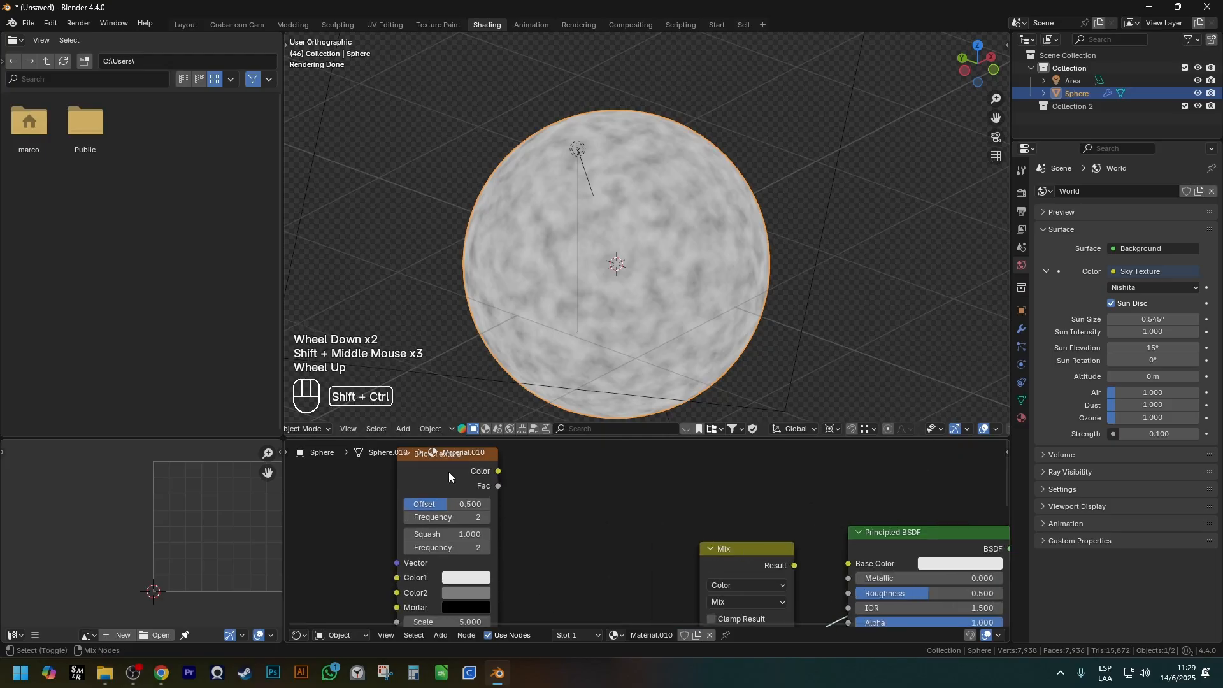
{"action": "left_click", "coordinate": [449, 473], "text": "ctrl+shift"}
{"action": "middle_click_drag", "start_coordinate": [624, 621], "coordinate": [622, 541], "text": "shift"}
{"action": "scroll", "coordinate": [612, 347], "scroll_direction": "down", "scroll_amount": 3}
{"action": "middle_click_drag", "start_coordinate": [614, 376], "coordinate": [577, 56]}
{"action": "scroll", "coordinate": [612, 274], "scroll_direction": "up", "scroll_amount": 3}
{"action": "scroll", "coordinate": [619, 517], "scroll_direction": "down", "scroll_amount": 1}
{"action": "scroll", "coordinate": [620, 527], "scroll_direction": "down", "scroll_amount": 1, "text": "shift"}
{"action": "middle_click_drag", "start_coordinate": [620, 521], "coordinate": [620, 443], "text": "shift"}
Connect the Brick Texture's Color to the Mix node's A input and the Noise Texture's Color to B.
{"action": "middle_click_drag", "start_coordinate": [521, 549], "coordinate": [495, 583], "text": "shift"}
{"action": "left_click_drag", "start_coordinate": [484, 585], "coordinate": [586, 539]}
{"action": "key", "text": "Escape"}
{"action": "left_click_drag", "start_coordinate": [484, 585], "coordinate": [668, 522]}
{"action": "middle_click_drag", "start_coordinate": [508, 479], "coordinate": [471, 492], "text": "shift"}
{"action": "scroll", "coordinate": [471, 490], "scroll_direction": "down", "scroll_amount": 1}
{"action": "left_click", "coordinate": [469, 455]}
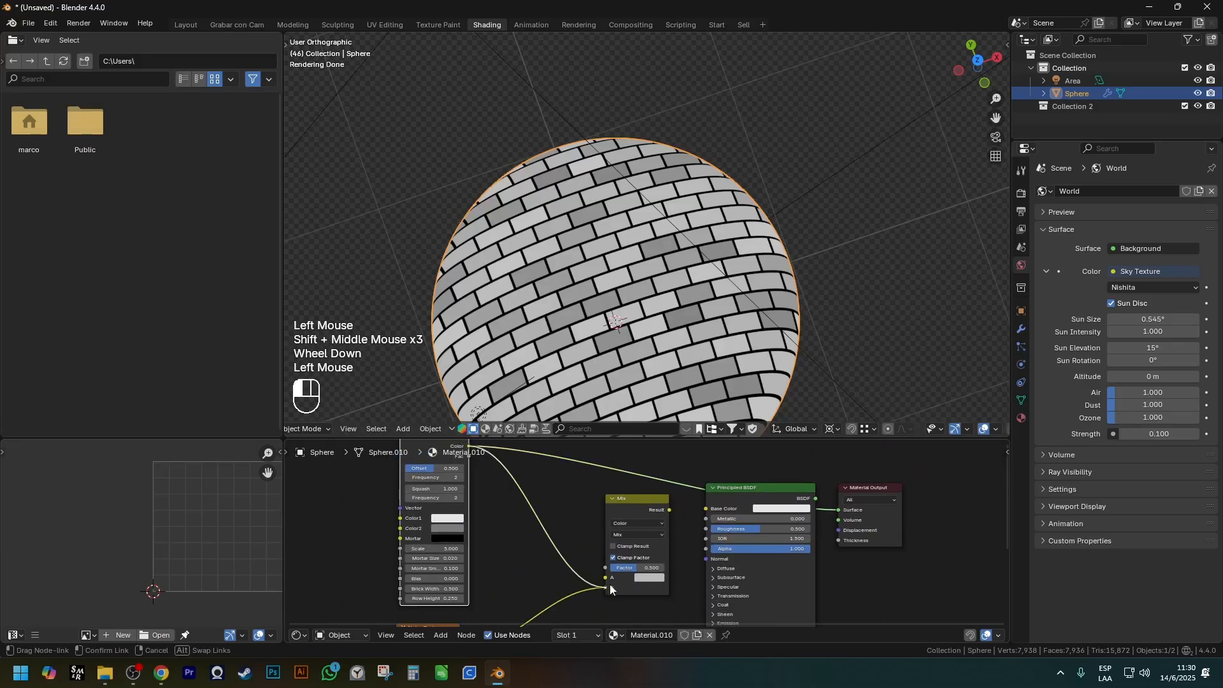
{"action": "scroll", "coordinate": [643, 534], "scroll_direction": "up", "scroll_amount": 4}
{"action": "key", "text": "Escape"}
Set the Mix node to Multiply with a Factor of 1.000 and preview its result on the sphere.
{"action": "left_click", "coordinate": [646, 531]}
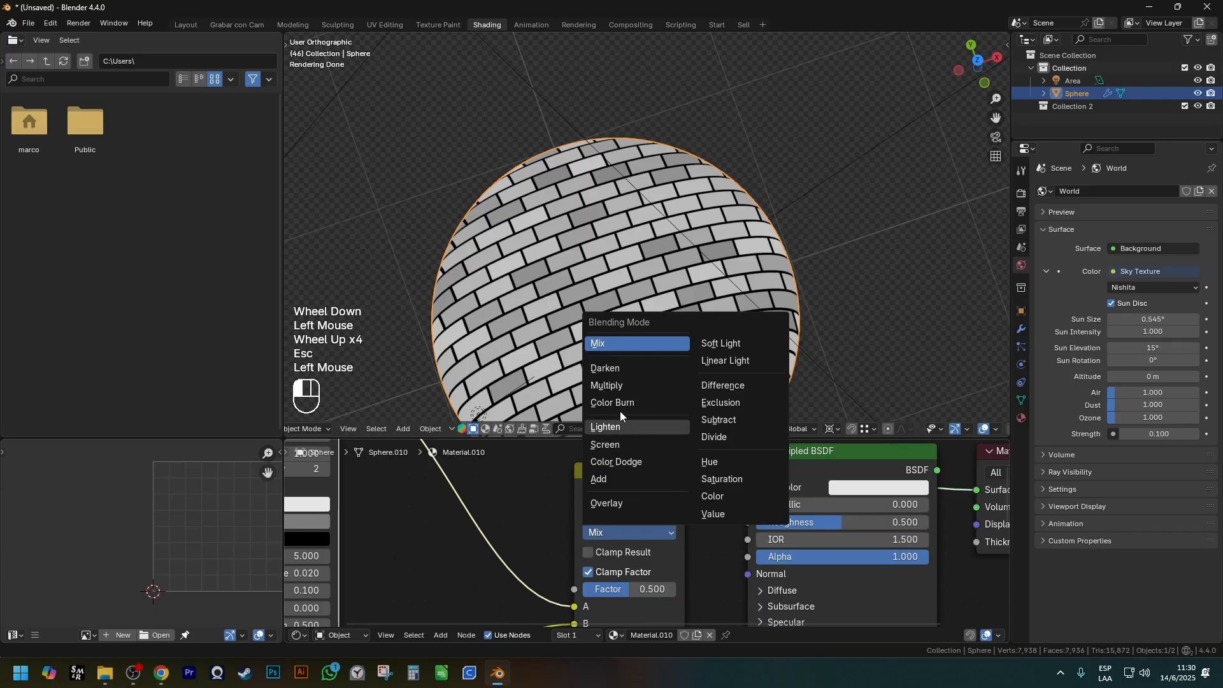
{"action": "left_click", "coordinate": [607, 386]}
{"action": "middle_click_drag", "start_coordinate": [630, 483], "coordinate": [631, 449], "text": "shift"}
{"action": "left_click", "coordinate": [631, 449], "text": "ctrl+shift"}
{"action": "middle_click_drag", "start_coordinate": [613, 364], "coordinate": [602, 321]}
{"action": "scroll", "coordinate": [602, 321], "scroll_direction": "up", "scroll_amount": 1}
{"action": "left_click_drag", "start_coordinate": [626, 555], "coordinate": [685, 555]}
{"action": "middle_click_drag", "start_coordinate": [587, 349], "coordinate": [567, 306]}
Feed the Mix node's B input from the Noise Texture's Fac output instead of Color.
{"action": "scroll", "coordinate": [503, 459], "scroll_direction": "down", "scroll_amount": 1}
{"action": "middle_click_drag", "start_coordinate": [504, 459], "coordinate": [449, 491], "text": "shift"}
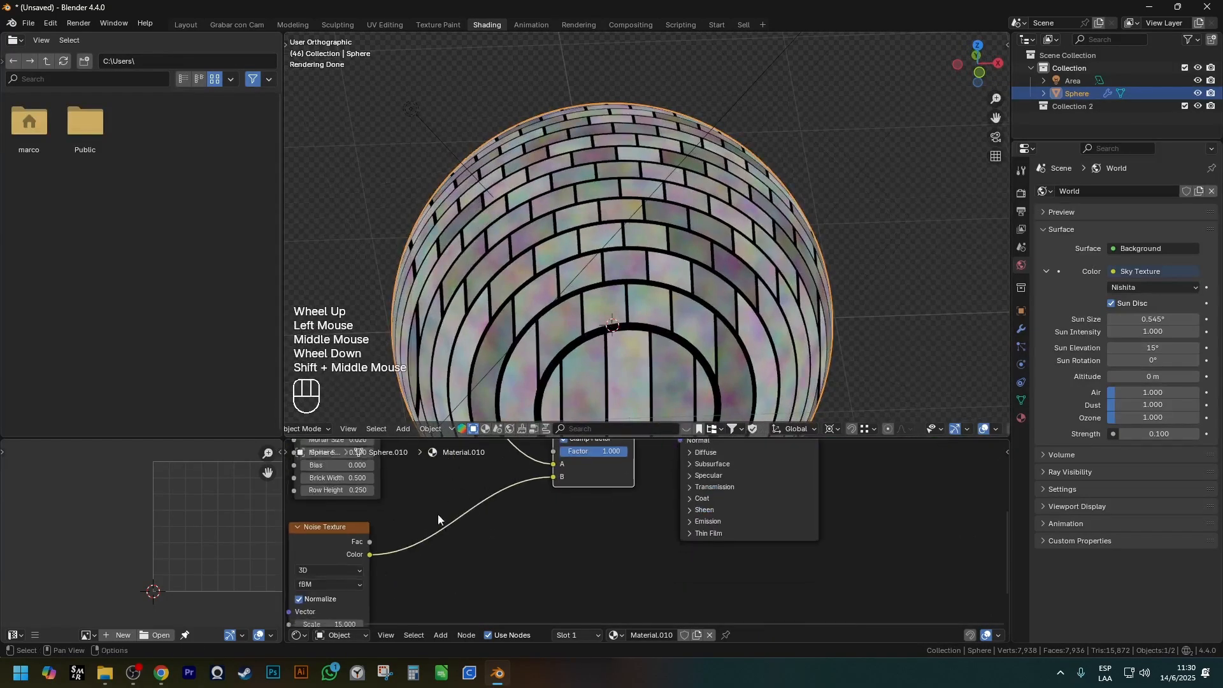
{"action": "scroll", "coordinate": [414, 510], "scroll_direction": "up", "scroll_amount": 2}
{"action": "middle_click_drag", "start_coordinate": [377, 531], "coordinate": [357, 561], "text": "shift"}
{"action": "left_click_drag", "start_coordinate": [337, 590], "coordinate": [589, 506]}
{"action": "middle_click_drag", "start_coordinate": [662, 367], "coordinate": [722, 233]}
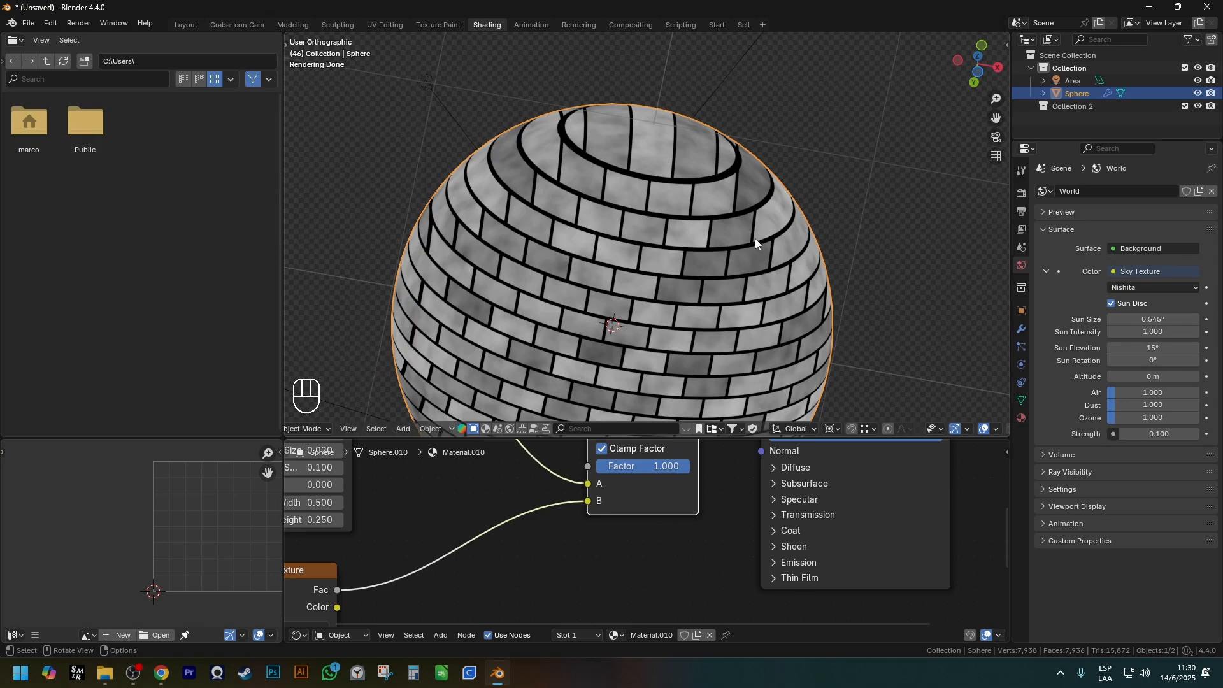
{"action": "scroll", "coordinate": [411, 536], "scroll_direction": "down", "scroll_amount": 3}
{"action": "key", "text": "Escape"}
{"action": "middle_click_drag", "start_coordinate": [415, 517], "coordinate": [444, 490]}
{"action": "left_click", "coordinate": [392, 472]}
{"action": "left_click", "coordinate": [398, 561], "text": "shift"}
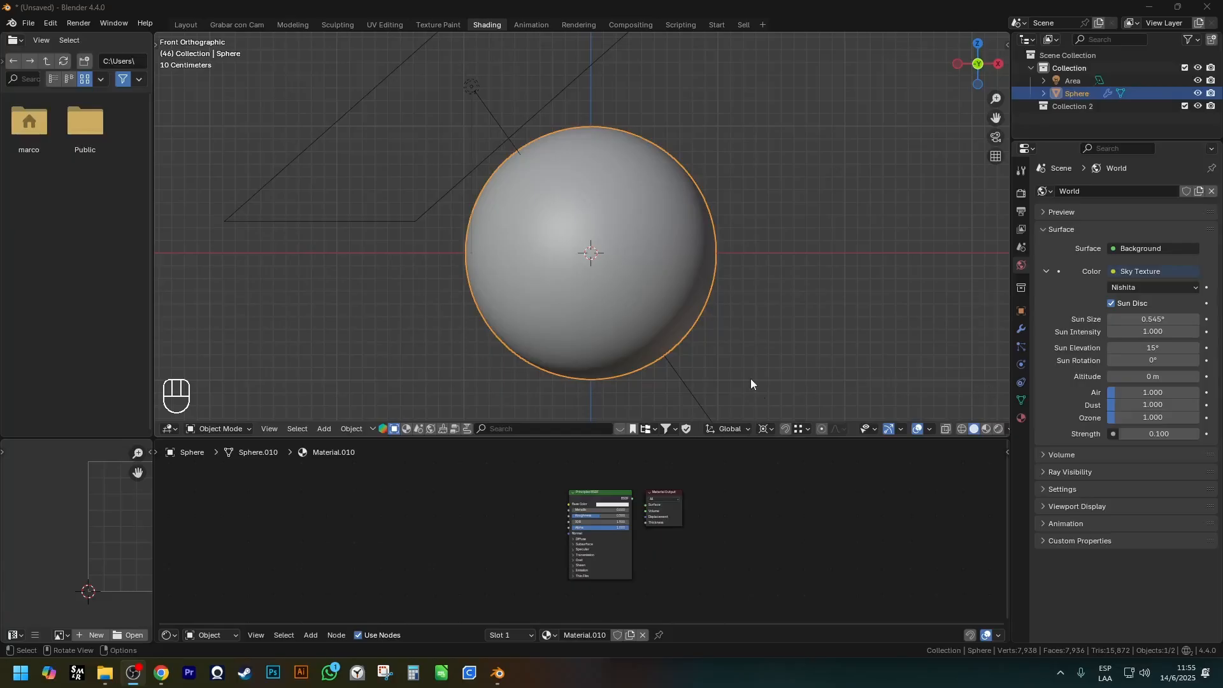
Space the Principled BSDF away from the Material Output and connect its BSDF output to Surface.
{"action": "scroll", "coordinate": [652, 283], "scroll_direction": "down", "scroll_amount": 1}
{"action": "scroll", "coordinate": [651, 288], "scroll_direction": "up", "scroll_amount": 2}
{"action": "middle_click_drag", "start_coordinate": [651, 288], "coordinate": [648, 259], "text": "shift"}
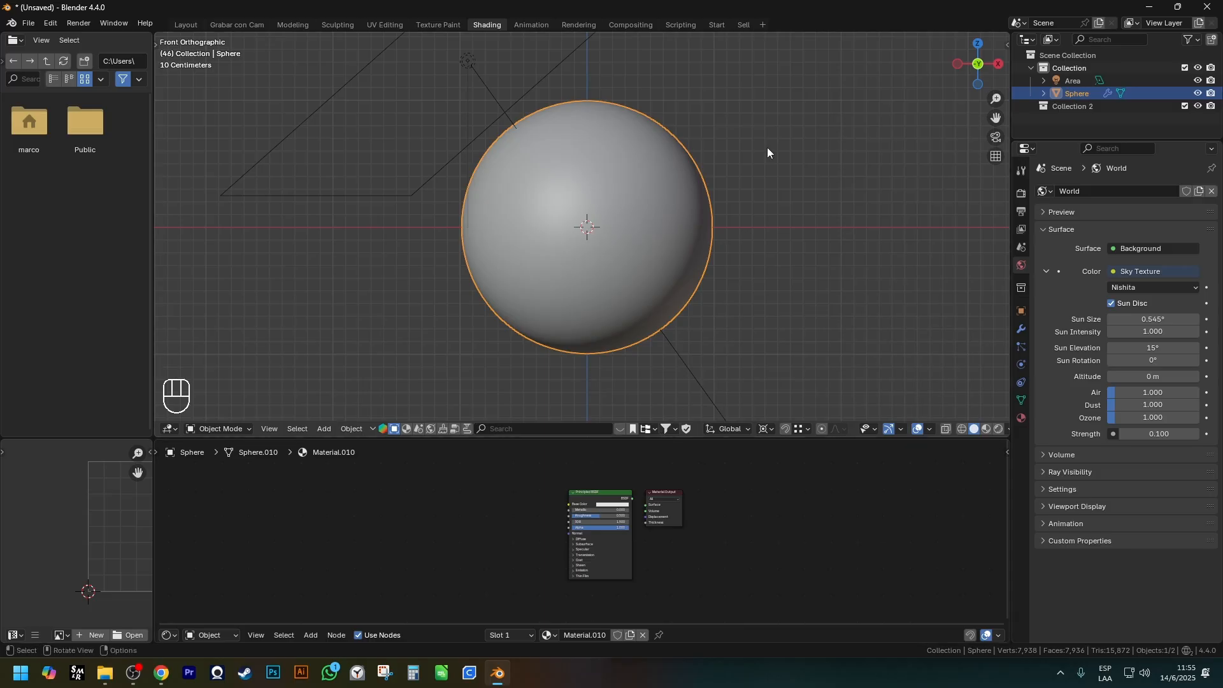
{"action": "left_click", "coordinate": [606, 497]}
{"action": "key", "text": "g"}
{"action": "scroll", "coordinate": [607, 507], "scroll_direction": "up", "scroll_amount": 2}
{"action": "middle_click_drag", "start_coordinate": [607, 507], "coordinate": [583, 485], "text": "shift"}
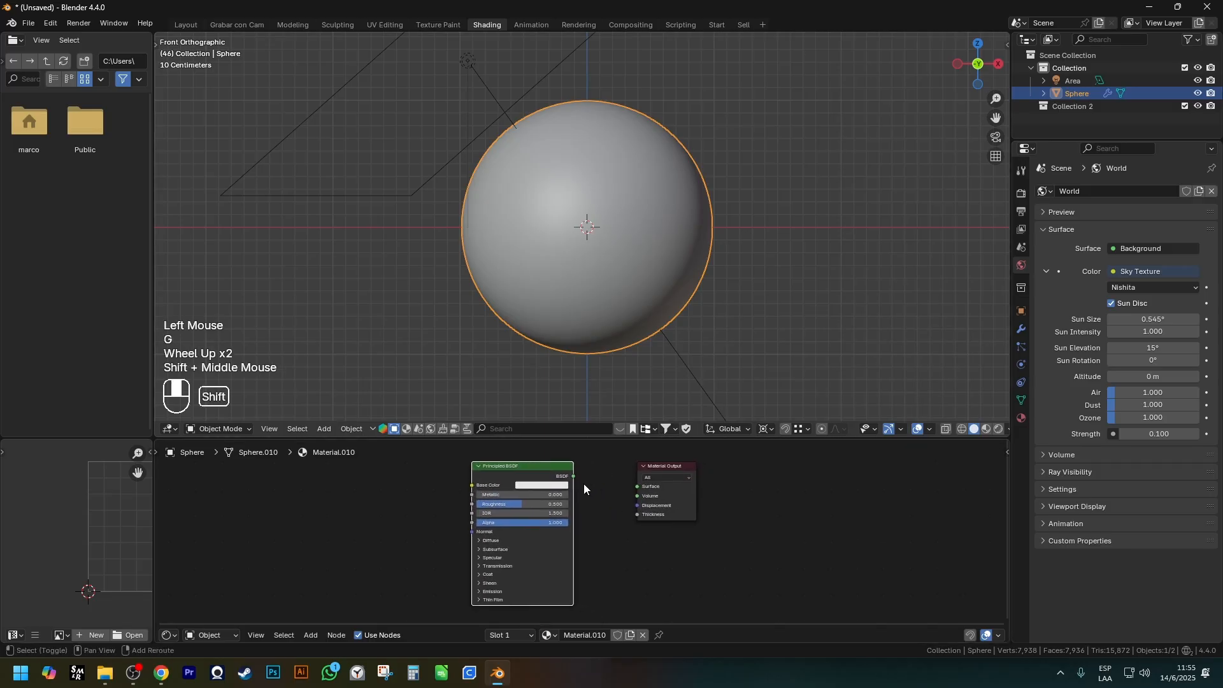
{"action": "scroll", "coordinate": [573, 479], "scroll_direction": "up", "scroll_amount": 2}
{"action": "left_click_drag", "start_coordinate": [574, 474], "coordinate": [667, 488]}
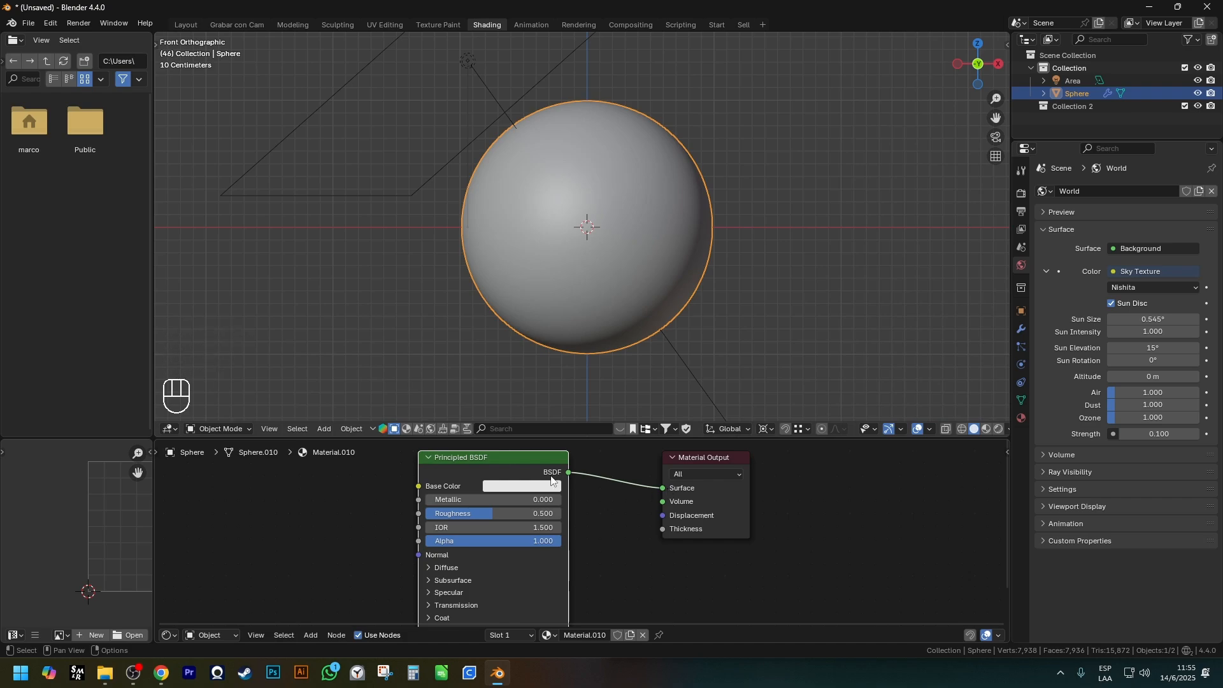
{"action": "left_click", "coordinate": [529, 465]}
{"action": "key", "text": "g"}
{"action": "left_click", "coordinate": [534, 480]}
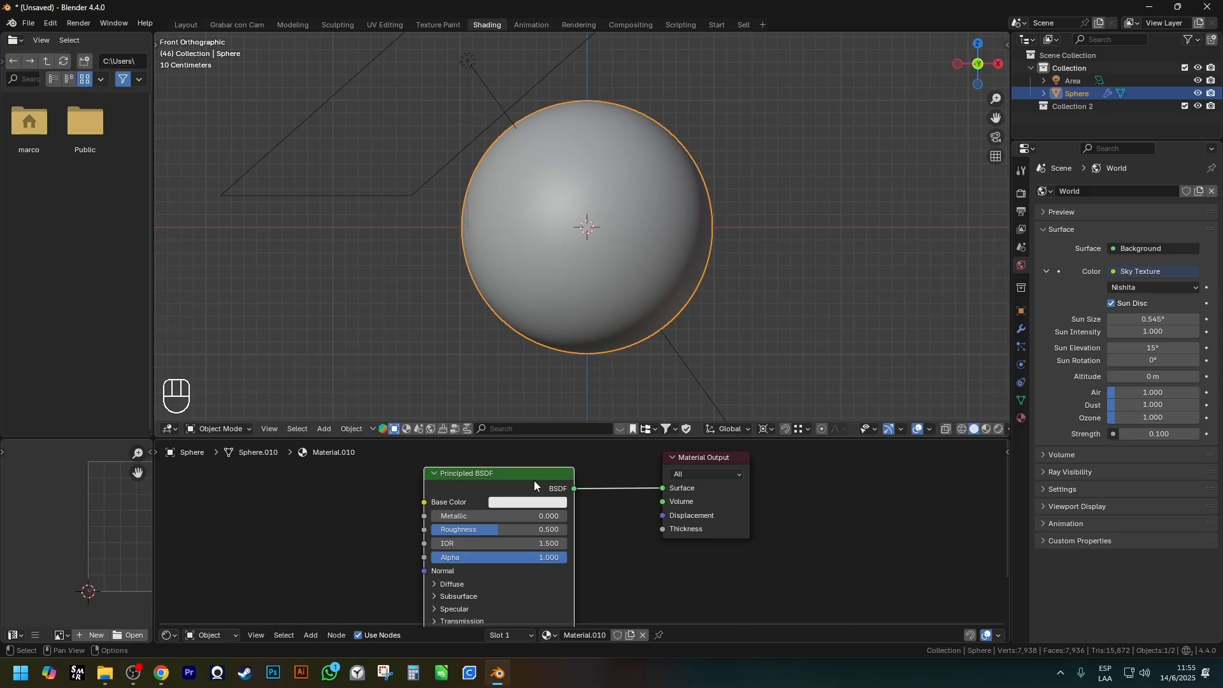
Switch the 3D viewport to Rendered shading.
{"action": "scroll", "coordinate": [734, 310], "scroll_direction": "down", "scroll_amount": 2}
{"action": "key", "text": "z"}
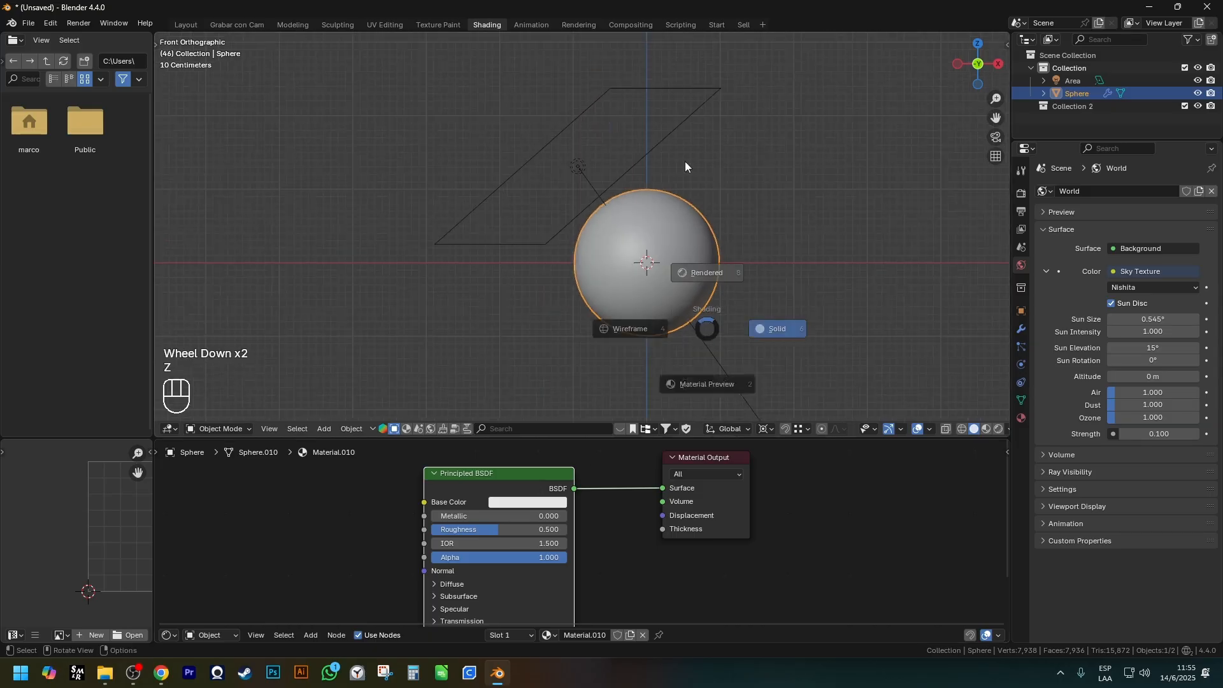
{"action": "middle_click_drag", "start_coordinate": [703, 236], "coordinate": [706, 287], "text": "shift"}
{"action": "scroll", "coordinate": [706, 319], "scroll_direction": "up", "scroll_amount": 2}
{"action": "scroll", "coordinate": [535, 509], "scroll_direction": "down", "scroll_amount": 1}
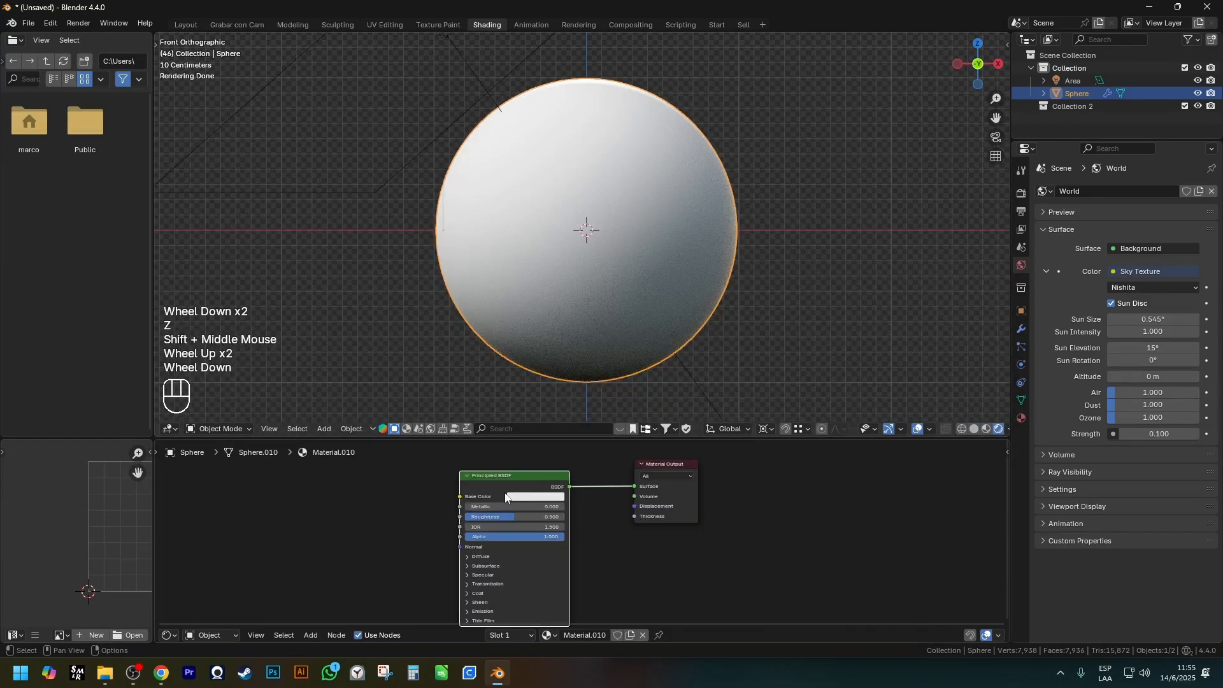
Set the Principled BSDF's Base Color to red (#E70400FF) and its Roughness to 0.250.
{"action": "scroll", "coordinate": [474, 498], "scroll_direction": "up", "scroll_amount": 2}
{"action": "left_click", "coordinate": [550, 497]}
{"action": "left_click", "coordinate": [594, 366]}
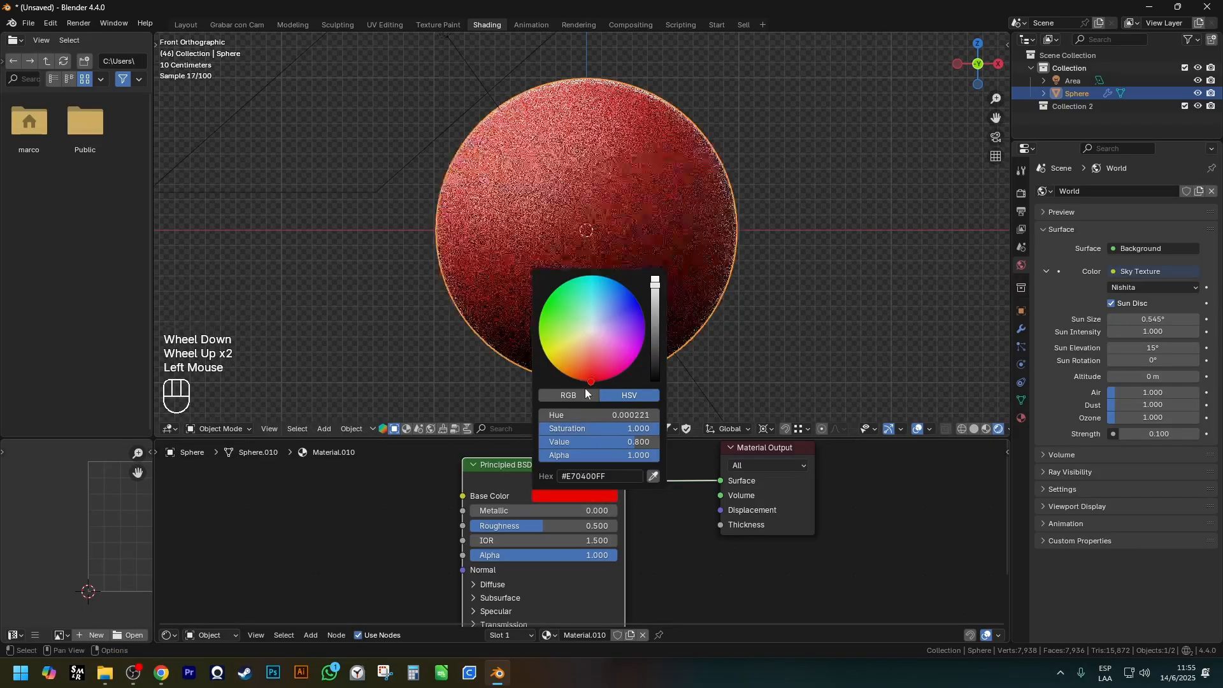
{"action": "scroll", "coordinate": [637, 530], "scroll_direction": "up", "scroll_amount": 2}
{"action": "left_click_drag", "start_coordinate": [560, 523], "coordinate": [501, 524]}
{"action": "scroll", "coordinate": [610, 251], "scroll_direction": "down", "scroll_amount": 1}
{"action": "middle_click_drag", "start_coordinate": [610, 247], "coordinate": [616, 220], "text": "shift"}
{"action": "scroll", "coordinate": [661, 395], "scroll_direction": "down", "scroll_amount": 2}
{"action": "scroll", "coordinate": [583, 455], "scroll_direction": "down", "scroll_amount": 1, "text": "shift"}
{"action": "scroll", "coordinate": [679, 483], "scroll_direction": "down", "scroll_amount": 1}
Add a Bump node before the Principled BSDF and attach an Image Texture with Mapping and Texture Coordinate nodes to it.
{"action": "middle_click_drag", "start_coordinate": [571, 467], "coordinate": [786, 476], "text": "shift"}
{"action": "left_click", "coordinate": [549, 557]}
{"action": "key", "text": "shift+a"}
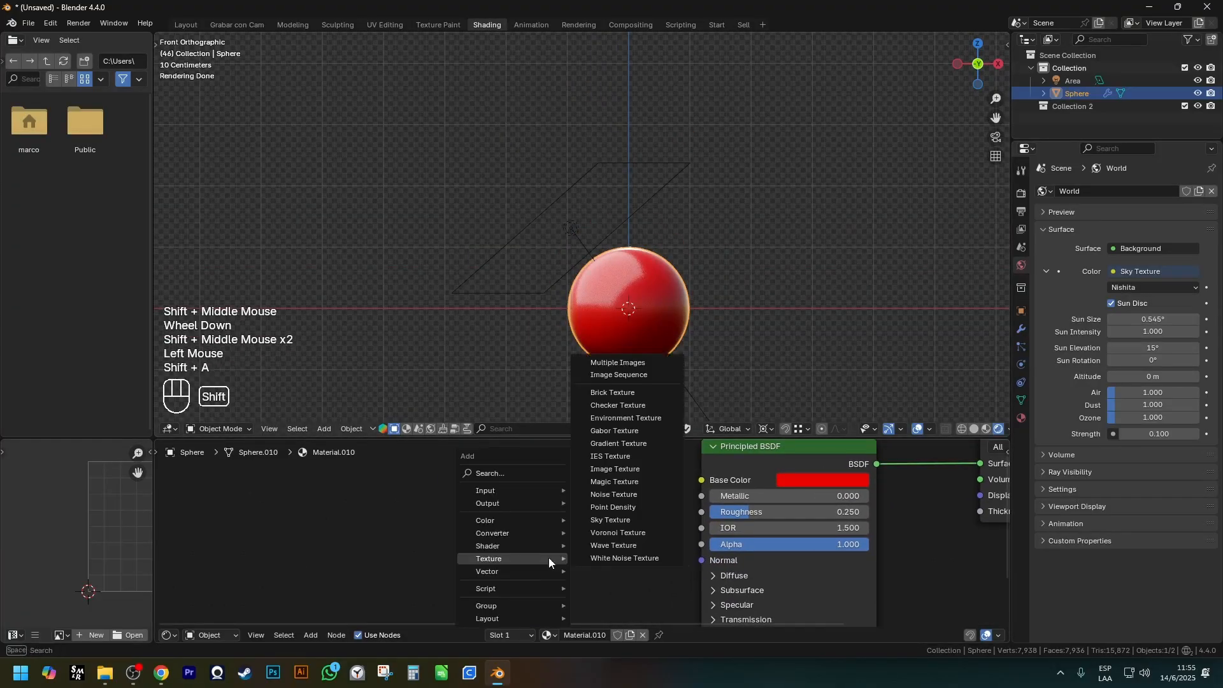
{"action": "mouse_move", "coordinate": [535, 571]}
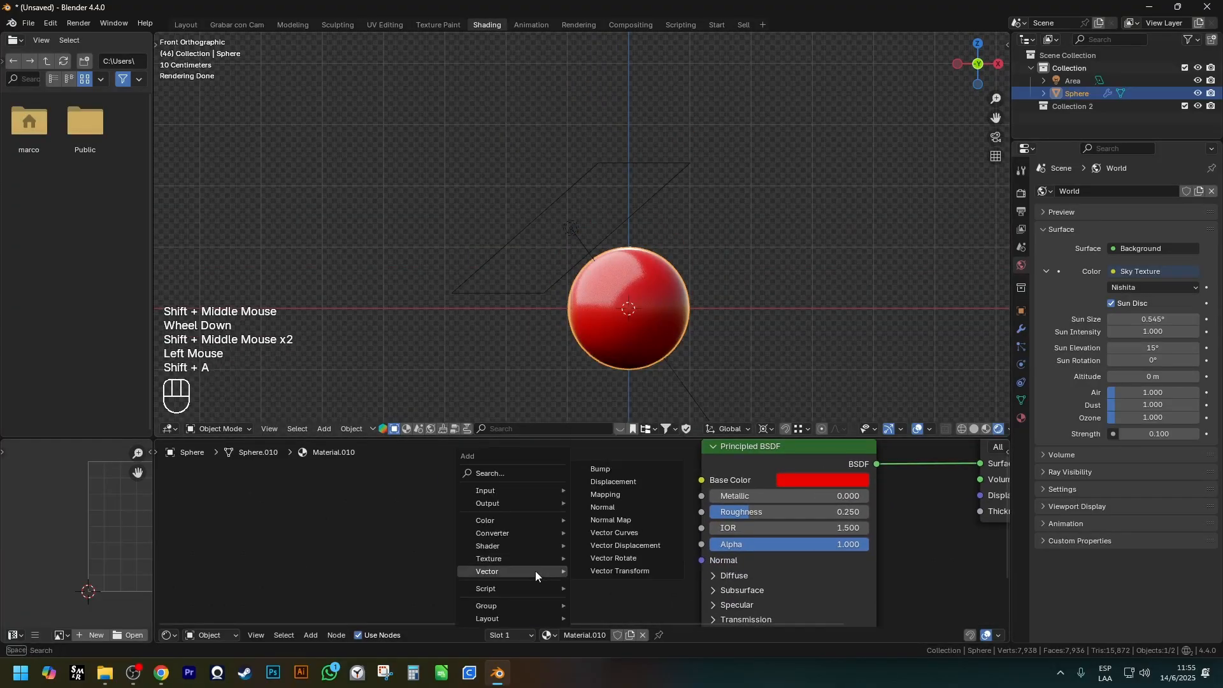
{"action": "left_click", "coordinate": [626, 468]}
{"action": "scroll", "coordinate": [576, 484], "scroll_direction": "down", "scroll_amount": 1}
{"action": "middle_click_drag", "start_coordinate": [484, 548], "coordinate": [648, 542], "text": "shift"}
{"action": "left_click", "coordinate": [651, 512]}
{"action": "key", "text": "ctrl+t"}
{"action": "scroll", "coordinate": [649, 542], "scroll_direction": "up", "scroll_amount": 1}
Load Wood Fine Veneer Walnut 005.jpg from the Texturas bookmark's Woods folder into the Image Texture.
{"action": "left_click", "coordinate": [649, 542]}
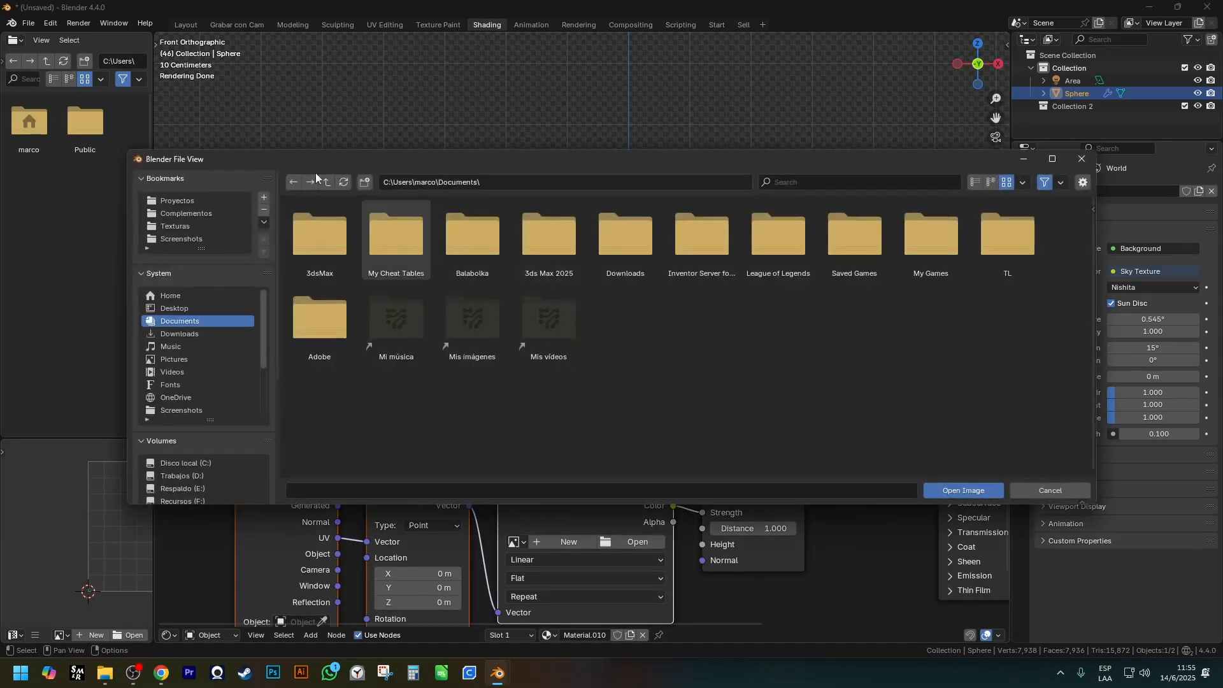
{"action": "left_click", "coordinate": [174, 224]}
{"action": "left_click", "coordinate": [403, 232]}
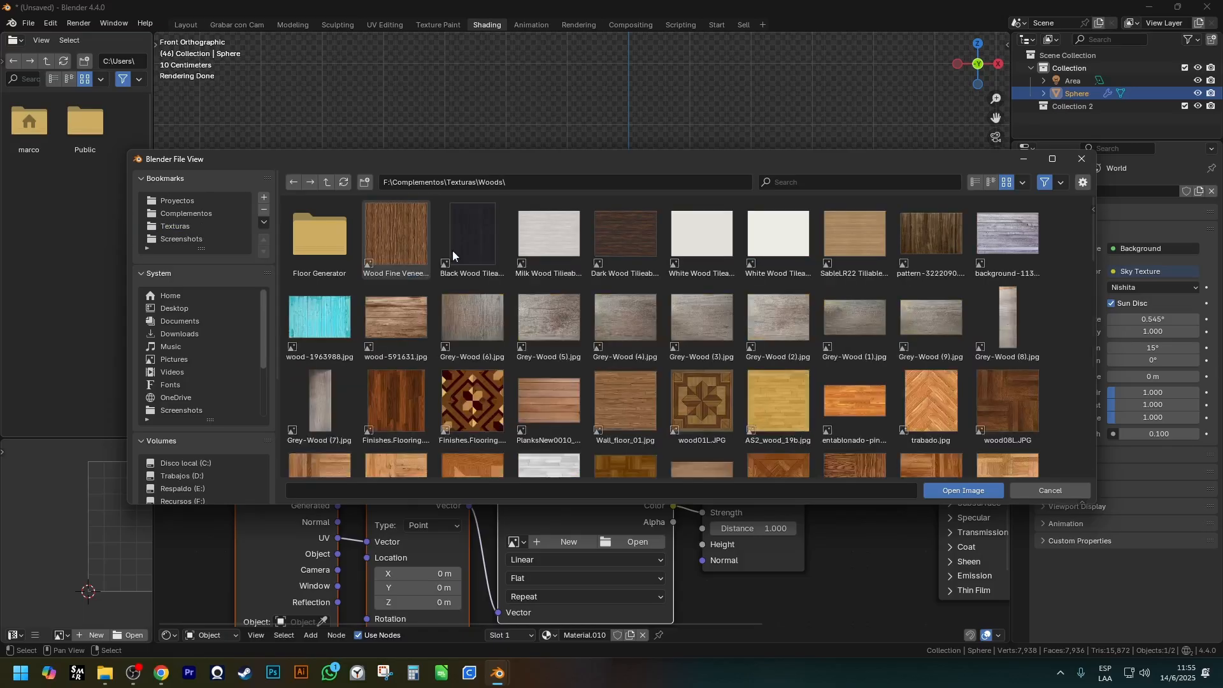
{"action": "double_click", "coordinate": [402, 243]}
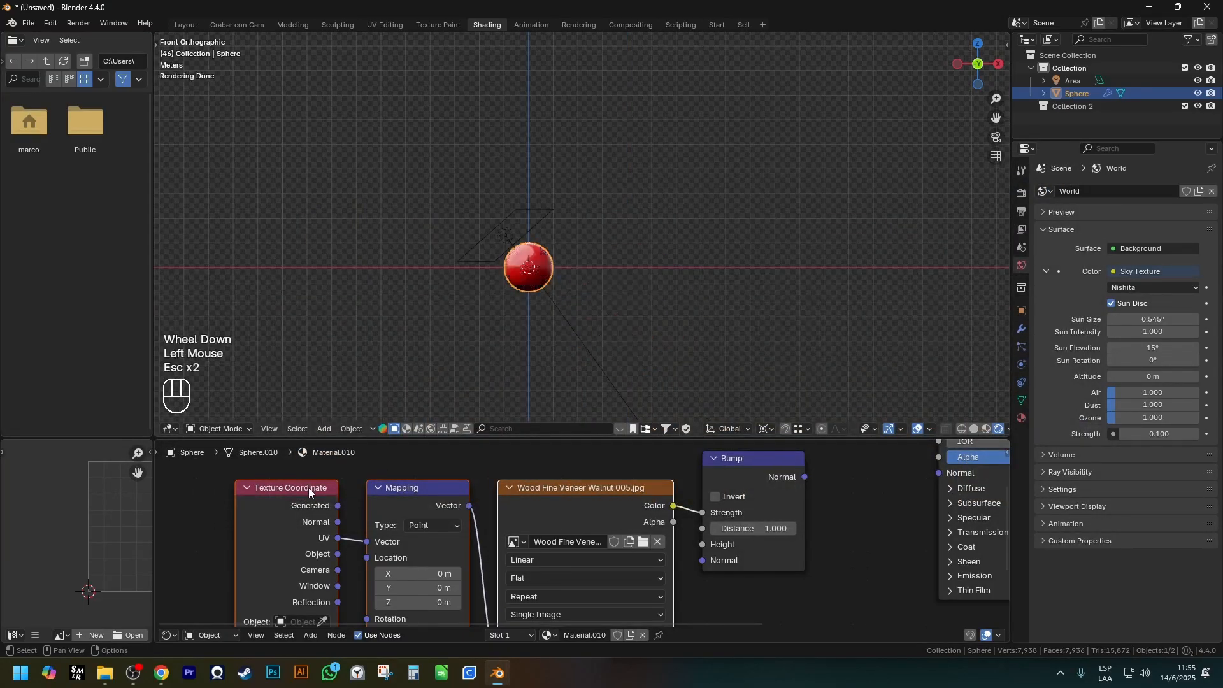
Connect the Bump node's Normal output to the Principled BSDF's Normal input.
{"action": "scroll", "coordinate": [518, 268], "scroll_direction": "up", "scroll_amount": 3}
{"action": "middle_click_drag", "start_coordinate": [583, 269], "coordinate": [455, 240], "text": "shift"}
{"action": "scroll", "coordinate": [587, 240], "scroll_direction": "up", "scroll_amount": 2}
{"action": "scroll", "coordinate": [841, 532], "scroll_direction": "down", "scroll_amount": 1}
{"action": "middle_click_drag", "start_coordinate": [841, 533], "coordinate": [441, 564], "text": "shift"}
{"action": "scroll", "coordinate": [442, 526], "scroll_direction": "up", "scroll_amount": 2}
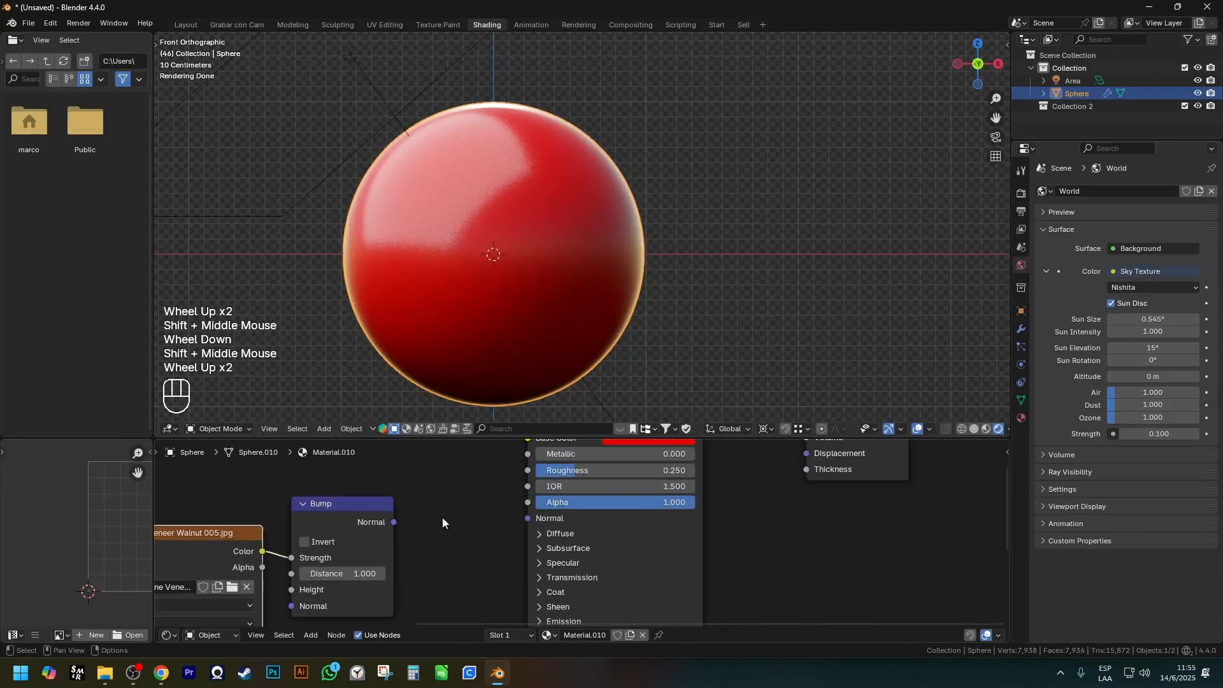
{"action": "middle_click_drag", "start_coordinate": [442, 508], "coordinate": [433, 519], "text": "shift"}
{"action": "left_click_drag", "start_coordinate": [385, 534], "coordinate": [520, 530]}
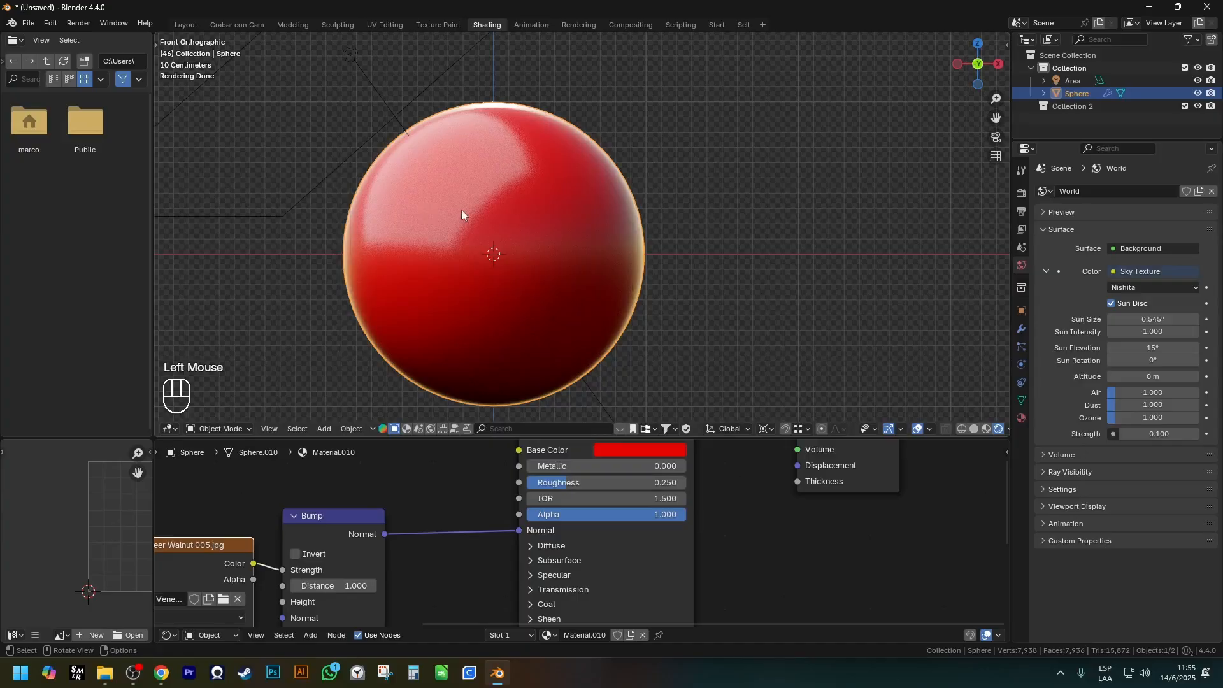
{"action": "scroll", "coordinate": [478, 208], "scroll_direction": "up", "scroll_amount": 3}
{"action": "scroll", "coordinate": [405, 555], "scroll_direction": "down", "scroll_amount": 3}
Move the three image nodes away from the Bump node and reroute the image's Color from Strength to Height.
{"action": "left_click", "coordinate": [422, 529]}
{"action": "middle_click_drag", "start_coordinate": [422, 529], "coordinate": [465, 514], "text": "shift"}
{"action": "scroll", "coordinate": [465, 514], "scroll_direction": "up", "scroll_amount": 2}
{"action": "left_click_drag", "start_coordinate": [268, 483], "coordinate": [450, 564]}
{"action": "key", "text": "g"}
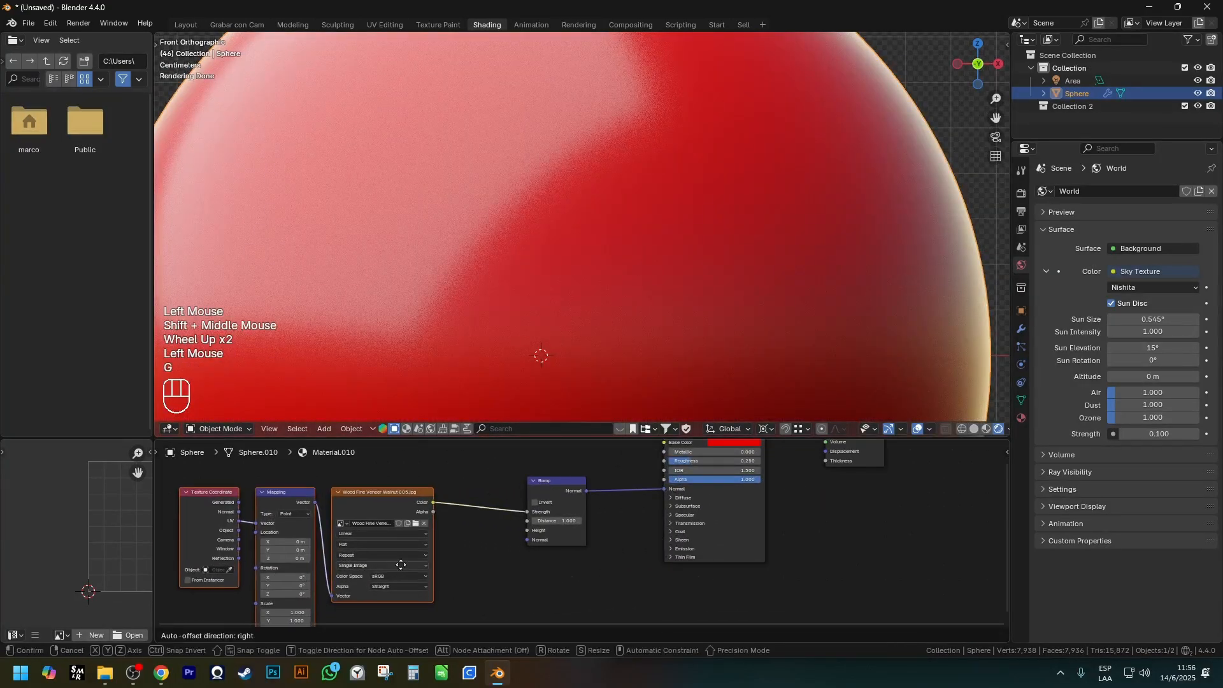
{"action": "scroll", "coordinate": [559, 530], "scroll_direction": "up", "scroll_amount": 2}
{"action": "left_click_drag", "start_coordinate": [372, 489], "coordinate": [511, 530]}
{"action": "scroll", "coordinate": [481, 344], "scroll_direction": "down", "scroll_amount": 2}
{"action": "middle_click_drag", "start_coordinate": [480, 344], "coordinate": [508, 251], "text": "shift"}
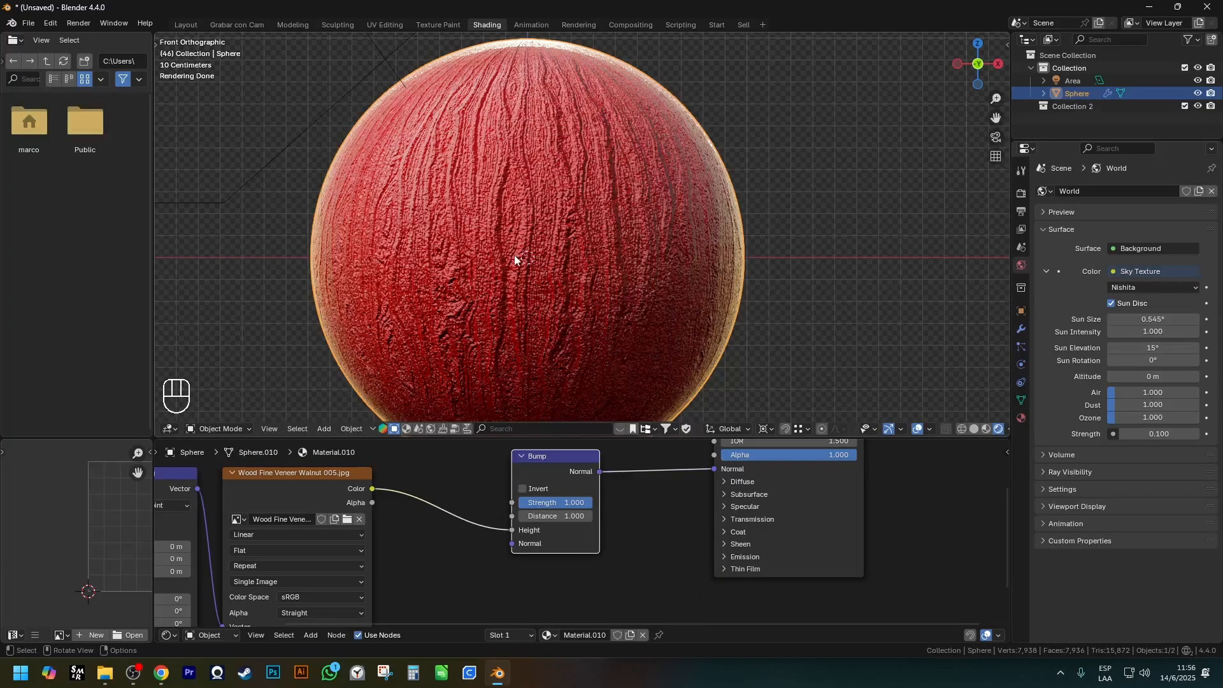
Disconnect the wood image from the Bump node's Height input.
{"action": "left_click_drag", "start_coordinate": [512, 530], "coordinate": [470, 534]}
{"action": "scroll", "coordinate": [714, 182], "scroll_direction": "down", "scroll_amount": 1}
{"action": "scroll", "coordinate": [714, 181], "scroll_direction": "down", "scroll_amount": 1, "text": "shift"}
{"action": "middle_click_drag", "start_coordinate": [716, 179], "coordinate": [669, 200], "text": "shift"}
{"action": "scroll", "coordinate": [669, 200], "scroll_direction": "up", "scroll_amount": 1}
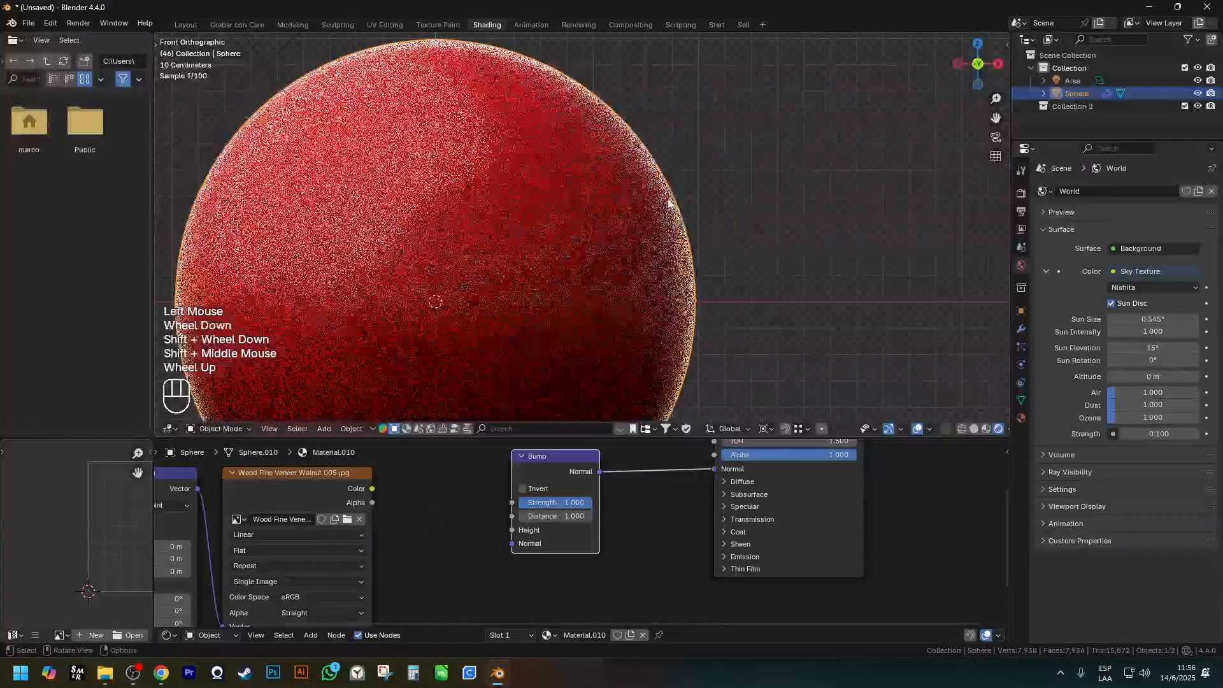
In Solid shading and Edit Mode, duplicate one face of the sphere's upper side and place the copy outside the sphere.
{"action": "key", "text": "z"}
{"action": "scroll", "coordinate": [668, 186], "scroll_direction": "up", "scroll_amount": 3}
{"action": "key", "text": "z"}
{"action": "scroll", "coordinate": [611, 153], "scroll_direction": "up", "scroll_amount": 1}
{"action": "left_click", "coordinate": [602, 154]}
{"action": "key", "text": "Tab"}
{"action": "key", "text": "z"}
{"action": "key", "text": "3"}
{"action": "left_click", "coordinate": [597, 130]}
{"action": "middle_click_drag", "start_coordinate": [596, 129], "coordinate": [564, 188], "text": "shift"}
{"action": "key", "text": "shift+d"}
{"action": "left_click", "coordinate": [727, 132]}
{"action": "scroll", "coordinate": [771, 192], "scroll_direction": "up", "scroll_amount": 1, "text": "shift"}
{"action": "middle_click_drag", "start_coordinate": [774, 195], "coordinate": [640, 235], "text": "shift"}
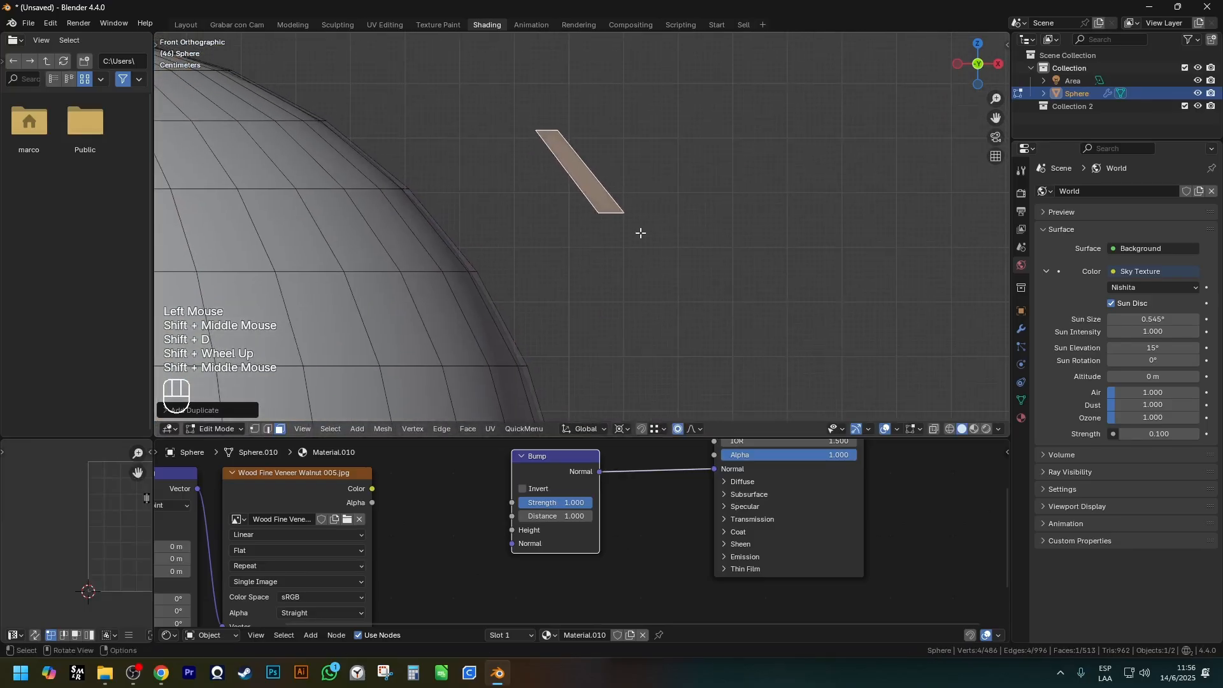
Return the sphere to Object Mode and bring up its modifier settings, framing the detached face.
{"action": "key", "text": "Tab"}
{"action": "left_click", "coordinate": [1022, 329]}
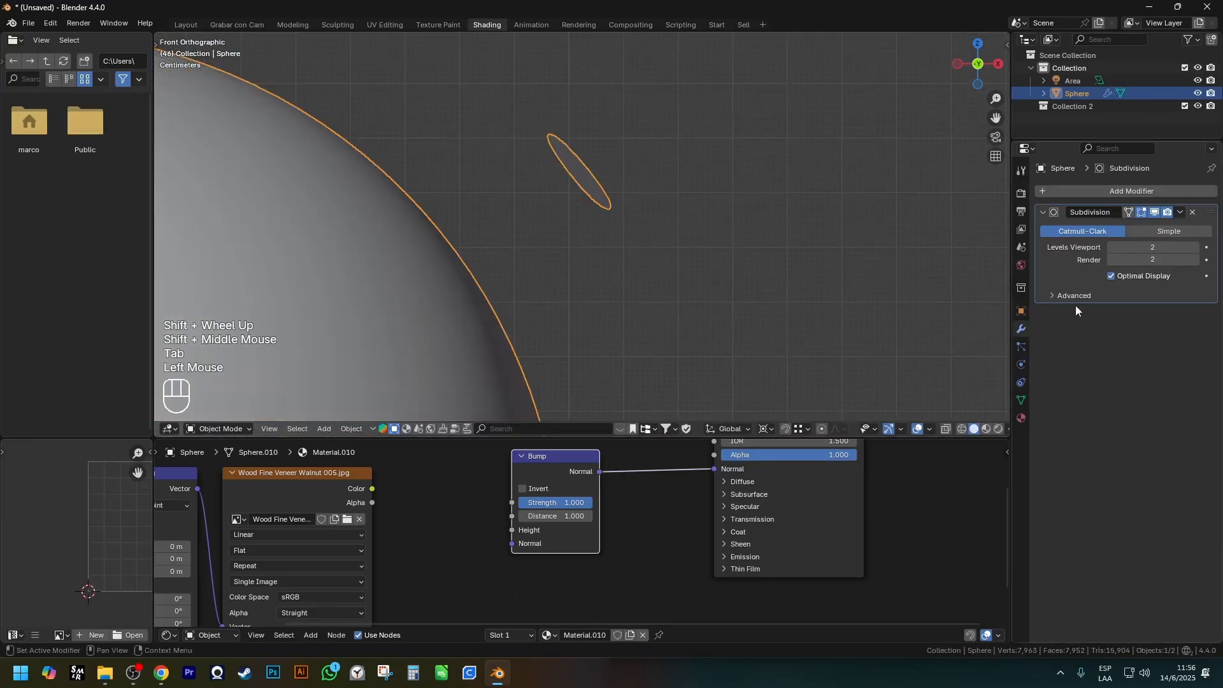
{"action": "key", "text": "x"}
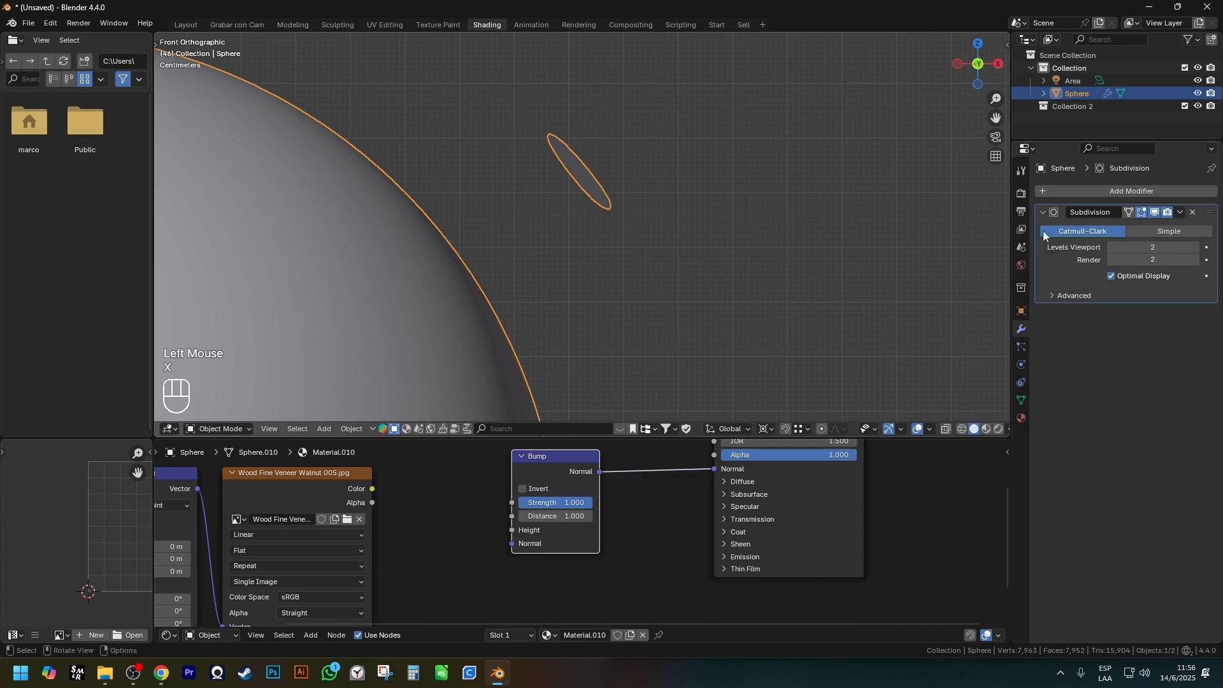
{"action": "left_click", "coordinate": [597, 171]}
{"action": "key", "text": "Tab"}
{"action": "key", "text": "Tab"}
{"action": "middle_click_drag", "start_coordinate": [584, 203], "coordinate": [587, 189], "text": "shift"}
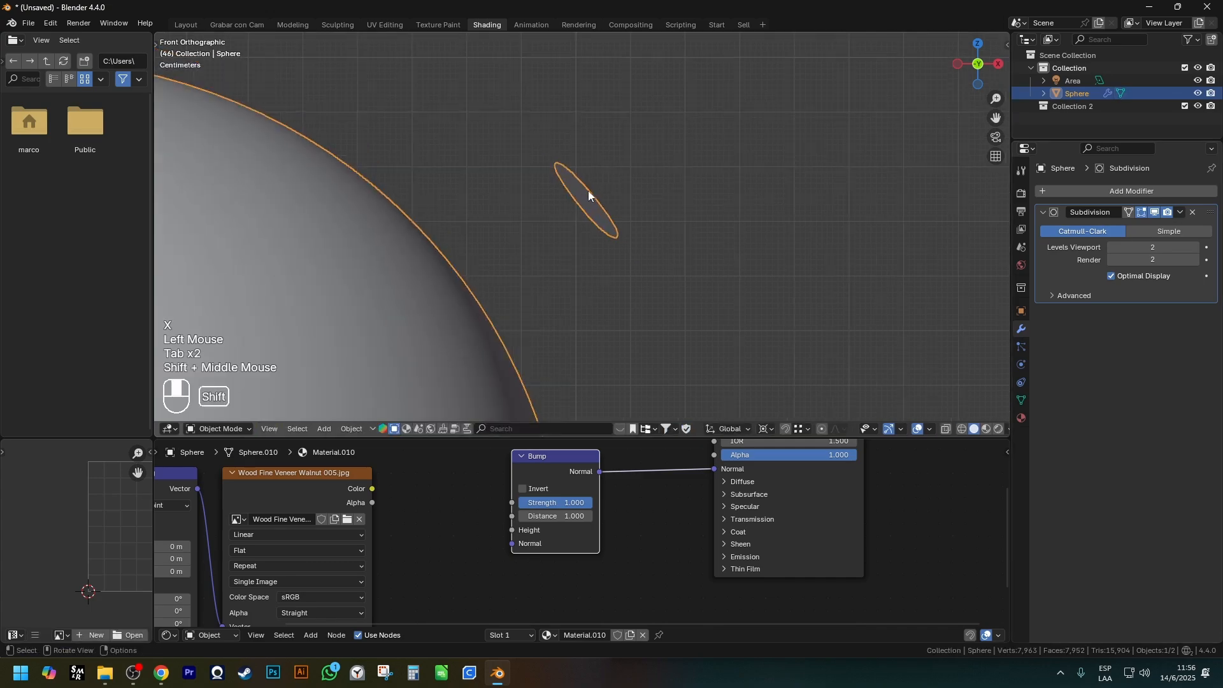
{"action": "scroll", "coordinate": [588, 191], "scroll_direction": "up", "scroll_amount": 3}
Annotate the detached face with a perpendicular normal arrow, an incoming ray, its reflected ray and angle arcs.
{"action": "left_click_drag", "start_coordinate": [590, 211], "coordinate": [748, 76]}
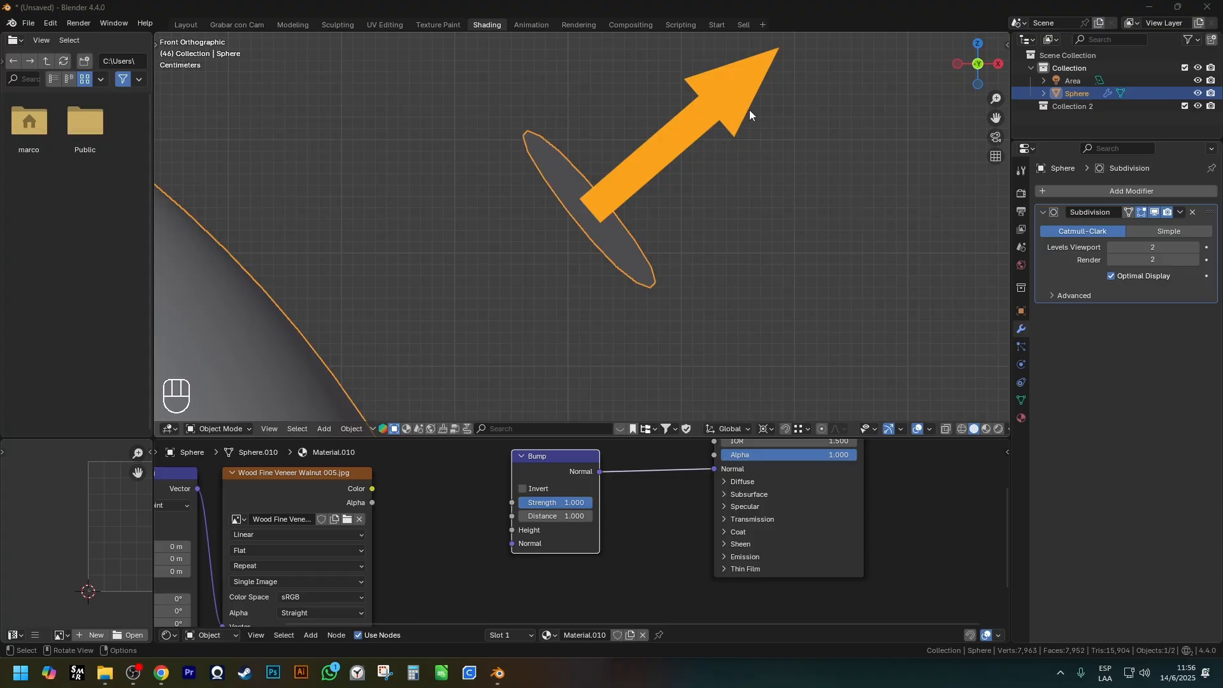
{"action": "key", "text": "Escape"}
{"action": "key", "text": "ctrl+2"}
{"action": "scroll", "coordinate": [747, 113], "scroll_direction": "down", "scroll_amount": 8, "text": "ctrl"}
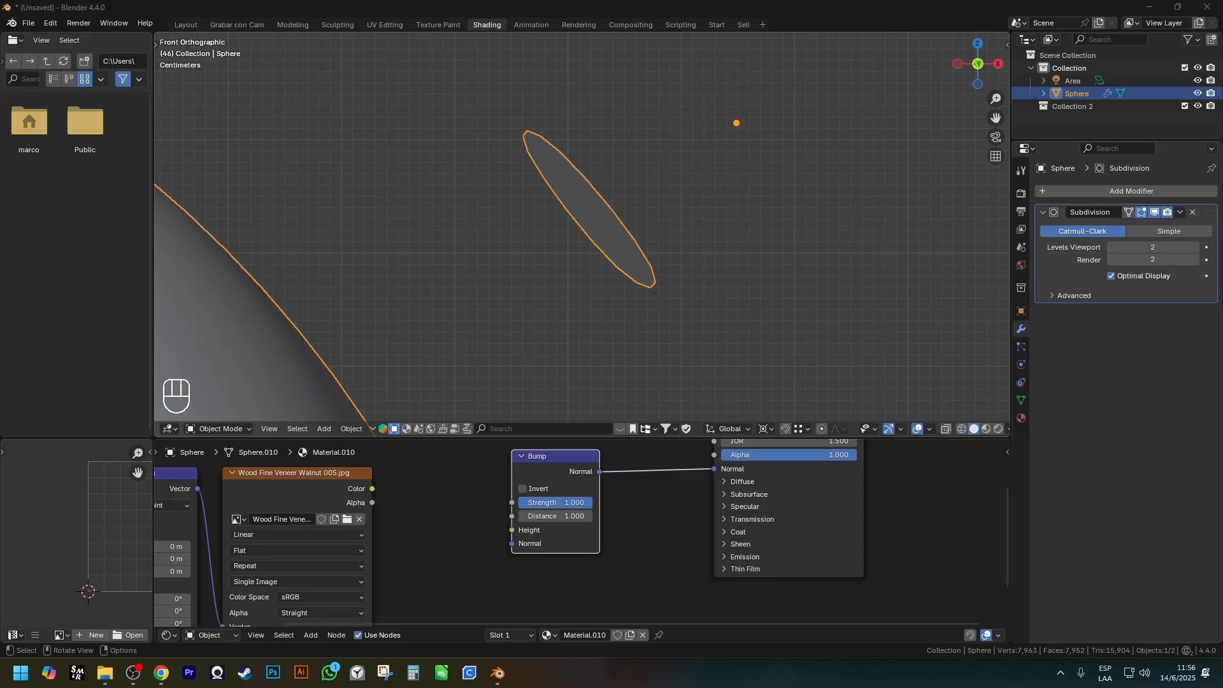
{"action": "left_click_drag", "start_coordinate": [610, 195], "coordinate": [716, 111], "text": "ctrl+shift"}
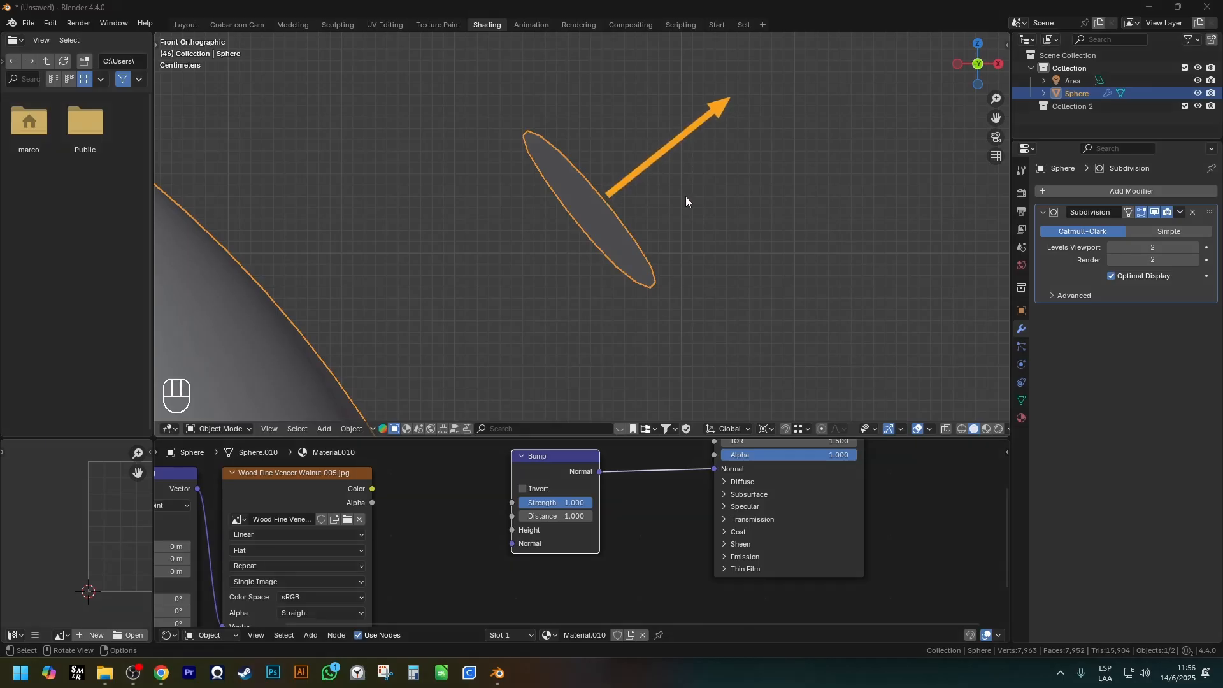
{"action": "left_click_drag", "start_coordinate": [611, 38], "coordinate": [596, 196], "text": "ctrl+shift"}
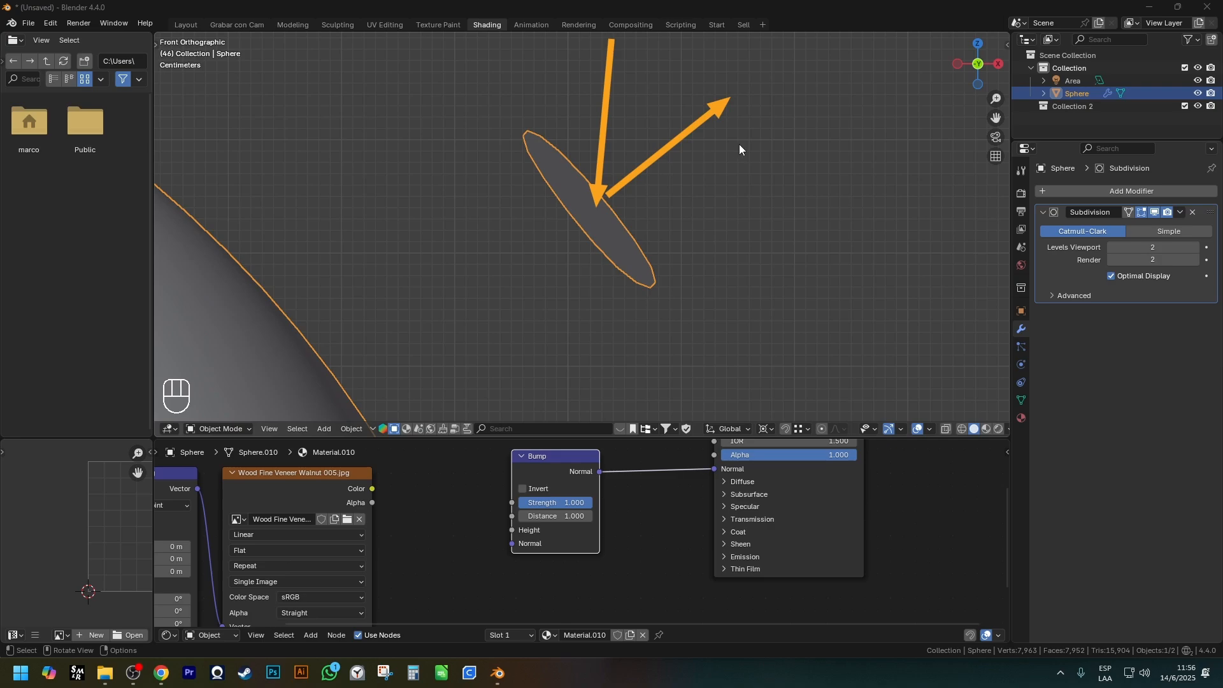
{"action": "left_click_drag", "start_coordinate": [598, 209], "coordinate": [805, 195]}
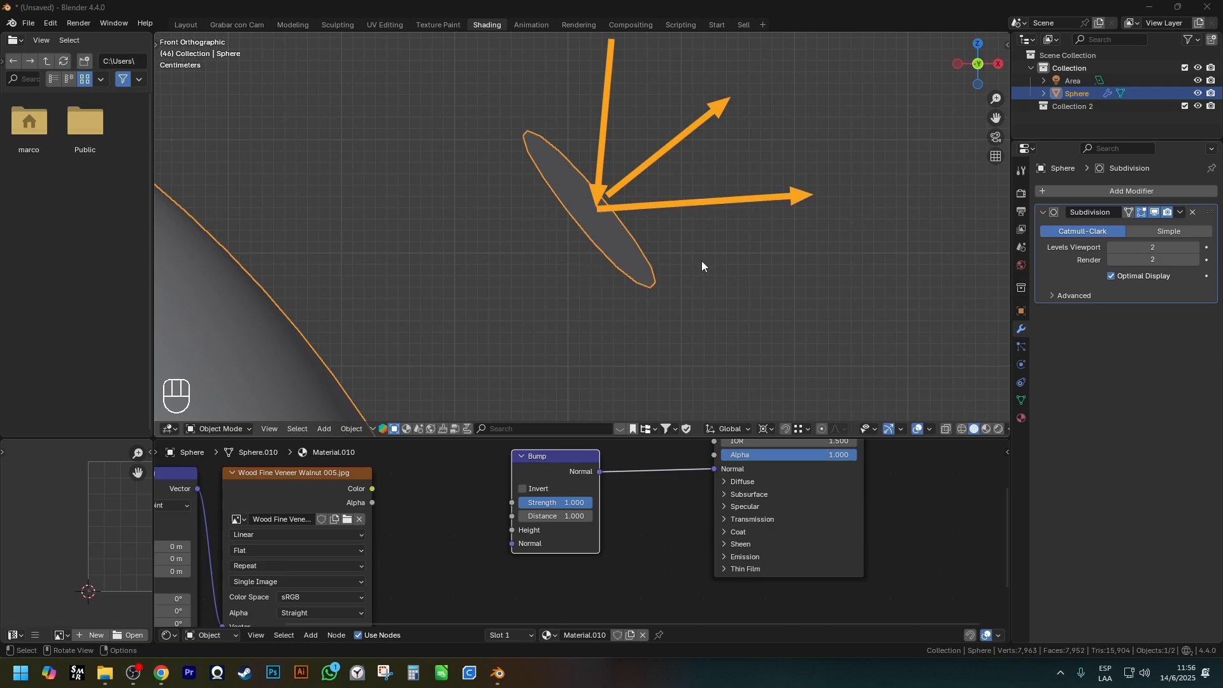
{"action": "left_click_drag", "start_coordinate": [642, 210], "coordinate": [627, 248]}
{"action": "left_click_drag", "start_coordinate": [599, 139], "coordinate": [552, 158]}
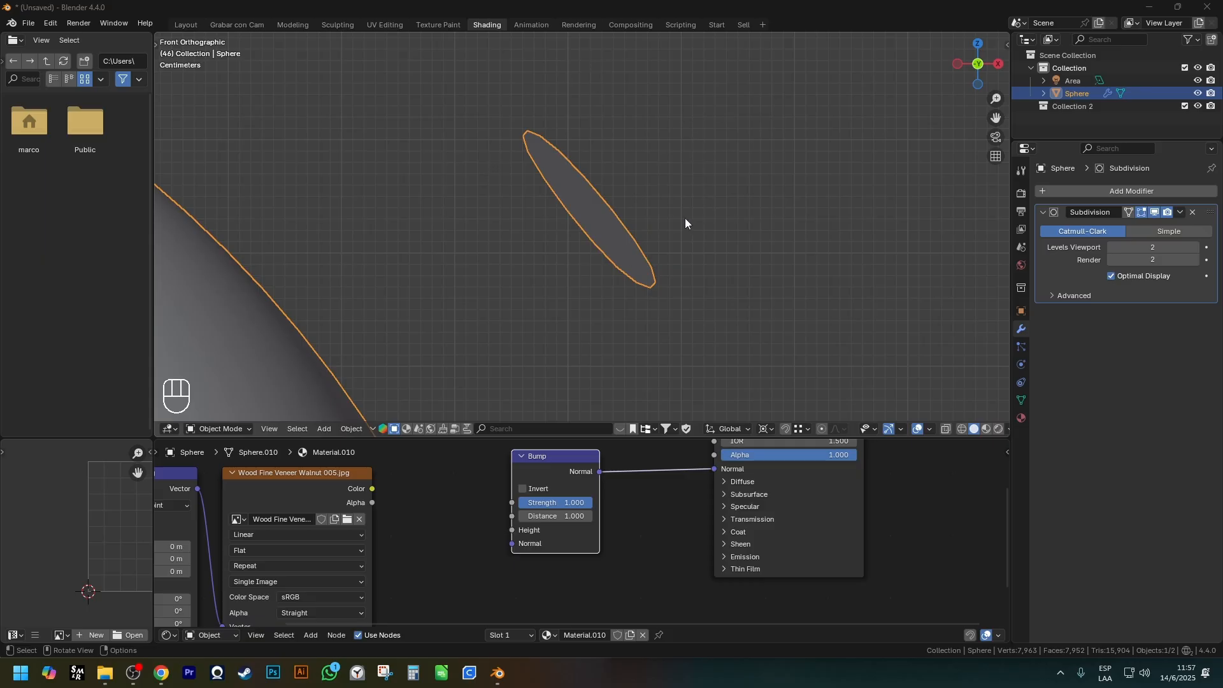
Annotate the detached face with an altered normal arrow pointing straight up and a horizontal line for the simulated surface.
{"action": "left_click_drag", "start_coordinate": [599, 208], "coordinate": [593, 61]}
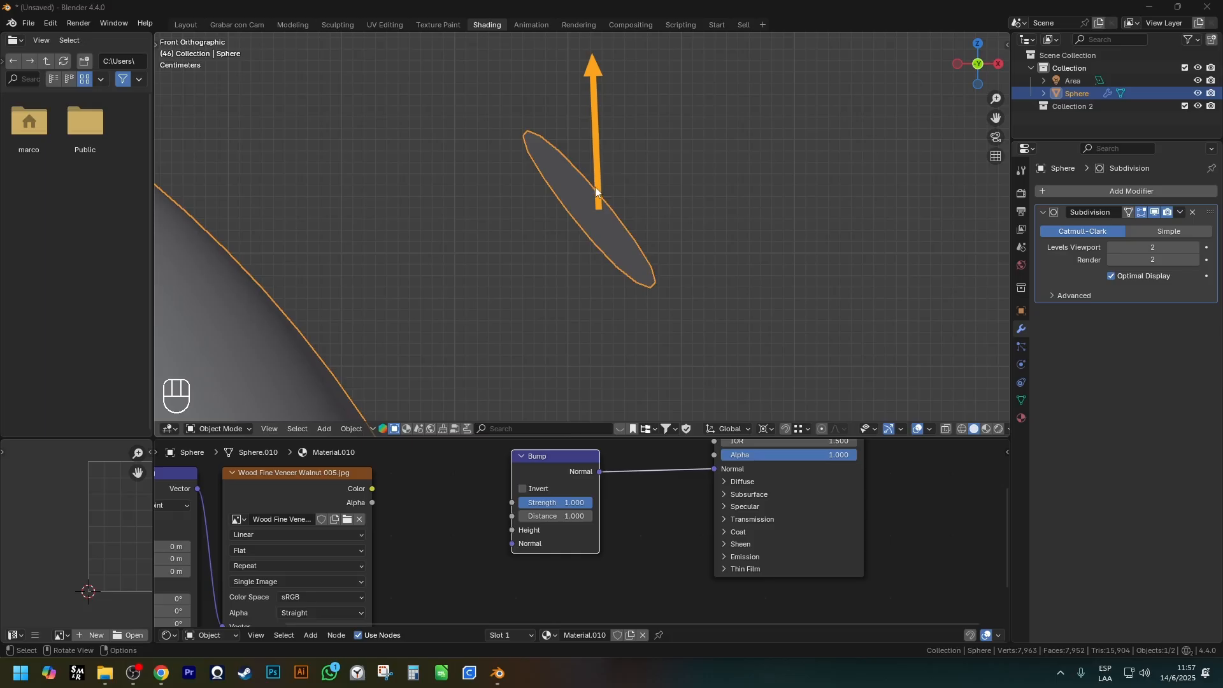
{"action": "left_click_drag", "start_coordinate": [481, 213], "coordinate": [734, 212]}
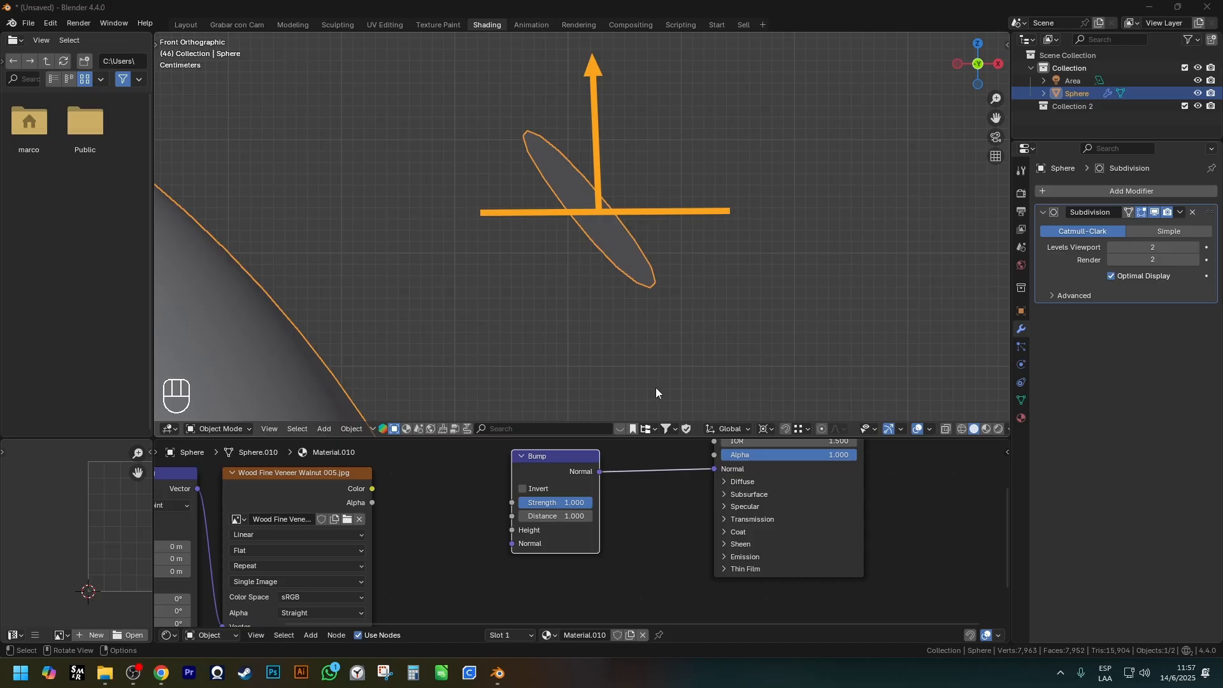
{"action": "left_click", "coordinate": [570, 206]}
{"action": "key", "text": "ctrl+shift"}
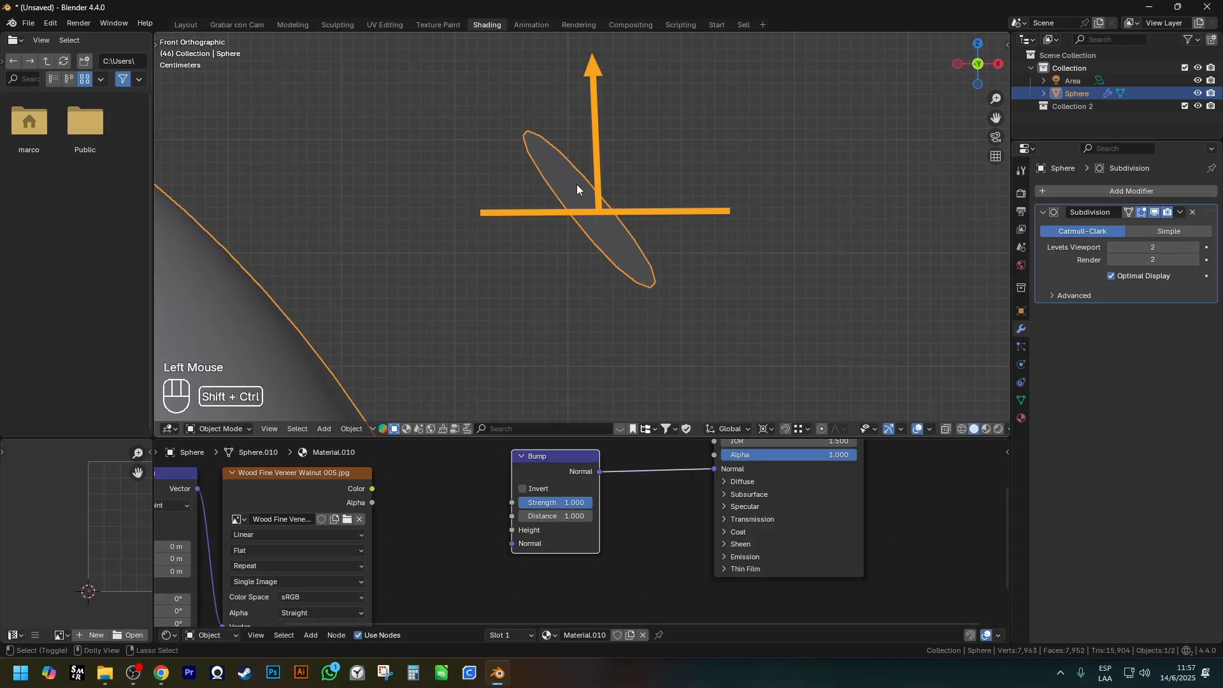
{"action": "left_click_drag", "start_coordinate": [594, 173], "coordinate": [569, 186]}
{"action": "key", "text": "ctrl+z"}
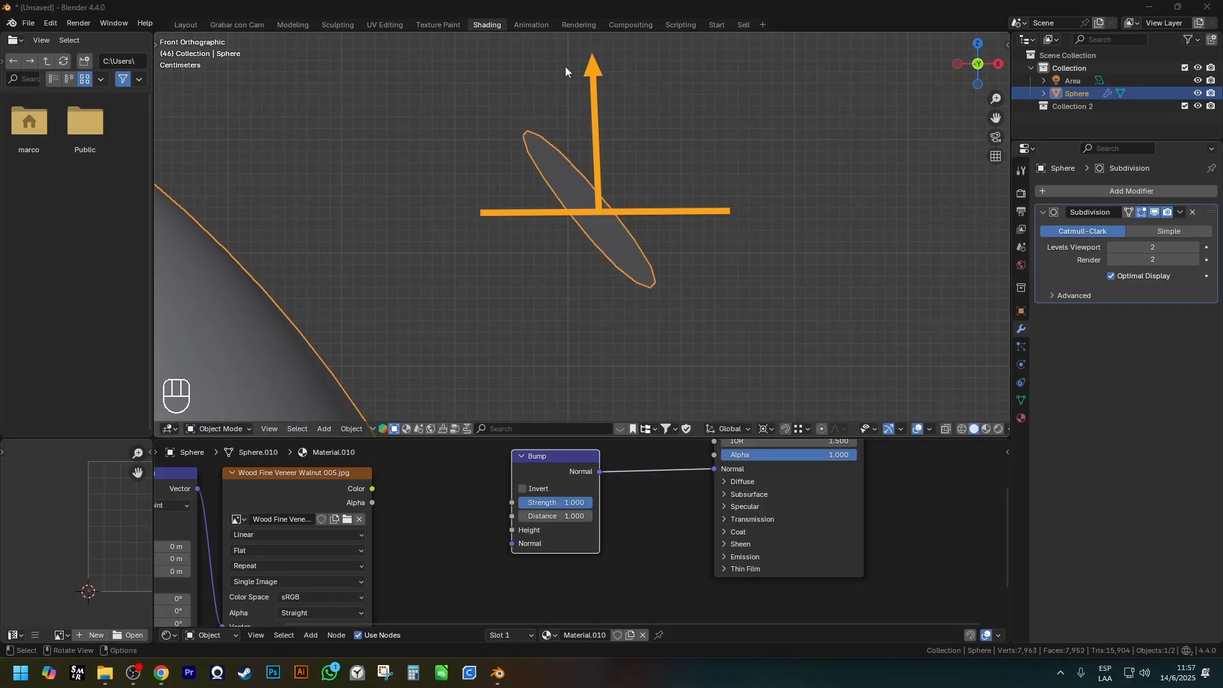
Annotate an incoming ray hitting the face and its reflection off the real surface, with angle arcs.
{"action": "left_click_drag", "start_coordinate": [578, 145], "coordinate": [596, 207]}
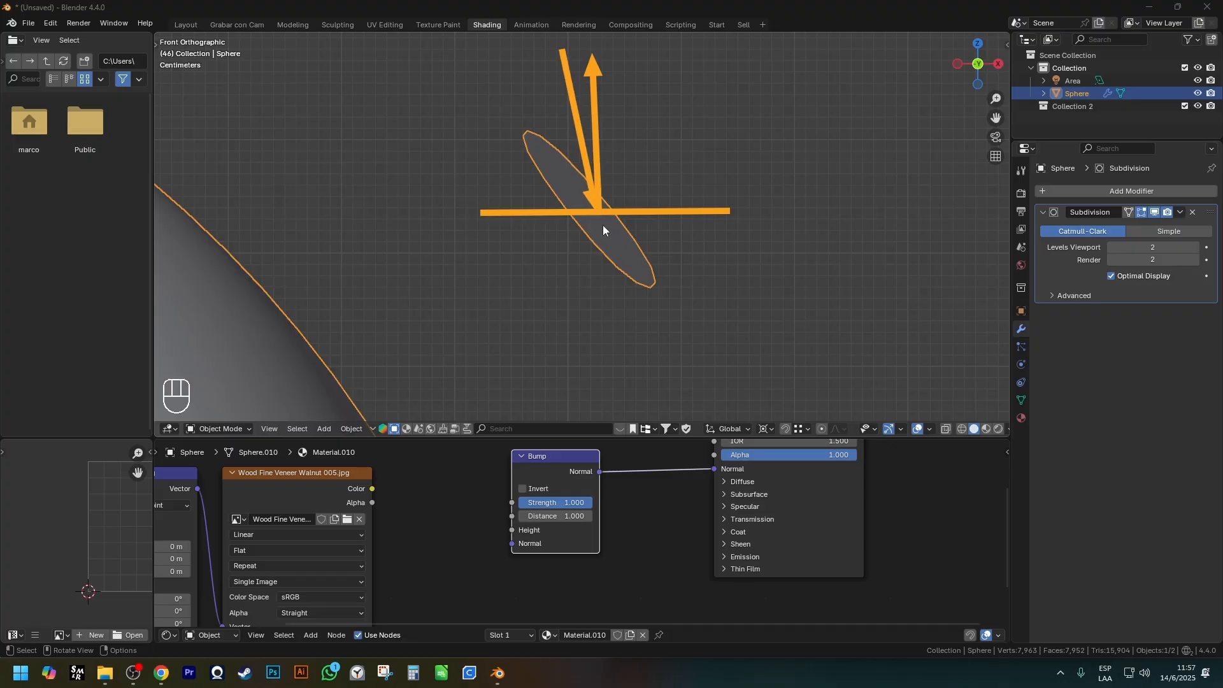
{"action": "left_click_drag", "start_coordinate": [599, 211], "coordinate": [822, 258]}
{"action": "mouse_move", "coordinate": [639, 218]}
{"action": "left_mouse_down"}
{"action": "mouse_move", "coordinate": [647, 230]}
{"action": "mouse_move", "coordinate": [627, 248]}
{"action": "left_mouse_up"}
{"action": "left_click_drag", "start_coordinate": [583, 158], "coordinate": [547, 174]}
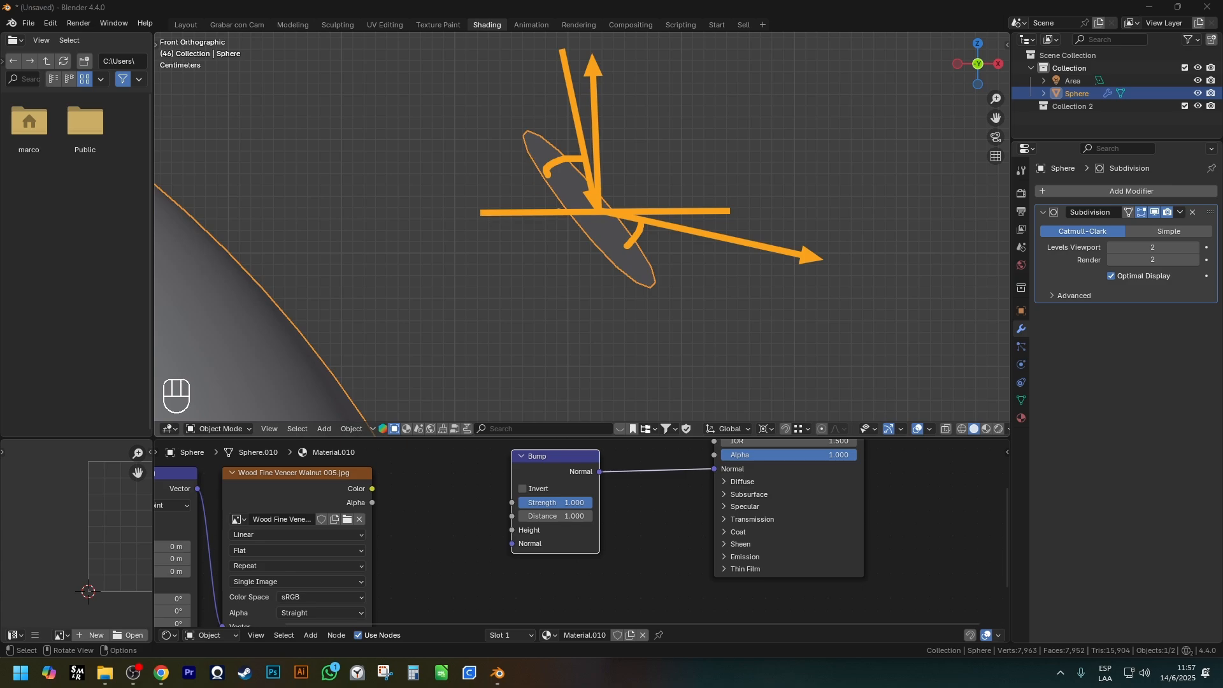
{"action": "left_click", "coordinate": [742, 248], "text": "ctrl"}
{"action": "mouse_move", "coordinate": [747, 252]}
{"action": "left_mouse_down", "text": "ctrl"}
{"action": "mouse_move", "coordinate": [640, 241]}
{"action": "mouse_move", "coordinate": [560, 164]}
{"action": "mouse_move", "coordinate": [573, 208]}
{"action": "left_mouse_up", "text": "ctrl"}
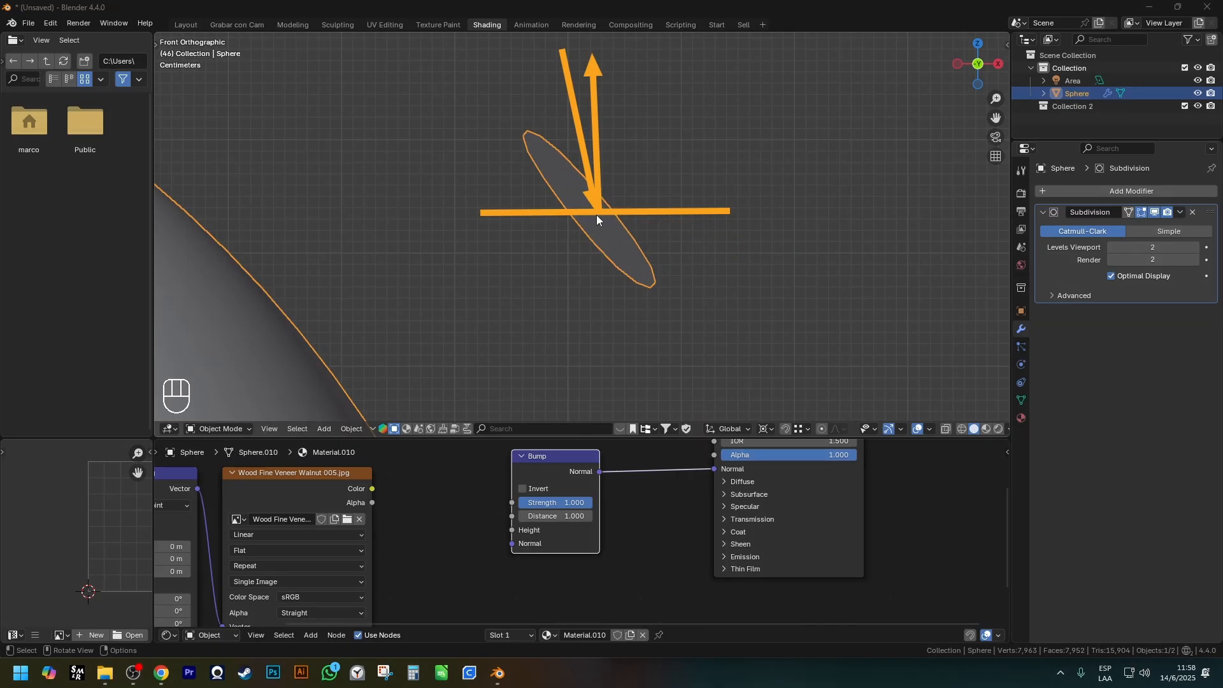
Annotate the ray's reflection about the altered upright normal.
{"action": "mouse_move", "coordinate": [599, 212]}
{"action": "left_mouse_down"}
{"action": "mouse_move", "coordinate": [630, 128]}
{"action": "mouse_move", "coordinate": [624, 54]}
{"action": "left_mouse_up"}
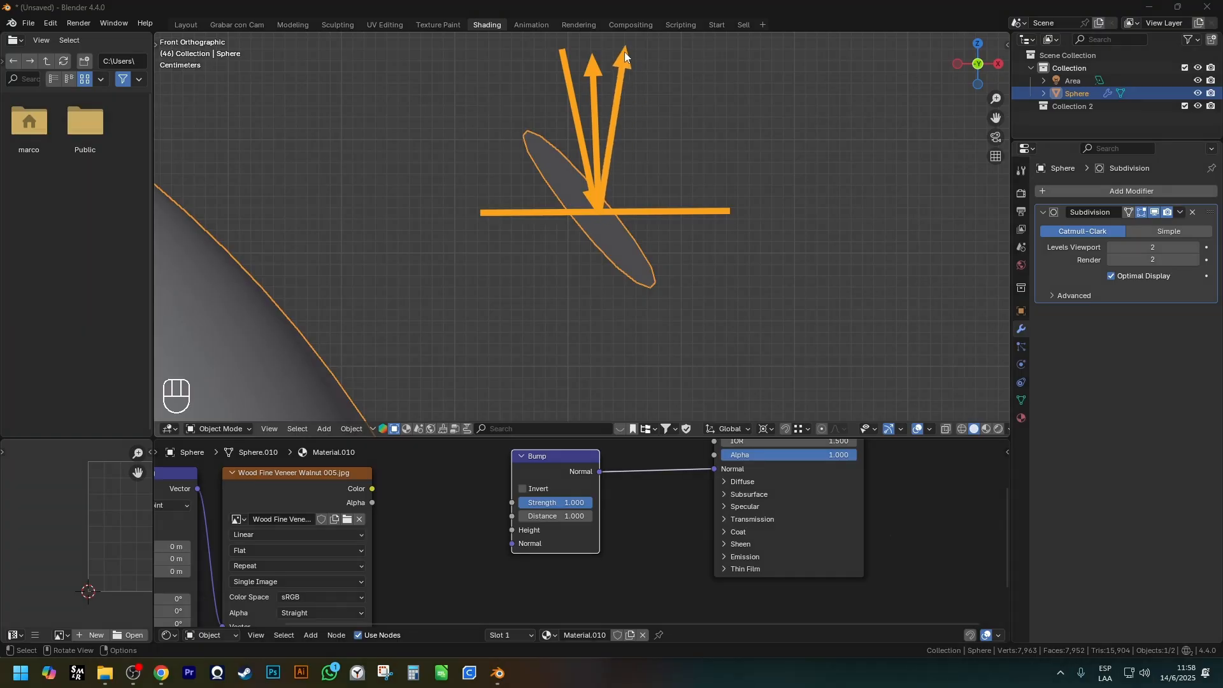
{"action": "mouse_move", "coordinate": [609, 163]}
{"action": "left_mouse_down"}
{"action": "mouse_move", "coordinate": [631, 208]}
{"action": "mouse_move", "coordinate": [574, 164]}
{"action": "mouse_move", "coordinate": [550, 207]}
{"action": "mouse_move", "coordinate": [516, 176]}
{"action": "mouse_move", "coordinate": [541, 189]}
{"action": "left_mouse_up"}
{"action": "mouse_move", "coordinate": [670, 167]}
{"action": "left_mouse_down"}
{"action": "mouse_move", "coordinate": [664, 176]}
{"action": "mouse_move", "coordinate": [685, 191]}
{"action": "left_mouse_up"}
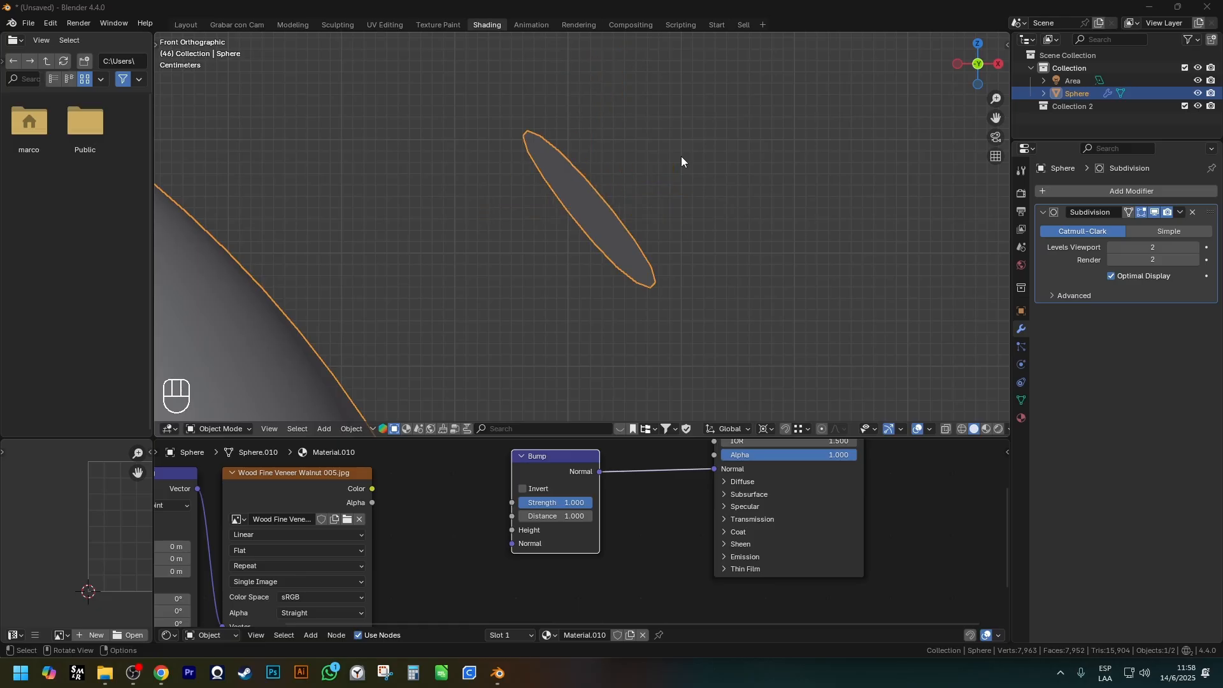
Reconnect the wood image's Color to the Bump node's Height and display the sphere in Rendered shading.
{"action": "scroll", "coordinate": [448, 503], "scroll_direction": "down", "scroll_amount": 3}
{"action": "left_click_drag", "start_coordinate": [445, 498], "coordinate": [523, 519]}
{"action": "middle_click_drag", "start_coordinate": [684, 454], "coordinate": [622, 506], "text": "shift"}
{"action": "left_click", "coordinate": [622, 506], "text": "ctrl+shift"}
{"action": "scroll", "coordinate": [618, 346], "scroll_direction": "up", "scroll_amount": 1}
{"action": "key", "text": "z"}
{"action": "scroll", "coordinate": [606, 246], "scroll_direction": "down", "scroll_amount": 6}
{"action": "middle_click_drag", "start_coordinate": [606, 246], "coordinate": [828, 137], "text": "shift"}
{"action": "scroll", "coordinate": [828, 137], "scroll_direction": "up", "scroll_amount": 2}
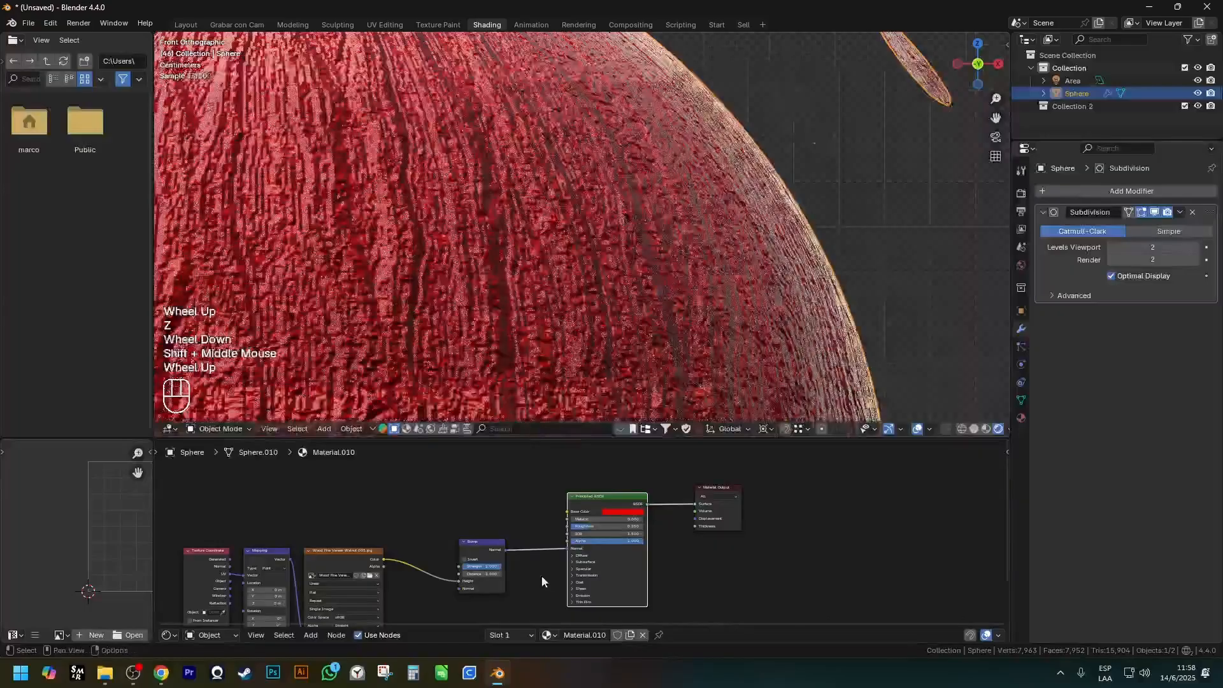
Preview the wood image node directly on the sphere and examine its light and dark veins up close.
{"action": "left_click", "coordinate": [346, 558], "text": "ctrl+shift"}
{"action": "middle_click_drag", "start_coordinate": [641, 255], "coordinate": [673, 204], "text": "shift"}
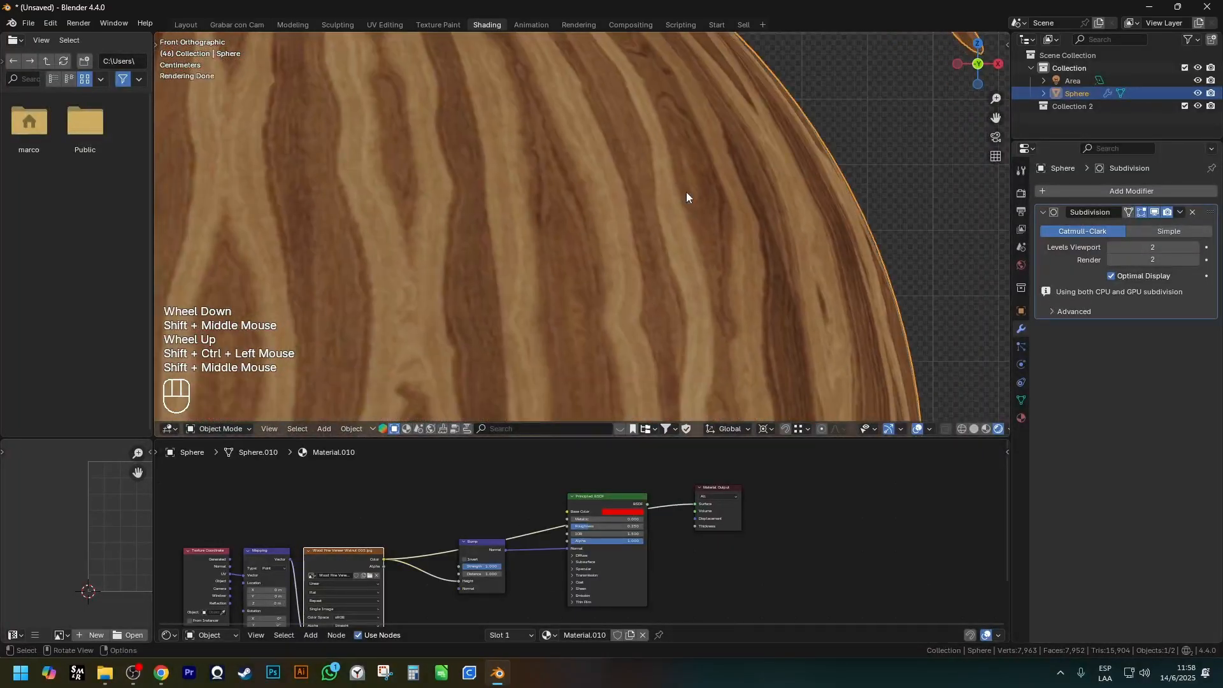
{"action": "scroll", "coordinate": [698, 306], "scroll_direction": "down", "scroll_amount": 2}
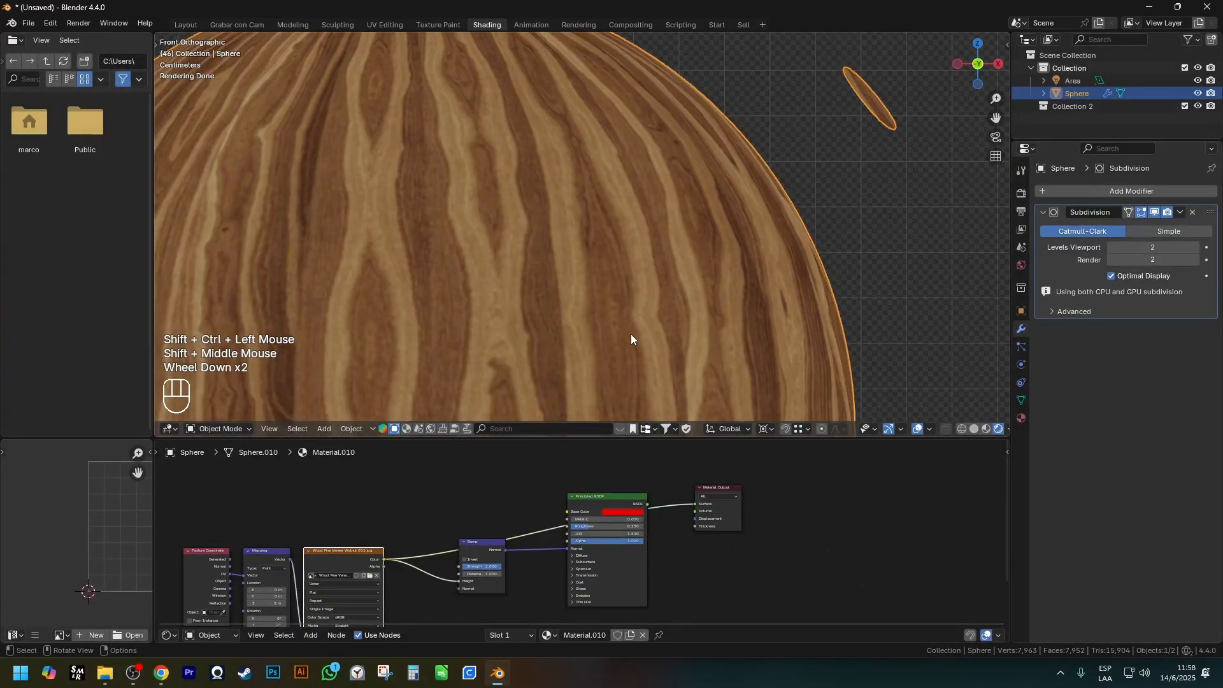
{"action": "scroll", "coordinate": [553, 244], "scroll_direction": "up", "scroll_amount": 6}
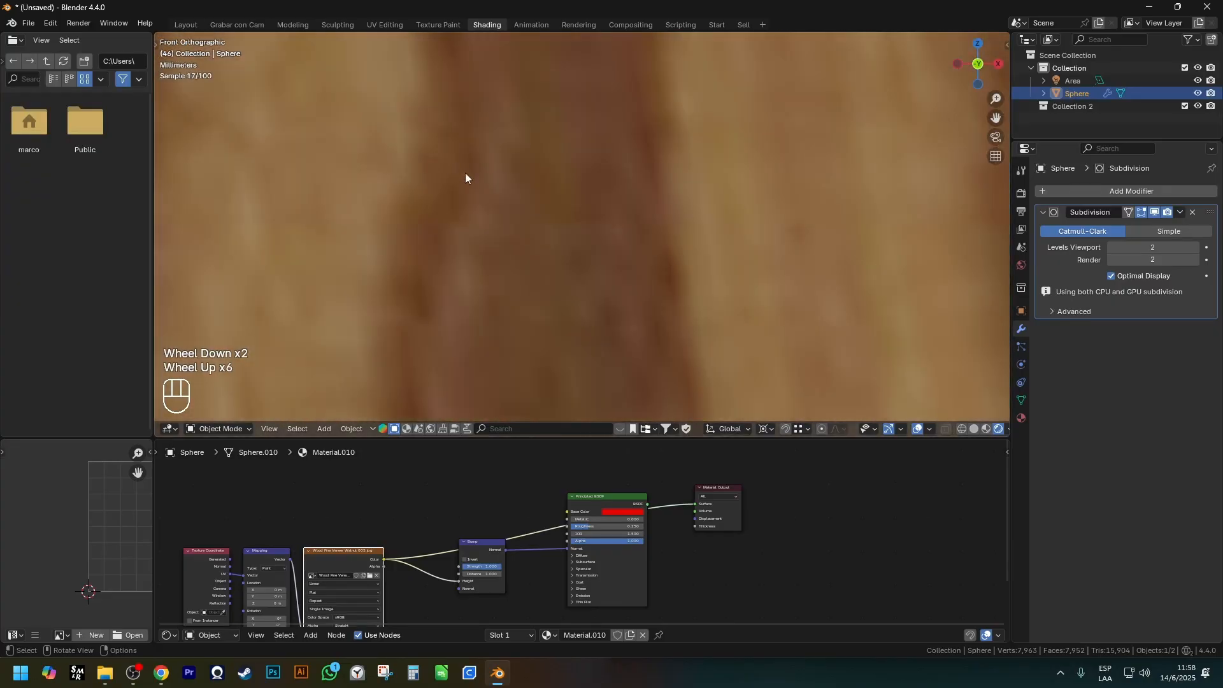
{"action": "mouse_move", "coordinate": [470, 150]}
{"action": "left_mouse_down"}
{"action": "mouse_move", "coordinate": [576, 167]}
{"action": "mouse_move", "coordinate": [627, 167]}
{"action": "mouse_move", "coordinate": [645, 153]}
{"action": "left_mouse_up"}
{"action": "key", "text": "ctrl+shift+2"}
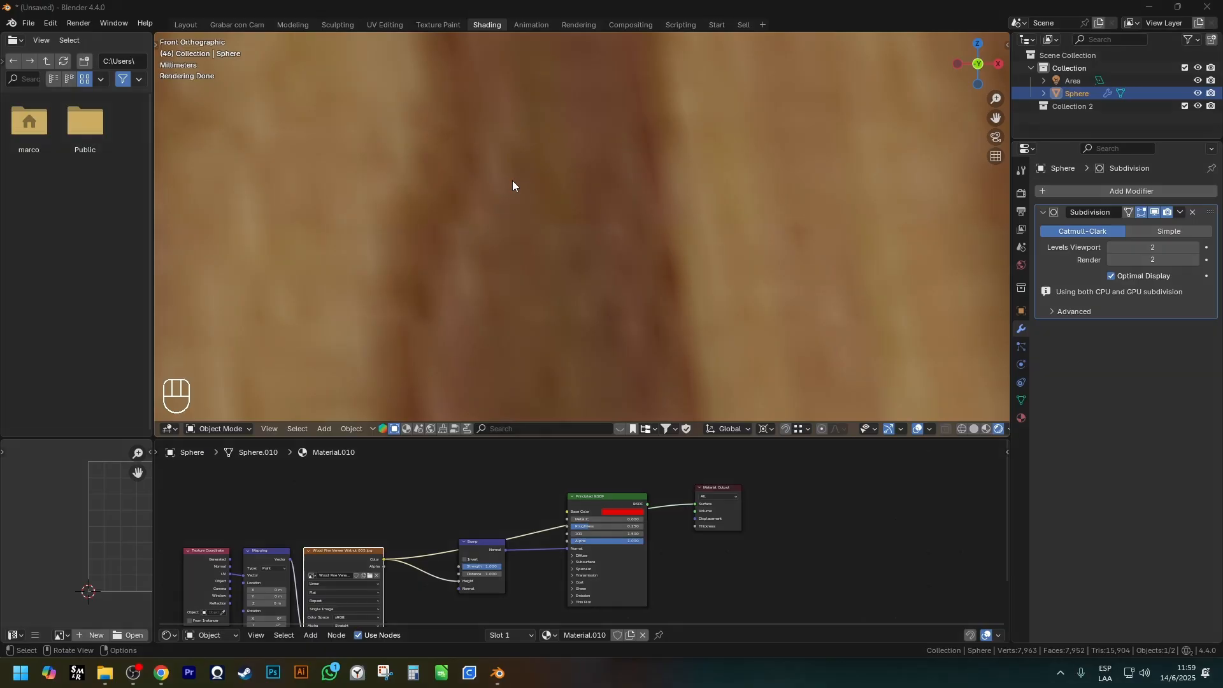
Switch the viewport to Solid shading and frame the detached face closely.
{"action": "scroll", "coordinate": [512, 181], "scroll_direction": "down", "scroll_amount": 3}
{"action": "middle_click_drag", "start_coordinate": [439, 219], "coordinate": [456, 225], "text": "shift"}
{"action": "key", "text": "z"}
{"action": "left_click", "coordinate": [508, 224]}
{"action": "scroll", "coordinate": [709, 108], "scroll_direction": "up", "scroll_amount": 1}
{"action": "middle_click_drag", "start_coordinate": [708, 108], "coordinate": [671, 251], "text": "shift"}
{"action": "scroll", "coordinate": [628, 182], "scroll_direction": "up", "scroll_amount": 2}
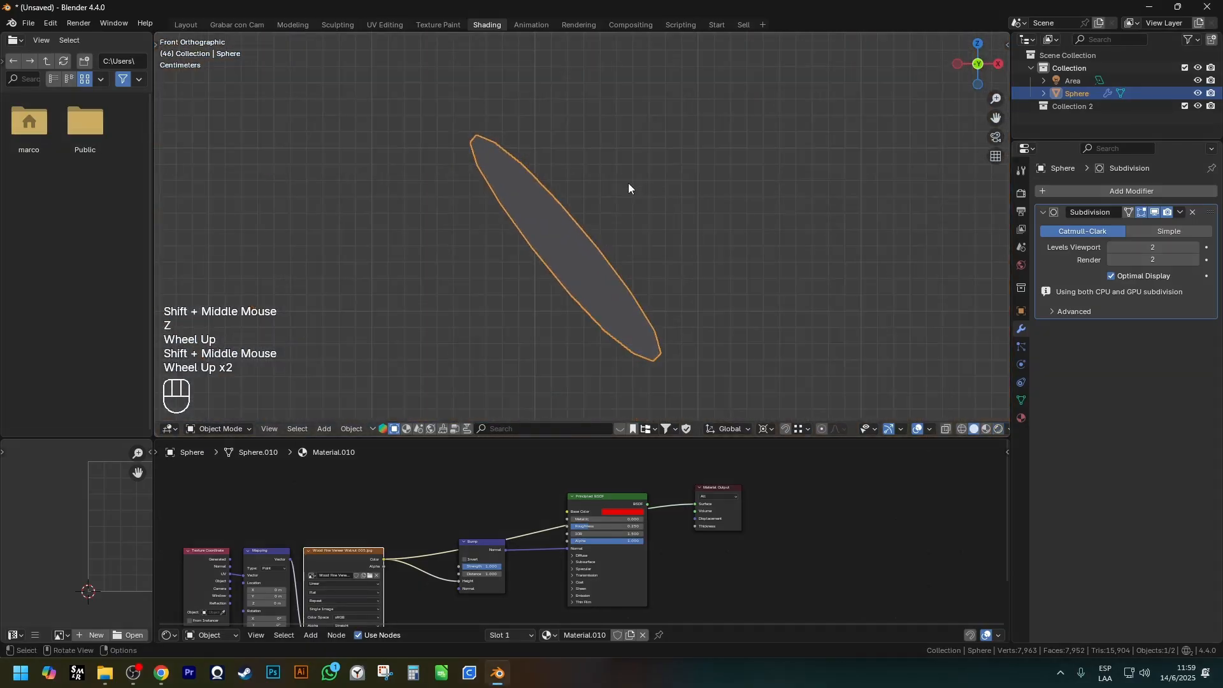
Annotate the detached face with a row of small normal arrows along its surface and one long normal arrow.
{"action": "mouse_move", "coordinate": [564, 248]}
{"action": "left_mouse_down"}
{"action": "mouse_move", "coordinate": [724, 109]}
{"action": "mouse_move", "coordinate": [724, 121]}
{"action": "left_mouse_up"}
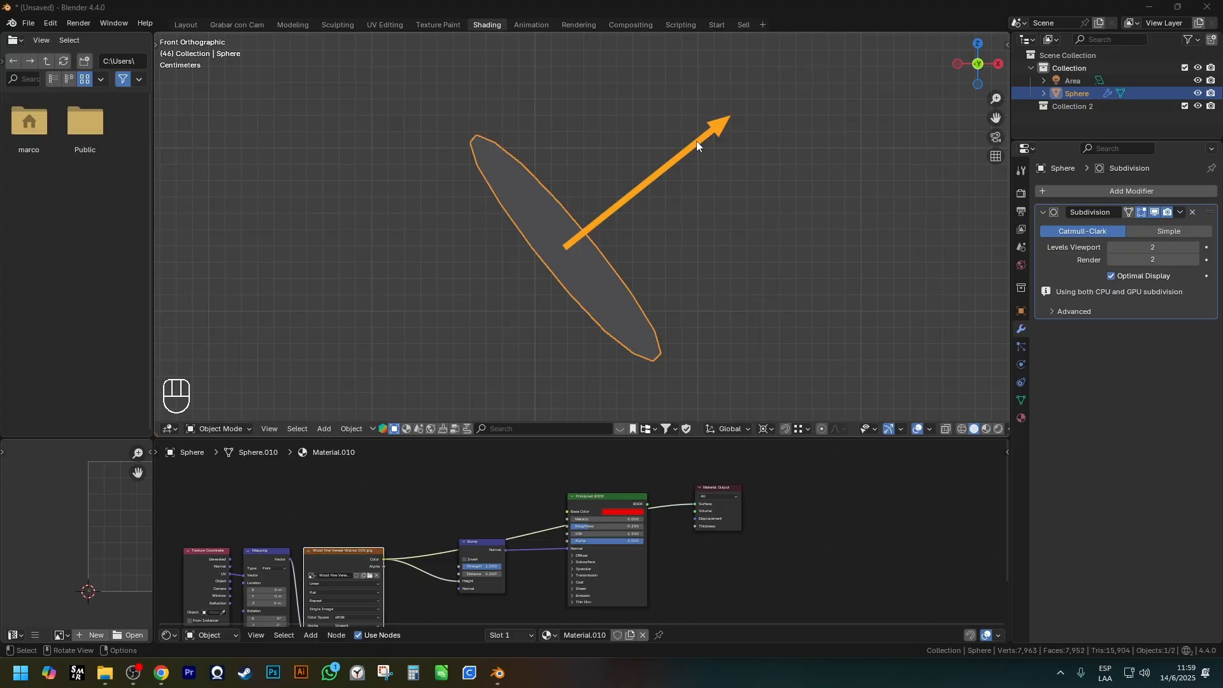
{"action": "key", "text": "Escape"}
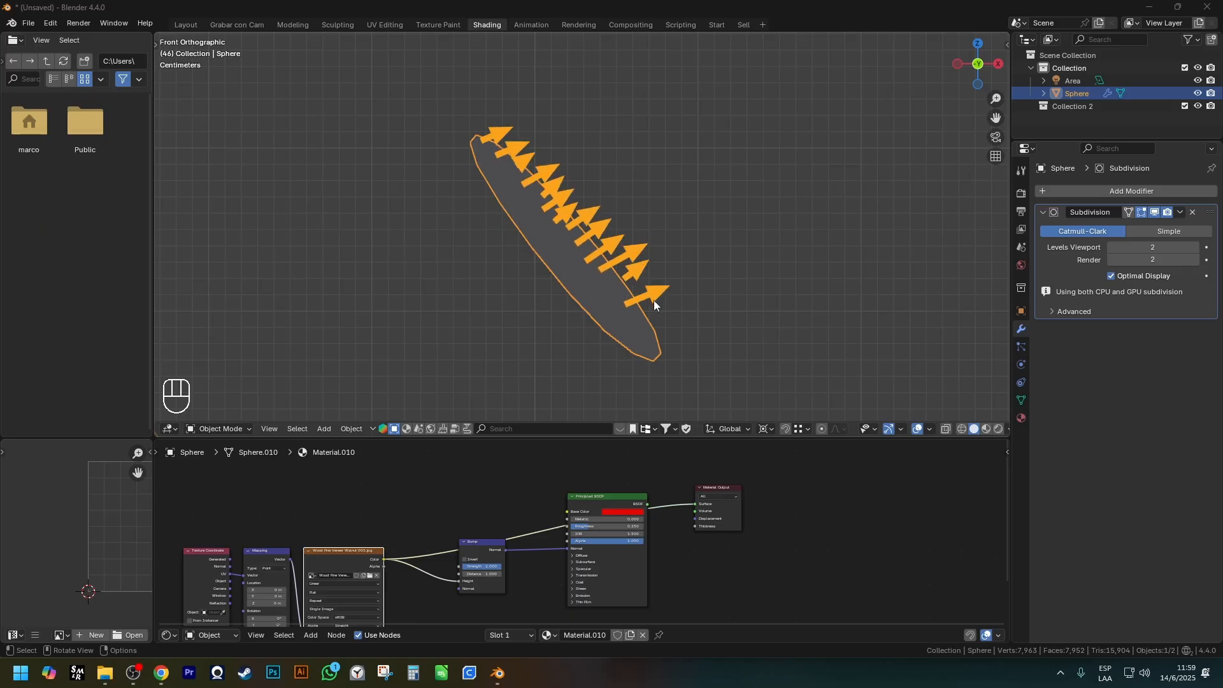
{"action": "left_click_drag", "start_coordinate": [575, 255], "coordinate": [743, 118]}
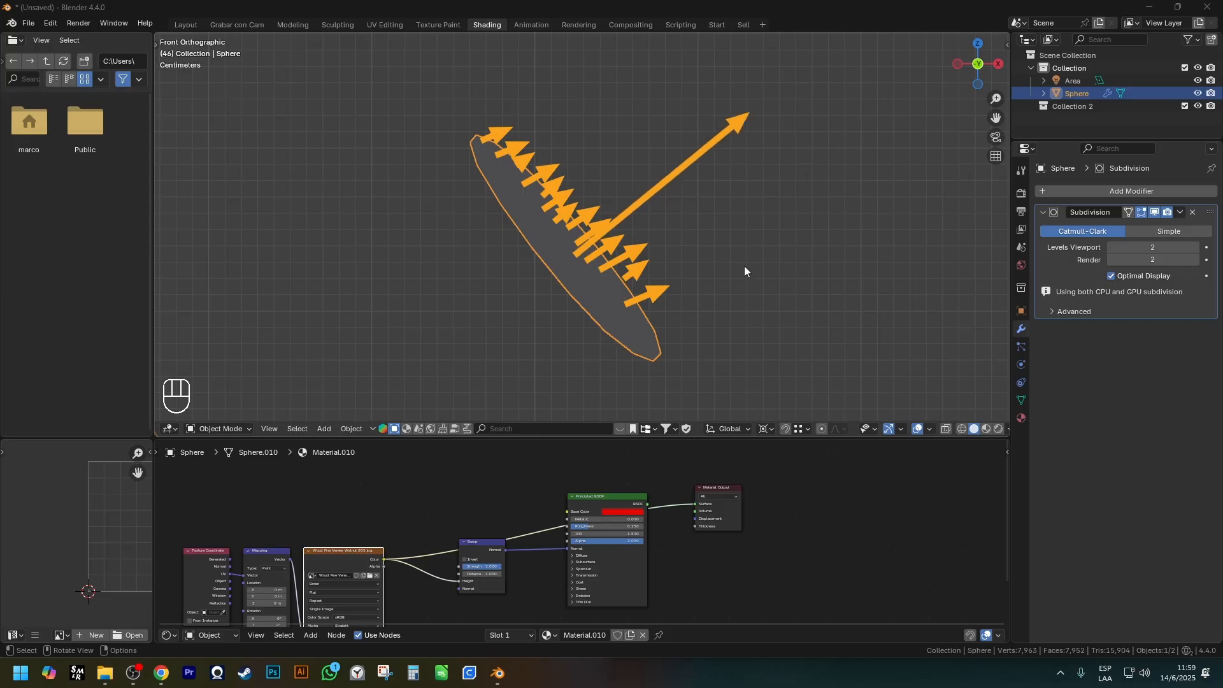
Annotate the upper end of the detached face with dots and normal arrows pointing in different directions.
{"action": "scroll", "coordinate": [465, 155], "scroll_direction": "up", "scroll_amount": 3}
{"action": "left_click", "coordinate": [464, 147]}
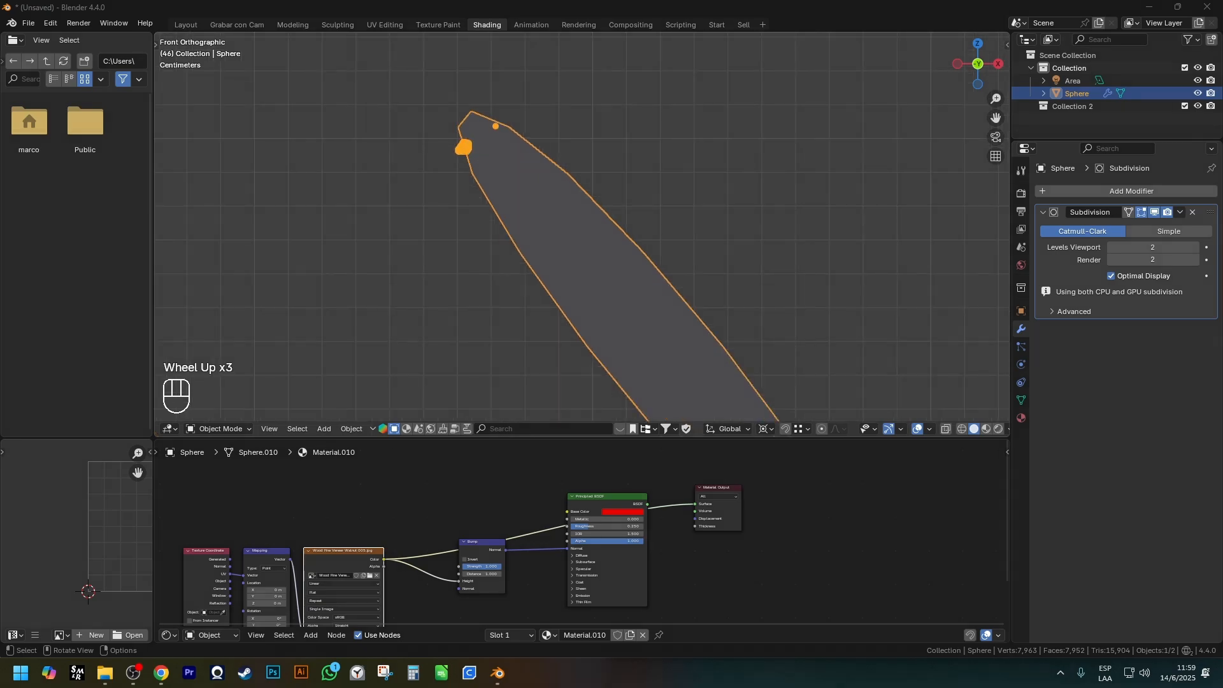
{"action": "left_click_drag", "start_coordinate": [494, 129], "coordinate": [488, 70]}
{"action": "left_click", "coordinate": [506, 186]}
{"action": "left_click_drag", "start_coordinate": [506, 186], "coordinate": [498, 190]}
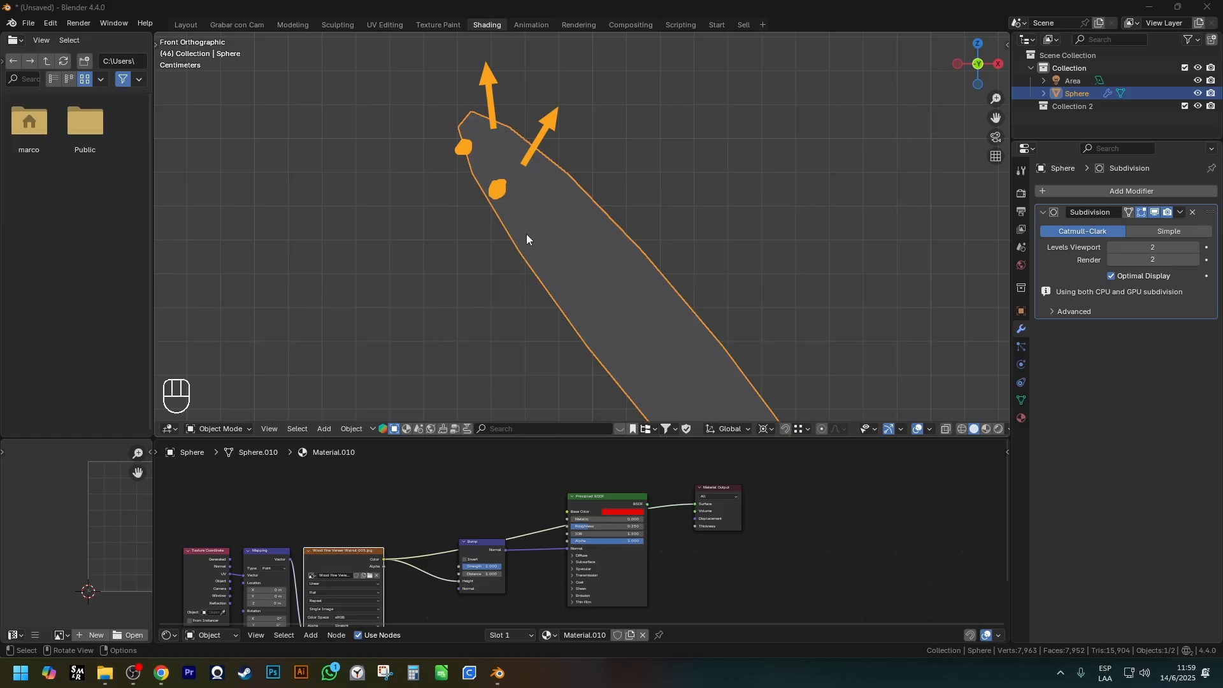
{"action": "left_click_drag", "start_coordinate": [522, 217], "coordinate": [522, 225]}
{"action": "mouse_move", "coordinate": [604, 250]}
{"action": "left_mouse_down"}
{"action": "mouse_move", "coordinate": [568, 288]}
{"action": "mouse_move", "coordinate": [580, 322]}
{"action": "left_mouse_up"}
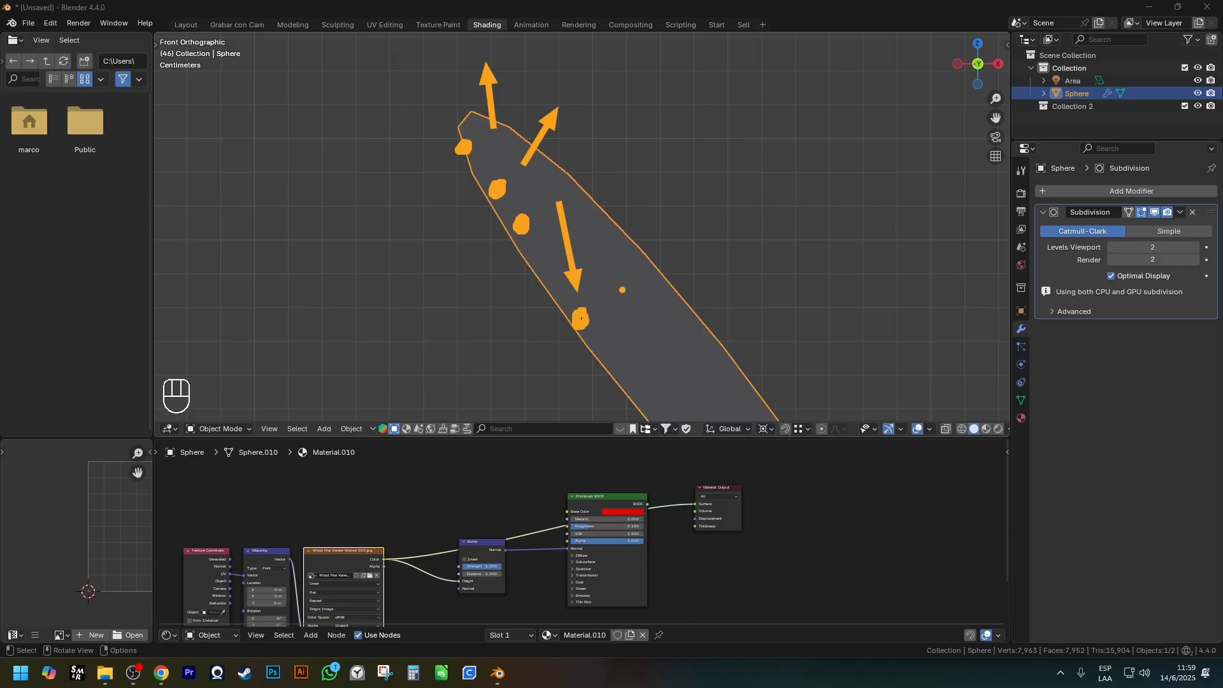
{"action": "left_click_drag", "start_coordinate": [623, 280], "coordinate": [624, 169]}
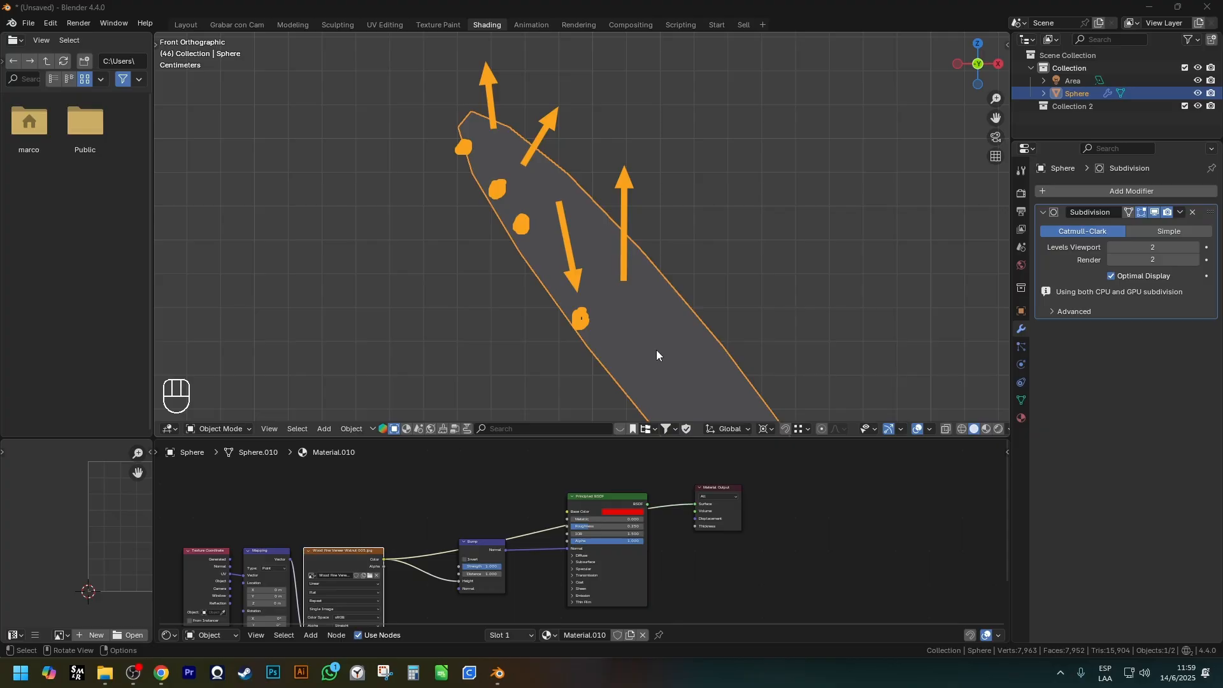
{"action": "key", "text": "Escape"}
Route the Principled BSDF back to the Material Output and return the viewport to Rendered shading.
{"action": "left_click", "coordinate": [621, 495], "text": "ctrl+shift"}
{"action": "key", "text": "Escape"}
{"action": "scroll", "coordinate": [601, 274], "scroll_direction": "down", "scroll_amount": 2}
{"action": "key", "text": "z"}
{"action": "middle_click_drag", "start_coordinate": [610, 223], "coordinate": [525, 188], "text": "shift"}
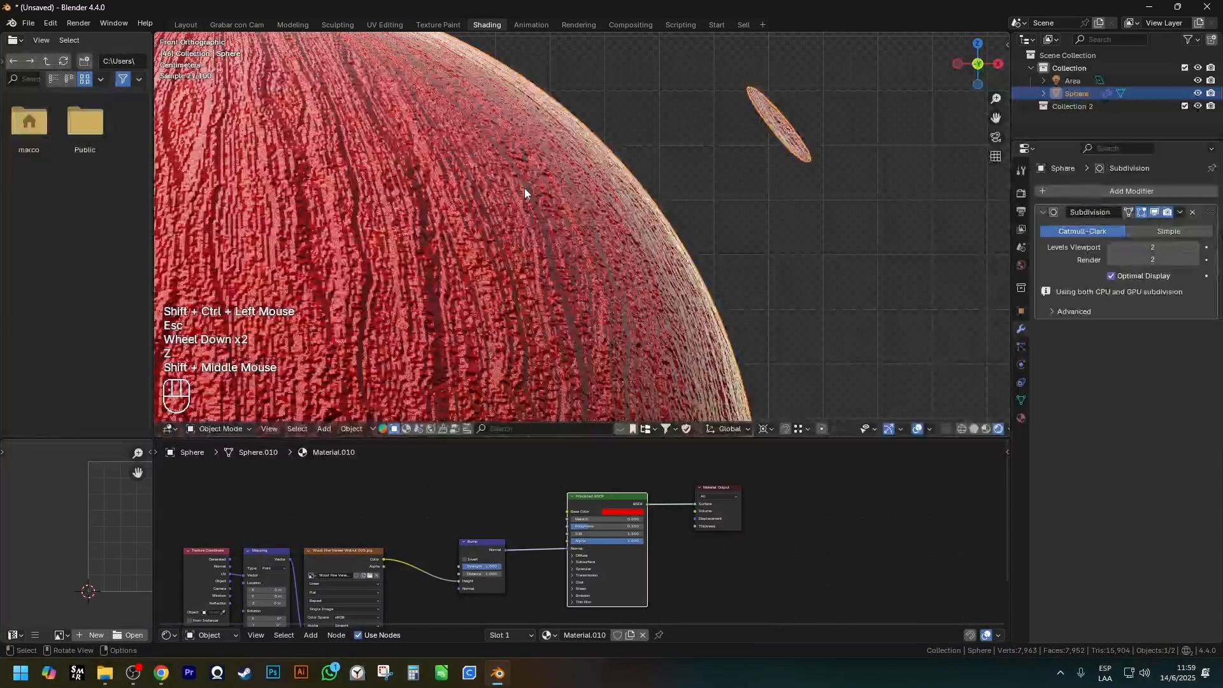
Examine the bump relief on the sphere up close and mark one pixel-sized block with a rectangle.
{"action": "scroll", "coordinate": [476, 472], "scroll_direction": "down", "scroll_amount": 1}
{"action": "middle_click_drag", "start_coordinate": [507, 316], "coordinate": [607, 259], "text": "shift"}
{"action": "scroll", "coordinate": [476, 209], "scroll_direction": "up", "scroll_amount": 1}
{"action": "scroll", "coordinate": [476, 212], "scroll_direction": "up", "scroll_amount": 5}
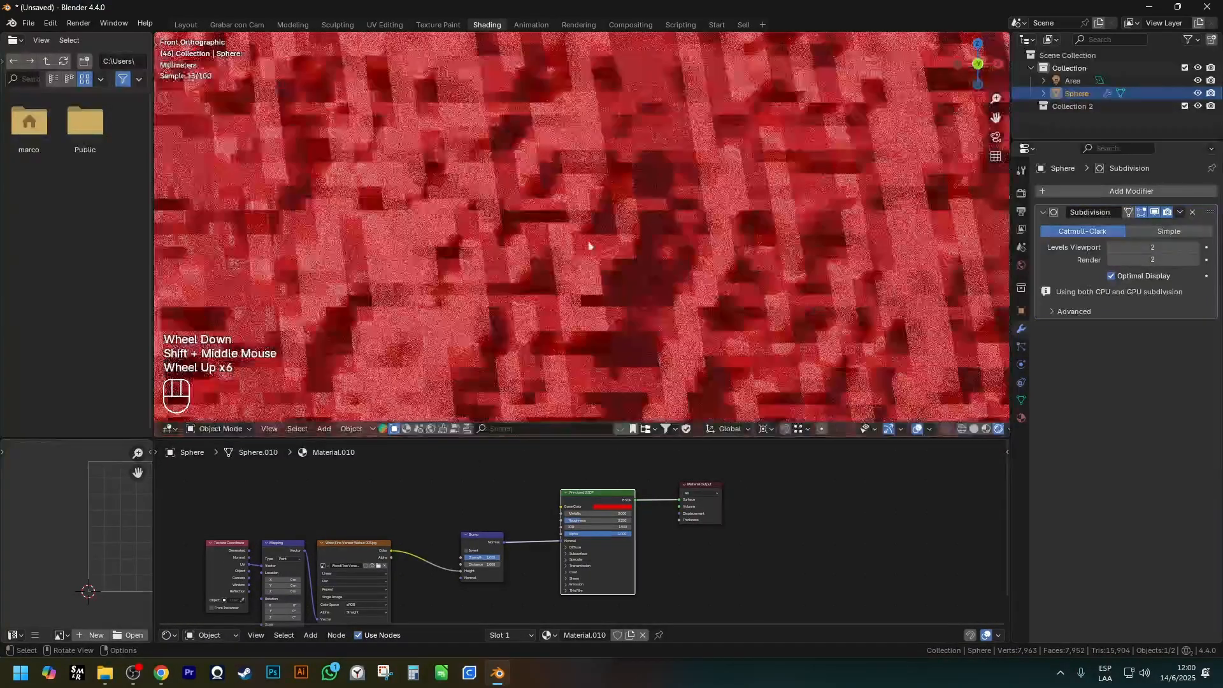
{"action": "scroll", "coordinate": [595, 202], "scroll_direction": "up", "scroll_amount": 2}
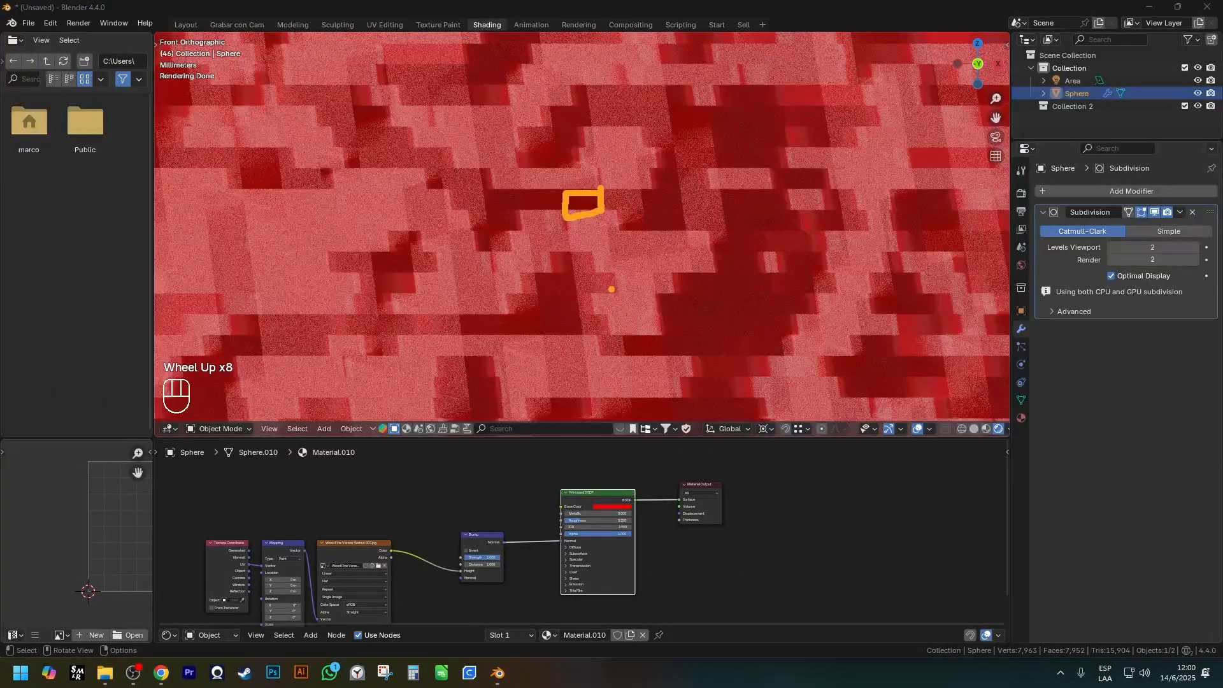
{"action": "scroll", "coordinate": [541, 274], "scroll_direction": "down", "scroll_amount": 3}
{"action": "middle_click_drag", "start_coordinate": [402, 532], "coordinate": [390, 491], "text": "shift"}
{"action": "scroll", "coordinate": [398, 528], "scroll_direction": "down", "scroll_amount": 2}
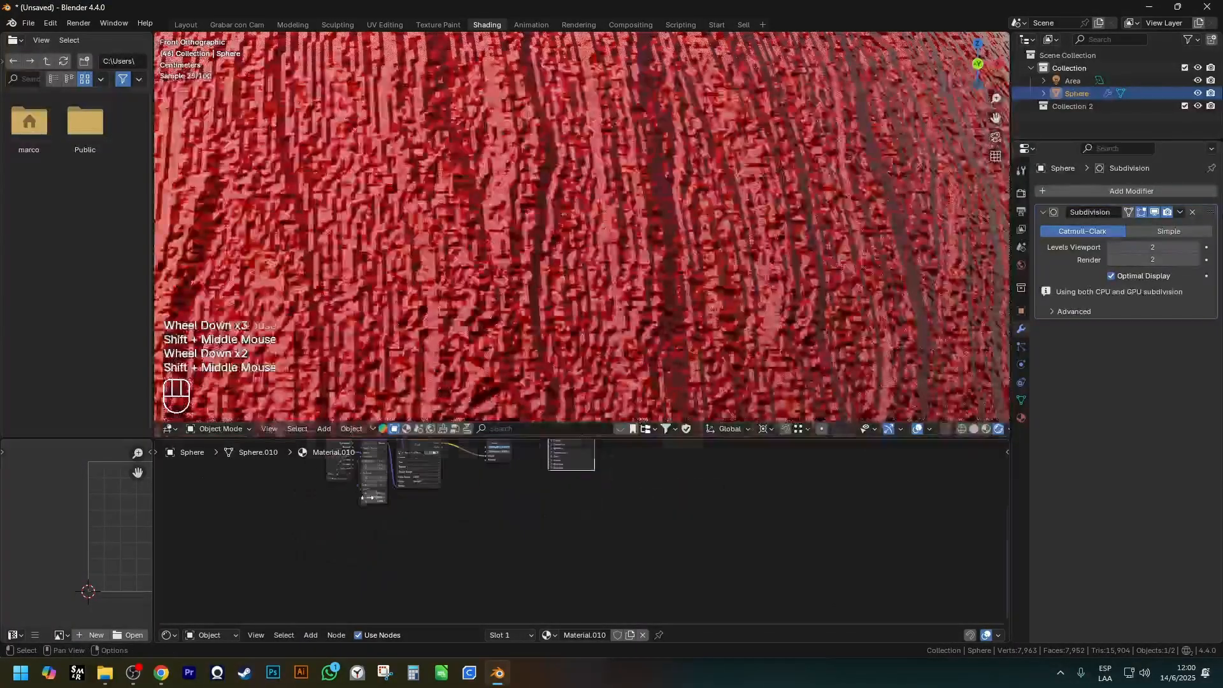
Set the Mapping node's Scale to 2 on X, Y and Z and view more of the sphere.
{"action": "scroll", "coordinate": [391, 491], "scroll_direction": "up", "scroll_amount": 4}
{"action": "scroll", "coordinate": [386, 492], "scroll_direction": "up", "scroll_amount": 2}
{"action": "left_click_drag", "start_coordinate": [386, 489], "coordinate": [386, 512]}
{"action": "type", "text": "2"}
{"action": "key", "text": "Return"}
{"action": "scroll", "coordinate": [912, 183], "scroll_direction": "down", "scroll_amount": 3}
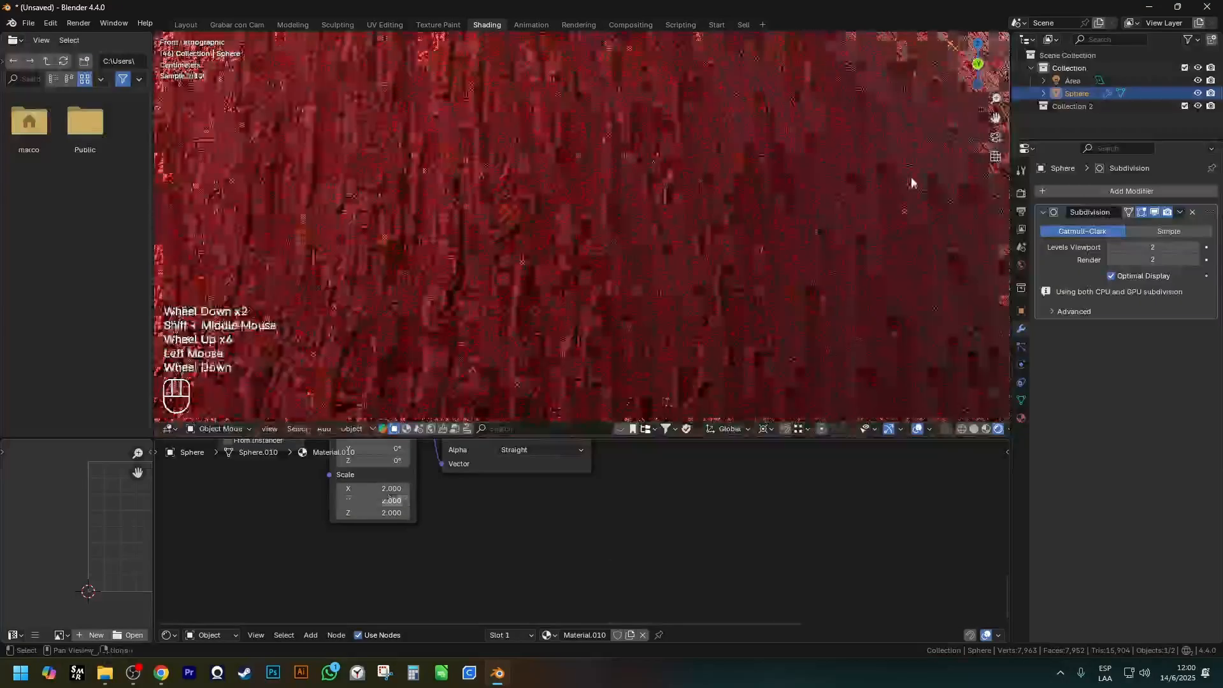
{"action": "middle_click_drag", "start_coordinate": [820, 207], "coordinate": [596, 258], "text": "shift"}
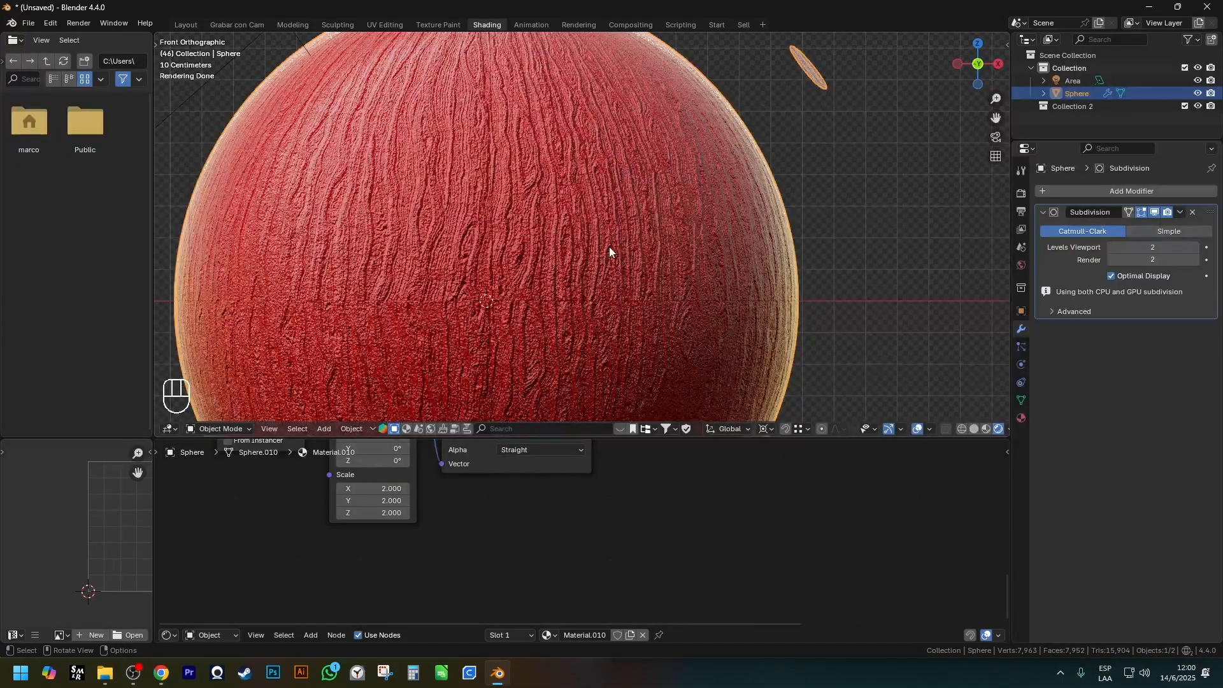
{"action": "key", "text": "Escape"}
Examine the node chain from the wood image through Bump into the Principled BSDF's Normal input.
{"action": "scroll", "coordinate": [563, 416], "scroll_direction": "down", "scroll_amount": 2}
{"action": "scroll", "coordinate": [563, 539], "scroll_direction": "down", "scroll_amount": 2}
{"action": "middle_click_drag", "start_coordinate": [570, 525], "coordinate": [590, 575], "text": "shift"}
{"action": "scroll", "coordinate": [540, 583], "scroll_direction": "down", "scroll_amount": 1}
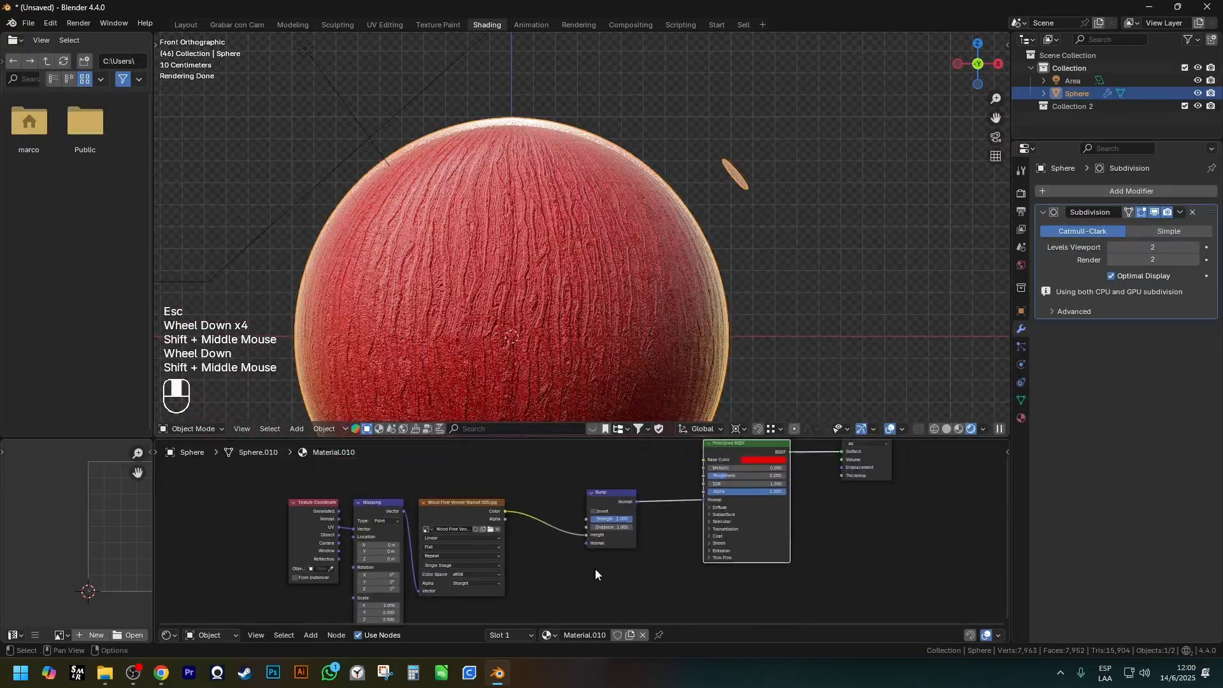
{"action": "scroll", "coordinate": [647, 543], "scroll_direction": "up", "scroll_amount": 1}
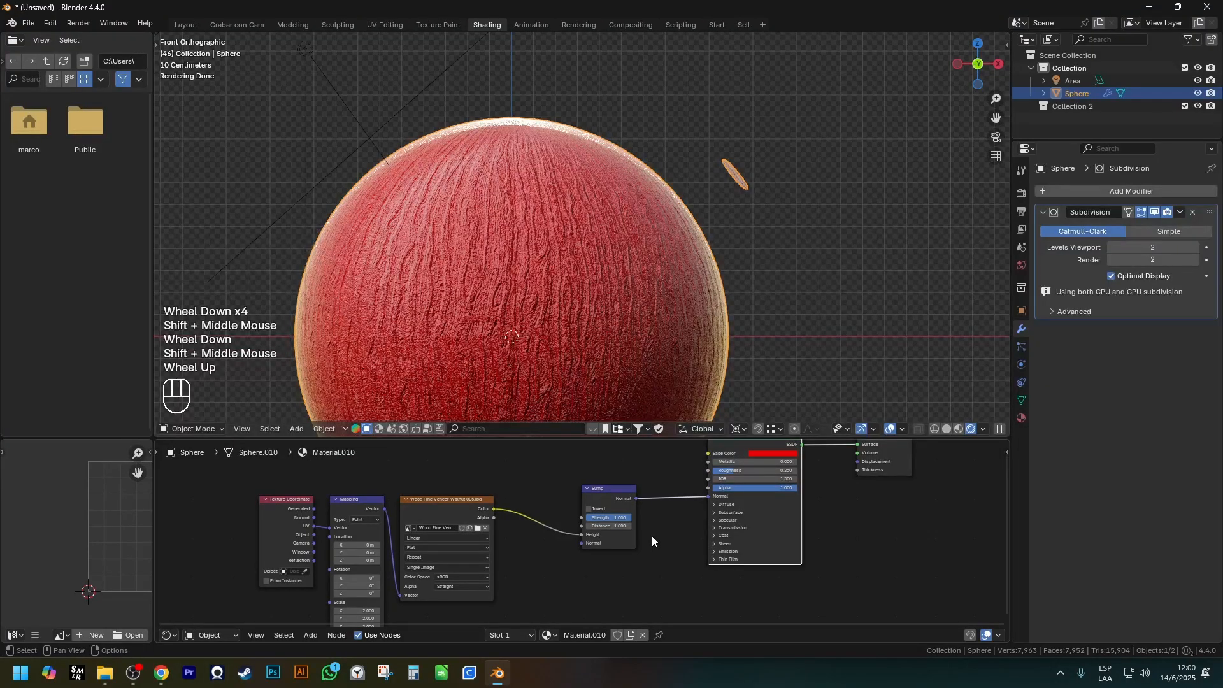
{"action": "key", "text": "Escape"}
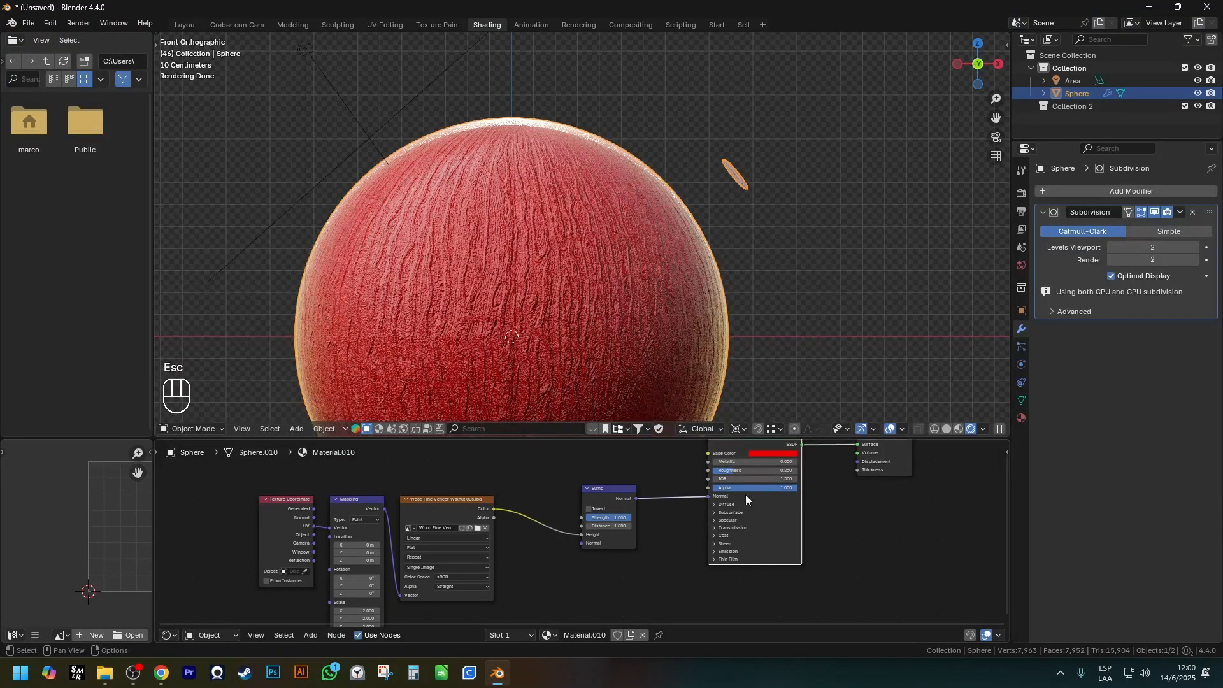
{"action": "scroll", "coordinate": [741, 507], "scroll_direction": "up", "scroll_amount": 2}
{"action": "middle_click_drag", "start_coordinate": [741, 507], "coordinate": [636, 508], "text": "shift"}
{"action": "scroll", "coordinate": [548, 514], "scroll_direction": "up", "scroll_amount": 3}
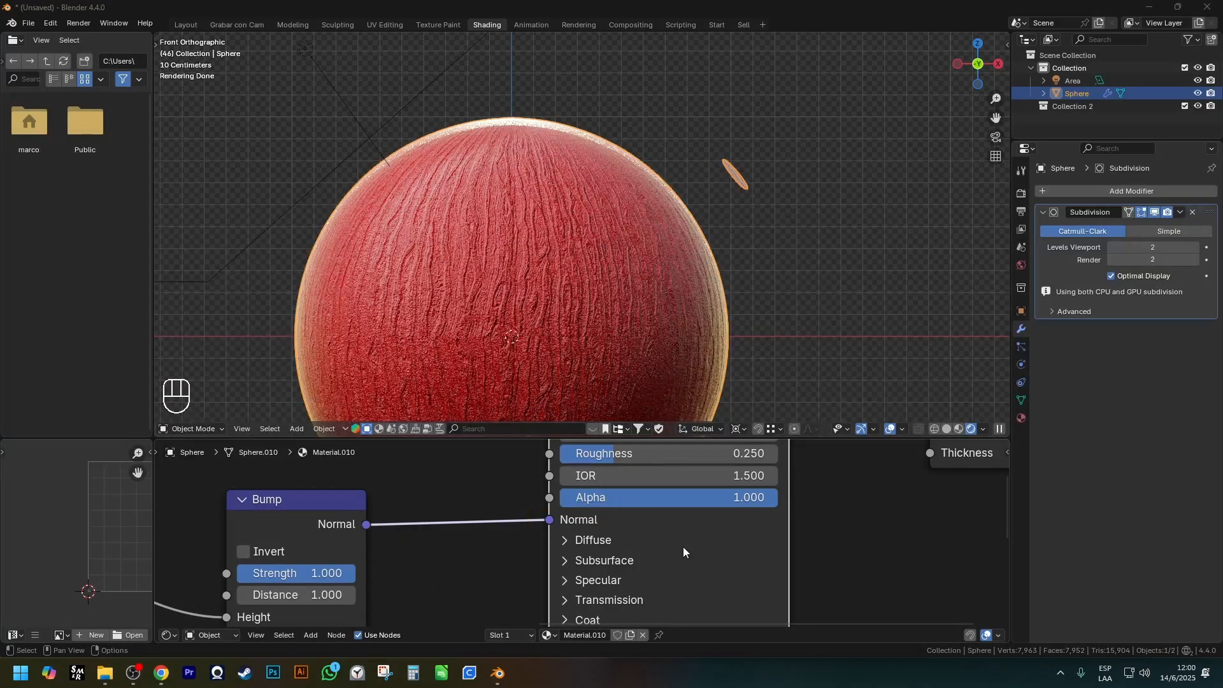
{"action": "scroll", "coordinate": [683, 547], "scroll_direction": "down", "scroll_amount": 2}
{"action": "middle_click_drag", "start_coordinate": [683, 547], "coordinate": [641, 600], "text": "shift"}
Mark the Displacement input of the Material Output node with a rectangle.
{"action": "left_click", "coordinate": [614, 497]}
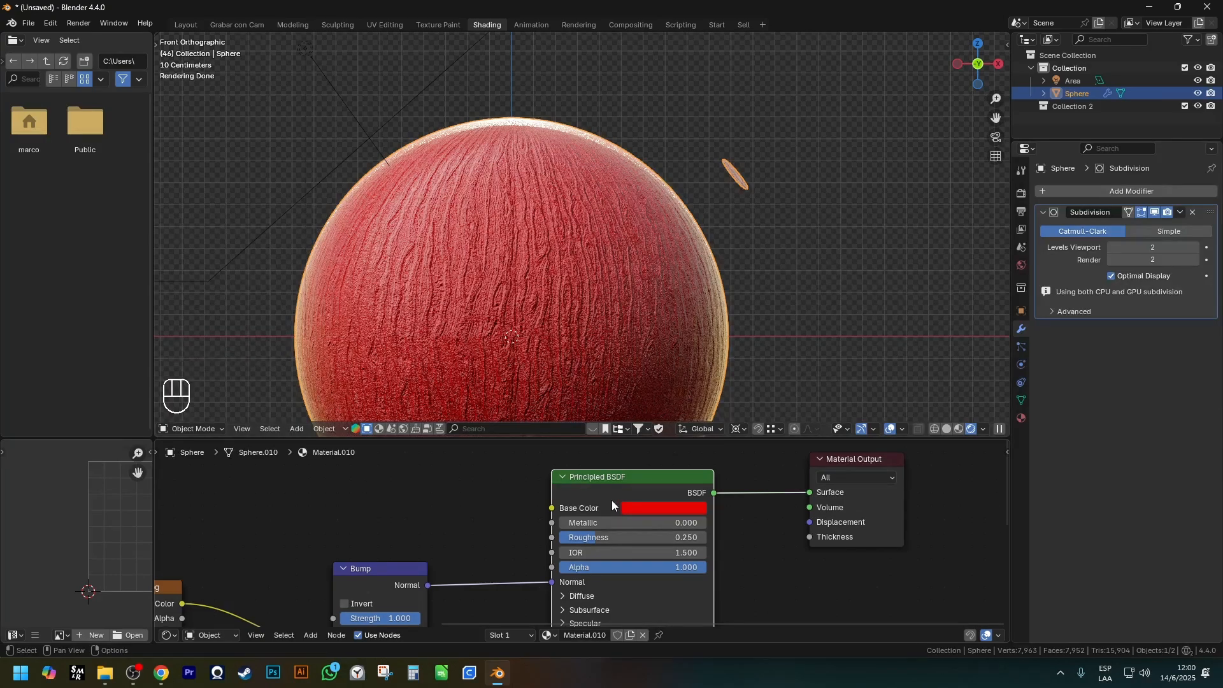
{"action": "scroll", "coordinate": [897, 549], "scroll_direction": "down", "scroll_amount": 1}
{"action": "scroll", "coordinate": [843, 518], "scroll_direction": "up", "scroll_amount": 4}
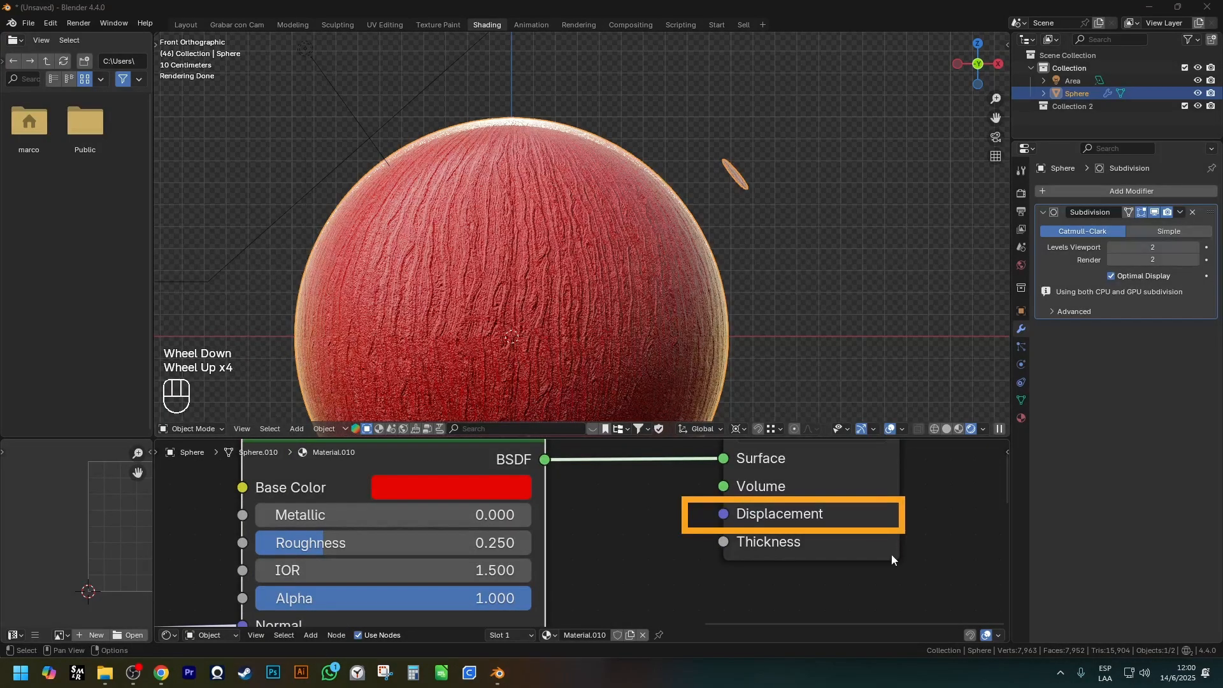
{"action": "scroll", "coordinate": [685, 506], "scroll_direction": "down", "scroll_amount": 1}
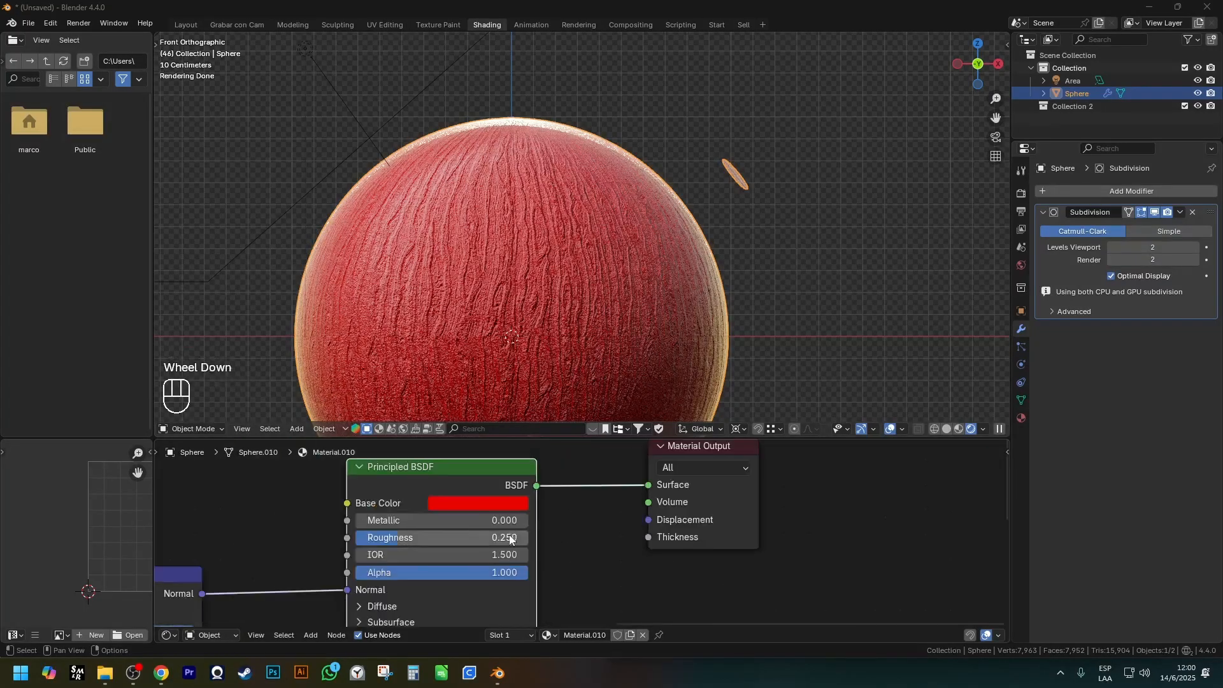
{"action": "scroll", "coordinate": [685, 507], "scroll_direction": "down", "scroll_amount": 1}
Reroute Bump's Normal output from the Principled BSDF to the Material Output's Displacement input.
{"action": "middle_click_drag", "start_coordinate": [685, 506], "coordinate": [380, 527], "text": "shift"}
{"action": "scroll", "coordinate": [345, 544], "scroll_direction": "up", "scroll_amount": 1}
{"action": "left_click_drag", "start_coordinate": [354, 544], "coordinate": [707, 487]}
{"action": "left_click_drag", "start_coordinate": [468, 543], "coordinate": [426, 569]}
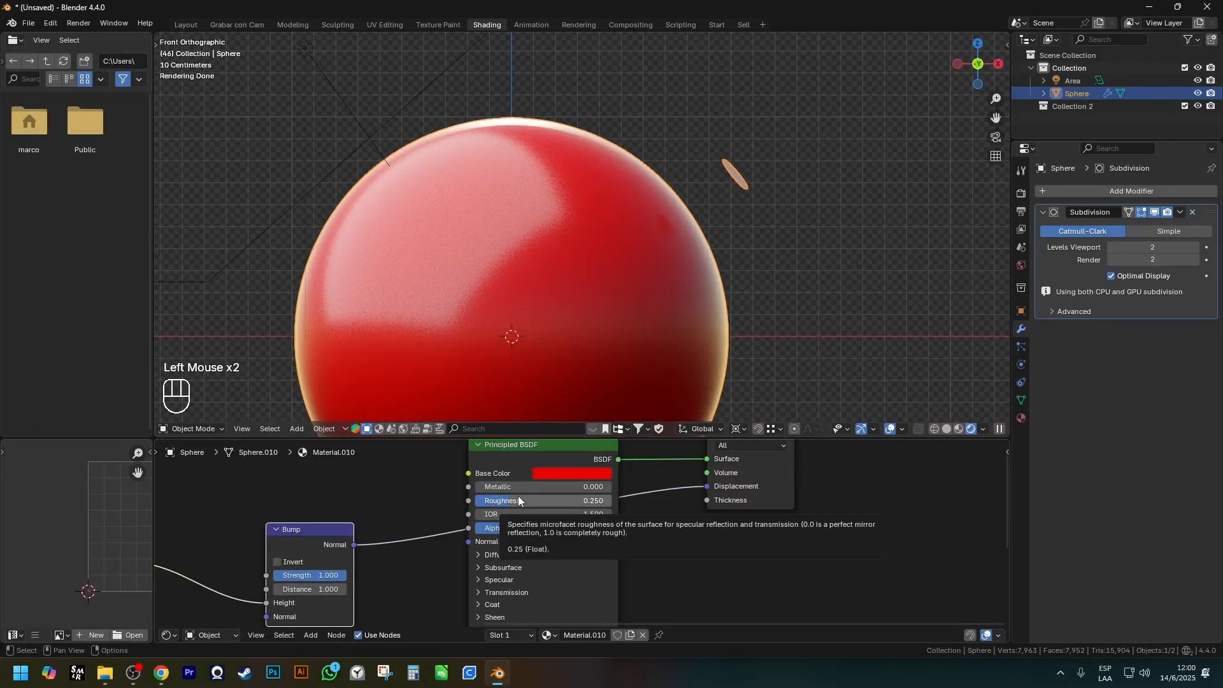
{"action": "key", "text": "Escape"}
Mark the Bump node with a rectangle and connect the wood image's Color output directly to Displacement.
{"action": "scroll", "coordinate": [573, 539], "scroll_direction": "down", "scroll_amount": 1}
{"action": "middle_click_drag", "start_coordinate": [404, 557], "coordinate": [395, 539], "text": "shift"}
{"action": "left_click_drag", "start_coordinate": [314, 485], "coordinate": [403, 602]}
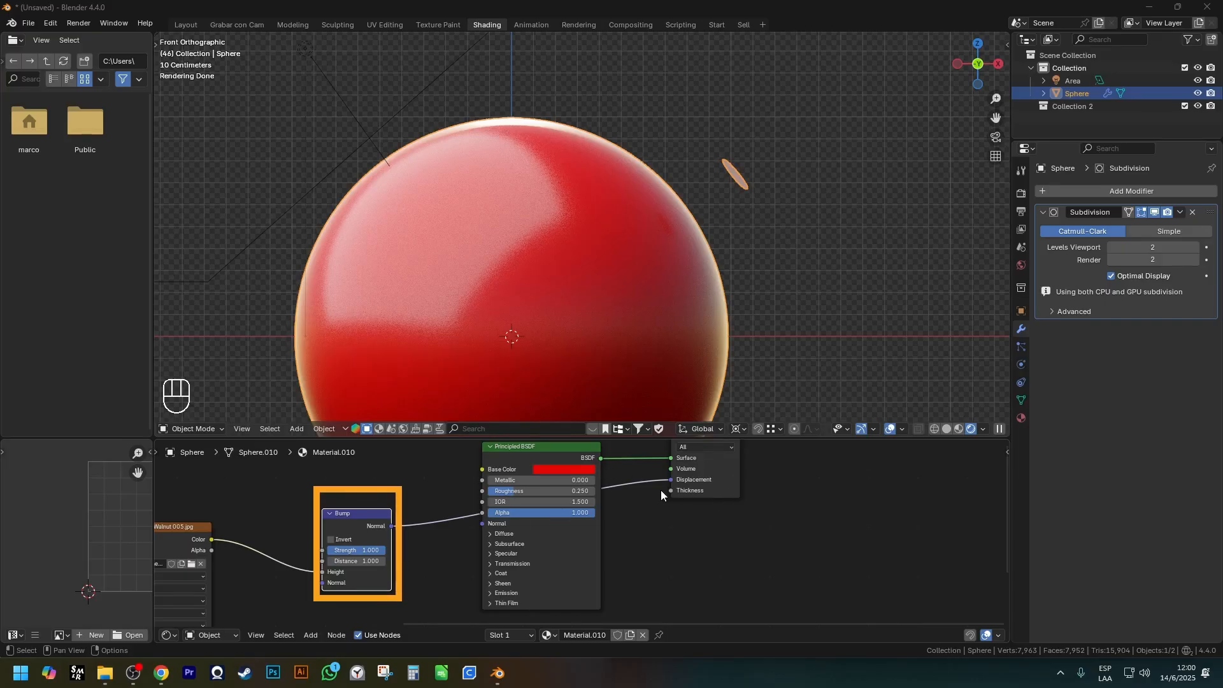
{"action": "left_click_drag", "start_coordinate": [213, 539], "coordinate": [671, 480]}
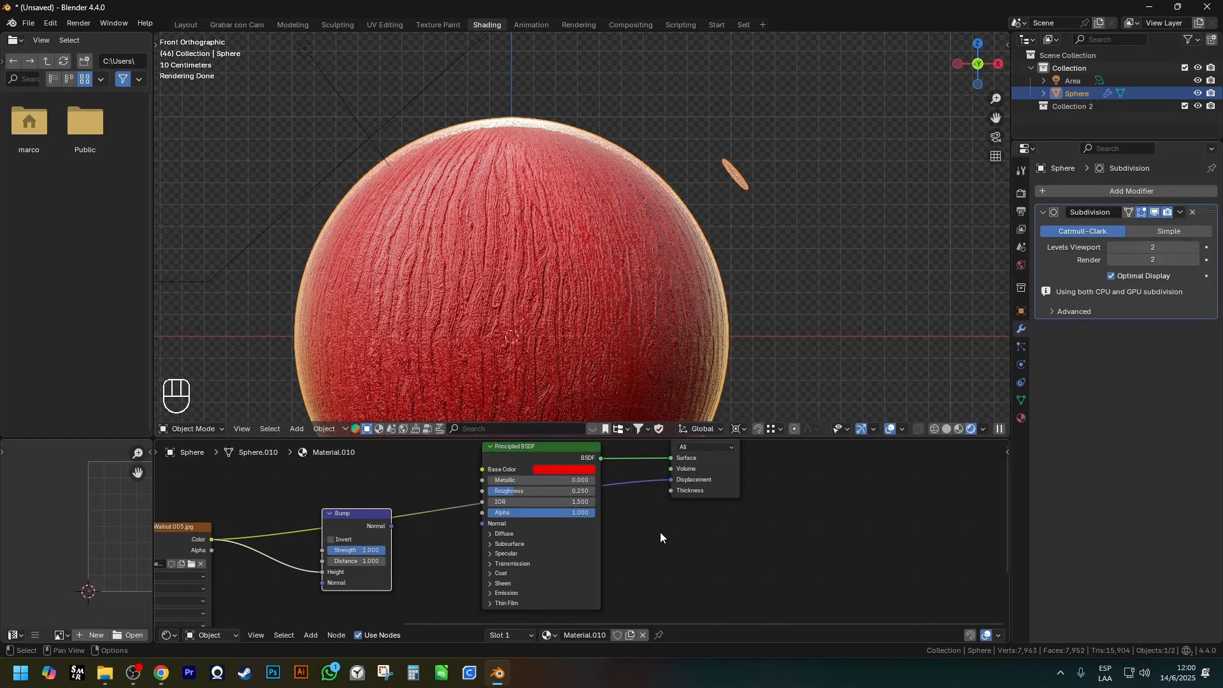
Examine the relief along the sphere's edge up close and mark the outline with an annotation.
{"action": "scroll", "coordinate": [595, 242], "scroll_direction": "up", "scroll_amount": 3}
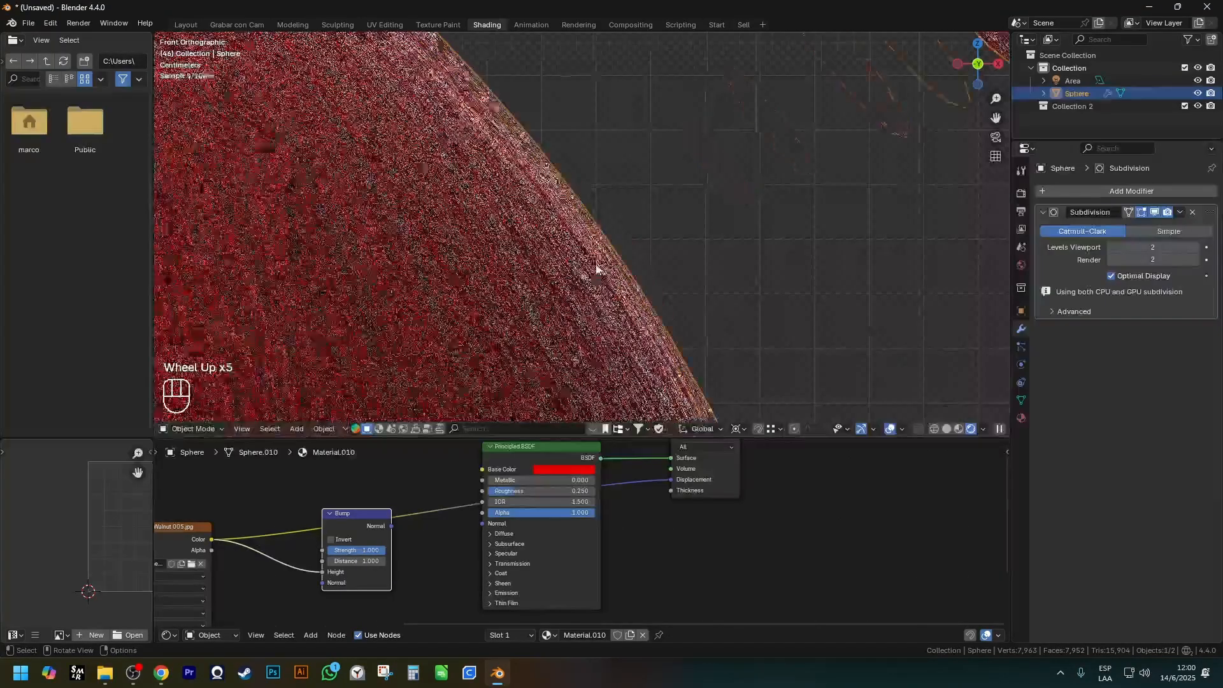
{"action": "scroll", "coordinate": [596, 242], "scroll_direction": "up", "scroll_amount": 7}
{"action": "scroll", "coordinate": [581, 139], "scroll_direction": "down", "scroll_amount": 1}
{"action": "key", "text": "ctrl+2"}
{"action": "mouse_move", "coordinate": [589, 148]}
{"action": "left_mouse_down"}
{"action": "mouse_move", "coordinate": [618, 199]}
{"action": "mouse_move", "coordinate": [676, 255]}
{"action": "mouse_move", "coordinate": [710, 341]}
{"action": "mouse_move", "coordinate": [793, 382]}
{"action": "mouse_move", "coordinate": [782, 380]}
{"action": "left_mouse_up"}
{"action": "scroll", "coordinate": [547, 309], "scroll_direction": "down", "scroll_amount": 5}
{"action": "middle_click_drag", "start_coordinate": [547, 309], "coordinate": [568, 412], "text": "shift"}
{"action": "scroll", "coordinate": [614, 287], "scroll_direction": "up", "scroll_amount": 1}
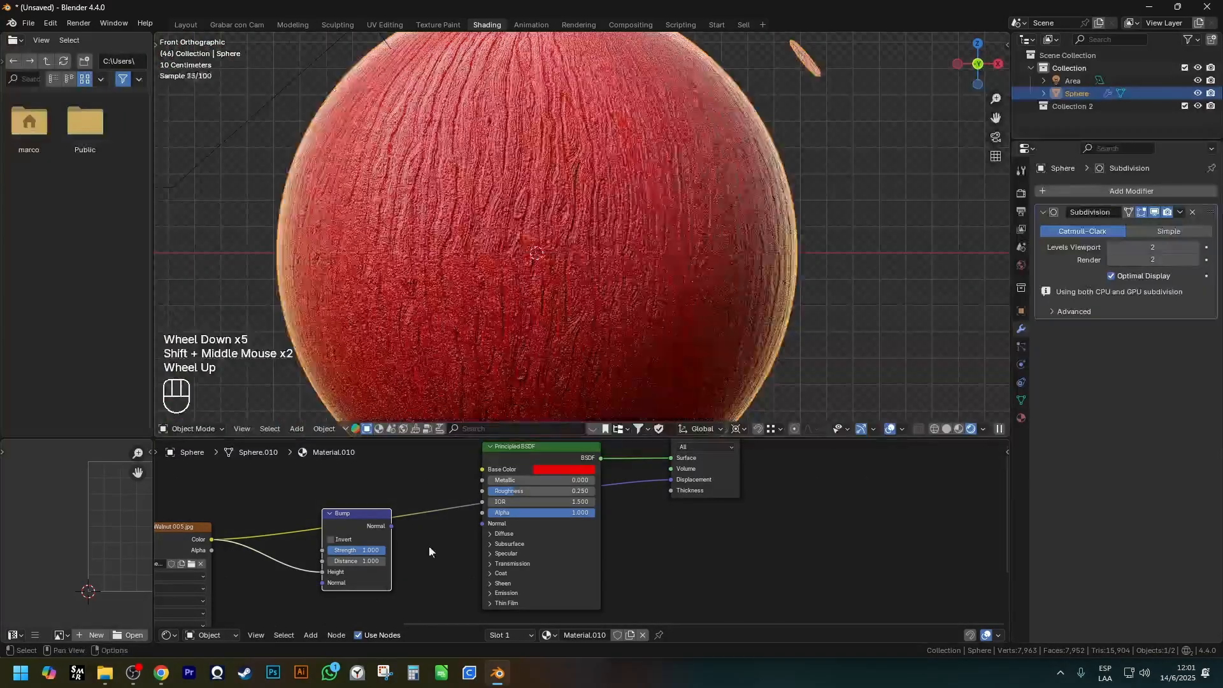
Move Bump out of the way and insert a Brightness/Contrast node between the wood image and Displacement.
{"action": "left_click", "coordinate": [184, 538], "text": "shift"}
{"action": "middle_click_drag", "start_coordinate": [186, 539], "coordinate": [251, 555], "text": "shift"}
{"action": "left_click_drag", "start_coordinate": [298, 548], "coordinate": [764, 489]}
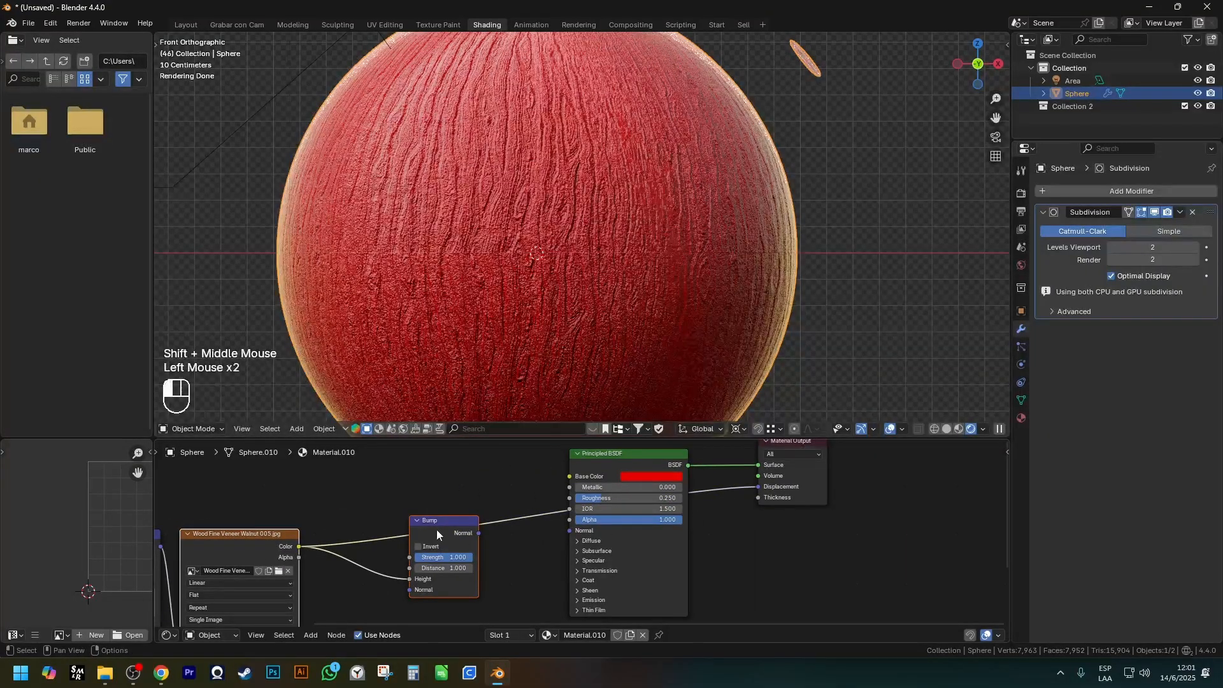
{"action": "left_click", "coordinate": [437, 530]}
{"action": "key", "text": "g"}
{"action": "left_click", "coordinate": [453, 601]}
{"action": "key", "text": "shift+a"}
{"action": "mouse_move", "coordinate": [404, 506]}
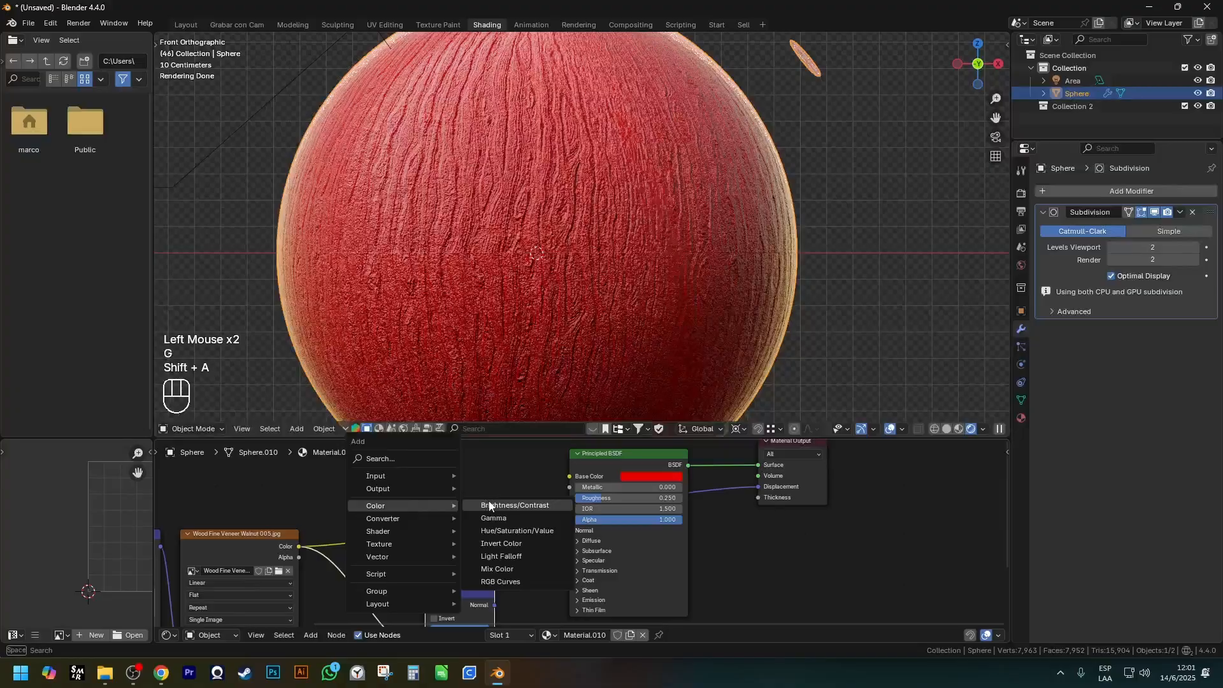
{"action": "left_click", "coordinate": [526, 504]}
{"action": "left_click", "coordinate": [434, 513]}
Lower the Brightness/Contrast node's Contrast to -1, and raise it back to -0.9.
{"action": "left_click", "coordinate": [433, 541]}
{"action": "left_click", "coordinate": [433, 542]}
{"action": "left_click", "coordinate": [433, 541]}
{"action": "left_click", "coordinate": [432, 541]}
{"action": "left_click", "coordinate": [433, 541]}
{"action": "scroll", "coordinate": [395, 548], "scroll_direction": "up", "scroll_amount": 1}
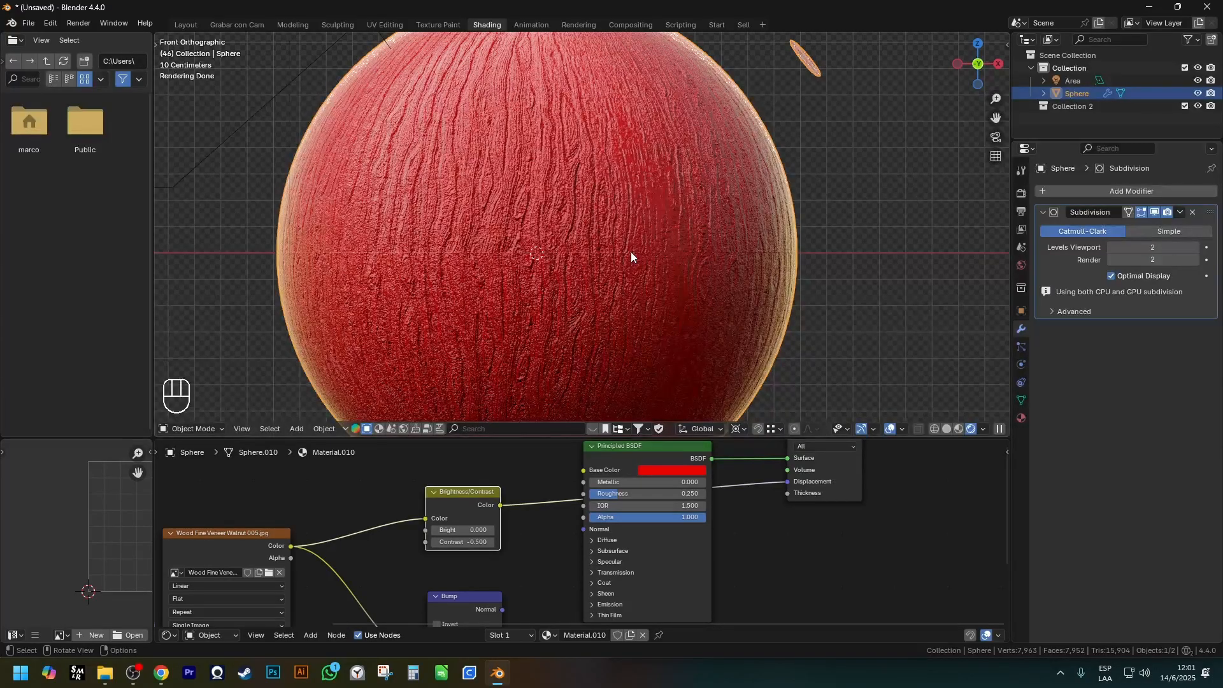
{"action": "left_click", "coordinate": [434, 542]}
{"action": "left_click", "coordinate": [435, 542]}
{"action": "left_click", "coordinate": [435, 542]}
{"action": "left_click", "coordinate": [434, 544]}
{"action": "left_click", "coordinate": [435, 544]}
{"action": "left_click", "coordinate": [435, 544]}
{"action": "left_click", "coordinate": [491, 541]}
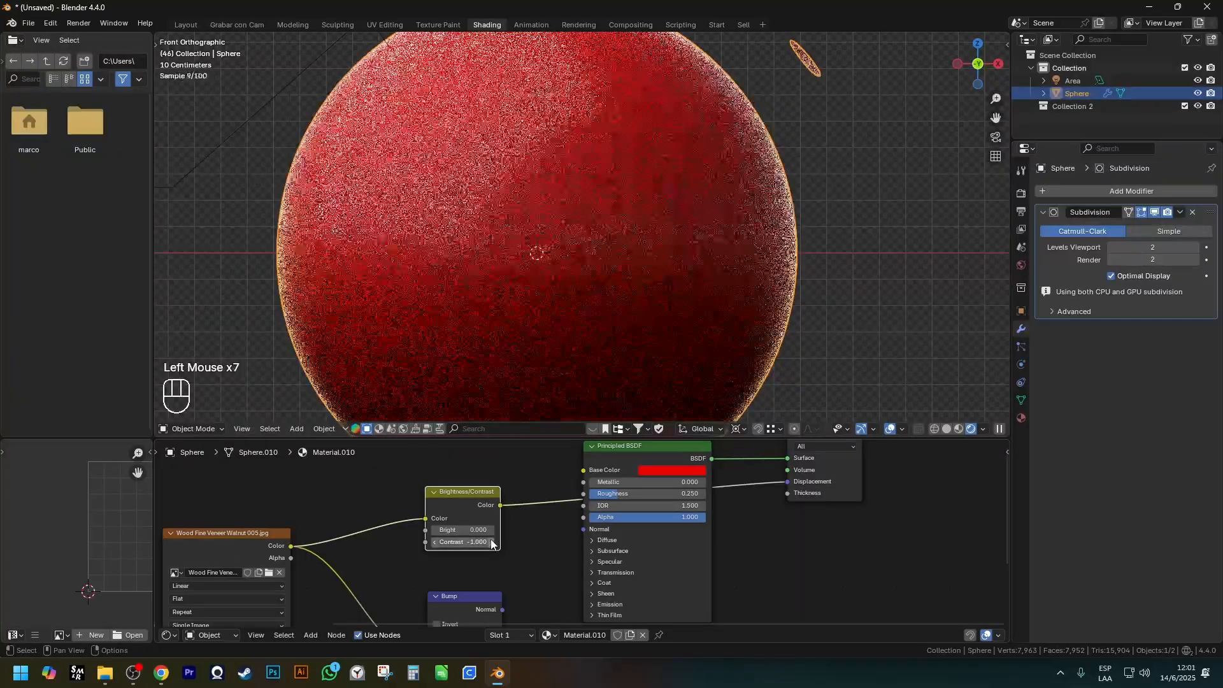
{"action": "left_click", "coordinate": [491, 541]}
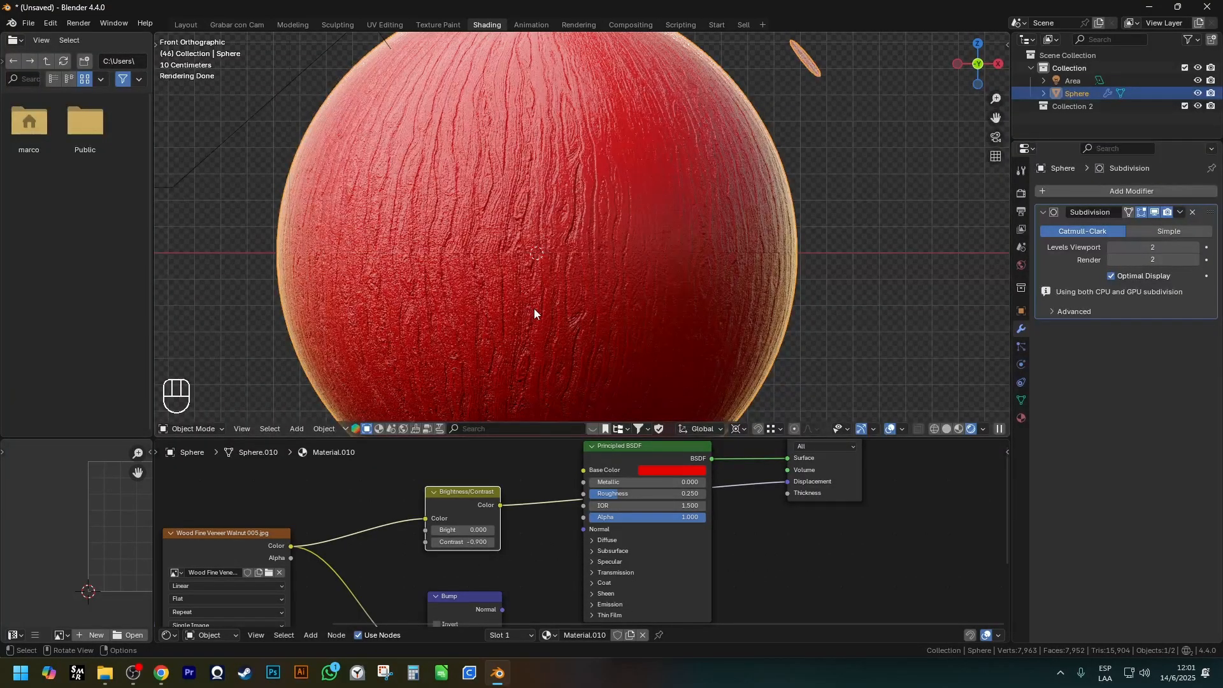
Remove the Brightness/Contrast node while keeping the wood image linked to Displacement.
{"action": "left_click", "coordinate": [467, 501]}
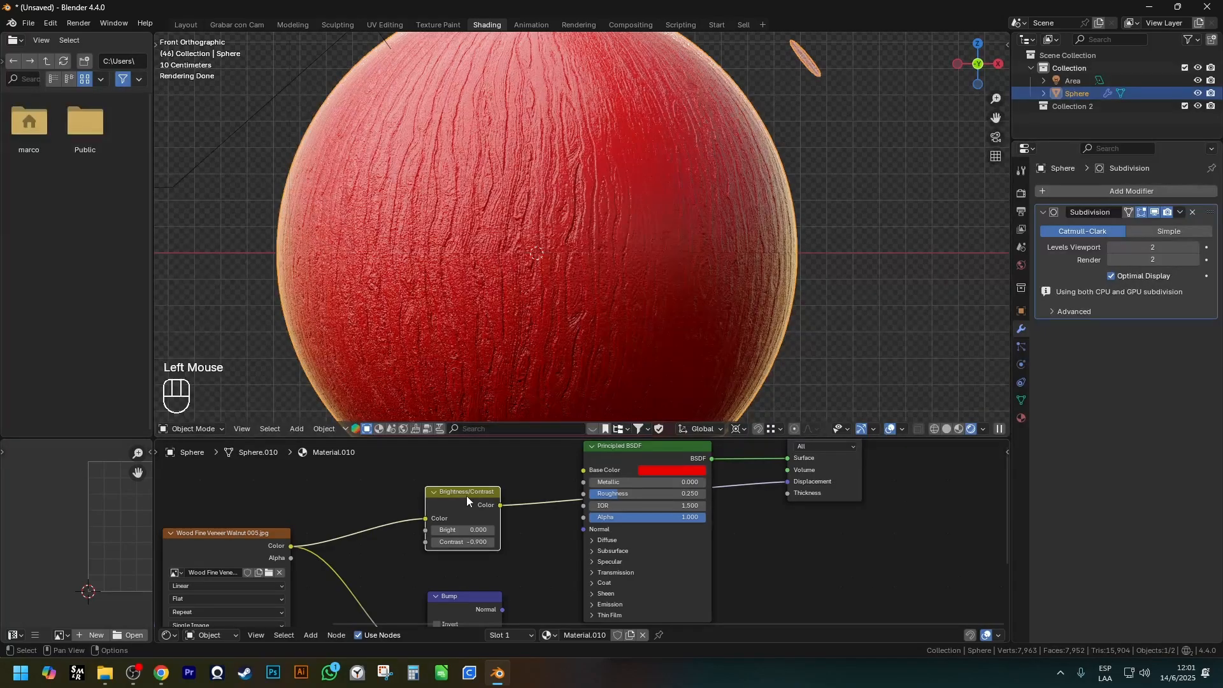
{"action": "key", "text": "ctrl+x"}
{"action": "scroll", "coordinate": [480, 504], "scroll_direction": "down", "scroll_amount": 2}
{"action": "middle_click_drag", "start_coordinate": [481, 503], "coordinate": [491, 539], "text": "shift"}
{"action": "scroll", "coordinate": [504, 478], "scroll_direction": "up", "scroll_amount": 2}
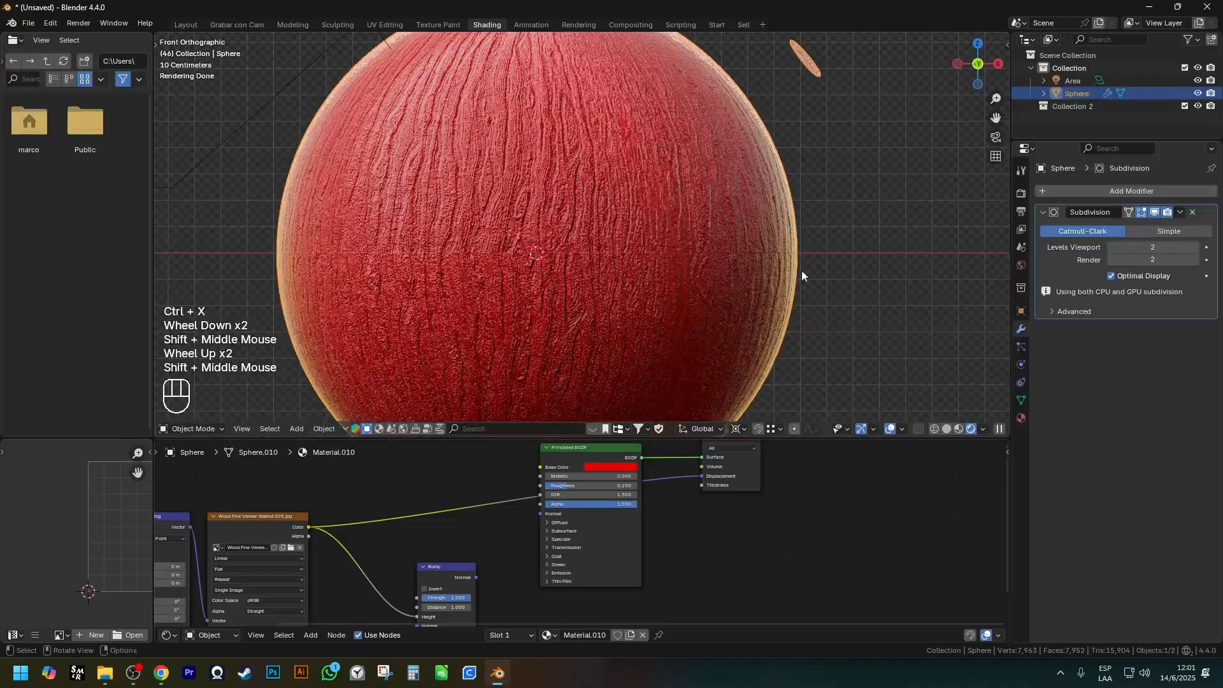
Disconnect the wood image from Displacement and connect Bump's Normal output to the Principled BSDF's Normal input.
{"action": "left_click", "coordinate": [453, 571]}
{"action": "key", "text": "g"}
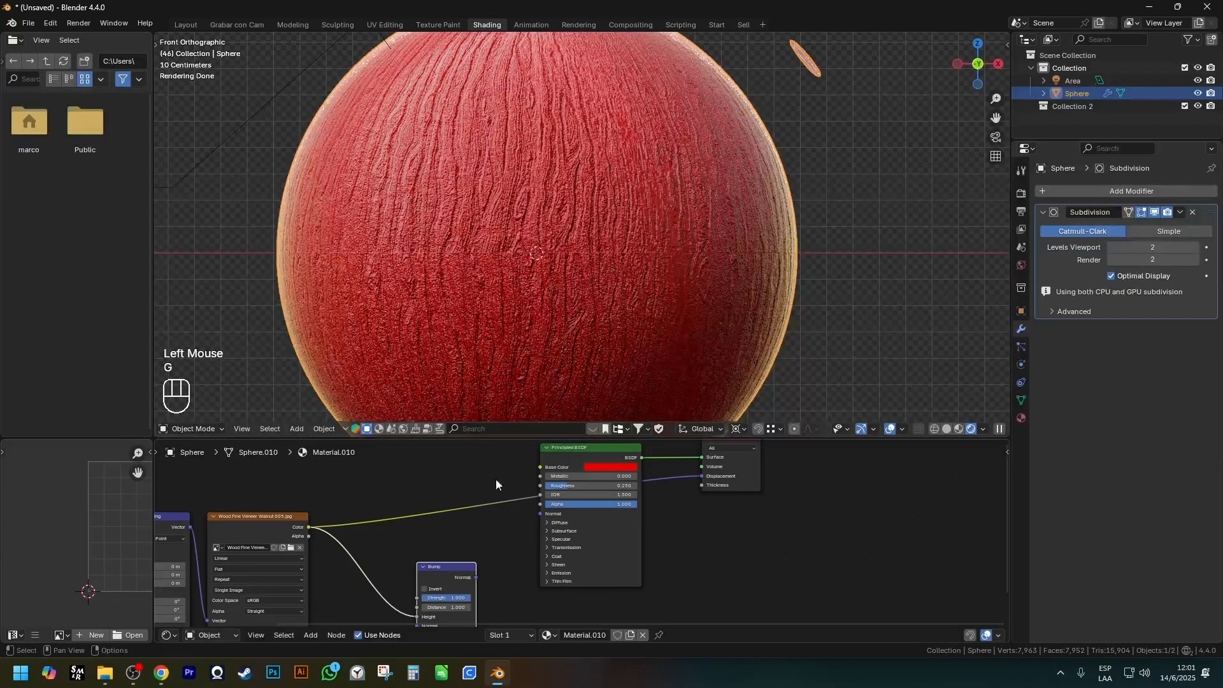
{"action": "left_click_drag", "start_coordinate": [701, 476], "coordinate": [441, 511]}
{"action": "middle_click_drag", "start_coordinate": [441, 511], "coordinate": [427, 541], "text": "shift"}
{"action": "scroll", "coordinate": [427, 541], "scroll_direction": "up", "scroll_amount": 2}
{"action": "left_click_drag", "start_coordinate": [491, 547], "coordinate": [577, 469]}
{"action": "middle_click_drag", "start_coordinate": [564, 530], "coordinate": [614, 462], "text": "shift"}
{"action": "scroll", "coordinate": [542, 505], "scroll_direction": "up", "scroll_amount": 4}
{"action": "middle_click_drag", "start_coordinate": [482, 544], "coordinate": [538, 546], "text": "shift"}
Set the Bump node's Distance to 0.1 and reduce it further to 0.01.
{"action": "scroll", "coordinate": [521, 538], "scroll_direction": "down", "scroll_amount": 2}
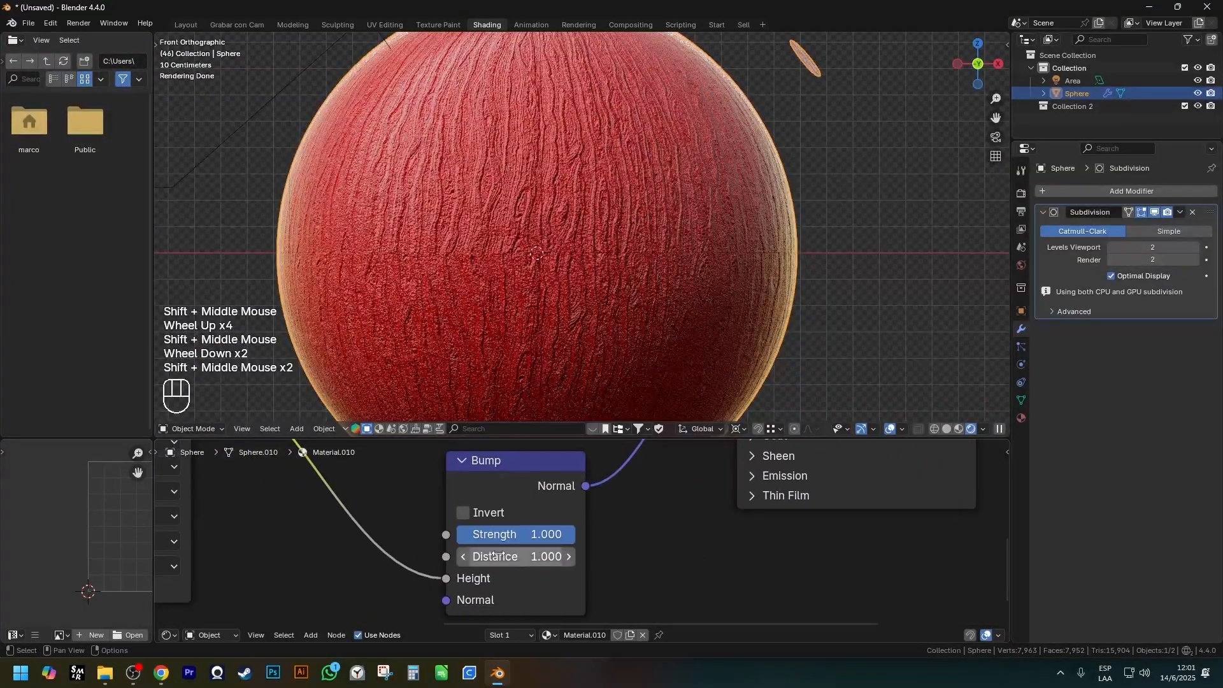
{"action": "left_click", "coordinate": [501, 555]}
{"action": "type", "text": "0.1"}
{"action": "key", "text": "Return"}
{"action": "left_click", "coordinate": [523, 558]}
{"action": "type", "text": ".01"}
{"action": "key", "text": "Return"}
{"action": "scroll", "coordinate": [567, 216], "scroll_direction": "up", "scroll_amount": 2}
{"action": "middle_click_drag", "start_coordinate": [568, 217], "coordinate": [600, 182], "text": "shift"}
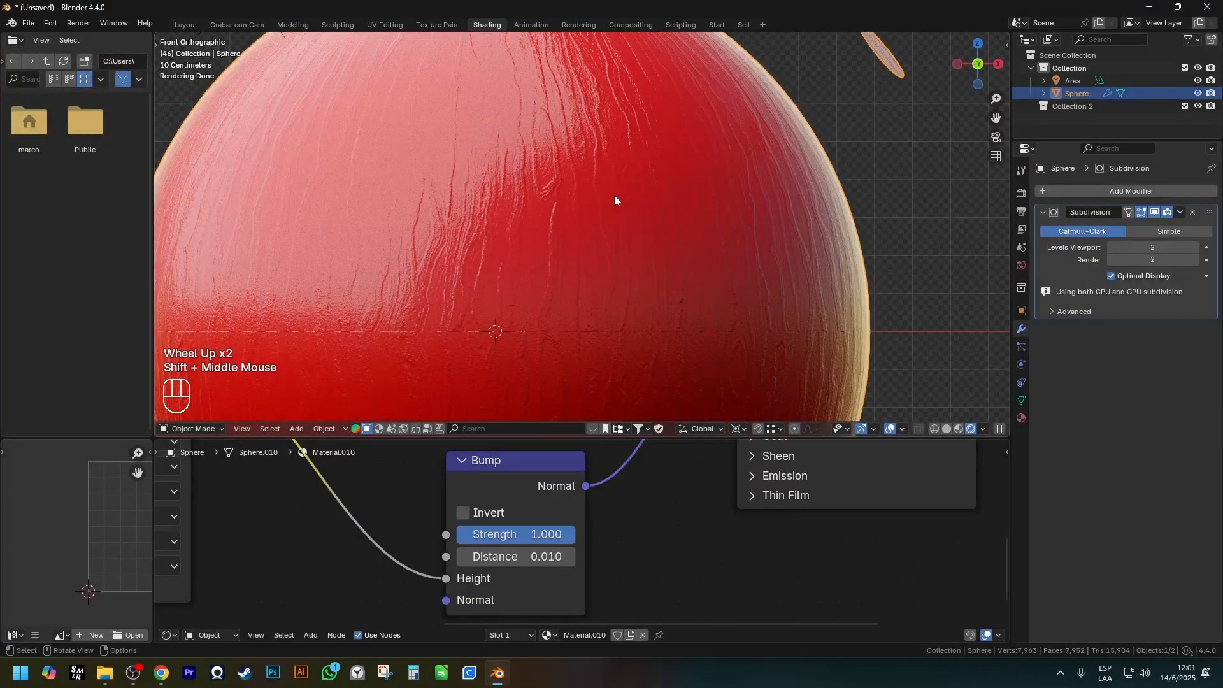
{"action": "mouse_move", "coordinate": [436, 545]}
{"action": "left_mouse_down", "text": "ctrl+shift"}
{"action": "mouse_move", "coordinate": [571, 574]}
{"action": "mouse_move", "coordinate": [630, 570]}
{"action": "left_mouse_up", "text": "ctrl+shift"}
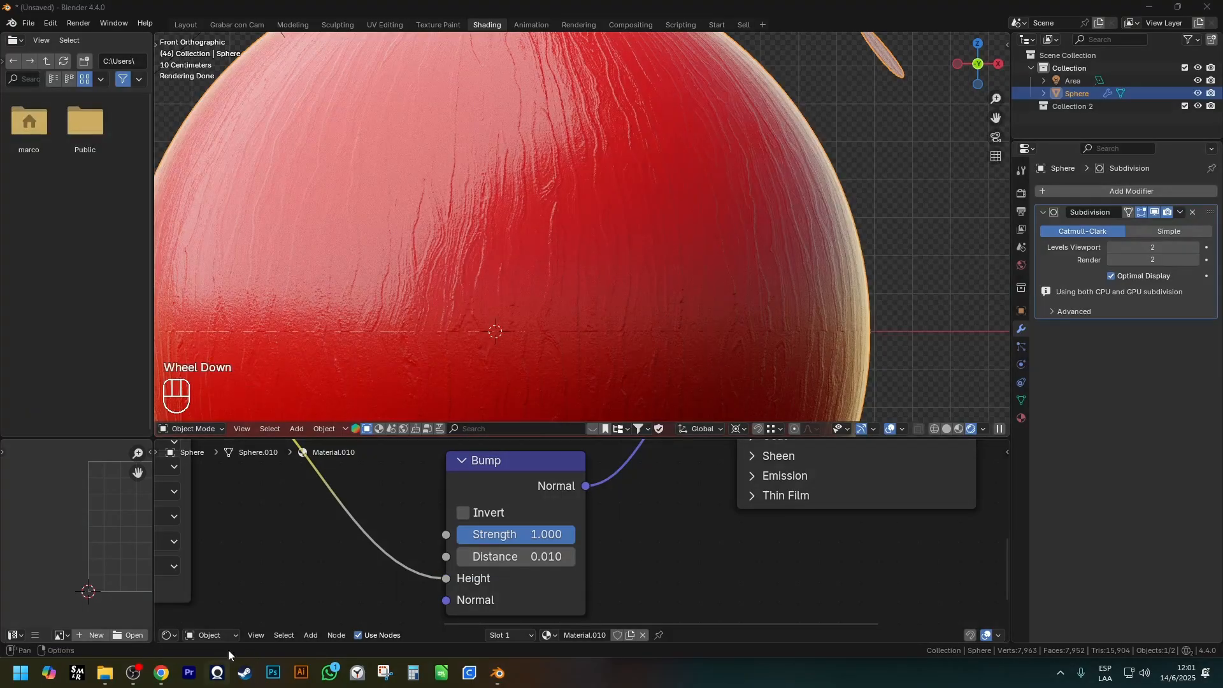
Examine the node chain and the sphere's silhouette up close for real surface deformation from Bump.
{"action": "scroll", "coordinate": [269, 586], "scroll_direction": "down", "scroll_amount": 3}
{"action": "middle_click_drag", "start_coordinate": [269, 587], "coordinate": [395, 532], "text": "shift"}
{"action": "scroll", "coordinate": [403, 529], "scroll_direction": "down", "scroll_amount": 2}
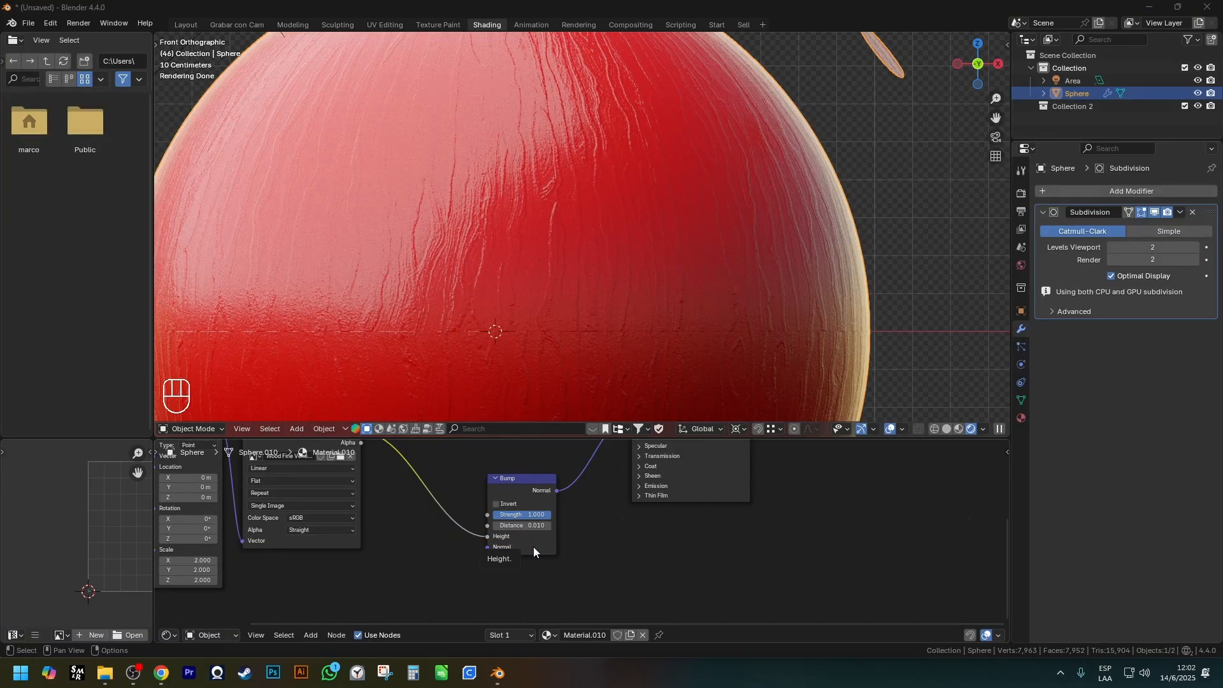
{"action": "scroll", "coordinate": [721, 100], "scroll_direction": "up", "scroll_amount": 2}
{"action": "middle_click_drag", "start_coordinate": [721, 101], "coordinate": [770, 102], "text": "shift"}
{"action": "scroll", "coordinate": [770, 102], "scroll_direction": "up", "scroll_amount": 2}
{"action": "scroll", "coordinate": [749, 137], "scroll_direction": "up", "scroll_amount": 2}
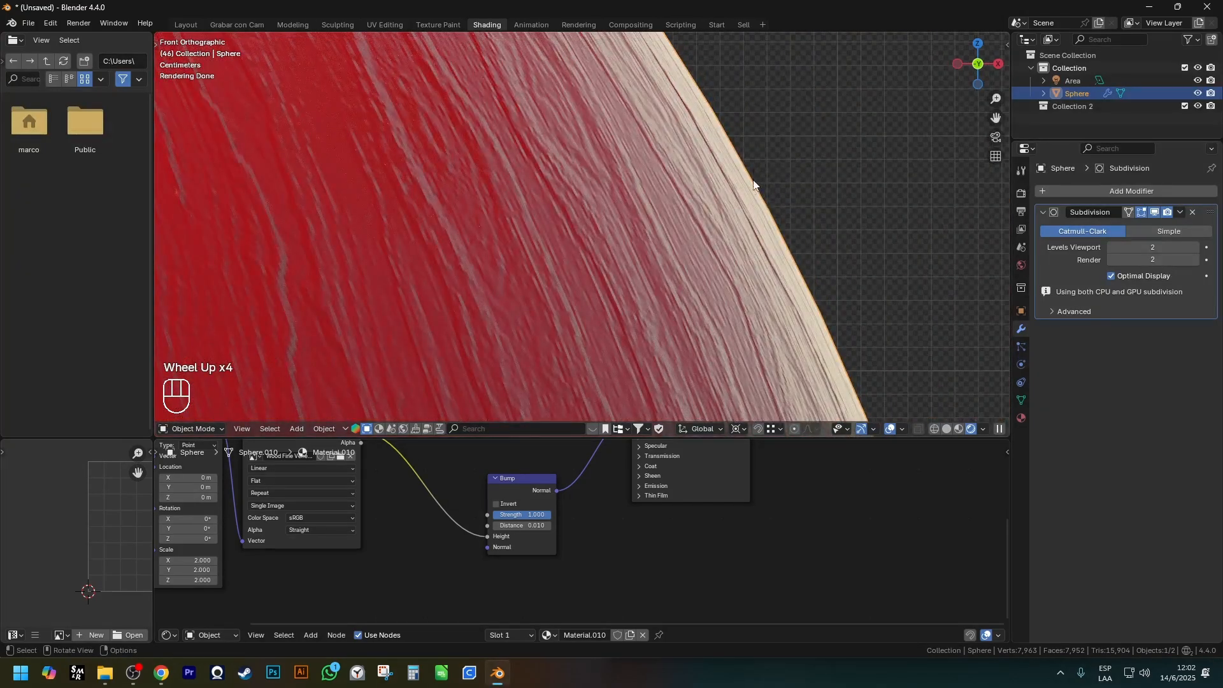
{"action": "scroll", "coordinate": [582, 541], "scroll_direction": "down", "scroll_amount": 3}
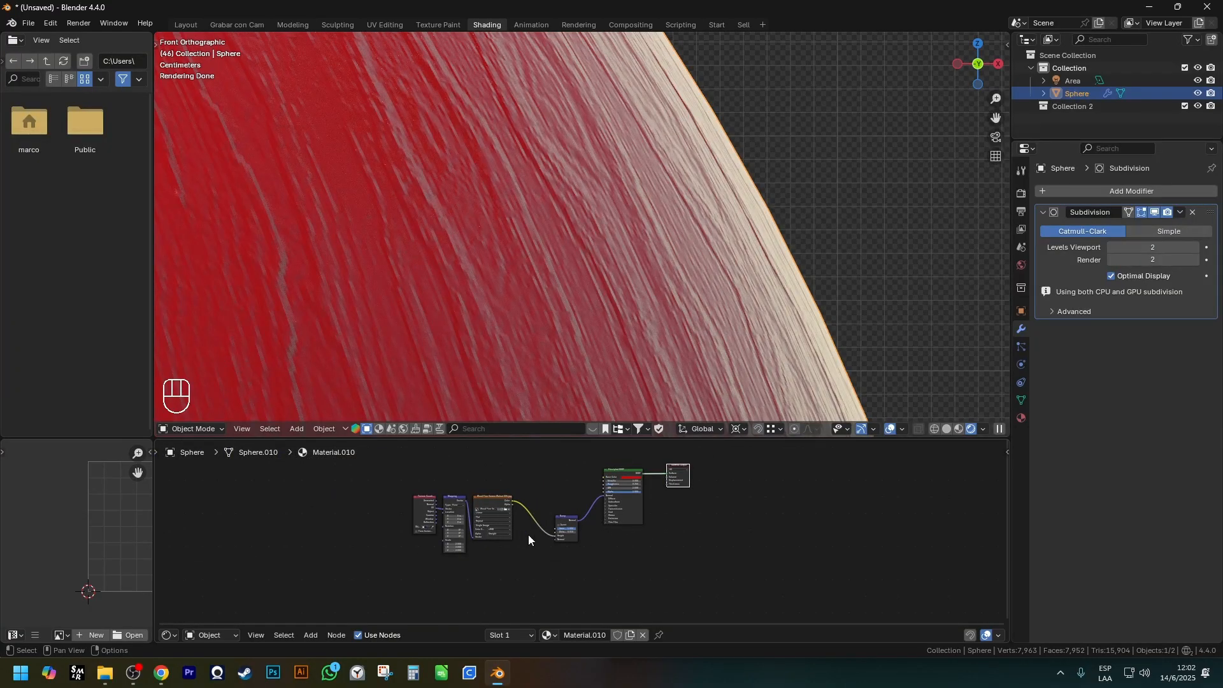
Remove the Bump node between the wood image and the Principled BSDF.
{"action": "left_click", "coordinate": [566, 521]}
{"action": "scroll", "coordinate": [586, 530], "scroll_direction": "up", "scroll_amount": 4}
{"action": "key", "text": "ctrl+x"}
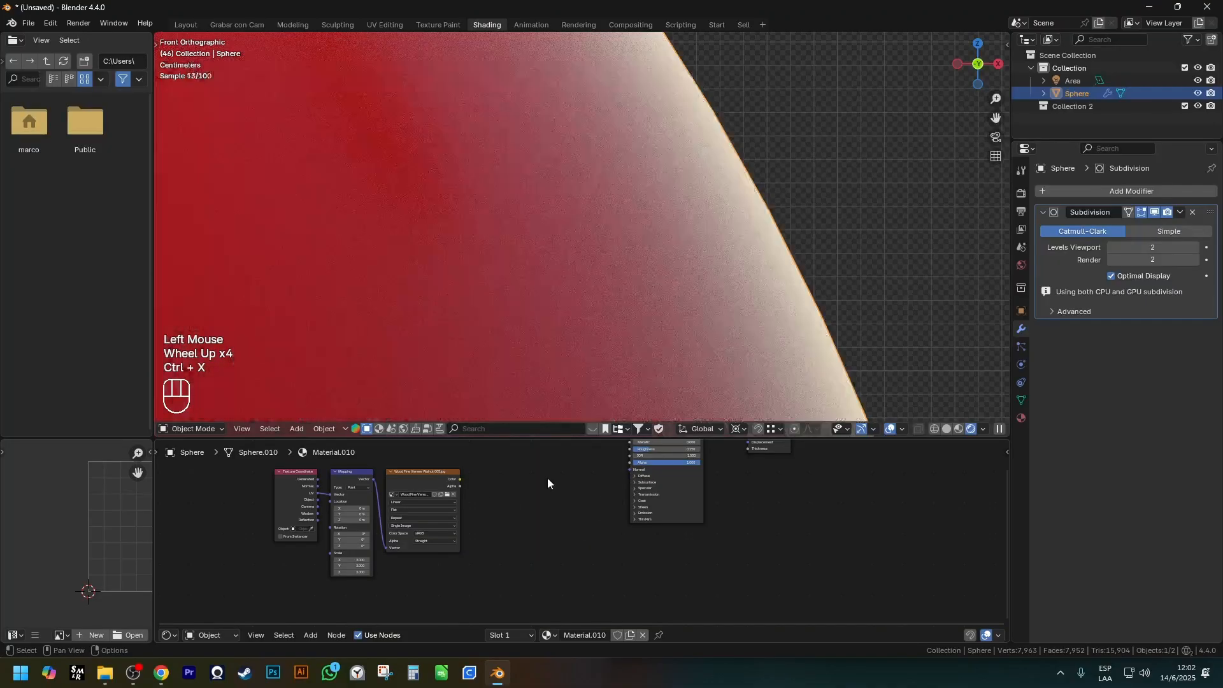
{"action": "middle_click_drag", "start_coordinate": [548, 482], "coordinate": [498, 510], "text": "shift"}
{"action": "scroll", "coordinate": [494, 256], "scroll_direction": "up", "scroll_amount": 1}
{"action": "scroll", "coordinate": [493, 256], "scroll_direction": "down", "scroll_amount": 4}
{"action": "middle_click_drag", "start_coordinate": [429, 294], "coordinate": [560, 284], "text": "shift"}
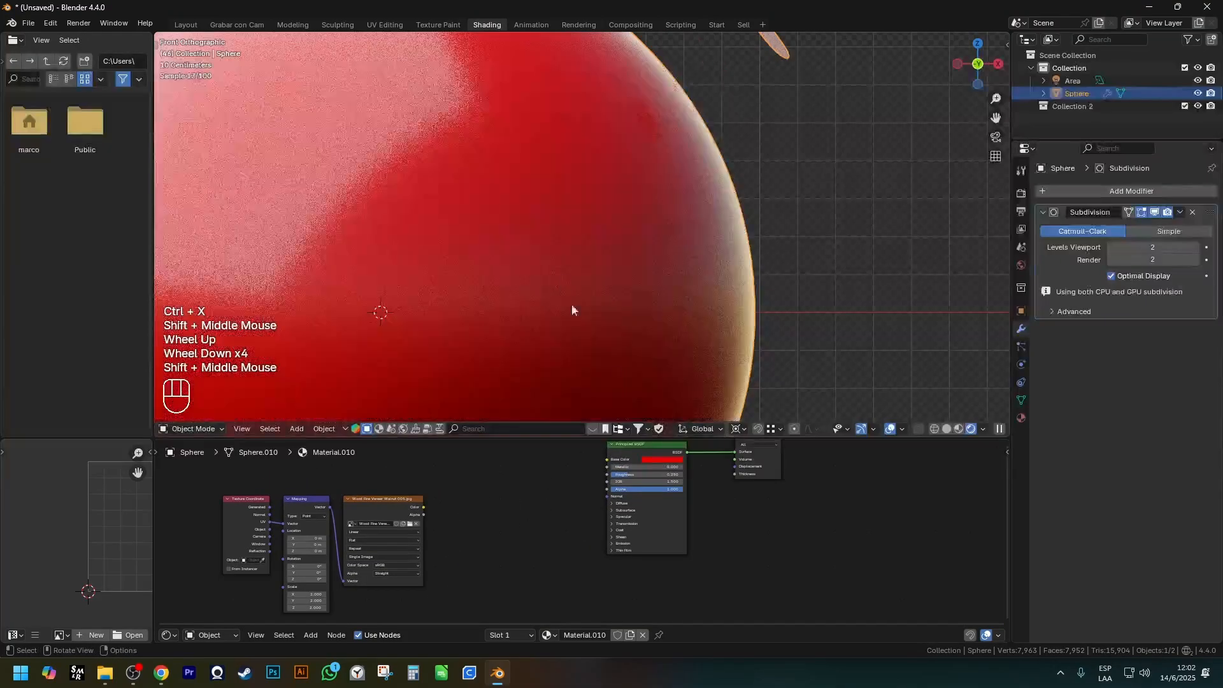
Collapse the sphere's Subdivision modifier and add a Displace modifier after it.
{"action": "left_click", "coordinate": [1044, 234]}
{"action": "left_click", "coordinate": [1043, 213]}
{"action": "left_click", "coordinate": [1088, 198]}
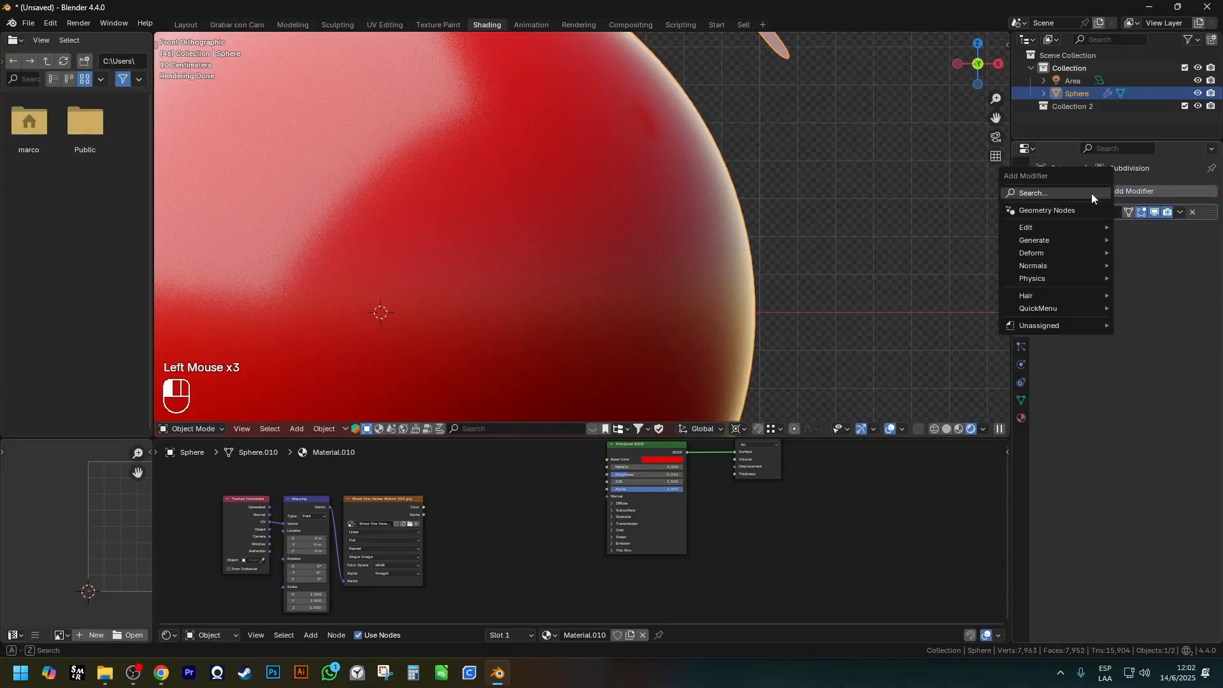
{"action": "mouse_move", "coordinate": [1050, 253]}
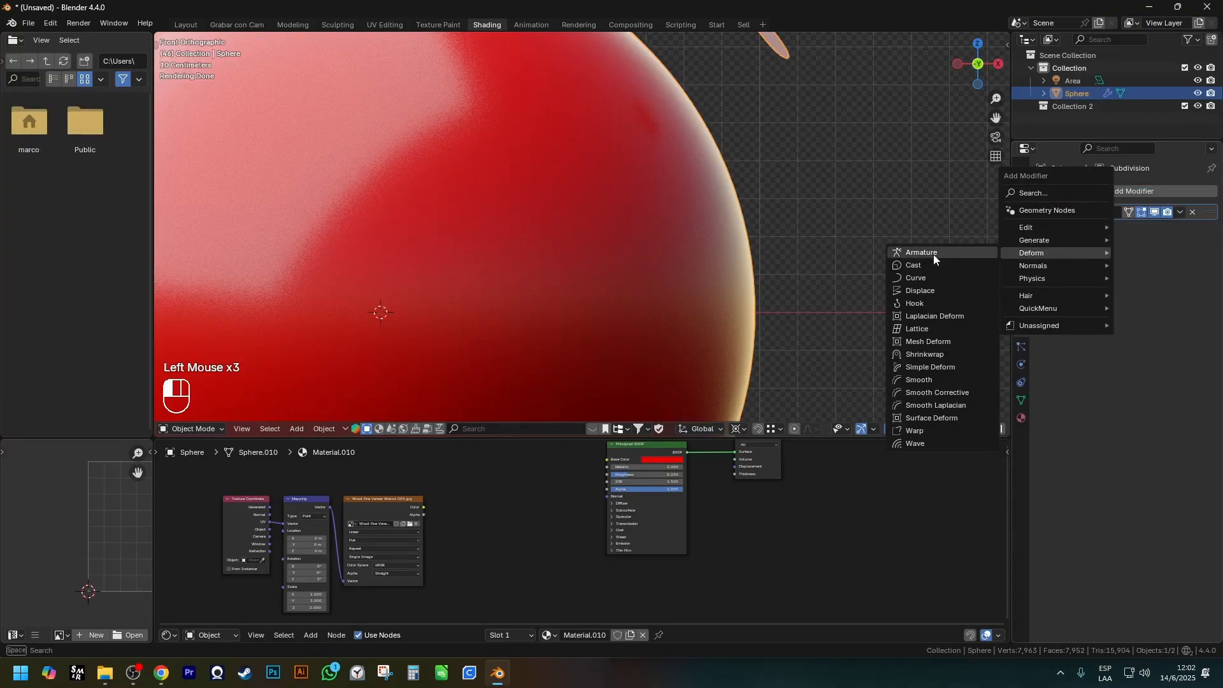
{"action": "left_click", "coordinate": [953, 290]}
Mark the Material Output's Displacement input with a rectangle again and bring the whole sphere into view.
{"action": "scroll", "coordinate": [758, 482], "scroll_direction": "up", "scroll_amount": 4}
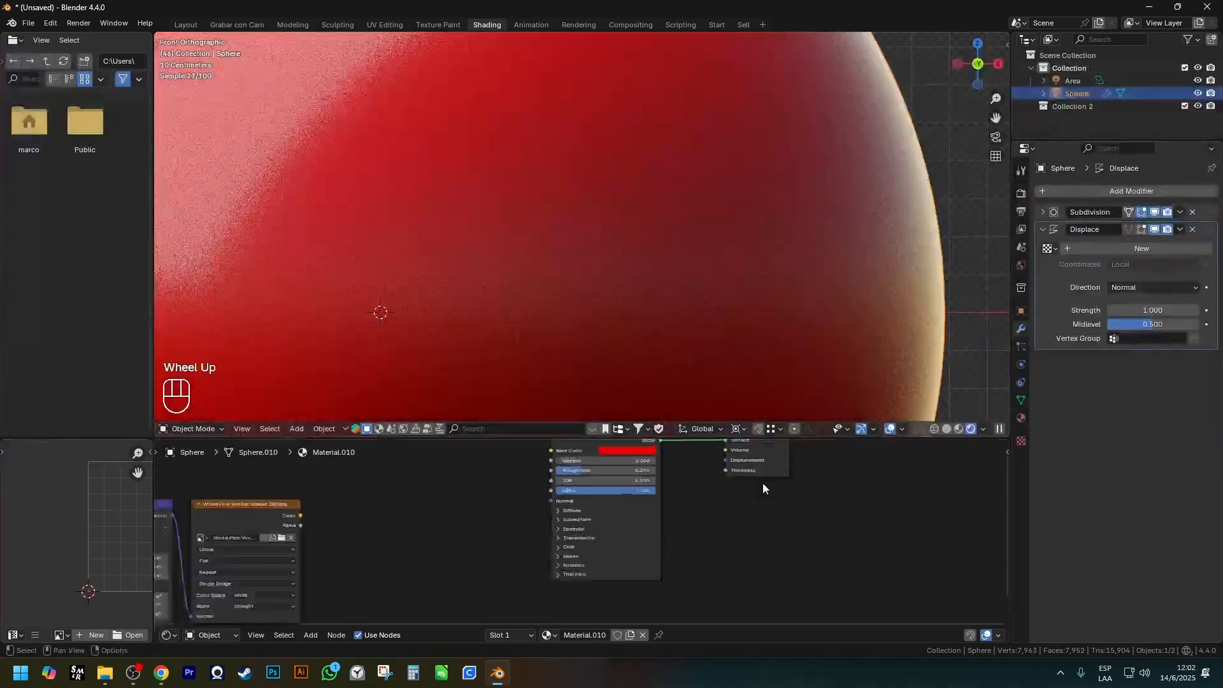
{"action": "middle_click_drag", "start_coordinate": [751, 495], "coordinate": [638, 529], "text": "shift"}
{"action": "scroll", "coordinate": [639, 529], "scroll_direction": "down", "scroll_amount": 1, "text": "shift"}
{"action": "scroll", "coordinate": [639, 528], "scroll_direction": "up", "scroll_amount": 2}
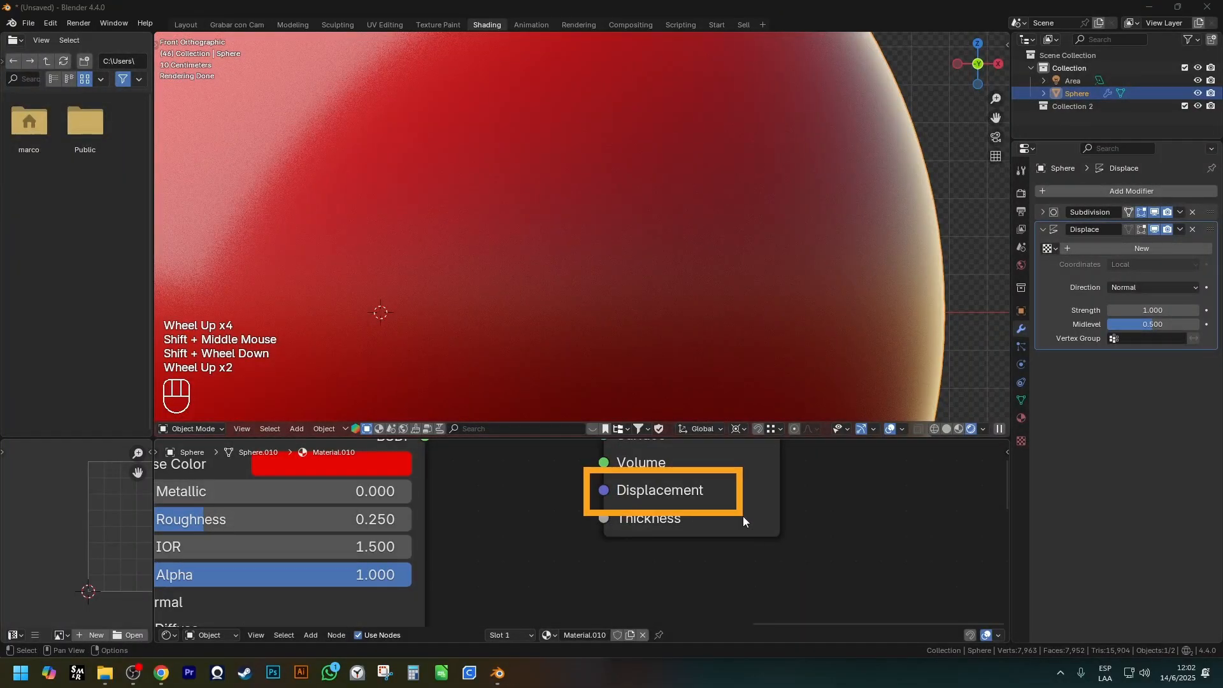
{"action": "scroll", "coordinate": [698, 387], "scroll_direction": "down", "scroll_amount": 3}
{"action": "middle_click_drag", "start_coordinate": [697, 387], "coordinate": [660, 283], "text": "shift"}
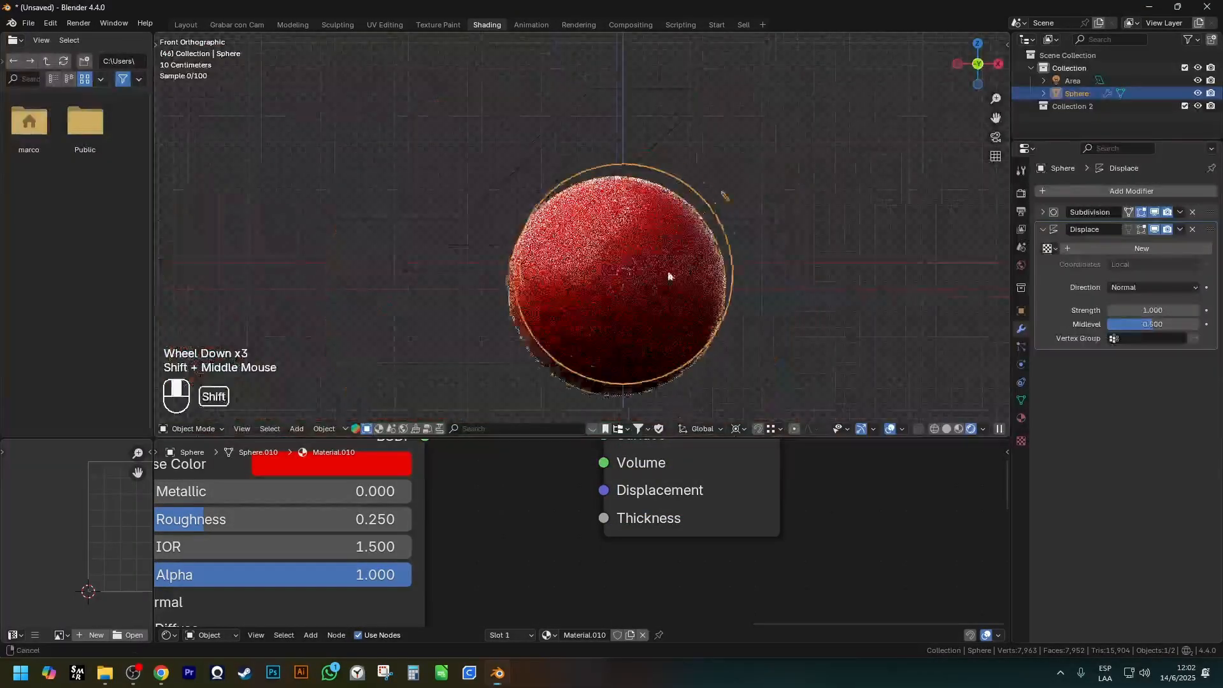
Show the sphere in solid shading and compare its base mesh with the modified shape by toggling Edit Mode.
{"action": "scroll", "coordinate": [661, 283], "scroll_direction": "down", "scroll_amount": 1}
{"action": "key", "text": "z"}
{"action": "scroll", "coordinate": [838, 289], "scroll_direction": "up", "scroll_amount": 2}
{"action": "mouse_move", "coordinate": [838, 289]}
{"action": "middle_mouse_down"}
{"action": "mouse_move", "coordinate": [639, 266]}
{"action": "mouse_move", "coordinate": [648, 274]}
{"action": "mouse_move", "coordinate": [691, 143]}
{"action": "middle_mouse_up"}
{"action": "scroll", "coordinate": [639, 265], "scroll_direction": "down", "scroll_amount": 1}
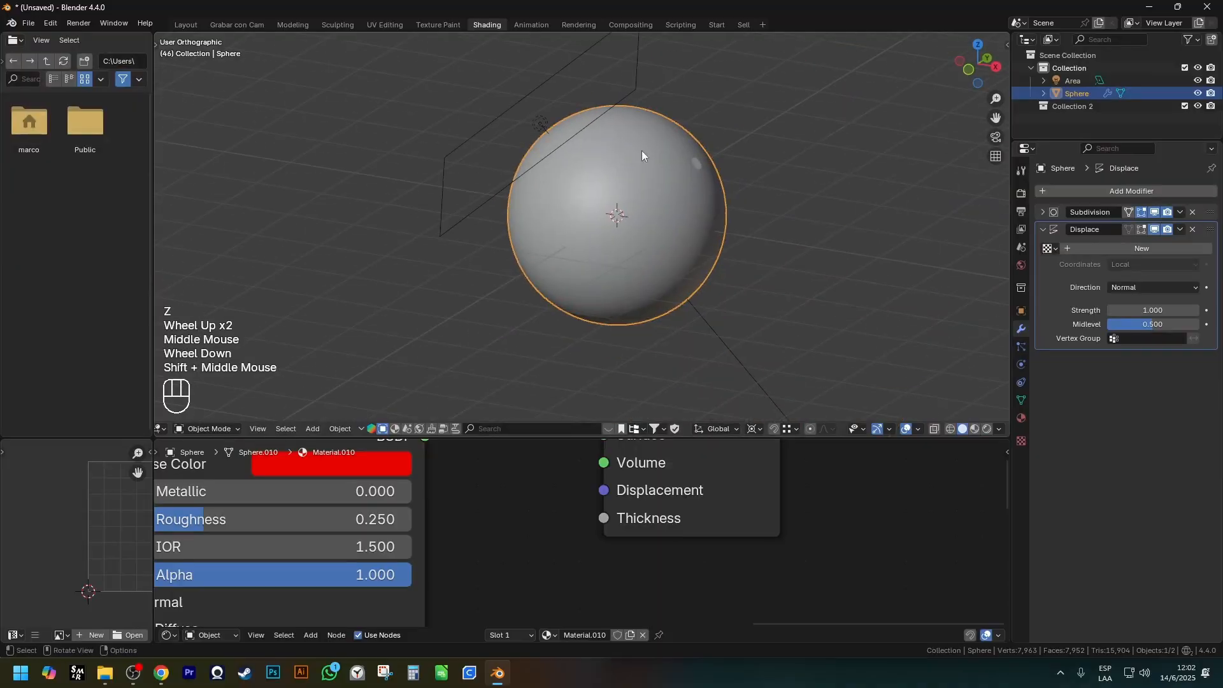
{"action": "scroll", "coordinate": [650, 243], "scroll_direction": "up", "scroll_amount": 2}
{"action": "key", "text": "Tab"}
{"action": "key", "text": "Tab"}
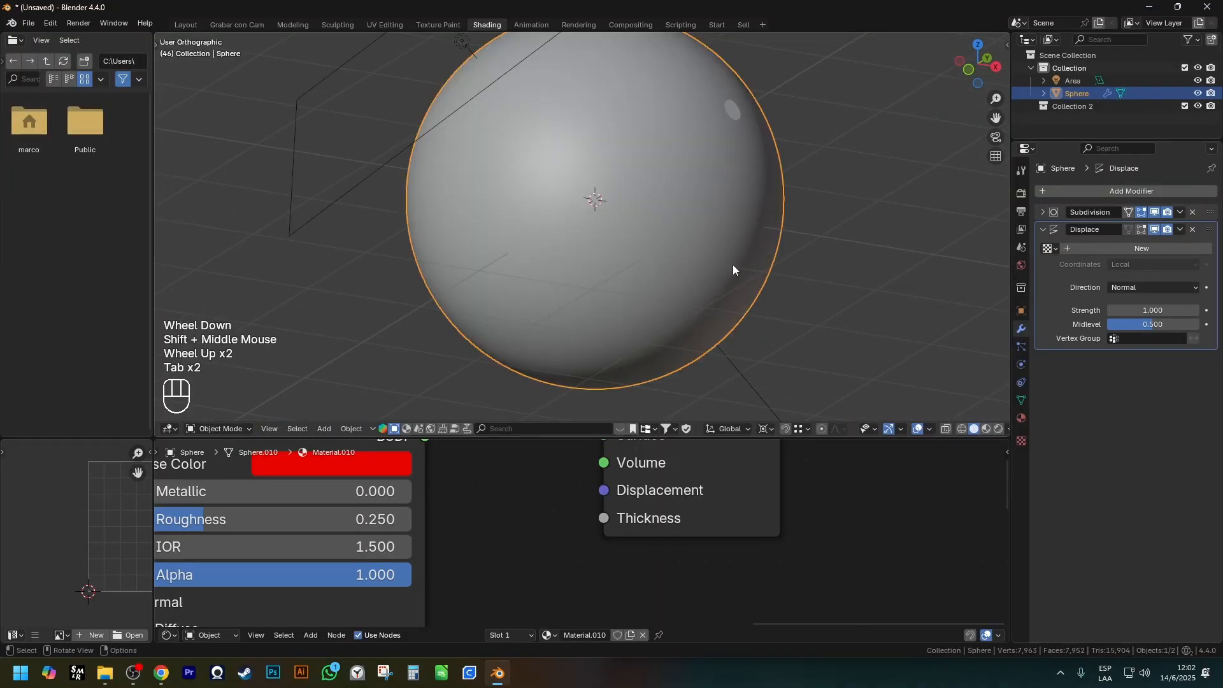
Remove the sphere's Displace modifier and add a fresh Displace modifier after the Subdivision.
{"action": "left_click", "coordinate": [1193, 229]}
{"action": "left_click", "coordinate": [1164, 191]}
{"action": "mouse_move", "coordinate": [1164, 190]}
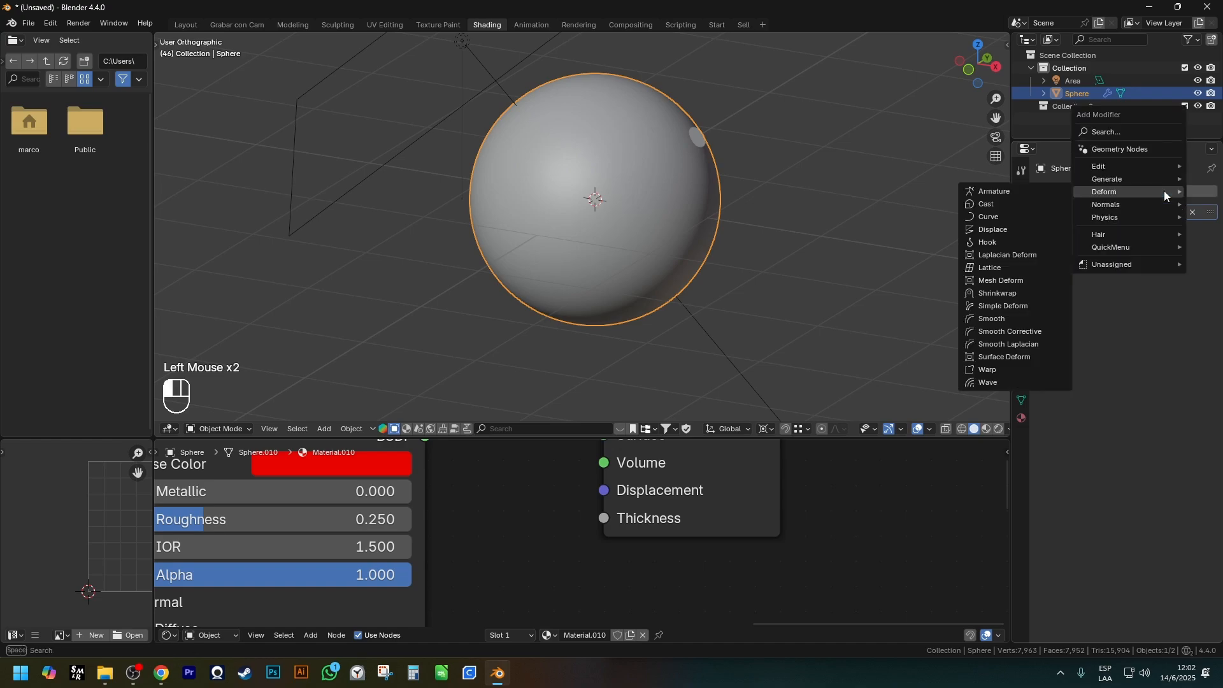
{"action": "left_click", "coordinate": [1018, 229]}
{"action": "scroll", "coordinate": [729, 204], "scroll_direction": "down", "scroll_amount": 2}
{"action": "middle_click_drag", "start_coordinate": [729, 204], "coordinate": [656, 186]}
Show the sphere's base mesh in wireframe and mark the outward displacement with an arrow at its upper edge.
{"action": "key", "text": "z"}
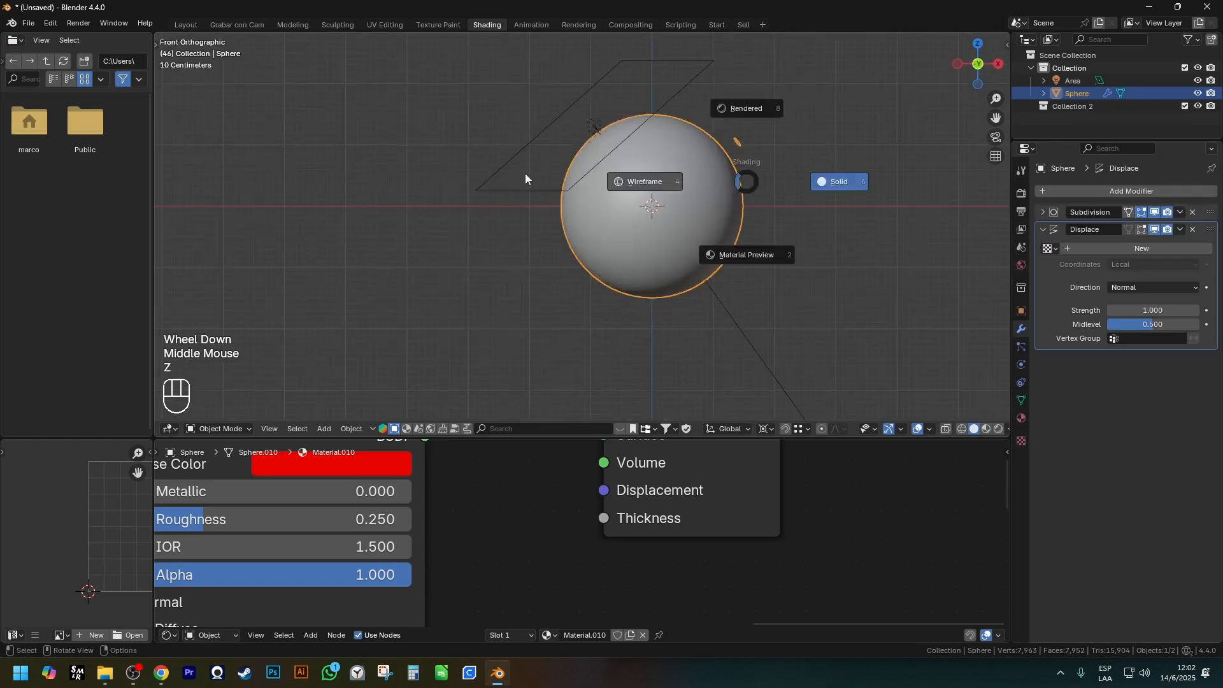
{"action": "key", "text": "Tab"}
{"action": "scroll", "coordinate": [701, 190], "scroll_direction": "up", "scroll_amount": 2}
{"action": "key", "text": "Tab"}
{"action": "key", "text": "Tab"}
{"action": "scroll", "coordinate": [745, 166], "scroll_direction": "up", "scroll_amount": 2}
{"action": "key", "text": "x"}
{"action": "left_click", "coordinate": [746, 129]}
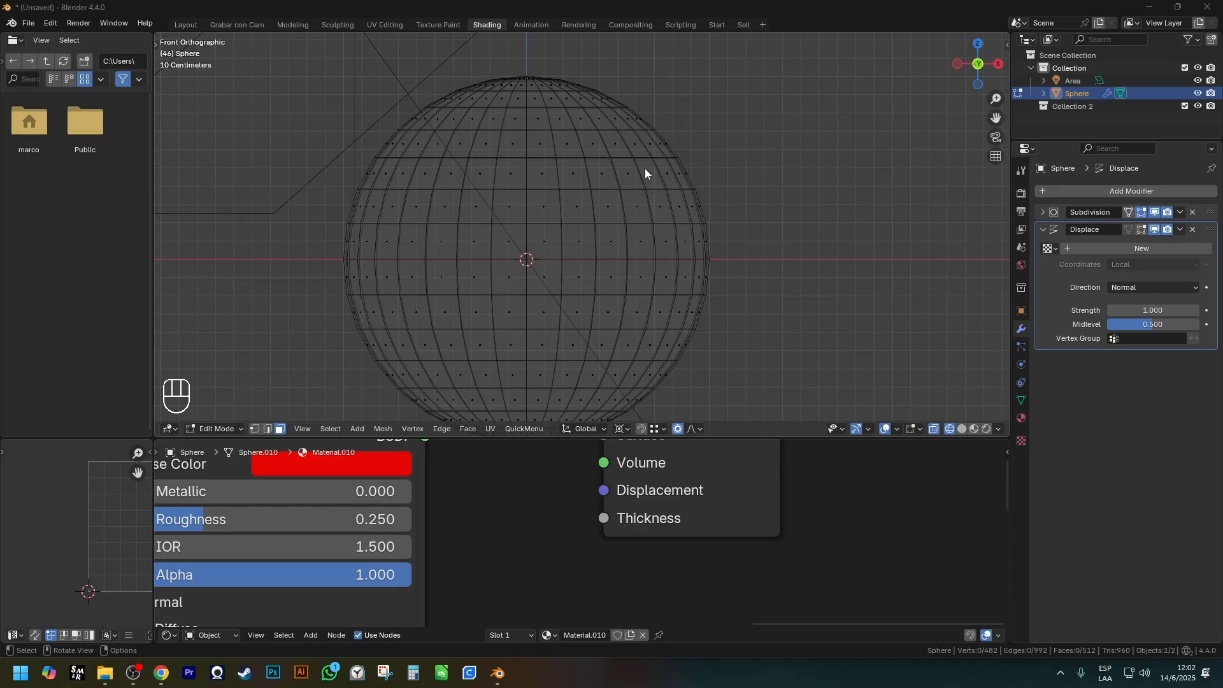
{"action": "key", "text": "ctrl+shift"}
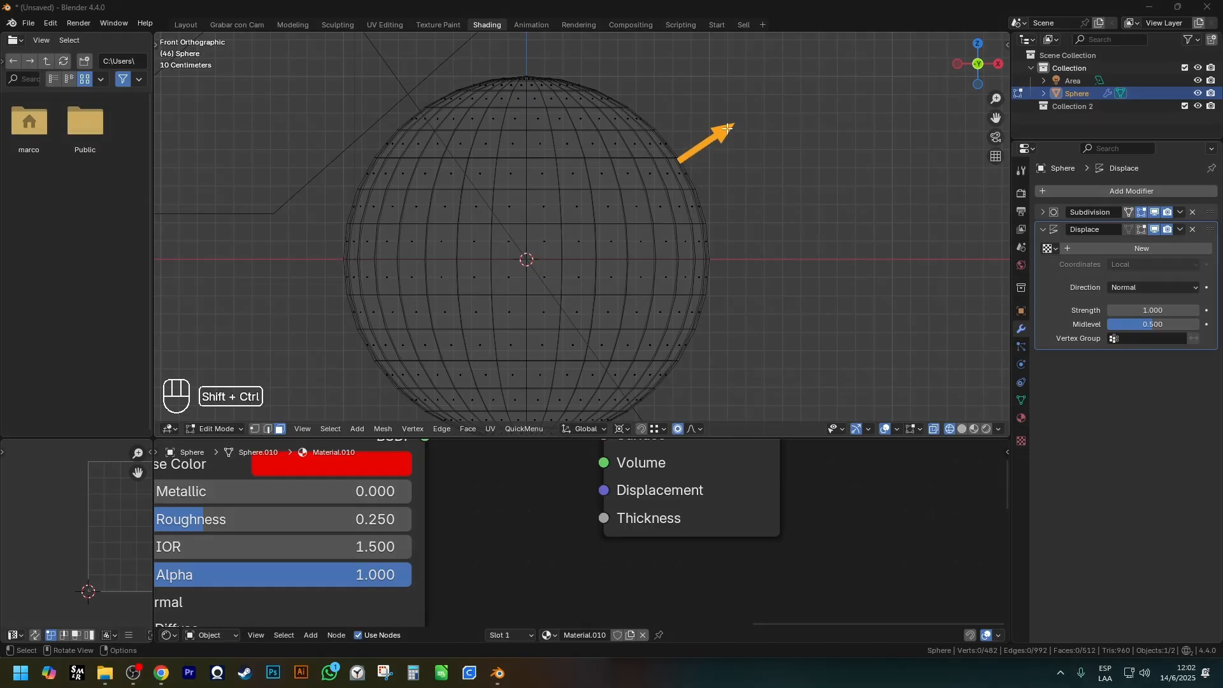
Compare the size of the sphere's base mesh with the displaced result by switching between Edit and Object Mode.
{"action": "scroll", "coordinate": [730, 167], "scroll_direction": "down", "scroll_amount": 1}
{"action": "key", "text": "Escape"}
{"action": "middle_click_drag", "start_coordinate": [731, 167], "coordinate": [731, 170]}
{"action": "key", "text": "Tab"}
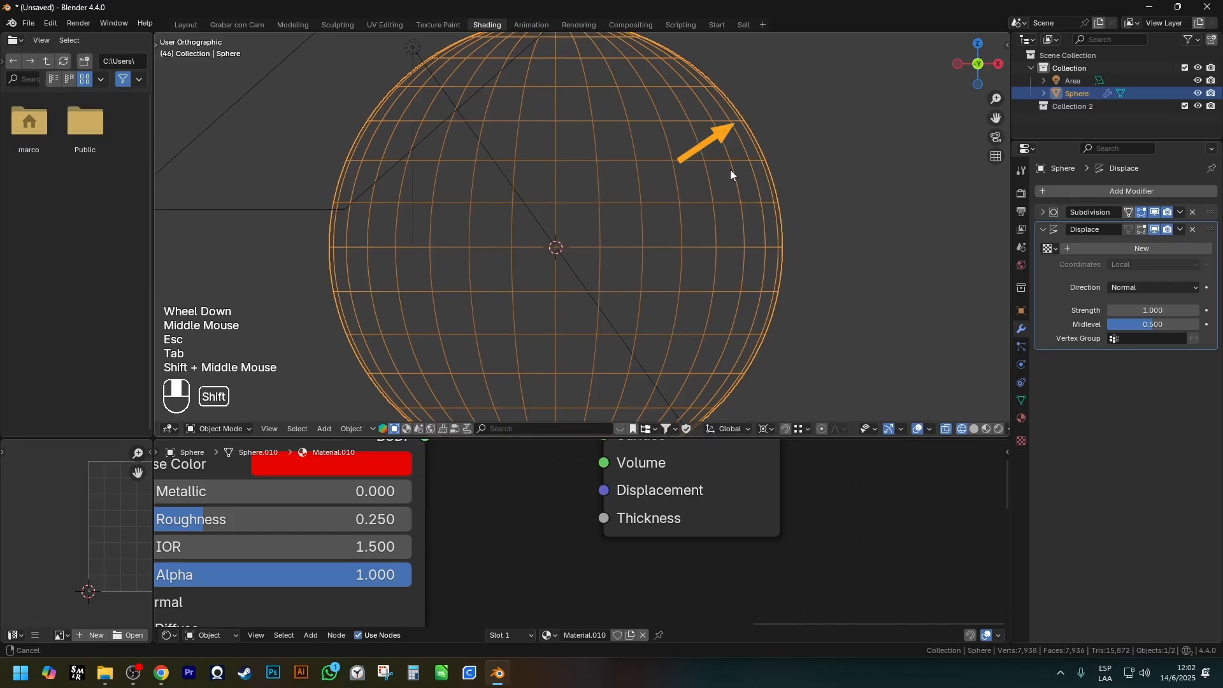
{"action": "key", "text": "Tab"}
{"action": "key", "text": "Tab"}
{"action": "key", "text": "Tab"}
{"action": "key", "text": "Tab"}
{"action": "key", "text": "Tab"}
{"action": "key", "text": "Tab"}
{"action": "key", "text": "Tab"}
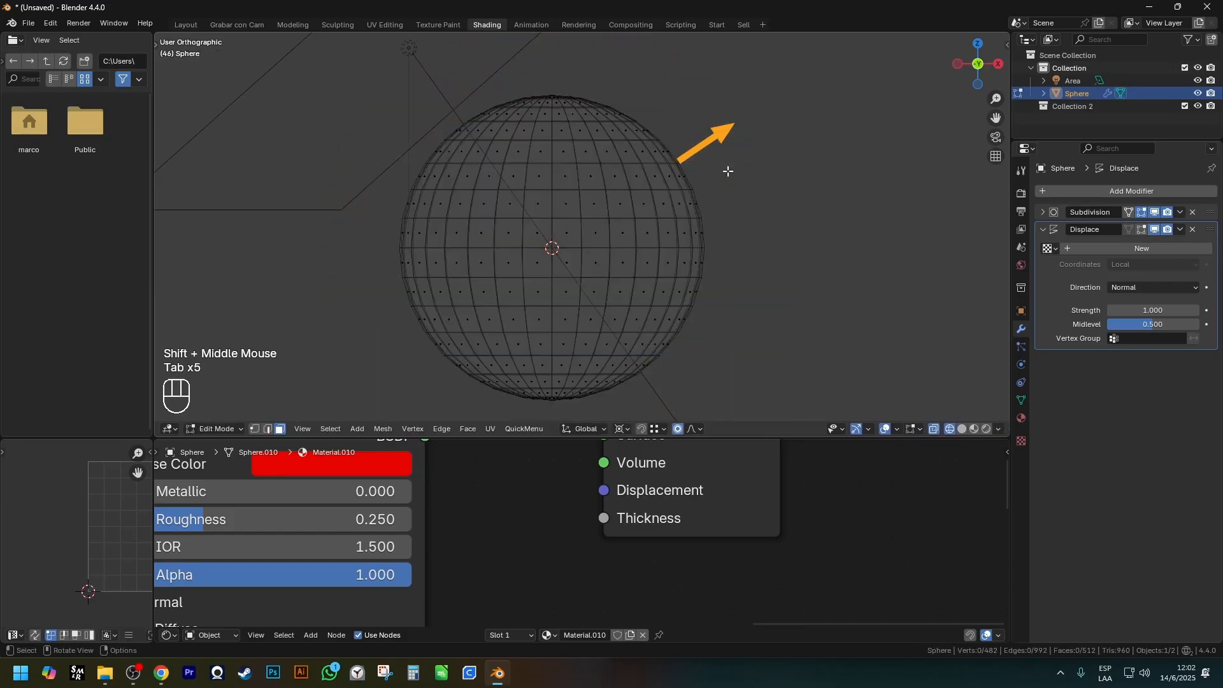
{"action": "key", "text": "Tab"}
{"action": "key", "text": "Tab"}
{"action": "key", "text": "Tab"}
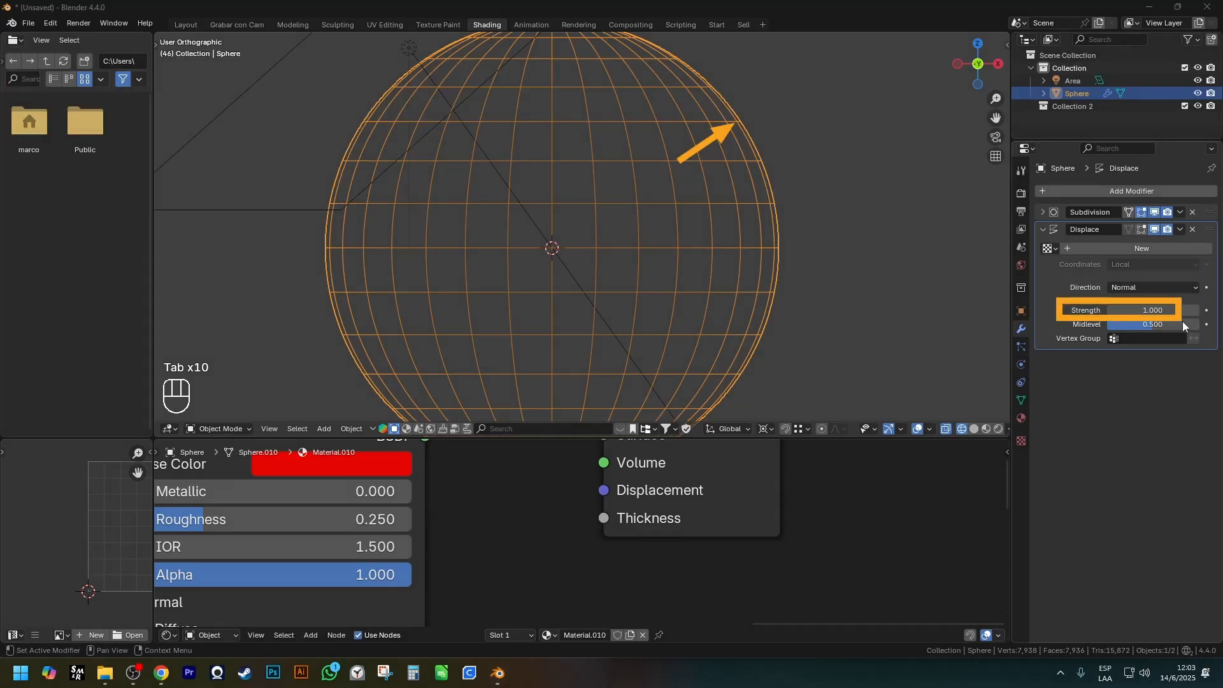
Try another Displace strength and undo it, and check the modifier's list of existing textures.
{"action": "left_click_drag", "start_coordinate": [1171, 312], "coordinate": [1121, 313]}
{"action": "key", "text": "ctrl+z"}
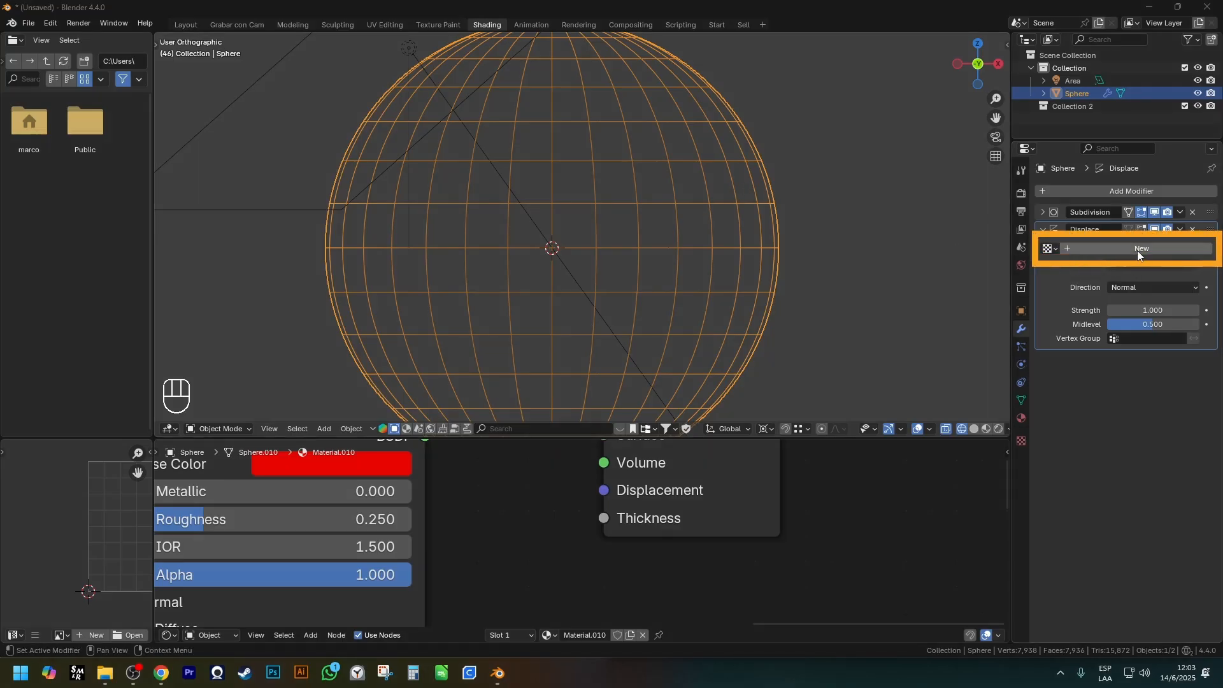
{"action": "left_click", "coordinate": [1049, 249]}
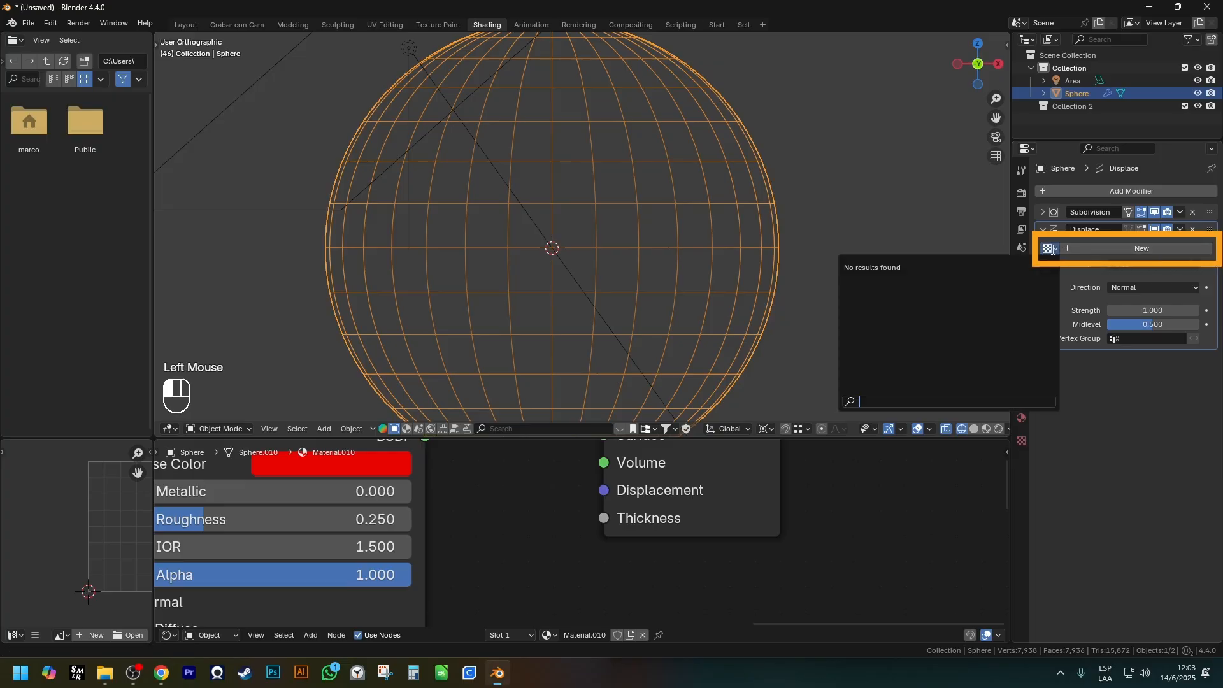
{"action": "key", "text": "Escape"}
Find the wood Image Texture node in the material's node tree and reposition it beside the Mapping node.
{"action": "scroll", "coordinate": [447, 556], "scroll_direction": "down", "scroll_amount": 2}
{"action": "middle_click_drag", "start_coordinate": [447, 555], "coordinate": [514, 488], "text": "shift"}
{"action": "scroll", "coordinate": [515, 488], "scroll_direction": "up", "scroll_amount": 1}
{"action": "left_click", "coordinate": [376, 542]}
{"action": "scroll", "coordinate": [376, 541], "scroll_direction": "down", "scroll_amount": 1}
{"action": "middle_click_drag", "start_coordinate": [376, 542], "coordinate": [731, 518], "text": "shift"}
{"action": "scroll", "coordinate": [510, 542], "scroll_direction": "down", "scroll_amount": 1}
{"action": "middle_click_drag", "start_coordinate": [507, 543], "coordinate": [586, 491], "text": "shift"}
{"action": "scroll", "coordinate": [573, 499], "scroll_direction": "up", "scroll_amount": 1}
{"action": "left_click", "coordinate": [563, 499]}
{"action": "key", "text": "g"}
{"action": "left_click", "coordinate": [660, 485]}
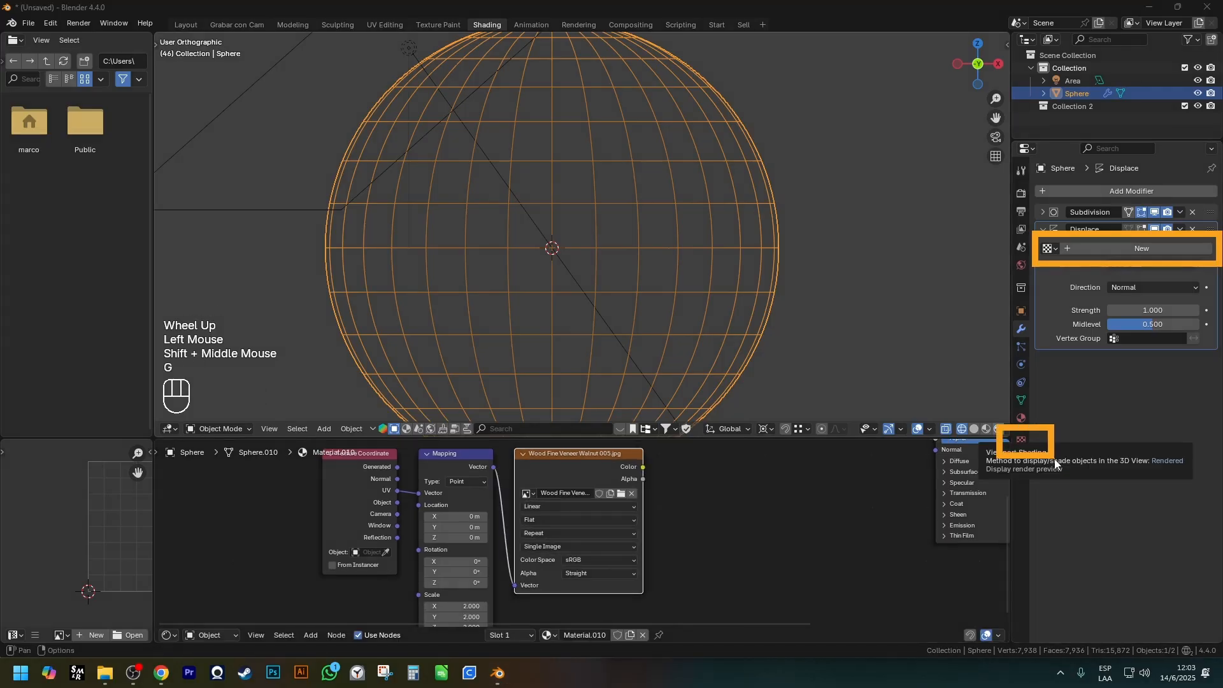
Create a new texture for the Displace modifier, marking the wood image node with a rectangle as the reference.
{"action": "left_click", "coordinate": [1021, 441]}
{"action": "left_click", "coordinate": [1045, 210]}
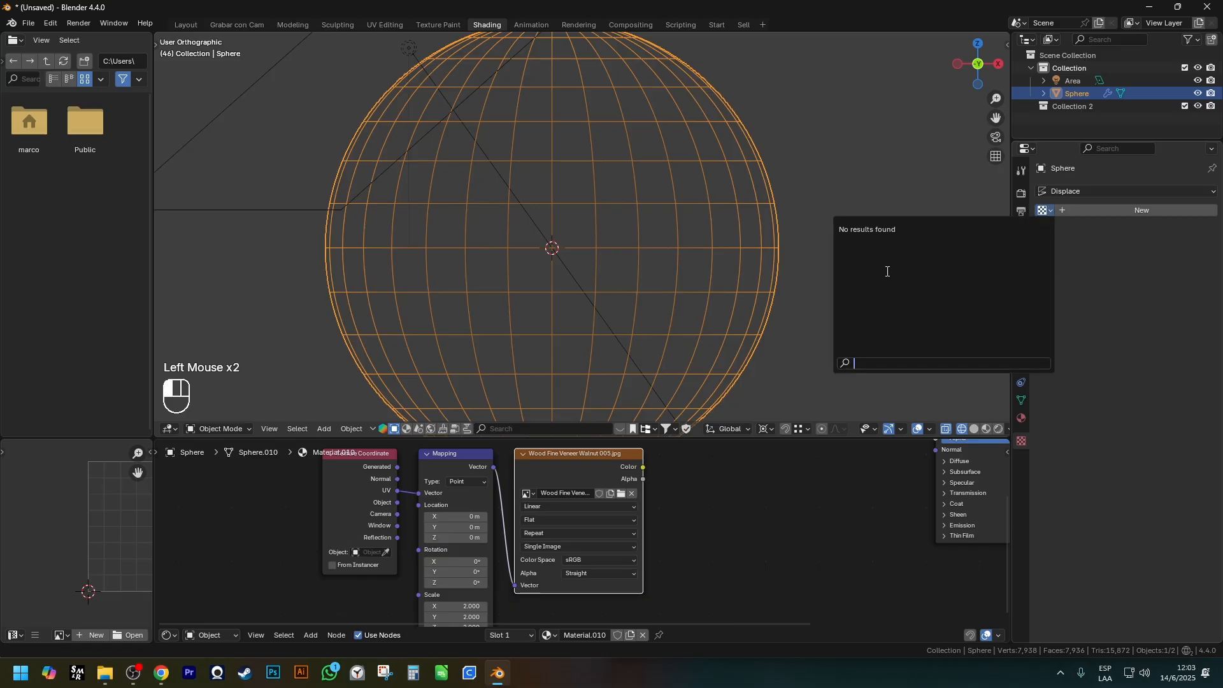
{"action": "left_click", "coordinate": [898, 250]}
{"action": "left_click_drag", "start_coordinate": [657, 607], "coordinate": [467, 441]}
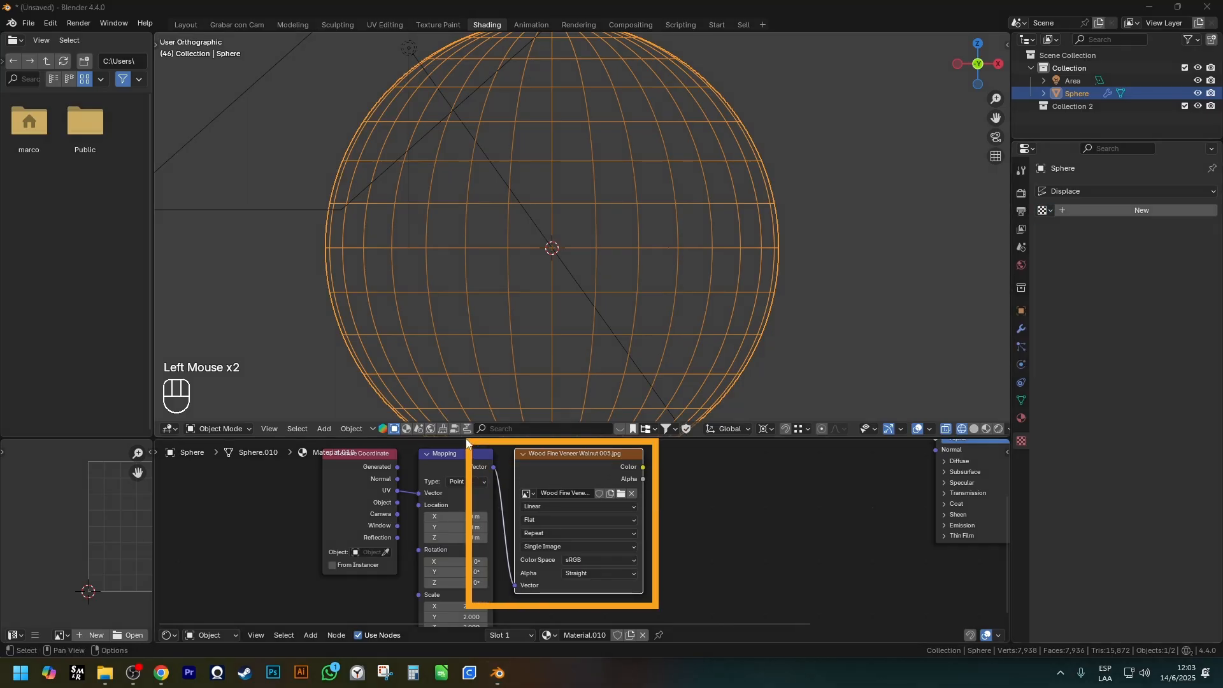
{"action": "left_click", "coordinate": [1138, 212]}
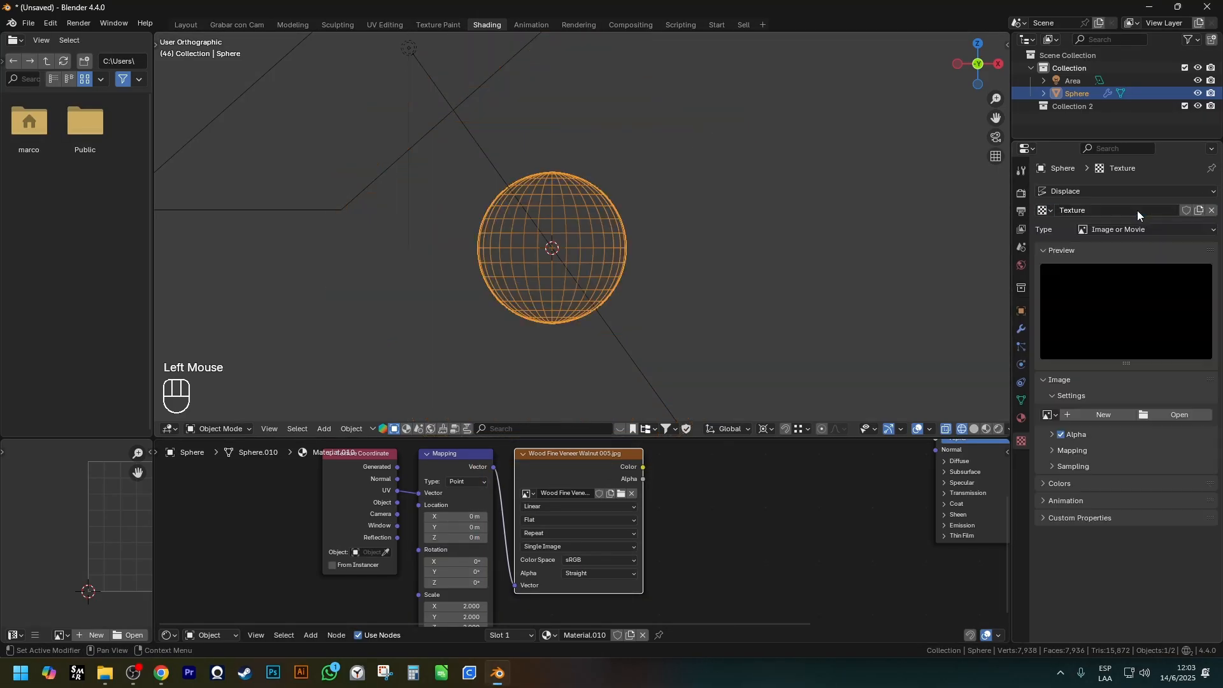
Widen the wood Image Texture node so that its full image name fits.
{"action": "left_click", "coordinate": [1048, 415]}
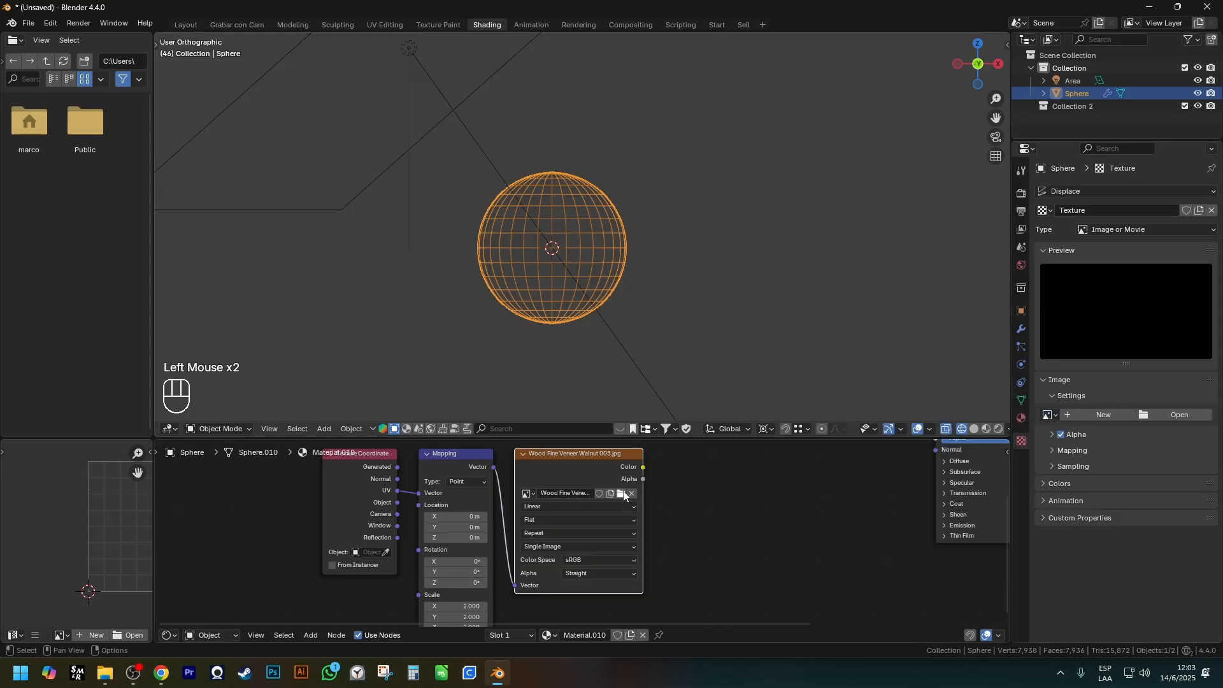
{"action": "key", "text": "Escape"}
{"action": "left_click", "coordinate": [644, 495]}
{"action": "left_click", "coordinate": [642, 494]}
{"action": "scroll", "coordinate": [592, 478], "scroll_direction": "up", "scroll_amount": 2}
{"action": "middle_click_drag", "start_coordinate": [590, 454], "coordinate": [641, 459], "text": "shift"}
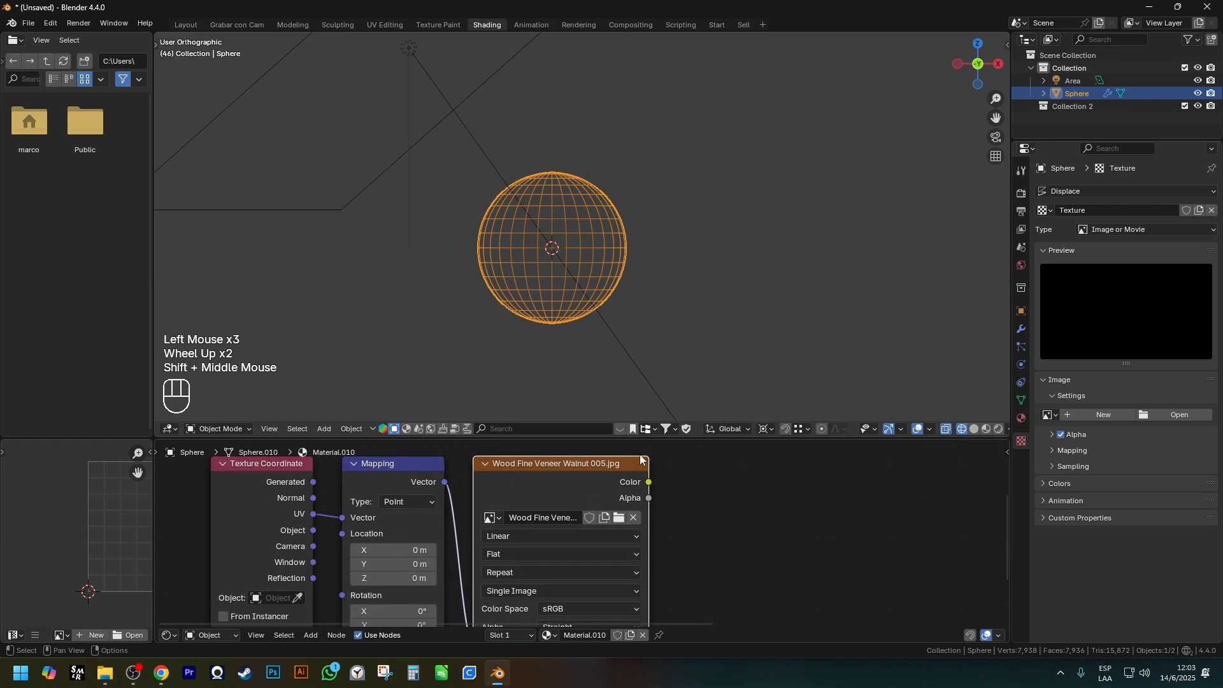
{"action": "middle_click_drag", "start_coordinate": [652, 527], "coordinate": [648, 428], "text": "shift"}
{"action": "key", "text": "t"}
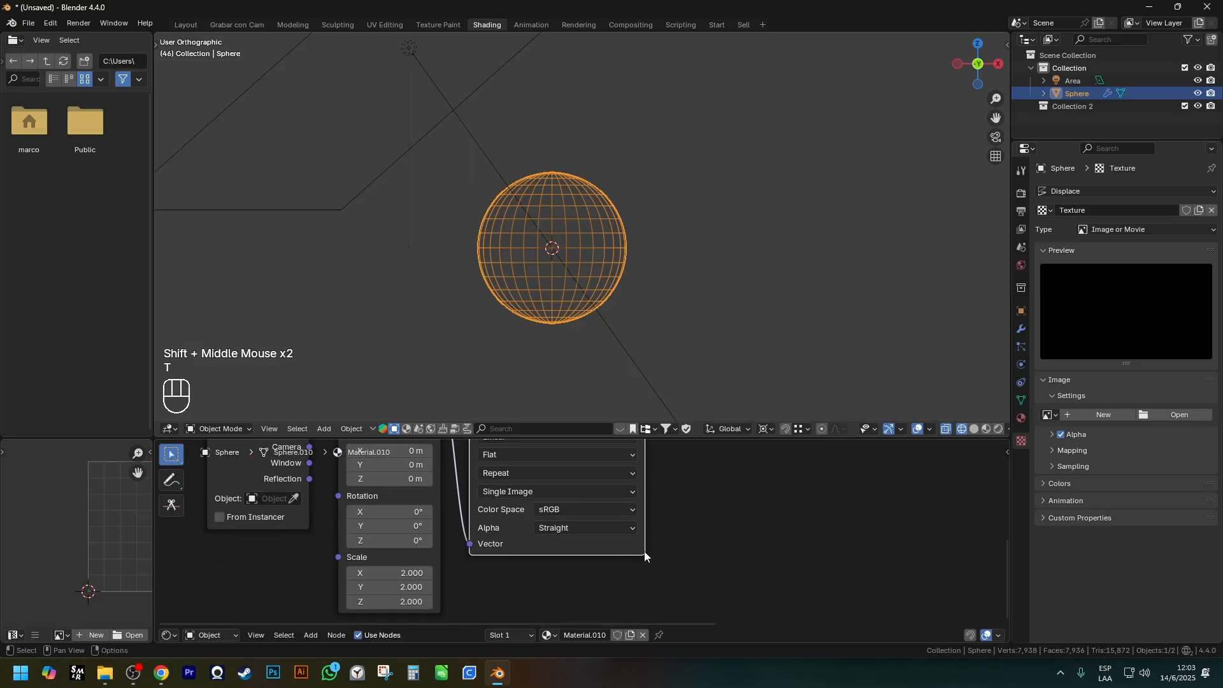
{"action": "left_click_drag", "start_coordinate": [646, 553], "coordinate": [792, 547]}
{"action": "scroll", "coordinate": [732, 532], "scroll_direction": "down", "scroll_amount": 1}
{"action": "middle_click_drag", "start_coordinate": [732, 532], "coordinate": [590, 526], "text": "shift"}
{"action": "scroll", "coordinate": [565, 472], "scroll_direction": "up", "scroll_amount": 1}
Copy the node's image name, assign Wood Fine Veneer Walnut 005.jpg to the displacement texture and show the sphere in solid shading.
{"action": "left_click", "coordinate": [507, 489]}
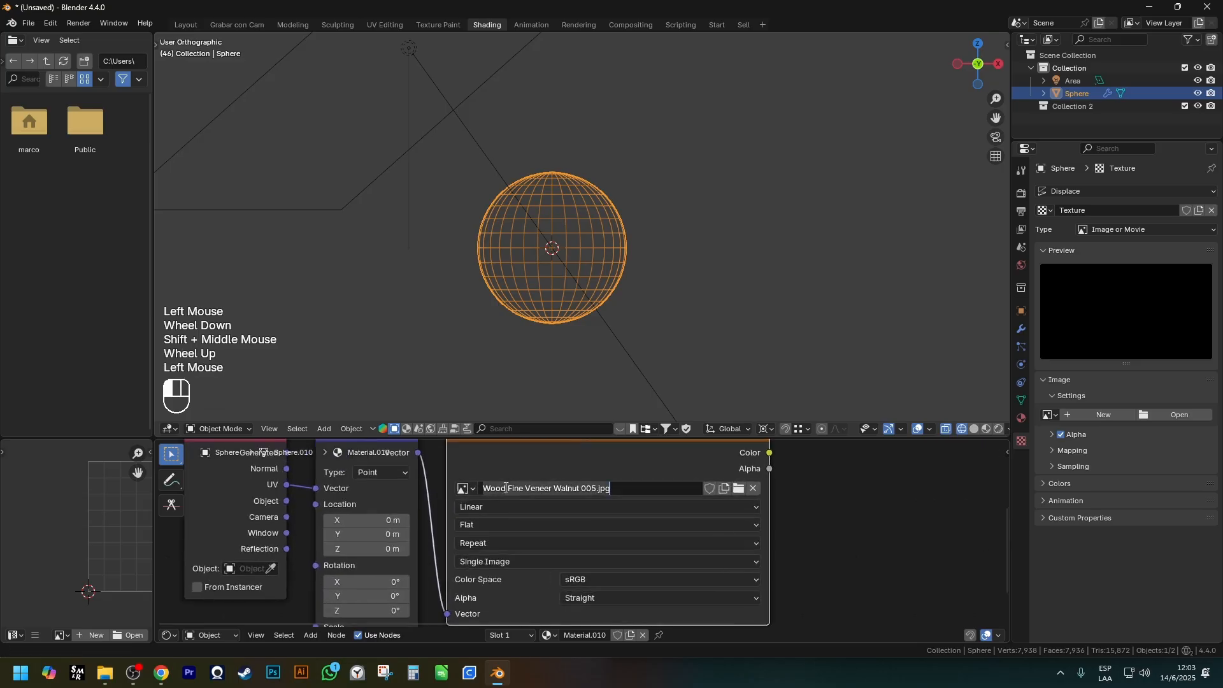
{"action": "key", "text": "ctrl+c"}
{"action": "key", "text": "ctrl+c"}
{"action": "left_click", "coordinate": [1048, 414]}
{"action": "key", "text": "ctrl+v"}
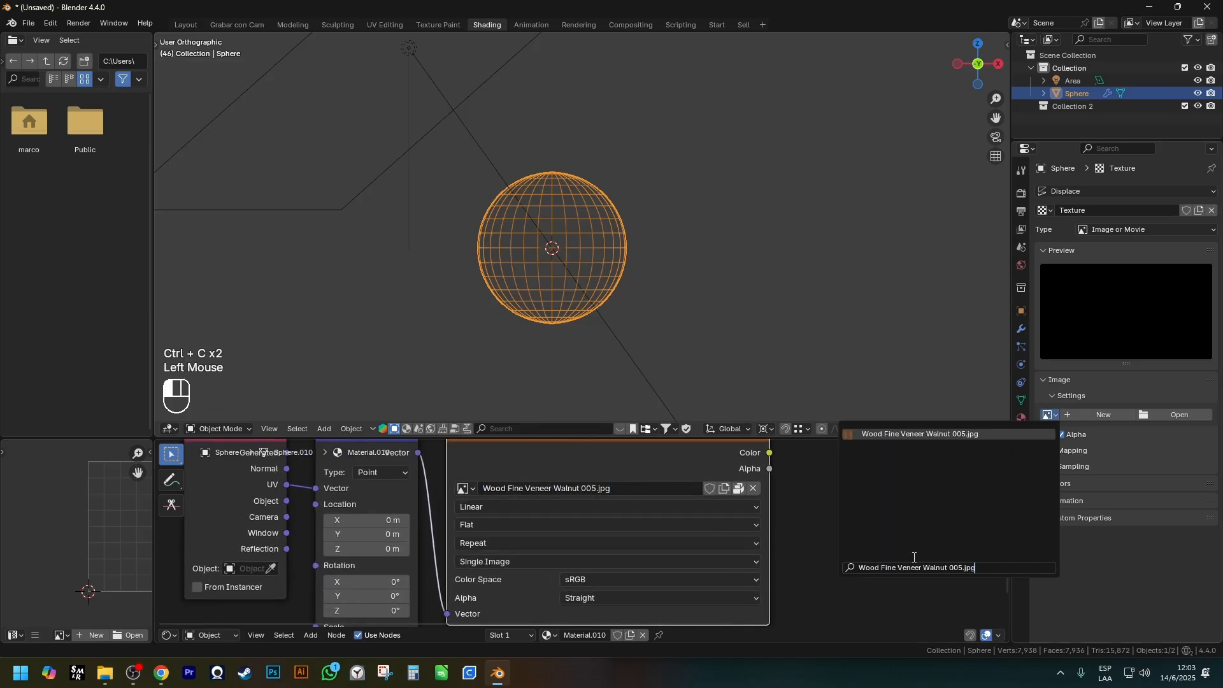
{"action": "left_click", "coordinate": [917, 434]}
{"action": "key", "text": "z"}
{"action": "middle_click_drag", "start_coordinate": [675, 319], "coordinate": [661, 273], "text": "shift"}
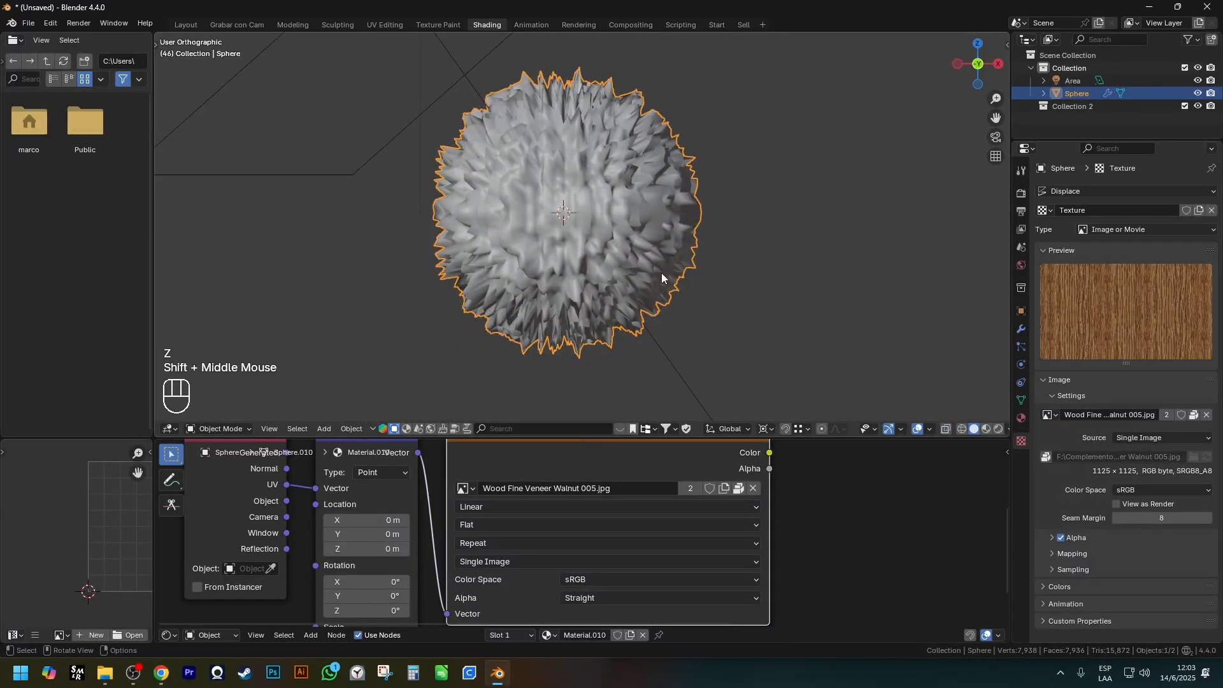
Return to the Displace modifier's settings and compare the texture-displaced sphere with its base mesh.
{"action": "left_click", "coordinate": [1095, 208]}
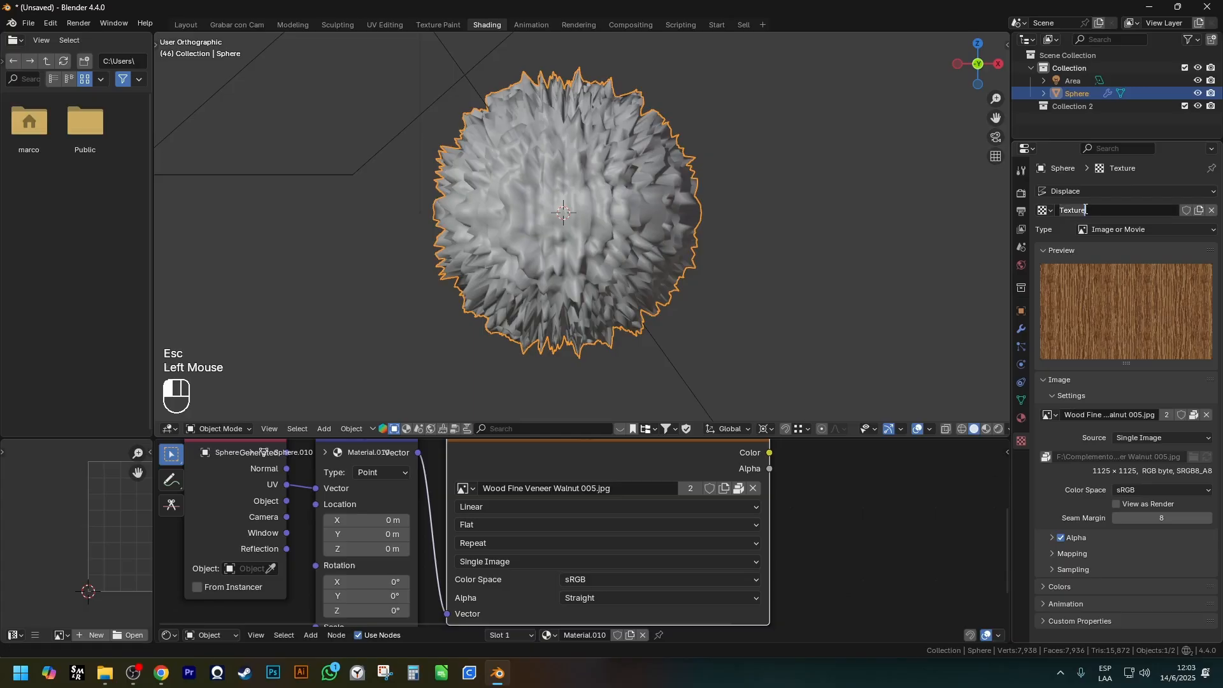
{"action": "left_click", "coordinate": [1027, 414]}
{"action": "left_click", "coordinate": [1022, 331]}
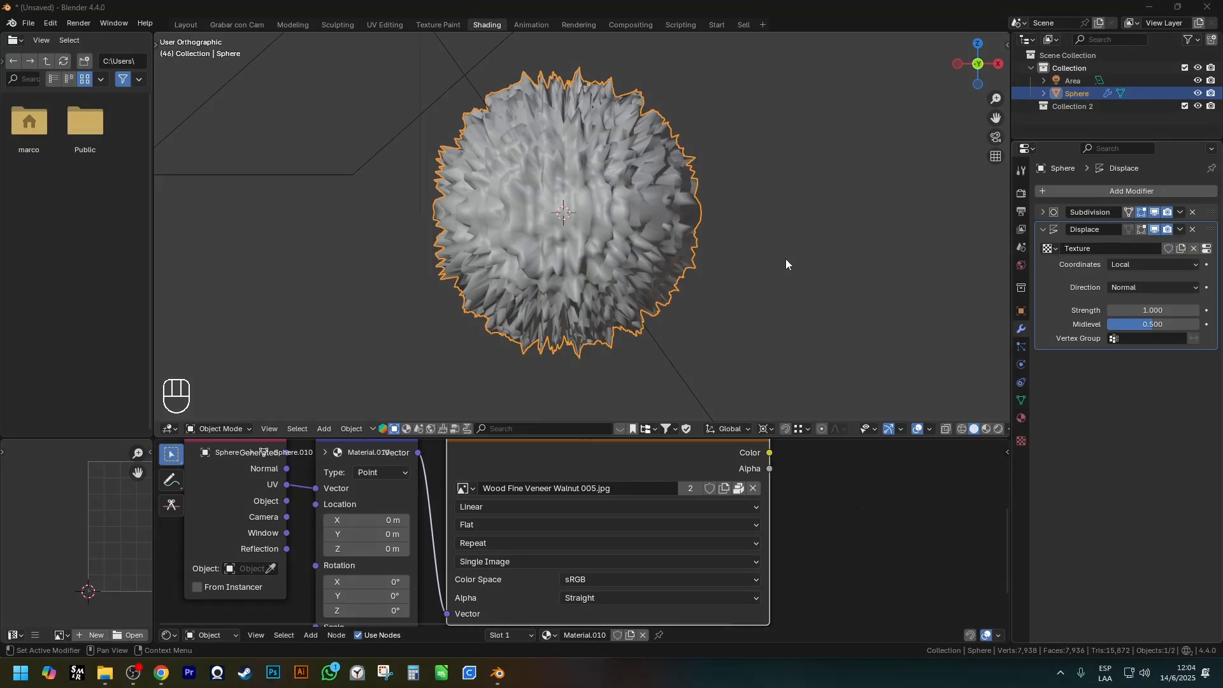
{"action": "middle_click_drag", "start_coordinate": [785, 259], "coordinate": [686, 266]}
{"action": "key", "text": "Tab"}
{"action": "key", "text": "Tab"}
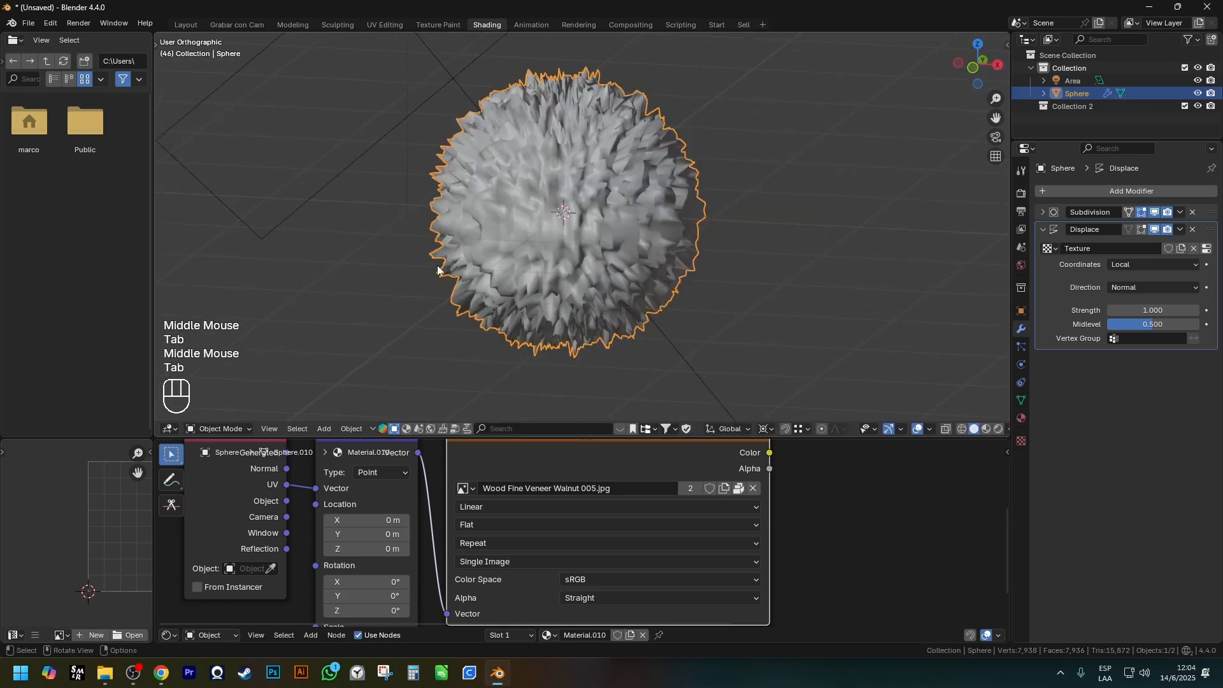
{"action": "scroll", "coordinate": [585, 312], "scroll_direction": "down", "scroll_amount": 1}
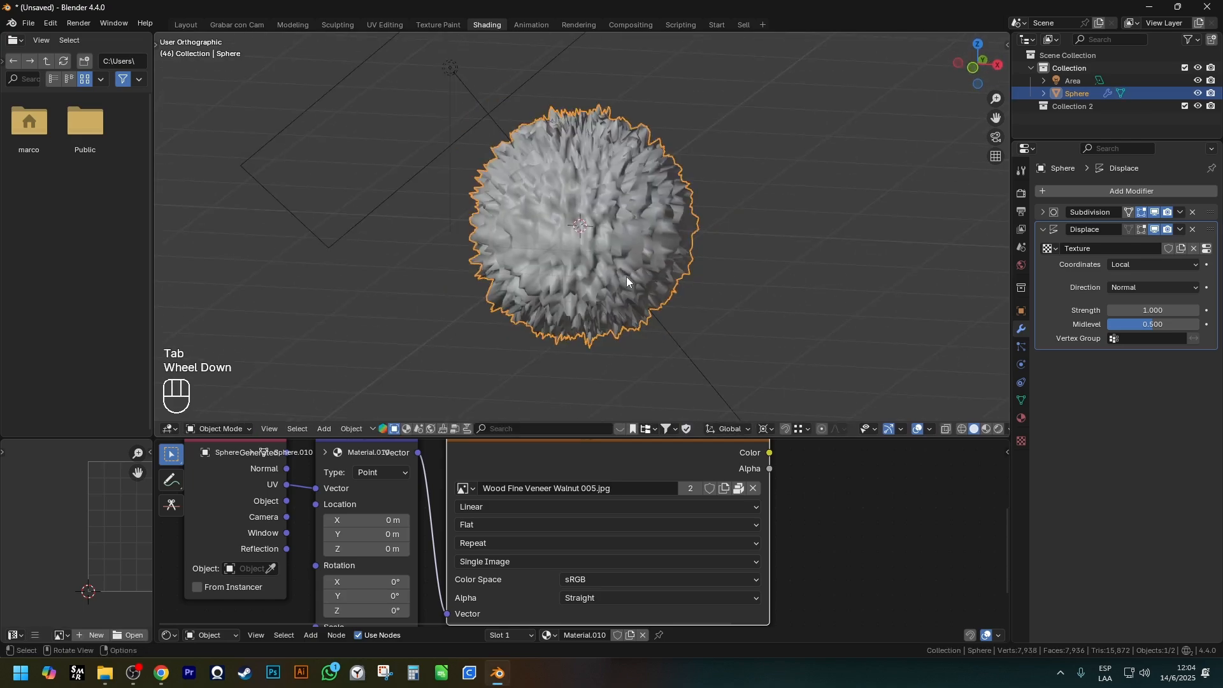
{"action": "scroll", "coordinate": [491, 136], "scroll_direction": "up", "scroll_amount": 3}
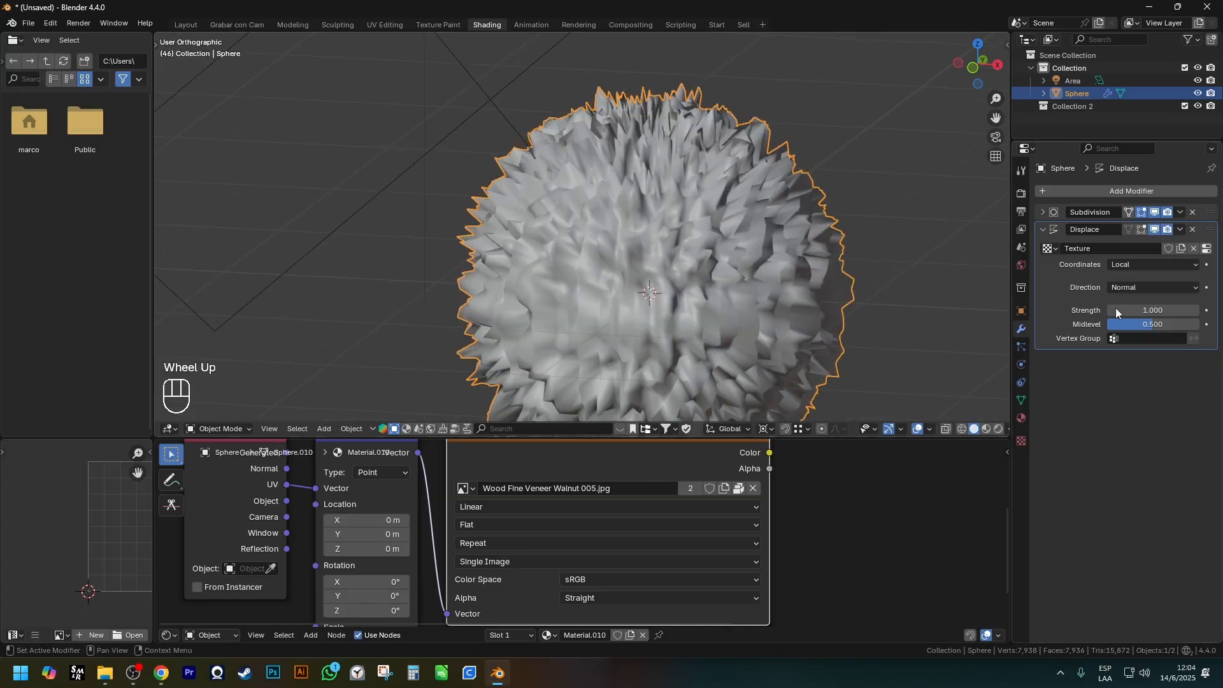
Set the Displace modifier's Strength to 0.1 and view the sphere's surface up close.
{"action": "left_click", "coordinate": [1145, 307]}
{"action": "type", "text": ".1"}
{"action": "key", "text": "Return"}
{"action": "middle_click_drag", "start_coordinate": [975, 261], "coordinate": [801, 242], "text": "shift"}
{"action": "scroll", "coordinate": [743, 217], "scroll_direction": "up", "scroll_amount": 2}
{"action": "scroll", "coordinate": [743, 216], "scroll_direction": "down", "scroll_amount": 1}
{"action": "middle_click_drag", "start_coordinate": [743, 217], "coordinate": [763, 258]}
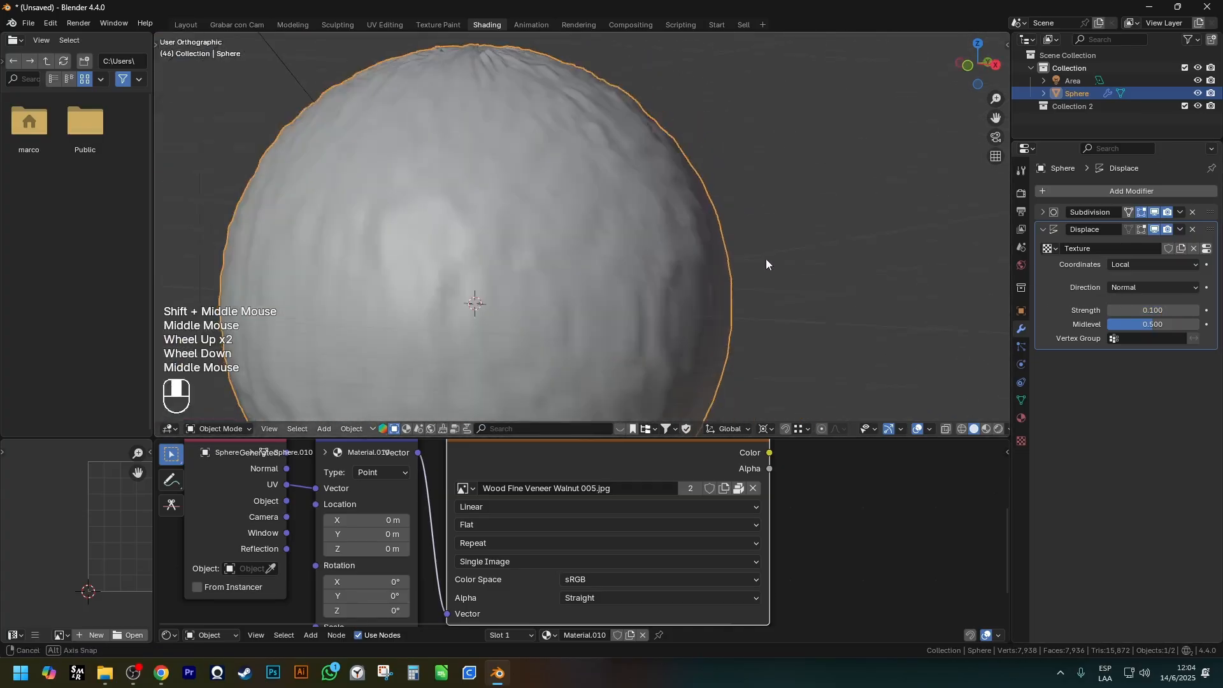
Examine the displaced sphere's edge in wireframe from the front for real geometry deformation.
{"action": "key", "text": "z"}
{"action": "scroll", "coordinate": [714, 191], "scroll_direction": "up", "scroll_amount": 1}
{"action": "middle_click_drag", "start_coordinate": [713, 191], "coordinate": [692, 142]}
{"action": "scroll", "coordinate": [681, 153], "scroll_direction": "up", "scroll_amount": 3}
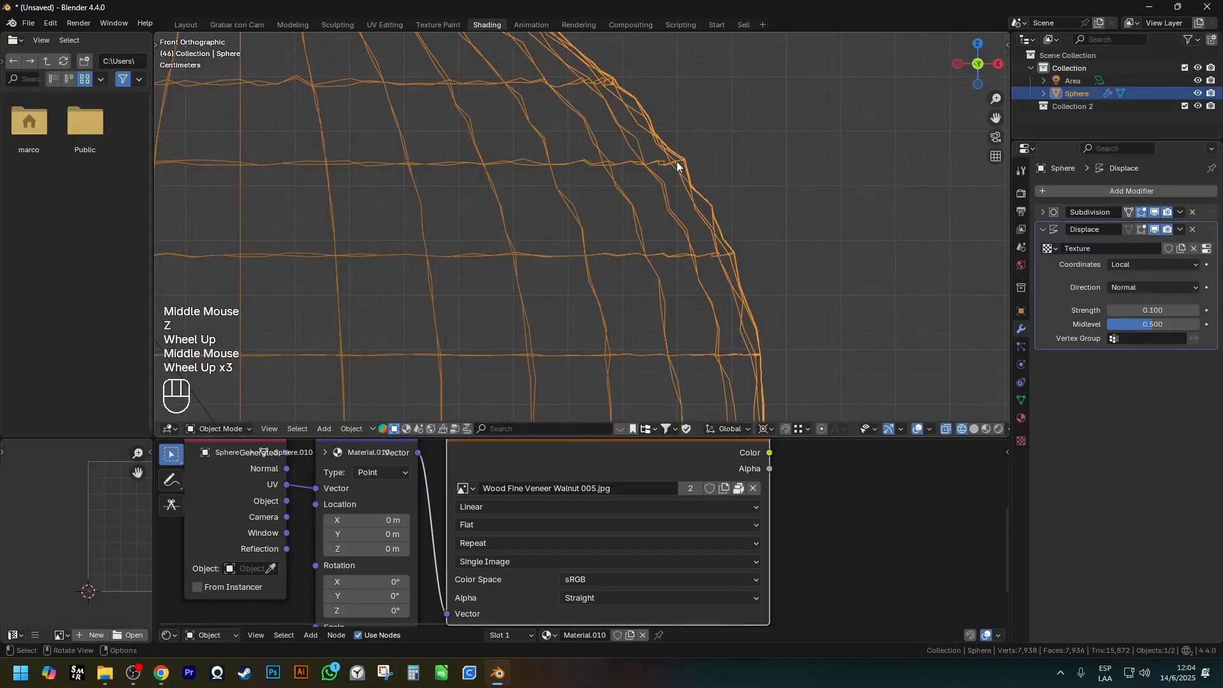
{"action": "scroll", "coordinate": [794, 198], "scroll_direction": "down", "scroll_amount": 2}
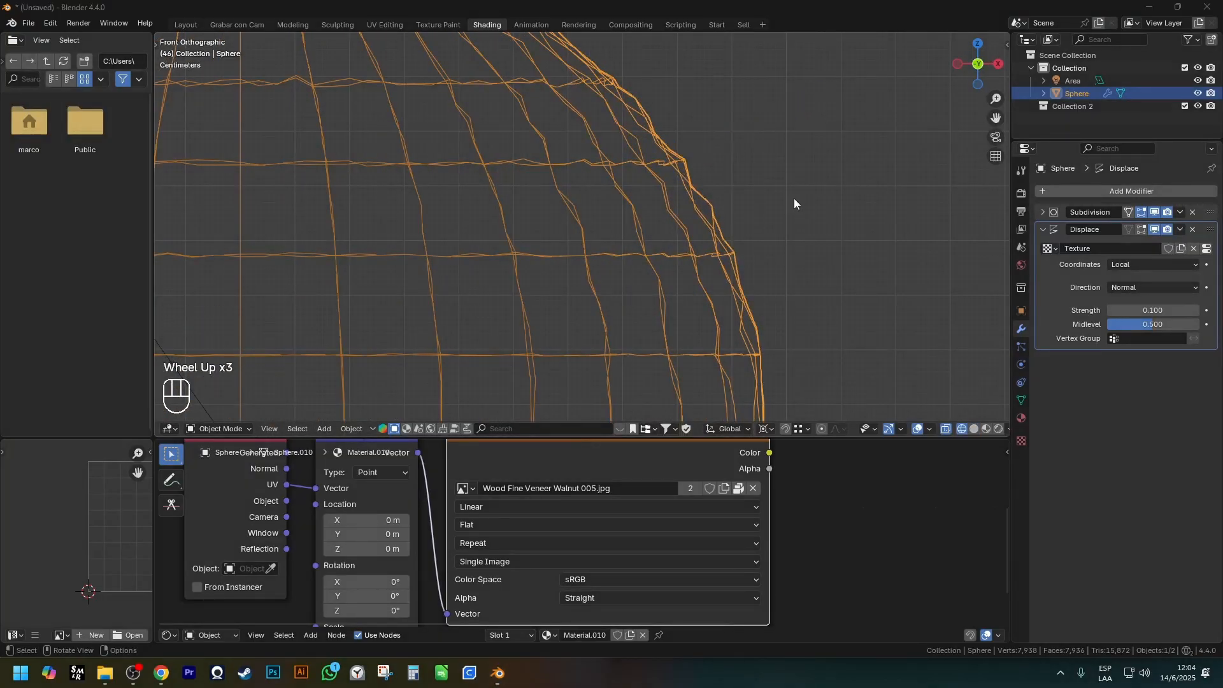
Return to solid shading and check the density of the sphere's base mesh in Edit Mode.
{"action": "mouse_move", "coordinate": [660, 208]}
{"action": "middle_mouse_down"}
{"action": "mouse_move", "coordinate": [743, 266]}
{"action": "mouse_move", "coordinate": [790, 220]}
{"action": "middle_mouse_up"}
{"action": "key", "text": "z"}
{"action": "key", "text": "Escape"}
{"action": "scroll", "coordinate": [729, 254], "scroll_direction": "down", "scroll_amount": 2}
{"action": "key", "text": "Tab"}
{"action": "scroll", "coordinate": [794, 216], "scroll_direction": "up", "scroll_amount": 2}
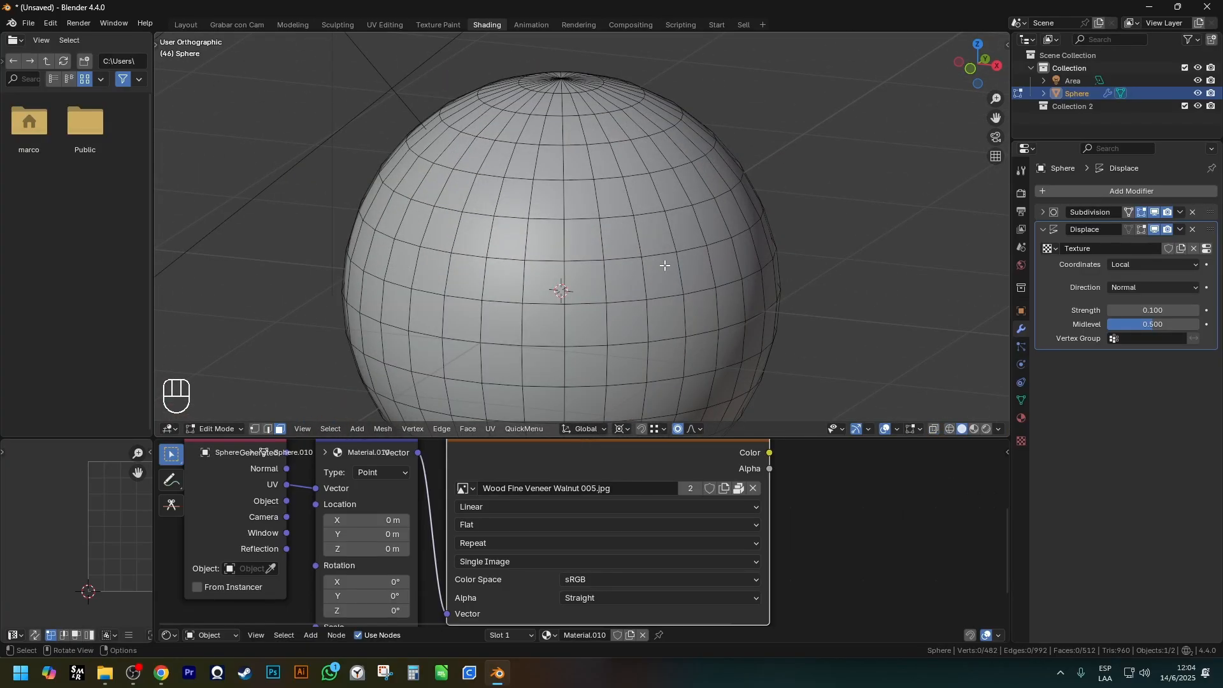
{"action": "scroll", "coordinate": [736, 285], "scroll_direction": "down", "scroll_amount": 2}
{"action": "key", "text": "Tab"}
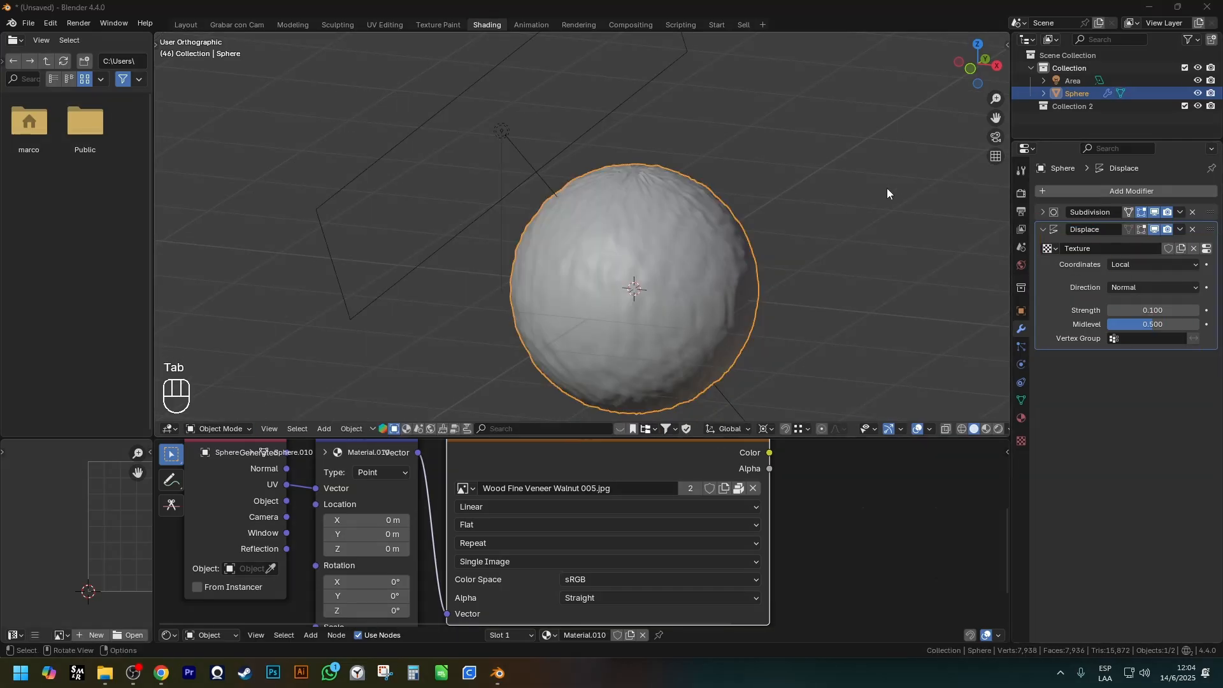
Expand the Subdivision modifier and raise its viewport levels to 6.
{"action": "left_click", "coordinate": [1043, 214]}
{"action": "scroll", "coordinate": [726, 240], "scroll_direction": "up", "scroll_amount": 2}
{"action": "left_click", "coordinate": [1197, 247]}
{"action": "left_click", "coordinate": [1197, 247]}
{"action": "left_click", "coordinate": [1196, 247]}
{"action": "left_click", "coordinate": [1197, 247]}
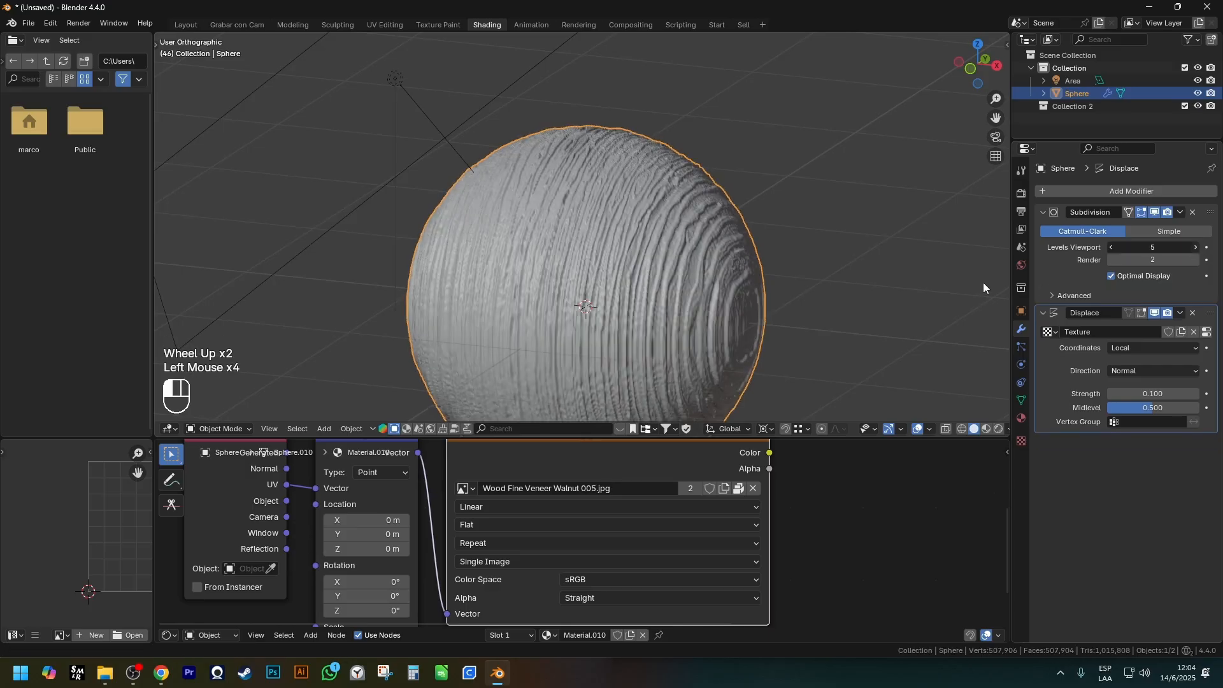
Inspect the sphere's upper outline in front wireframe view and trace the displaced relief with a freehand line.
{"action": "scroll", "coordinate": [701, 285], "scroll_direction": "down", "scroll_amount": 1}
{"action": "mouse_move", "coordinate": [701, 286]}
{"action": "middle_mouse_down", "text": "shift"}
{"action": "mouse_move", "coordinate": [621, 280]}
{"action": "mouse_move", "coordinate": [552, 246]}
{"action": "mouse_move", "coordinate": [613, 269]}
{"action": "mouse_move", "coordinate": [790, 235]}
{"action": "mouse_move", "coordinate": [644, 76]}
{"action": "middle_mouse_up", "text": "shift"}
{"action": "scroll", "coordinate": [553, 246], "scroll_direction": "up", "scroll_amount": 2}
{"action": "key", "text": "z"}
{"action": "scroll", "coordinate": [582, 79], "scroll_direction": "up", "scroll_amount": 7}
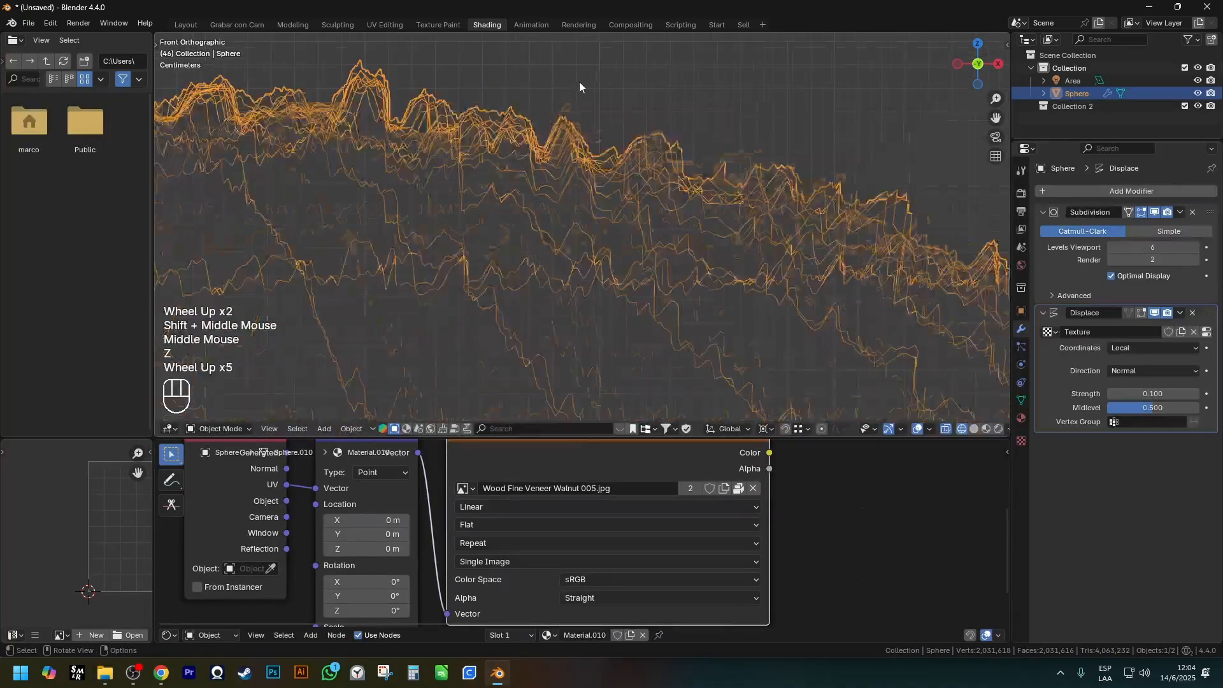
{"action": "left_click_drag", "start_coordinate": [567, 91], "coordinate": [616, 188]}
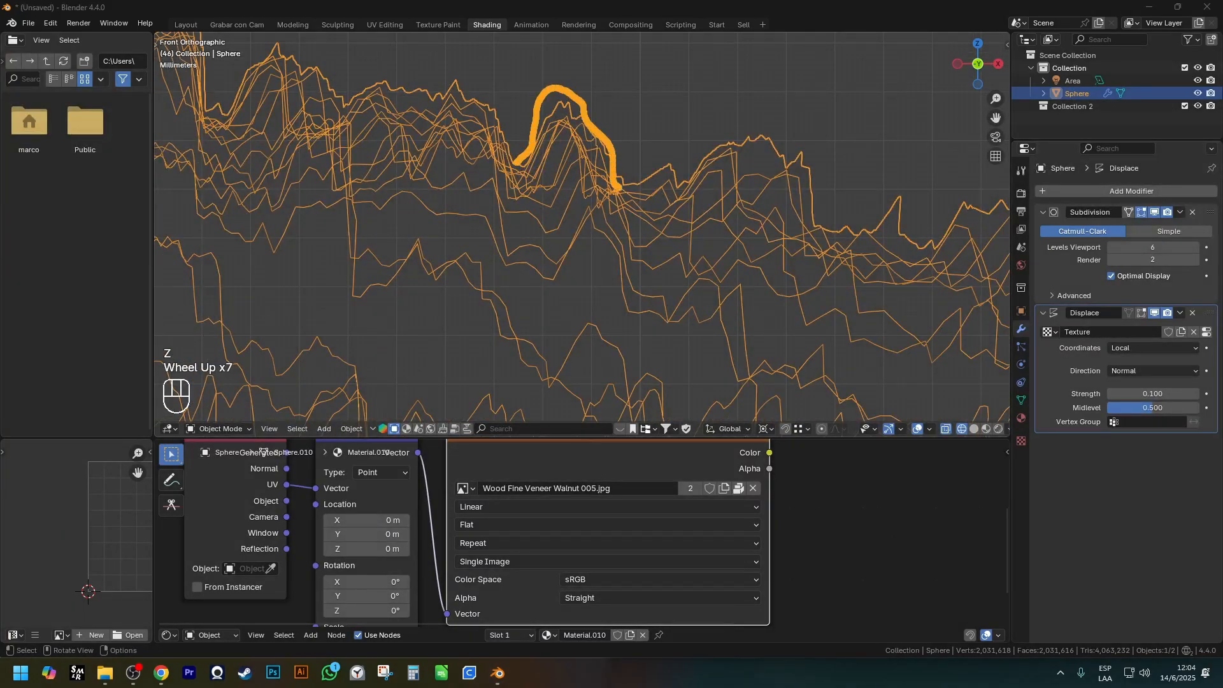
{"action": "left_click_drag", "start_coordinate": [773, 152], "coordinate": [825, 223]}
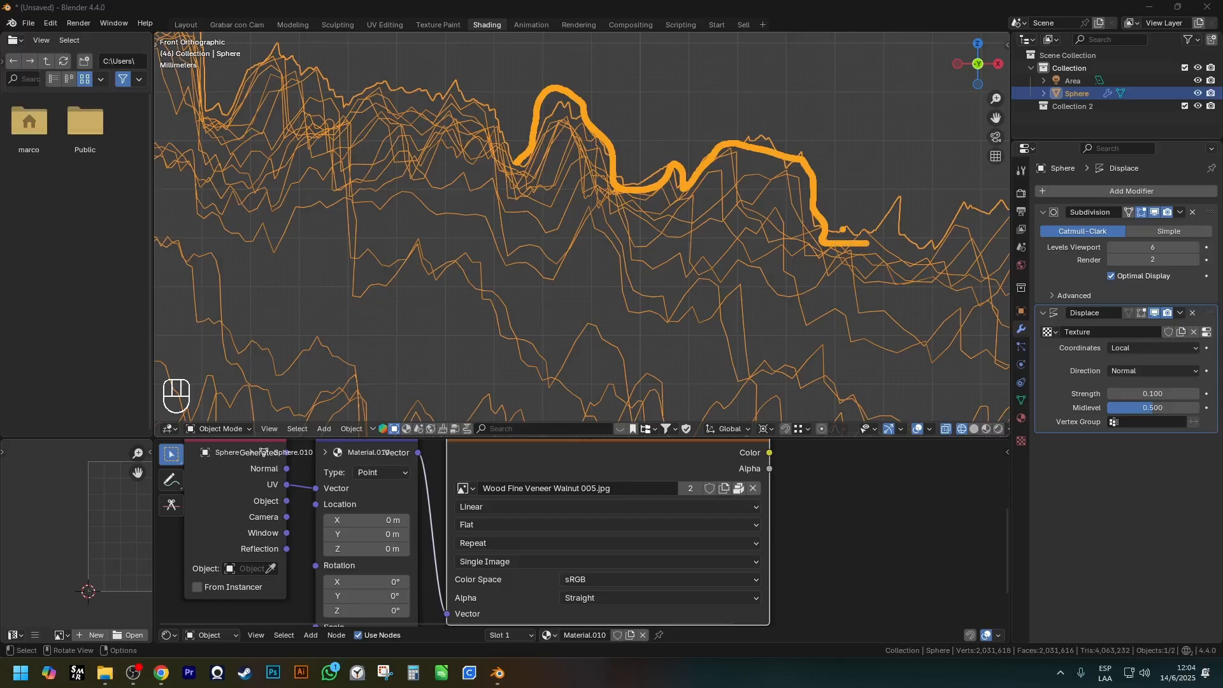
Clear the freehand line and leave the sphere's front wireframe view.
{"action": "key", "text": "e"}
{"action": "scroll", "coordinate": [844, 235], "scroll_direction": "down", "scroll_amount": 5}
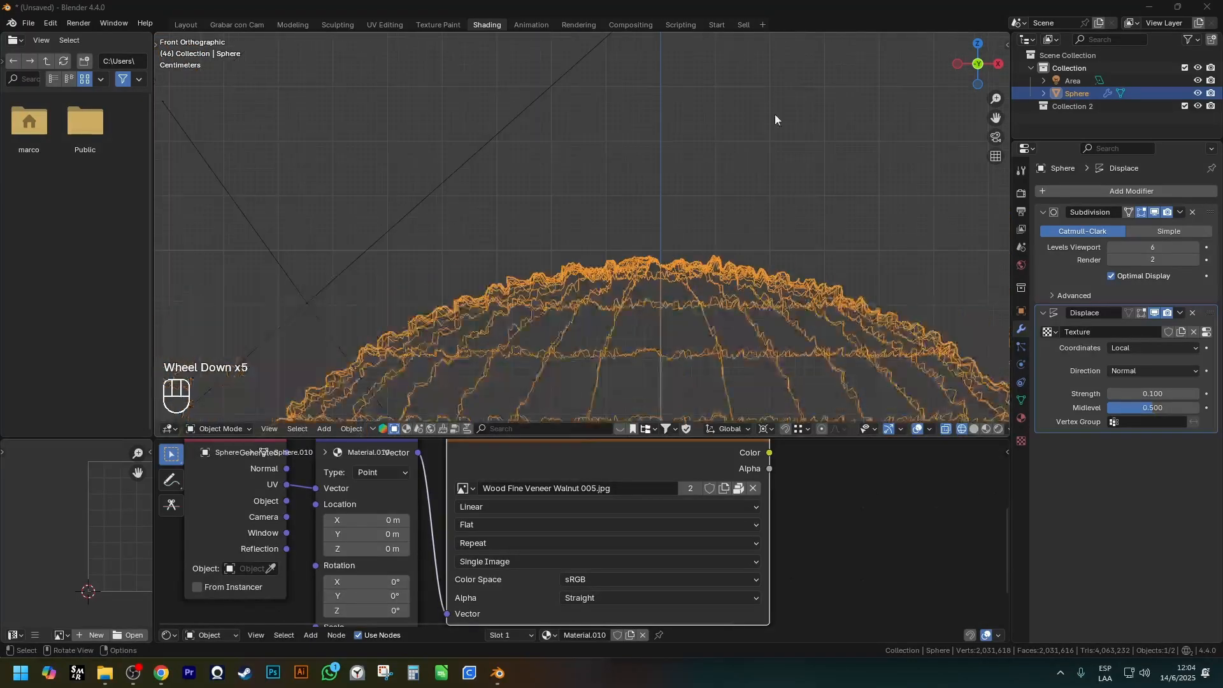
{"action": "left_click", "coordinate": [690, 269]}
{"action": "key", "text": "x"}
{"action": "key", "text": "z"}
{"action": "left_click", "coordinate": [707, 300]}
{"action": "middle_click_drag", "start_coordinate": [708, 414], "coordinate": [677, 288], "text": "shift"}
Examine the displaced sphere's surface and outline in rendered shading from several angles.
{"action": "key", "text": "z"}
{"action": "scroll", "coordinate": [664, 111], "scroll_direction": "down", "scroll_amount": 2}
{"action": "mouse_move", "coordinate": [757, 358]}
{"action": "middle_mouse_down", "text": "shift"}
{"action": "mouse_move", "coordinate": [680, 186]}
{"action": "mouse_move", "coordinate": [606, 164]}
{"action": "middle_mouse_up", "text": "shift"}
{"action": "scroll", "coordinate": [678, 194], "scroll_direction": "down", "scroll_amount": 1}
{"action": "scroll", "coordinate": [606, 164], "scroll_direction": "up", "scroll_amount": 2}
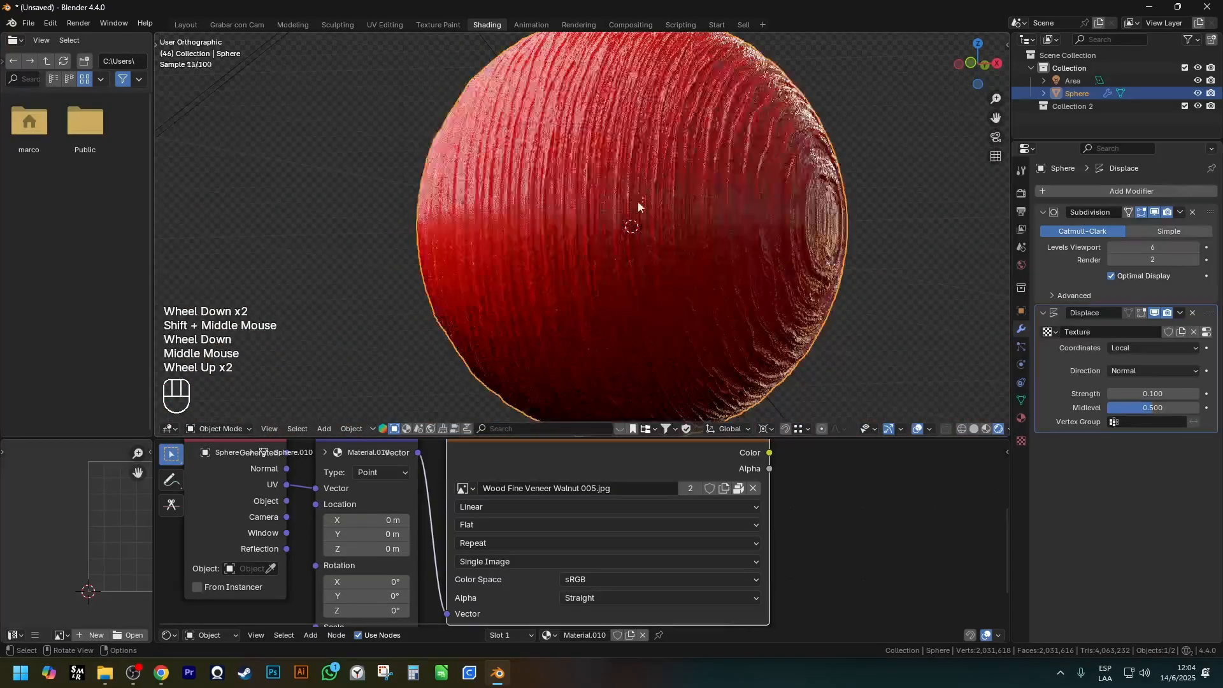
{"action": "scroll", "coordinate": [637, 535], "scroll_direction": "down", "scroll_amount": 2}
{"action": "scroll", "coordinate": [742, 281], "scroll_direction": "down", "scroll_amount": 2}
{"action": "scroll", "coordinate": [794, 263], "scroll_direction": "up", "scroll_amount": 1}
{"action": "middle_click_drag", "start_coordinate": [794, 264], "coordinate": [712, 207], "text": "shift"}
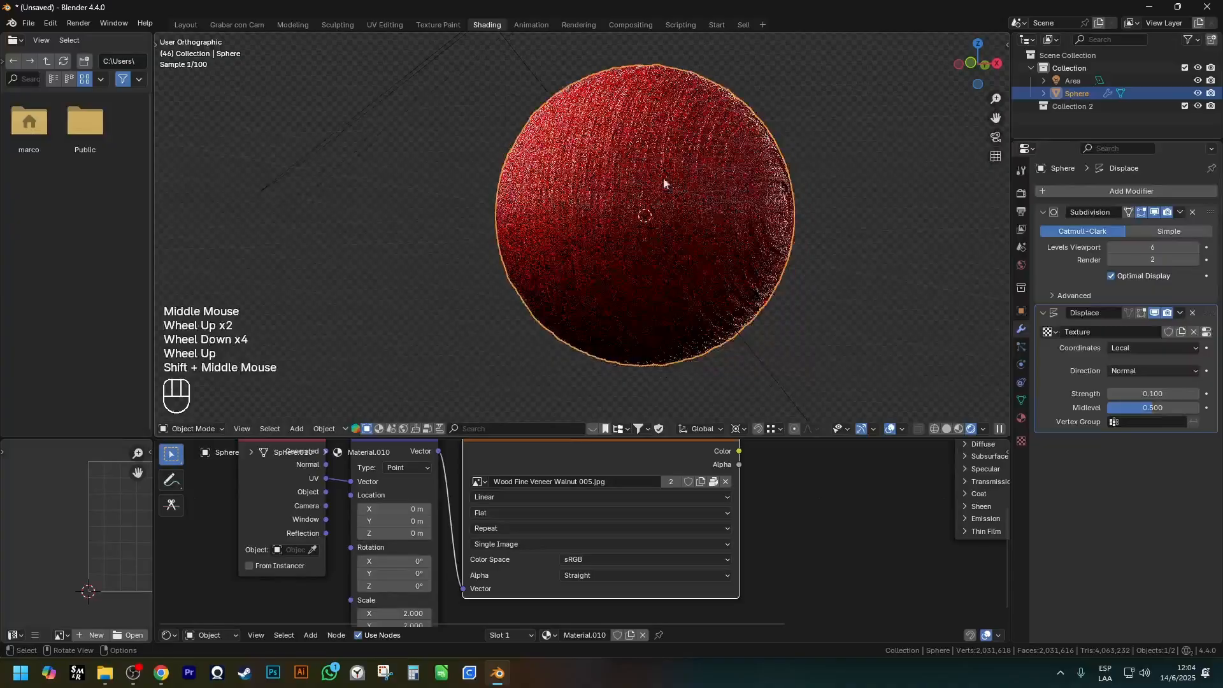
{"action": "scroll", "coordinate": [644, 99], "scroll_direction": "up", "scroll_amount": 1}
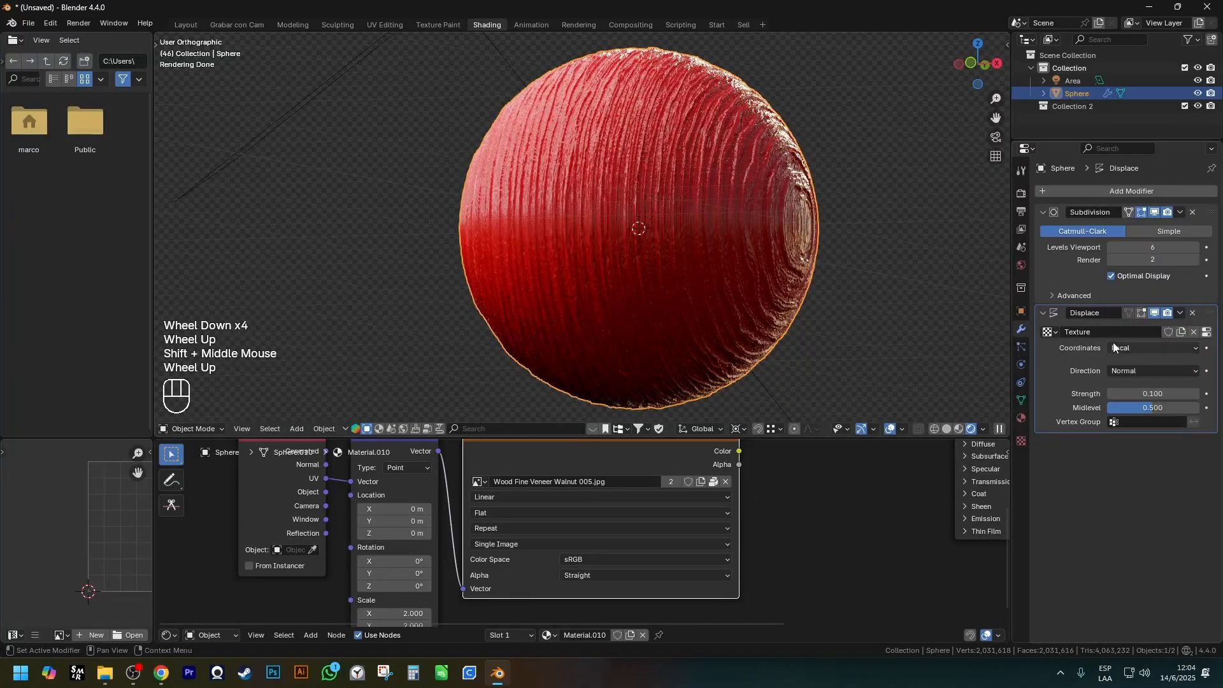
Set the Displace modifier's texture coordinates to UV.
{"action": "key", "text": "Escape"}
{"action": "left_click", "coordinate": [1128, 349]}
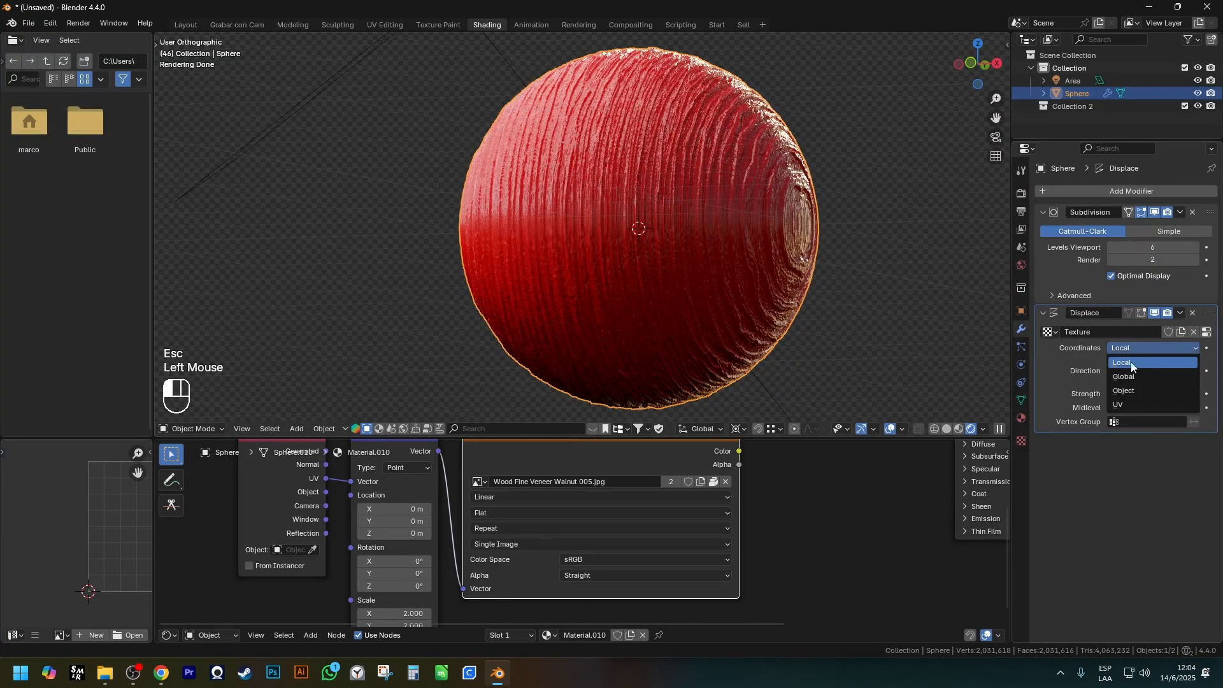
{"action": "left_click", "coordinate": [1118, 406]}
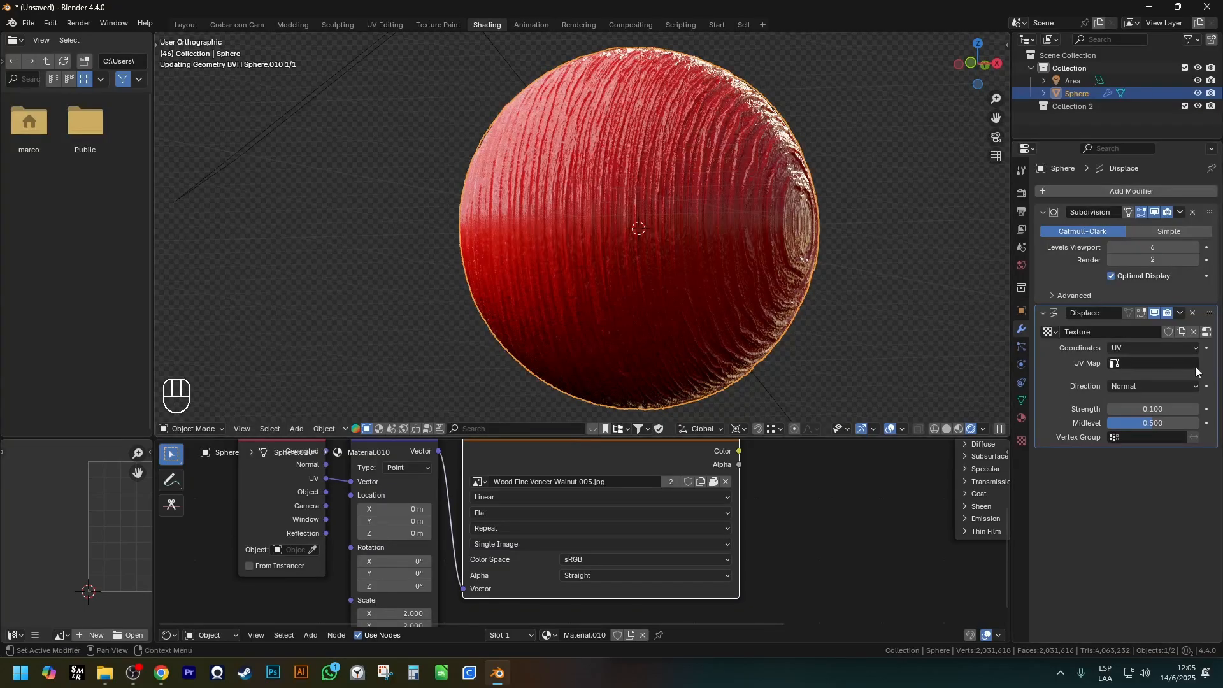
{"action": "scroll", "coordinate": [739, 198], "scroll_direction": "down", "scroll_amount": 1}
{"action": "middle_click_drag", "start_coordinate": [739, 198], "coordinate": [637, 268]}
{"action": "scroll", "coordinate": [701, 231], "scroll_direction": "up", "scroll_amount": 2}
{"action": "scroll", "coordinate": [510, 573], "scroll_direction": "down", "scroll_amount": 3}
Set the Mapping node's scale to 1 on all axes.
{"action": "middle_click_drag", "start_coordinate": [471, 591], "coordinate": [460, 529], "text": "shift"}
{"action": "scroll", "coordinate": [436, 534], "scroll_direction": "up", "scroll_amount": 2}
{"action": "left_click_drag", "start_coordinate": [432, 540], "coordinate": [432, 560]}
{"action": "type", "text": "1"}
{"action": "key", "text": "Return"}
{"action": "scroll", "coordinate": [432, 540], "scroll_direction": "down", "scroll_amount": 3}
{"action": "middle_click_drag", "start_coordinate": [440, 539], "coordinate": [234, 615], "text": "shift"}
Toggle the Displace modifier's viewport display to compare both states, leaving it hidden.
{"action": "left_click", "coordinate": [1155, 313]}
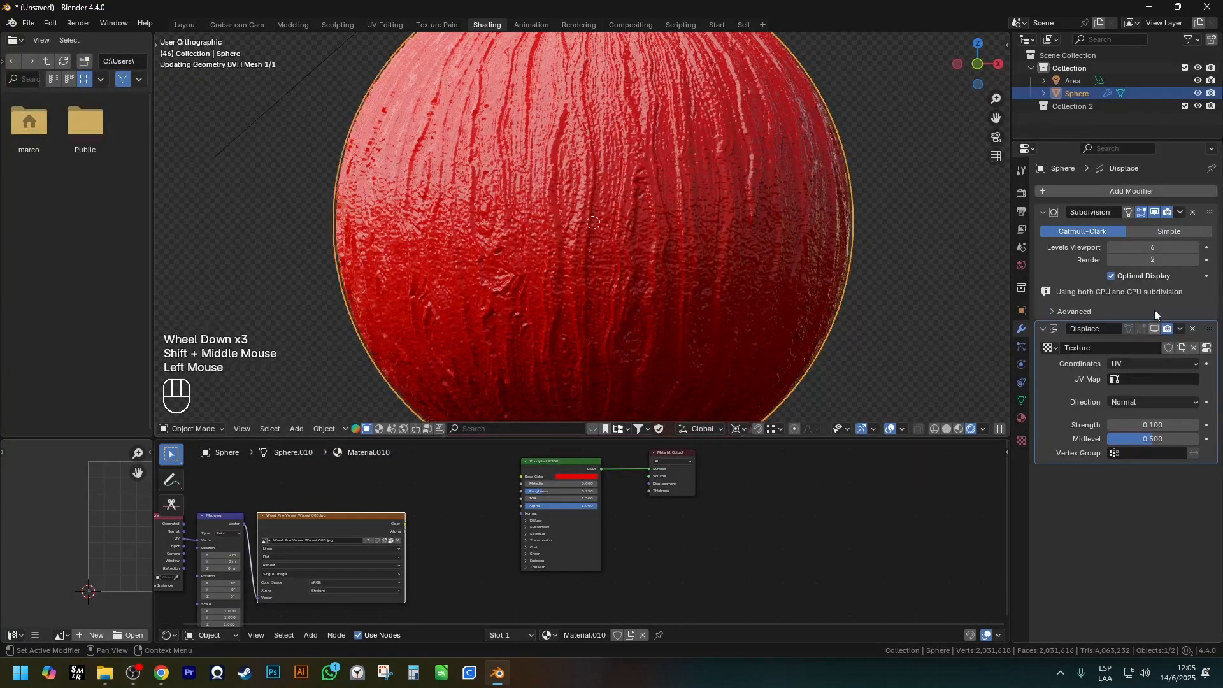
{"action": "left_click", "coordinate": [1156, 329]}
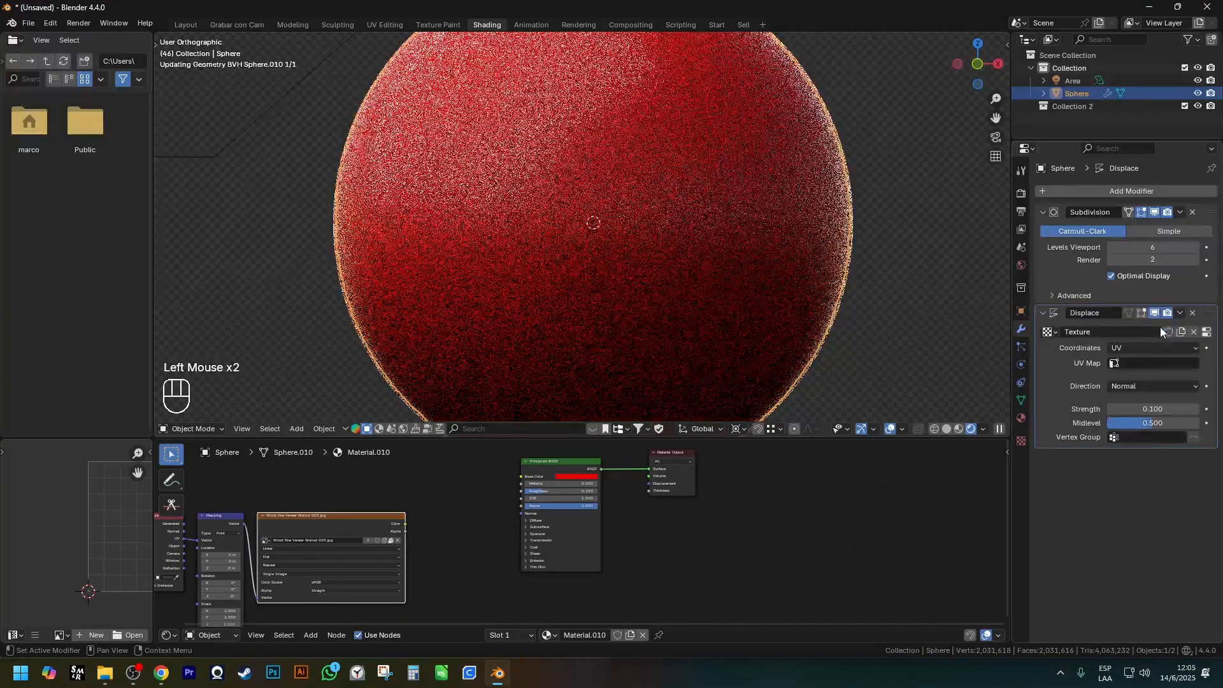
{"action": "left_click", "coordinate": [1156, 315]}
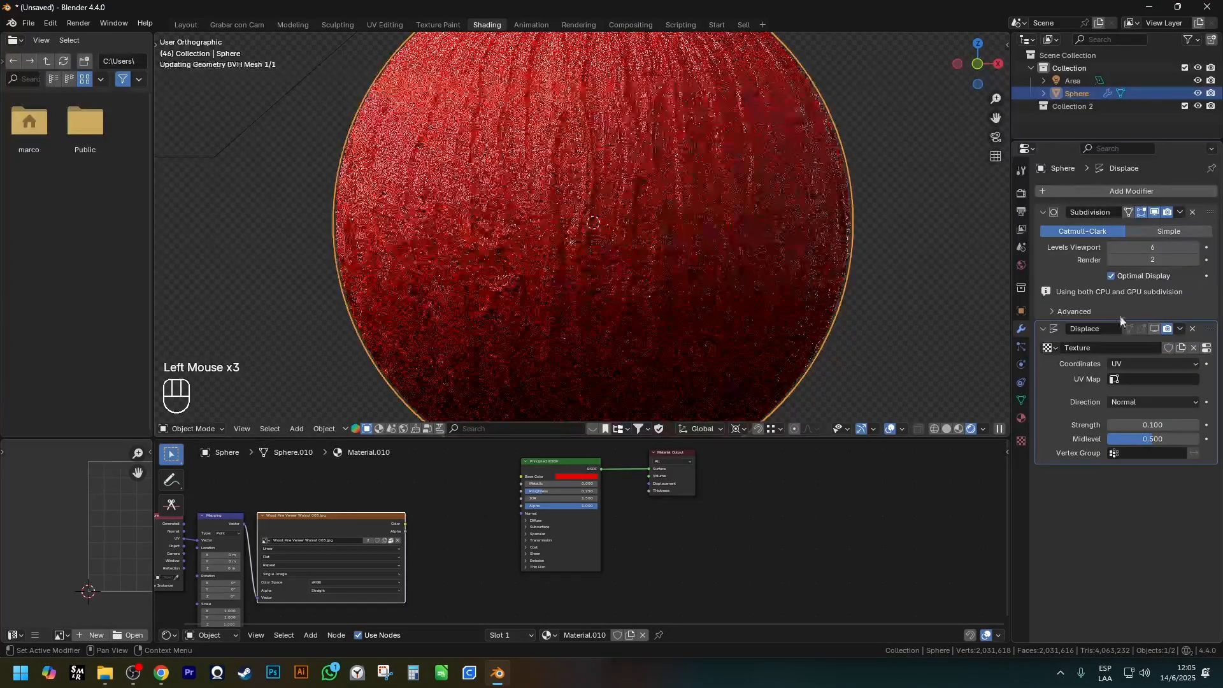
Add a Bump node between the wood image texture and the Principled BSDF.
{"action": "scroll", "coordinate": [464, 502], "scroll_direction": "up", "scroll_amount": 2}
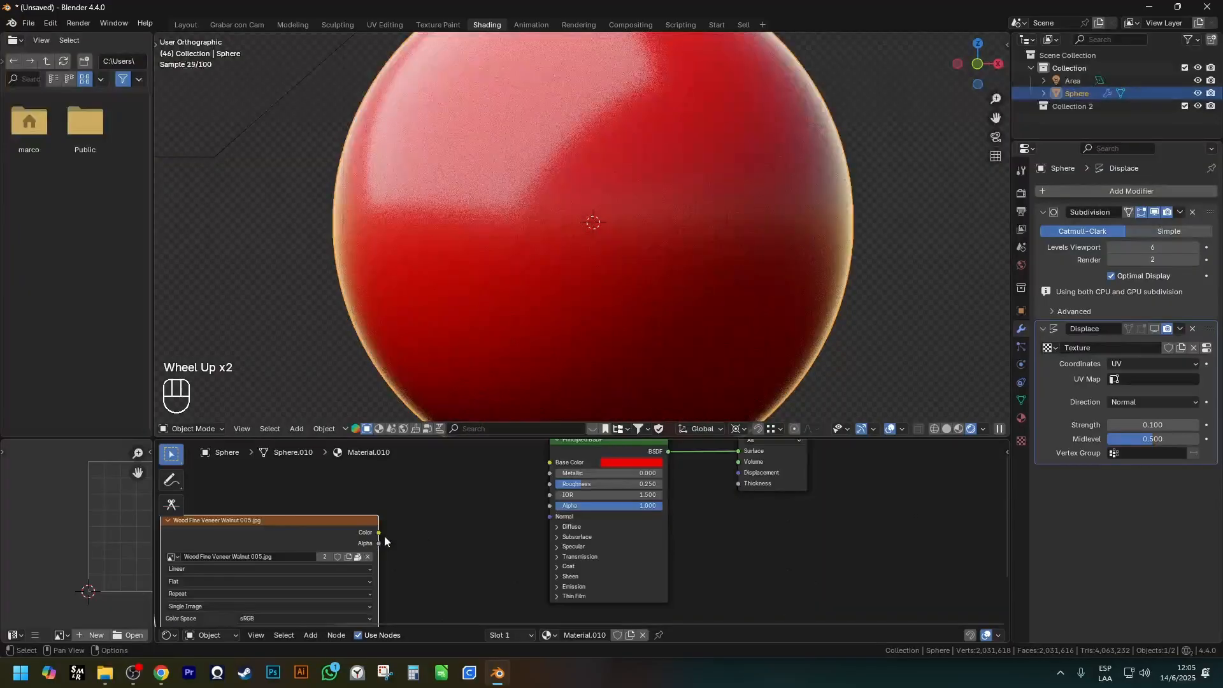
{"action": "middle_click_drag", "start_coordinate": [385, 538], "coordinate": [589, 526], "text": "shift"}
{"action": "left_click", "coordinate": [592, 526]}
{"action": "left_click", "coordinate": [654, 526]}
{"action": "left_click", "coordinate": [641, 536]}
{"action": "key", "text": "shift+a"}
{"action": "mouse_move", "coordinate": [606, 587]}
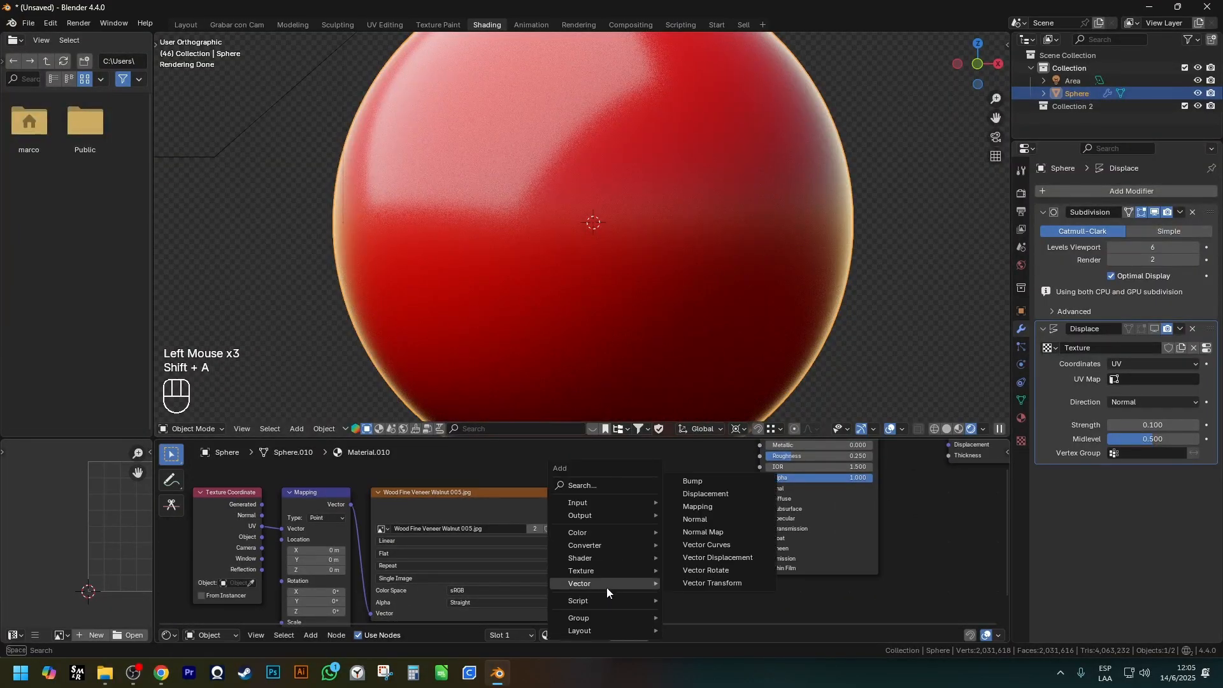
{"action": "left_click", "coordinate": [694, 484]}
{"action": "left_click", "coordinate": [623, 503]}
Connect the wood texture's Color to the Bump Height and the Bump output to the Principled BSDF Normal.
{"action": "left_click_drag", "start_coordinate": [590, 504], "coordinate": [597, 511]}
{"action": "left_click_drag", "start_coordinate": [621, 565], "coordinate": [623, 565]}
{"action": "left_click_drag", "start_coordinate": [693, 519], "coordinate": [760, 488]}
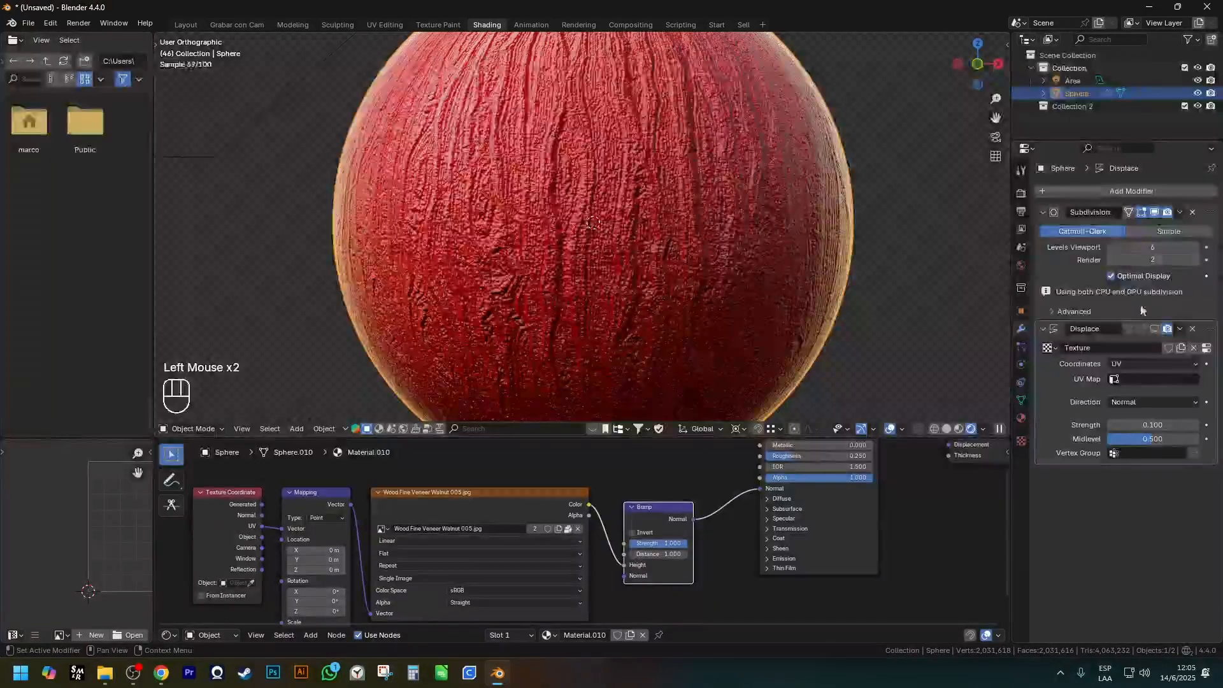
Examine the bump-shaded sphere's outline and surface up close to judge the simulated relief.
{"action": "middle_click_drag", "start_coordinate": [685, 510], "coordinate": [638, 535], "text": "shift"}
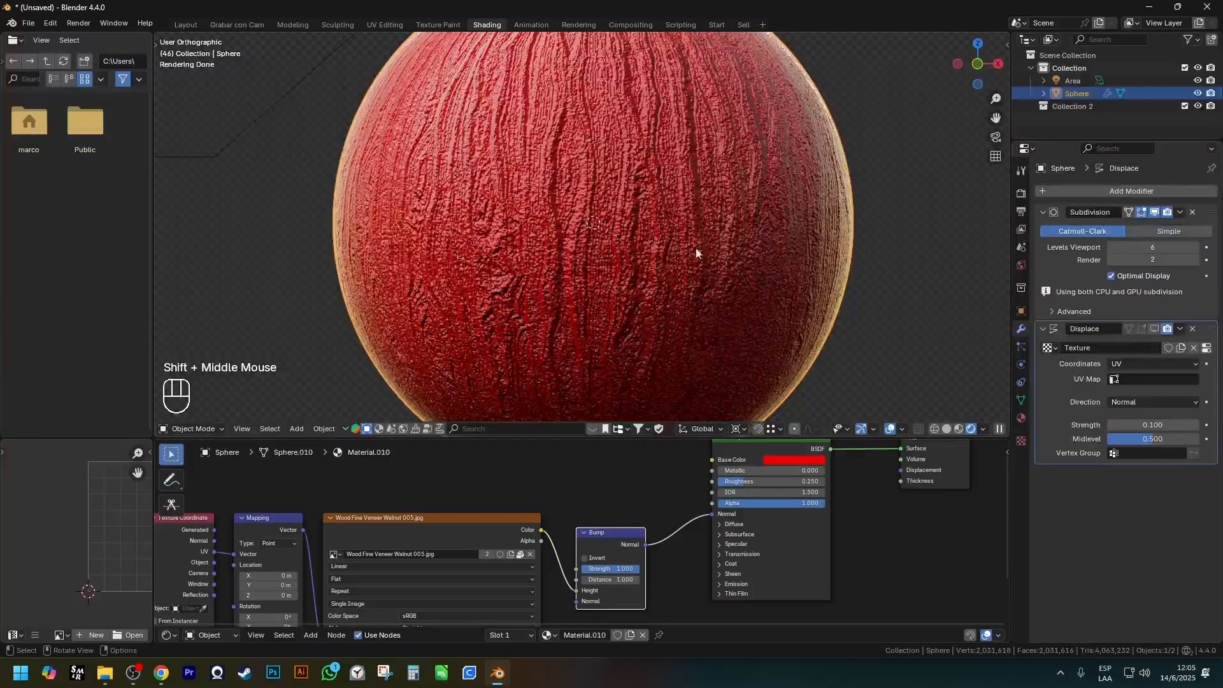
{"action": "middle_click_drag", "start_coordinate": [753, 193], "coordinate": [573, 204], "text": "shift"}
{"action": "middle_click_drag", "start_coordinate": [573, 204], "coordinate": [684, 245]}
{"action": "scroll", "coordinate": [685, 246], "scroll_direction": "up", "scroll_amount": 6}
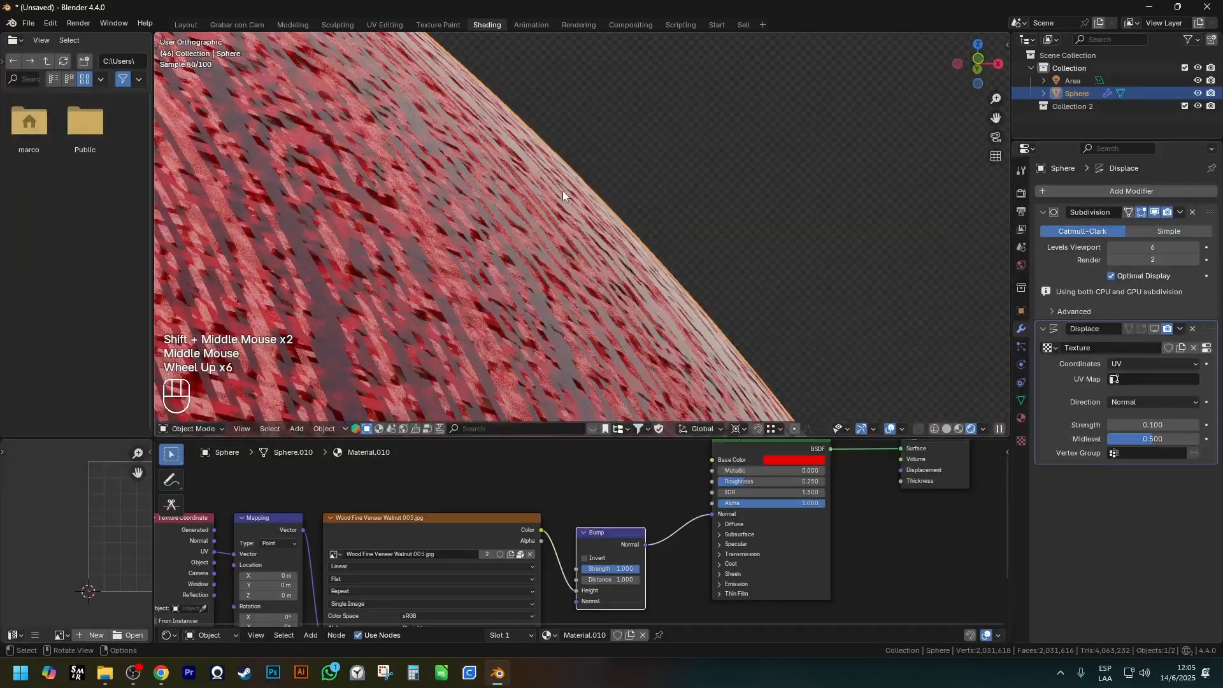
{"action": "scroll", "coordinate": [538, 171], "scroll_direction": "down", "scroll_amount": 3}
{"action": "middle_click_drag", "start_coordinate": [505, 265], "coordinate": [564, 235], "text": "shift"}
{"action": "scroll", "coordinate": [564, 235], "scroll_direction": "up", "scroll_amount": 1}
{"action": "scroll", "coordinate": [564, 235], "scroll_direction": "up", "scroll_amount": 3}
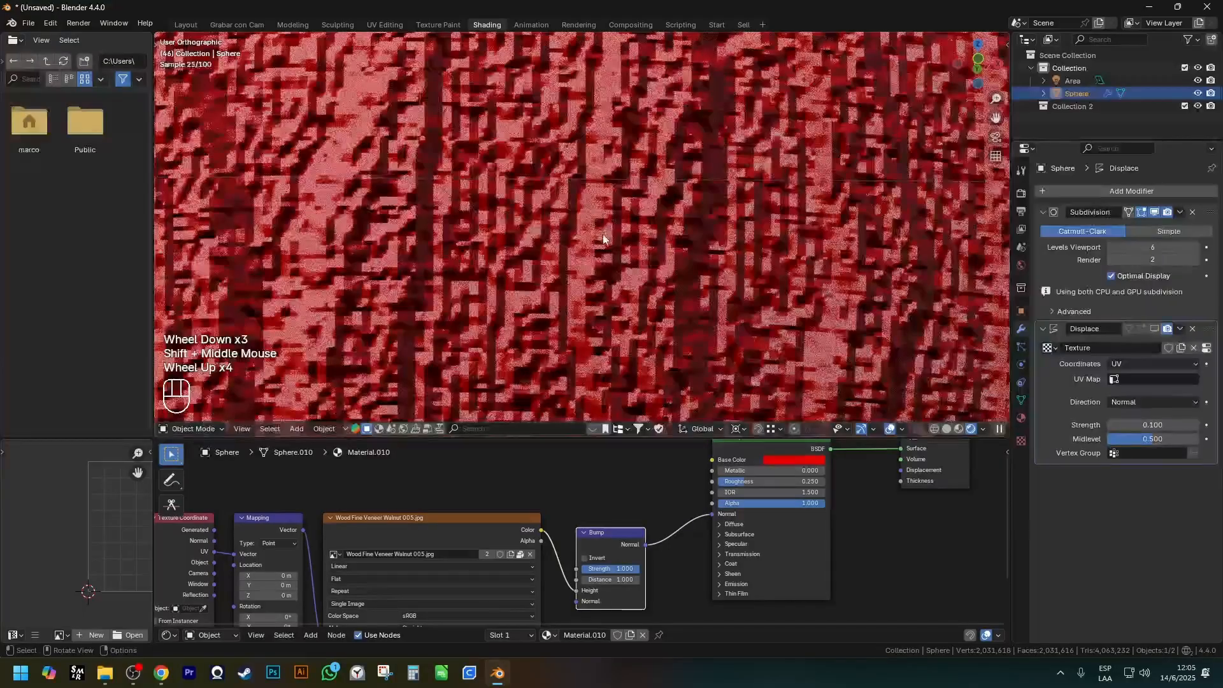
{"action": "scroll", "coordinate": [602, 234], "scroll_direction": "down", "scroll_amount": 4}
Disconnect the Bump node from the Principled BSDF and show the Displace modifier in the viewport again.
{"action": "left_click_drag", "start_coordinate": [713, 514], "coordinate": [686, 545]}
{"action": "left_click", "coordinate": [1155, 329]}
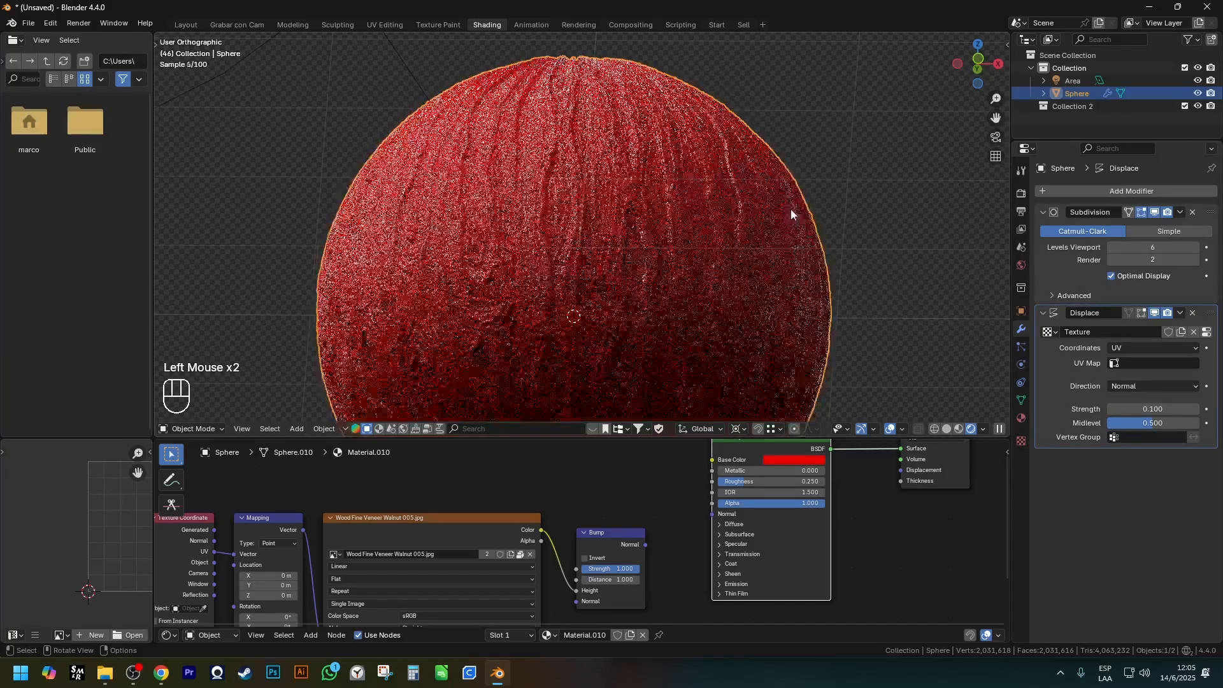
{"action": "scroll", "coordinate": [777, 204], "scroll_direction": "up", "scroll_amount": 6}
{"action": "mouse_move", "coordinate": [688, 89]}
{"action": "left_mouse_down"}
{"action": "mouse_move", "coordinate": [783, 169]}
{"action": "mouse_move", "coordinate": [855, 257]}
{"action": "left_mouse_up"}
{"action": "scroll", "coordinate": [802, 249], "scroll_direction": "down", "scroll_amount": 5}
{"action": "middle_click_drag", "start_coordinate": [784, 229], "coordinate": [681, 204], "text": "shift"}
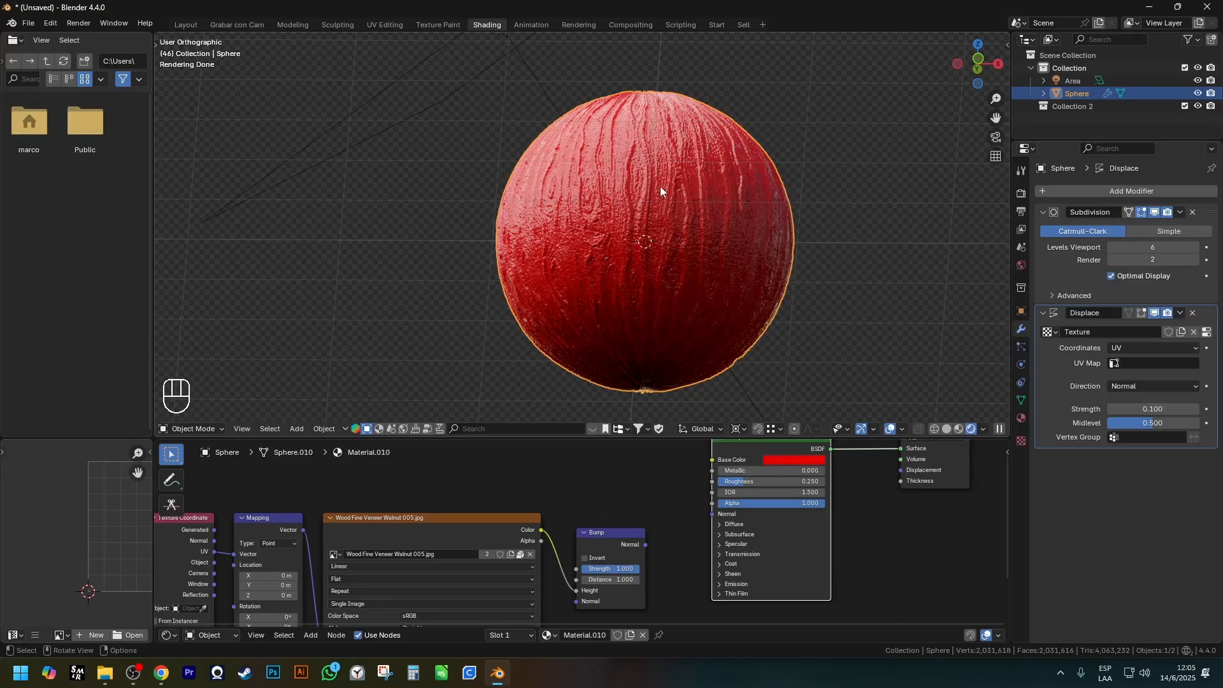
Compare the Bump node chain with the Displace modifier, checking the sphere in solid shading and the scene's vertex count.
{"action": "left_click_drag", "start_coordinate": [420, 456], "coordinate": [694, 622]}
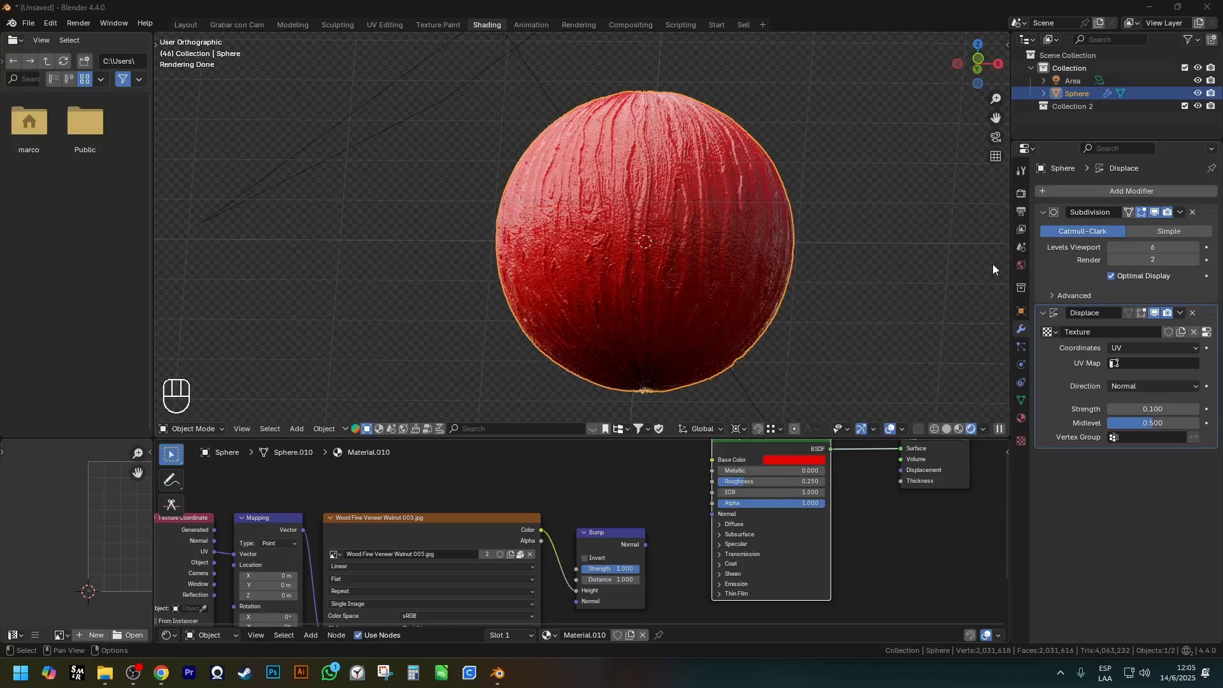
{"action": "mouse_move", "coordinate": [1032, 298]}
{"action": "left_mouse_down"}
{"action": "mouse_move", "coordinate": [1191, 410]}
{"action": "mouse_move", "coordinate": [1217, 453]}
{"action": "left_mouse_up"}
{"action": "left_click", "coordinate": [733, 211]}
{"action": "key", "text": "z"}
{"action": "middle_click_drag", "start_coordinate": [882, 254], "coordinate": [694, 206]}
{"action": "scroll", "coordinate": [695, 205], "scroll_direction": "up", "scroll_amount": 1}
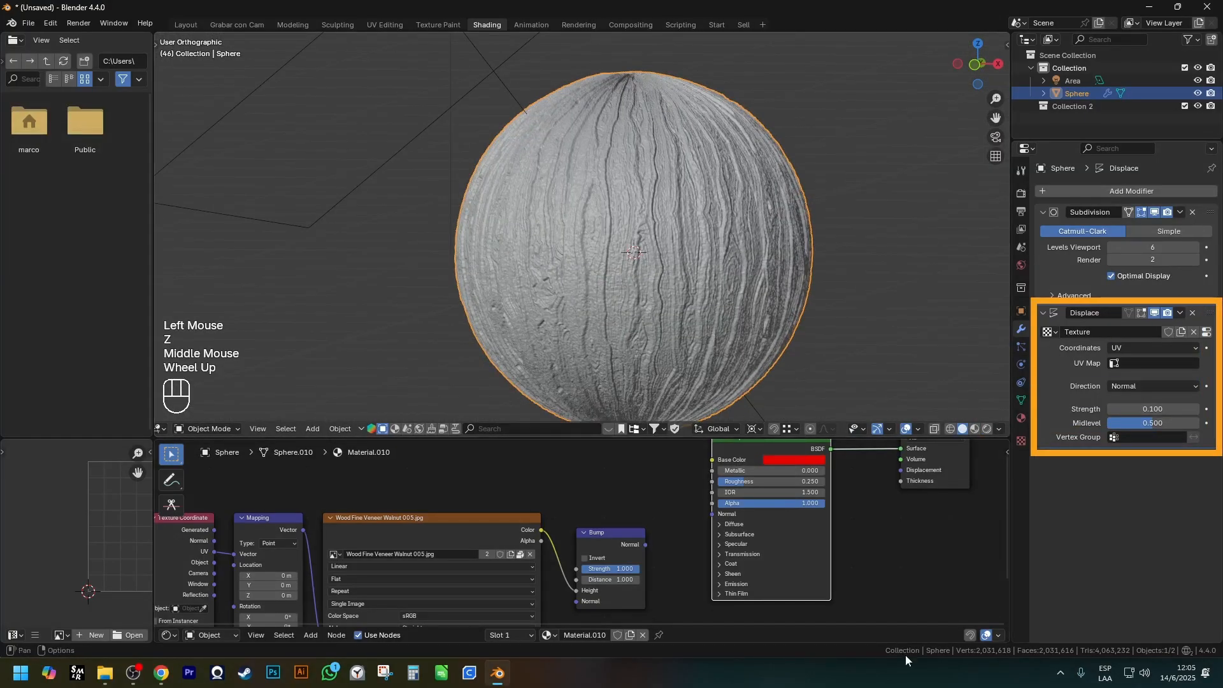
{"action": "left_click_drag", "start_coordinate": [960, 642], "coordinate": [1022, 662]}
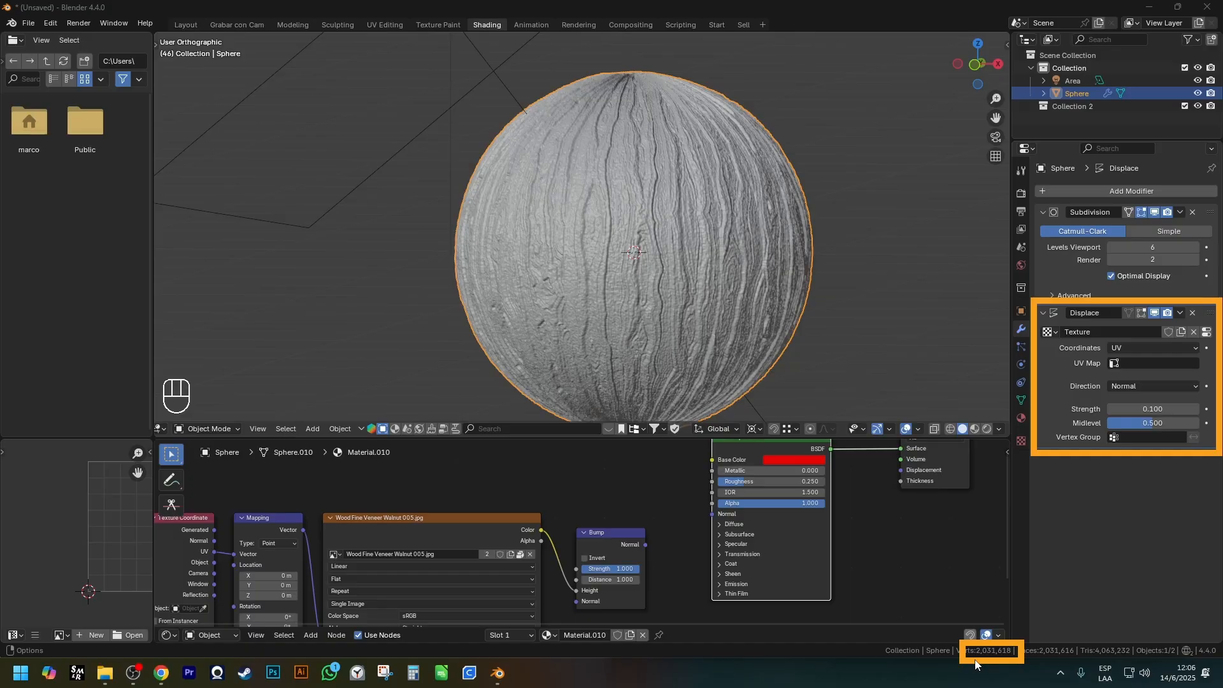
Remove the Displace modifier and lower the Subdivision modifier's viewport levels to 2.
{"action": "left_click", "coordinate": [1193, 315]}
{"action": "key", "text": "Escape"}
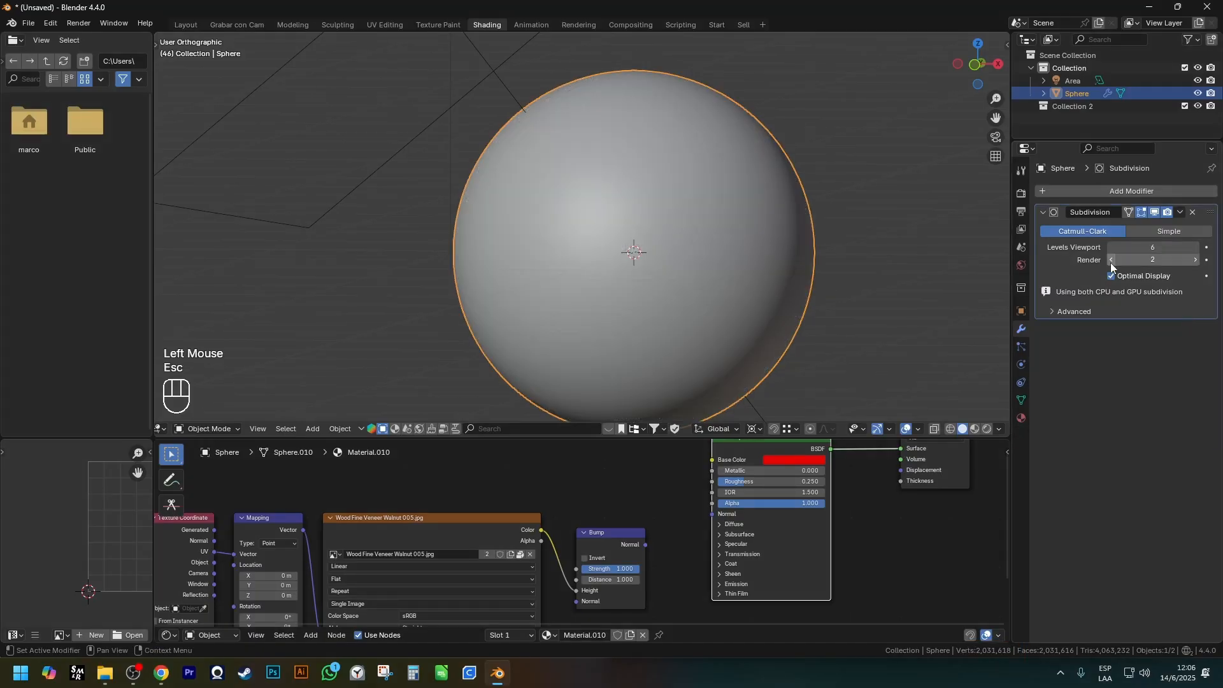
{"action": "scroll", "coordinate": [1102, 243], "scroll_direction": "up", "scroll_amount": 1}
{"action": "left_click", "coordinate": [1112, 247]}
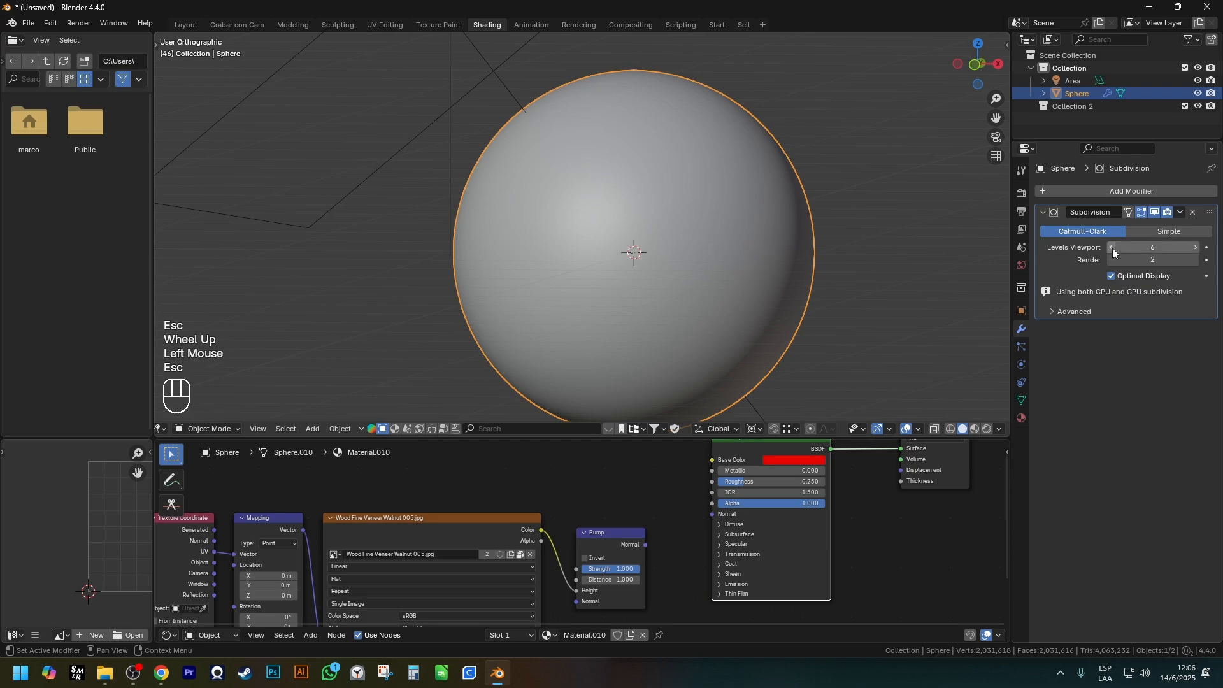
{"action": "left_click", "coordinate": [1112, 247]}
{"action": "left_click", "coordinate": [1112, 248]}
{"action": "left_click", "coordinate": [1112, 247]}
Inspect the lighter sphere mesh in wireframe and check its vertex count.
{"action": "scroll", "coordinate": [924, 270], "scroll_direction": "down", "scroll_amount": 1}
{"action": "key", "text": "z"}
{"action": "middle_click_drag", "start_coordinate": [640, 243], "coordinate": [870, 235]}
{"action": "key", "text": "ctrl+shift+3"}
{"action": "left_click_drag", "start_coordinate": [992, 638], "coordinate": [1039, 667]}
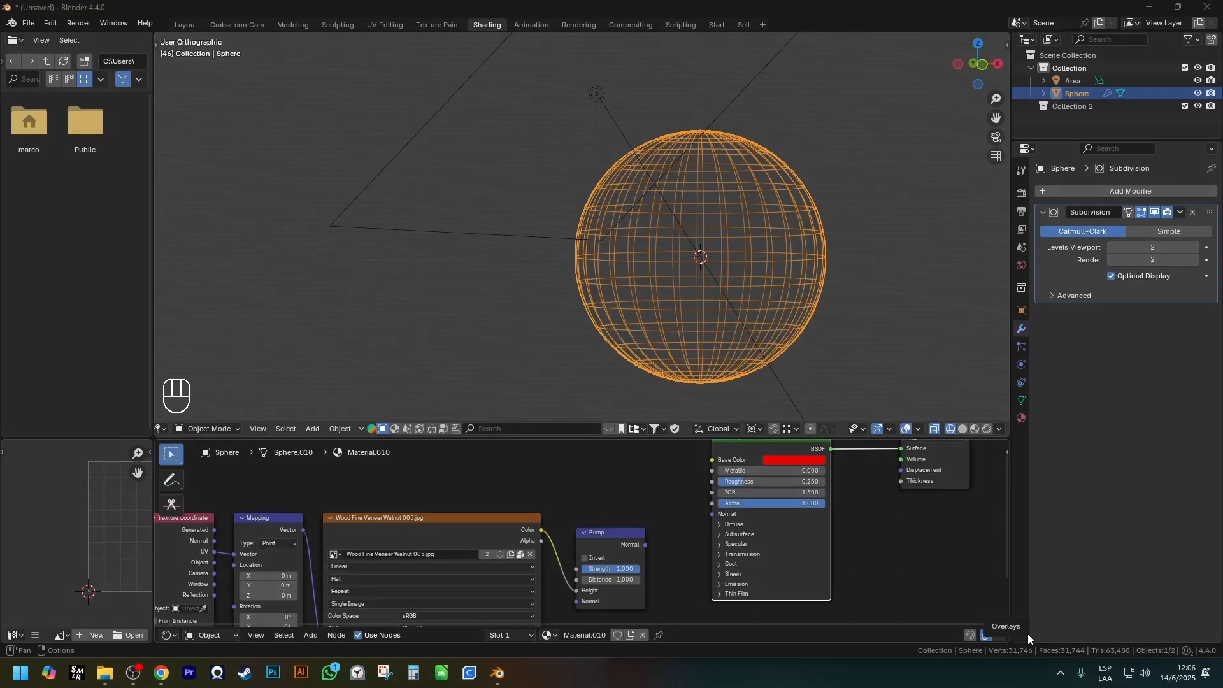
Reconnect the Bump output to the Principled BSDF Normal and return to rendered shading.
{"action": "left_click_drag", "start_coordinate": [649, 545], "coordinate": [711, 514]}
{"action": "scroll", "coordinate": [790, 472], "scroll_direction": "down", "scroll_amount": 1, "text": "shift"}
{"action": "middle_click_drag", "start_coordinate": [790, 472], "coordinate": [774, 500], "text": "shift"}
{"action": "key", "text": "z"}
{"action": "middle_click_drag", "start_coordinate": [784, 227], "coordinate": [783, 267]}
{"action": "scroll", "coordinate": [771, 308], "scroll_direction": "up", "scroll_amount": 2}
{"action": "middle_click_drag", "start_coordinate": [637, 523], "coordinate": [605, 485], "text": "shift"}
{"action": "scroll", "coordinate": [606, 486], "scroll_direction": "up", "scroll_amount": 2}
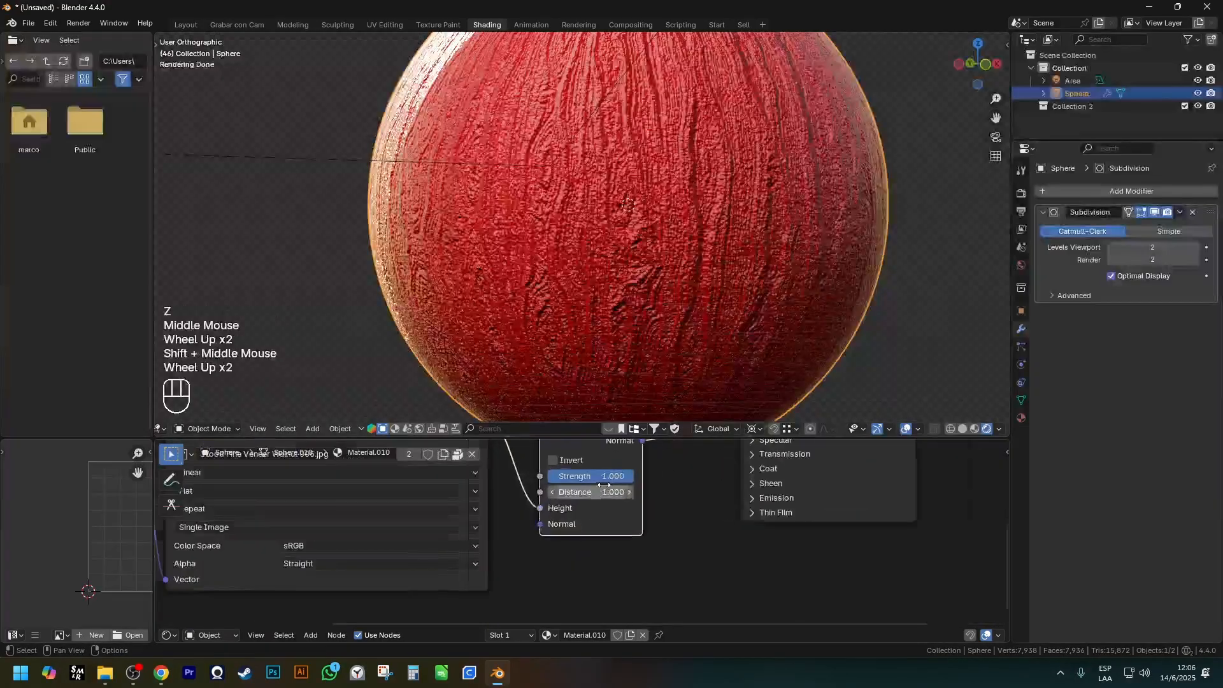
Set the Bump node's strength to 0.1.
{"action": "scroll", "coordinate": [605, 486], "scroll_direction": "up", "scroll_amount": 2}
{"action": "left_click", "coordinate": [607, 491]}
{"action": "left_click", "coordinate": [620, 471]}
{"action": "left_click", "coordinate": [620, 471]}
{"action": "type", "text": "0.1"}
{"action": "key", "text": "Return"}
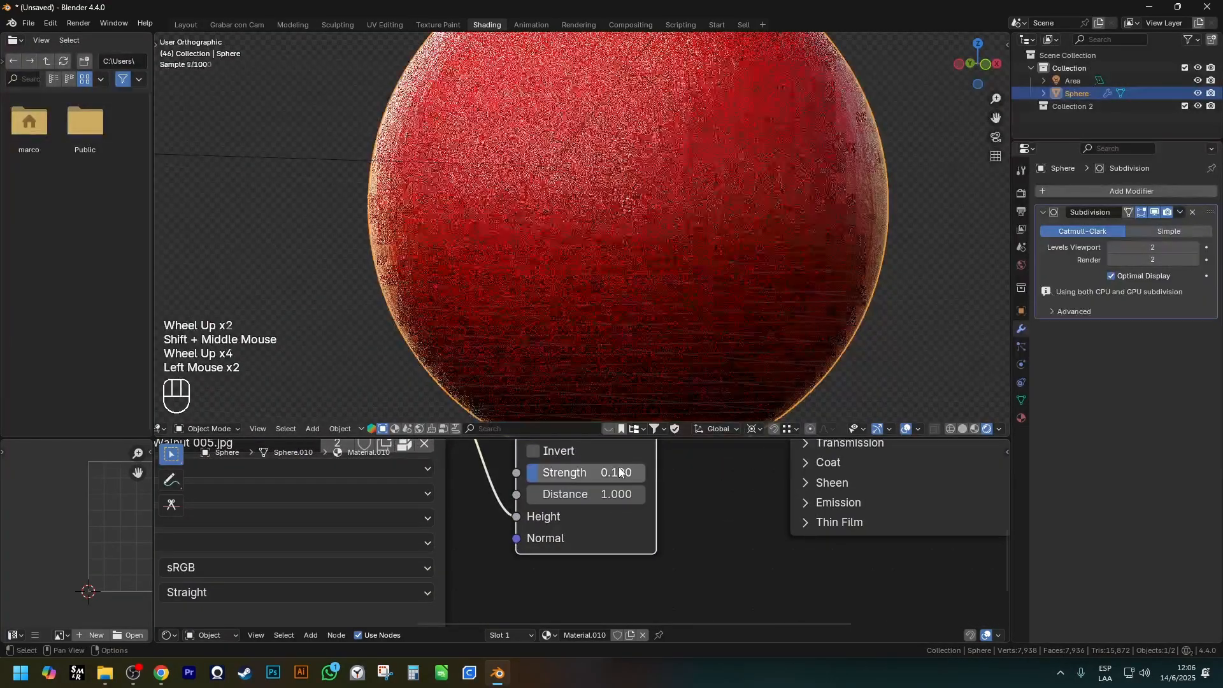
Examine the rendered sphere's reduced bump relief from another angle and review the full node chain.
{"action": "scroll", "coordinate": [648, 264], "scroll_direction": "down", "scroll_amount": 1}
{"action": "middle_click_drag", "start_coordinate": [703, 224], "coordinate": [728, 276], "text": "shift"}
{"action": "scroll", "coordinate": [687, 511], "scroll_direction": "down", "scroll_amount": 1, "text": "shift"}
{"action": "middle_click_drag", "start_coordinate": [687, 511], "coordinate": [650, 568], "text": "shift"}
{"action": "scroll", "coordinate": [651, 568], "scroll_direction": "down", "scroll_amount": 1}
{"action": "left_click", "coordinate": [557, 468]}
{"action": "key", "text": "g"}
{"action": "right_click", "coordinate": [610, 472]}
{"action": "scroll", "coordinate": [609, 471], "scroll_direction": "down", "scroll_amount": 4}
{"action": "middle_click_drag", "start_coordinate": [616, 504], "coordinate": [613, 533], "text": "shift"}
{"action": "scroll", "coordinate": [675, 546], "scroll_direction": "down", "scroll_amount": 1}
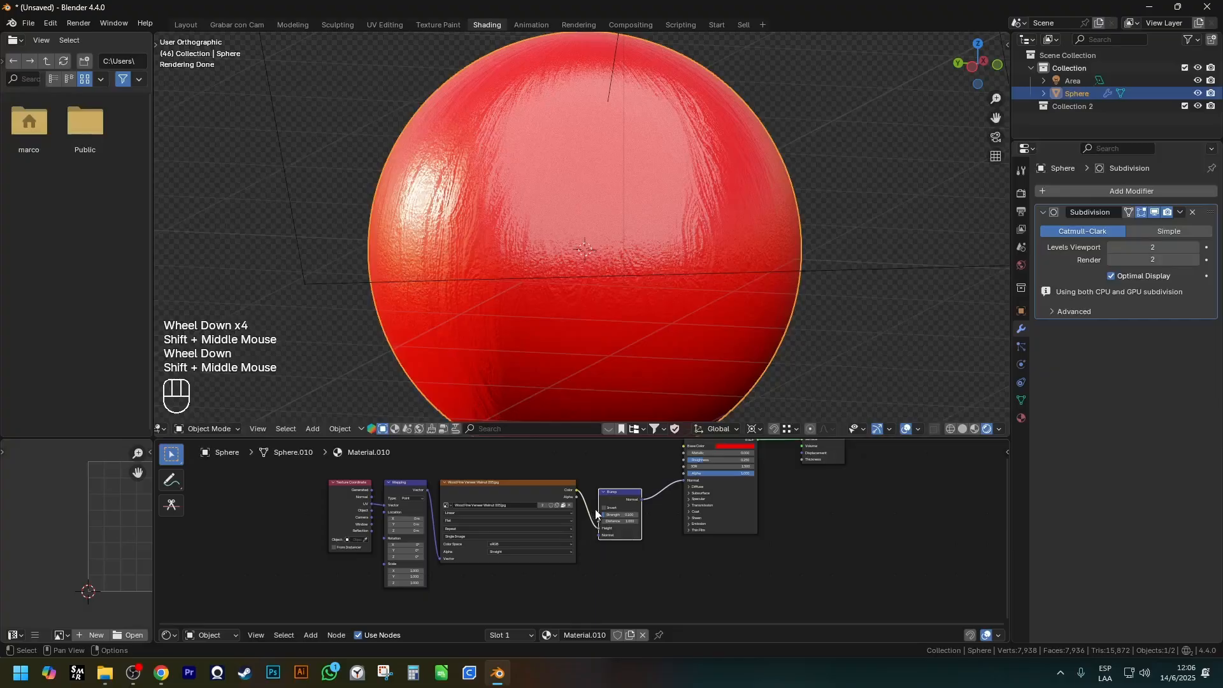
Add a Displacement node below the Bump node and delete it again.
{"action": "key", "text": "shift+a"}
{"action": "mouse_move", "coordinate": [614, 503]}
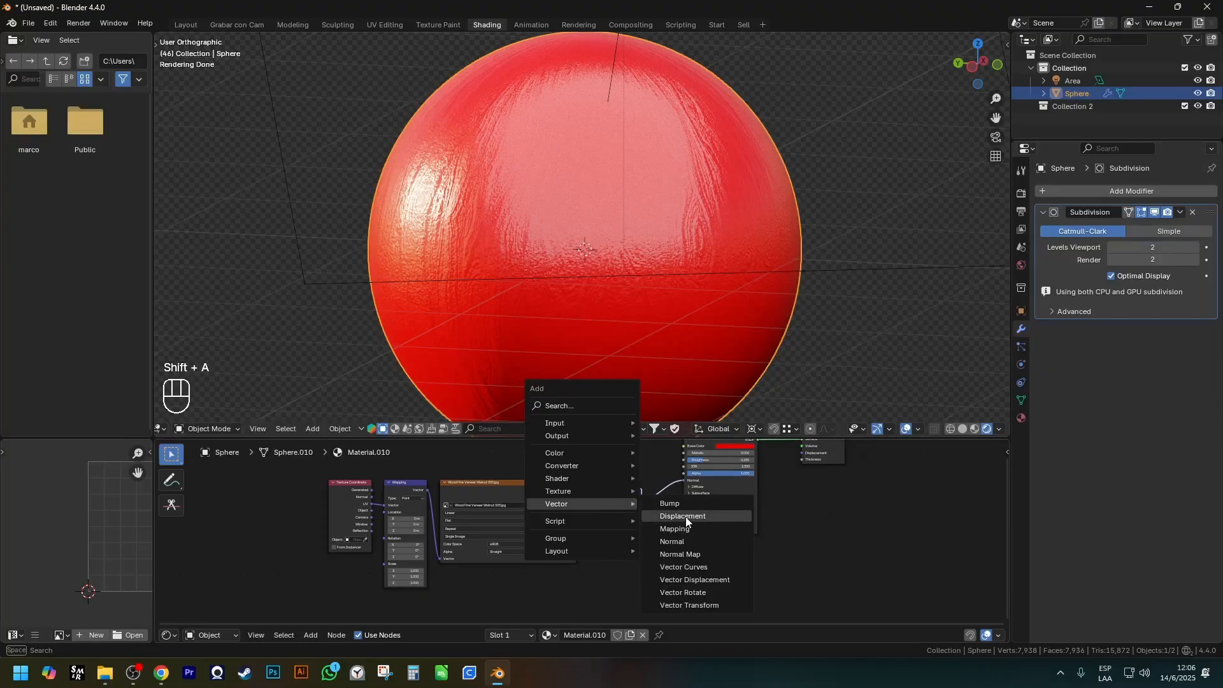
{"action": "left_click", "coordinate": [743, 518]}
{"action": "left_click", "coordinate": [621, 605]}
{"action": "middle_click_drag", "start_coordinate": [621, 605], "coordinate": [593, 506], "text": "shift"}
{"action": "scroll", "coordinate": [594, 506], "scroll_direction": "down", "scroll_amount": 1}
{"action": "scroll", "coordinate": [599, 506], "scroll_direction": "up", "scroll_amount": 3}
{"action": "scroll", "coordinate": [637, 497], "scroll_direction": "down", "scroll_amount": 1}
{"action": "middle_click_drag", "start_coordinate": [708, 475], "coordinate": [526, 488], "text": "shift"}
{"action": "scroll", "coordinate": [564, 532], "scroll_direction": "up", "scroll_amount": 1}
{"action": "scroll", "coordinate": [493, 506], "scroll_direction": "up", "scroll_amount": 4}
{"action": "scroll", "coordinate": [610, 516], "scroll_direction": "down", "scroll_amount": 1}
{"action": "scroll", "coordinate": [609, 516], "scroll_direction": "down", "scroll_amount": 1}
{"action": "left_click", "coordinate": [327, 584]}
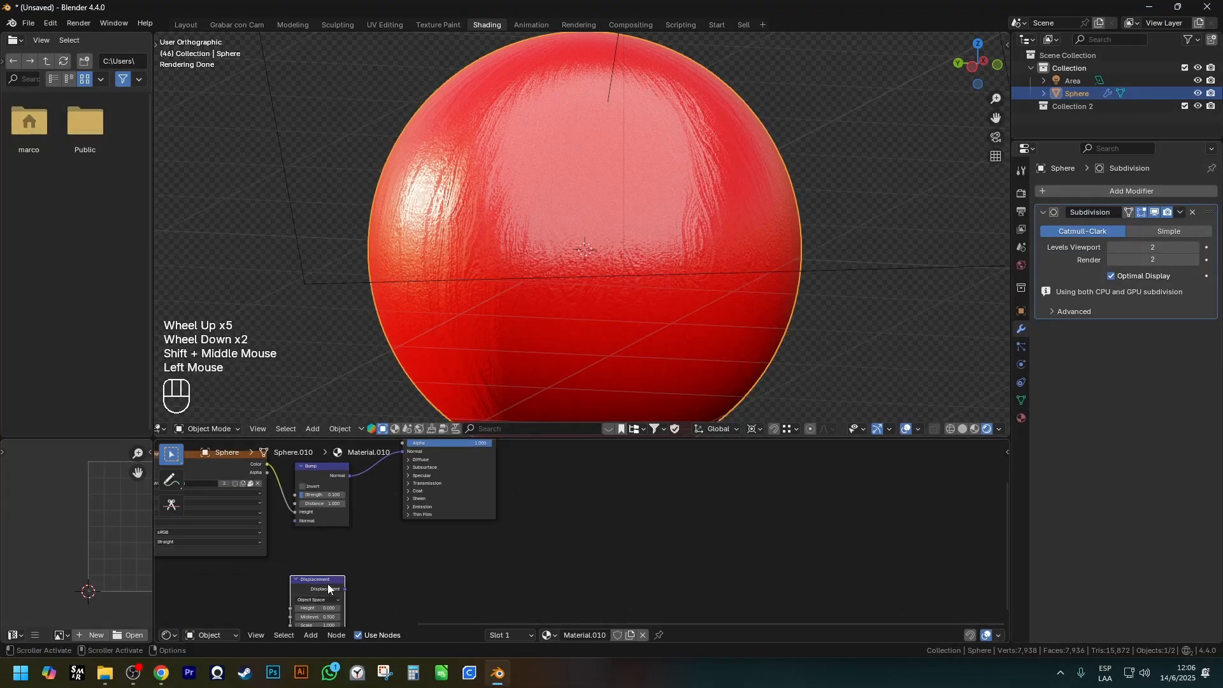
{"action": "key", "text": "x"}
Add a second Mapping node below the Bump node.
{"action": "key", "text": "shift+a"}
{"action": "mouse_move", "coordinate": [327, 583]}
{"action": "left_click", "coordinate": [399, 515]}
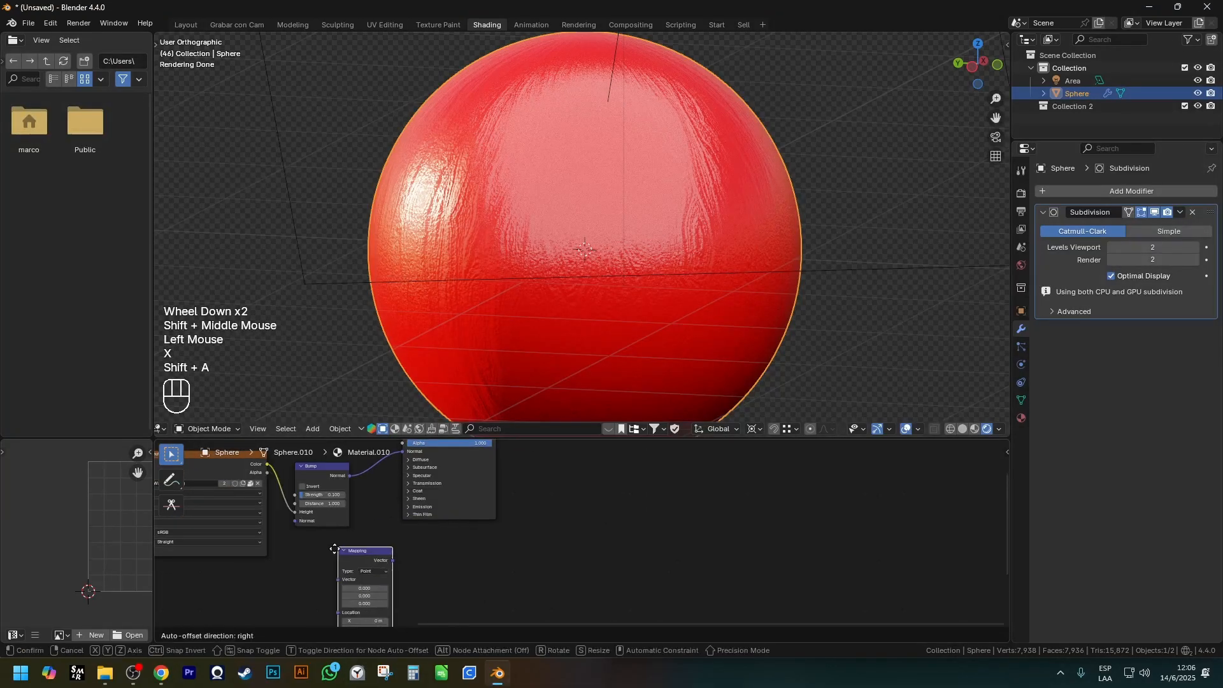
{"action": "scroll", "coordinate": [446, 513], "scroll_direction": "down", "scroll_amount": 2}
{"action": "middle_click_drag", "start_coordinate": [357, 587], "coordinate": [726, 633], "text": "shift"}
Maximize the node editor and place the new Mapping node beneath the existing one for comparison.
{"action": "key", "text": "ctrl+space"}
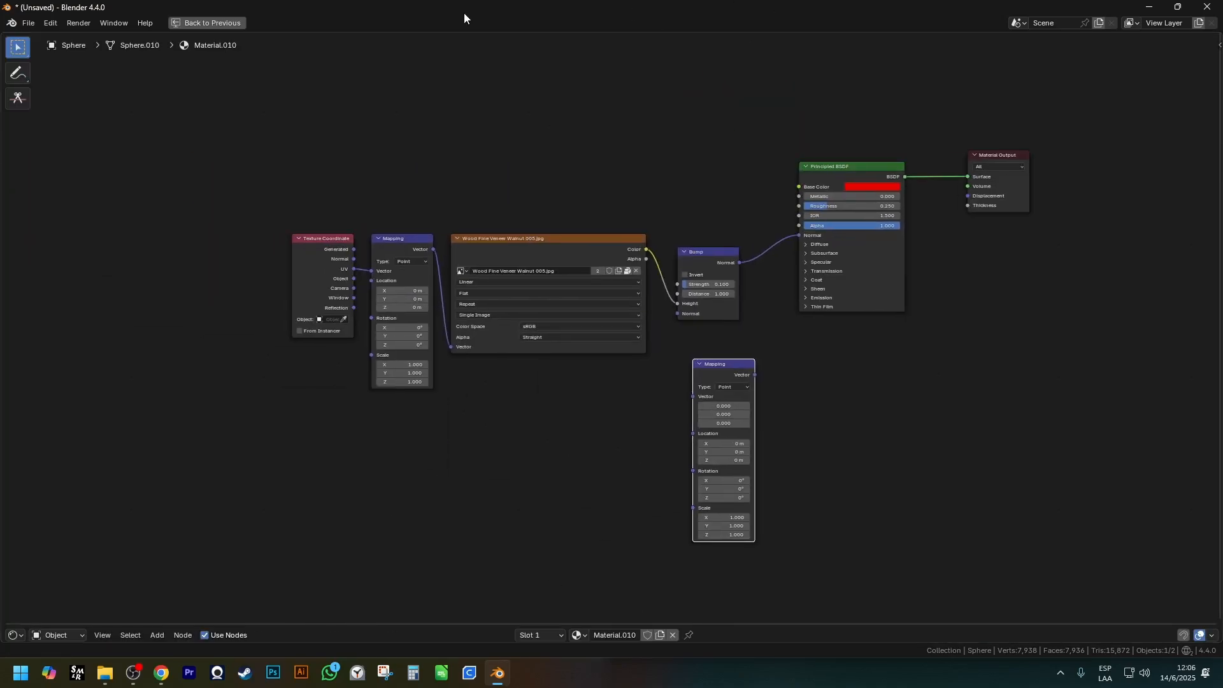
{"action": "mouse_move", "coordinate": [730, 367]}
{"action": "left_mouse_down"}
{"action": "mouse_move", "coordinate": [409, 397]}
{"action": "mouse_move", "coordinate": [408, 428]}
{"action": "left_mouse_up"}
{"action": "mouse_move", "coordinate": [364, 218]}
{"action": "left_mouse_down"}
{"action": "mouse_move", "coordinate": [452, 385]}
{"action": "mouse_move", "coordinate": [440, 398]}
{"action": "left_mouse_up"}
{"action": "mouse_move", "coordinate": [366, 411]}
{"action": "left_mouse_down"}
{"action": "mouse_move", "coordinate": [464, 606]}
{"action": "mouse_move", "coordinate": [446, 615]}
{"action": "left_mouse_up"}
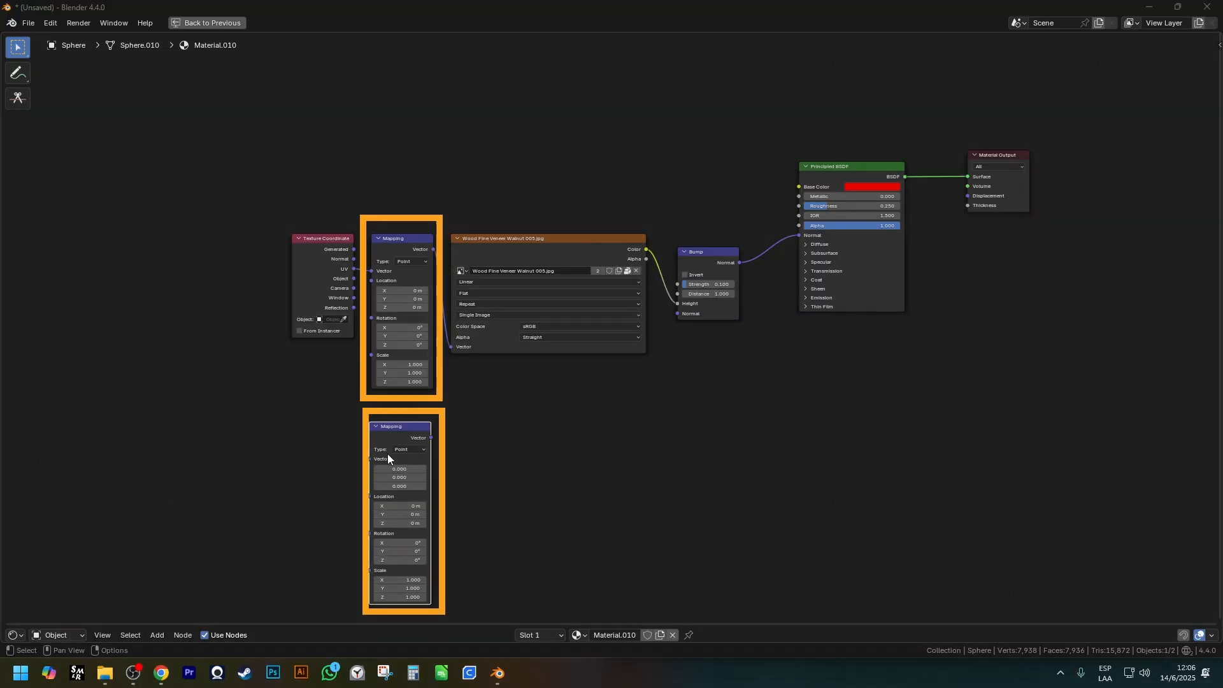
Review the Location, Rotation and Scale settings of the original Mapping node.
{"action": "scroll", "coordinate": [369, 210], "scroll_direction": "up", "scroll_amount": 4}
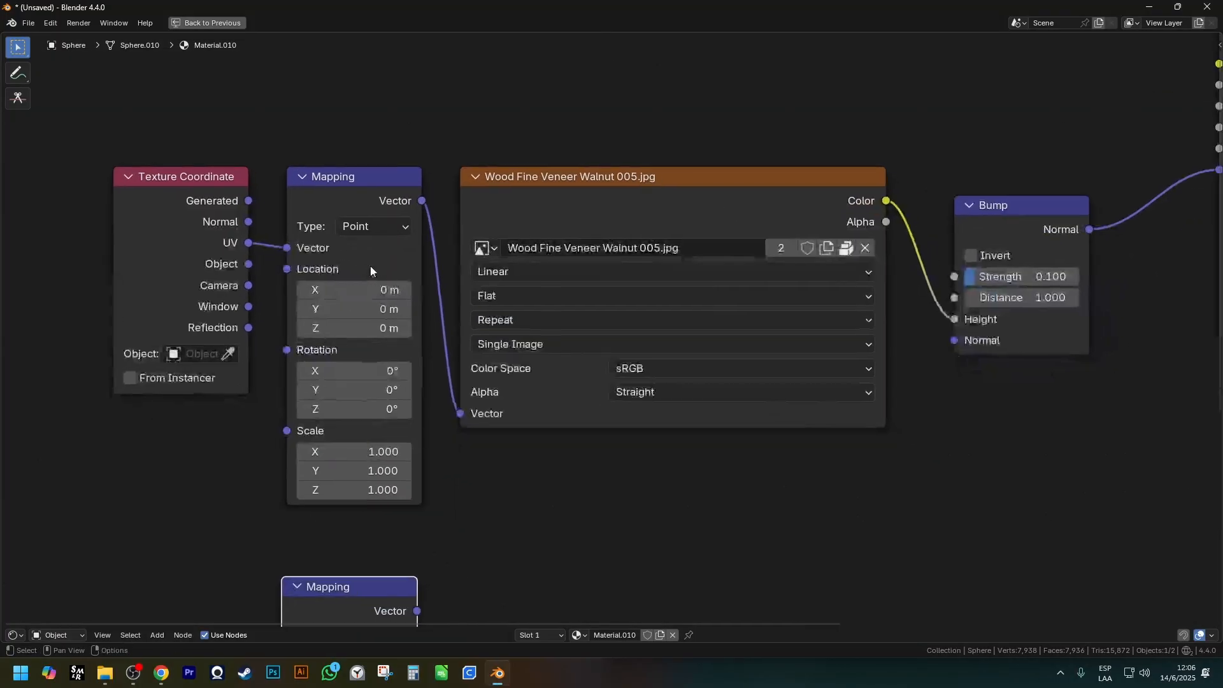
{"action": "scroll", "coordinate": [369, 267], "scroll_direction": "up", "scroll_amount": 1}
{"action": "mouse_move", "coordinate": [265, 258]}
{"action": "left_mouse_down"}
{"action": "mouse_move", "coordinate": [539, 380]}
{"action": "mouse_move", "coordinate": [470, 353]}
{"action": "left_mouse_up"}
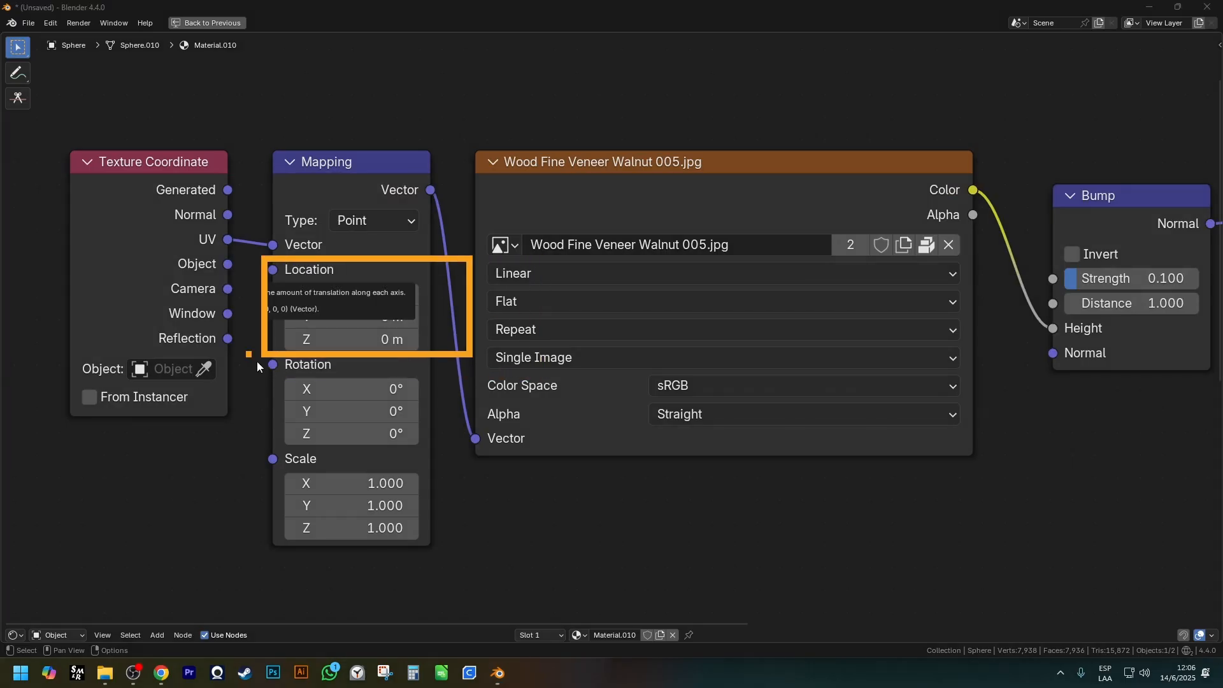
{"action": "left_click_drag", "start_coordinate": [249, 354], "coordinate": [417, 431]}
{"action": "left_click_drag", "start_coordinate": [226, 444], "coordinate": [449, 545]}
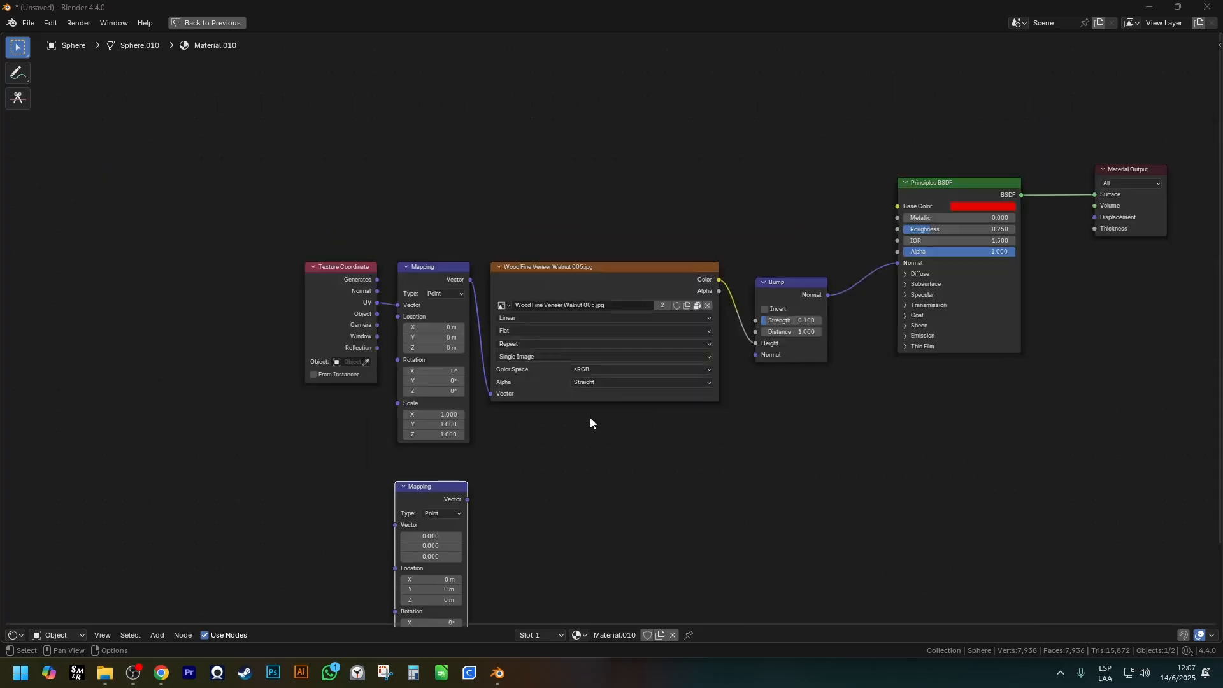
Delete the extra, unconnected Mapping node.
{"action": "key", "text": "Home"}
{"action": "key", "text": "x"}
Add a Normal vector node in the empty space below the existing nodes, and delete it again.
{"action": "key", "text": "shift+a"}
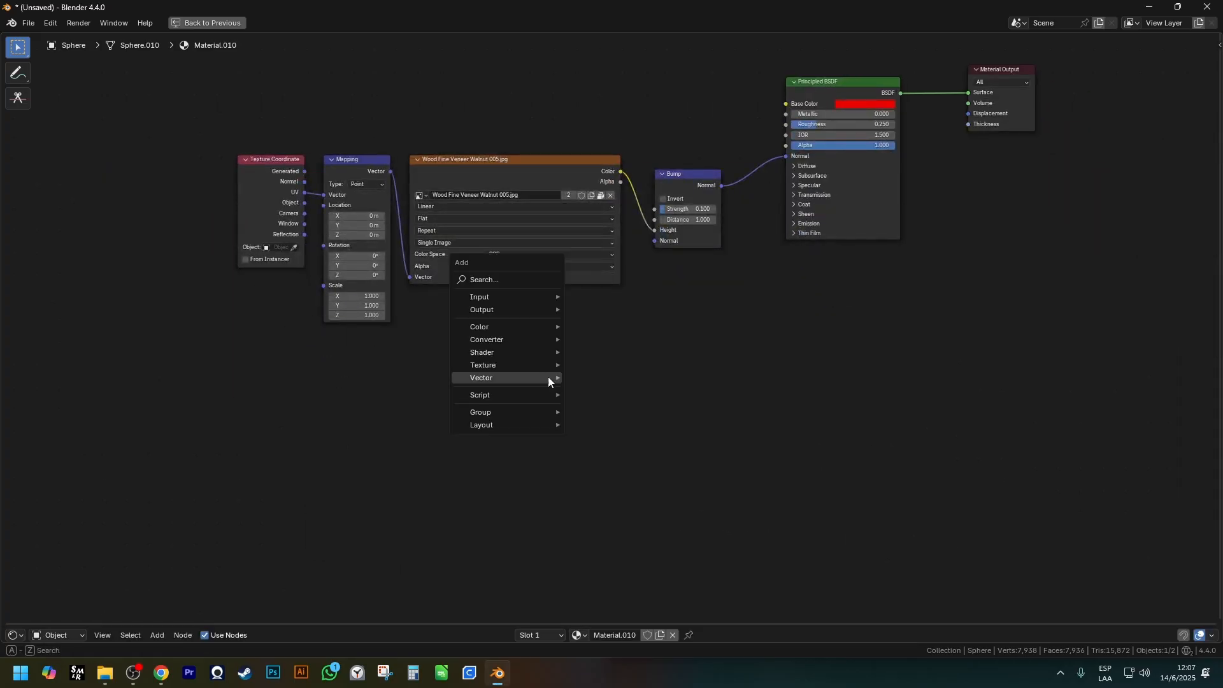
{"action": "mouse_move", "coordinate": [524, 378]}
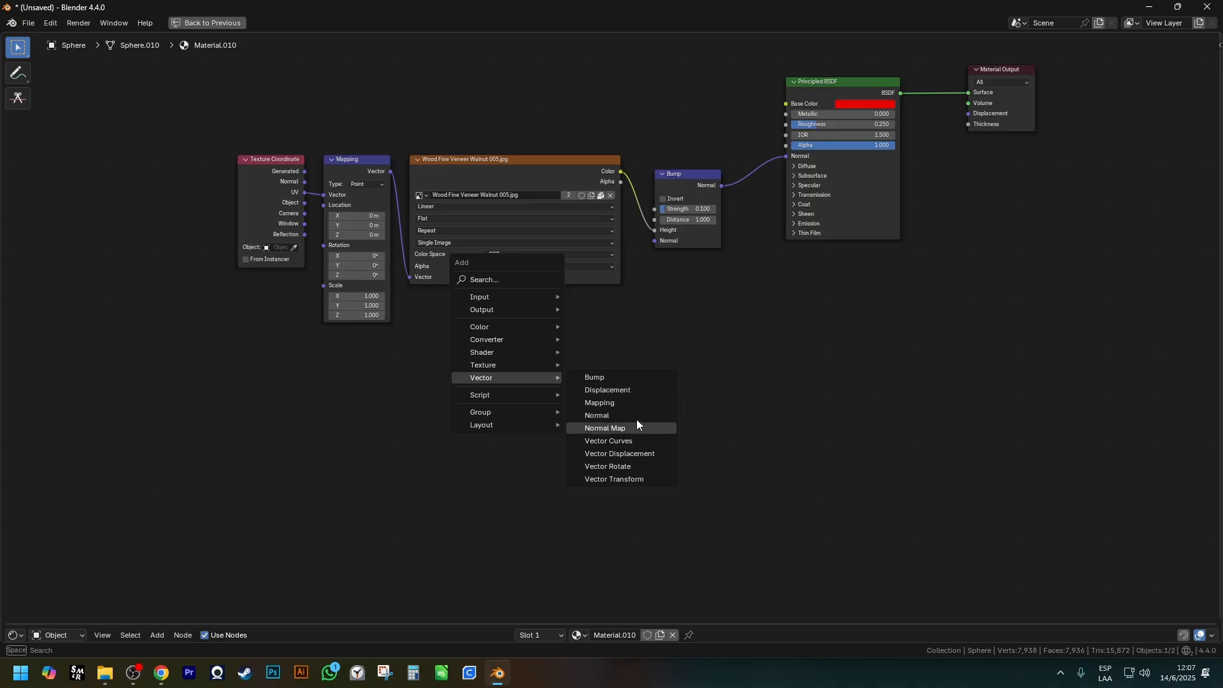
{"action": "left_click", "coordinate": [597, 415]}
{"action": "left_click", "coordinate": [672, 309]}
{"action": "scroll", "coordinate": [727, 381], "scroll_direction": "up", "scroll_amount": 5}
{"action": "left_click_drag", "start_coordinate": [701, 373], "coordinate": [674, 272]}
{"action": "key", "text": "x"}
Add a Normal Map node and place it in the empty space below the Bump node.
{"action": "key", "text": "shift+a"}
{"action": "mouse_move", "coordinate": [677, 275]}
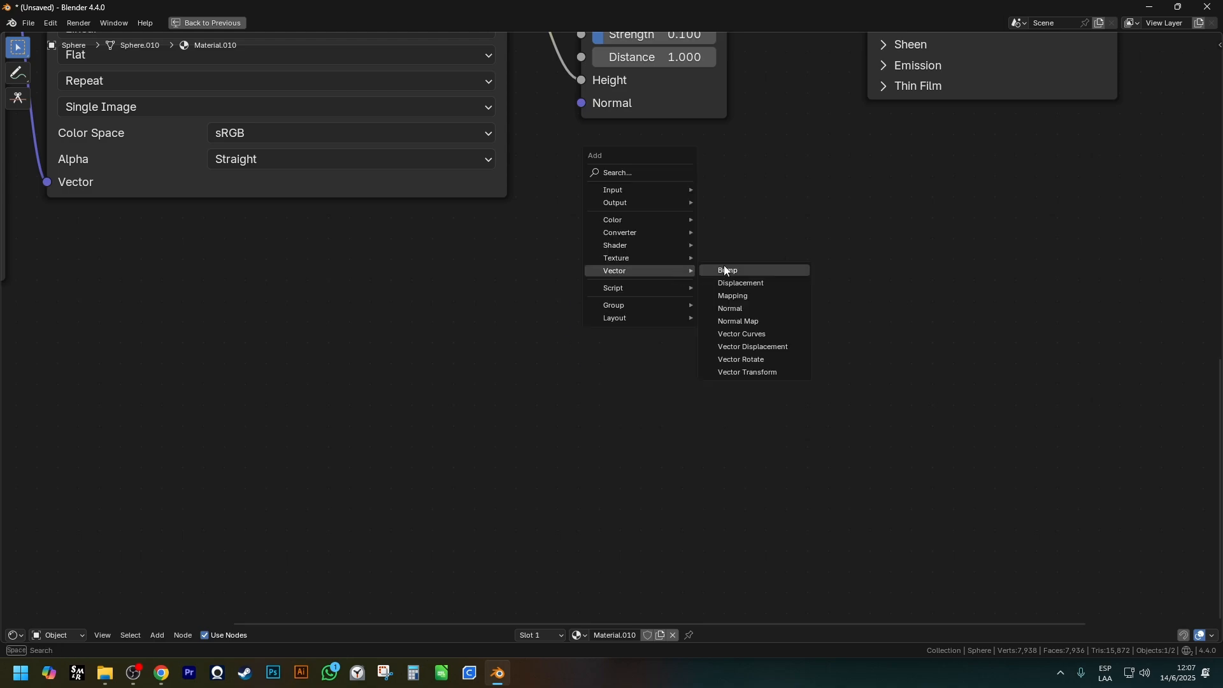
{"action": "left_click", "coordinate": [786, 323]}
{"action": "left_click", "coordinate": [639, 287]}
{"action": "scroll", "coordinate": [653, 295], "scroll_direction": "down", "scroll_amount": 4}
{"action": "middle_click_drag", "start_coordinate": [674, 311], "coordinate": [546, 399]}
{"action": "left_click_drag", "start_coordinate": [547, 399], "coordinate": [524, 441]}
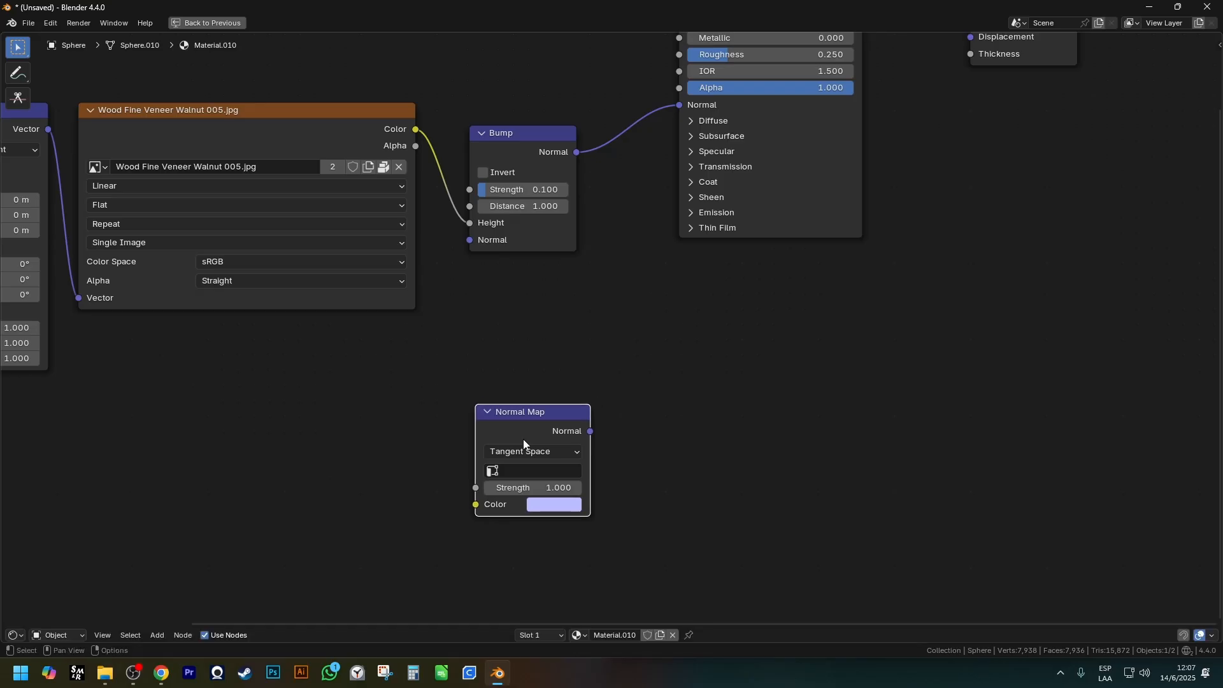
{"action": "scroll", "coordinate": [525, 441], "scroll_direction": "down", "scroll_amount": 1}
{"action": "middle_click_drag", "start_coordinate": [528, 438], "coordinate": [623, 359]}
{"action": "left_click_drag", "start_coordinate": [633, 347], "coordinate": [621, 381]}
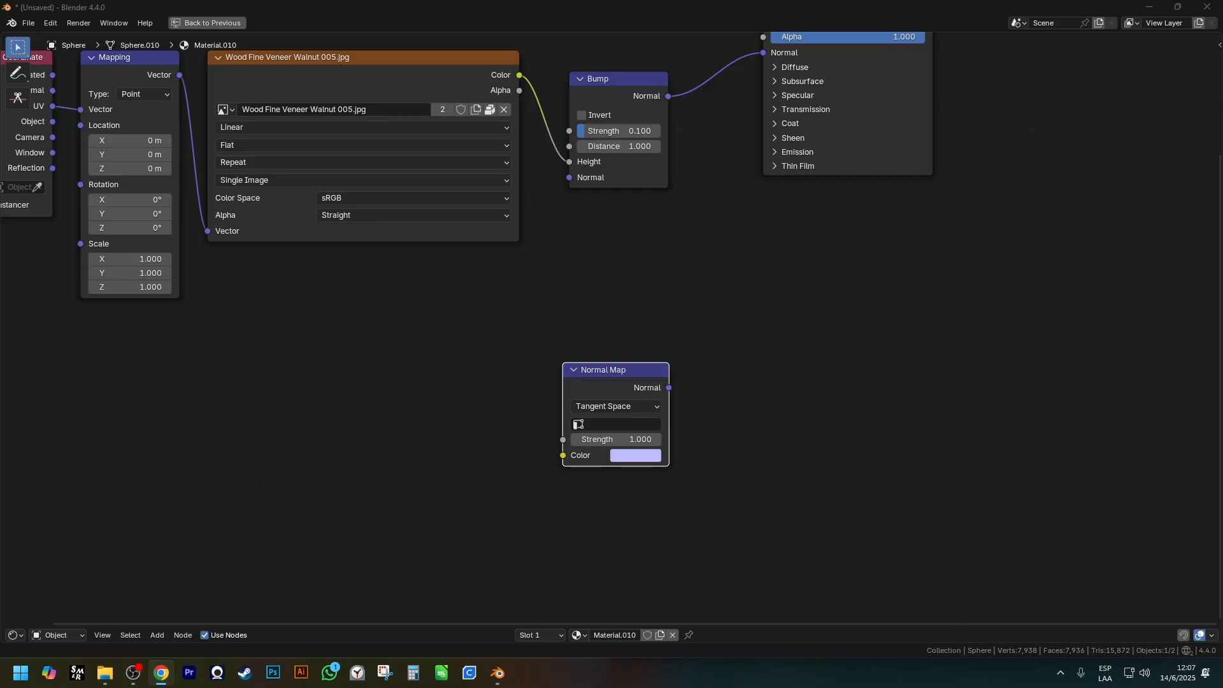
Switch to Chrome, show Google image results for "normal map" and open the Brandon 3D stone-wall example.
{"action": "left_click_drag", "start_coordinate": [701, 0], "coordinate": [510, 0]}
{"action": "left_click", "coordinate": [197, 154]}
{"action": "scroll", "coordinate": [697, 346], "scroll_direction": "down", "scroll_amount": 6}
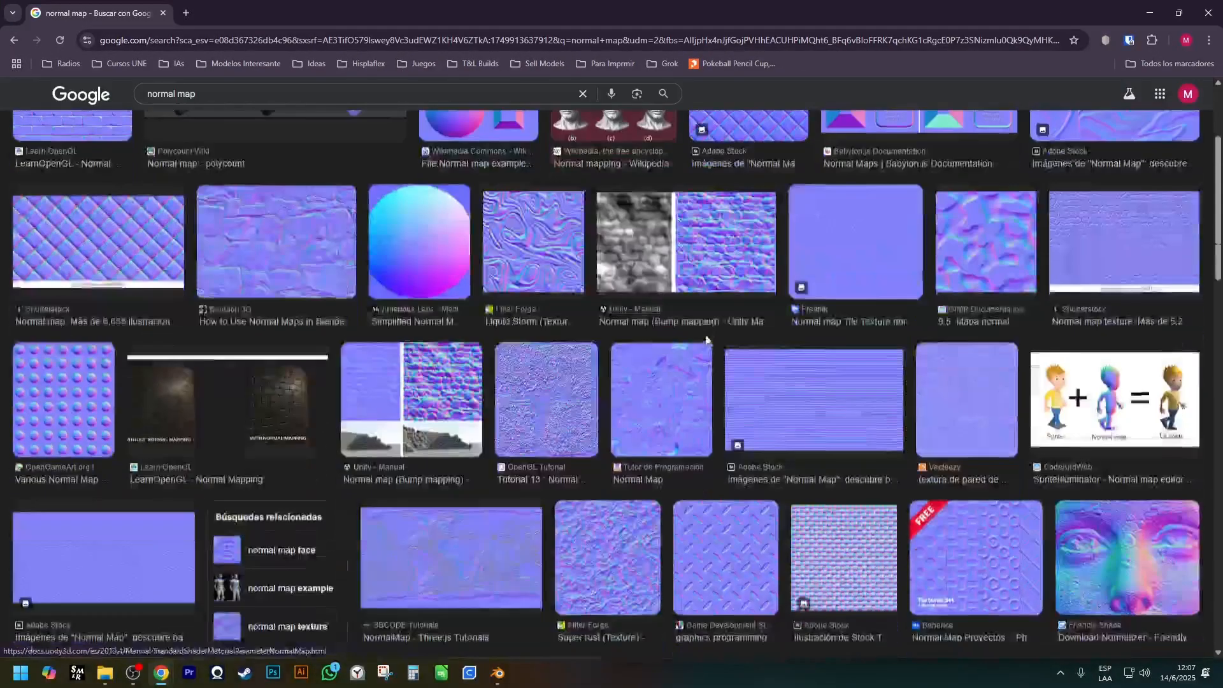
{"action": "scroll", "coordinate": [624, 300], "scroll_direction": "up", "scroll_amount": 3}
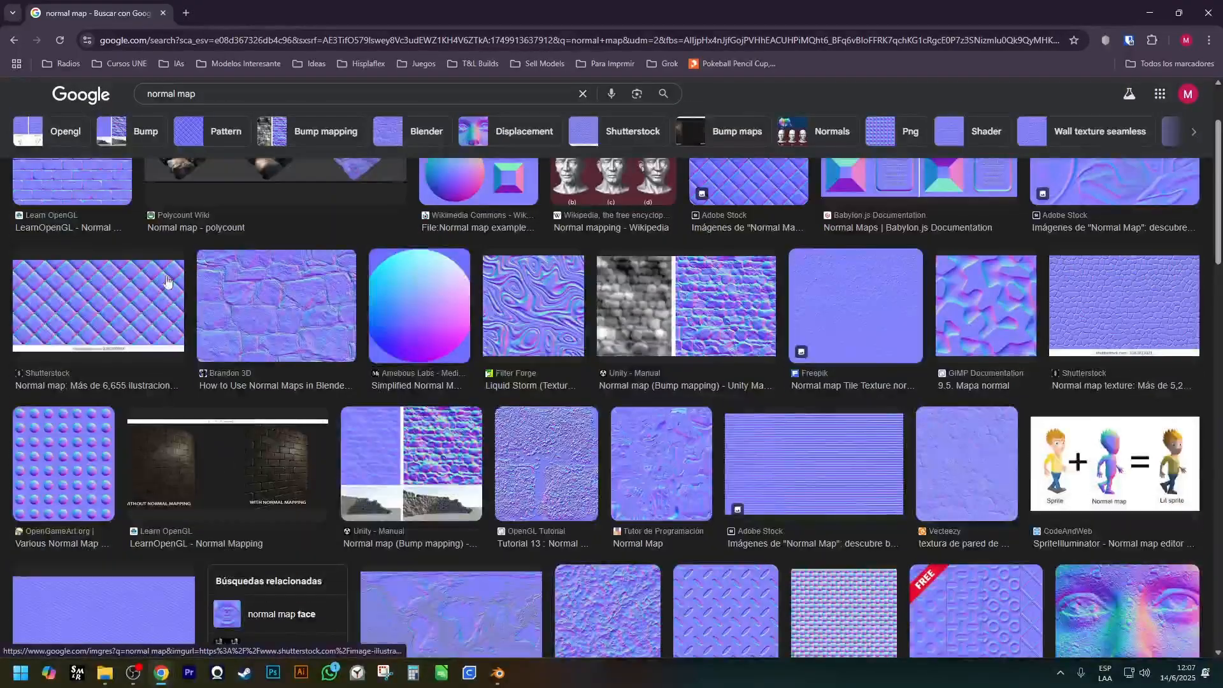
{"action": "left_click", "coordinate": [300, 315]}
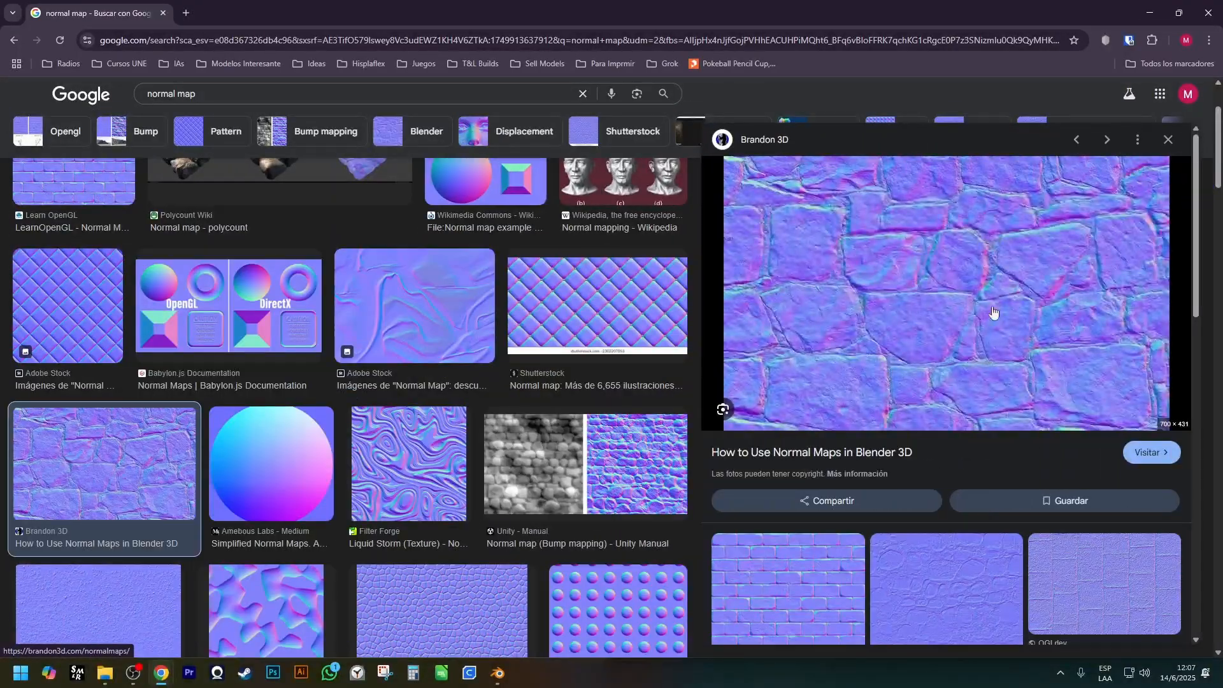
Compare the Normal Map node in Blender with the stone-wall normal map image in Chrome.
{"action": "key", "text": "alt+Tab"}
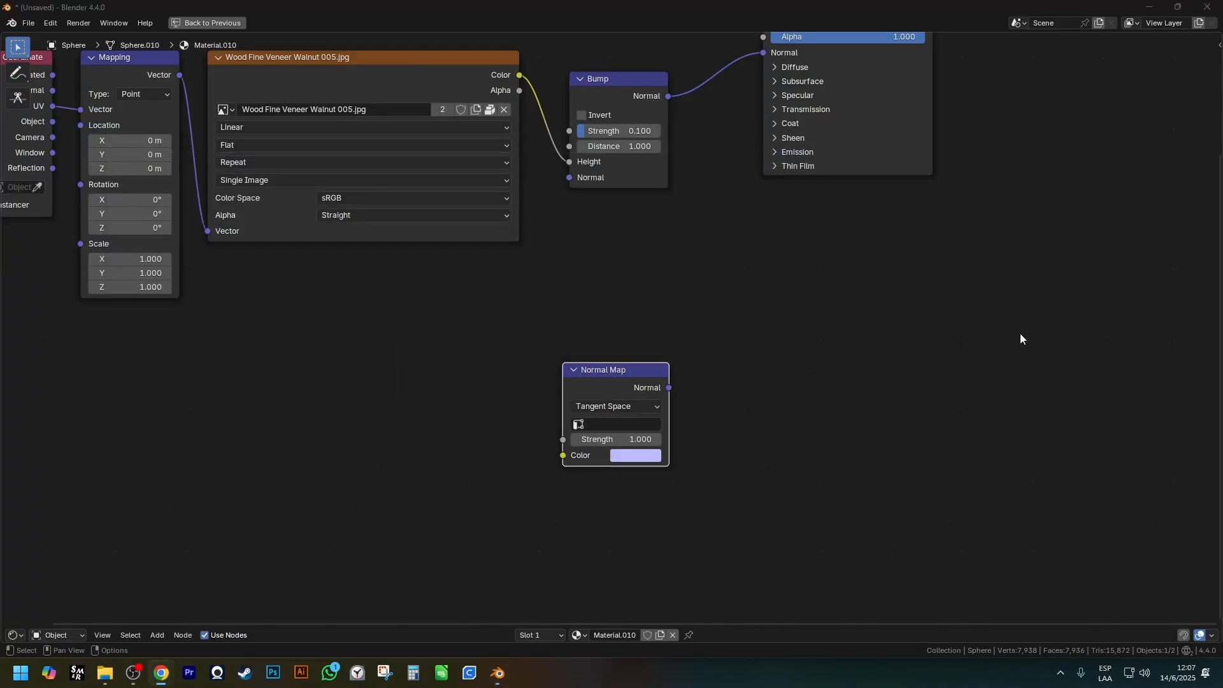
{"action": "key", "text": "alt+Tab"}
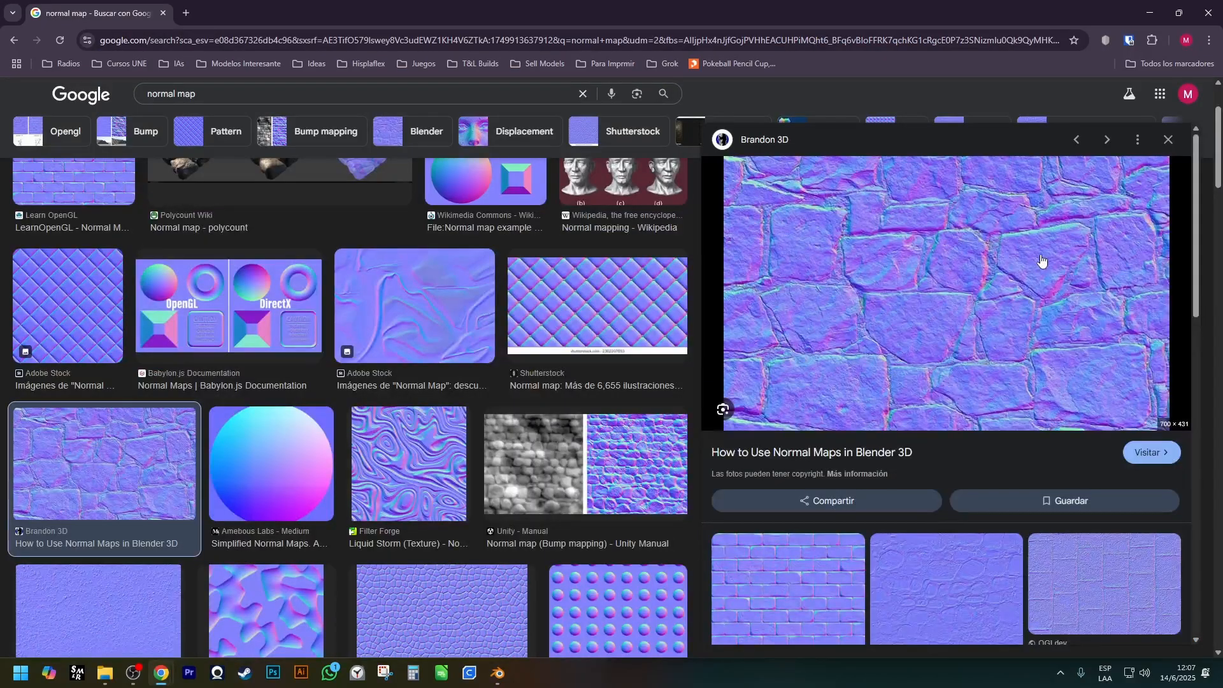
{"action": "key", "text": "alt+Tab"}
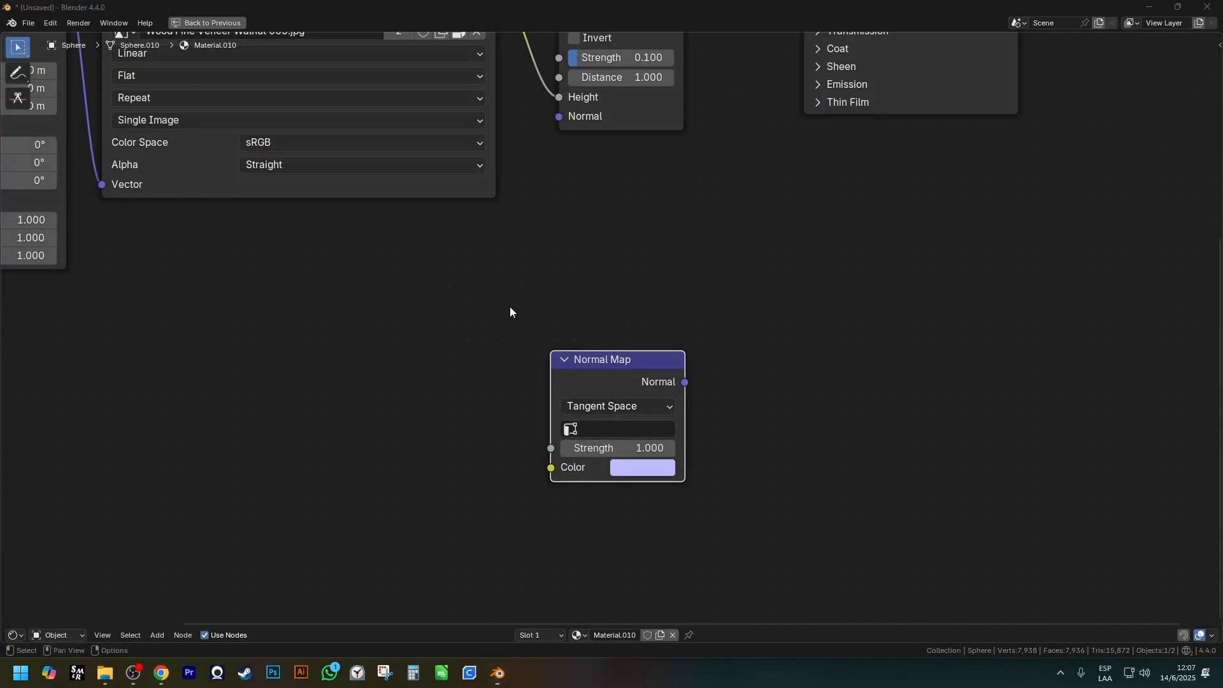
{"action": "key", "text": "alt+Tab"}
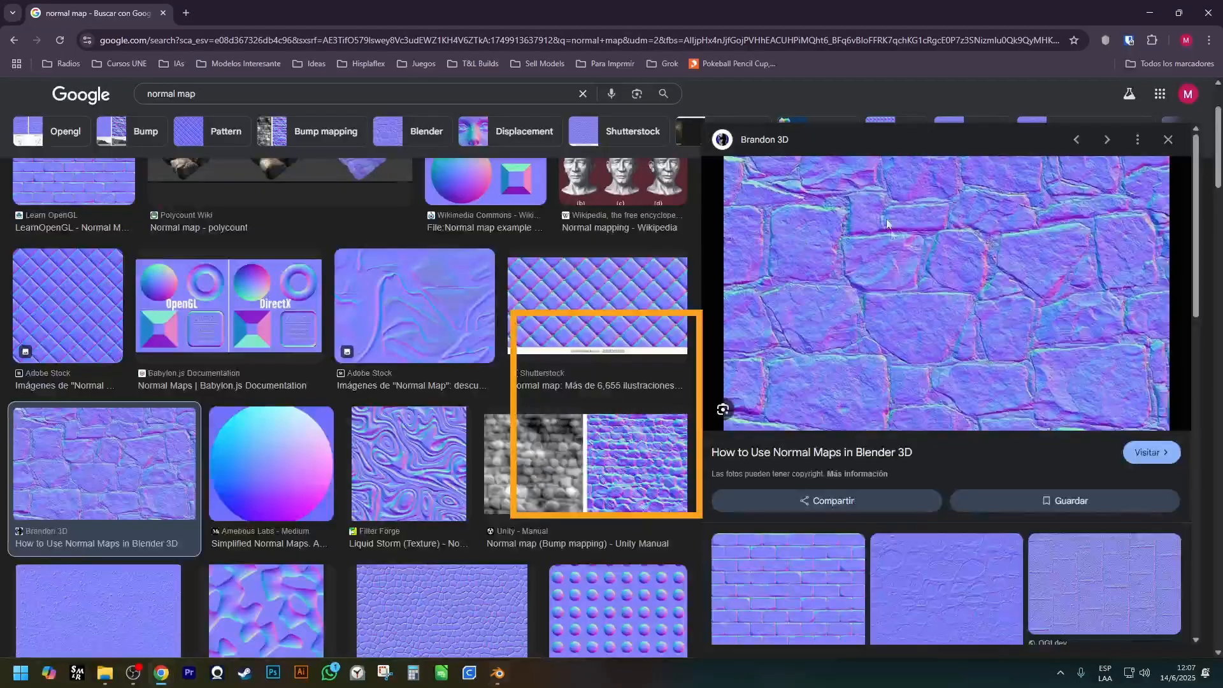
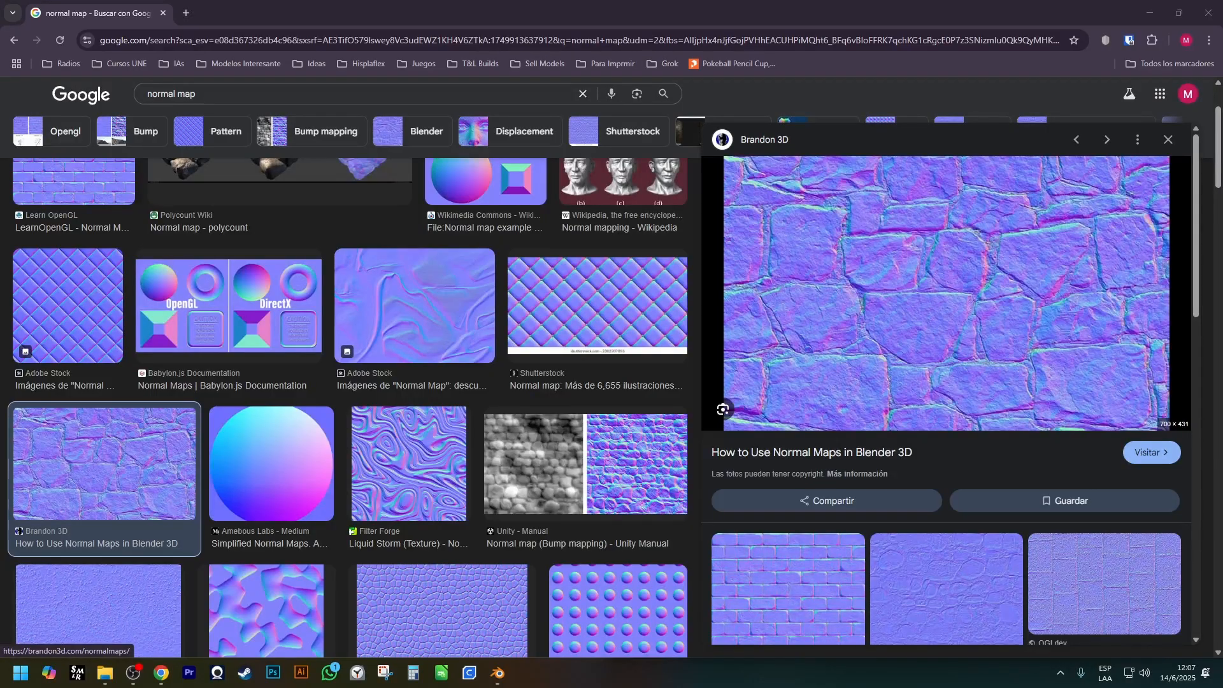
Browse the related normal map images in Chrome, and switch back to Blender to compare the Normal Map node with the Bump node.
{"action": "scroll", "coordinate": [1037, 374], "scroll_direction": "down", "scroll_amount": 5}
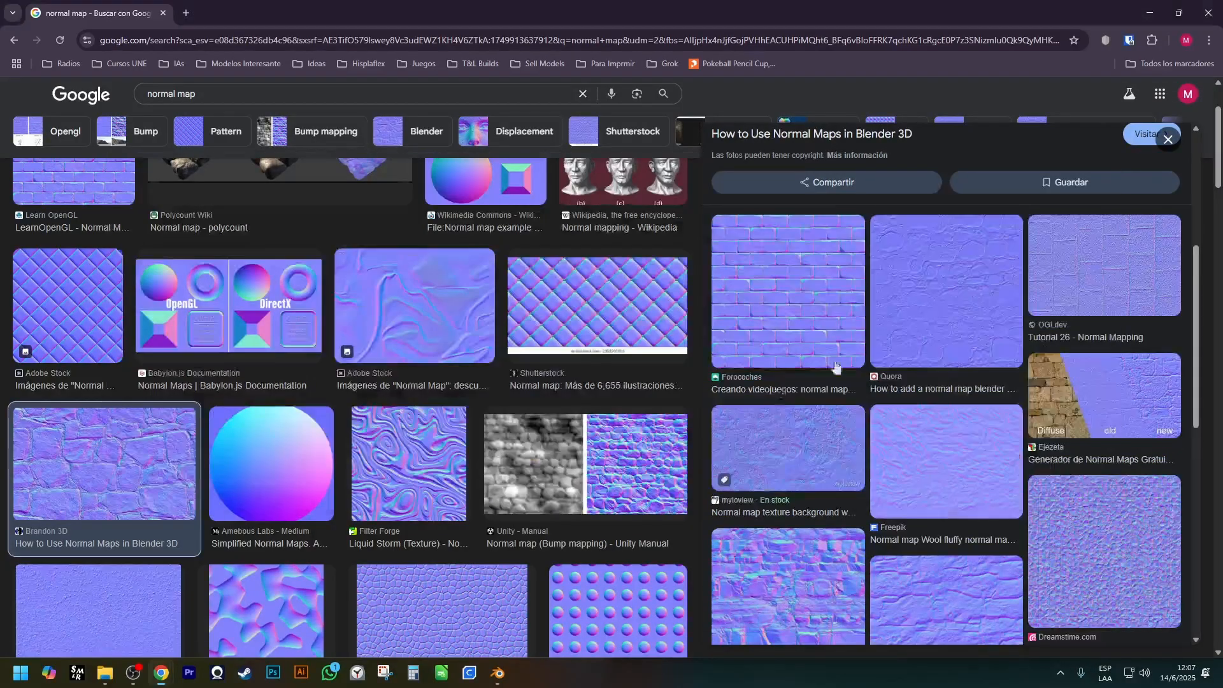
{"action": "key", "text": "alt+Tab"}
{"action": "key", "text": "alt+Tab"}
{"action": "left_click_drag", "start_coordinate": [733, 524], "coordinate": [730, 523]}
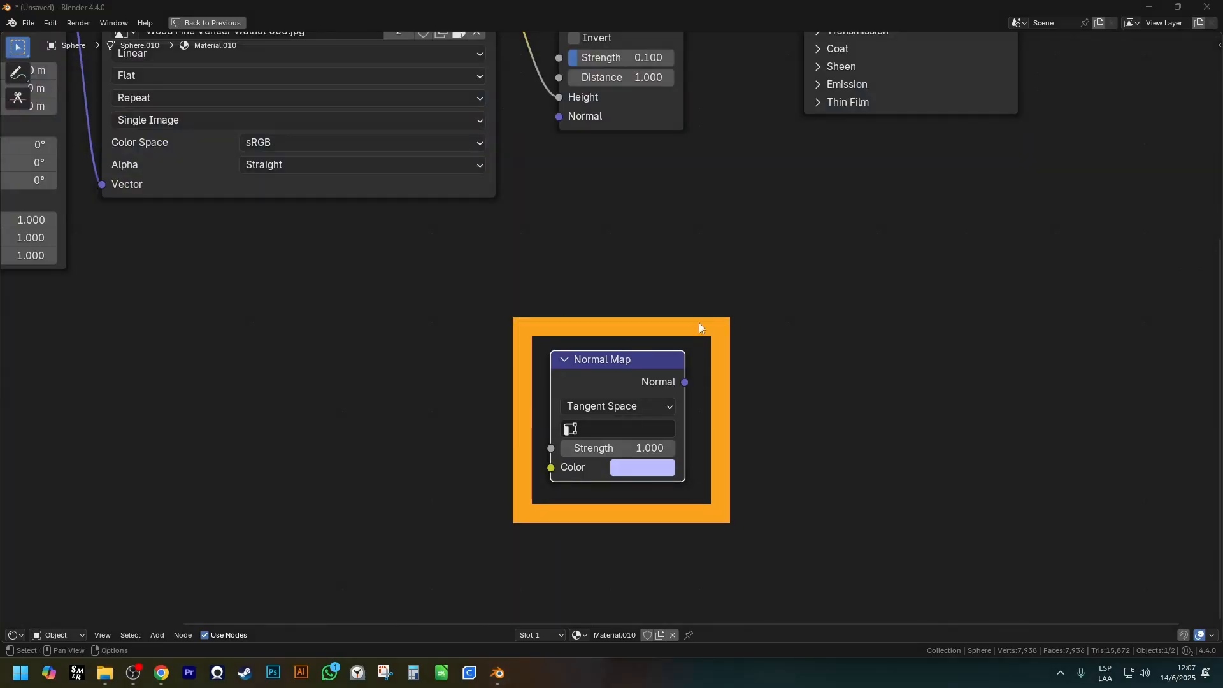
{"action": "scroll", "coordinate": [708, 240], "scroll_direction": "down", "scroll_amount": 1}
{"action": "middle_click_drag", "start_coordinate": [706, 269], "coordinate": [703, 320]}
{"action": "mouse_move", "coordinate": [686, 218]}
{"action": "left_mouse_down"}
{"action": "mouse_move", "coordinate": [585, 16]}
{"action": "mouse_move", "coordinate": [562, 2]}
{"action": "left_mouse_up"}
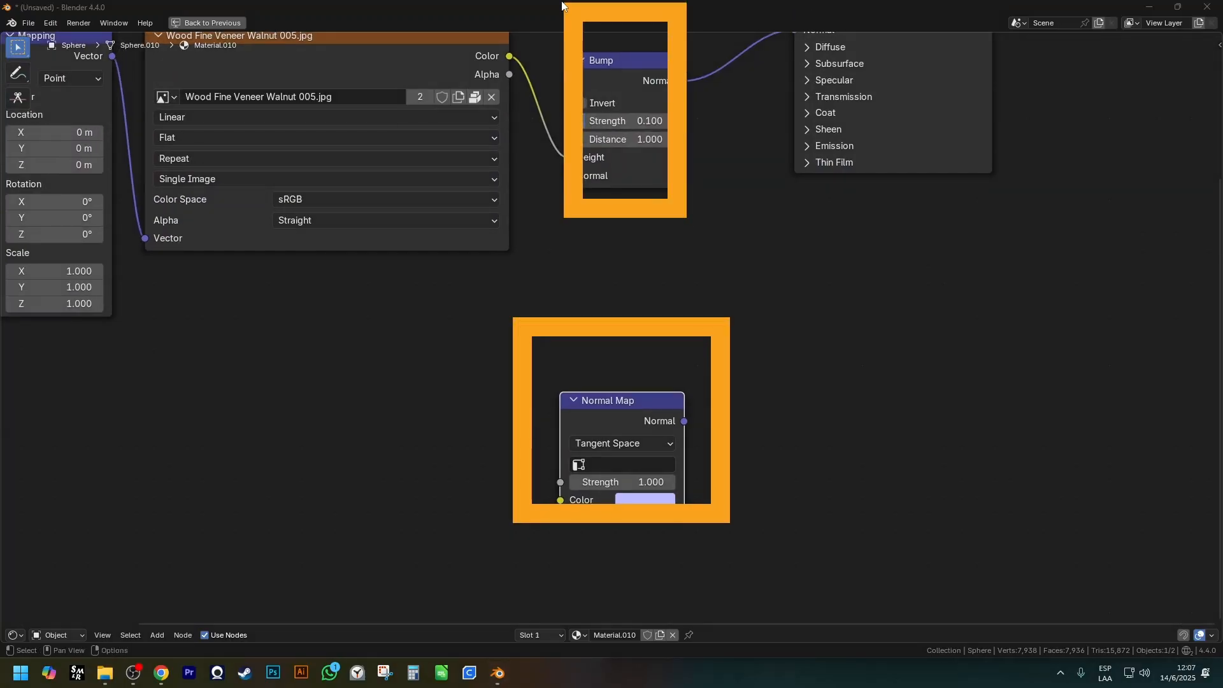
{"action": "key", "text": "Escape"}
{"action": "left_click_drag", "start_coordinate": [550, 44], "coordinate": [683, 204], "text": "ctrl+shift"}
{"action": "scroll", "coordinate": [392, 87], "scroll_direction": "down", "scroll_amount": 1}
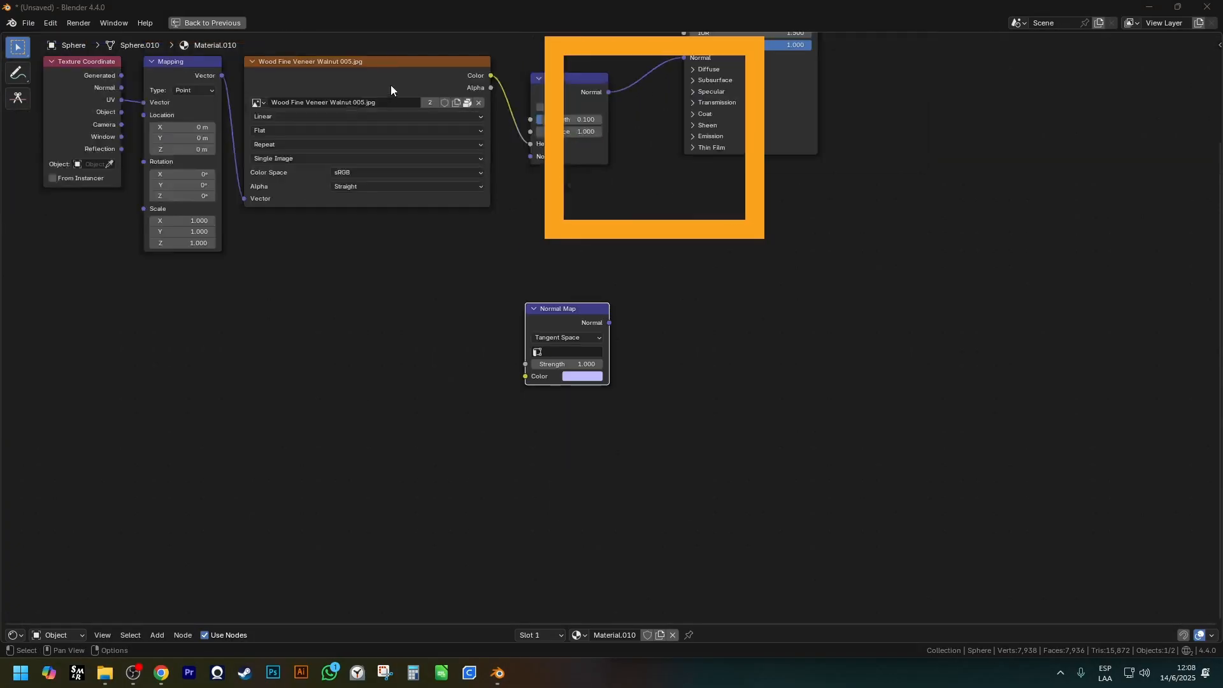
Restore the full Shading workspace layout and delete the Normal Map node below the other nodes.
{"action": "key", "text": "ctrl+space"}
{"action": "scroll", "coordinate": [695, 266], "scroll_direction": "down", "scroll_amount": 2}
{"action": "key", "text": "Escape"}
{"action": "mouse_move", "coordinate": [705, 215]}
{"action": "middle_mouse_down"}
{"action": "mouse_move", "coordinate": [770, 225]}
{"action": "mouse_move", "coordinate": [705, 232]}
{"action": "middle_mouse_up"}
{"action": "scroll", "coordinate": [550, 481], "scroll_direction": "down", "scroll_amount": 2}
{"action": "middle_click_drag", "start_coordinate": [550, 481], "coordinate": [537, 573], "text": "shift"}
{"action": "scroll", "coordinate": [537, 578], "scroll_direction": "up", "scroll_amount": 2}
{"action": "left_click", "coordinate": [530, 593]}
{"action": "key", "text": "x"}
Examine the Vector nodes that can be added, including Vector Curves, Vector Displacement, Vector Rotate and Vector Transform.
{"action": "key", "text": "shift+a"}
{"action": "mouse_move", "coordinate": [533, 578]}
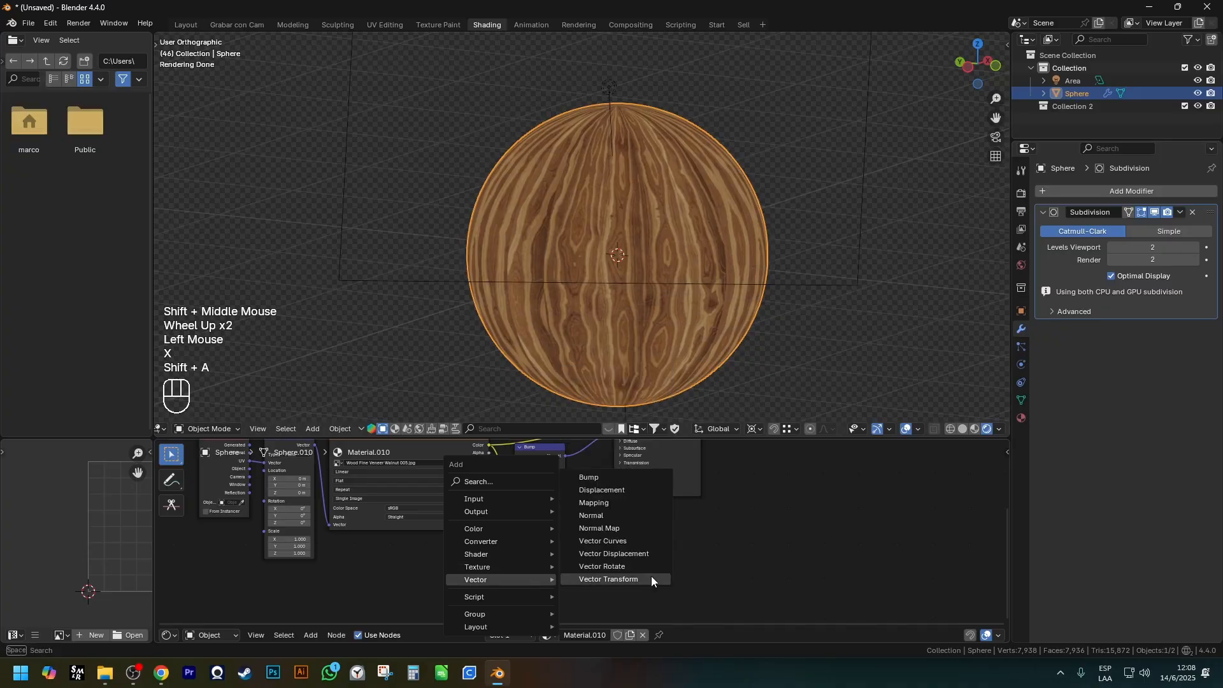
{"action": "left_click", "coordinate": [642, 541]}
{"action": "right_click", "coordinate": [565, 513]}
{"action": "key", "text": "a"}
{"action": "key", "text": "shift+a"}
{"action": "mouse_move", "coordinate": [554, 523]}
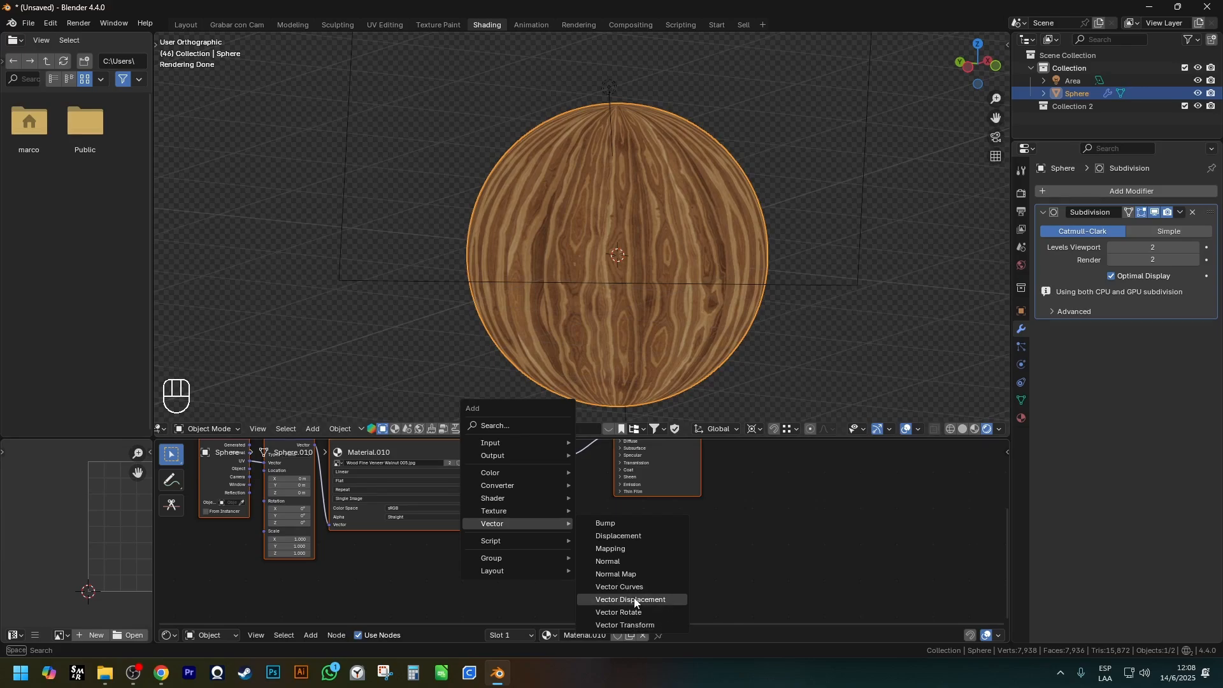
{"action": "scroll", "coordinate": [591, 507], "scroll_direction": "down", "scroll_amount": 2, "text": "shift"}
{"action": "middle_click_drag", "start_coordinate": [591, 506], "coordinate": [579, 561], "text": "shift"}
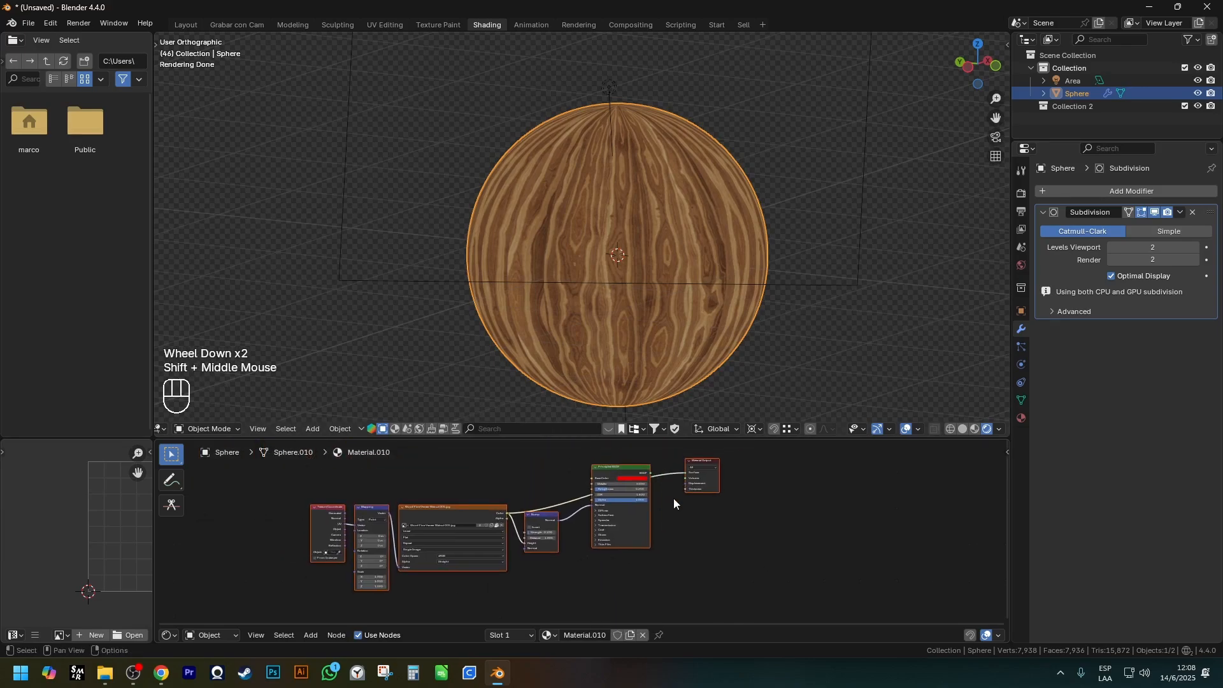
Disconnect the wood image's Color from the Principled BSDF's Base Color, and select the Principled BSDF node.
{"action": "scroll", "coordinate": [673, 499], "scroll_direction": "up", "scroll_amount": 1}
{"action": "left_click", "coordinate": [630, 465], "text": "ctrl+shift"}
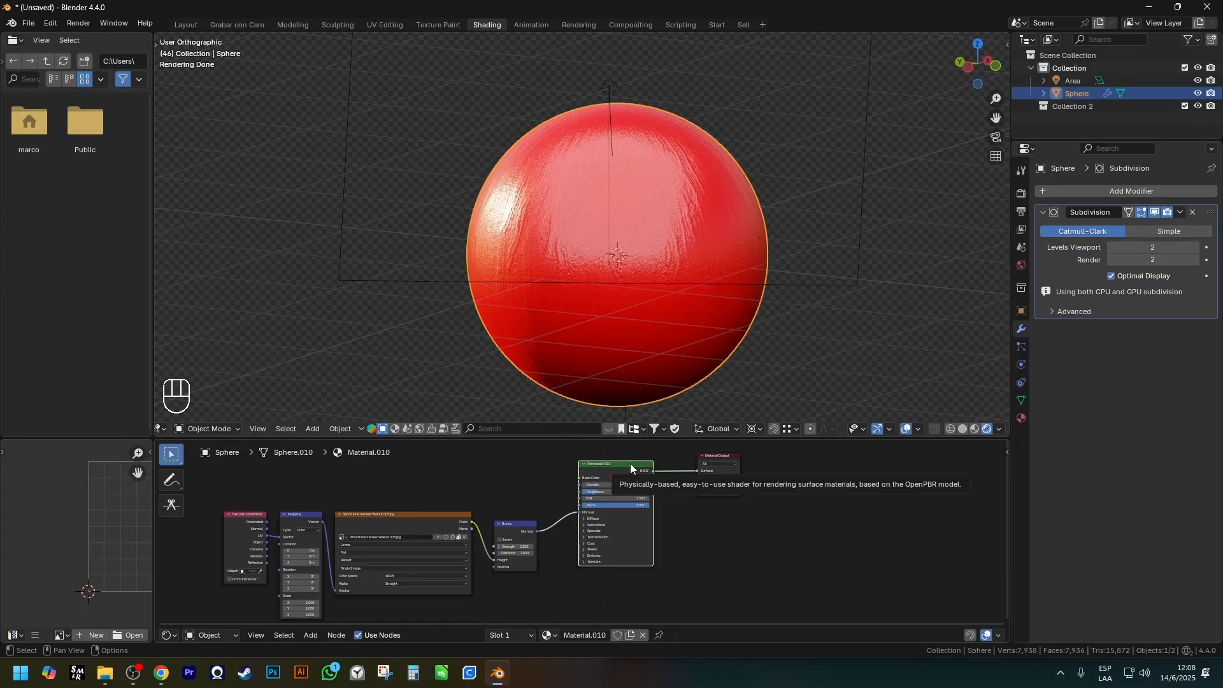
{"action": "middle_click_drag", "start_coordinate": [663, 493], "coordinate": [693, 480], "text": "shift"}
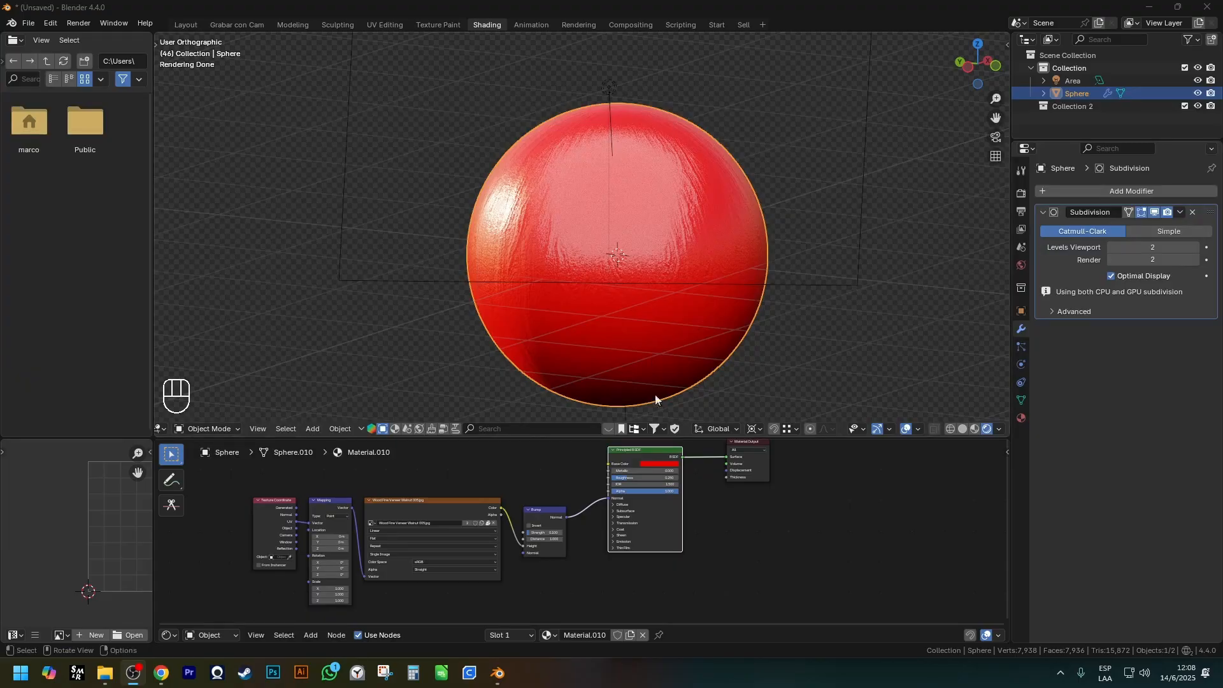
{"action": "scroll", "coordinate": [605, 504], "scroll_direction": "down", "scroll_amount": 2}
{"action": "middle_click_drag", "start_coordinate": [605, 504], "coordinate": [579, 533], "text": "shift"}
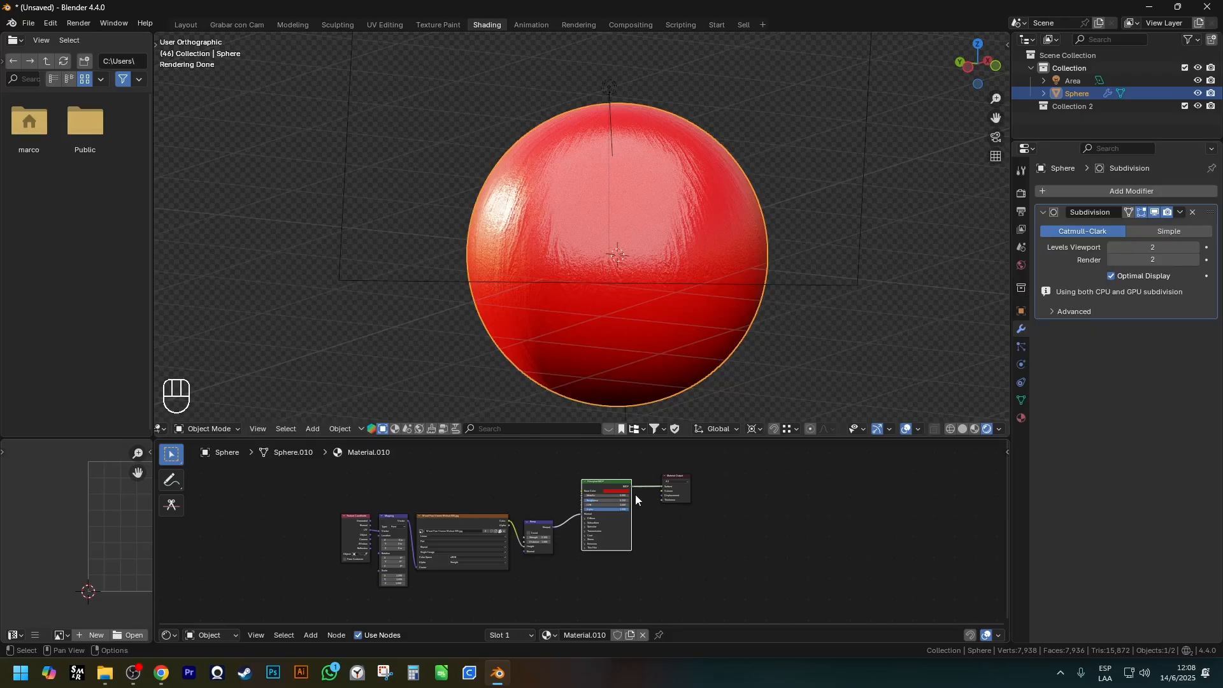
{"action": "scroll", "coordinate": [636, 494], "scroll_direction": "up", "scroll_amount": 3}
{"action": "middle_click_drag", "start_coordinate": [639, 515], "coordinate": [708, 543], "text": "shift"}
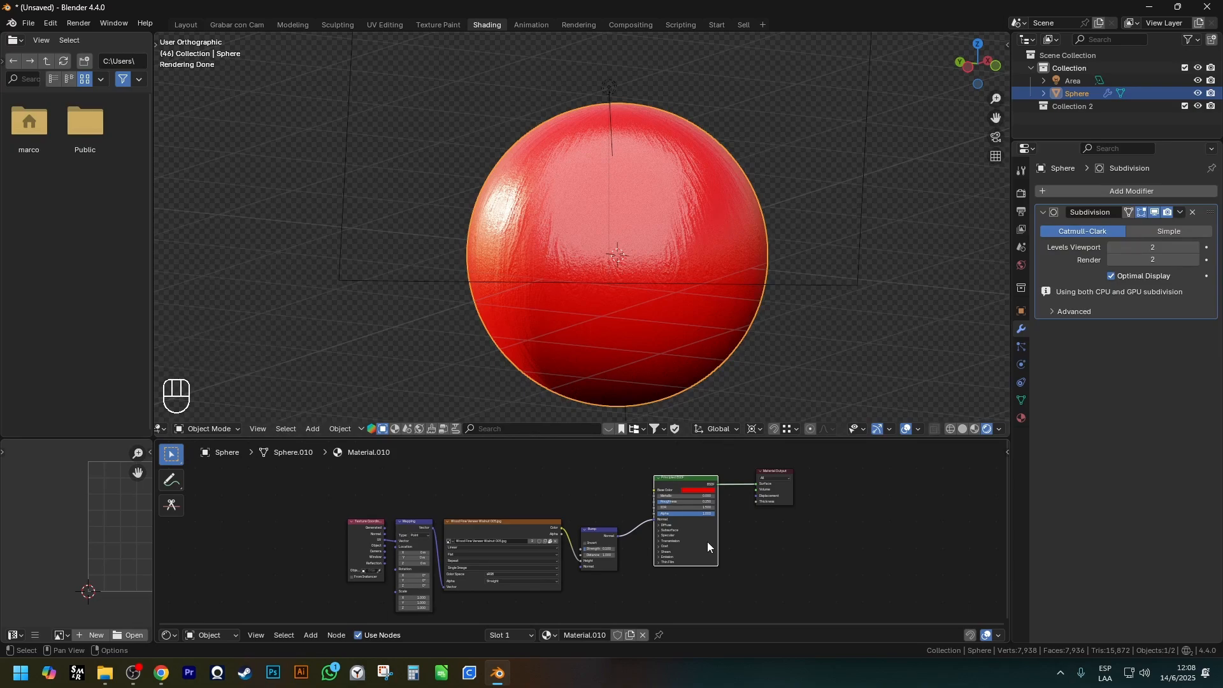
{"action": "key", "text": "Escape"}
{"action": "scroll", "coordinate": [695, 503], "scroll_direction": "down", "scroll_amount": 2}
{"action": "middle_click_drag", "start_coordinate": [695, 503], "coordinate": [607, 532]}
{"action": "scroll", "coordinate": [675, 538], "scroll_direction": "up", "scroll_amount": 1}
{"action": "key", "text": "Escape"}
Change the Shader Editor to the Geometry Node Editor and create a new geometry node tree for the sphere.
{"action": "left_click", "coordinate": [168, 636]}
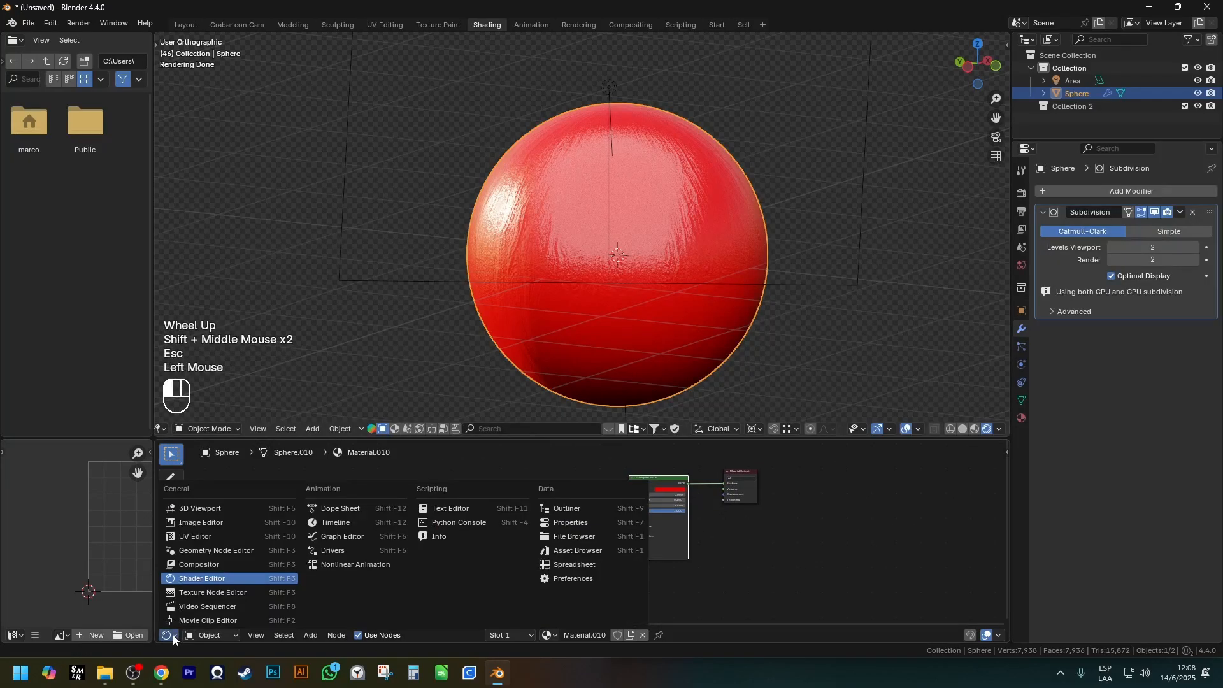
{"action": "left_click", "coordinate": [204, 551]}
{"action": "left_click", "coordinate": [561, 633]}
{"action": "scroll", "coordinate": [598, 580], "scroll_direction": "down", "scroll_amount": 1}
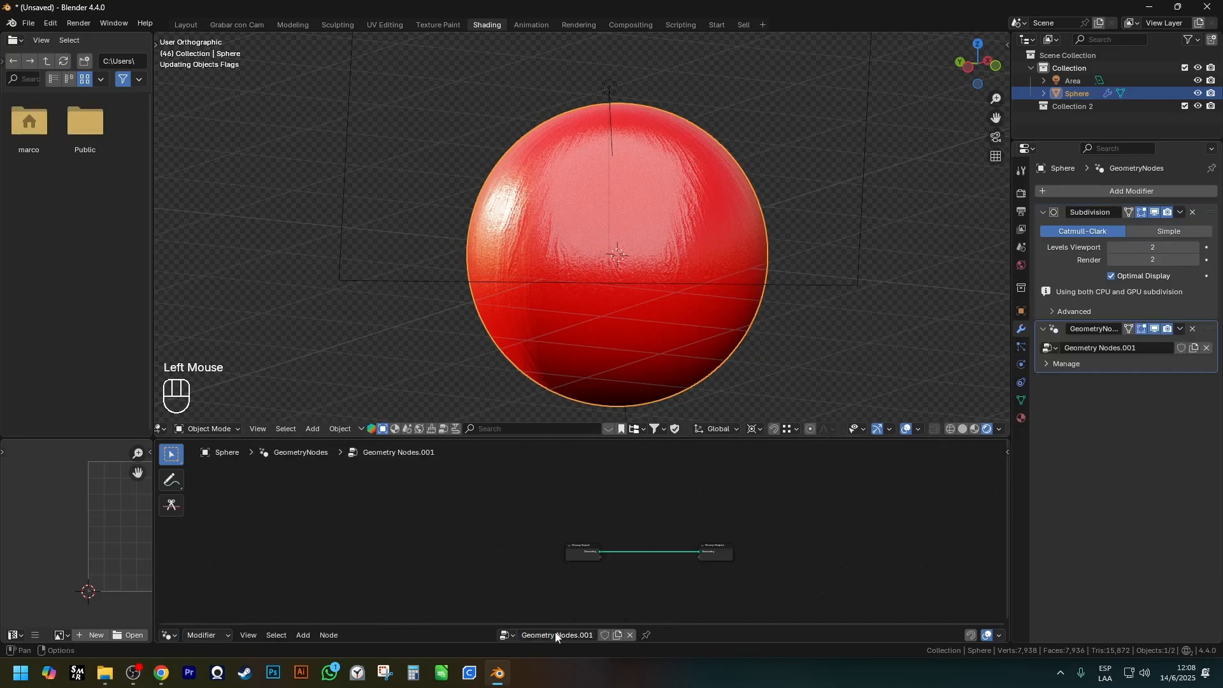
{"action": "scroll", "coordinate": [629, 561], "scroll_direction": "up", "scroll_amount": 4}
{"action": "scroll", "coordinate": [630, 566], "scroll_direction": "up", "scroll_amount": 1}
{"action": "middle_click_drag", "start_coordinate": [630, 567], "coordinate": [546, 574], "text": "shift"}
Show the 3D viewport in solid shading and view the sphere from another angle.
{"action": "key", "text": "z"}
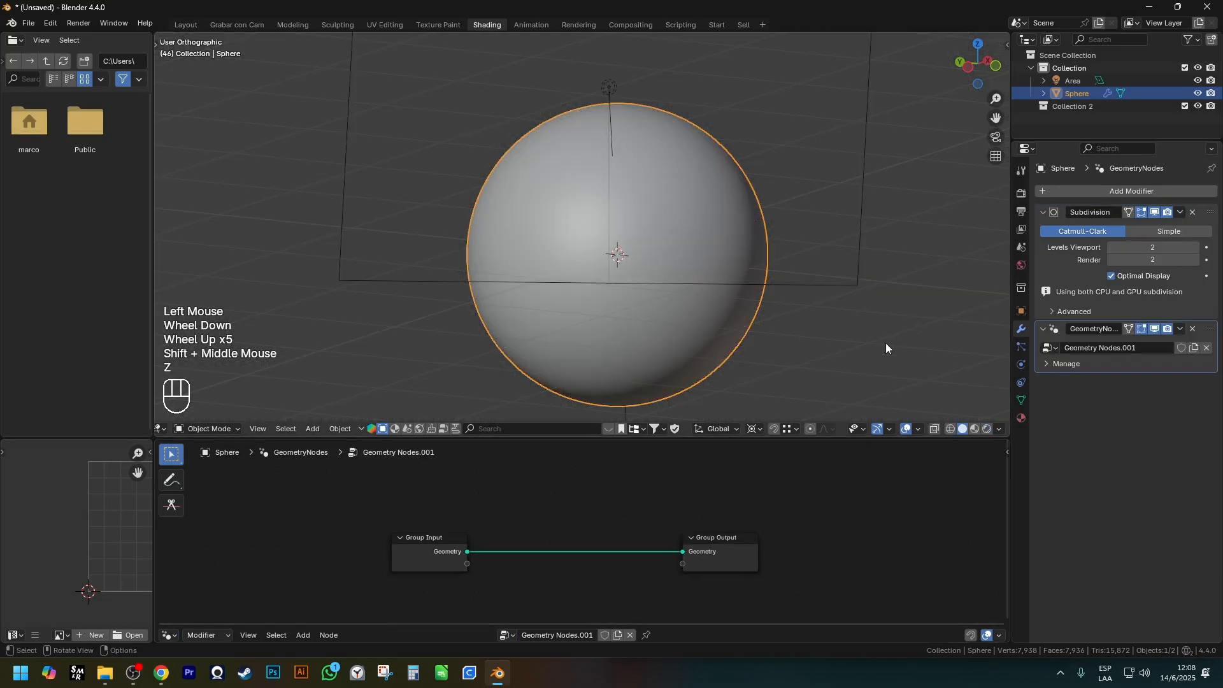
{"action": "middle_click_drag", "start_coordinate": [698, 367], "coordinate": [696, 332], "text": "shift"}
{"action": "mouse_move", "coordinate": [696, 332]}
{"action": "middle_mouse_down"}
{"action": "mouse_move", "coordinate": [704, 311]}
{"action": "mouse_move", "coordinate": [781, 299]}
{"action": "middle_mouse_up"}
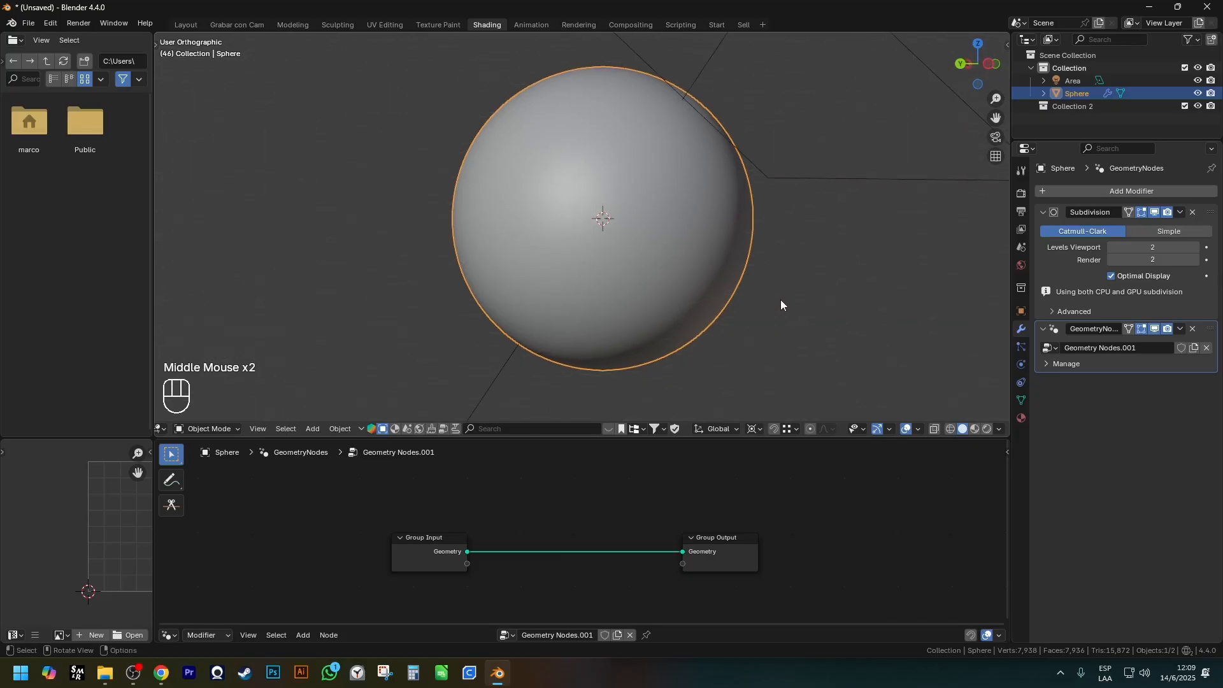
Look over the node categories available for geometry nodes, and view the sphere from farther away.
{"action": "left_click", "coordinate": [715, 561]}
{"action": "key", "text": "g"}
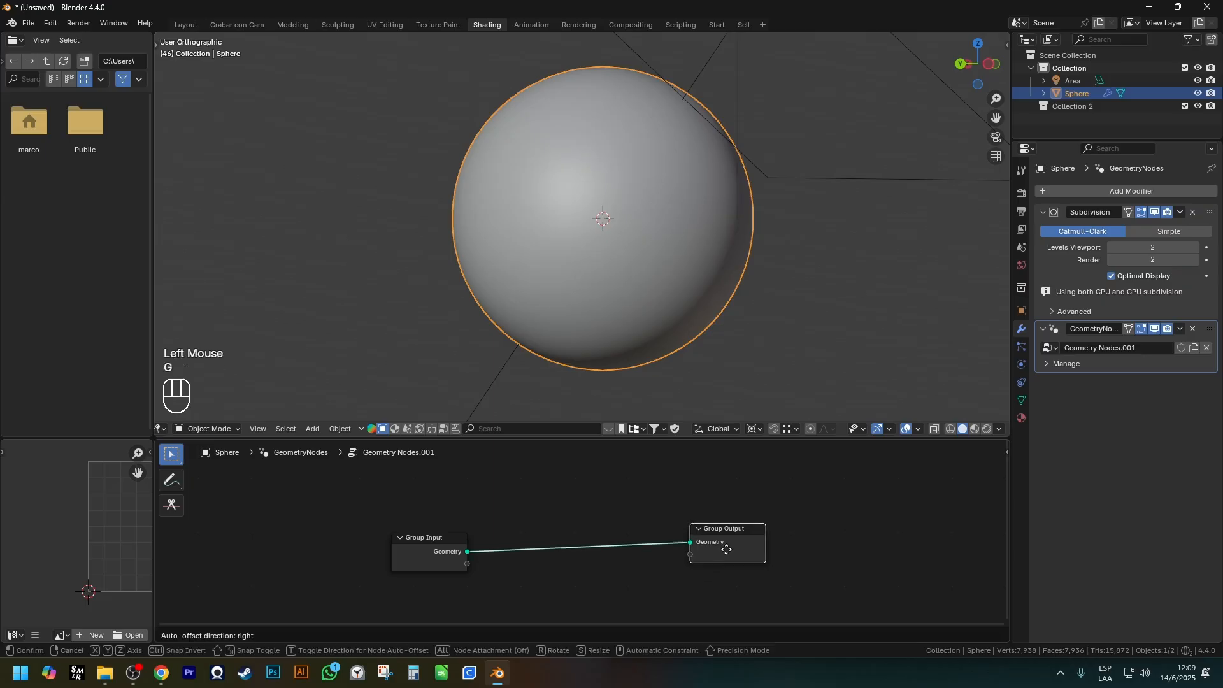
{"action": "key", "text": "Escape"}
{"action": "key", "text": "shift+a"}
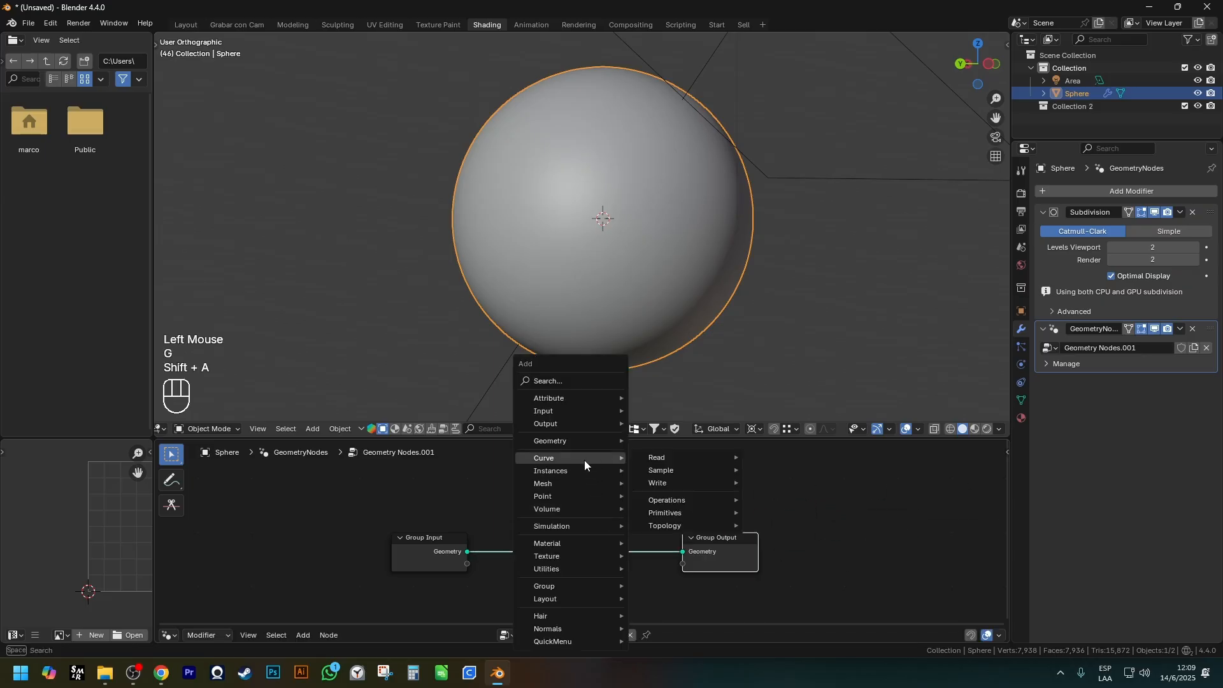
{"action": "mouse_move", "coordinate": [552, 461]}
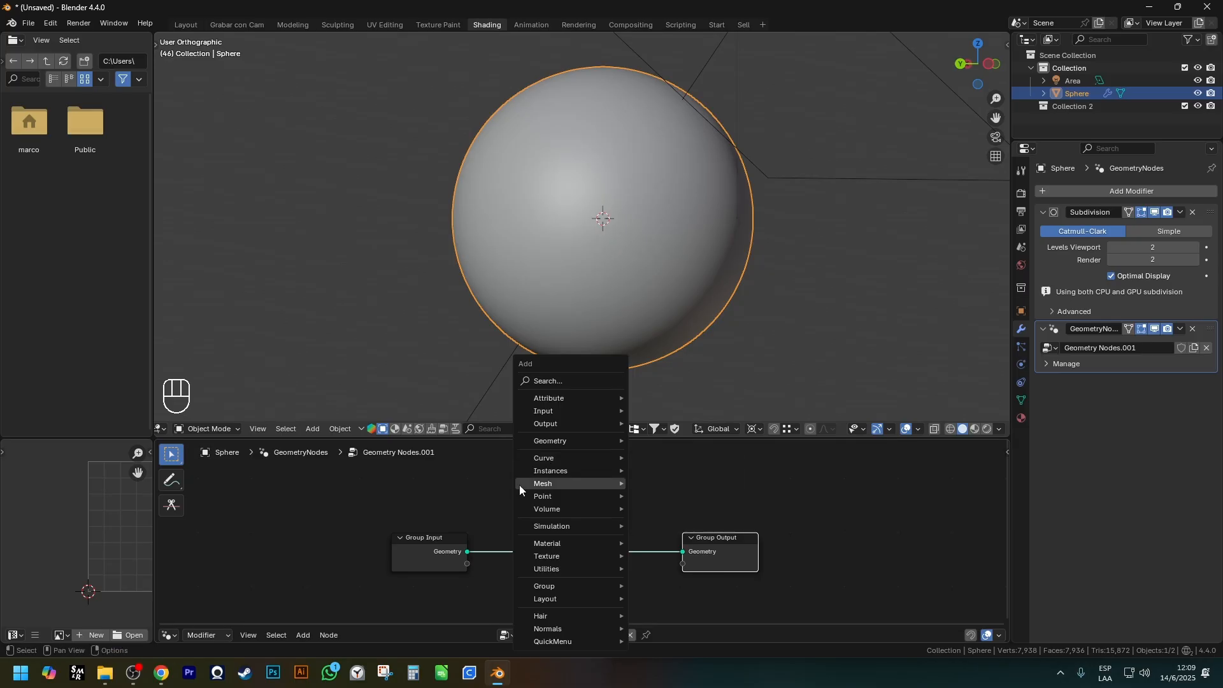
{"action": "scroll", "coordinate": [758, 63], "scroll_direction": "down", "scroll_amount": 2}
{"action": "middle_click_drag", "start_coordinate": [765, 70], "coordinate": [796, 168]}
{"action": "middle_click_drag", "start_coordinate": [796, 168], "coordinate": [765, 180]}
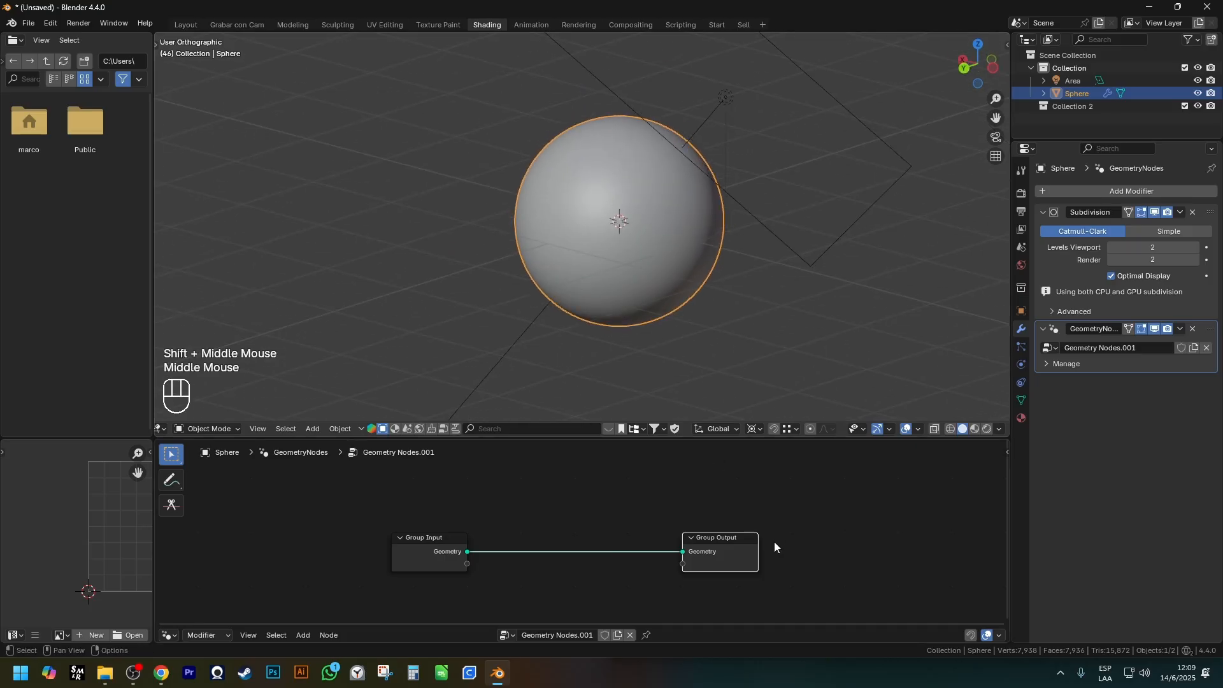
Examine the Point and Curve node categories available for geometry nodes, including the Curve Write nodes.
{"action": "left_click", "coordinate": [749, 553]}
{"action": "key", "text": "g"}
{"action": "right_click", "coordinate": [891, 523]}
{"action": "scroll", "coordinate": [701, 506], "scroll_direction": "down", "scroll_amount": 1}
{"action": "middle_click_drag", "start_coordinate": [573, 494], "coordinate": [548, 490]}
{"action": "key", "text": "shift+a"}
{"action": "mouse_move", "coordinate": [547, 494]}
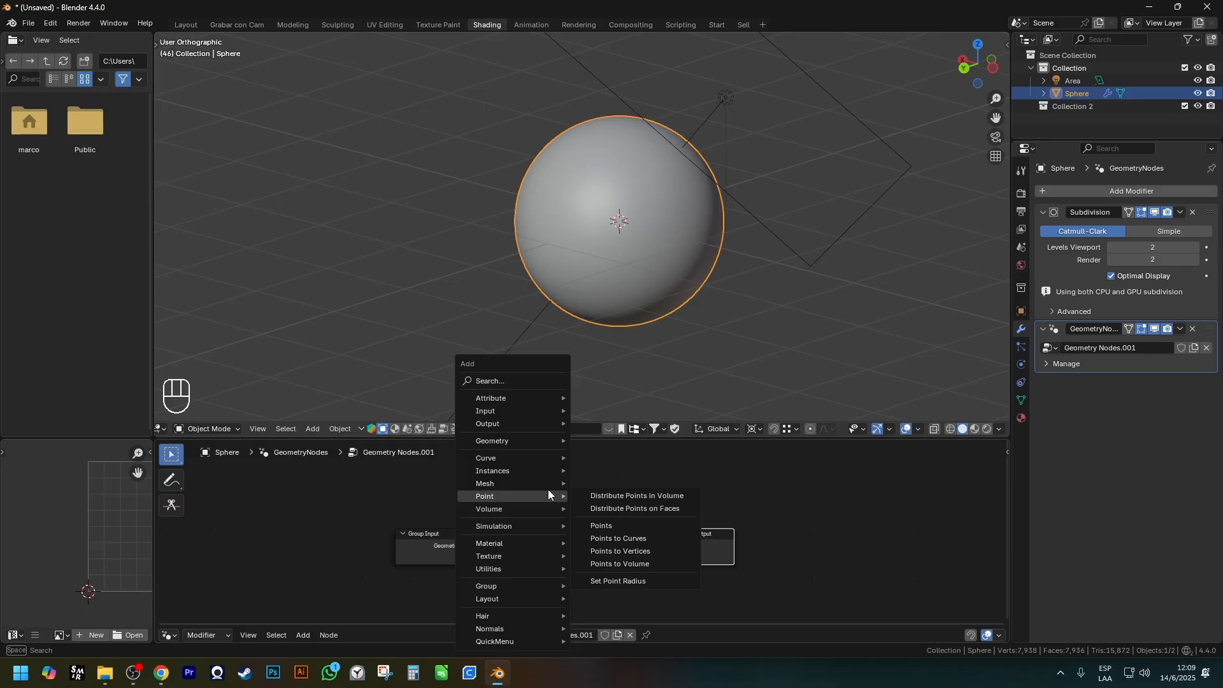
{"action": "mouse_move", "coordinate": [500, 456]}
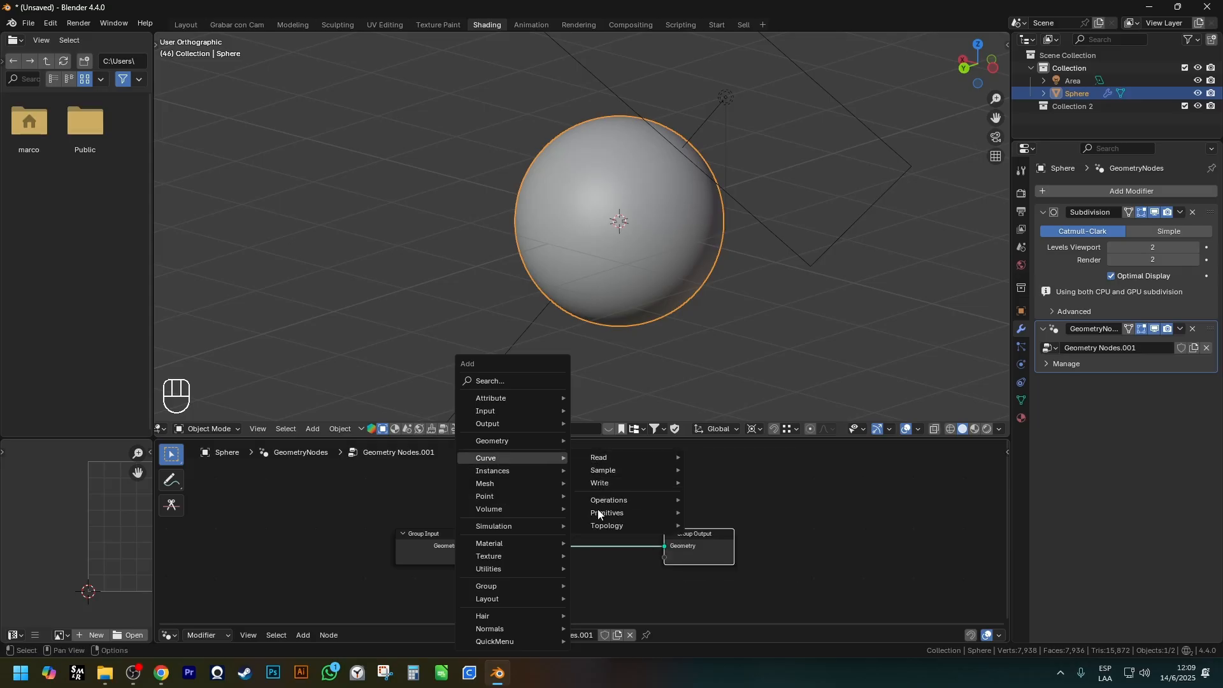
{"action": "mouse_move", "coordinate": [599, 489]}
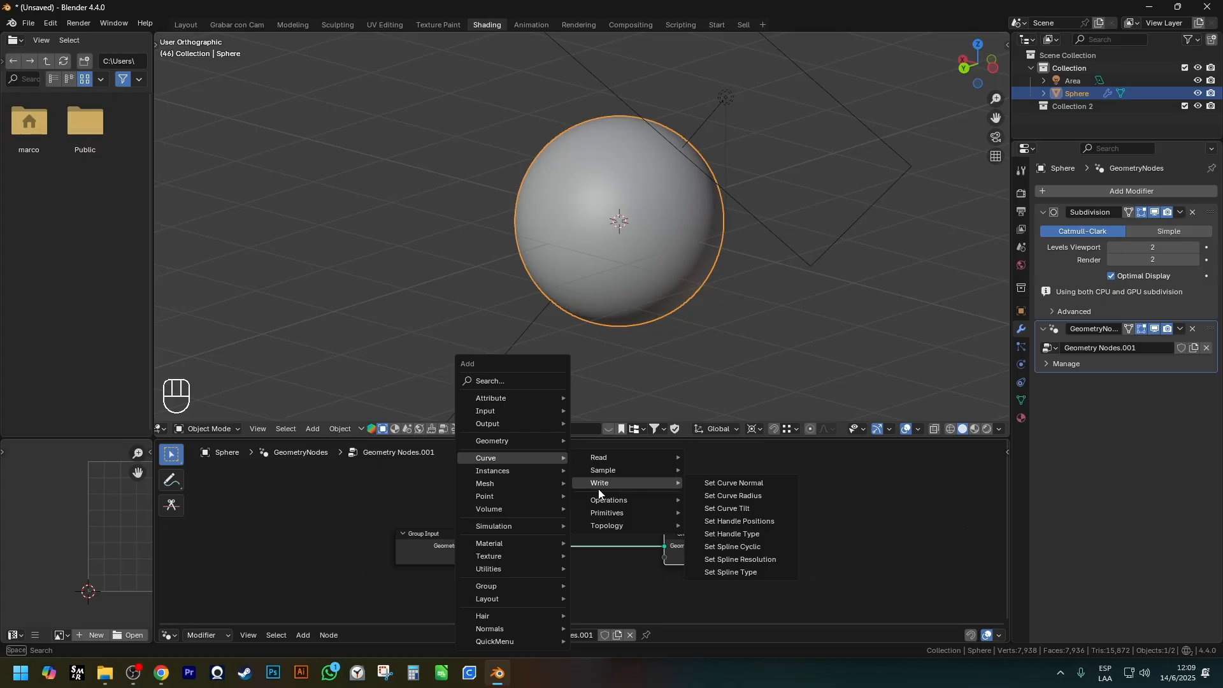